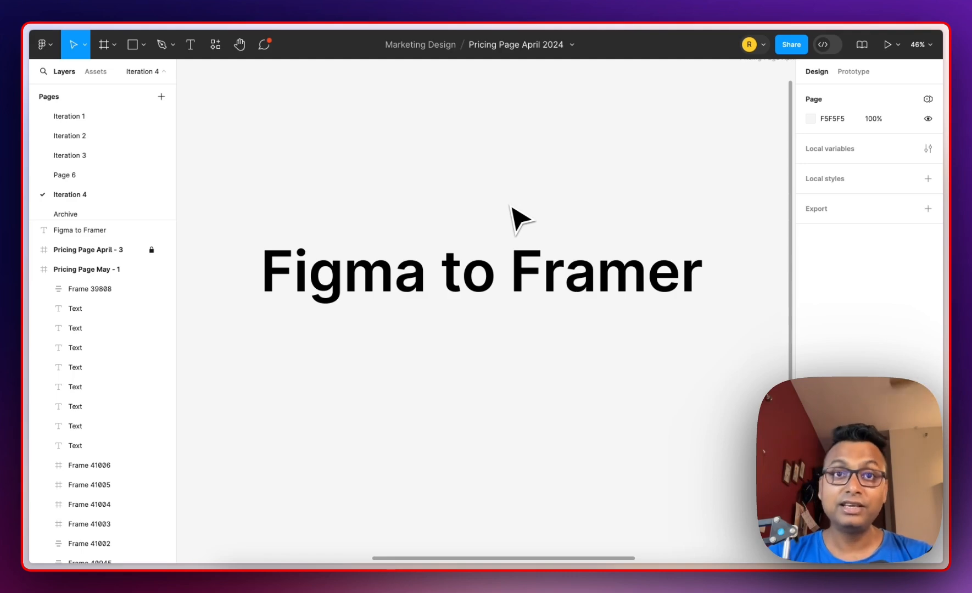
# Switch from the pricing page design to Framer and create a new blank project
pyautogui.hscroll(-10, 511, 208)
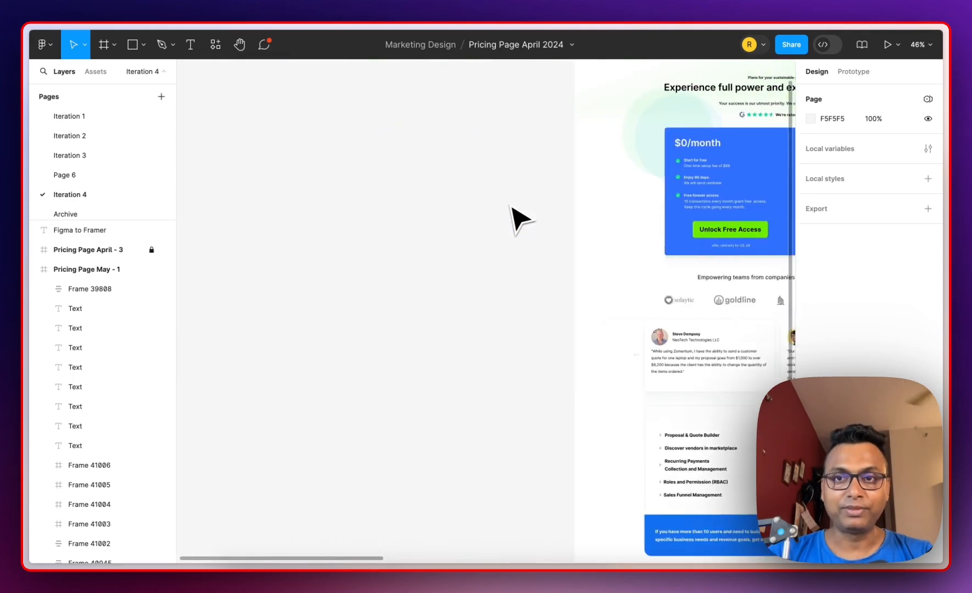
pyautogui.hscroll(5, 512, 208)
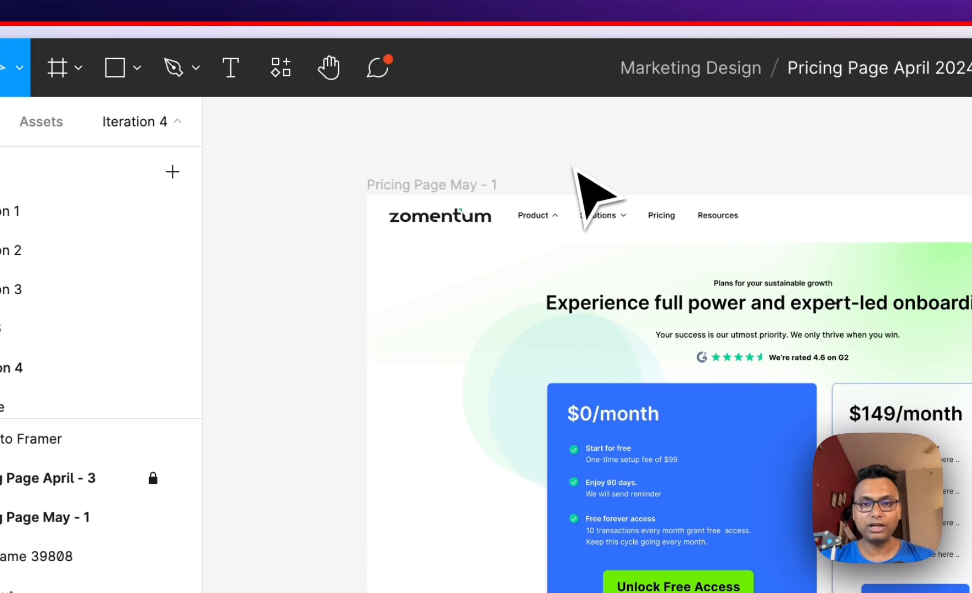
pyautogui.click(616, 219)
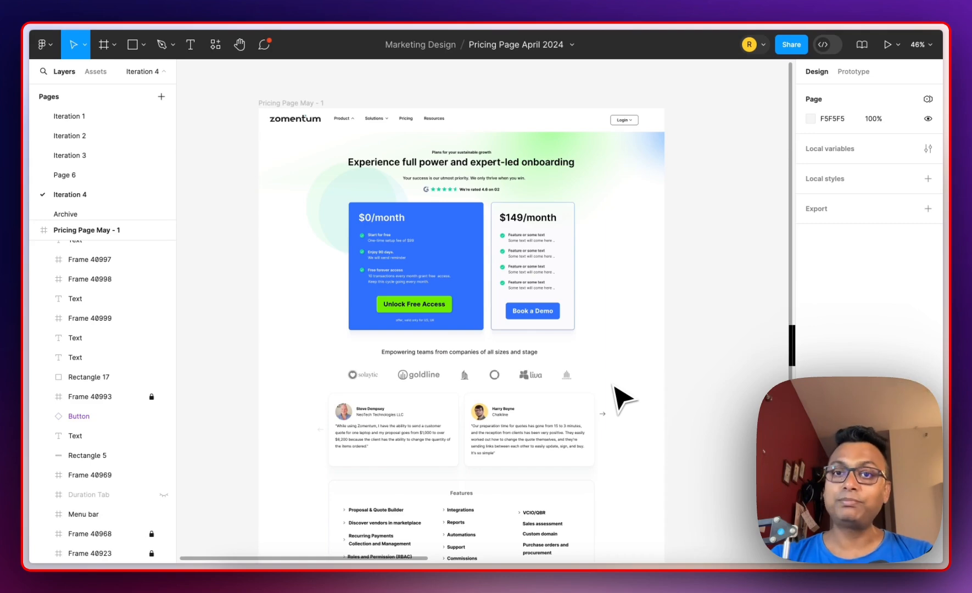
pyautogui.moveTo(24, 428)
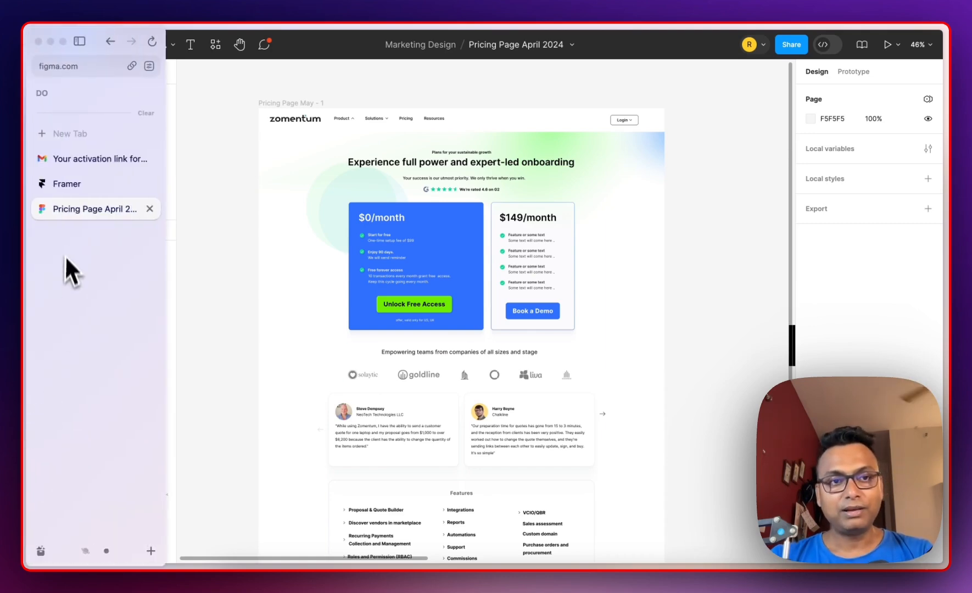
pyautogui.click(66, 186)
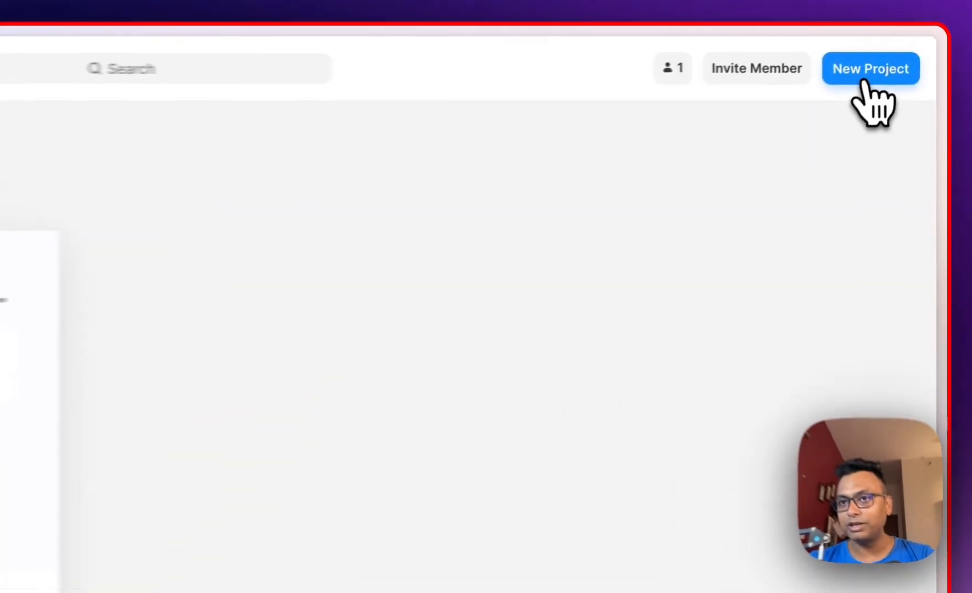
pyautogui.click(902, 53)
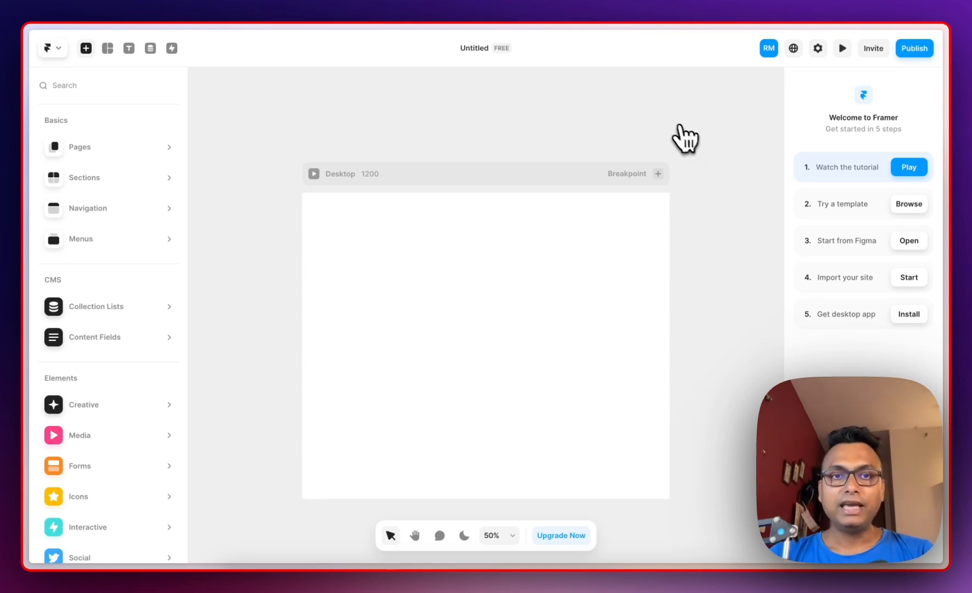
pyautogui.scroll(-1, 676, 139)
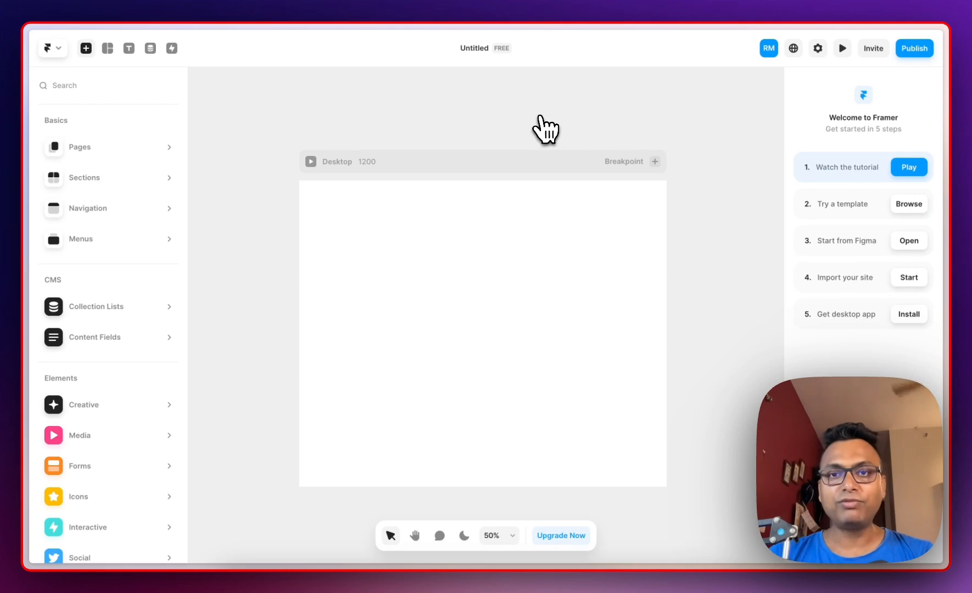
# Return to the Figma pricing design and inspect the Pricing Page May - 1 frame and its Menu bar
pyautogui.moveTo(44, 264)
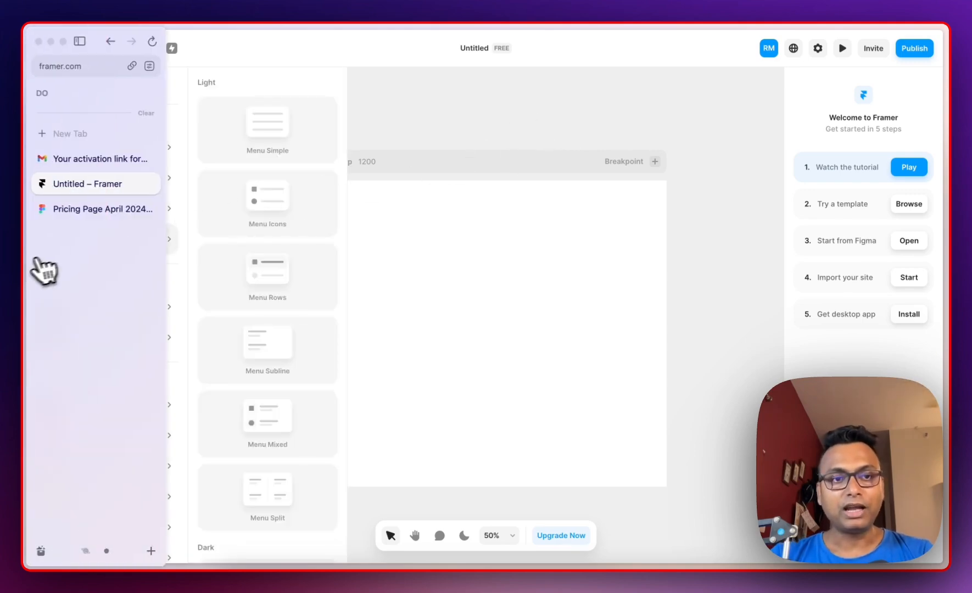
pyautogui.click(58, 208)
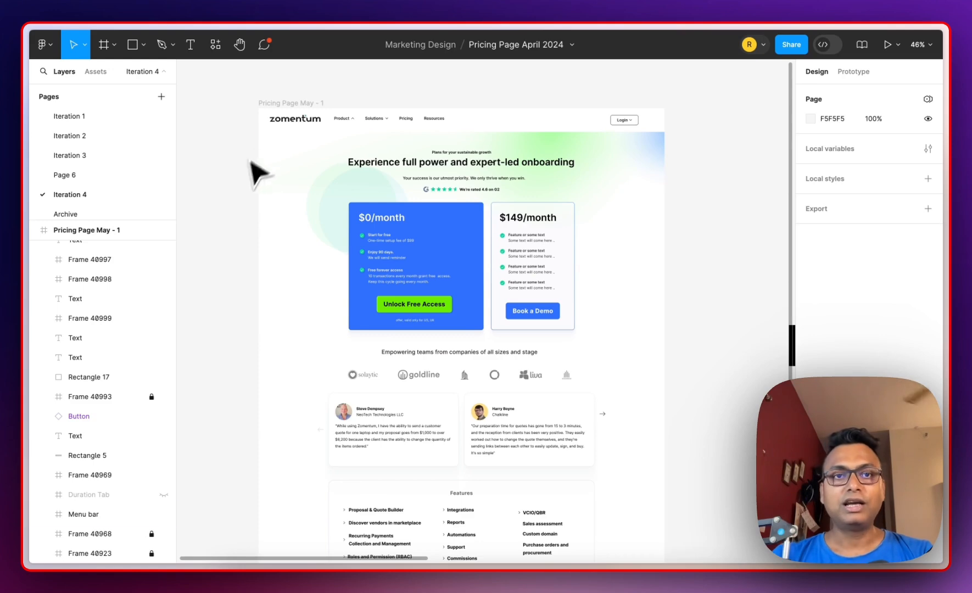
pyautogui.click(281, 129)
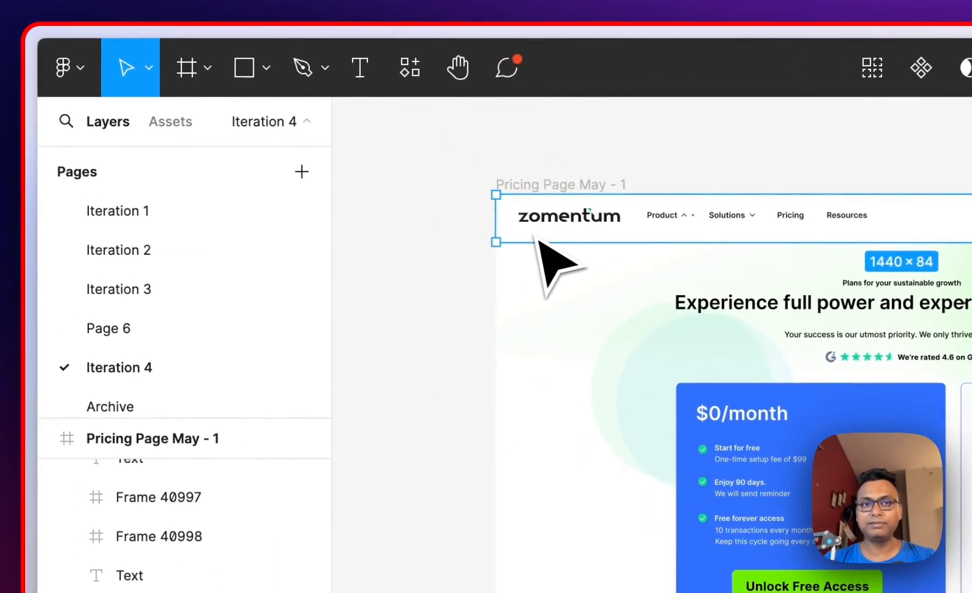
pyautogui.click(454, 324)
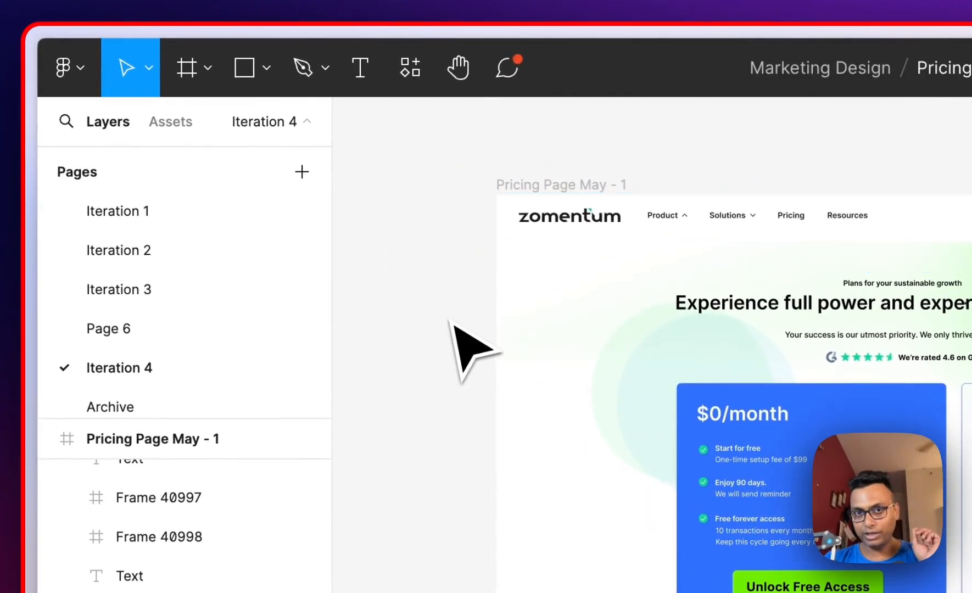
pyautogui.click(508, 190)
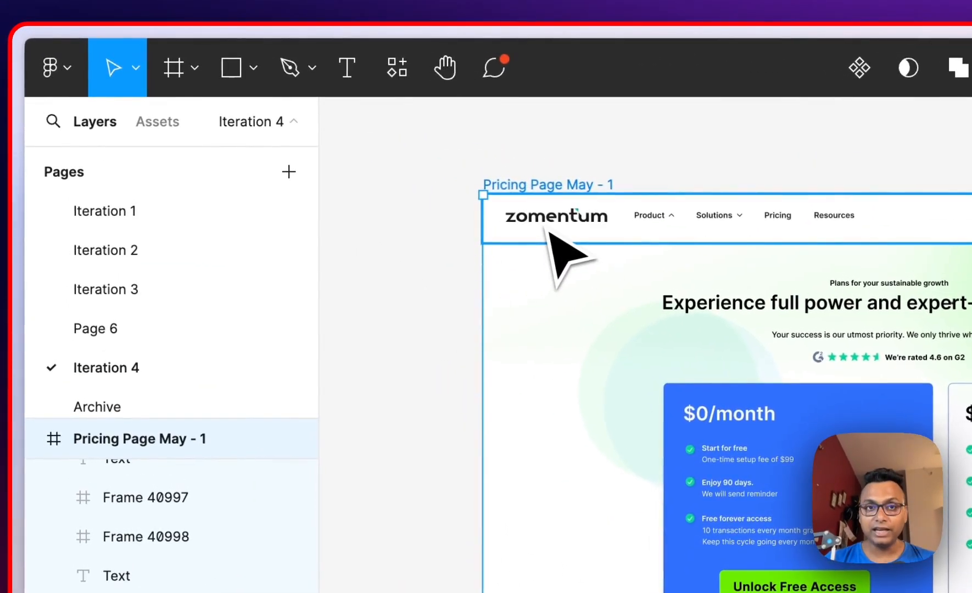
pyautogui.click(547, 232)
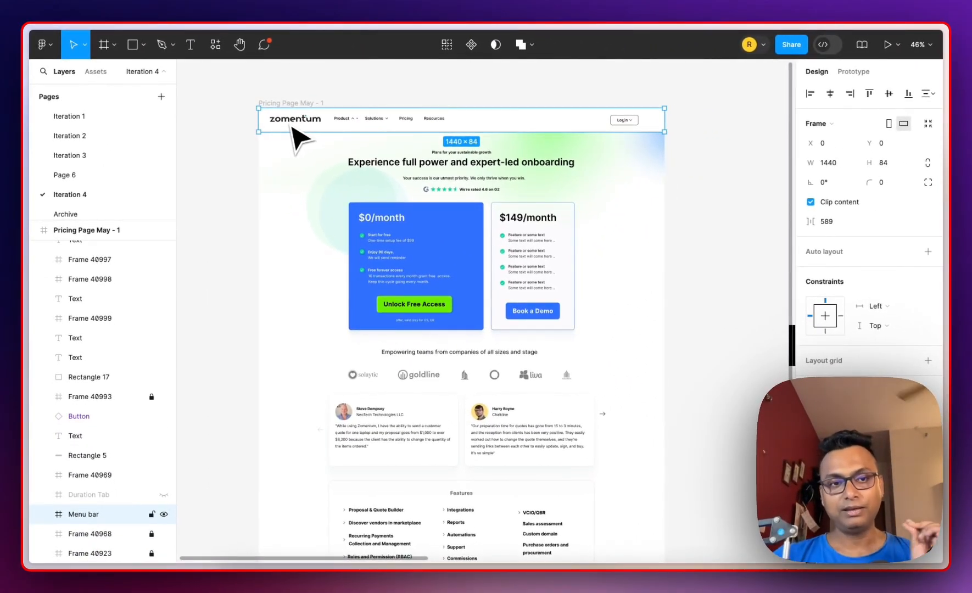
pyautogui.click(233, 135)
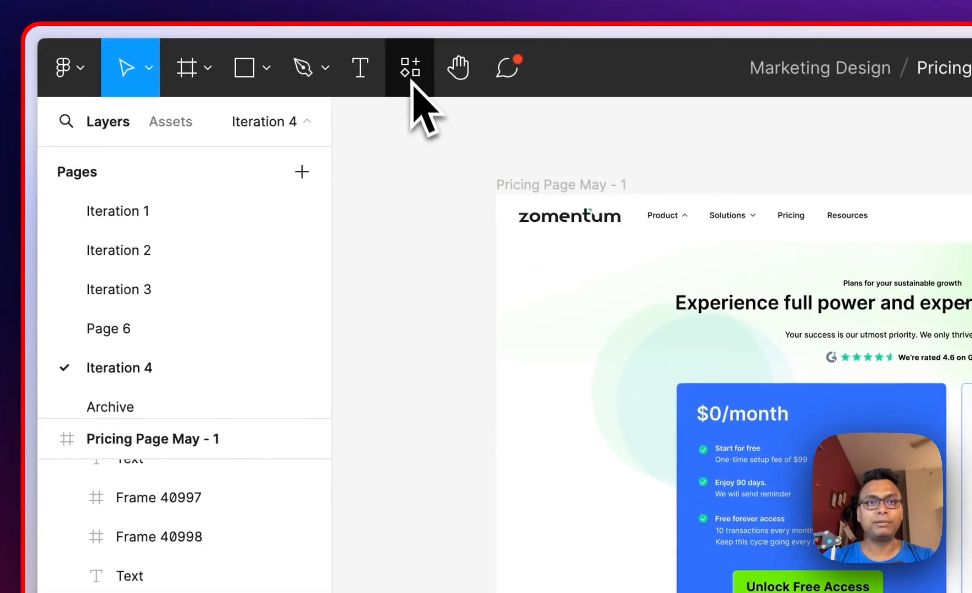
# Search the plugins for "framer" and run Figma to HTML with Framer
pyautogui.click(412, 82)
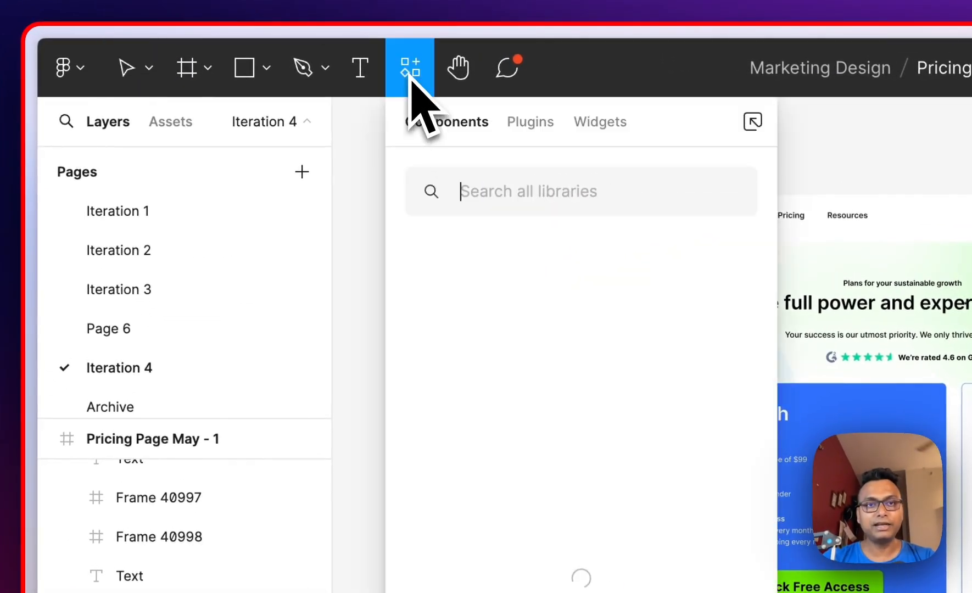
pyautogui.click(522, 124)
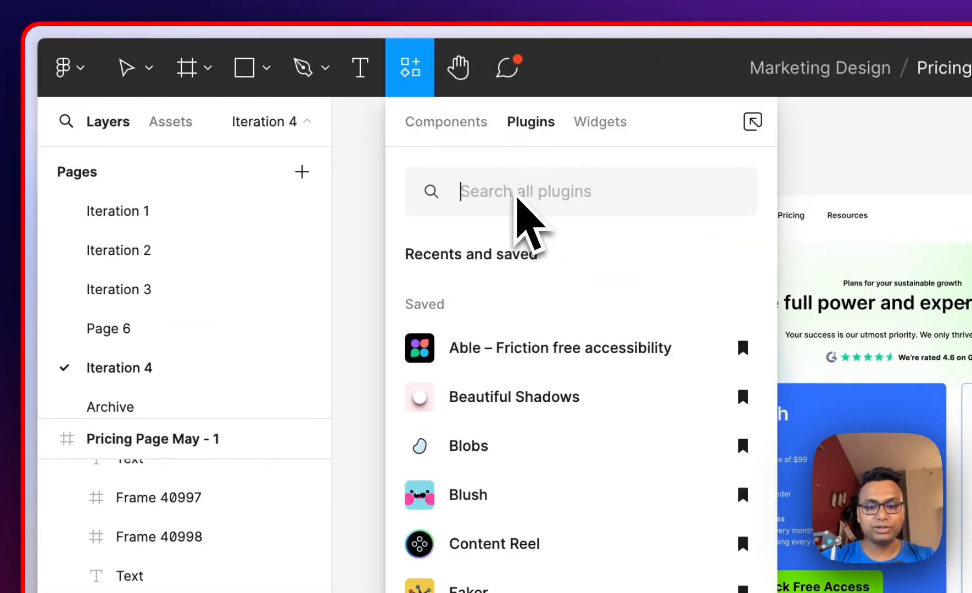
pyautogui.write('framer')
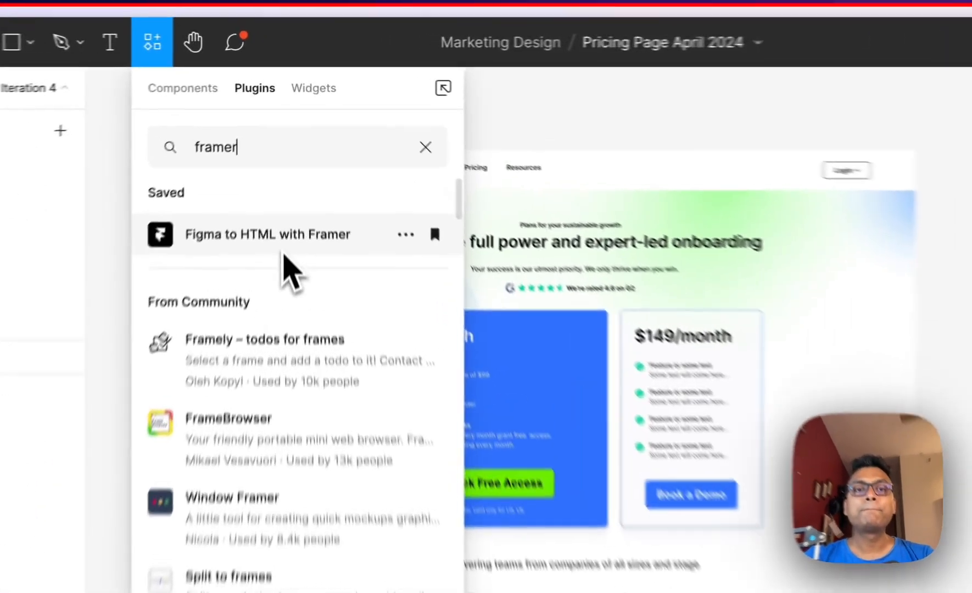
pyautogui.click(292, 167)
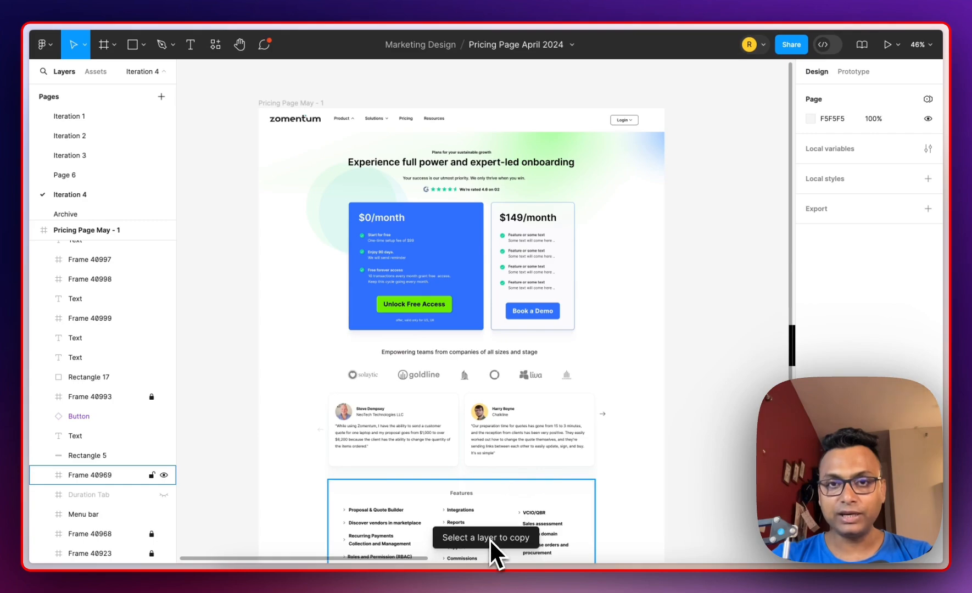
# Select the Menu bar frame and copy it to the clipboard with the Figma to HTML with Framer plugin
pyautogui.click(315, 119)
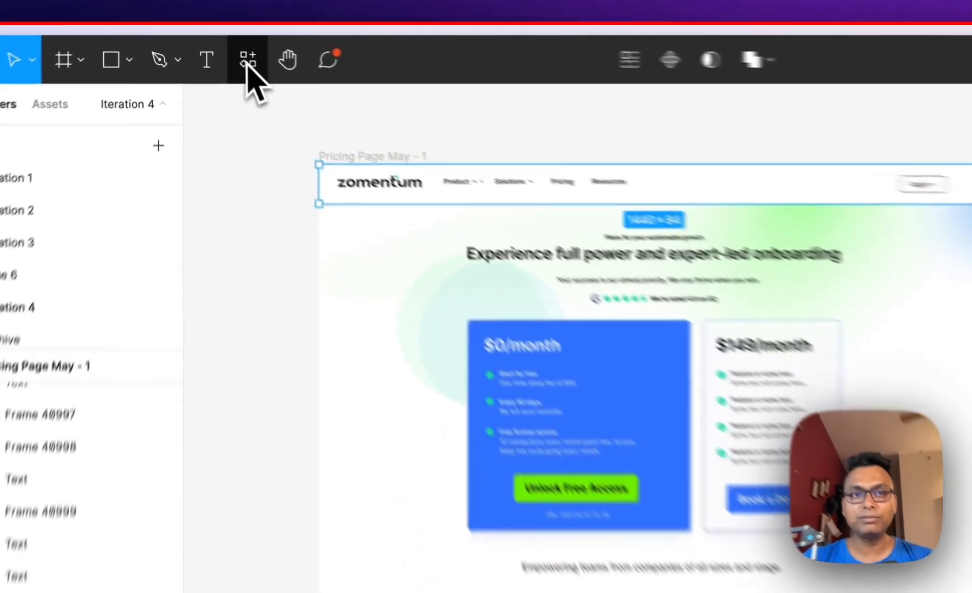
pyautogui.click(215, 44)
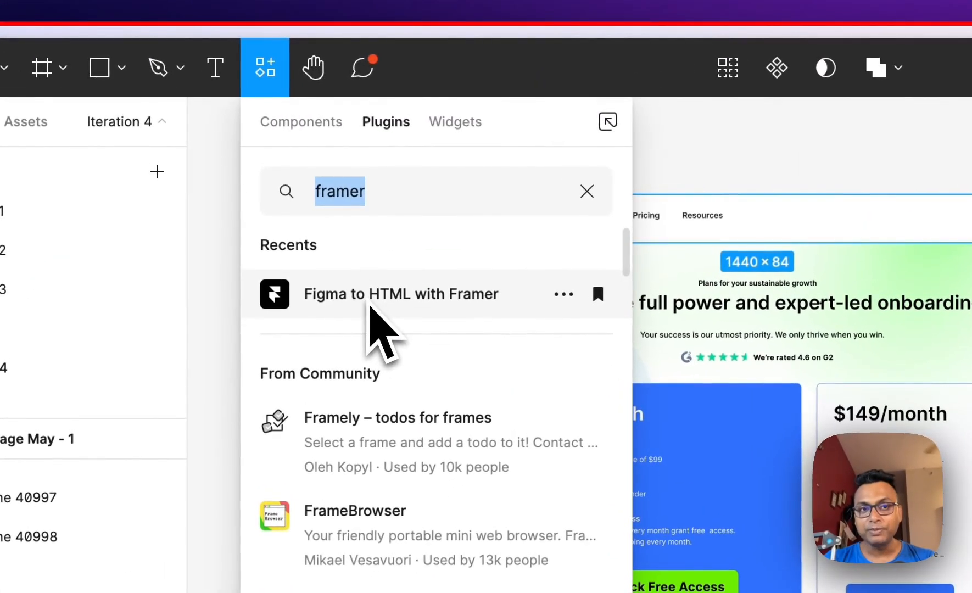
pyautogui.click(369, 305)
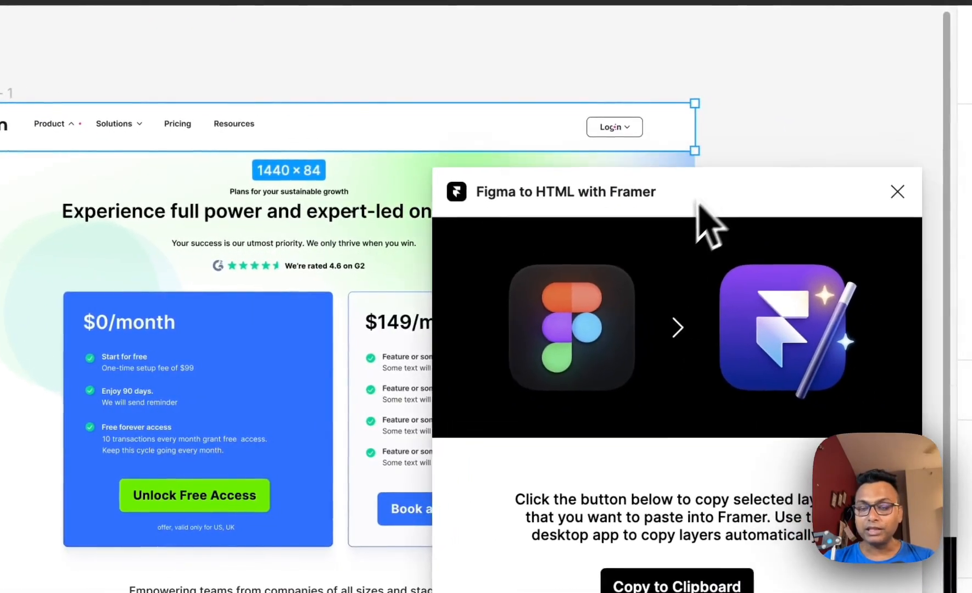
pyautogui.moveTo(698, 202); pyautogui.dragTo(689, 216)
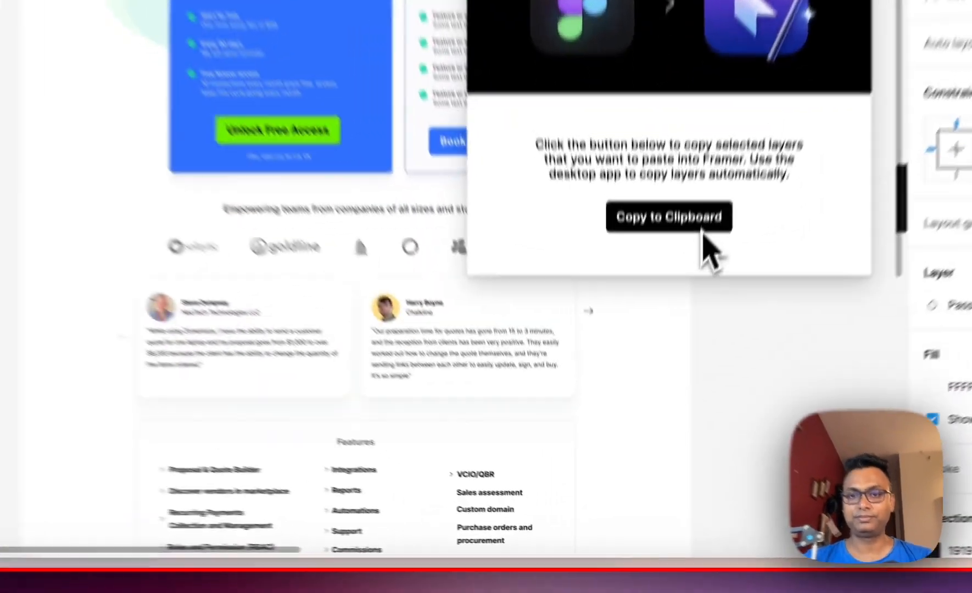
pyautogui.click(703, 231)
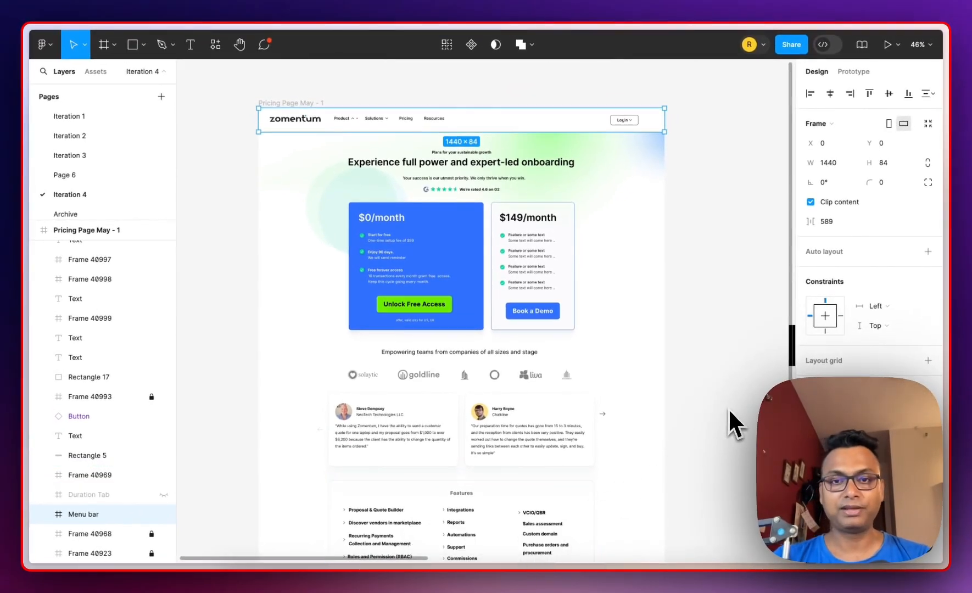
# Switch to the untitled Framer project and rename it "Pricing Page"
pyautogui.moveTo(24, 341)
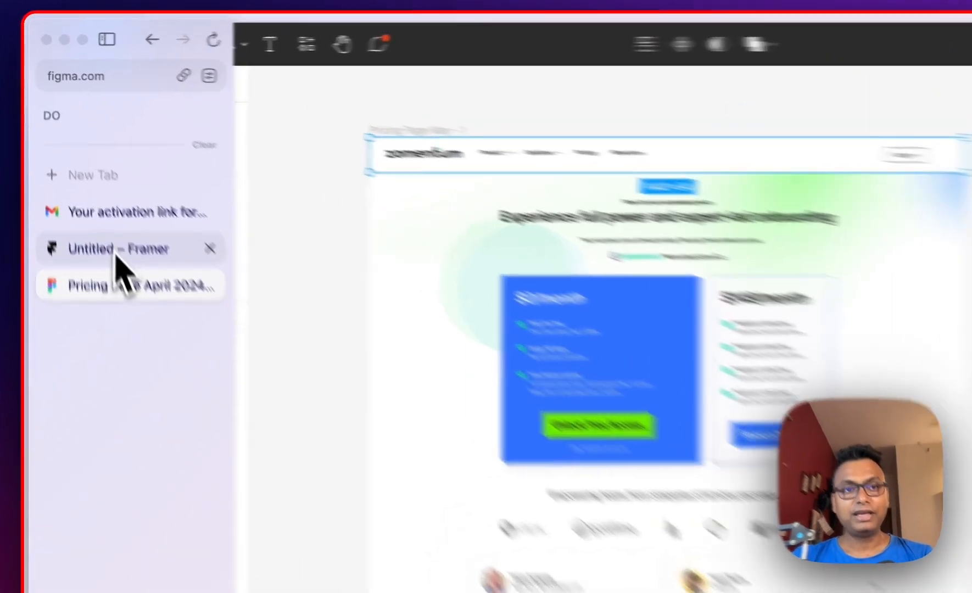
pyautogui.click(82, 237)
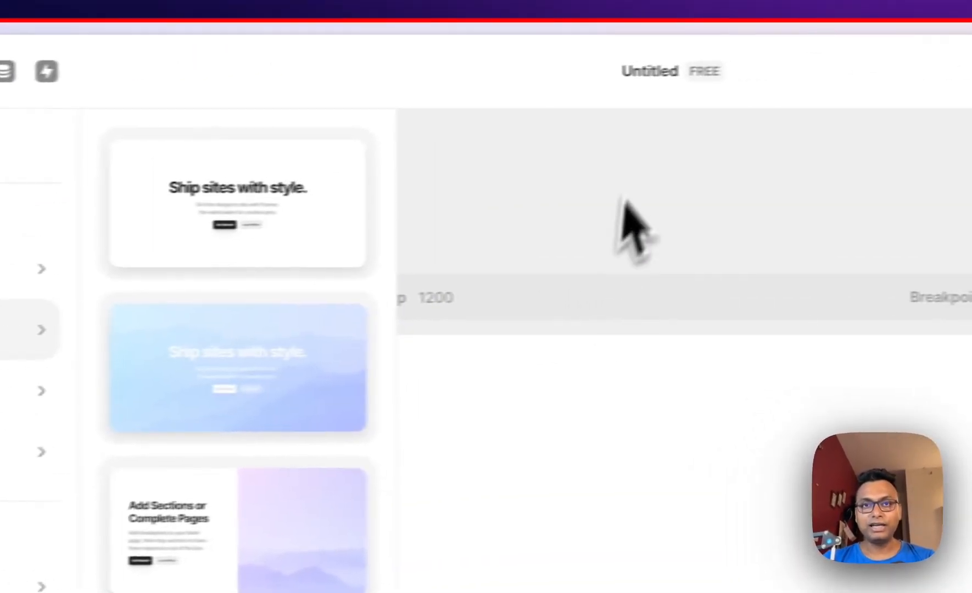
pyautogui.click(656, 74)
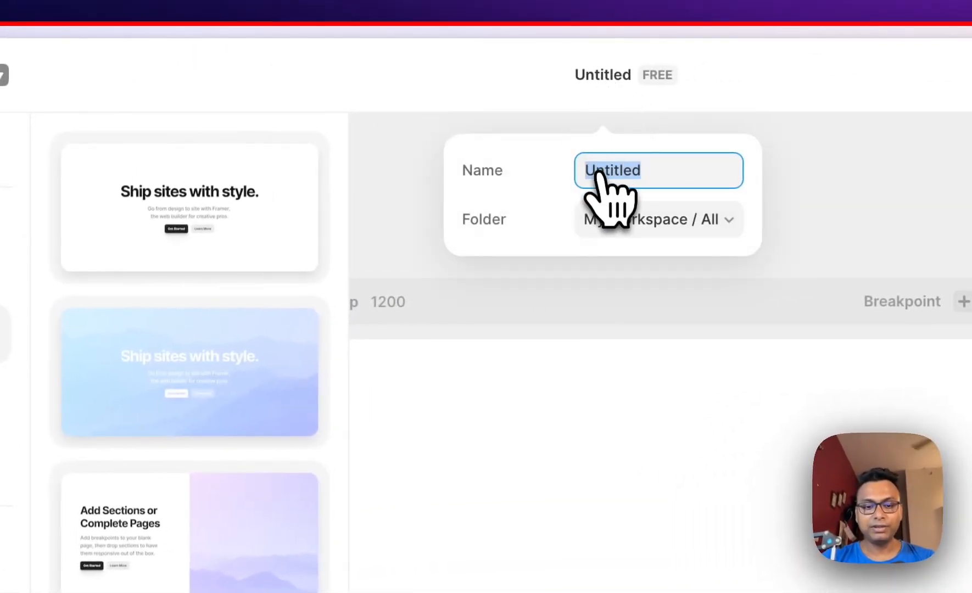
pyautogui.write('p')
pyautogui.press('BackSpace')
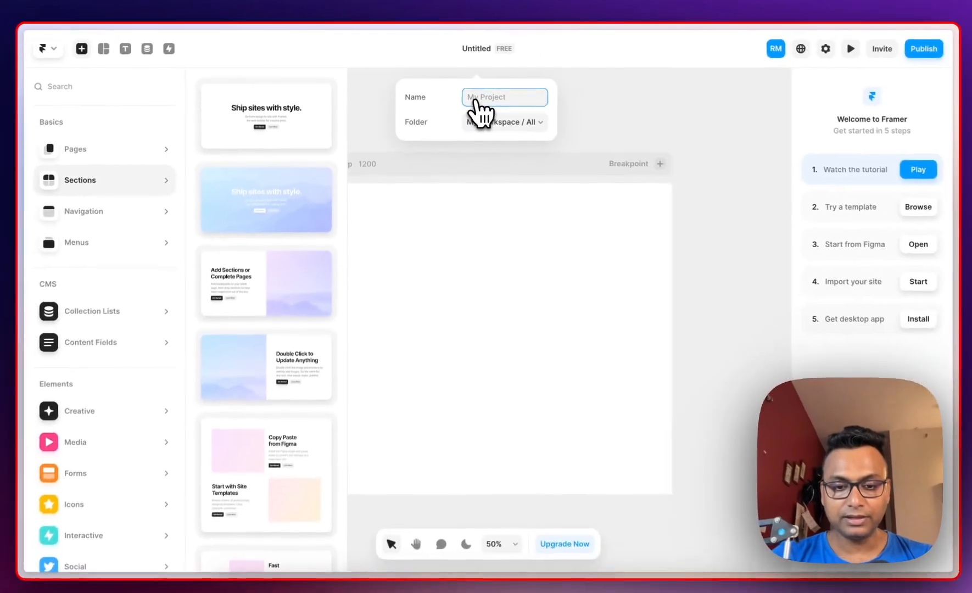
pyautogui.write('Pricing Page')
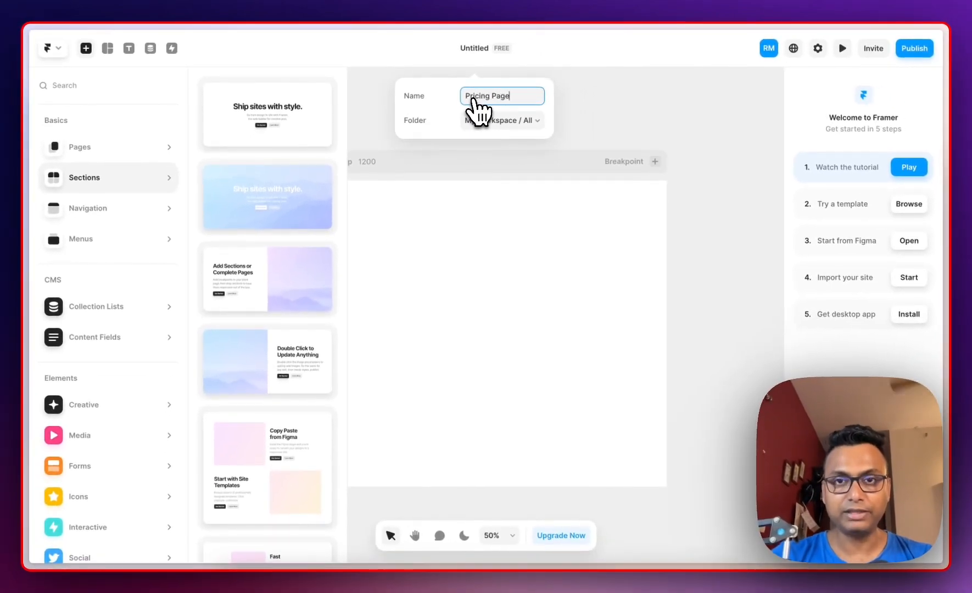
pyautogui.click(711, 223)
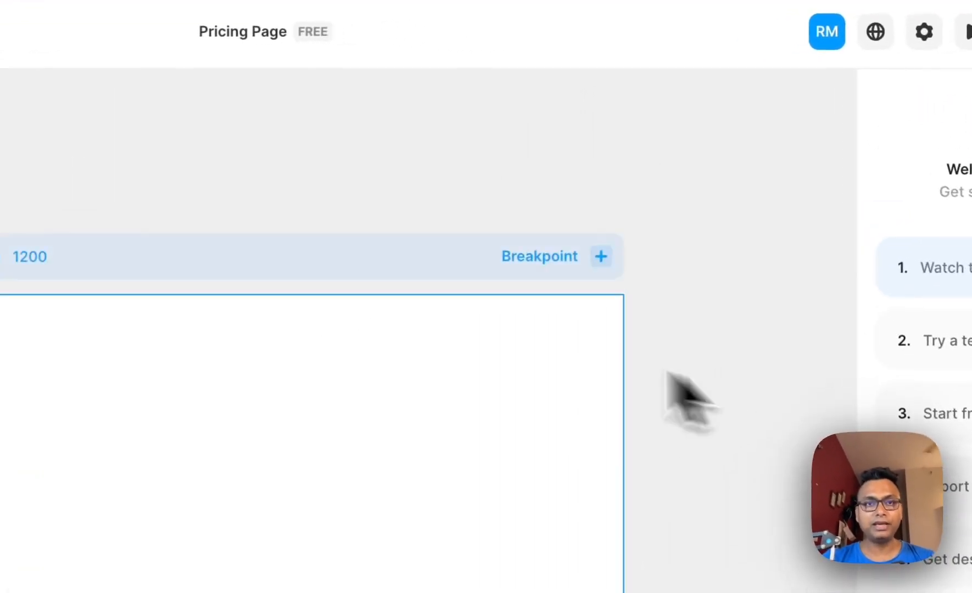
# Paste the copied menu bar into the Desktop breakpoint of the Home page and dismiss the Figma import introduction
pyautogui.click(449, 142)
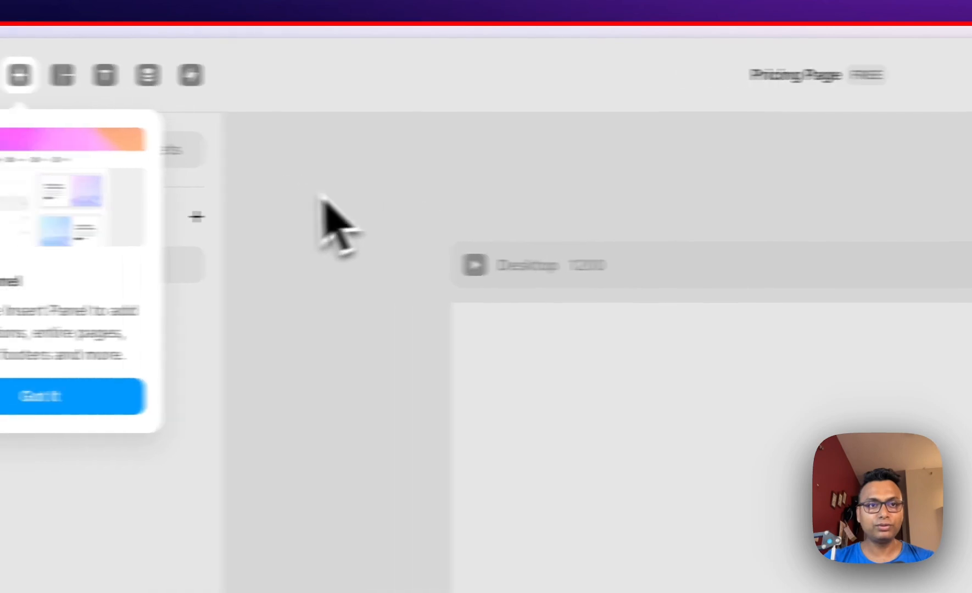
pyautogui.click(224, 202)
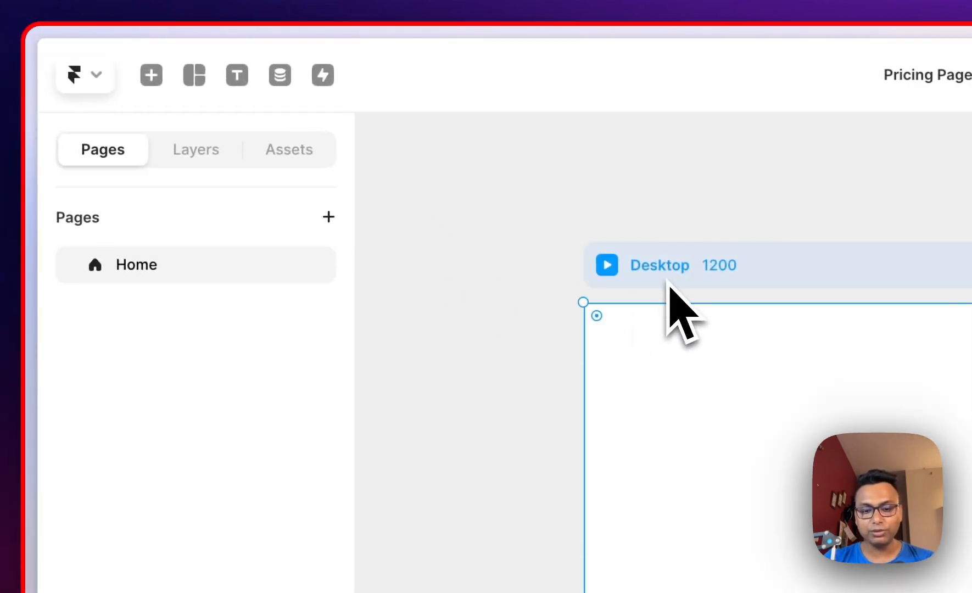
pyautogui.press('super+v')
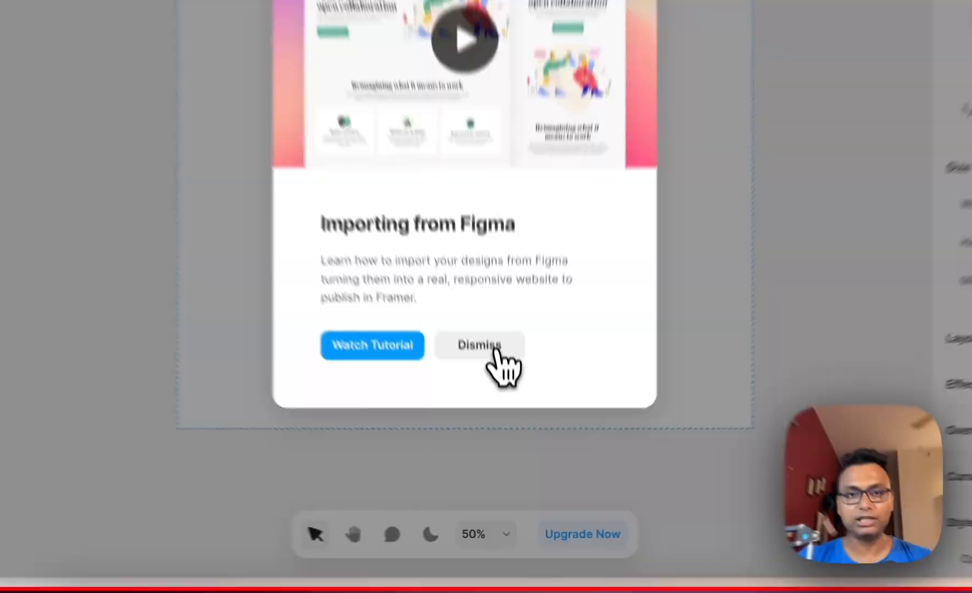
pyautogui.click(508, 413)
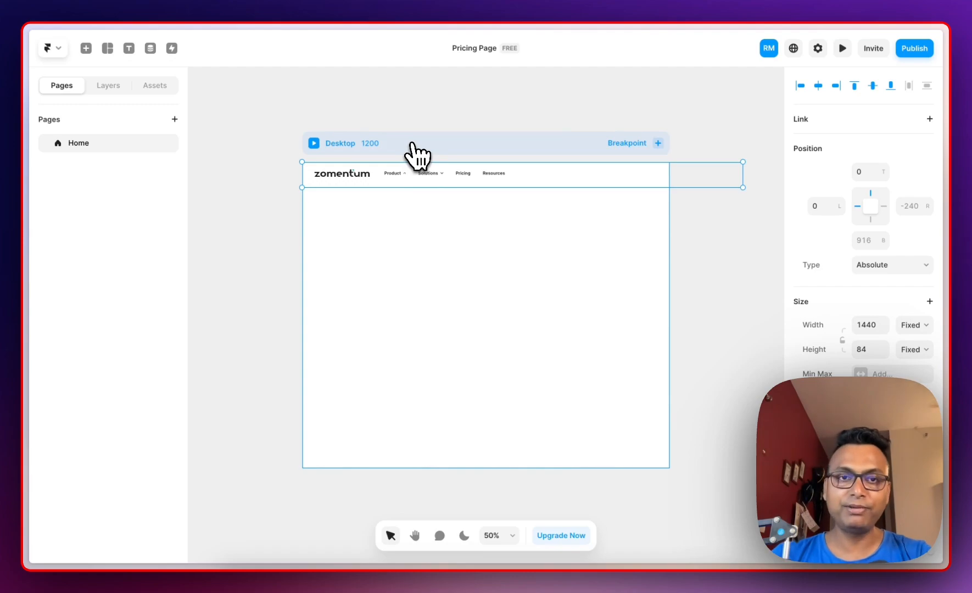
# Check the Menu bar frame's dimensions in the Figma design, then return to the Framer project
pyautogui.moveTo(64, 235)
pyautogui.click(79, 209)
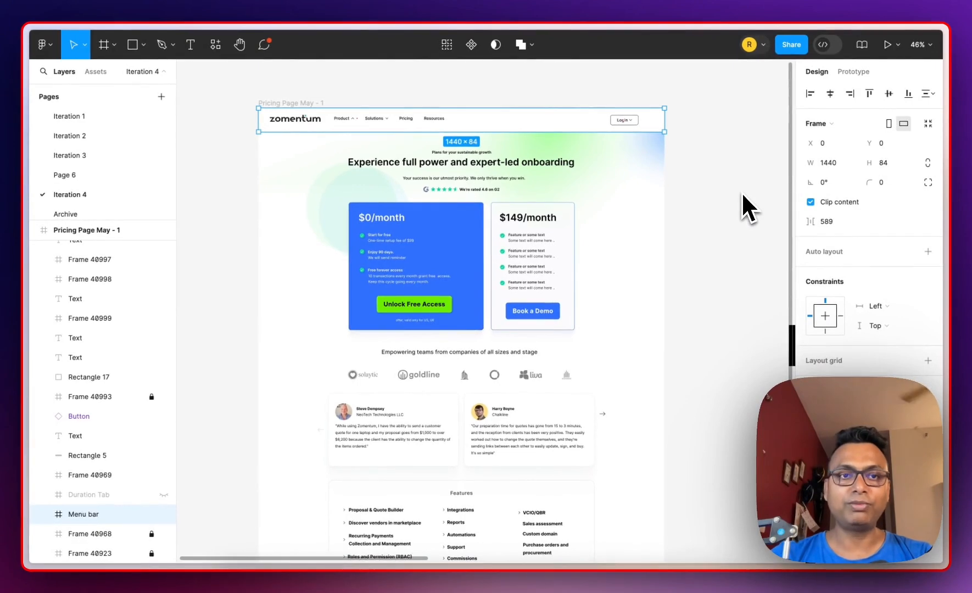
pyautogui.moveTo(28, 283)
pyautogui.click(77, 188)
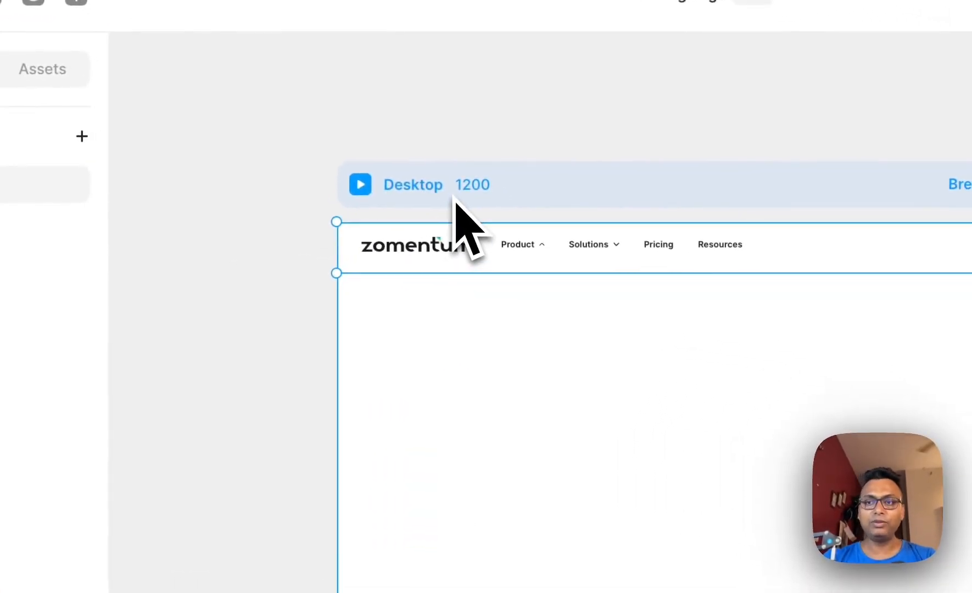
# Narrow the pasted menu bar to 1200 px so it spans exactly the Desktop breakpoint's width
pyautogui.click(299, 388)
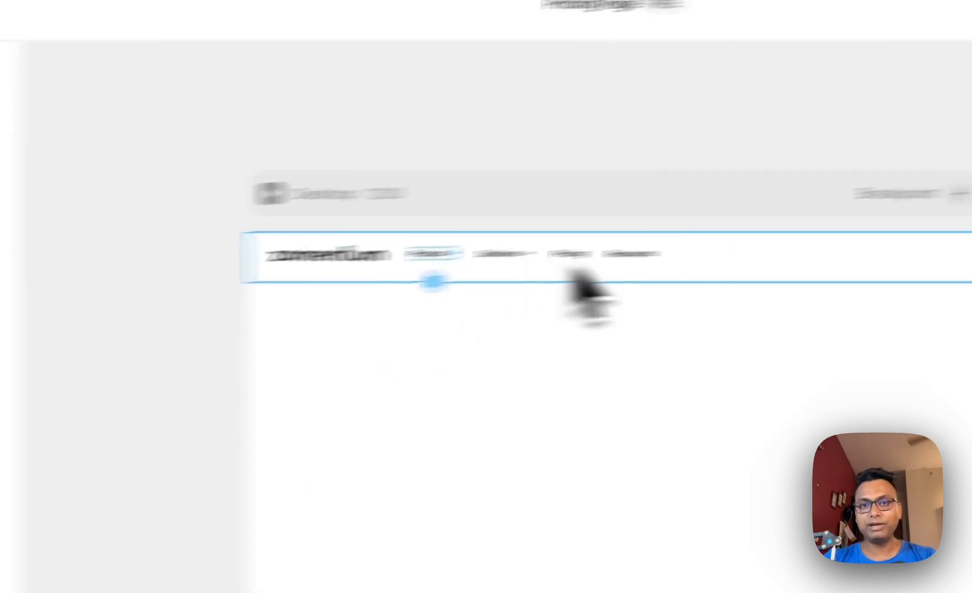
pyautogui.click(579, 277)
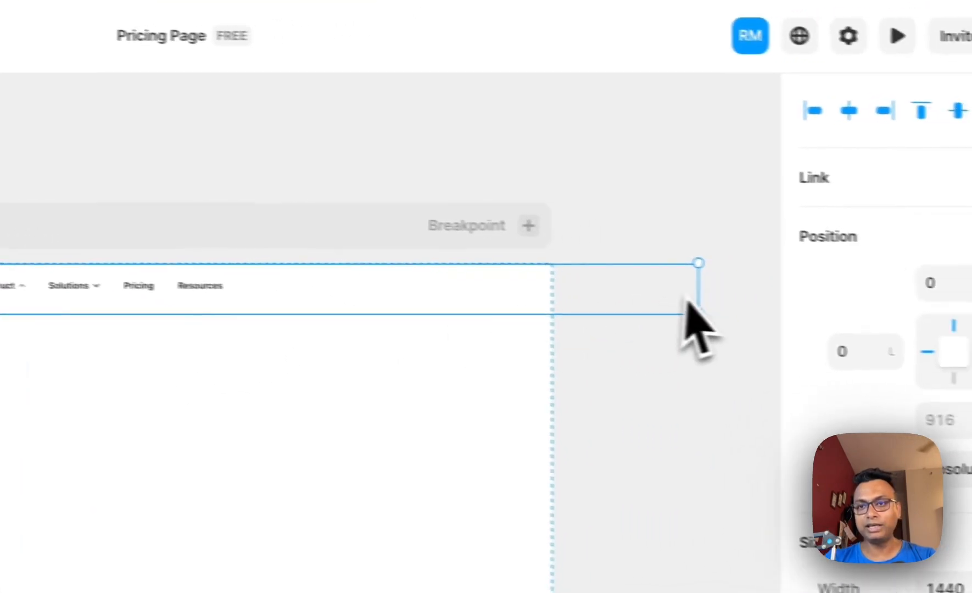
pyautogui.moveTo(651, 282); pyautogui.dragTo(512, 300)
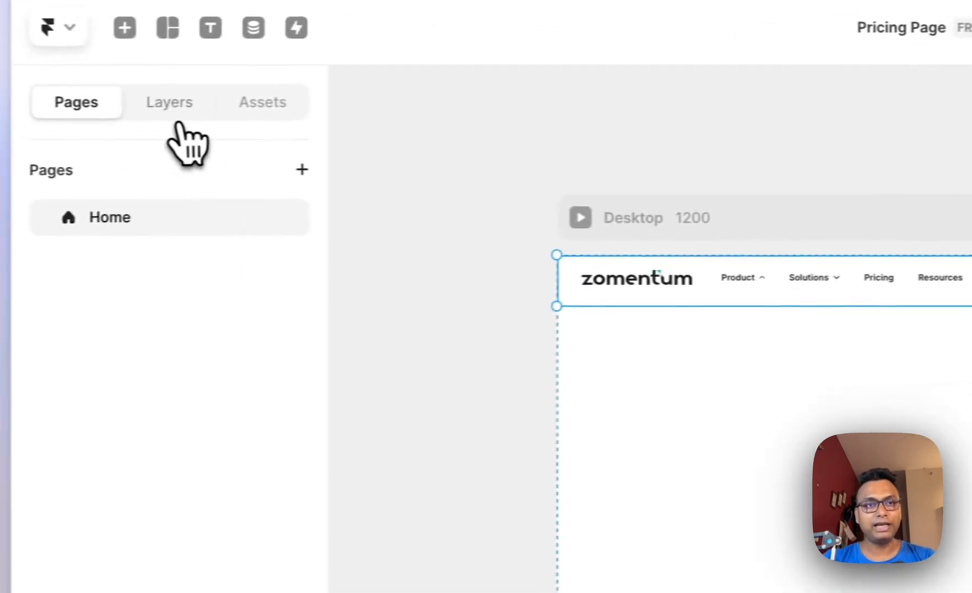
# Show the page's layer tree and inspect Frame 39928 and Frame 1519 inside the Menu bar
pyautogui.click(198, 112)
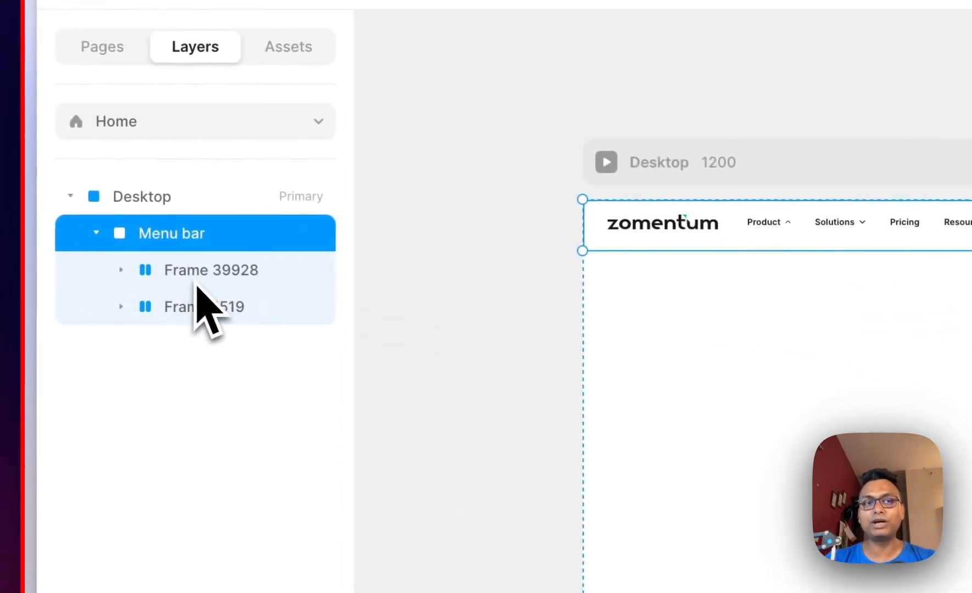
pyautogui.click(196, 284)
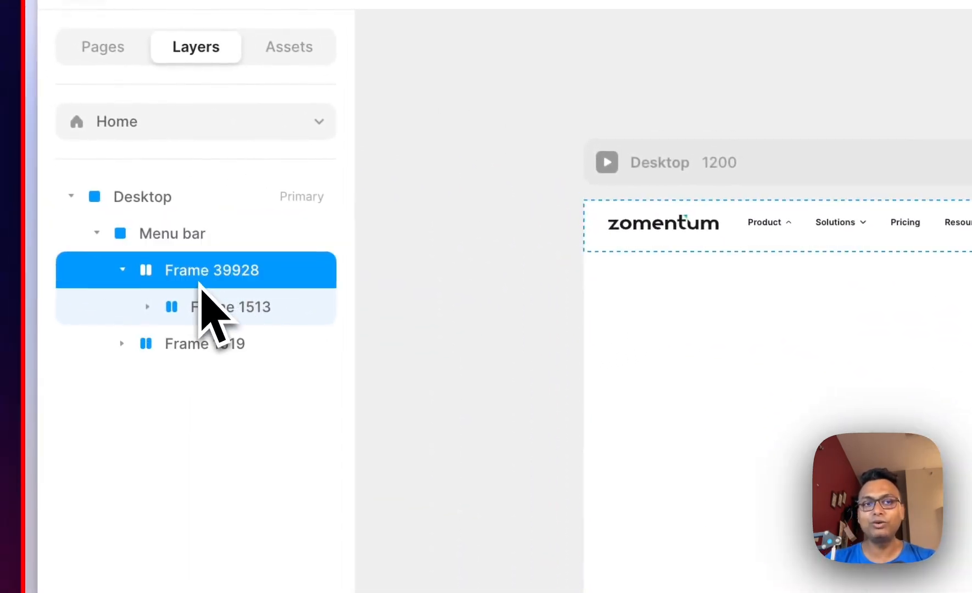
pyautogui.click(214, 356)
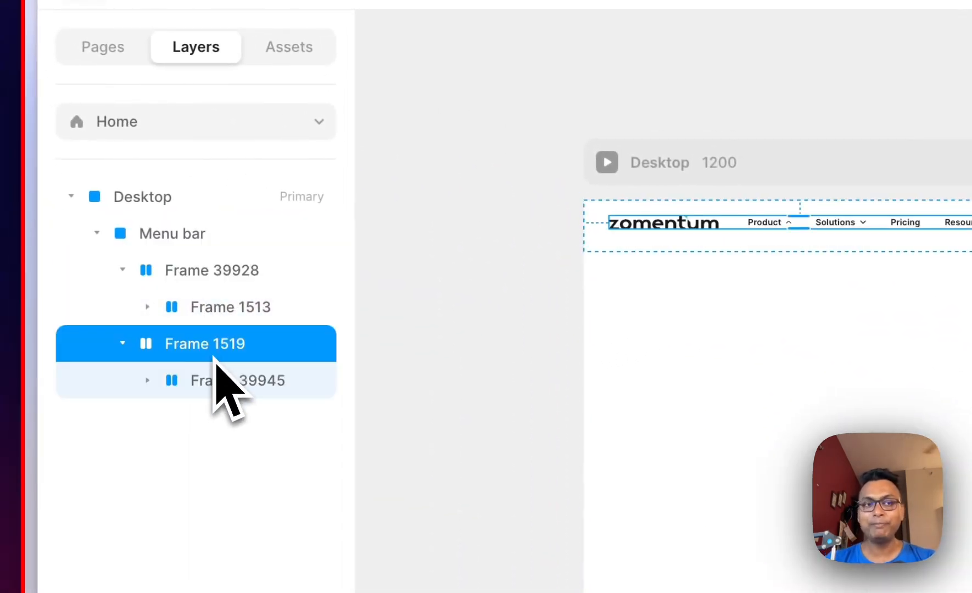
# Delete the Menu bar layer and paste the copied menu bar into the Desktop breakpoint again, allowing clipboard access
pyautogui.click(197, 246)
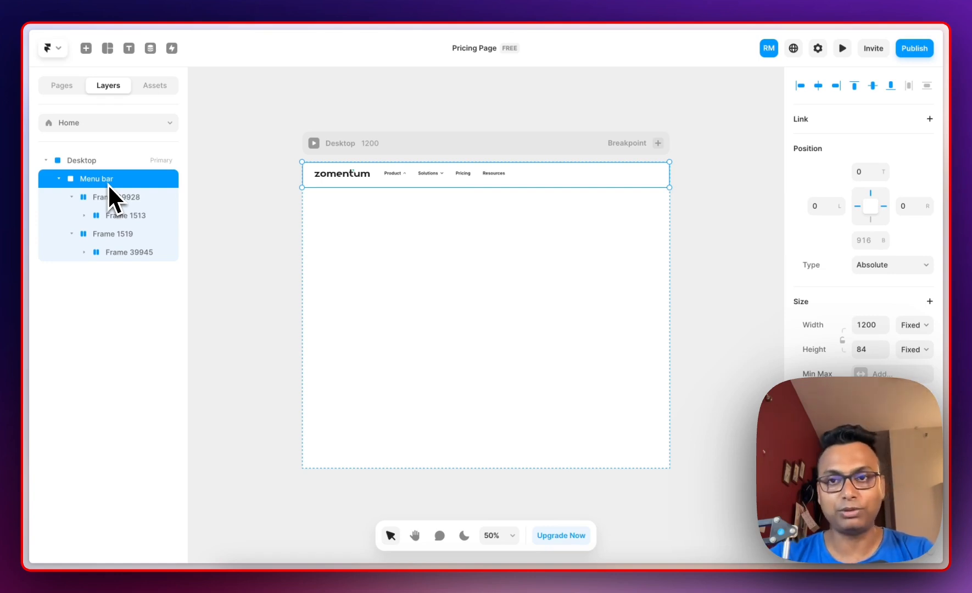
pyautogui.press('Delete')
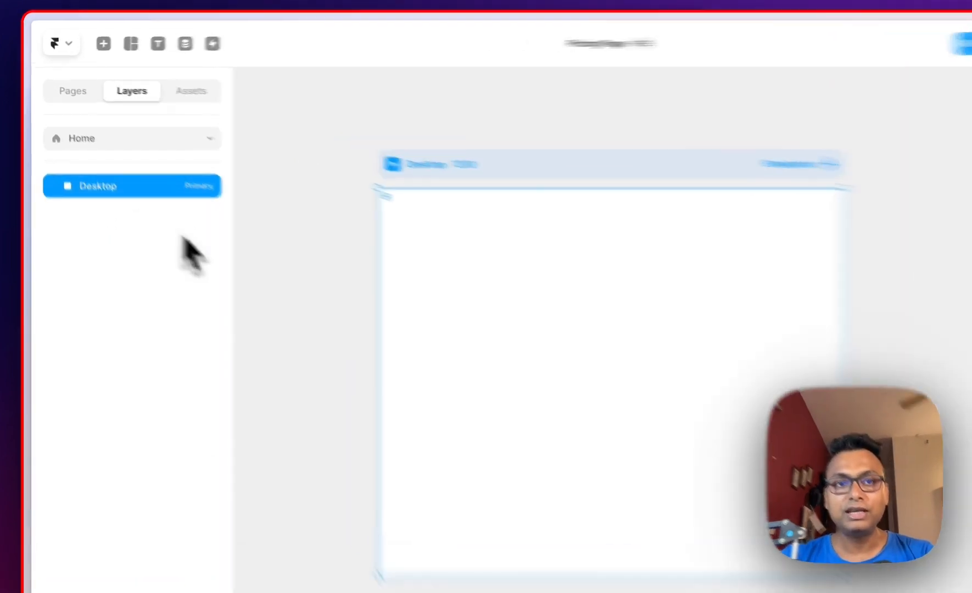
pyautogui.click(211, 216)
pyautogui.click(611, 233)
pyautogui.hotkey('ctrl', 'v')
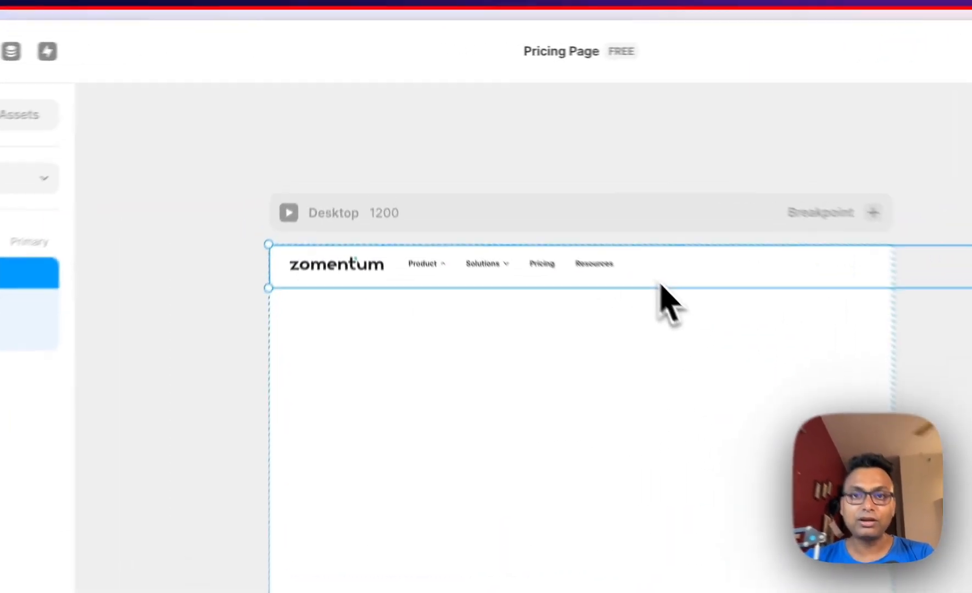
pyautogui.rightClick(532, 184)
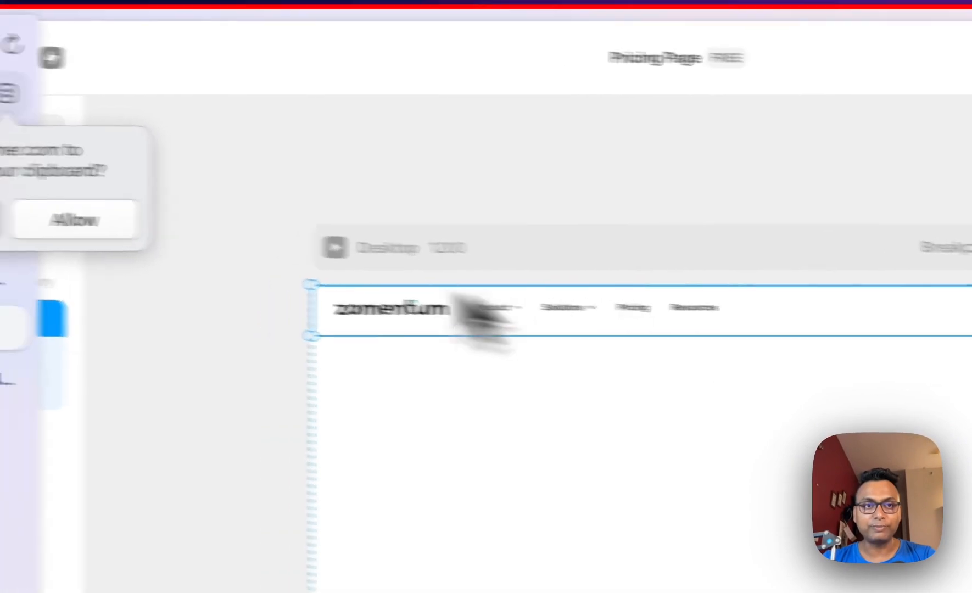
pyautogui.click(200, 133)
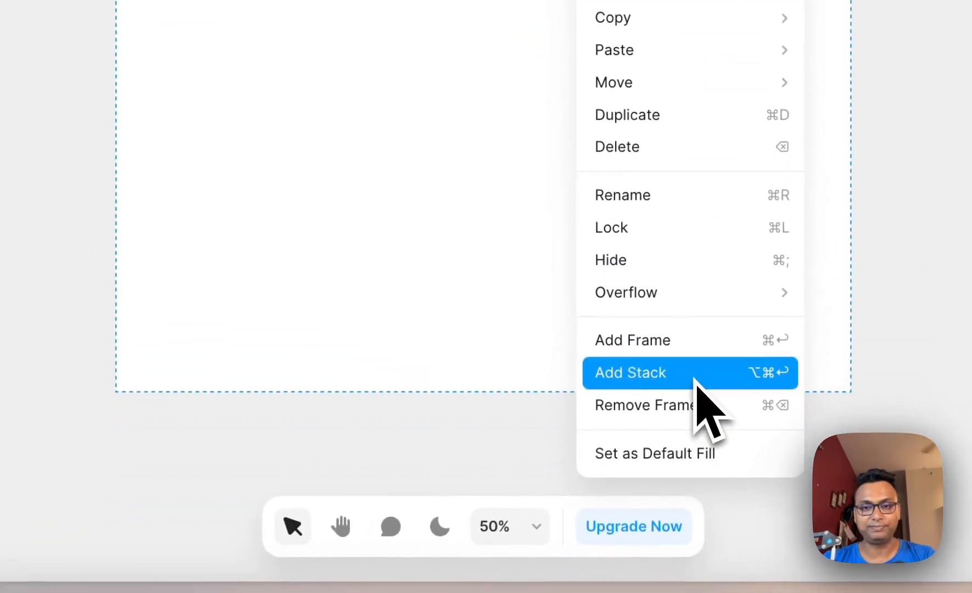
# Wrap the Menu bar in a new stack and rename the stack "Top Menu Bar"
pyautogui.click(695, 374)
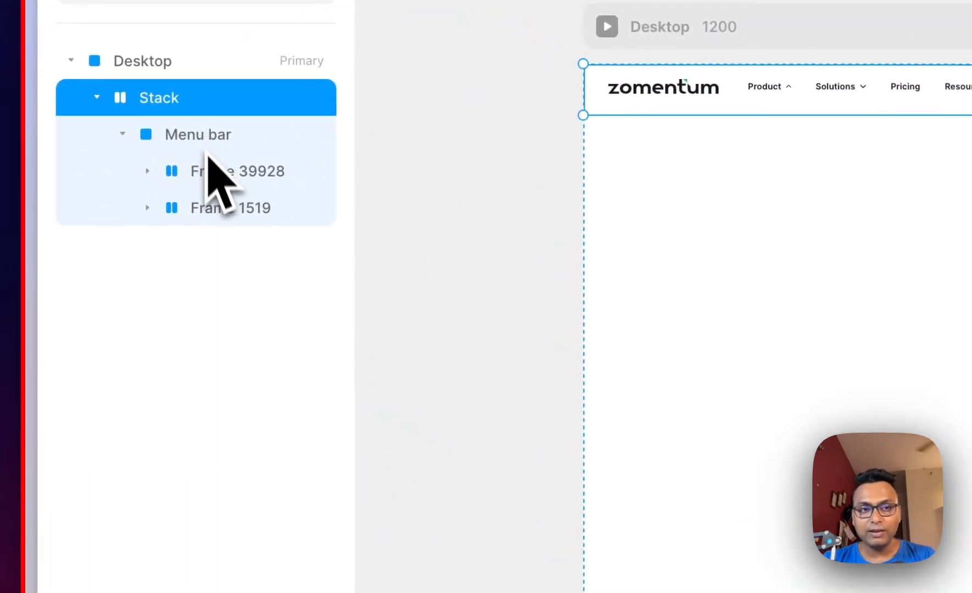
pyautogui.click(208, 168)
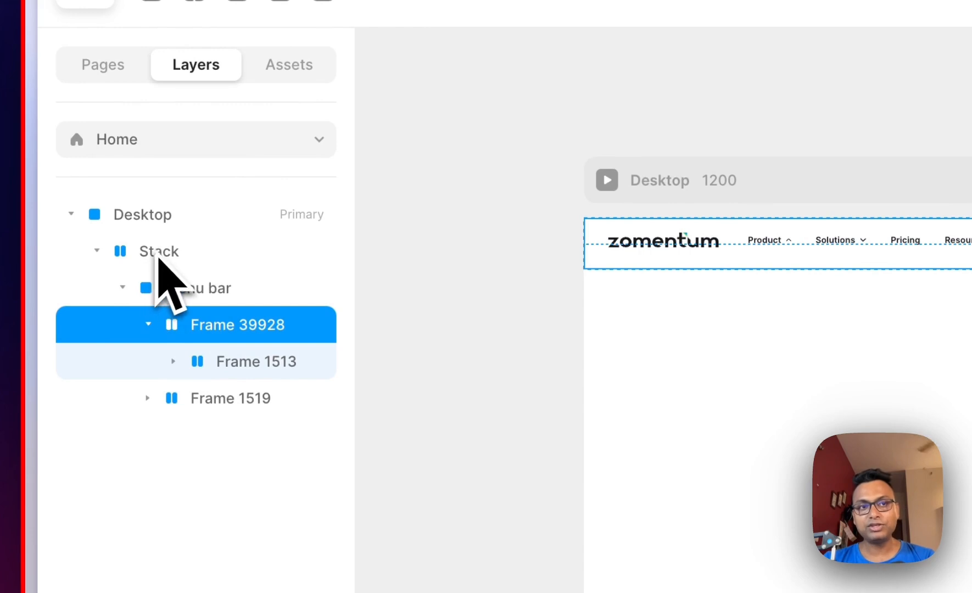
pyautogui.doubleClick(158, 254)
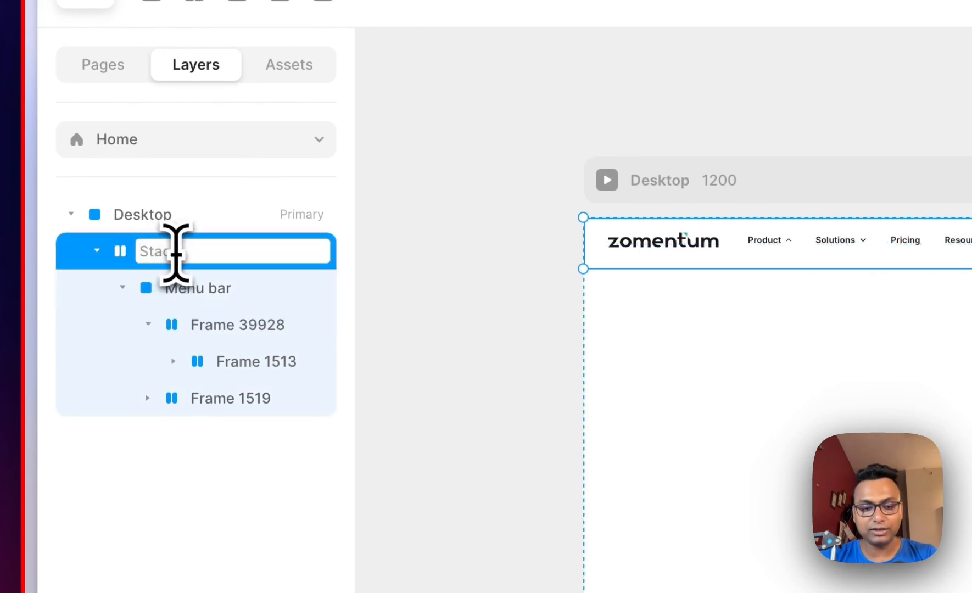
pyautogui.write('Mer')
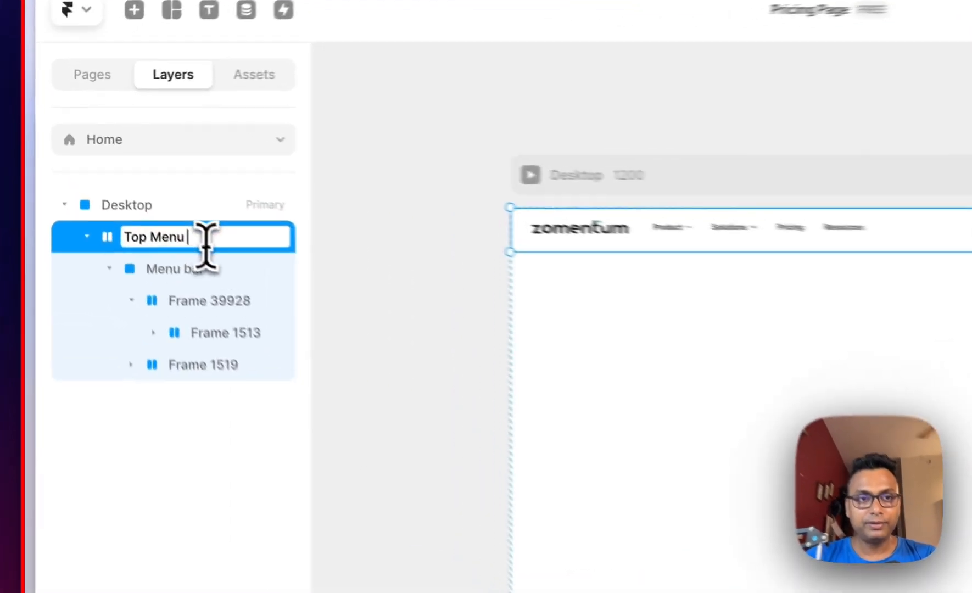
pyautogui.write('Bar')
pyautogui.press('Return')
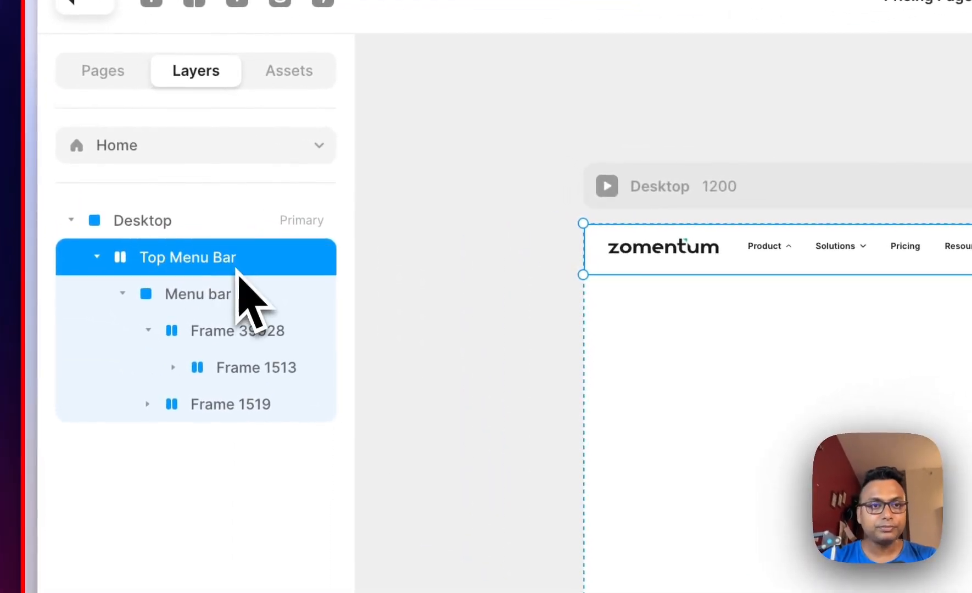
# Compare the Menu bar inside the stack with the Menu bar frame in the Figma design, and return to Framer
pyautogui.click(205, 304)
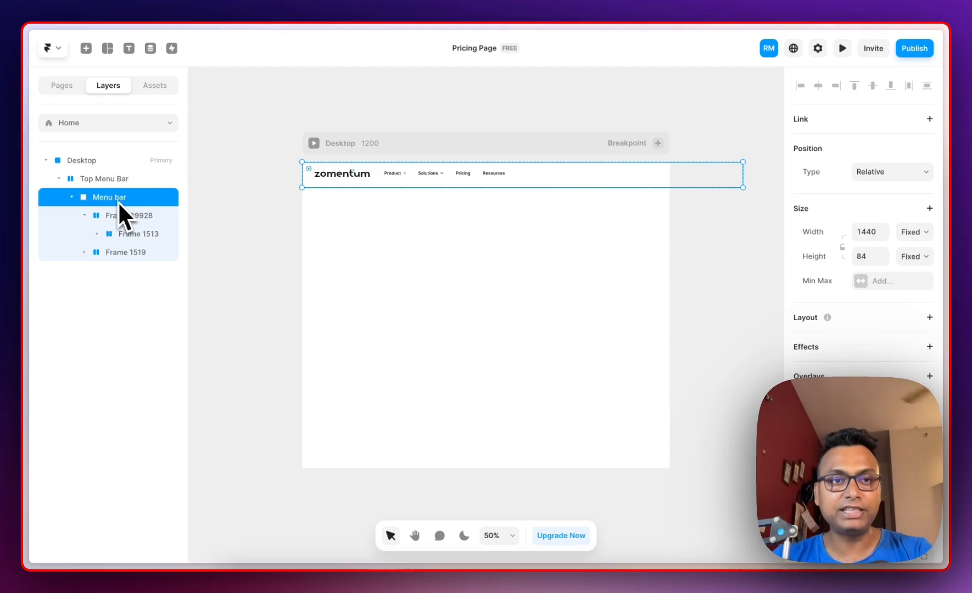
pyautogui.moveTo(33, 322)
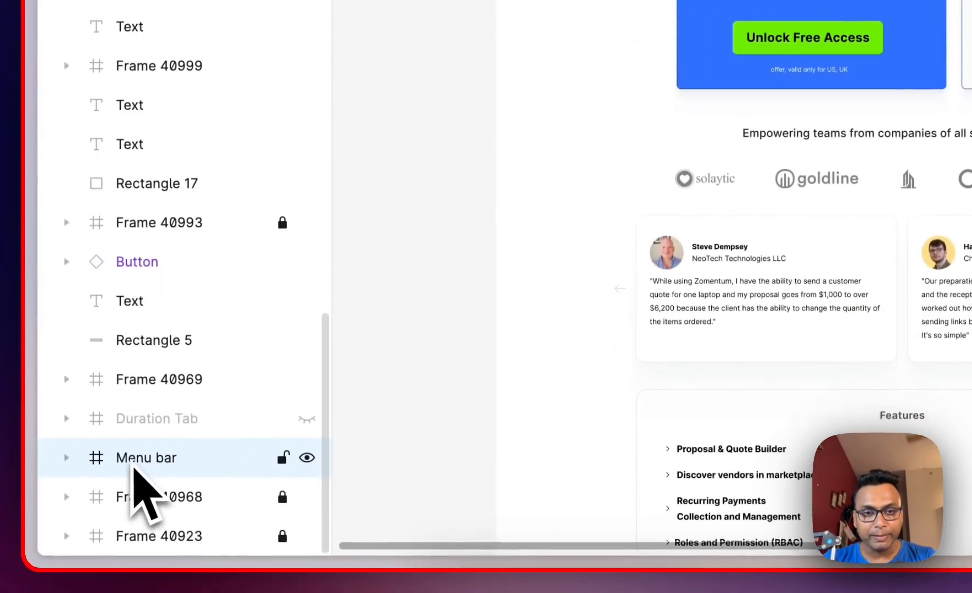
pyautogui.click(67, 458)
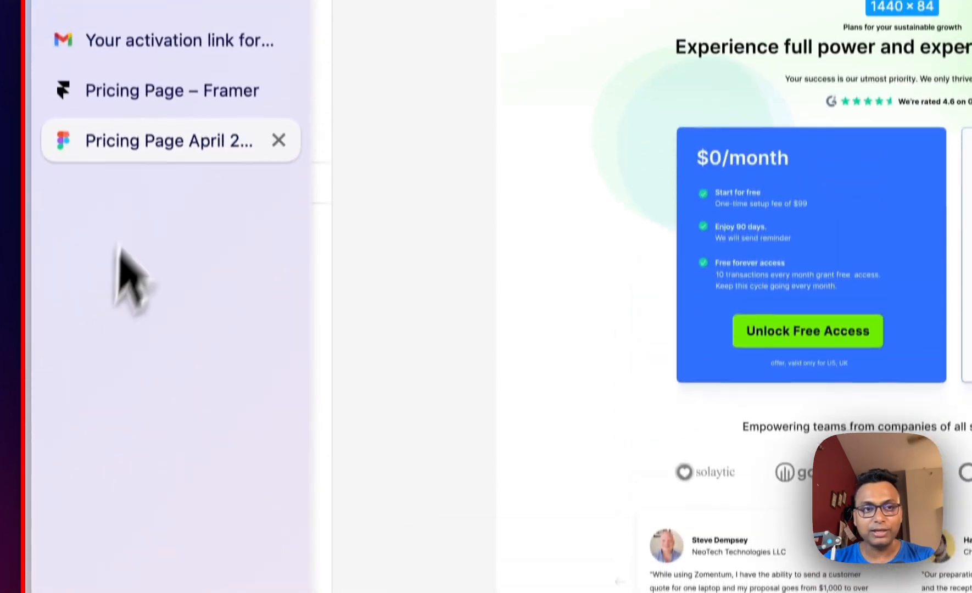
pyautogui.click(144, 123)
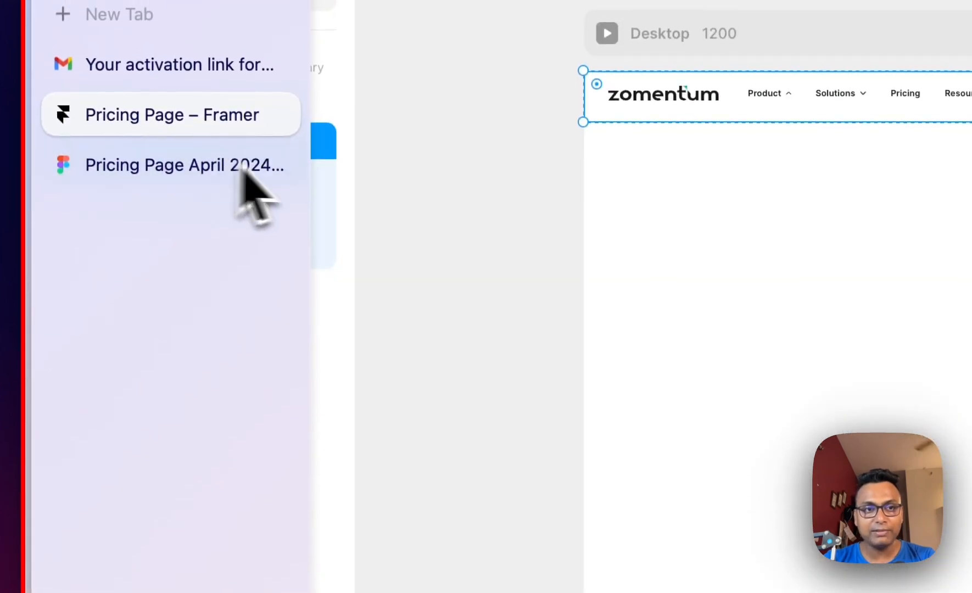
pyautogui.click(406, 206)
# Rename Frame 39928 to "Login Button" and Frame 1519 to "Left Menu"
pyautogui.click(228, 187)
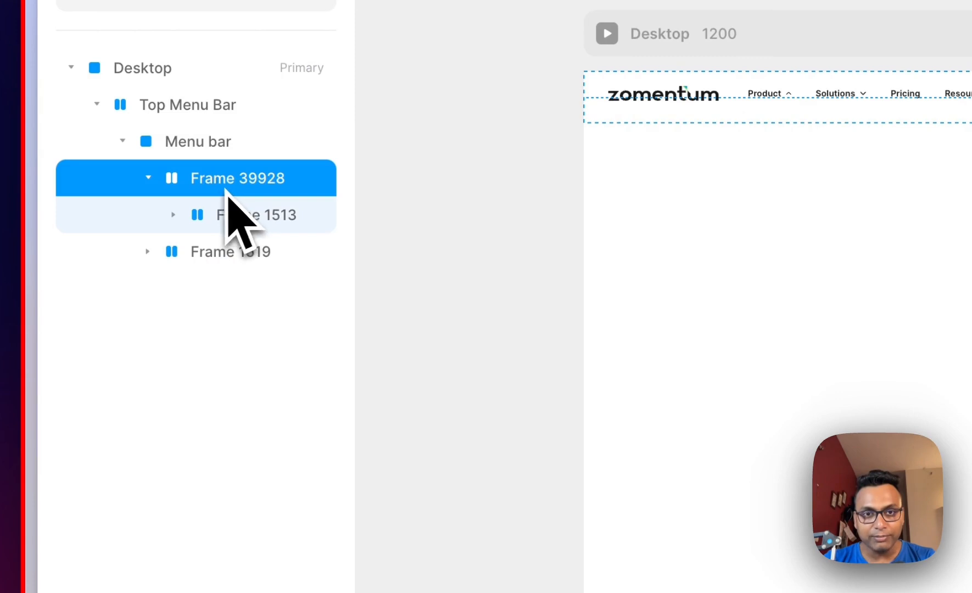
pyautogui.doubleClick(214, 189)
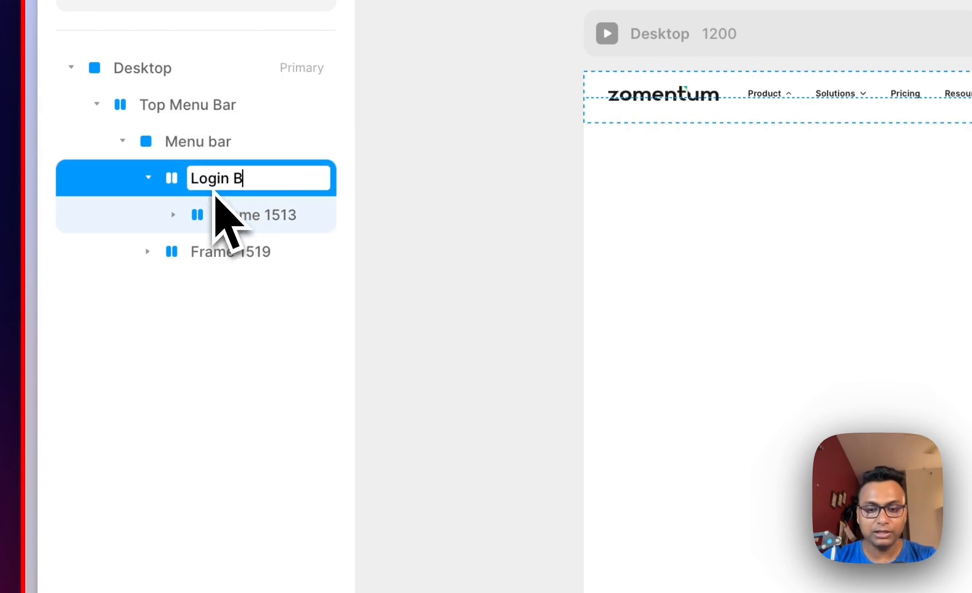
pyautogui.write('Login Button')
pyautogui.press('Return')
pyautogui.click(217, 252)
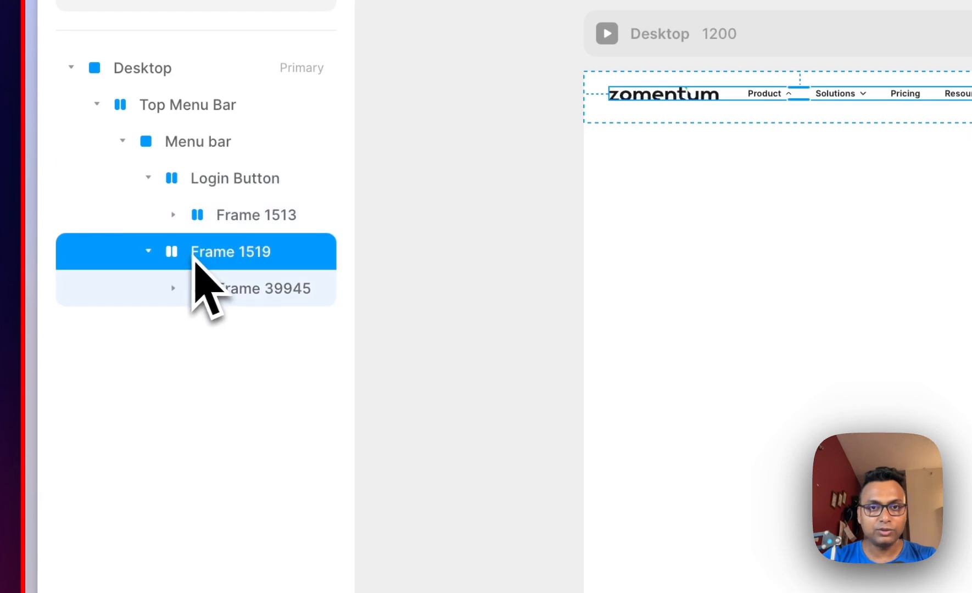
pyautogui.doubleClick(217, 253)
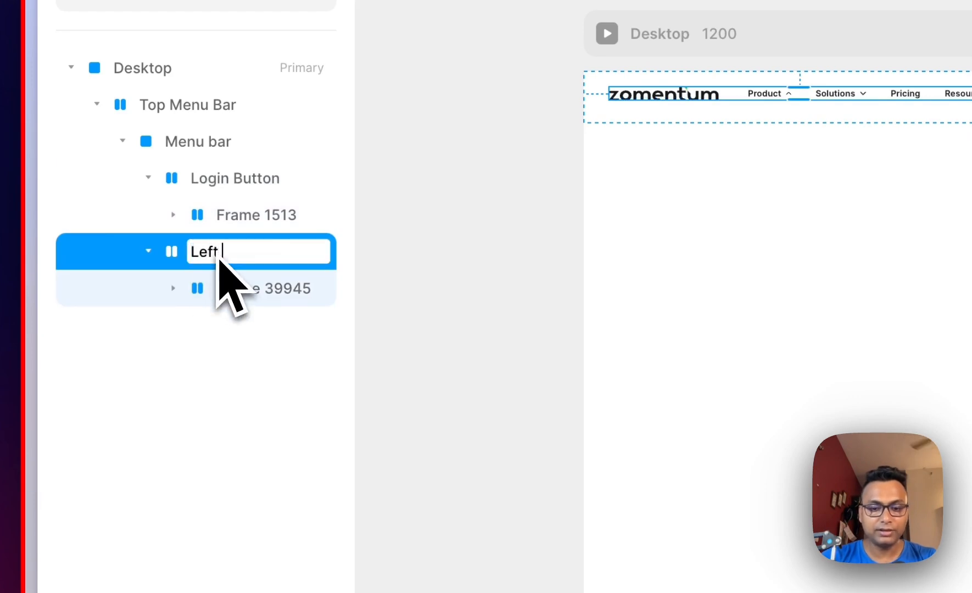
pyautogui.press('Return')
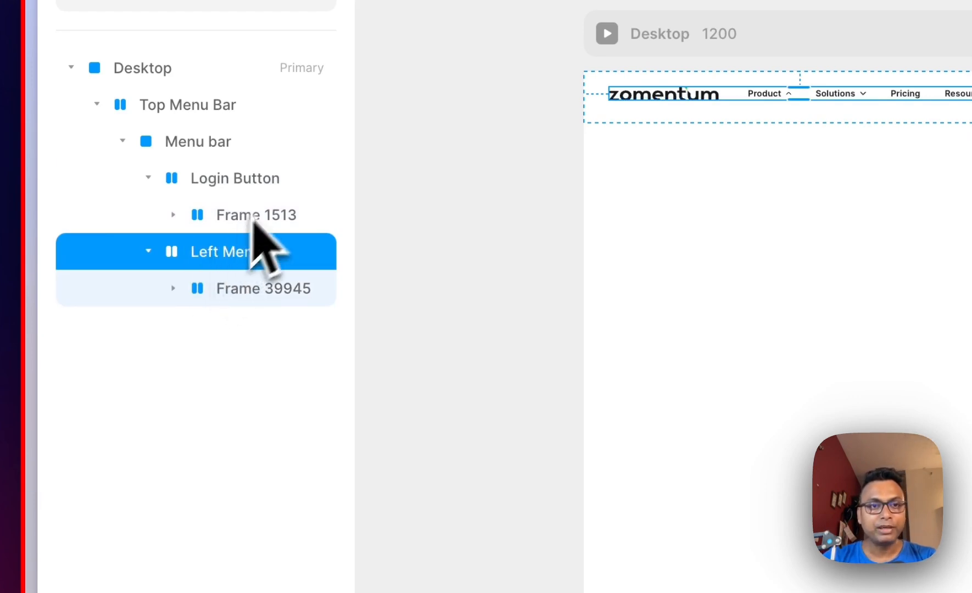
# Collapse Login Button and Left Menu and move both out of the Menu bar, directly into the Top Menu Bar stack
pyautogui.click(229, 184)
pyautogui.click(149, 178)
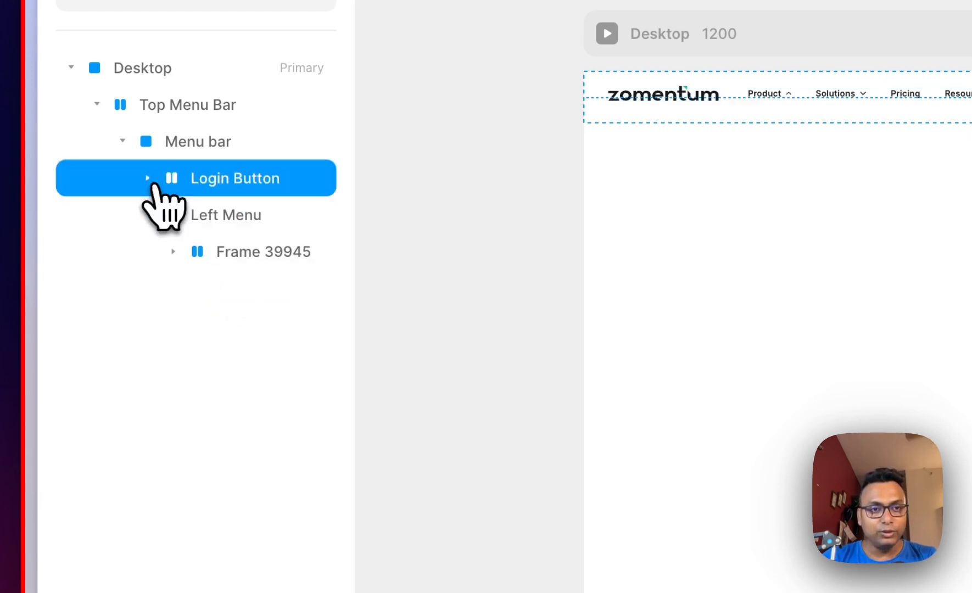
pyautogui.click(148, 214)
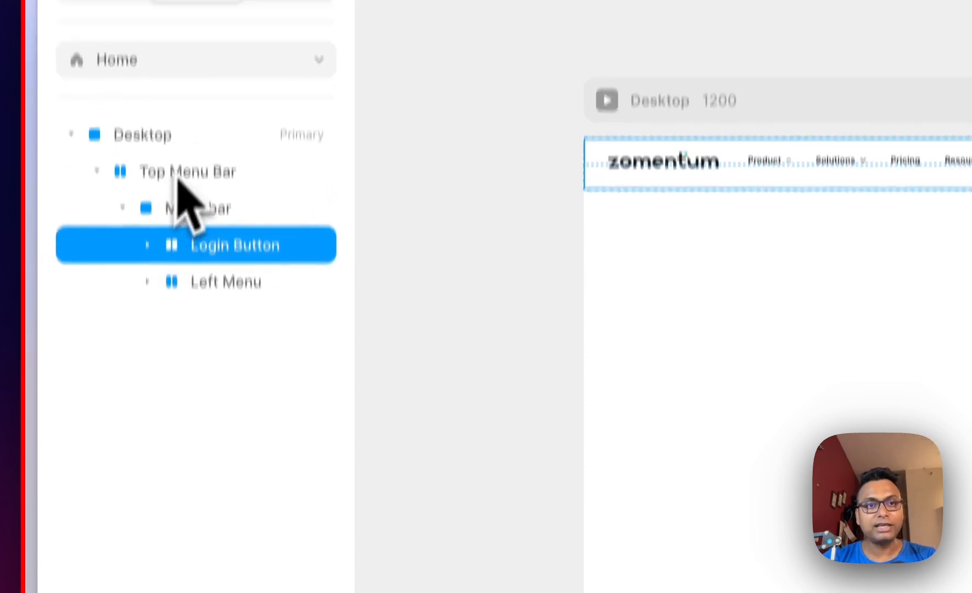
pyautogui.keyDown('shift'); pyautogui.click(217, 360); pyautogui.keyUp('shift')
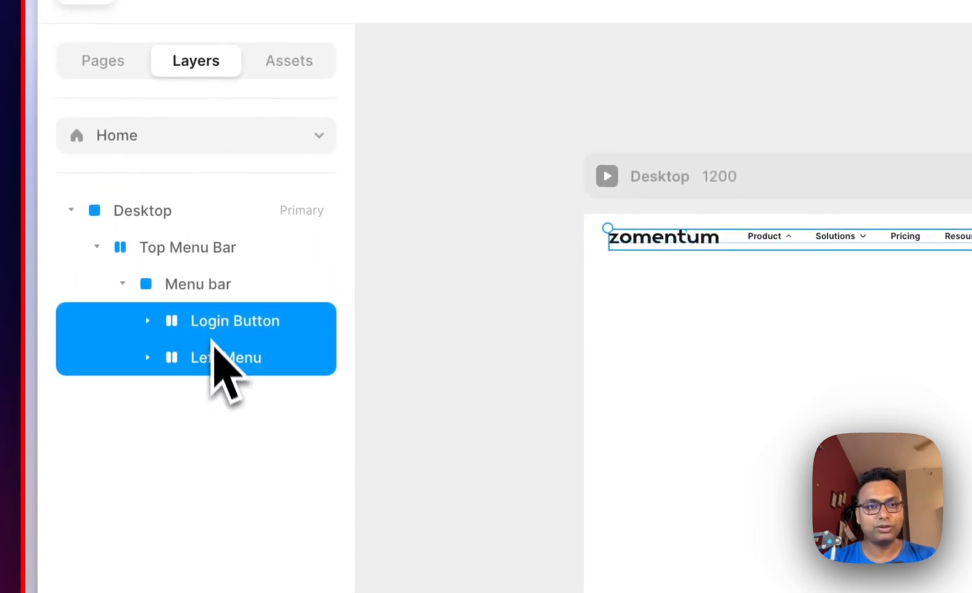
pyautogui.moveTo(213, 347); pyautogui.dragTo(206, 272)
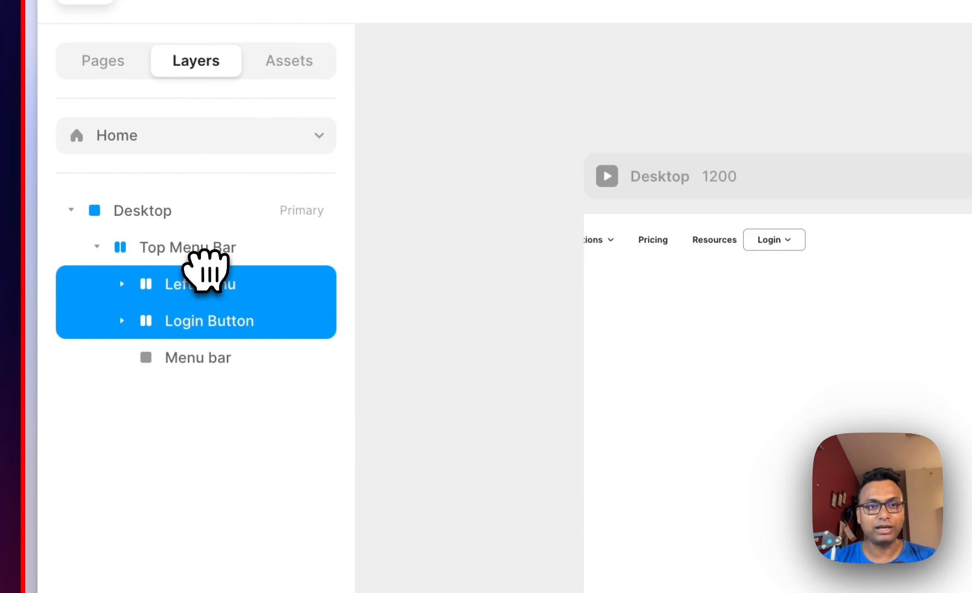
# Review the Top Menu Bar stack's properties and delete the emptied Menu bar layer inside it
pyautogui.click(209, 261)
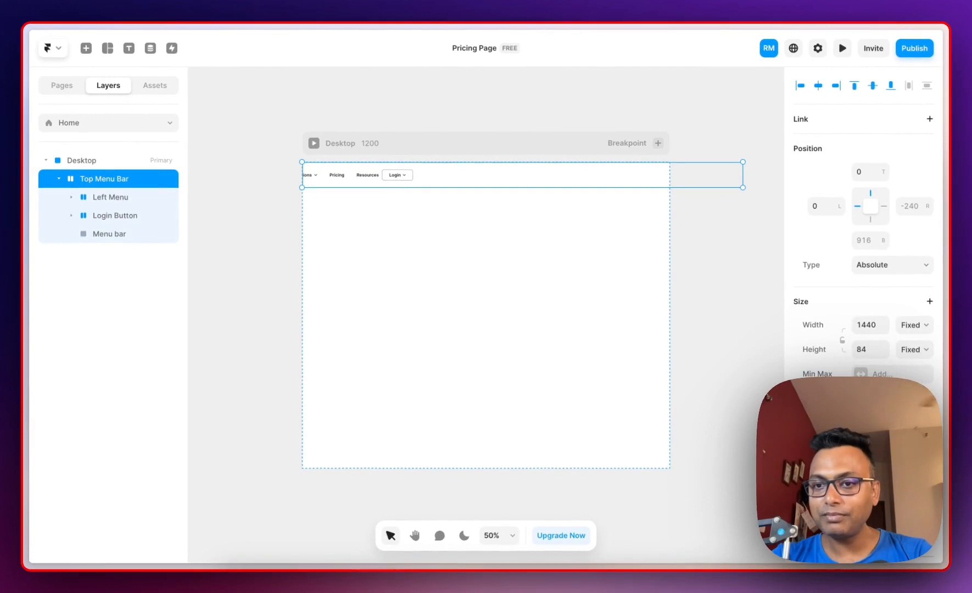
pyautogui.scroll(-5, 812, 472)
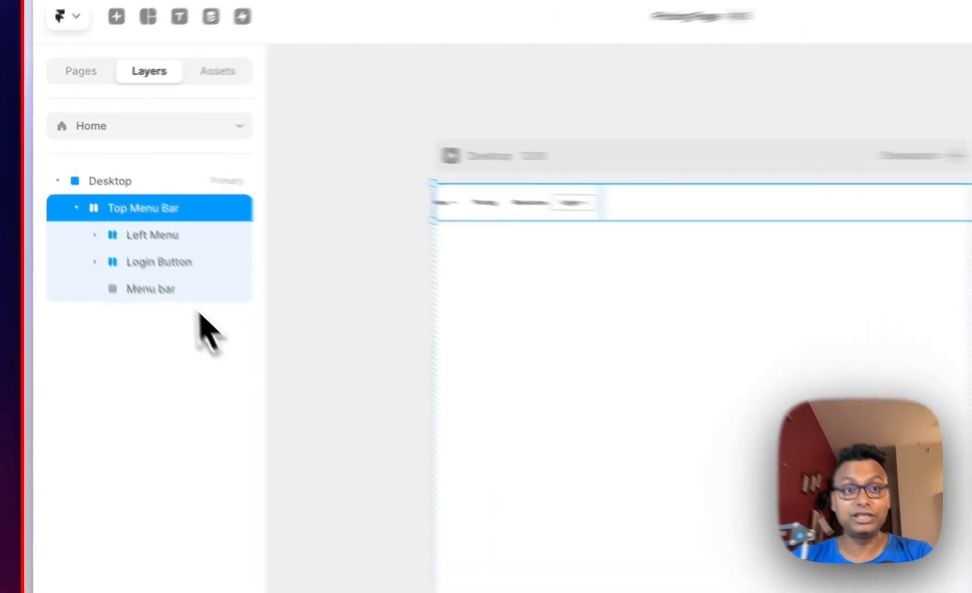
pyautogui.click(130, 235)
pyautogui.press('Delete')
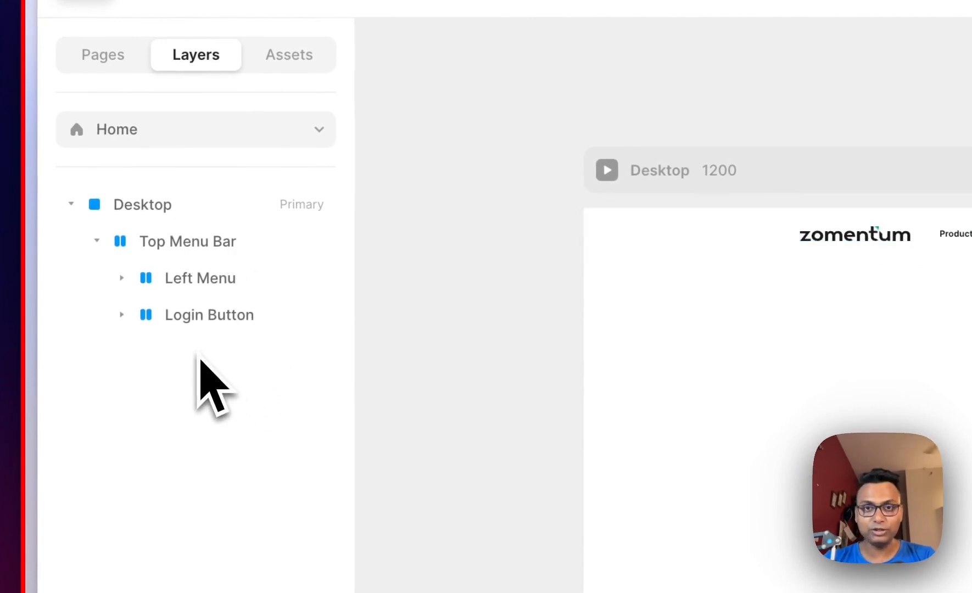
# Set the Top Menu Bar stack's width to Fit Content
pyautogui.click(199, 245)
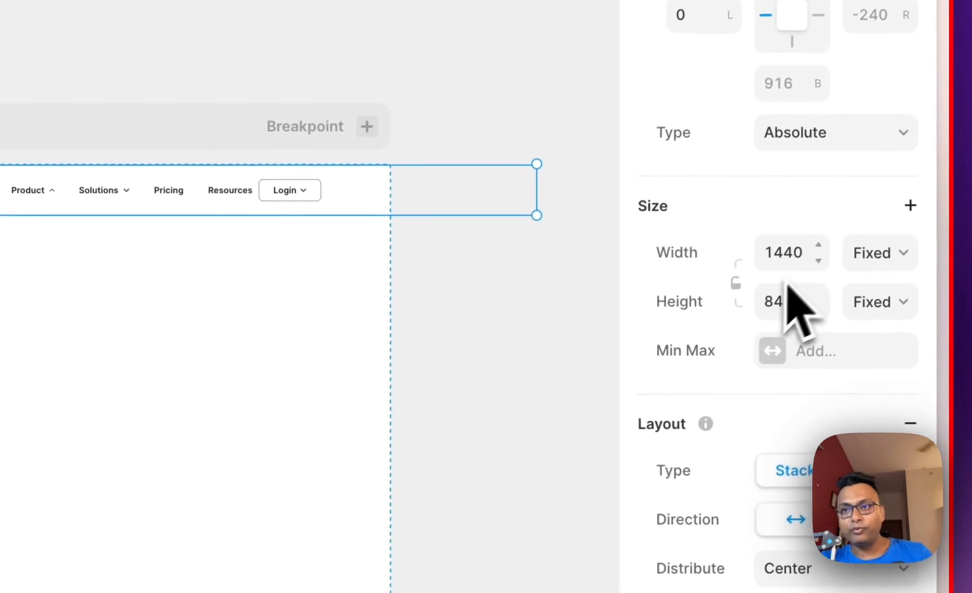
pyautogui.click(876, 258)
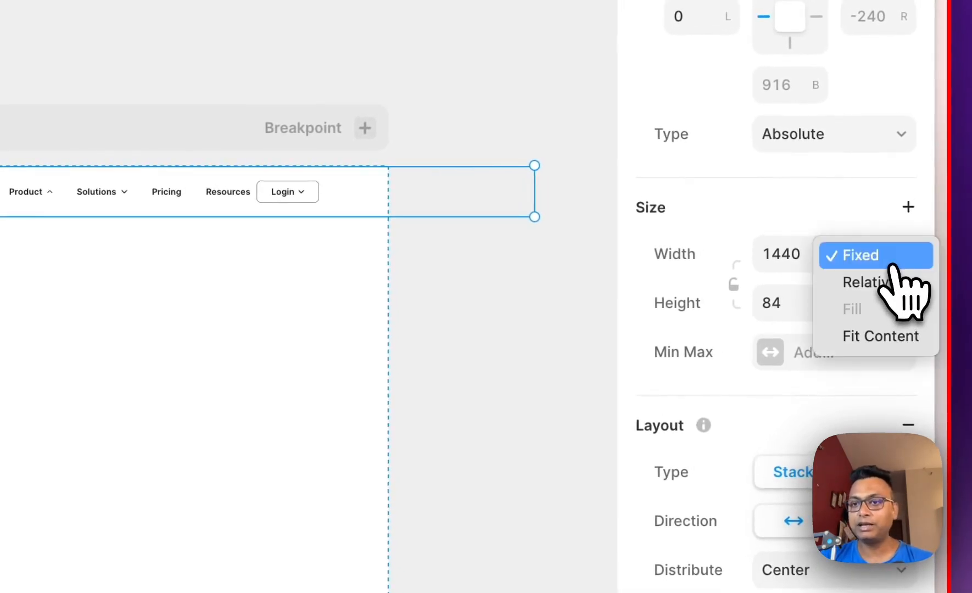
pyautogui.click(911, 343)
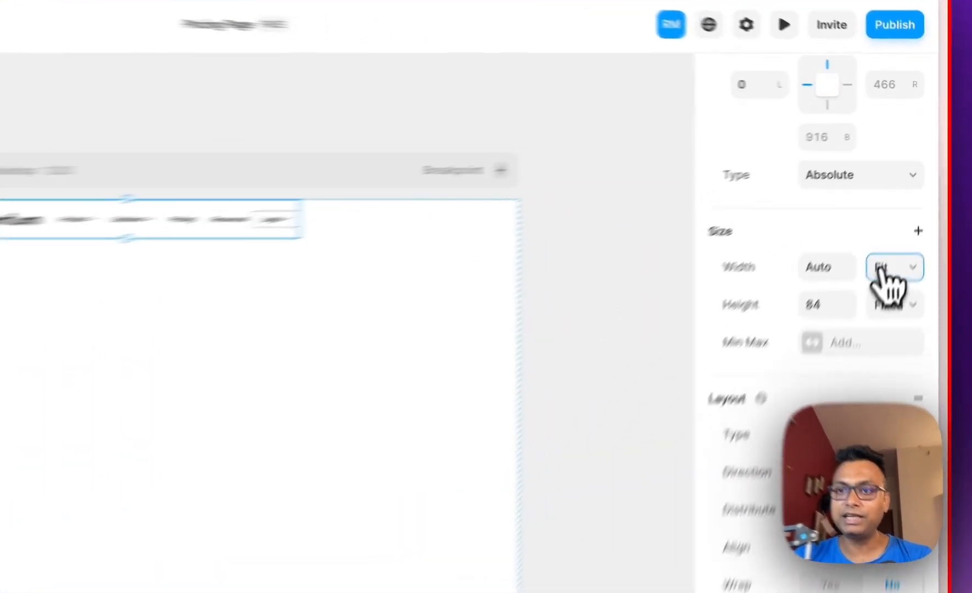
# Switch the Top Menu Bar stack's width to Relative and stretch it to 100% of the Desktop page
pyautogui.click(914, 207)
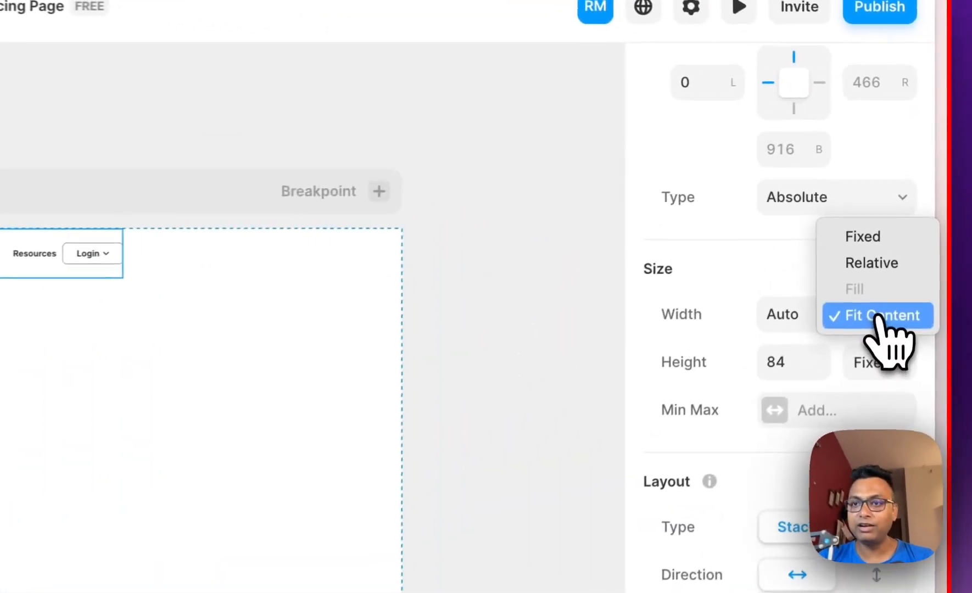
pyautogui.click(874, 275)
pyautogui.moveTo(106, 262); pyautogui.dragTo(332, 264)
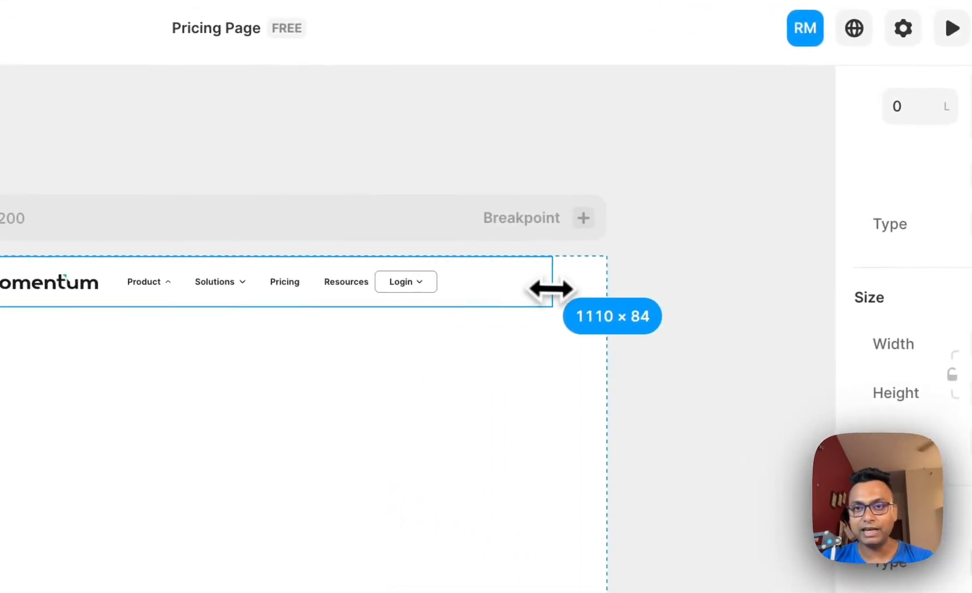
pyautogui.moveTo(551, 289); pyautogui.dragTo(609, 291)
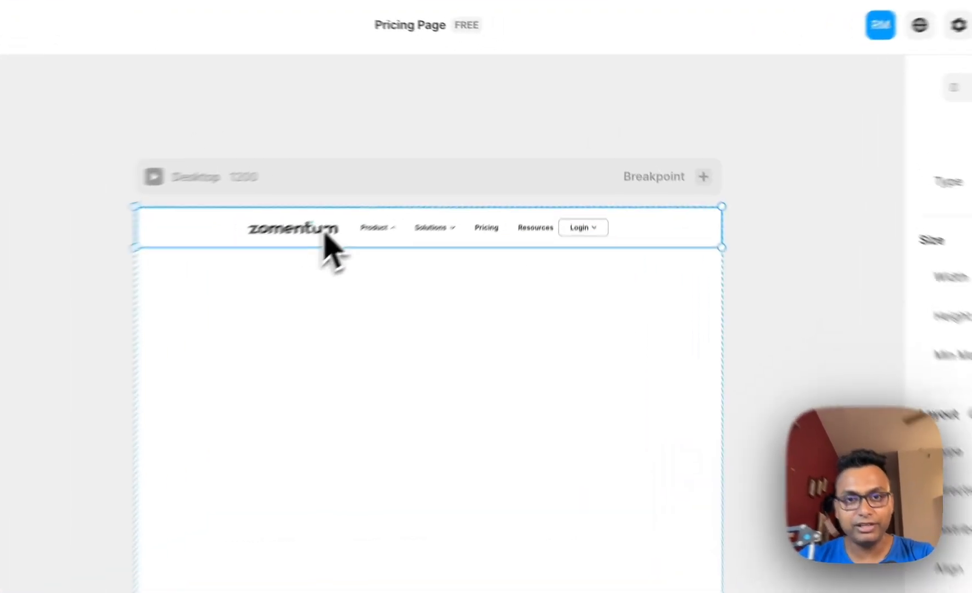
# Set the Left Menu stack's width to Fill inside the Top Menu Bar
pyautogui.click(405, 182)
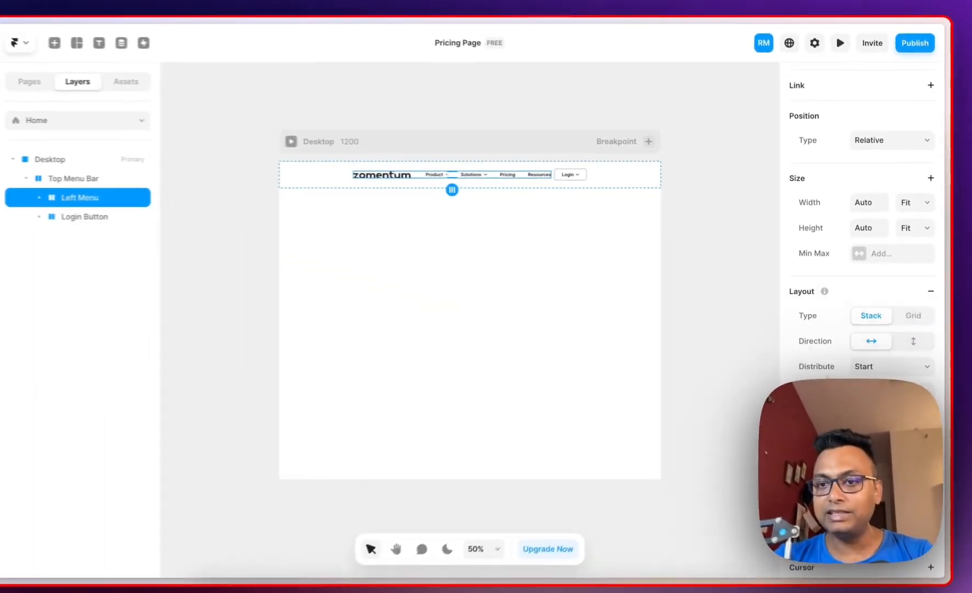
pyautogui.scroll(-3, 832, 374)
pyautogui.scroll(5, 832, 374)
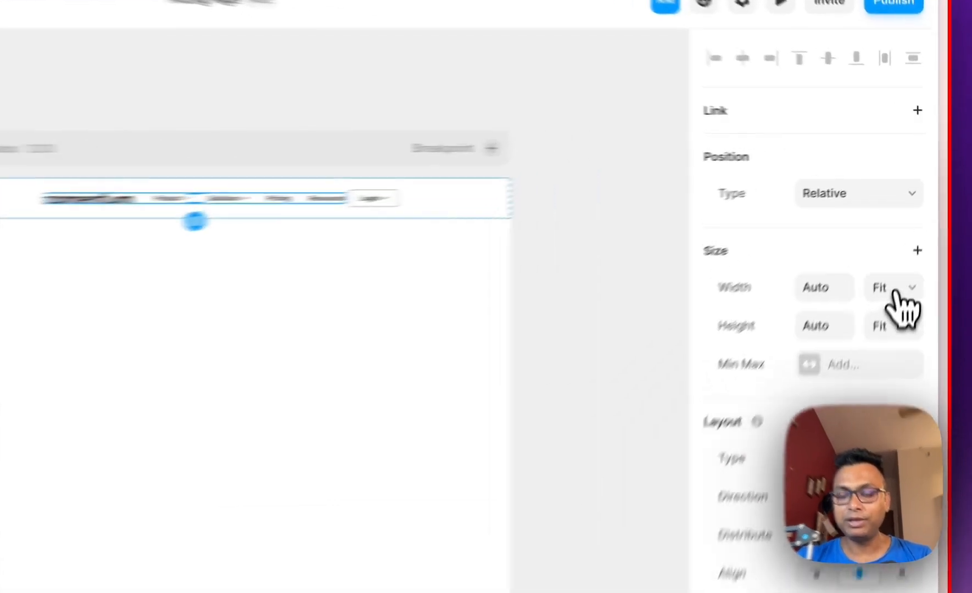
pyautogui.click(914, 232)
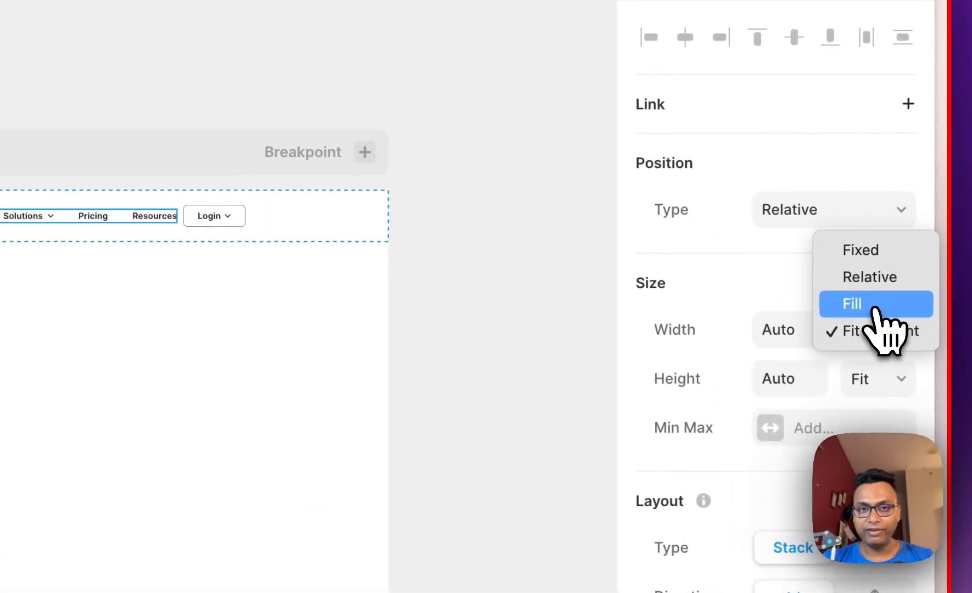
pyautogui.click(876, 306)
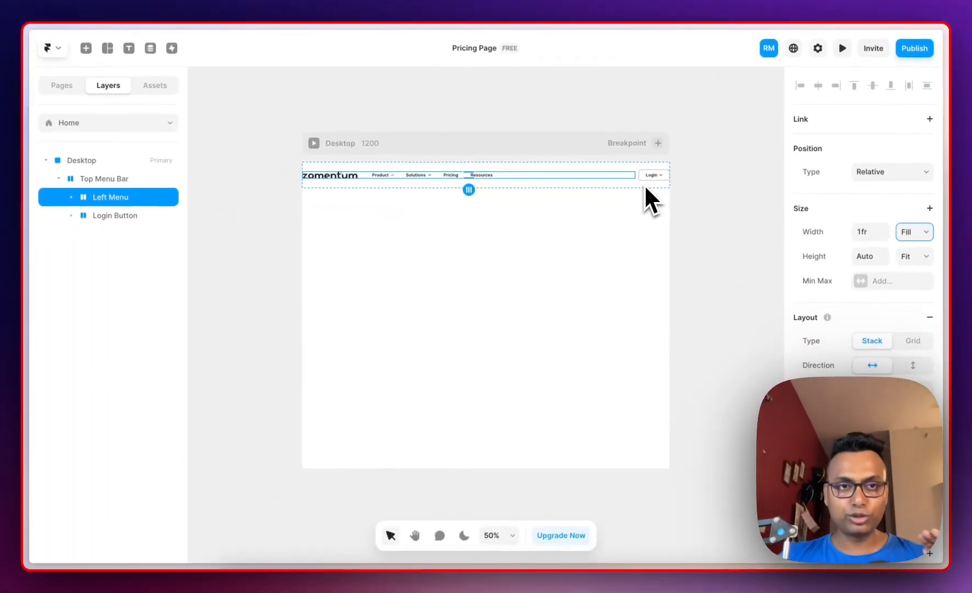
# Set the Top Menu Bar stack's padding to 20 on all sides
pyautogui.click(610, 182)
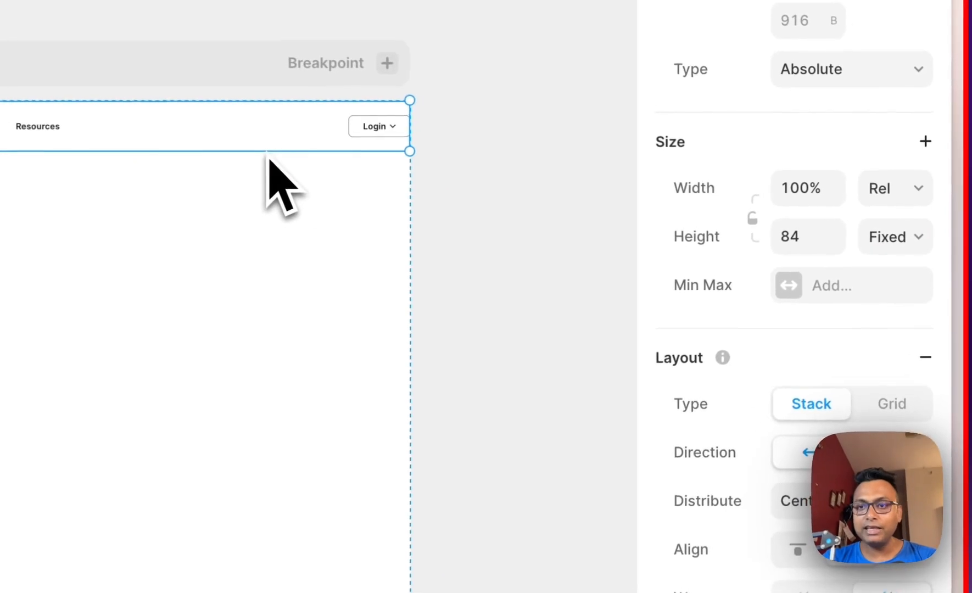
pyautogui.scroll(-6, 684, 401)
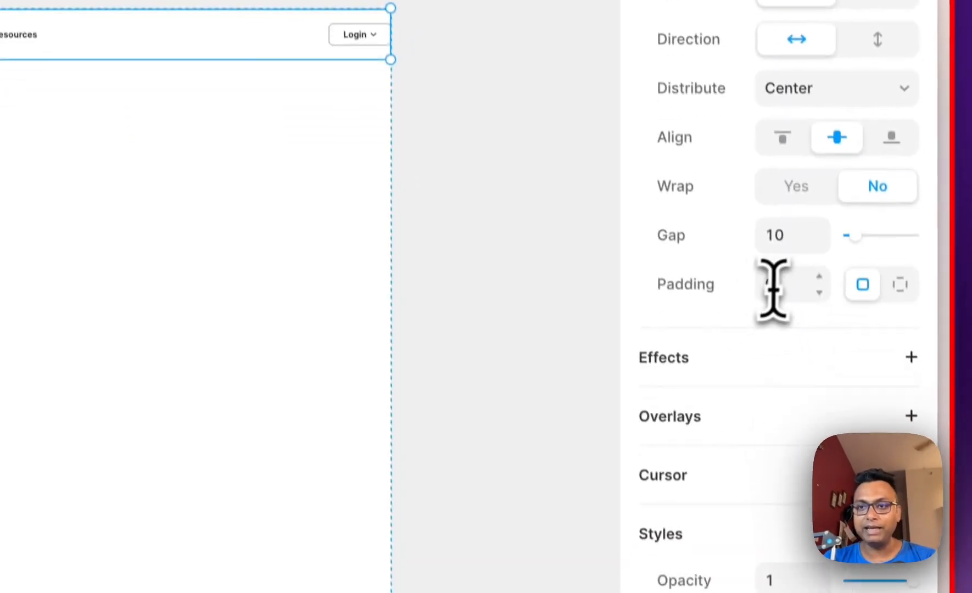
pyautogui.click(798, 378)
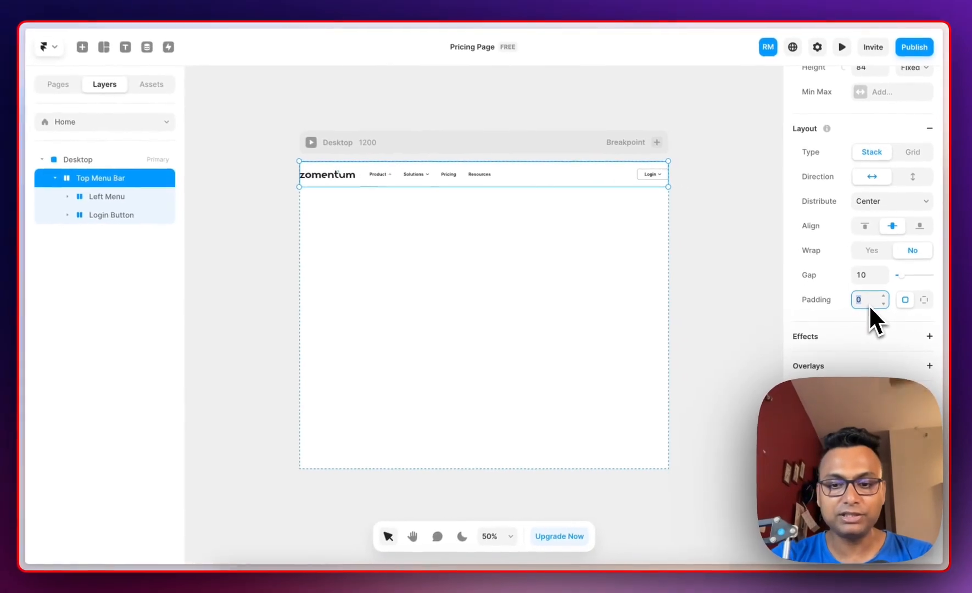
pyautogui.press('Return')
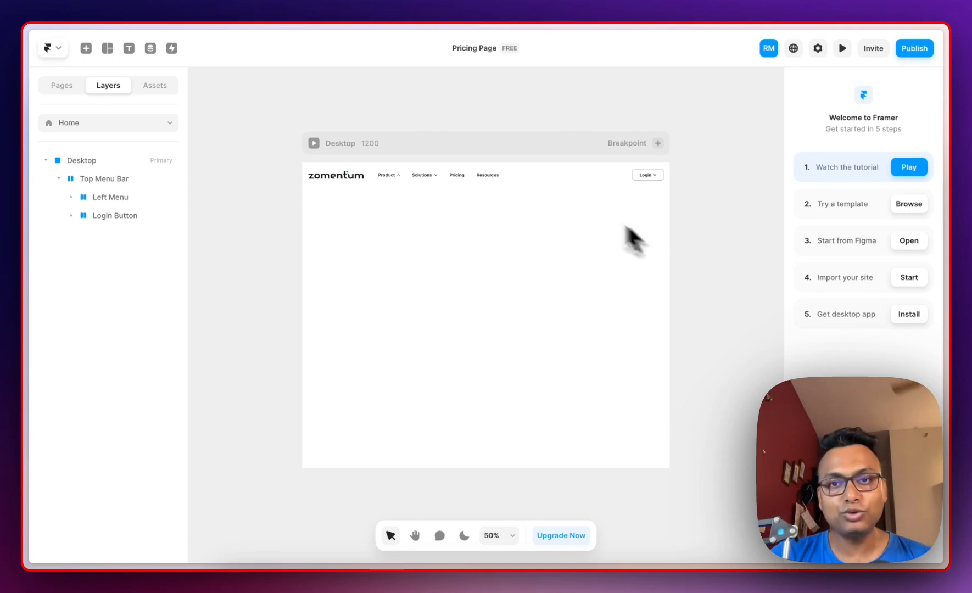
# Give the Top Menu Bar stack separate padding per side, with 60 on the right and 60 on the left
pyautogui.click(556, 177)
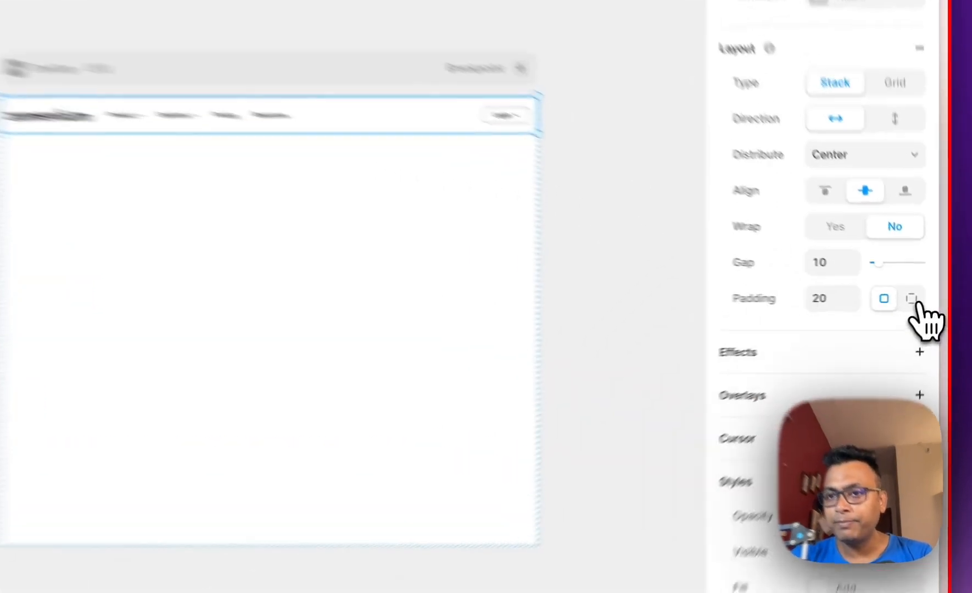
pyautogui.click(926, 301)
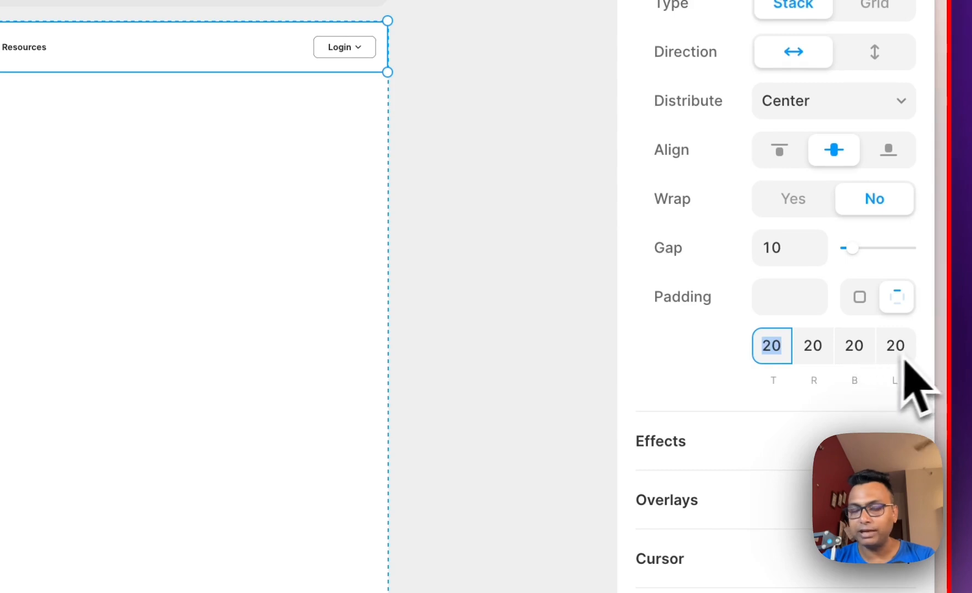
pyautogui.click(813, 352)
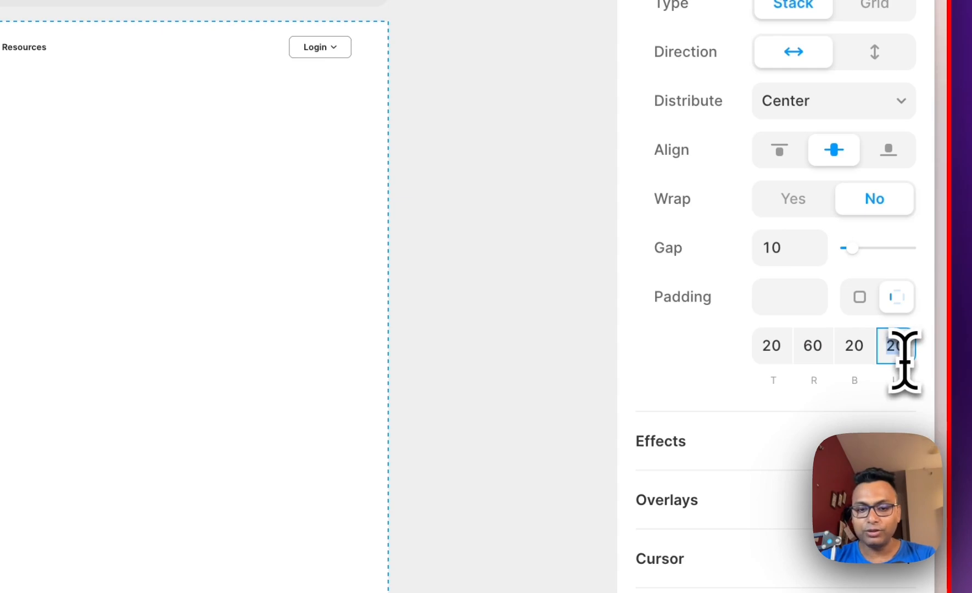
pyautogui.write('60')
pyautogui.click(544, 250)
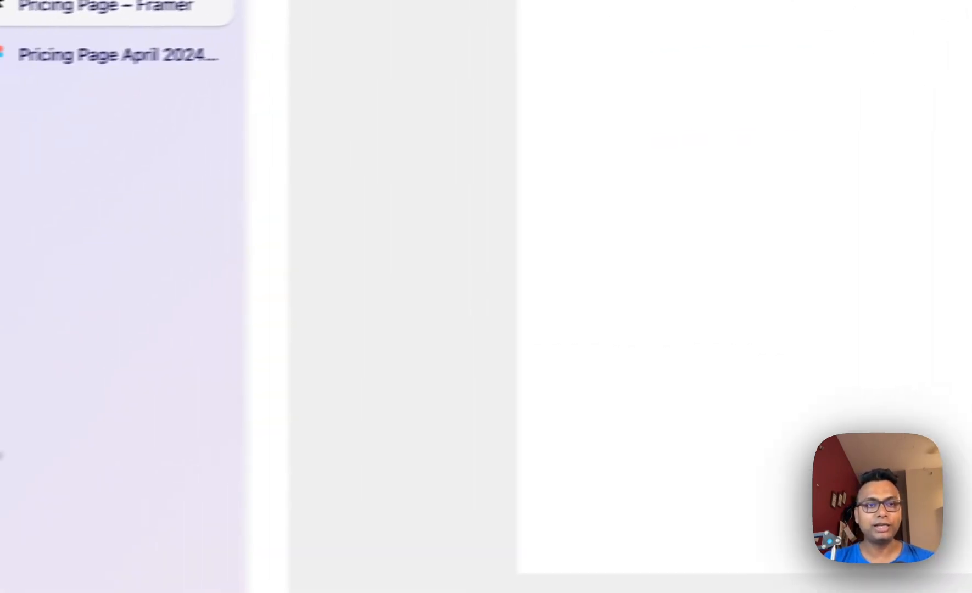
# Switch to the Figma design and shift the Login frame in the menu bar to X 1300, 40 px from the right edge
pyautogui.click(140, 339)
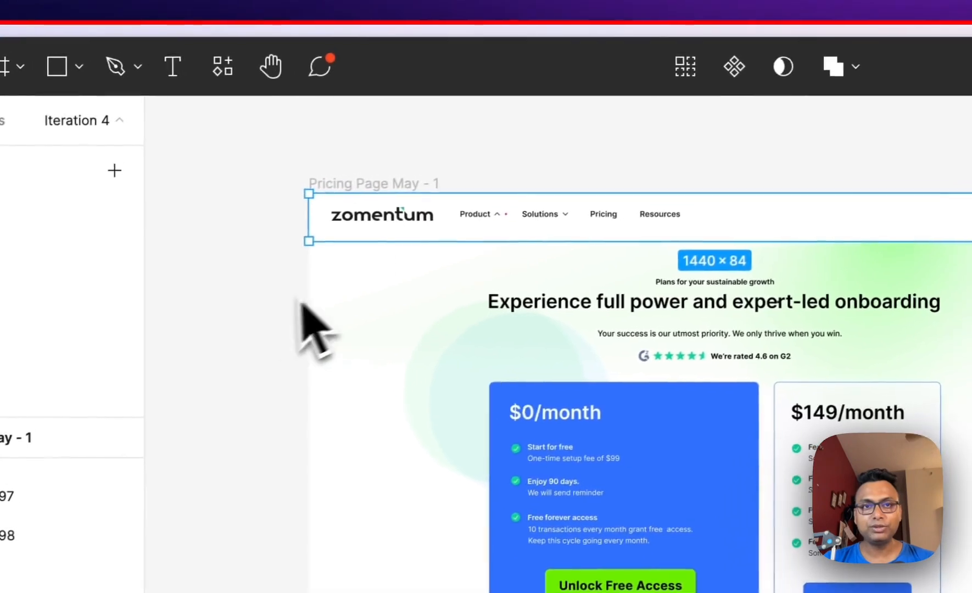
pyautogui.doubleClick(436, 234)
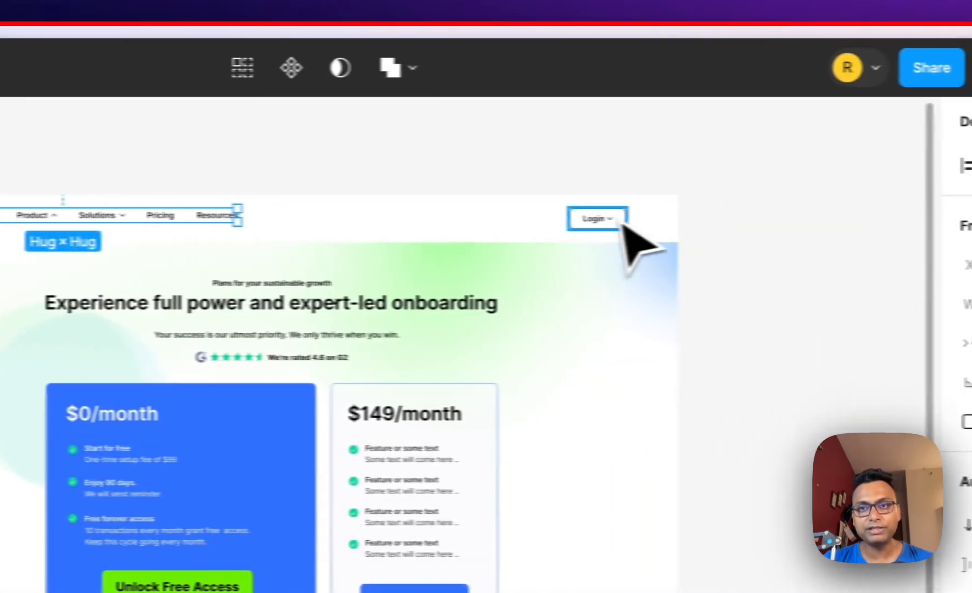
pyautogui.click(624, 224)
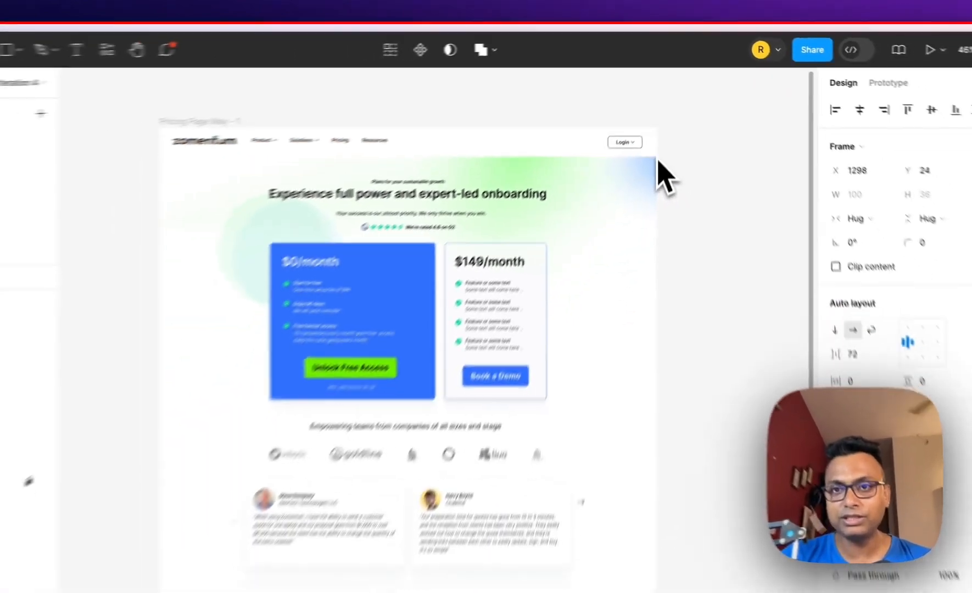
pyautogui.press('Left')
pyautogui.press('Left')
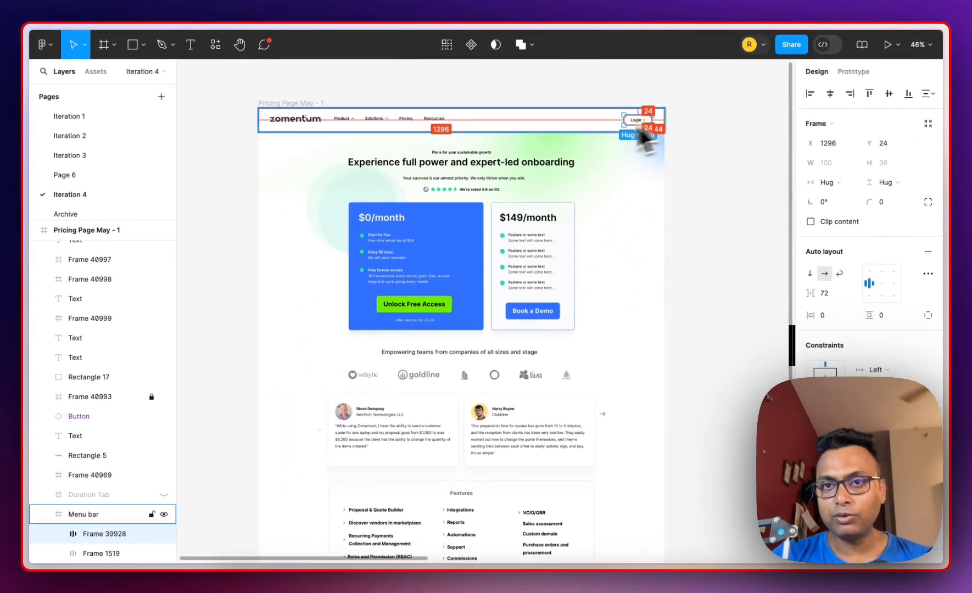
pyautogui.press('Right')
pyautogui.press('Right')
pyautogui.press('Right')
pyautogui.press('Right')
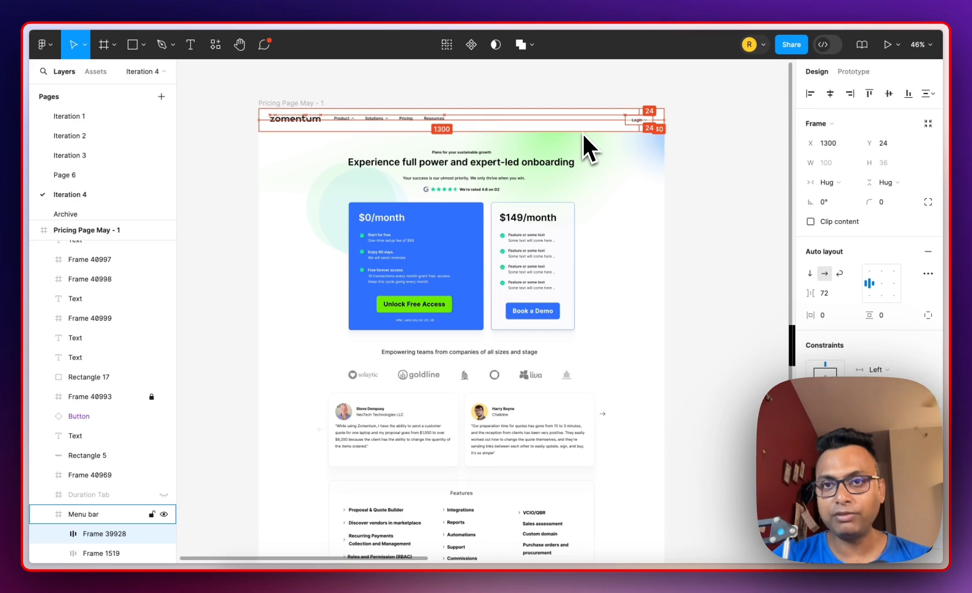
pyautogui.click(727, 176)
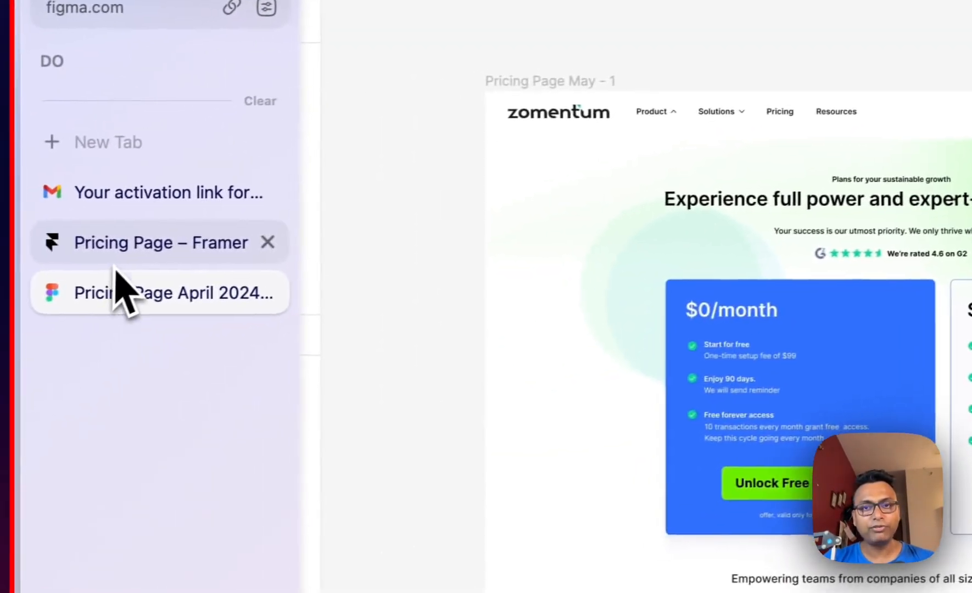
# Return to the Framer project and set the Top Menu Bar stack's right and left padding to 40
pyautogui.click(115, 254)
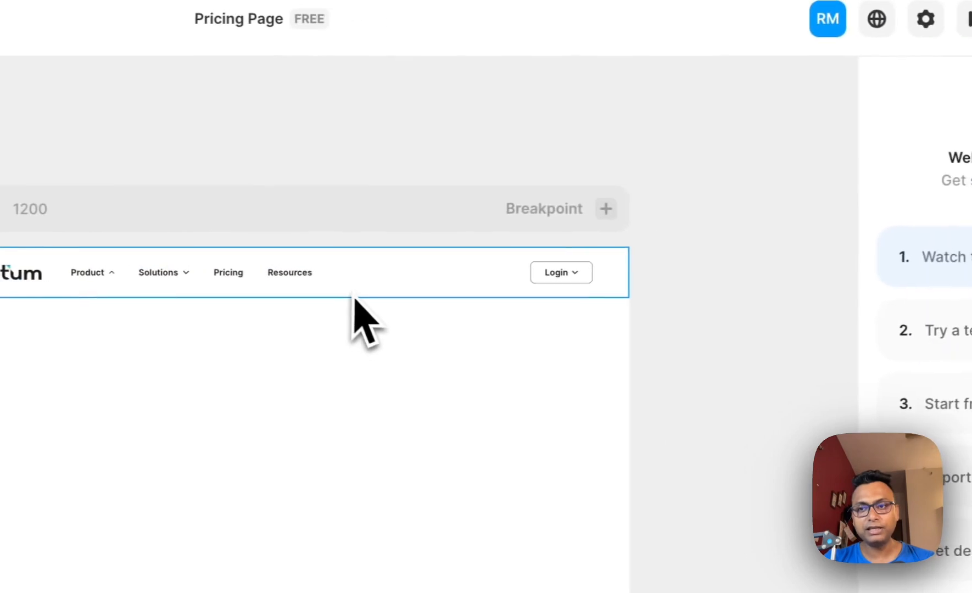
pyautogui.click(443, 287)
pyautogui.click(819, 398)
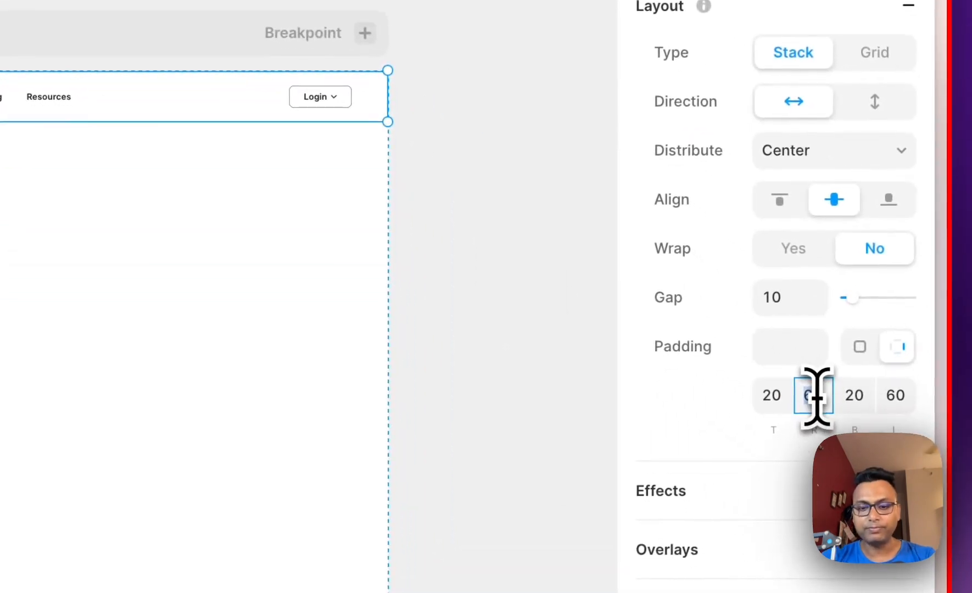
pyautogui.write('40')
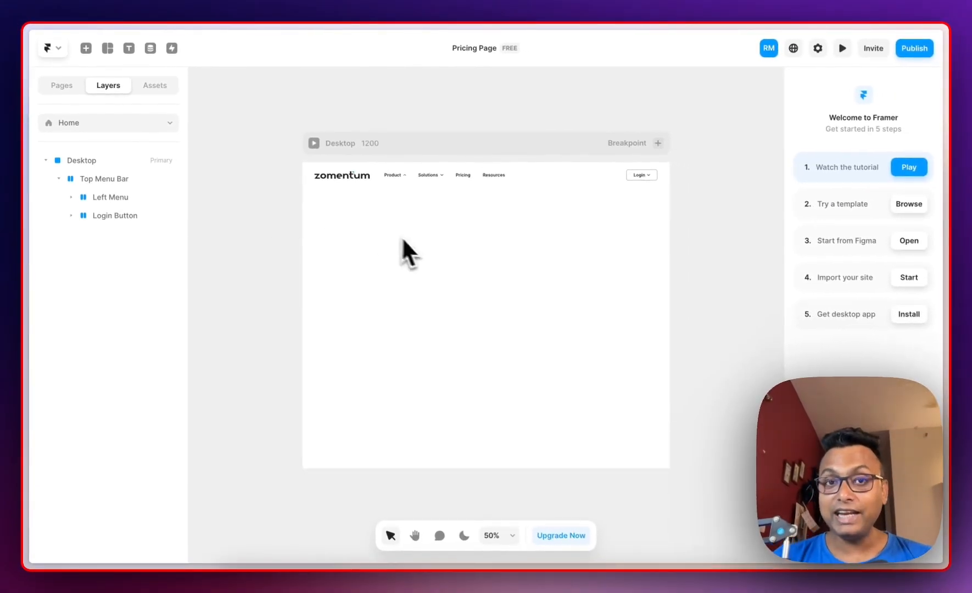
# Switch to the Figma design and ungroup the Menu bar frame of the pricing page
pyautogui.moveTo(32, 201)
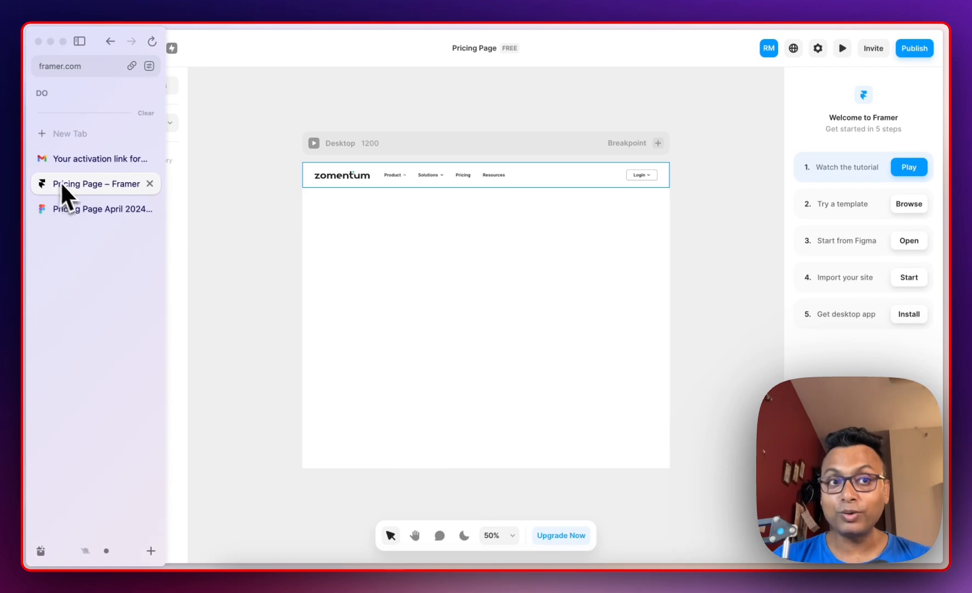
pyautogui.click(76, 209)
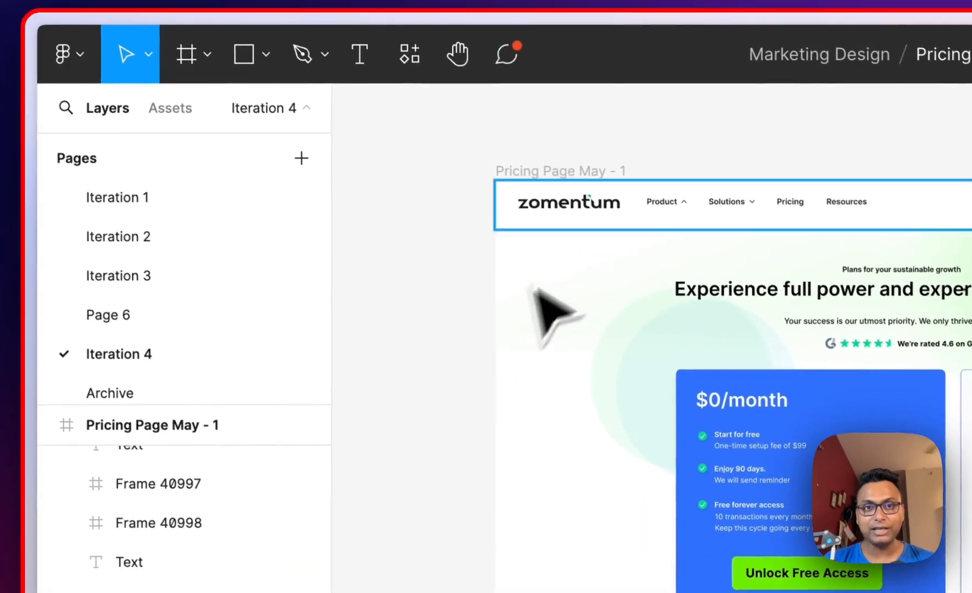
pyautogui.click(614, 221)
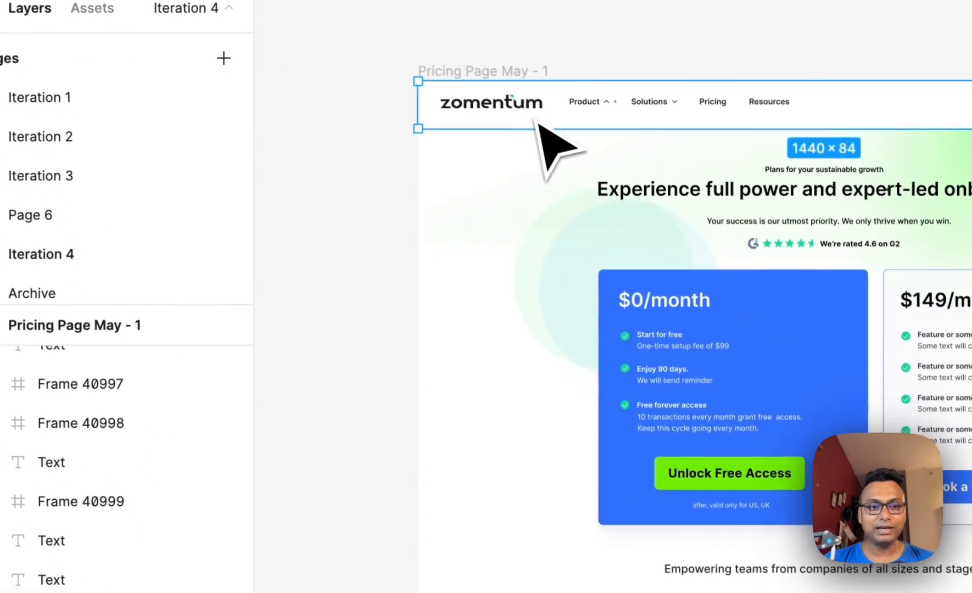
pyautogui.rightClick(614, 220)
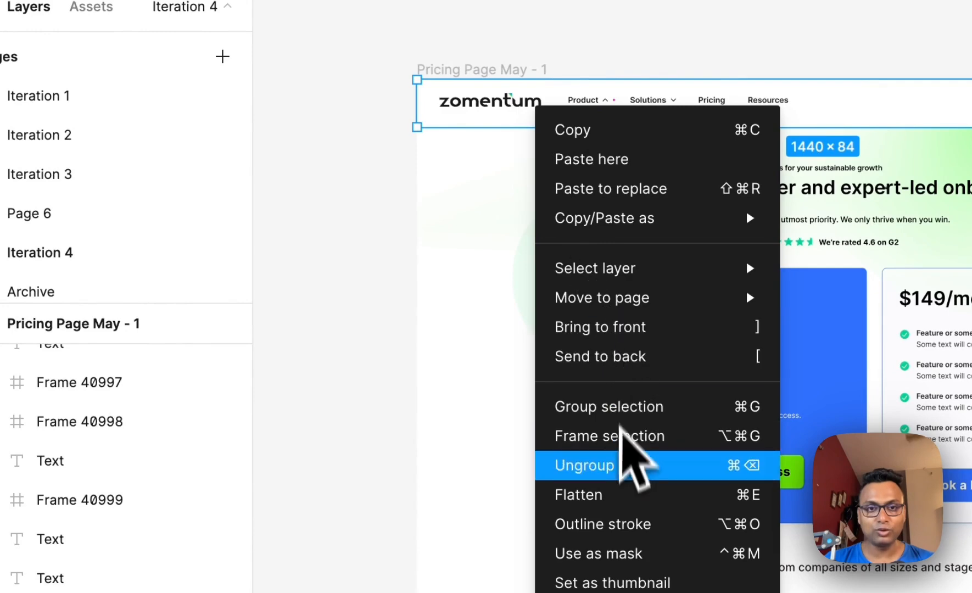
pyautogui.click(623, 465)
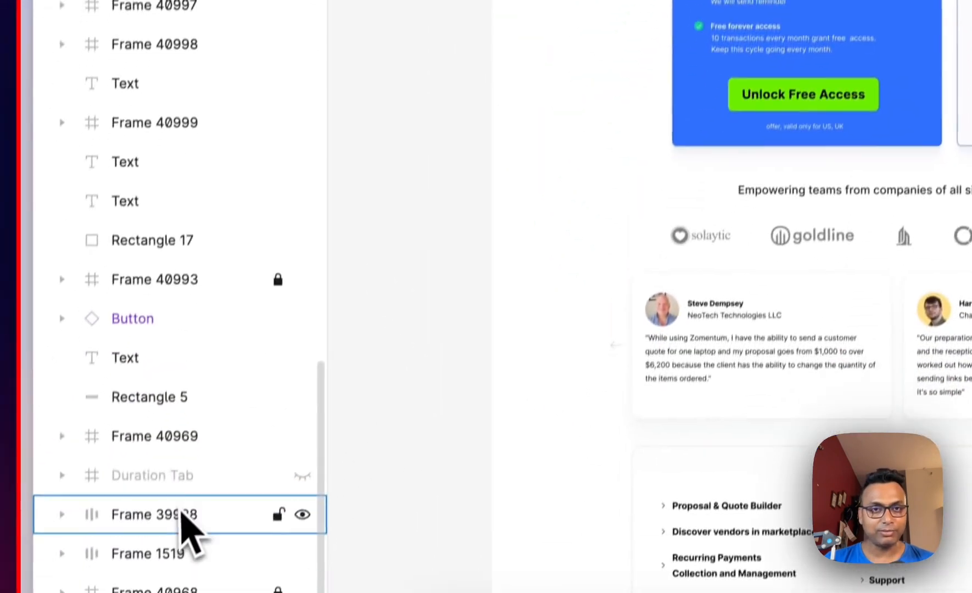
# Rename Frame 39928 to "Login Button" and Frame 1519 to "Left Side Menu" in the Figma layers
pyautogui.doubleClick(184, 492)
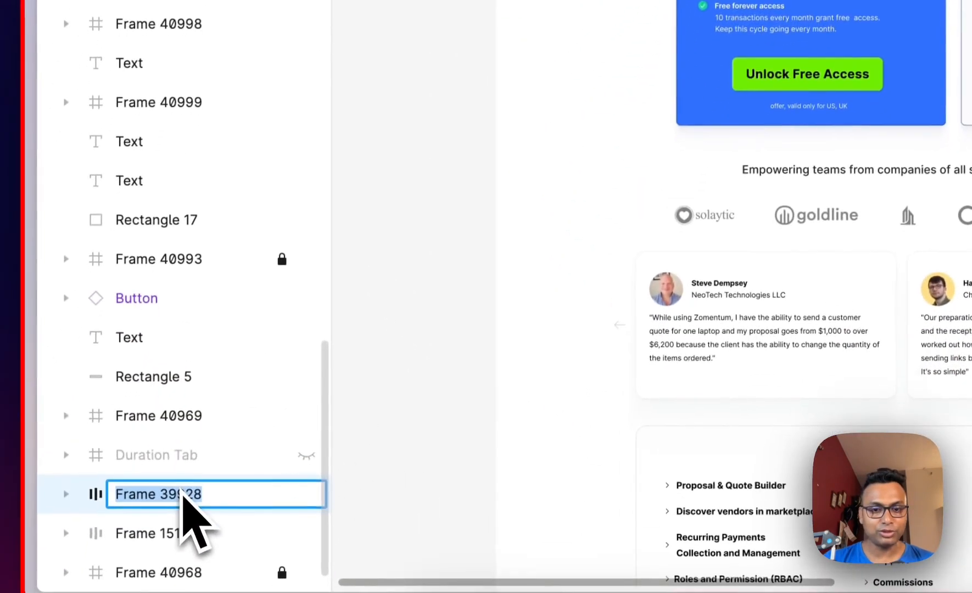
pyautogui.write('Log')
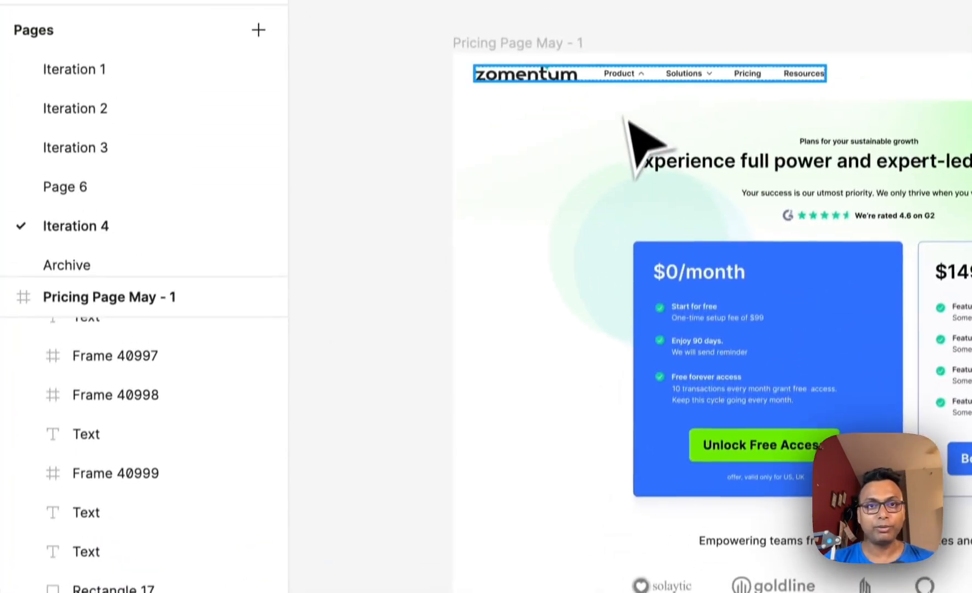
pyautogui.click(630, 78)
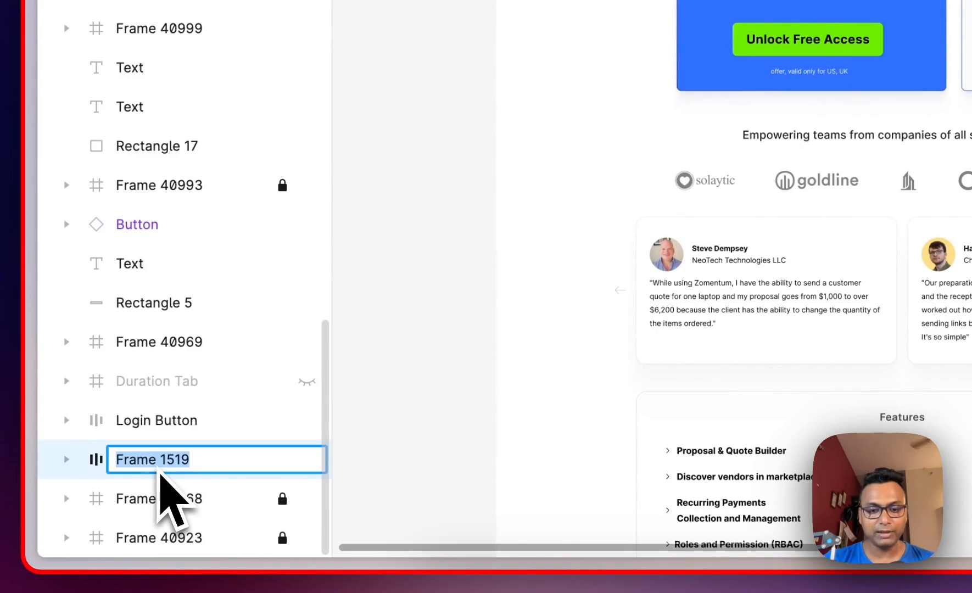
pyautogui.click(159, 471)
pyautogui.write('Left Side Menu')
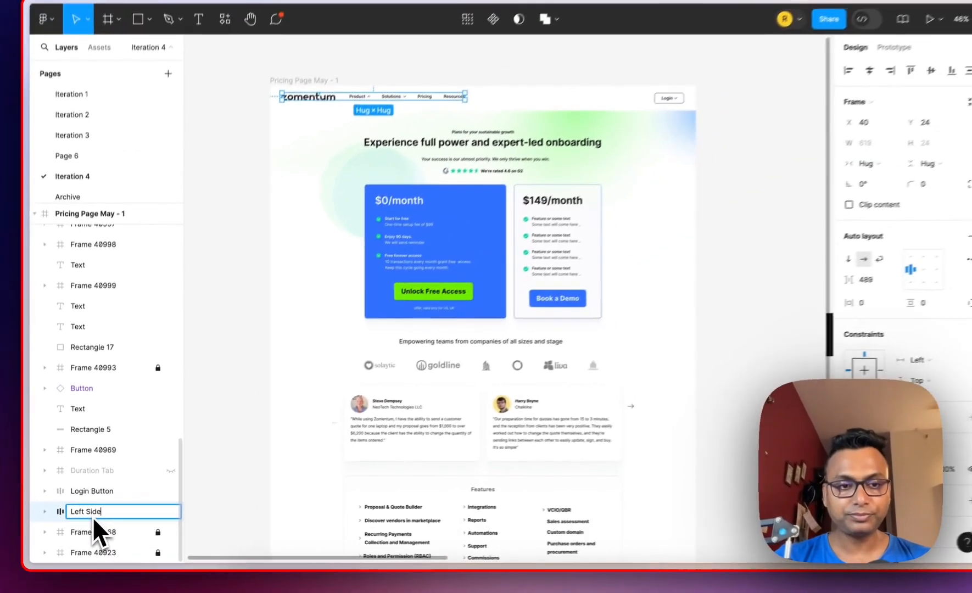
pyautogui.press('Return')
# Wrap the Login Button and Left Side Menu frames together in a new auto layout frame
pyautogui.keyDown('shift'); pyautogui.click(109, 494); pyautogui.keyUp('shift')
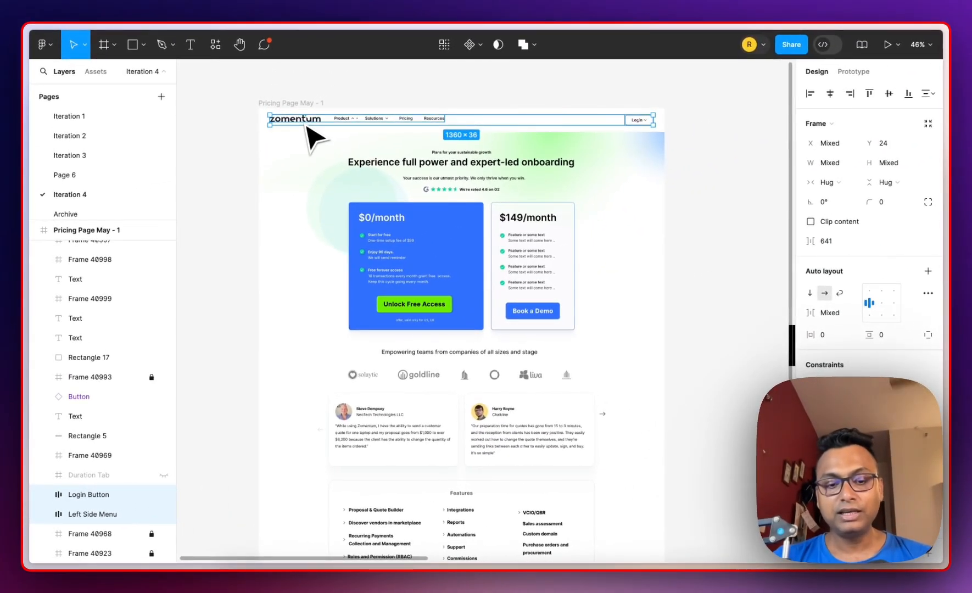
pyautogui.rightClick(307, 127)
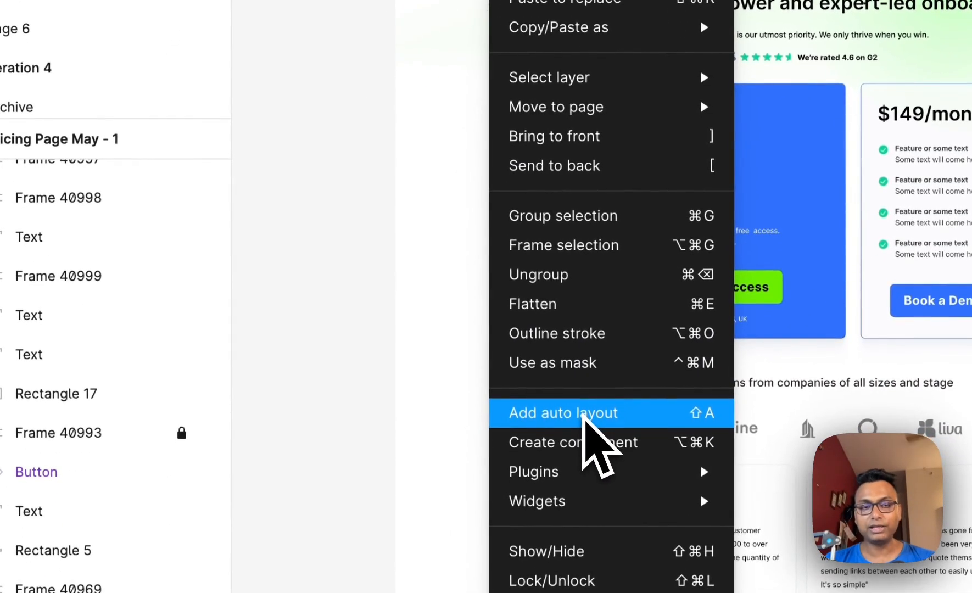
pyautogui.click(584, 419)
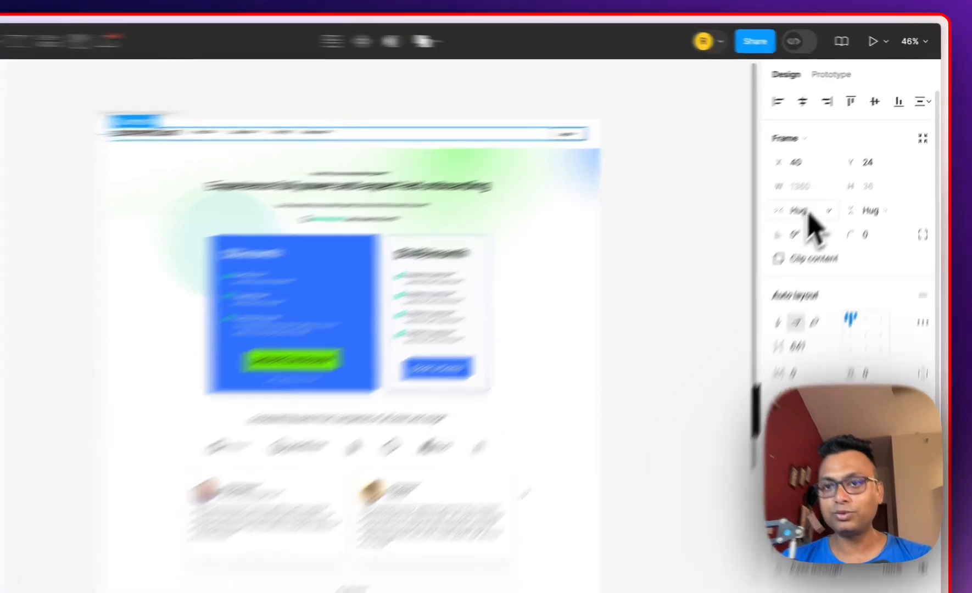
# Give the new menu frame a fixed width and stretch it across the full page, 1440 wide from X 0
pyautogui.click(828, 182)
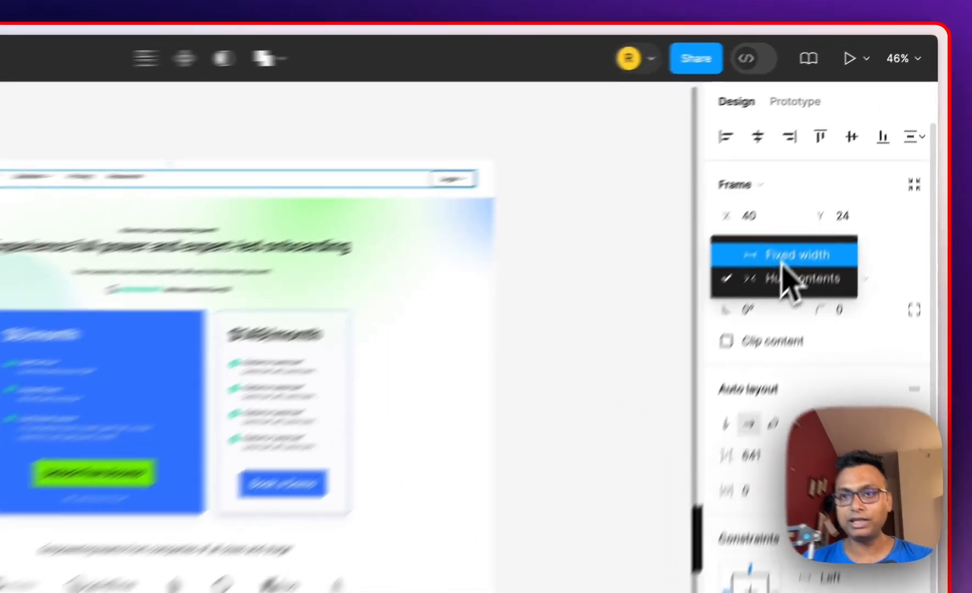
pyautogui.click(846, 168)
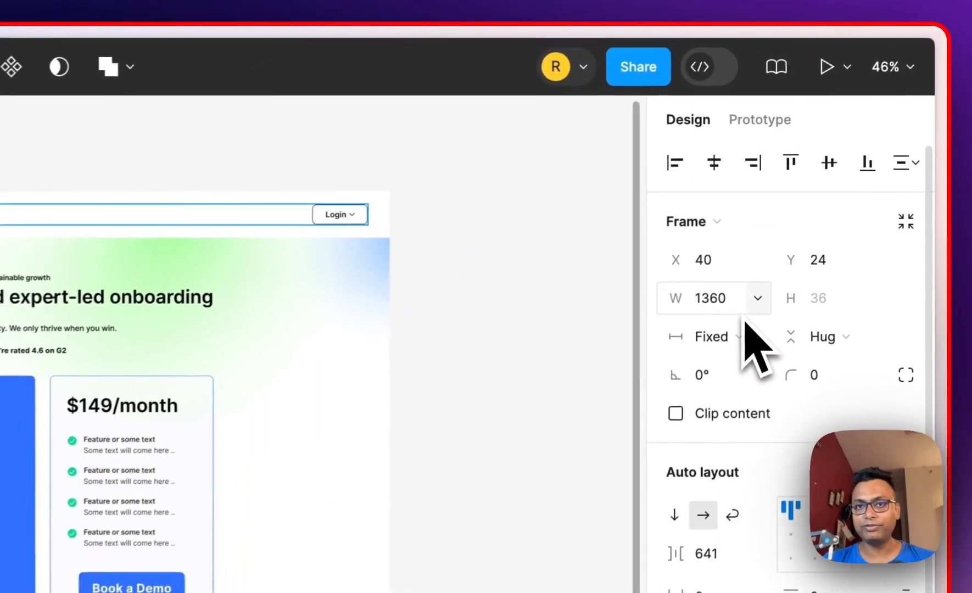
pyautogui.click(730, 342)
pyautogui.click(753, 369)
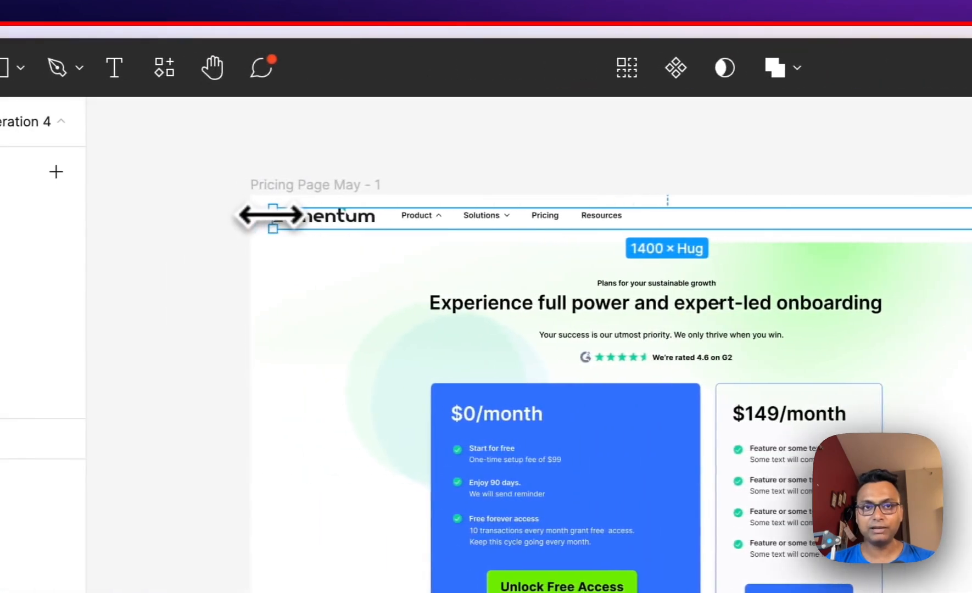
pyautogui.moveTo(273, 215); pyautogui.dragTo(259, 215)
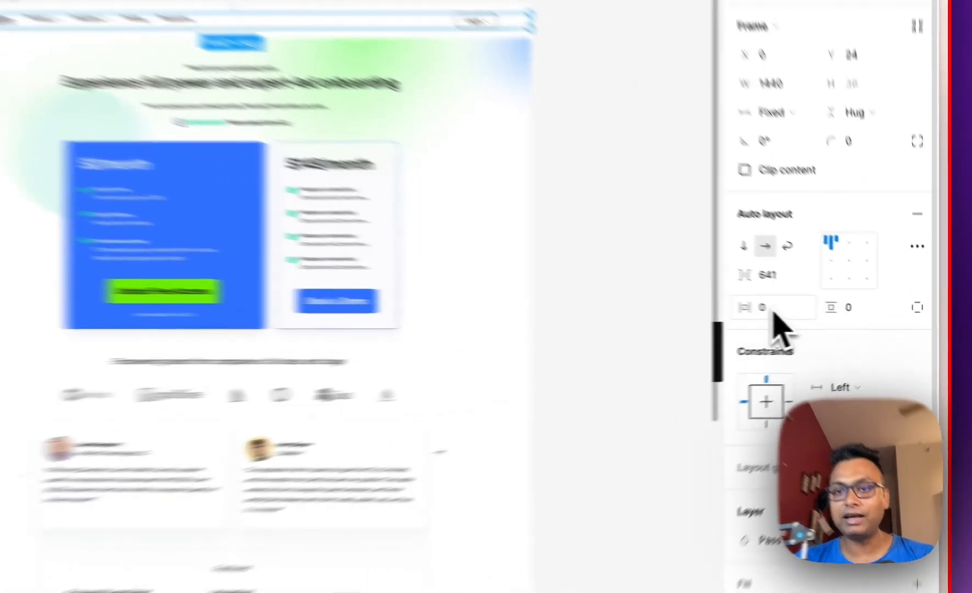
# Set the menu frame's padding to 40 horizontal and 20 vertical, align its items to the middle left, and place it at Y 0
pyautogui.click(826, 317)
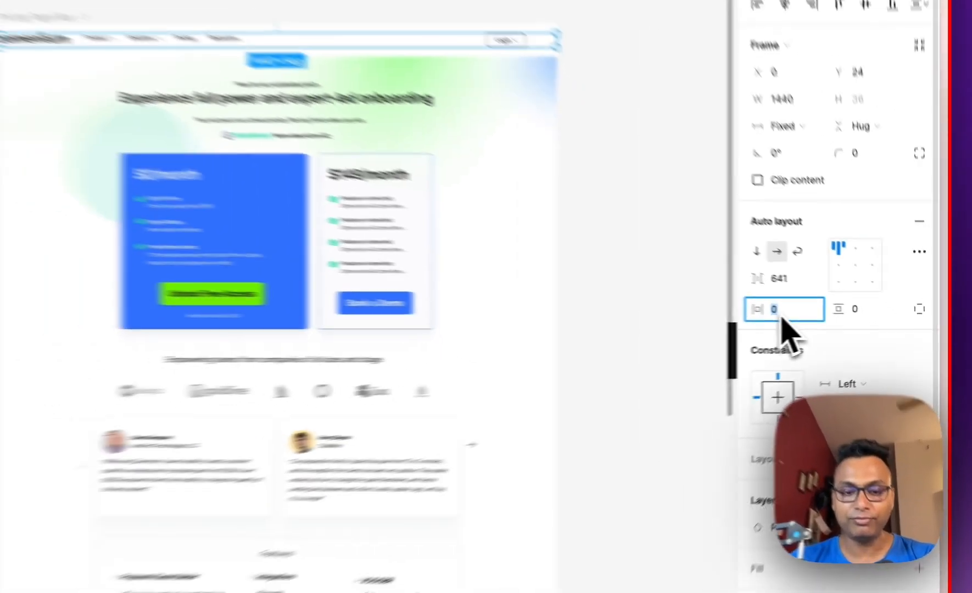
pyautogui.write('40')
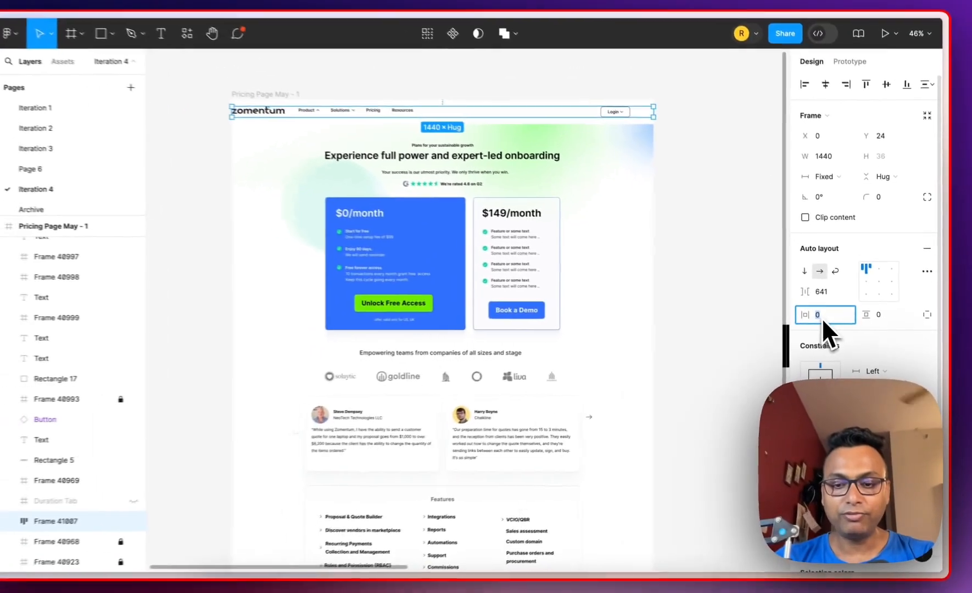
pyautogui.press('Return')
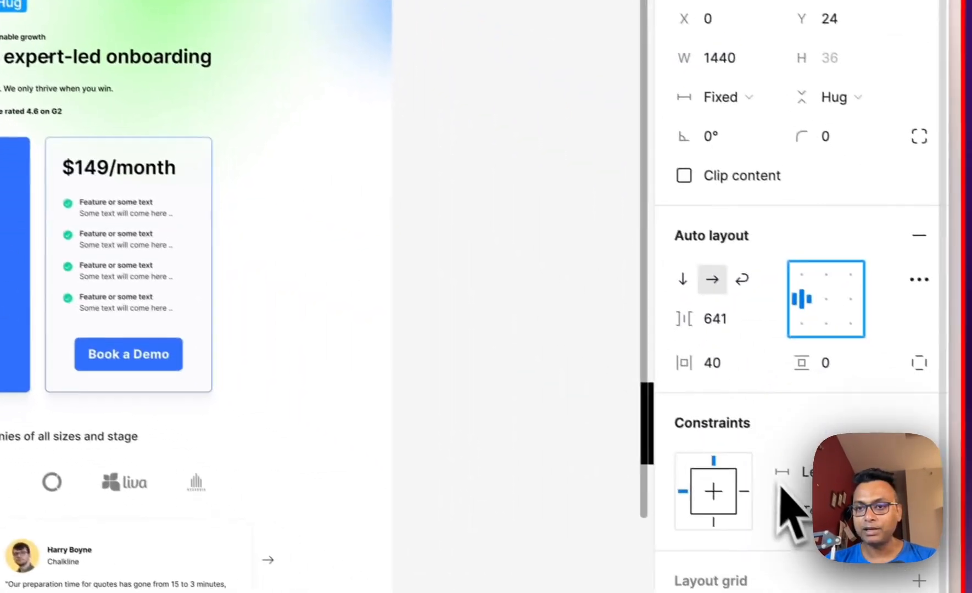
pyautogui.click(829, 367)
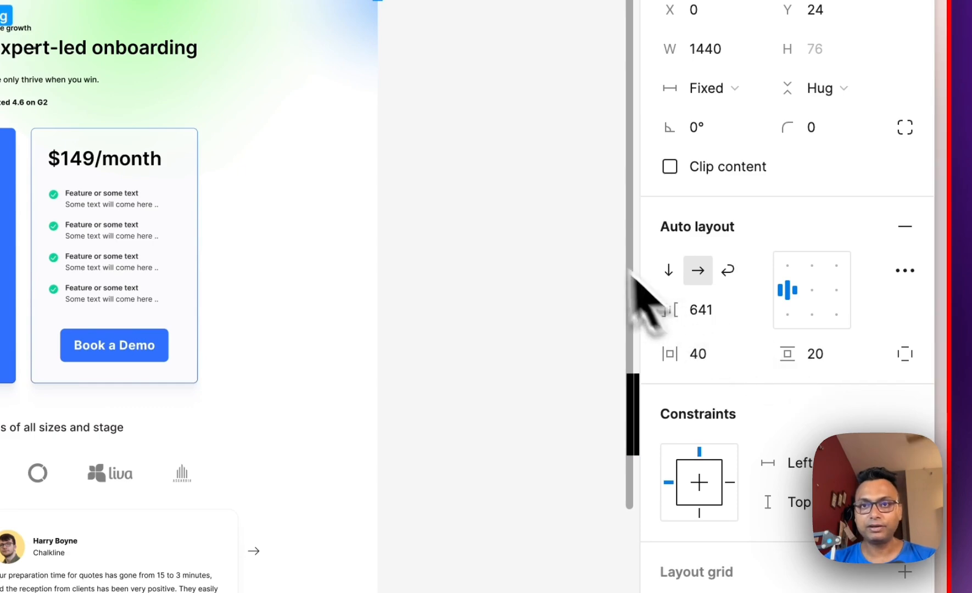
pyautogui.click(782, 173)
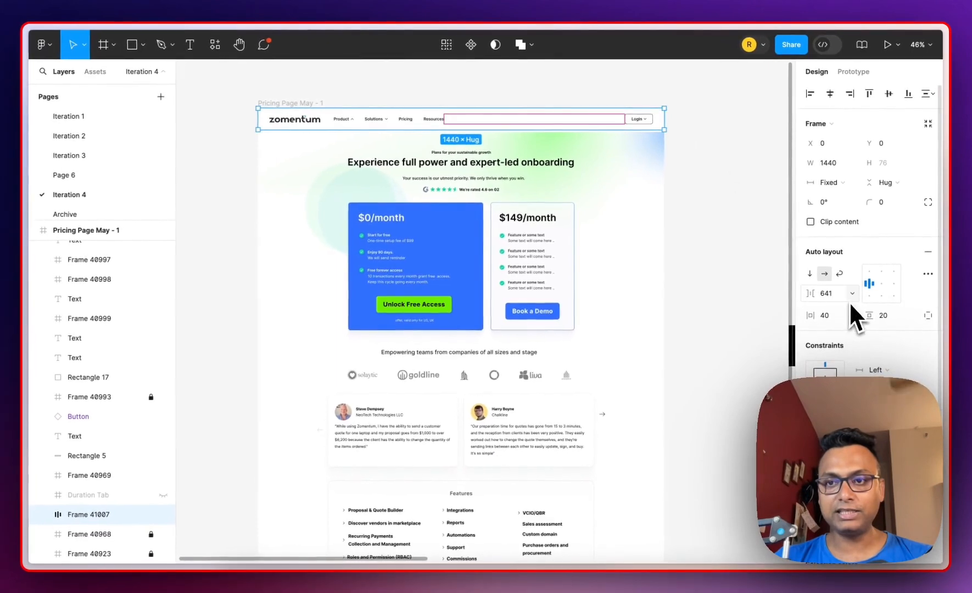
# Set the spacing between the menu frame's items to Auto and check the left menu and login frames
pyautogui.click(850, 297)
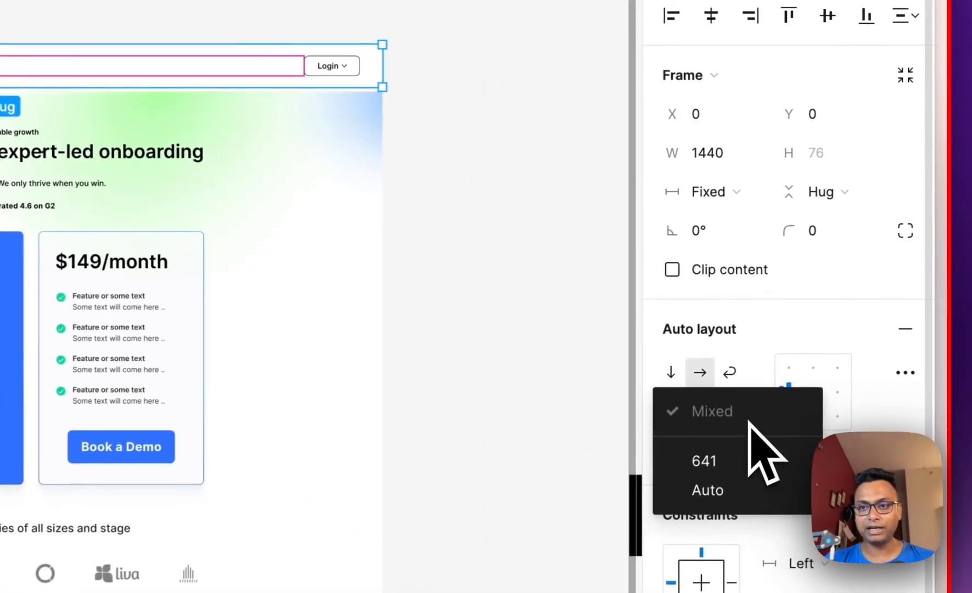
pyautogui.click(744, 494)
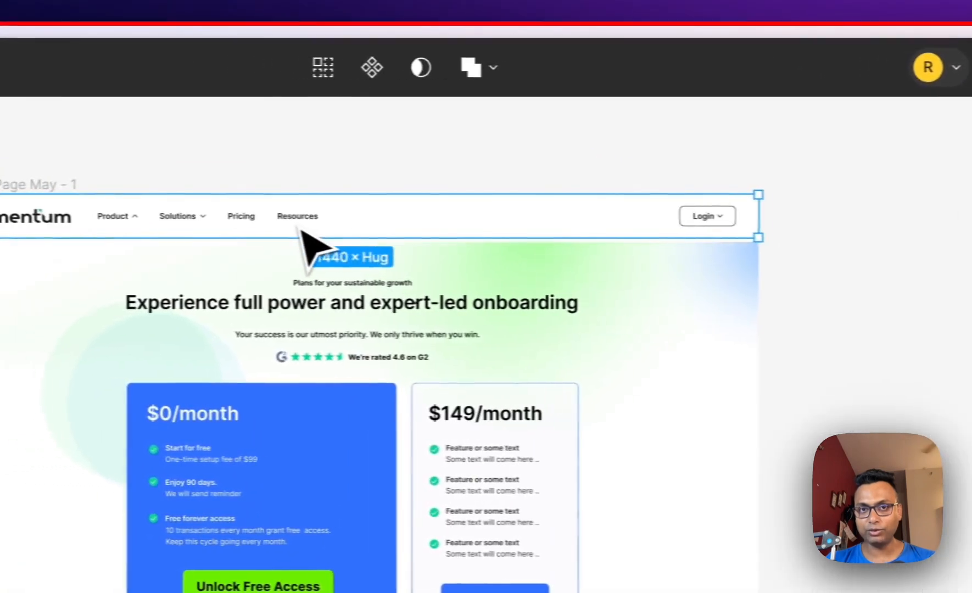
pyautogui.click(327, 230)
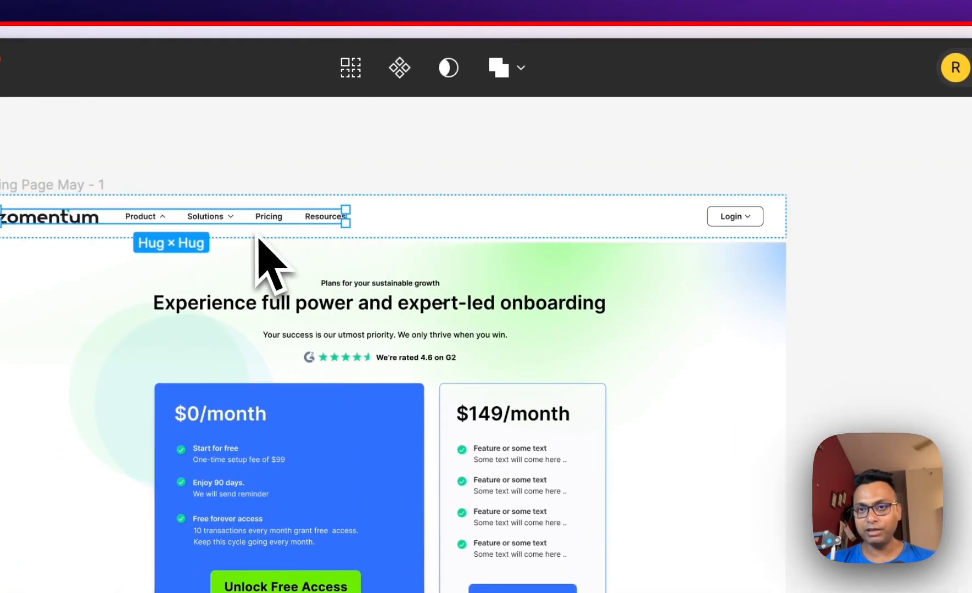
pyautogui.click(734, 219)
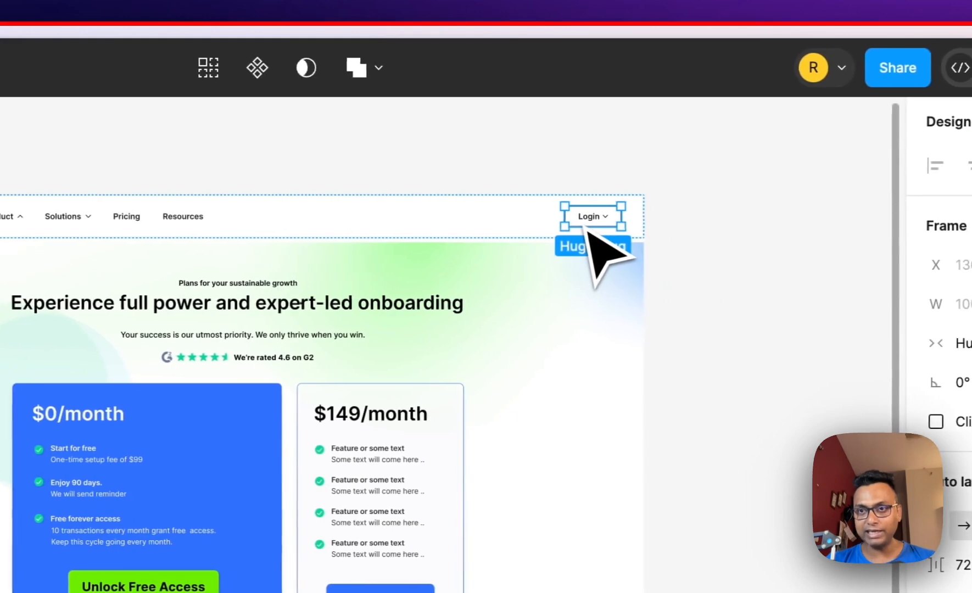
pyautogui.click(712, 293)
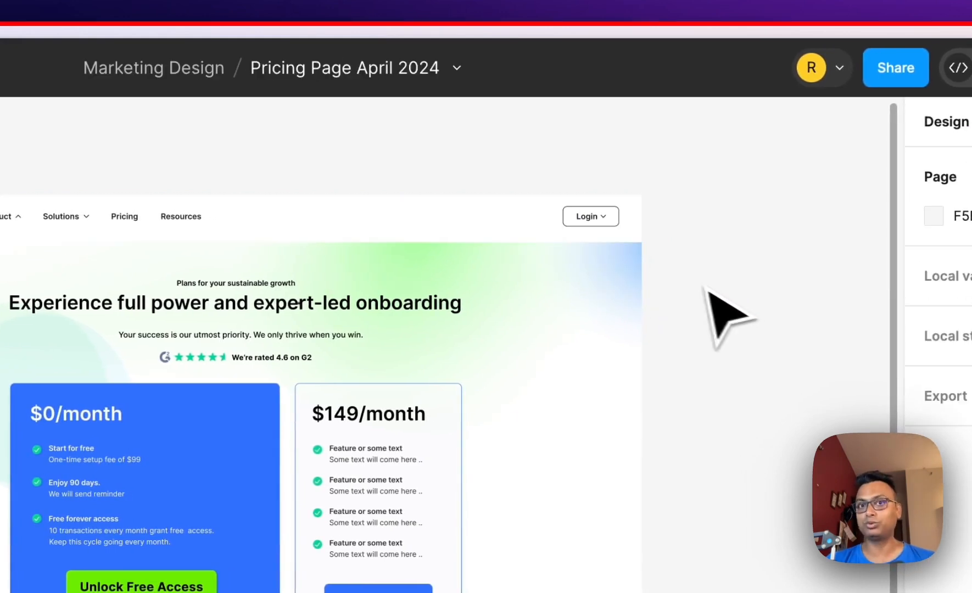
# Rename the menu bar's auto layout frame to "Top Menu"
pyautogui.click(541, 230)
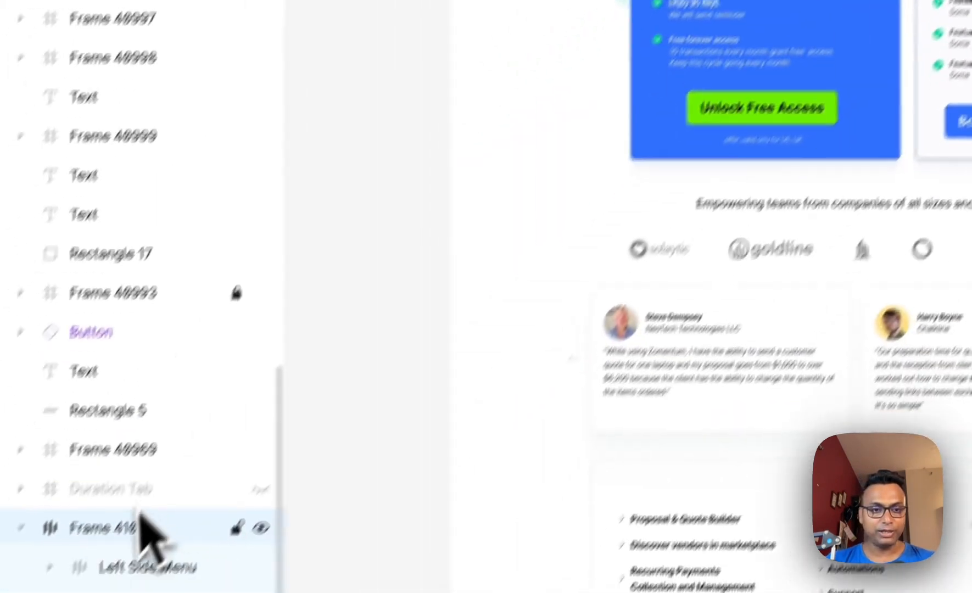
pyautogui.doubleClick(145, 528)
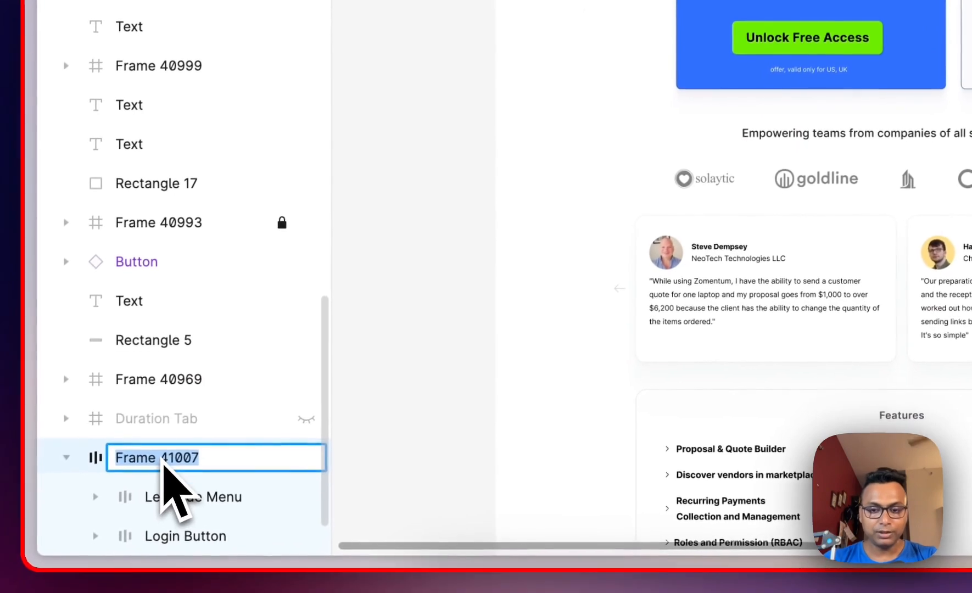
pyautogui.write('Top Menu')
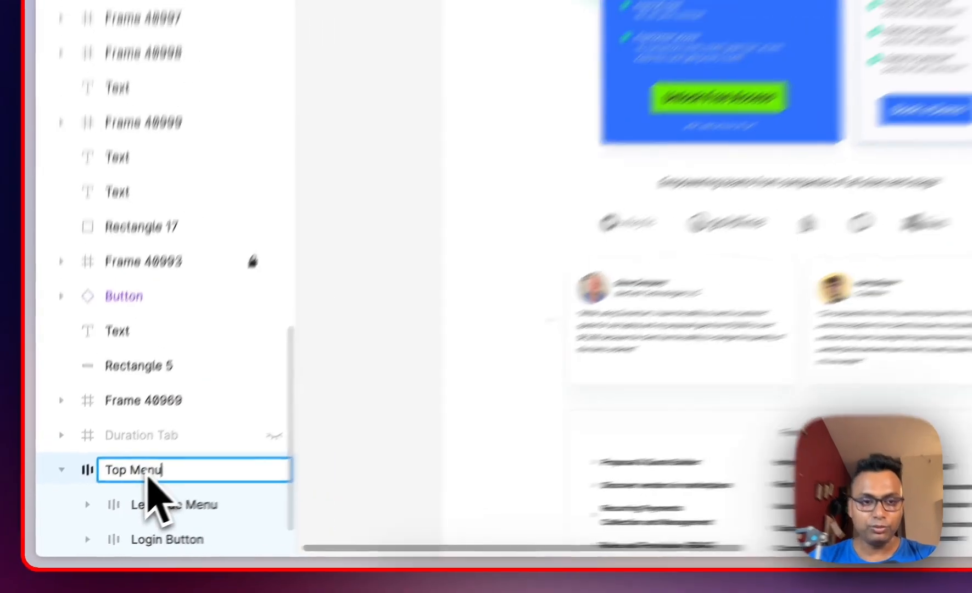
pyautogui.press('Return')
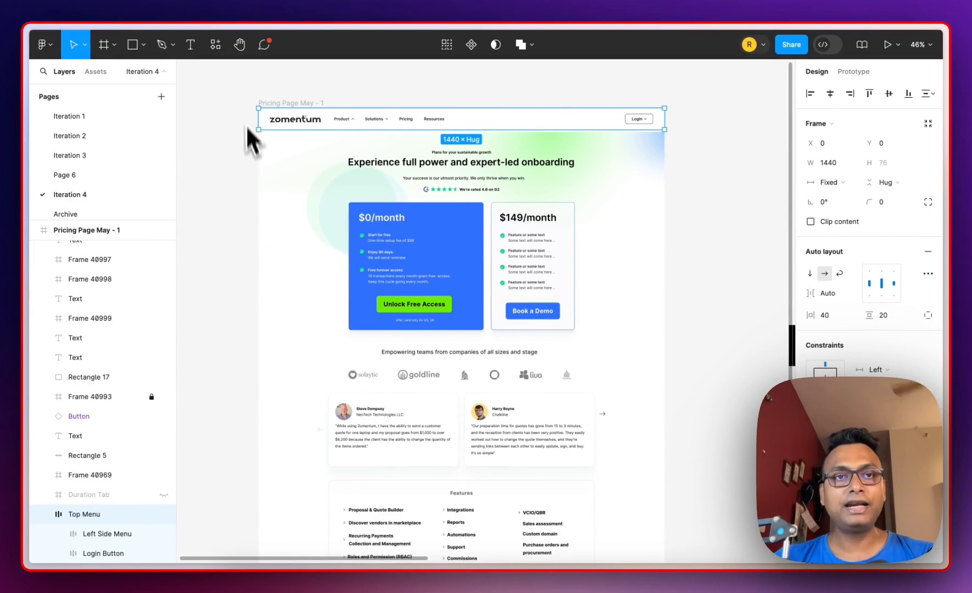
# Copy the Top Menu frame to the clipboard with the Figma to HTML with Framer plugin
pyautogui.click(216, 49)
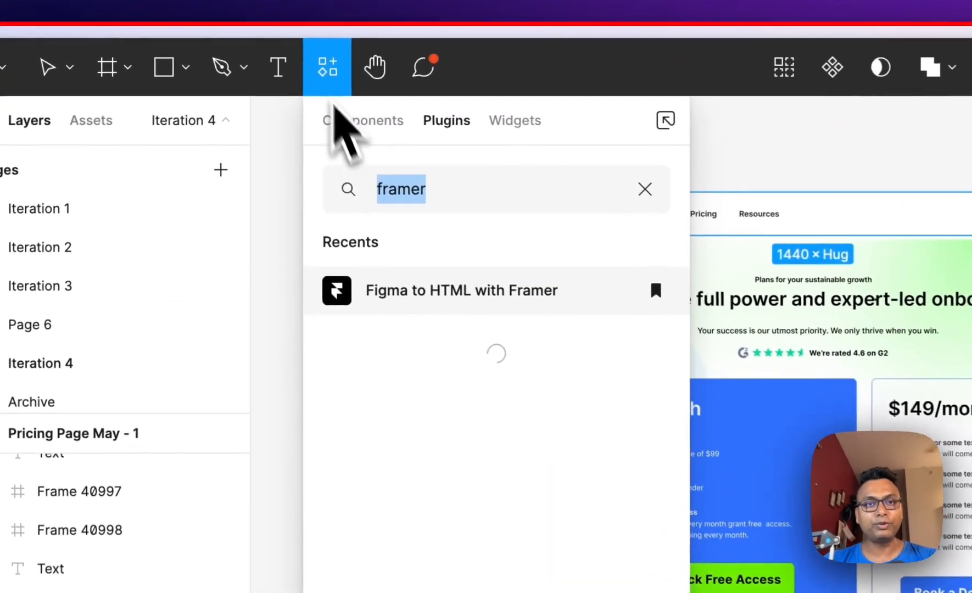
pyautogui.click(492, 290)
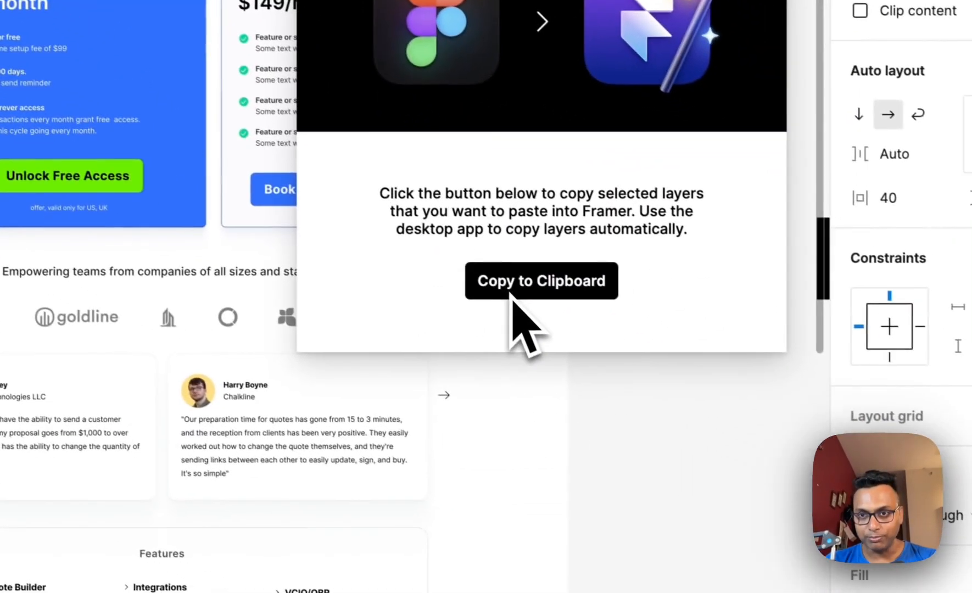
pyautogui.click(832, 462)
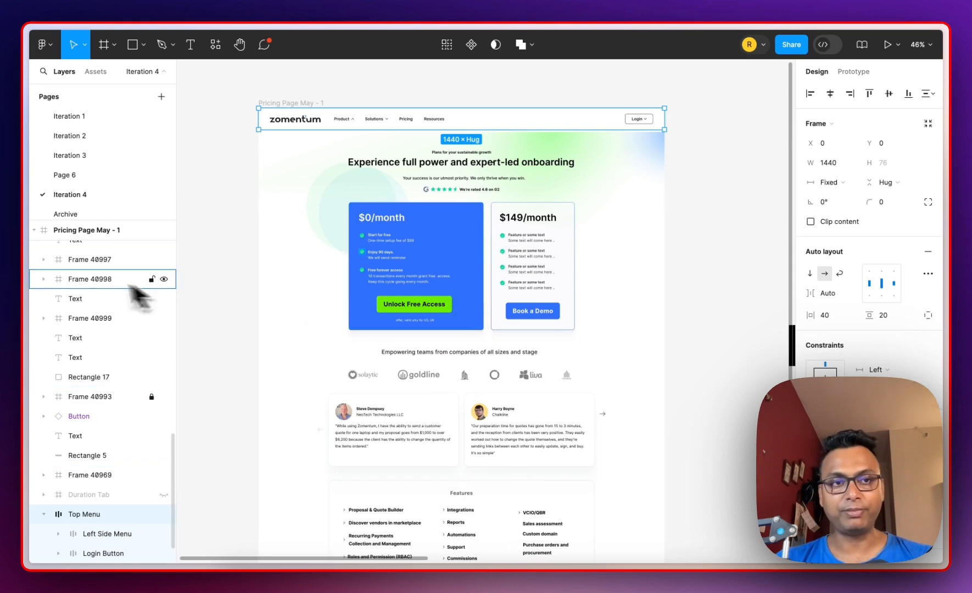
# Switch to the Framer project and replace the old menu bar on the Desktop page with the copied Top Menu
pyautogui.moveTo(25, 282)
pyautogui.click(65, 190)
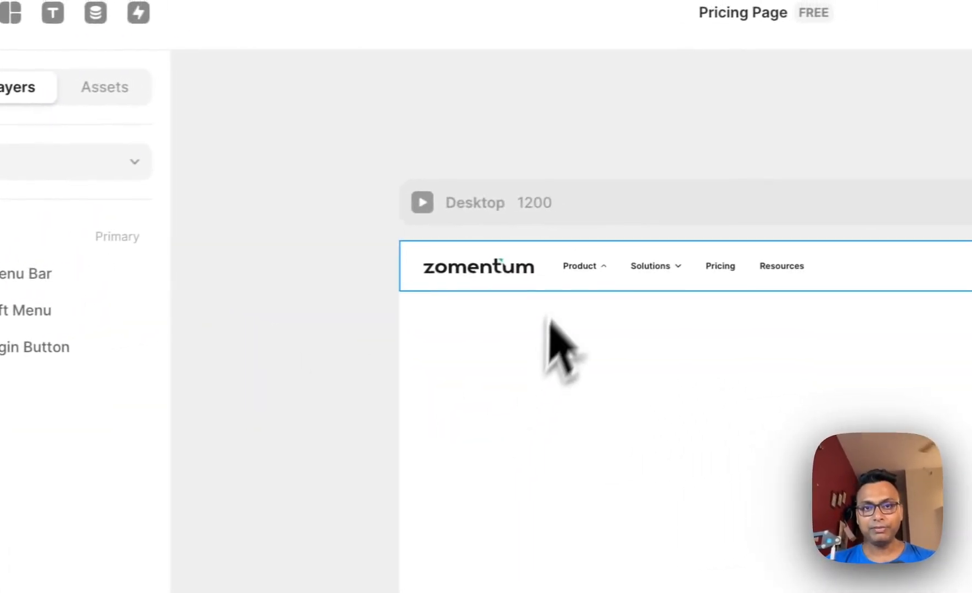
pyautogui.click(569, 264)
pyautogui.press('BackSpace')
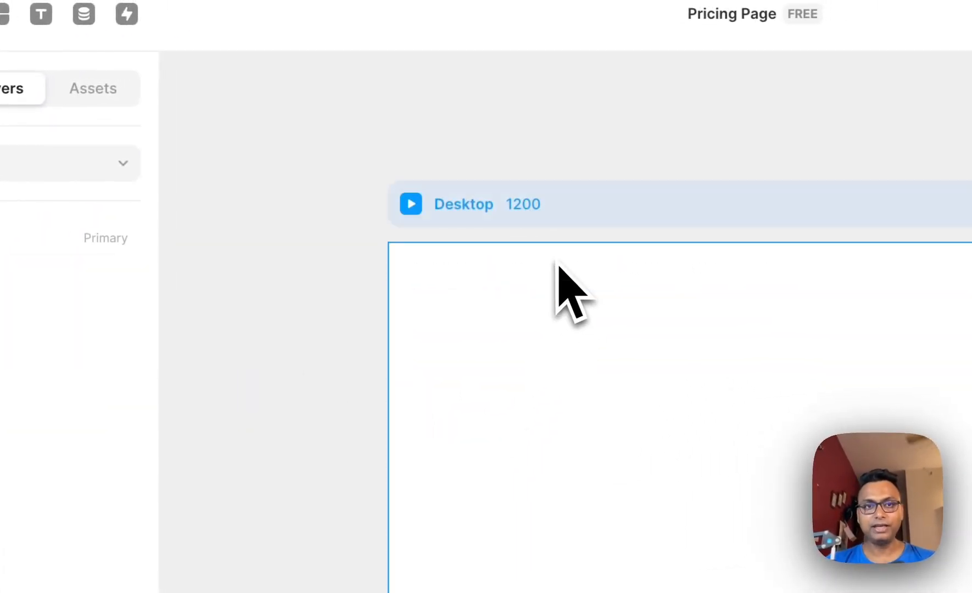
pyautogui.press('super+z')
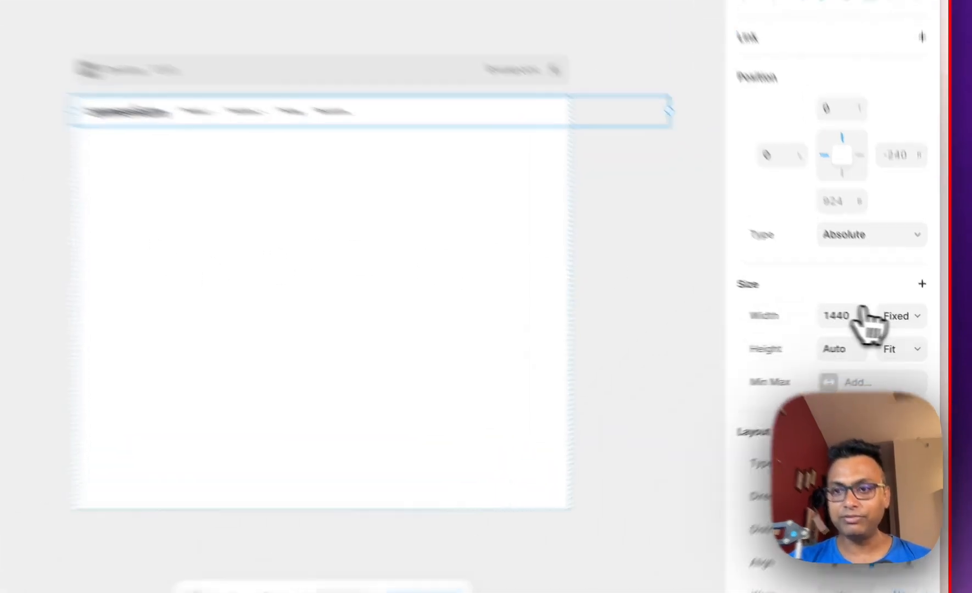
# Set the Top Menu's width to Fit Content and stretch it to the right edge of the Desktop page
pyautogui.click(914, 325)
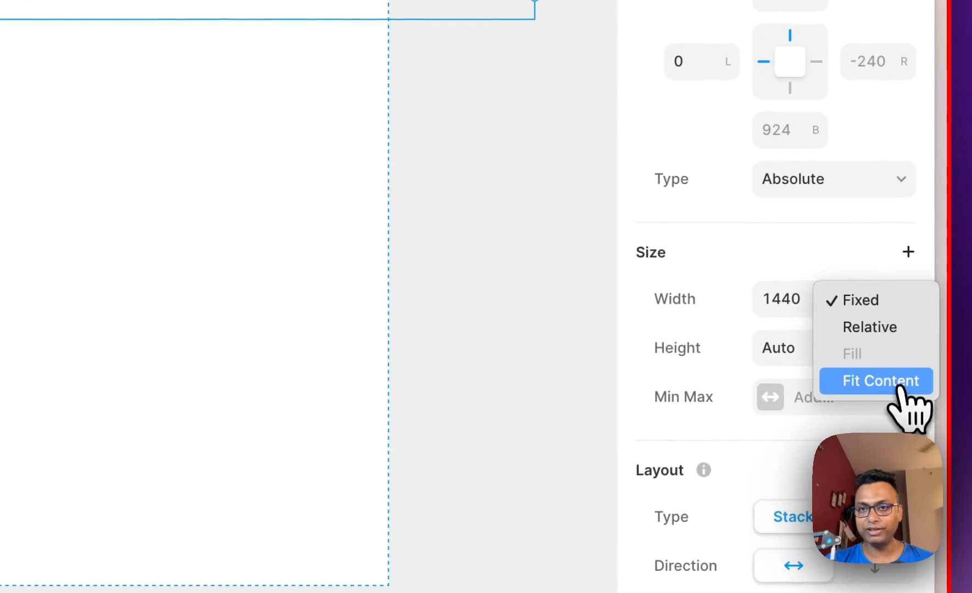
pyautogui.click(900, 387)
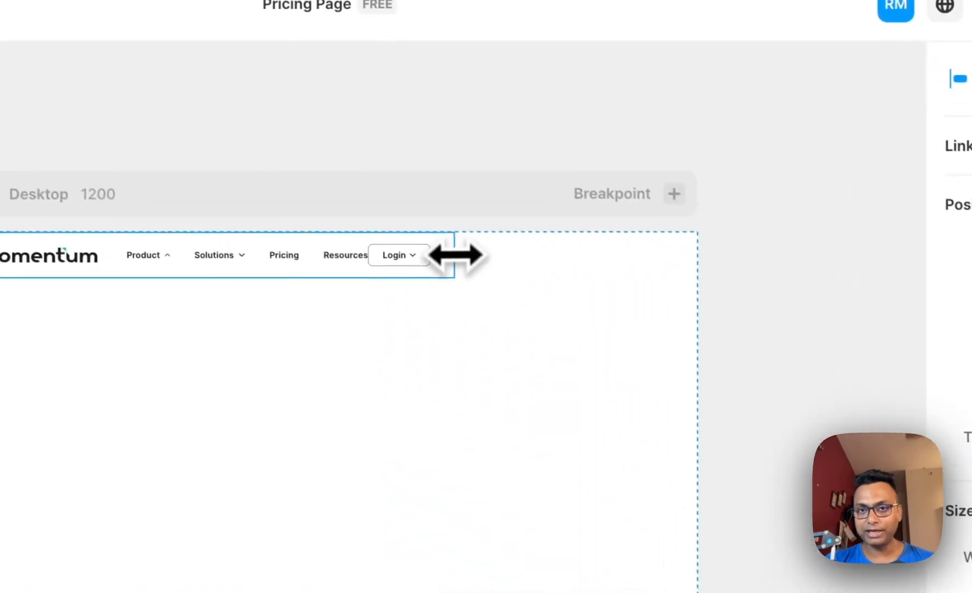
pyautogui.moveTo(143, 74); pyautogui.dragTo(223, 63)
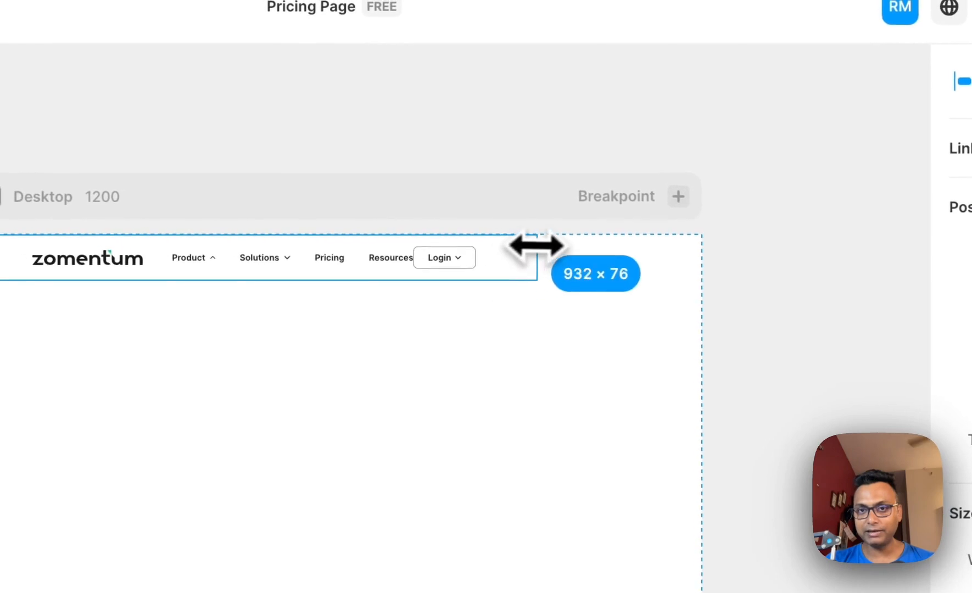
pyautogui.moveTo(537, 246); pyautogui.dragTo(682, 258)
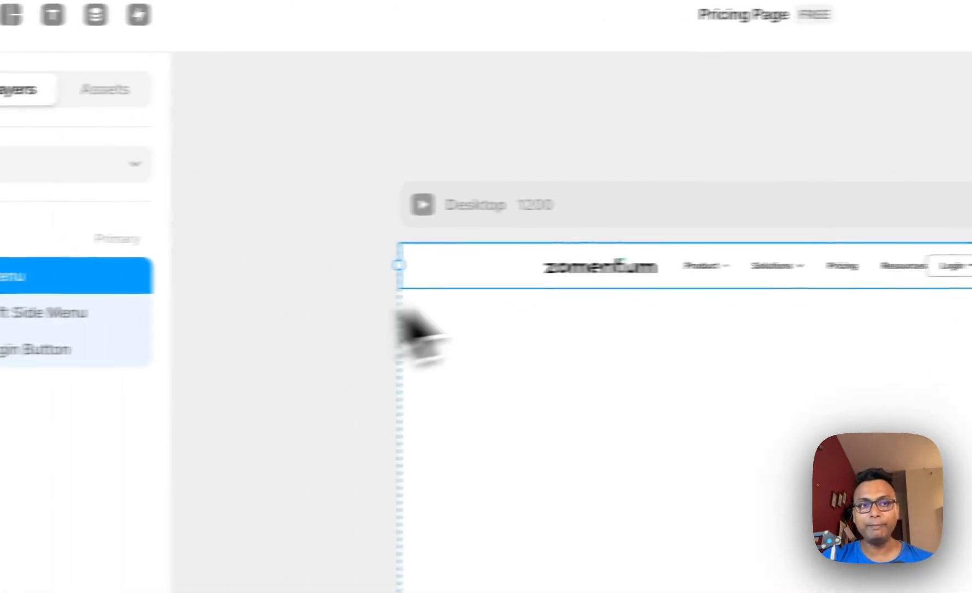
# Set the width of the Left Side Menu inside the Top Menu to Fill
pyautogui.click(252, 307)
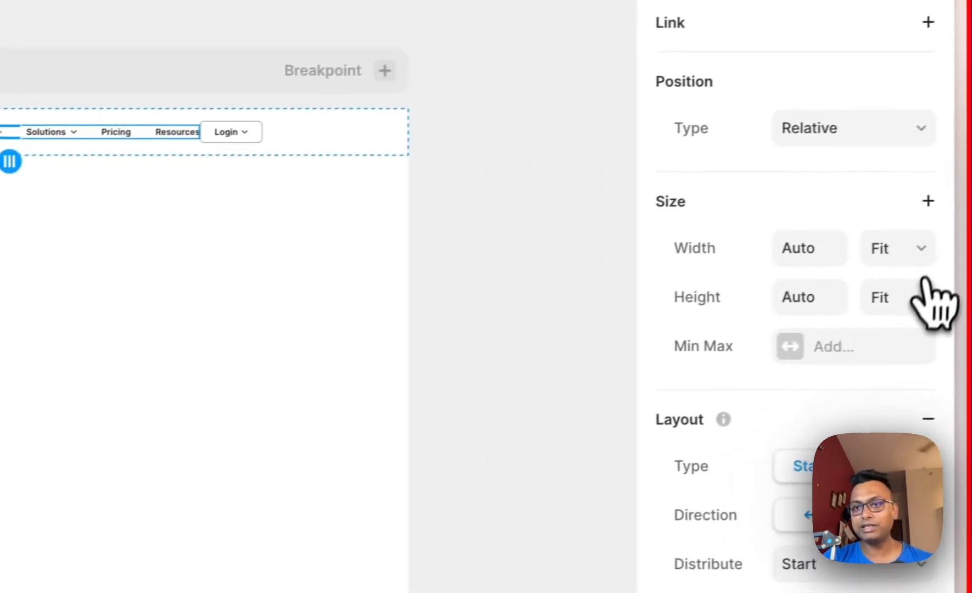
pyautogui.click(906, 255)
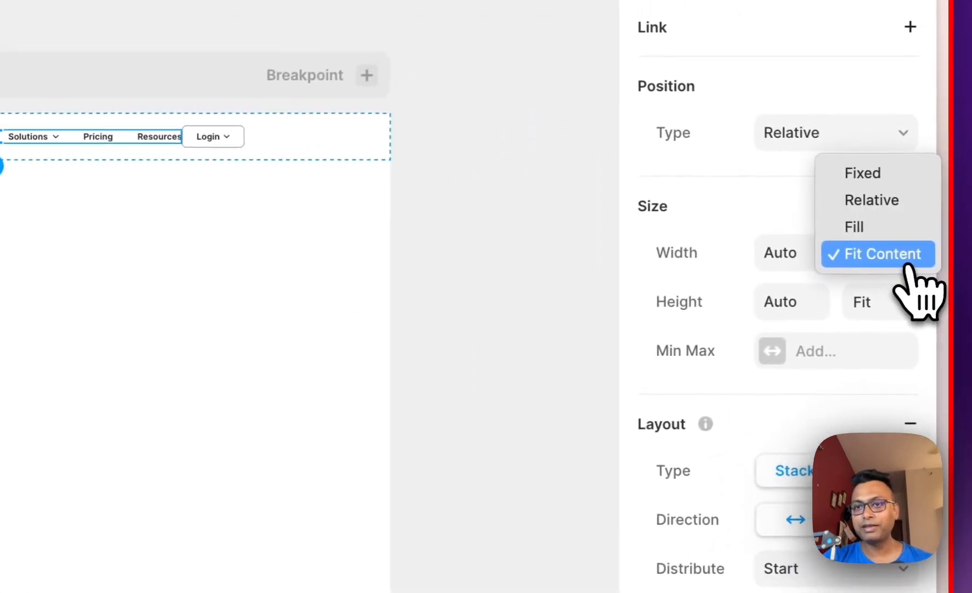
pyautogui.click(890, 229)
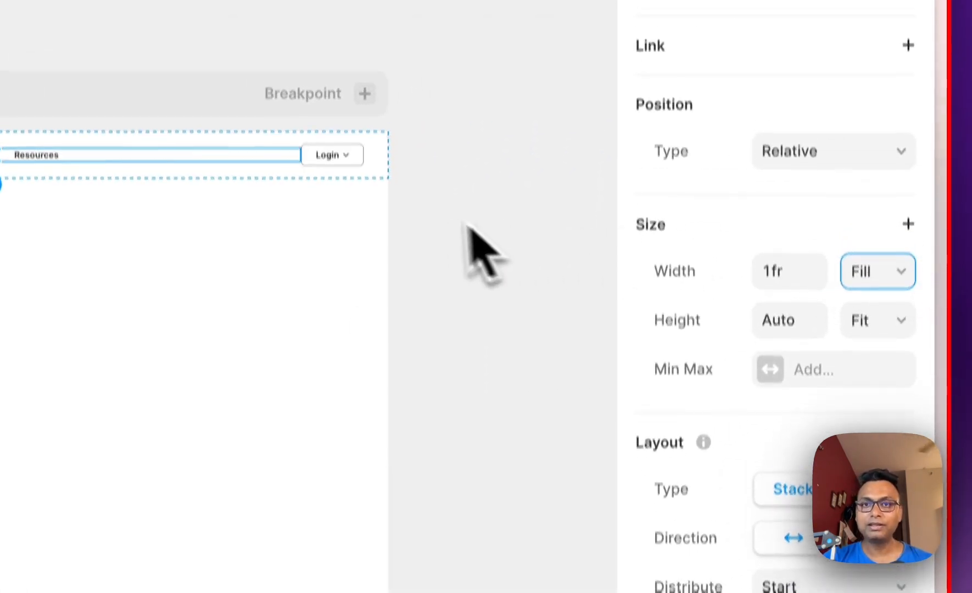
# Switch the Left Side Menu's width to Fit Content and back to Fill to compare the Login button's placement
pyautogui.click(884, 255)
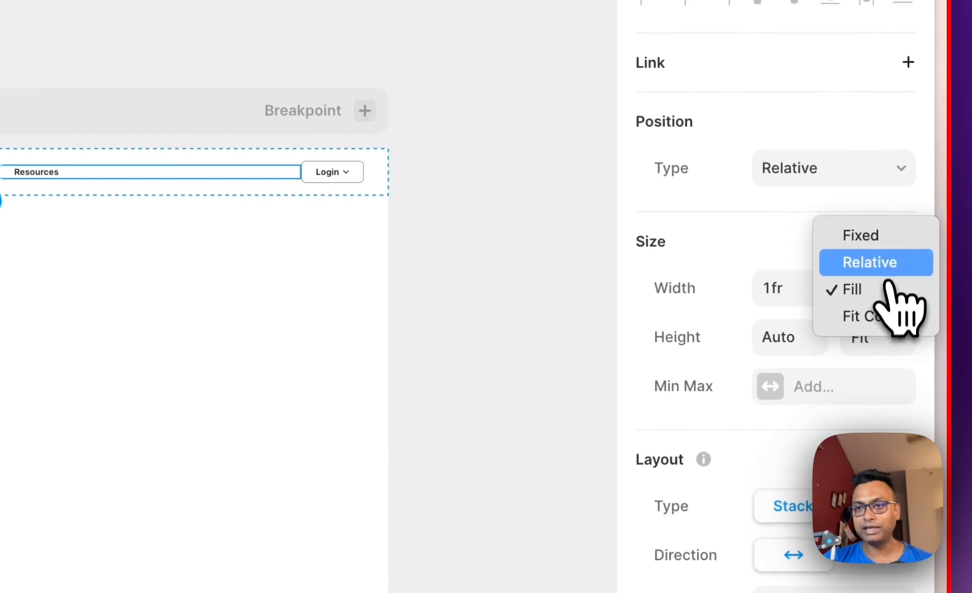
pyautogui.click(892, 318)
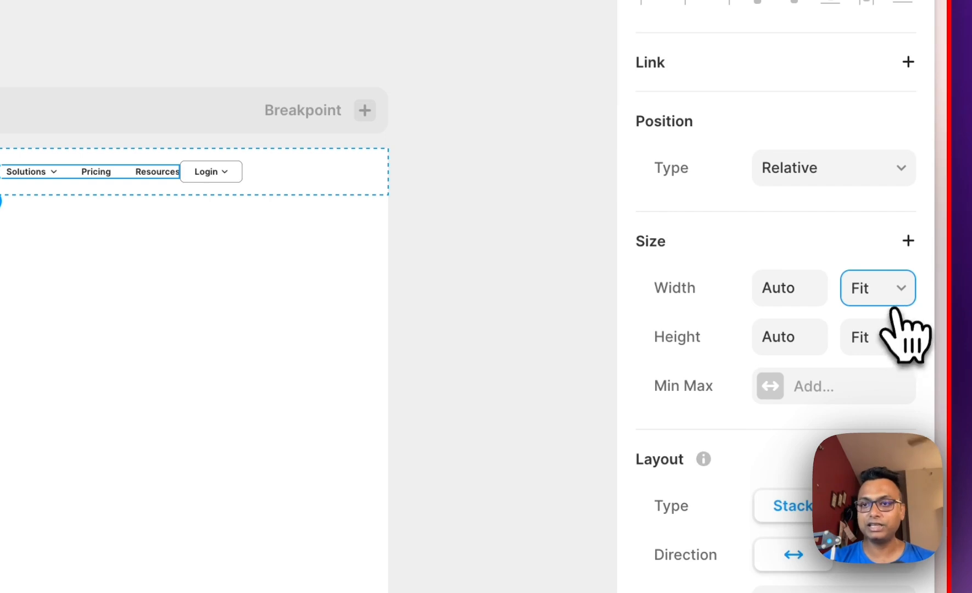
pyautogui.click(895, 301)
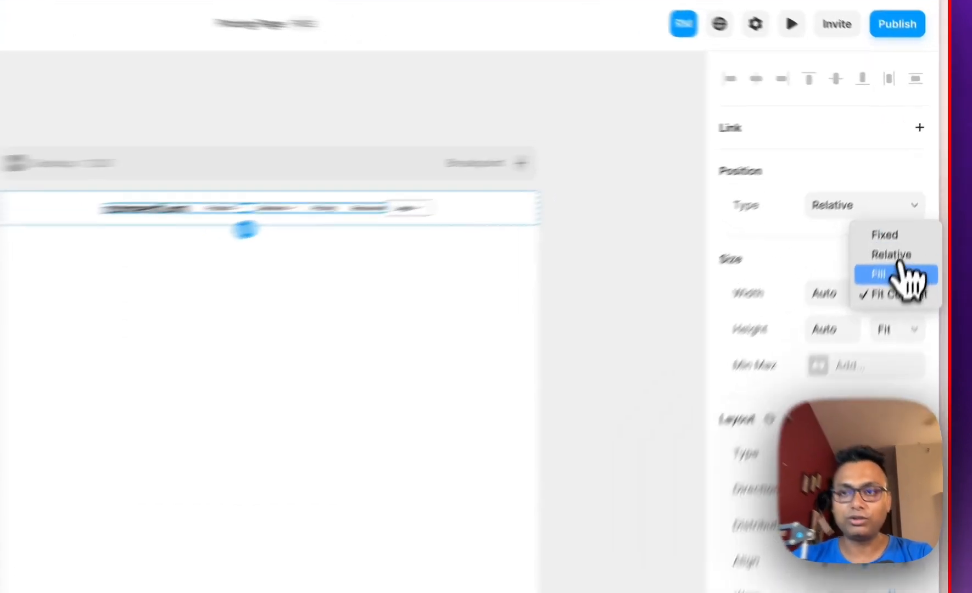
pyautogui.click(913, 218)
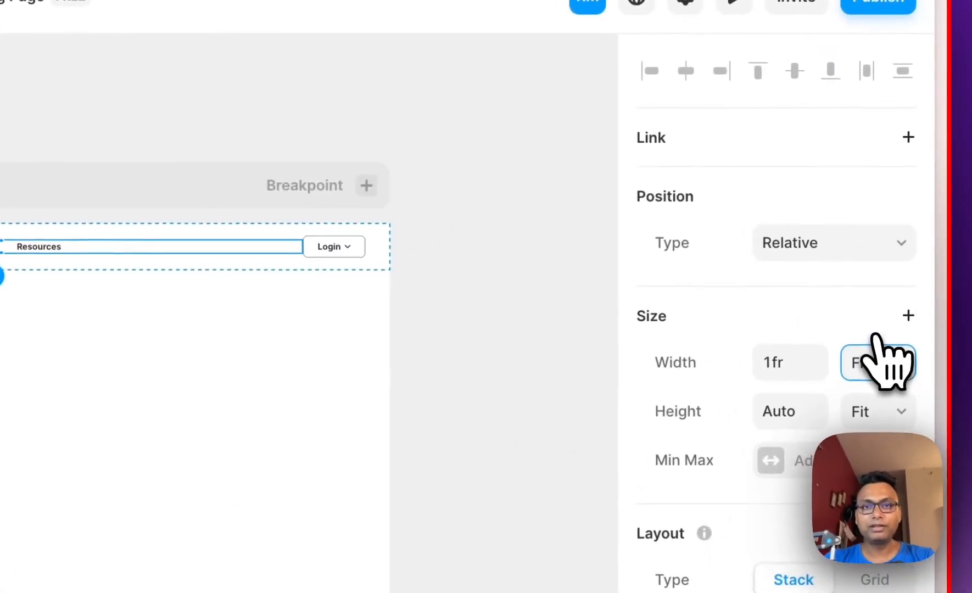
pyautogui.click(352, 248)
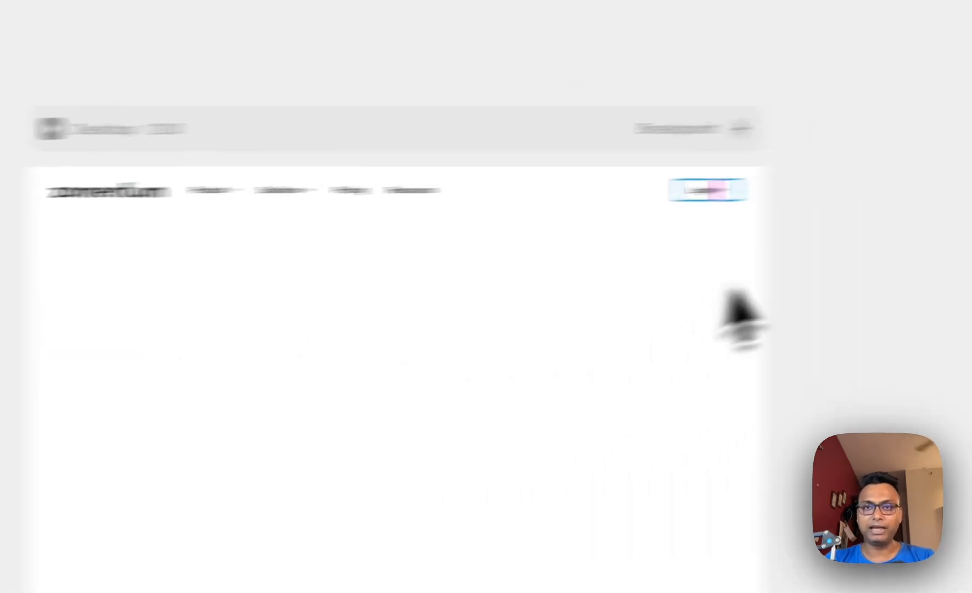
pyautogui.click(790, 256)
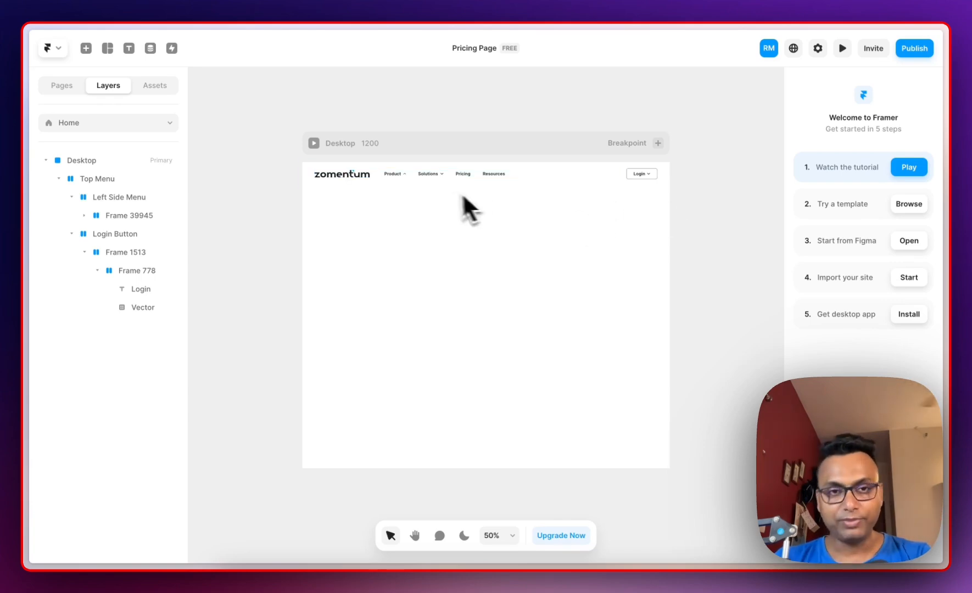
# Switch to the Figma file and rename the lowest frame in the layer list, Frame 40923, as "Background"
pyautogui.moveTo(27, 287)
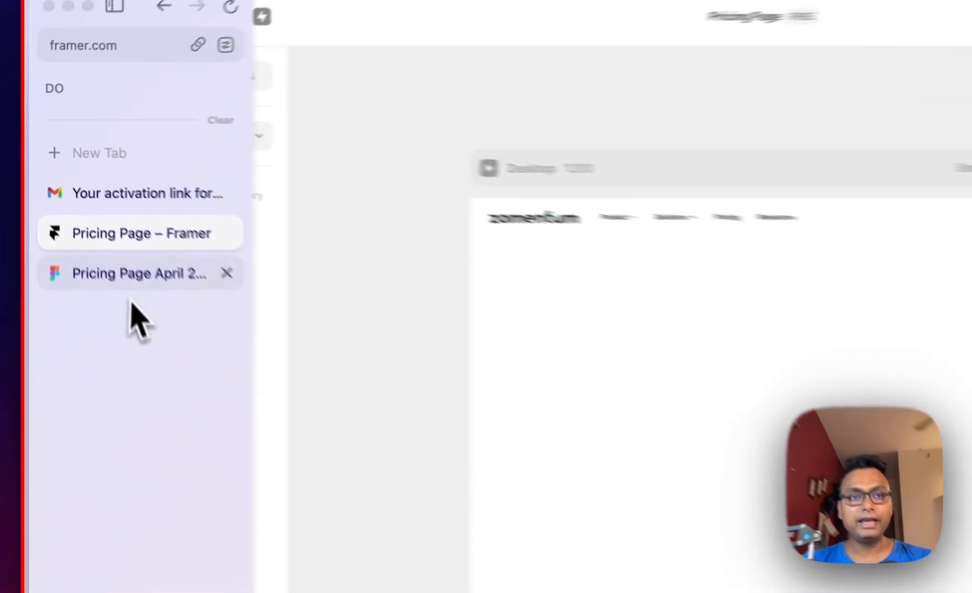
pyautogui.click(91, 212)
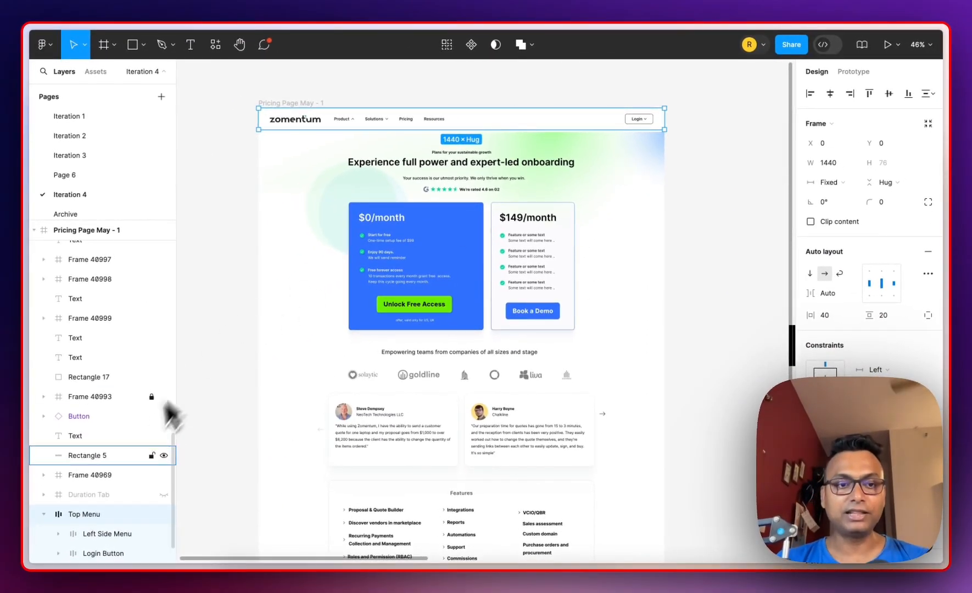
pyautogui.scroll(-2, 120, 473)
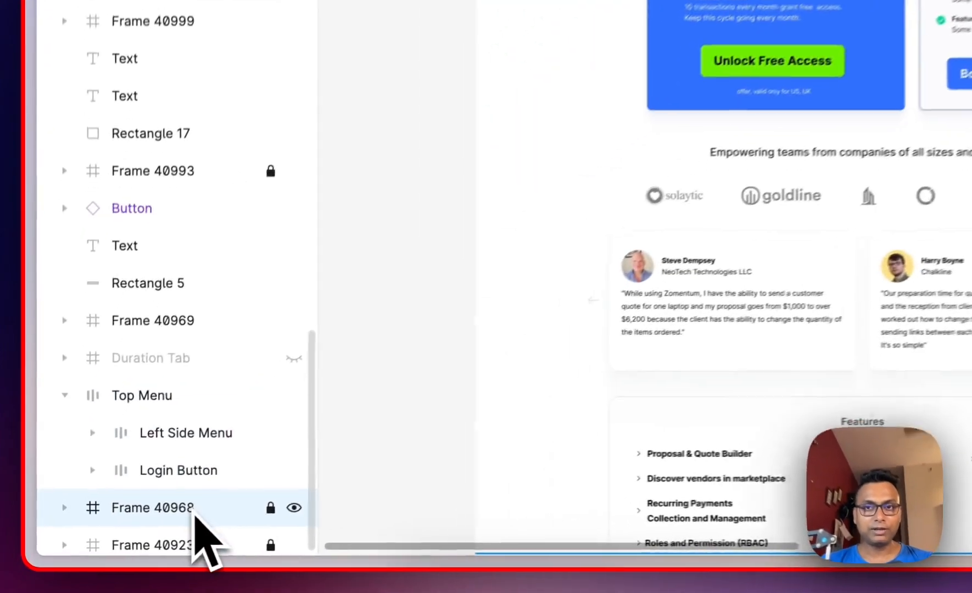
pyautogui.click(305, 506)
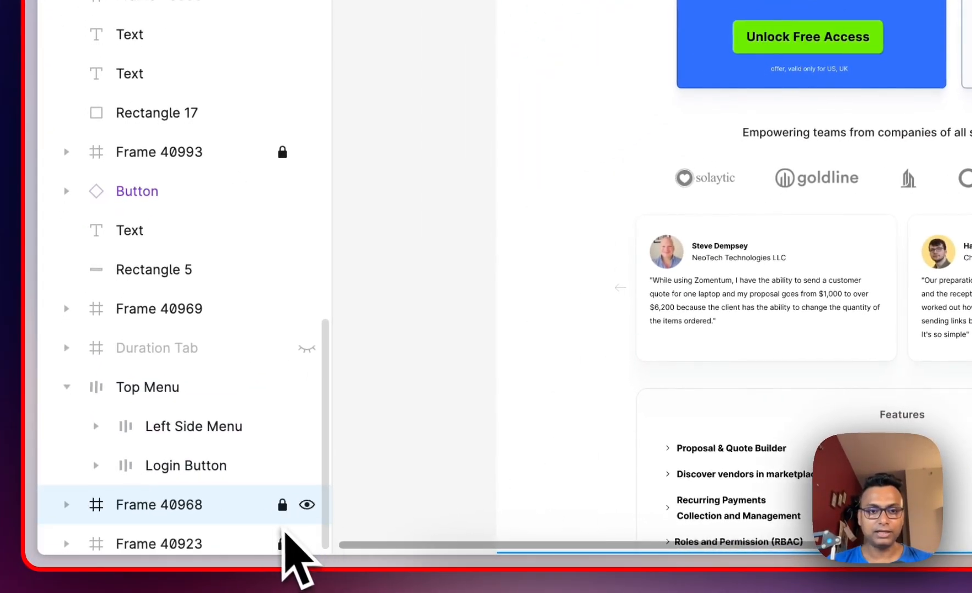
pyautogui.scroll(-1, 280, 531)
pyautogui.doubleClick(141, 546)
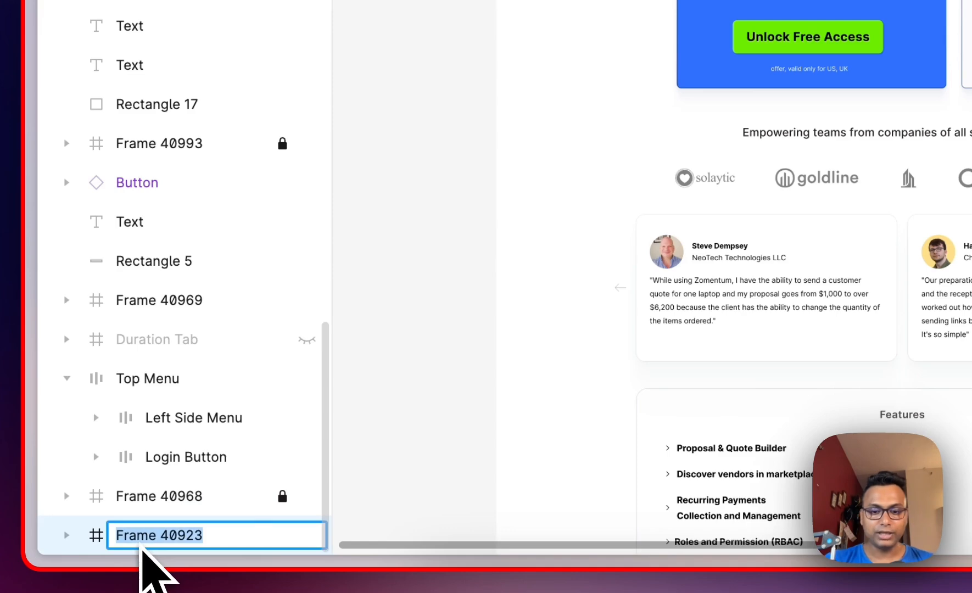
pyautogui.press('Return')
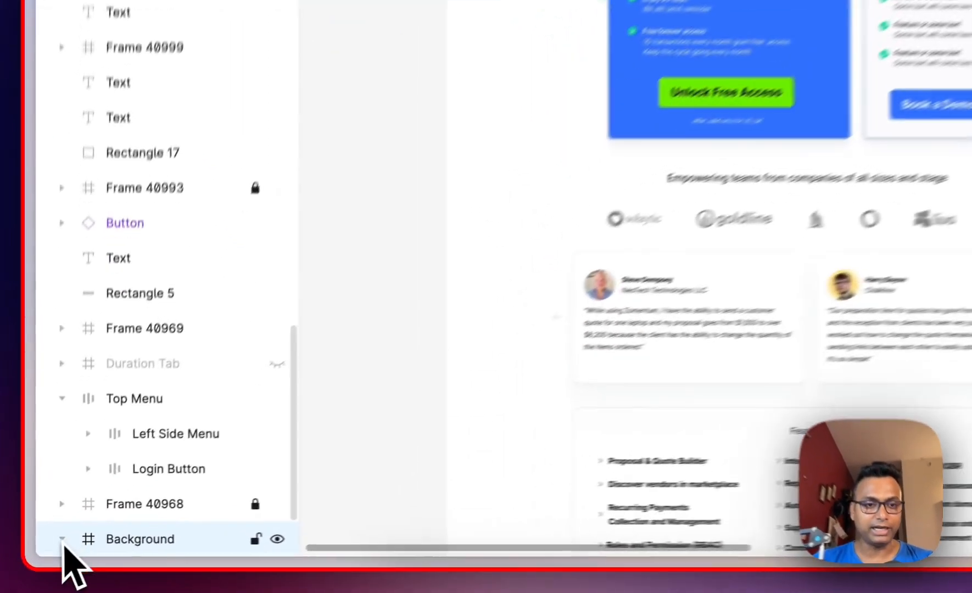
# Expand the Background frame and inspect its Ellipse 2, Ellipse 1 and Rectangle 1 layers
pyautogui.click(44, 554)
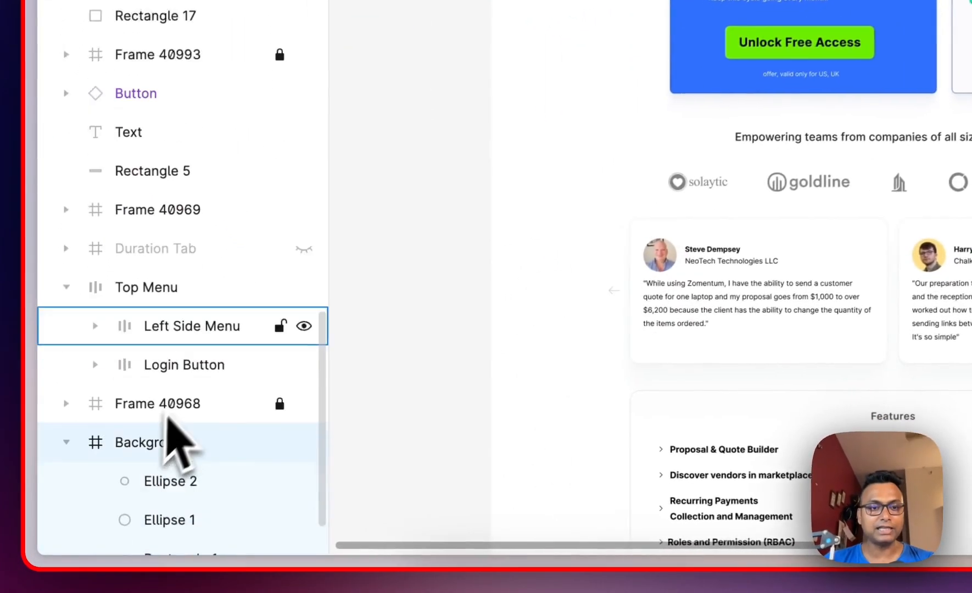
pyautogui.click(209, 472)
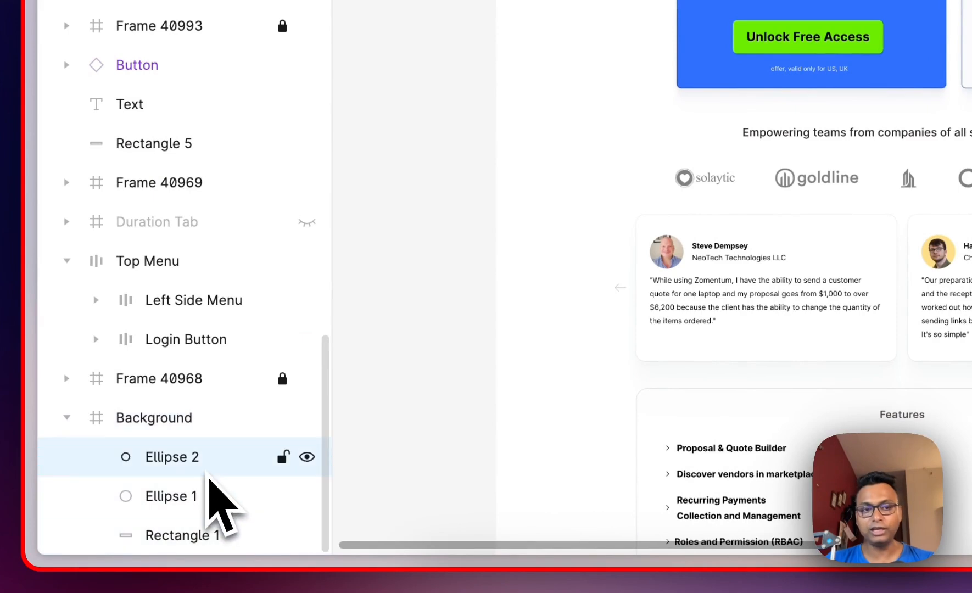
pyautogui.click(211, 503)
pyautogui.click(221, 528)
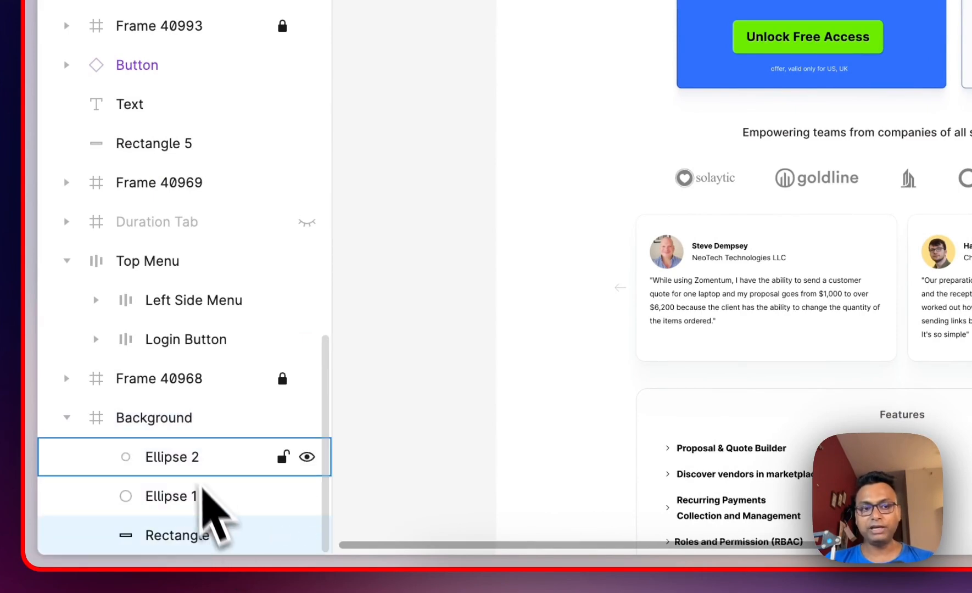
# Copy the Background frame to the clipboard with the Figma to HTML with Framer plugin
pyautogui.click(185, 424)
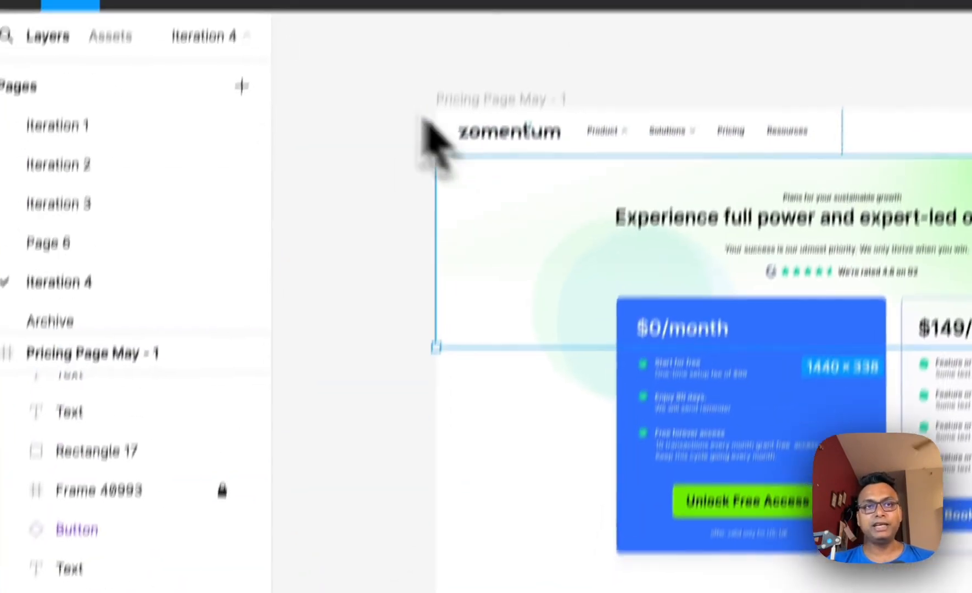
pyautogui.click(336, 59)
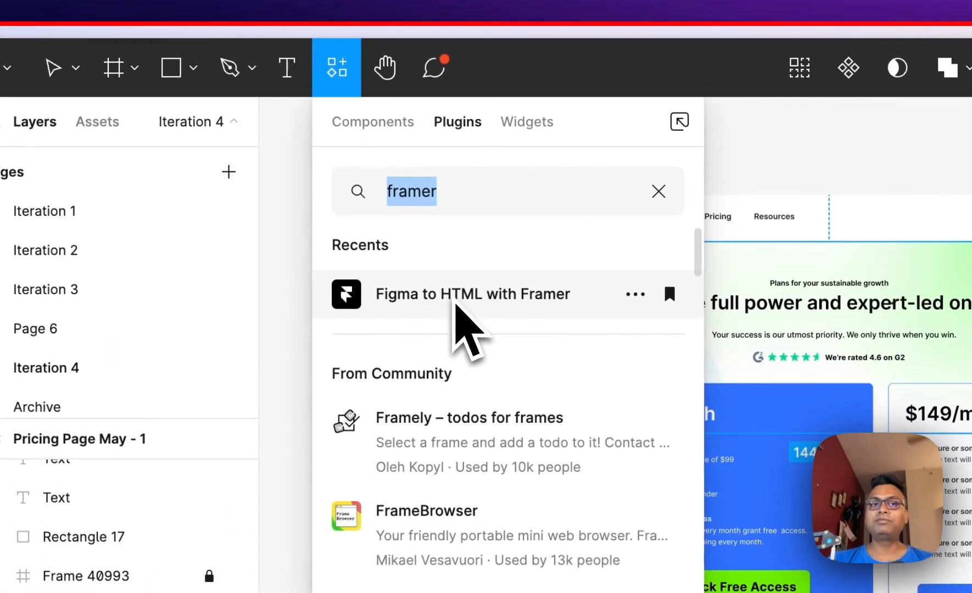
pyautogui.click(456, 305)
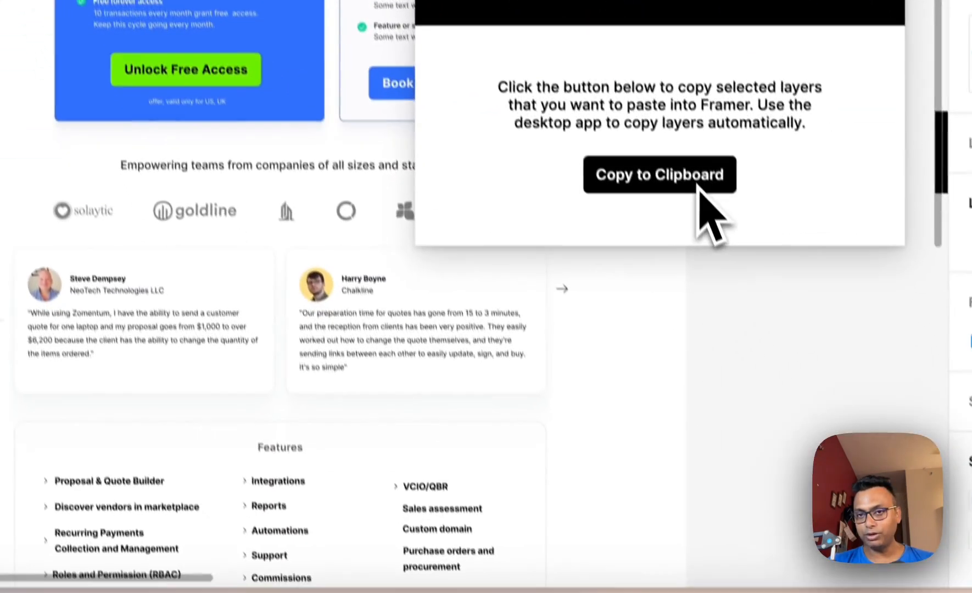
pyautogui.click(693, 181)
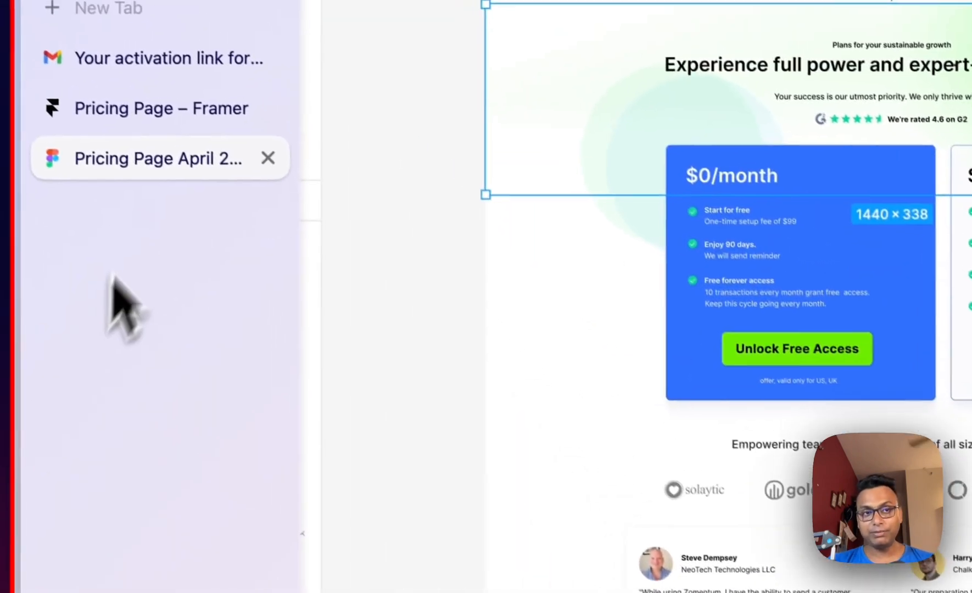
# Switch to the Framer project and paste the copied Background frame into the Desktop page
pyautogui.click(154, 104)
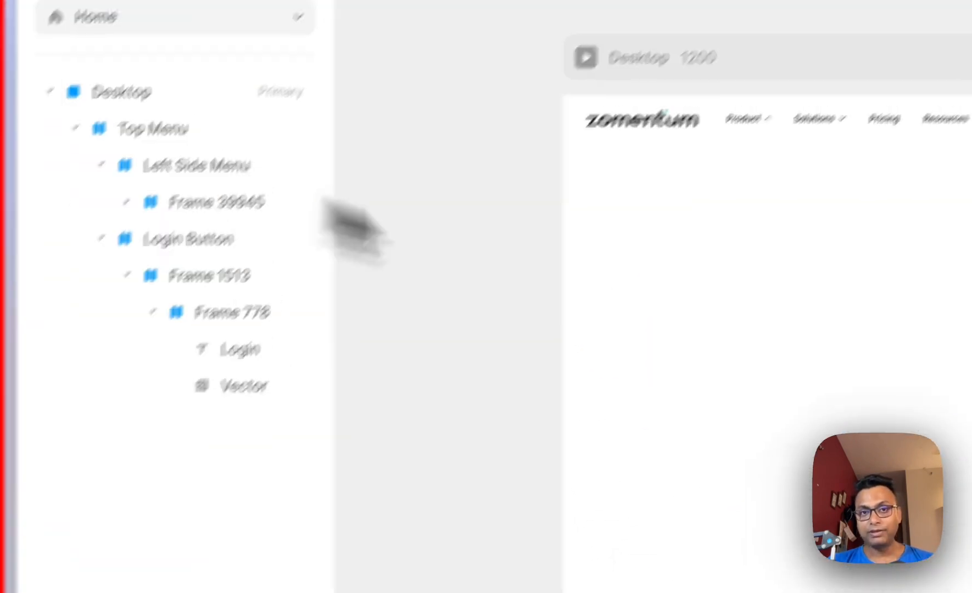
pyautogui.click(650, 47)
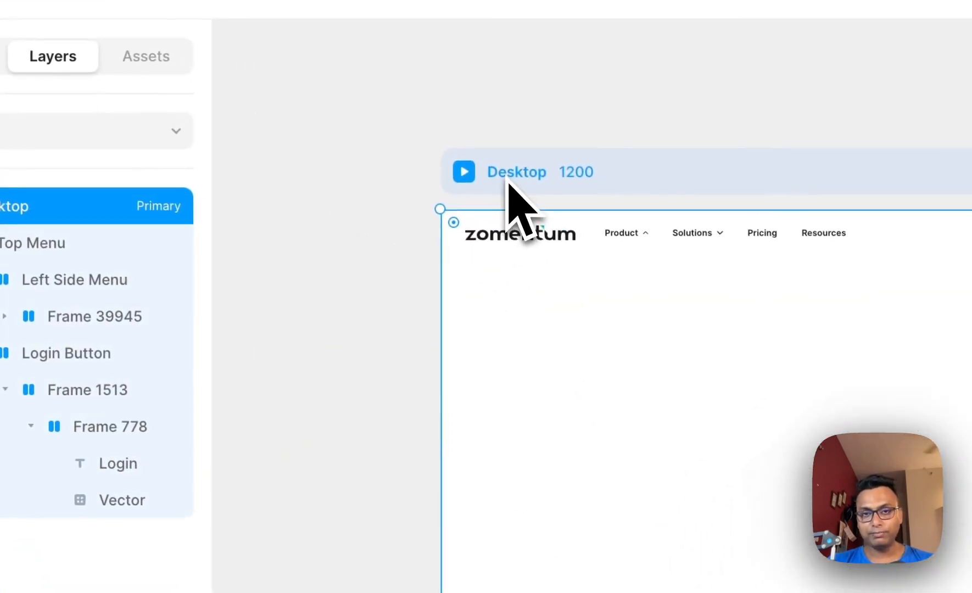
pyautogui.press('super+v')
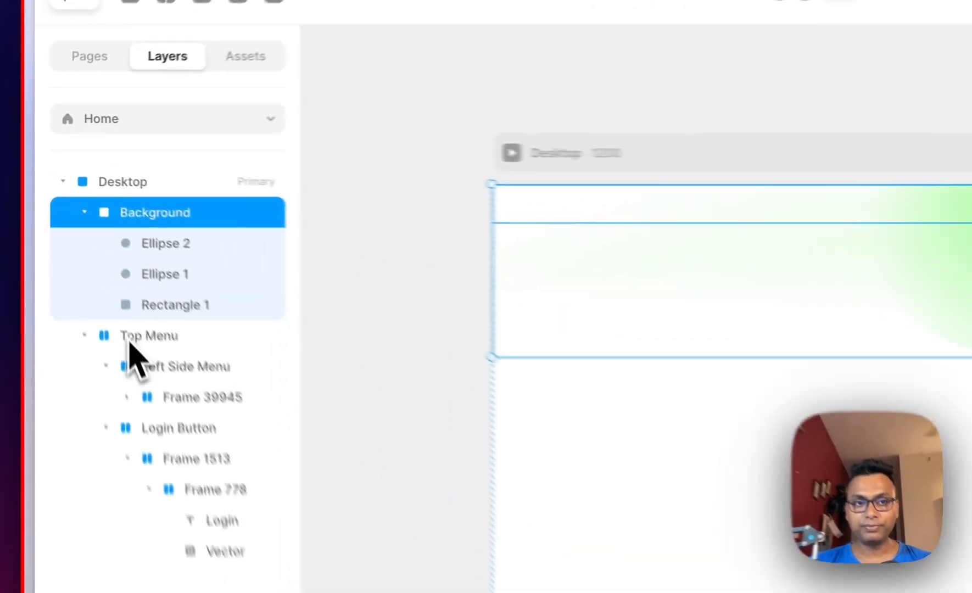
# Move the Top Menu above the Background in the Desktop page's layer order
pyautogui.click(89, 254)
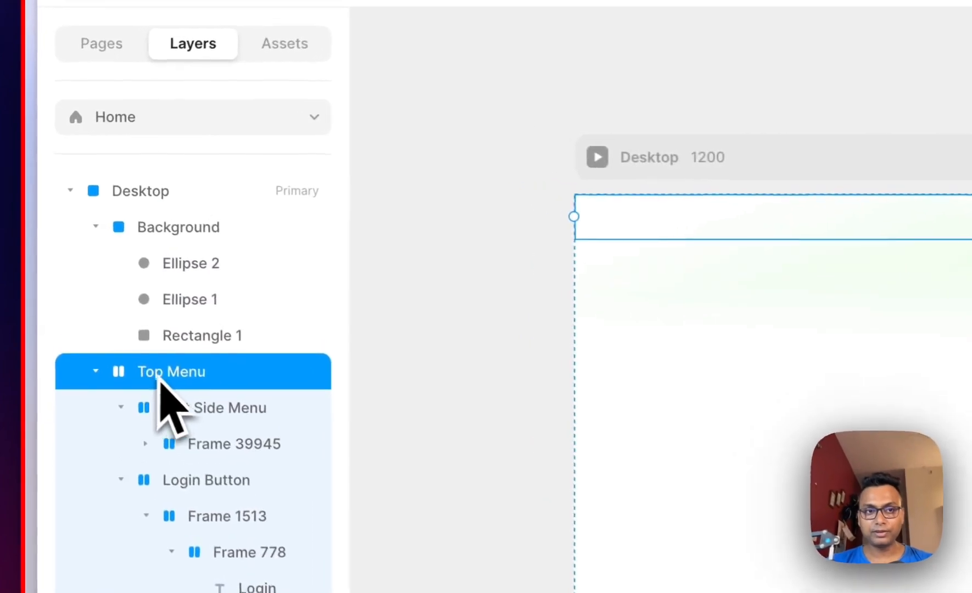
pyautogui.moveTo(92, 258); pyautogui.dragTo(103, 172)
pyautogui.moveTo(186, 218); pyautogui.dragTo(156, 207)
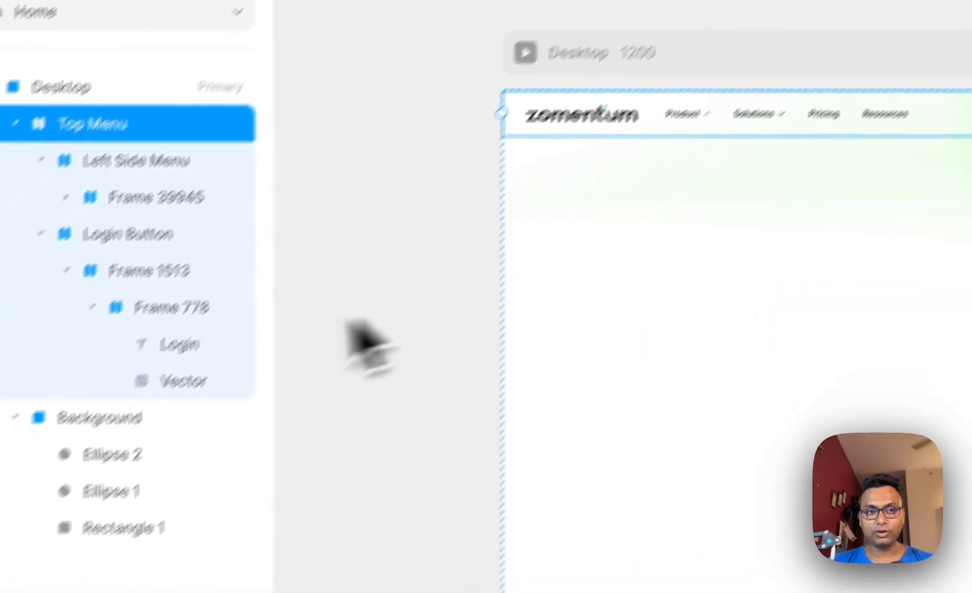
# Set the Background's top offset to 76 and narrow it to the right edge of the Desktop page
pyautogui.click(132, 421)
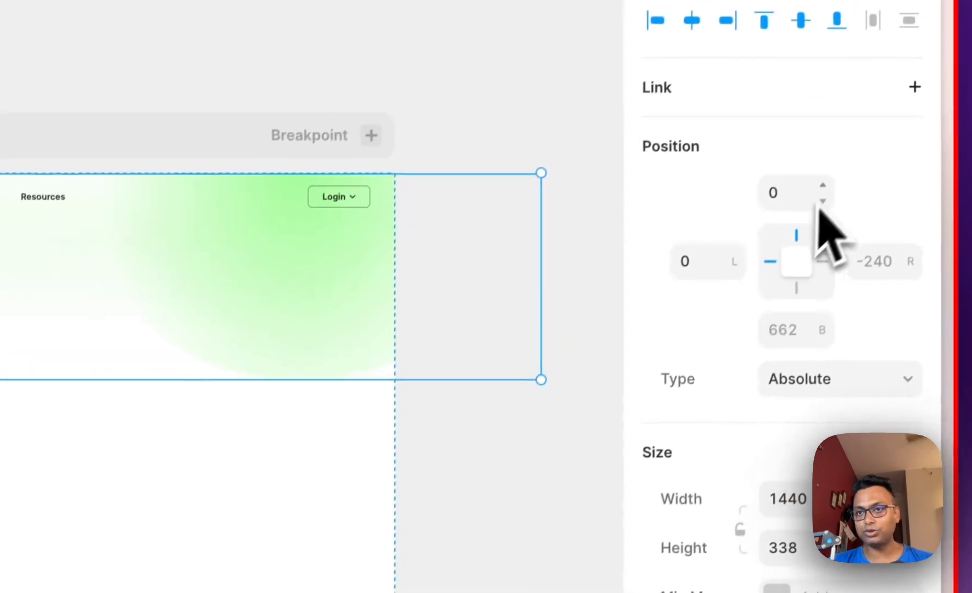
pyautogui.click(823, 186)
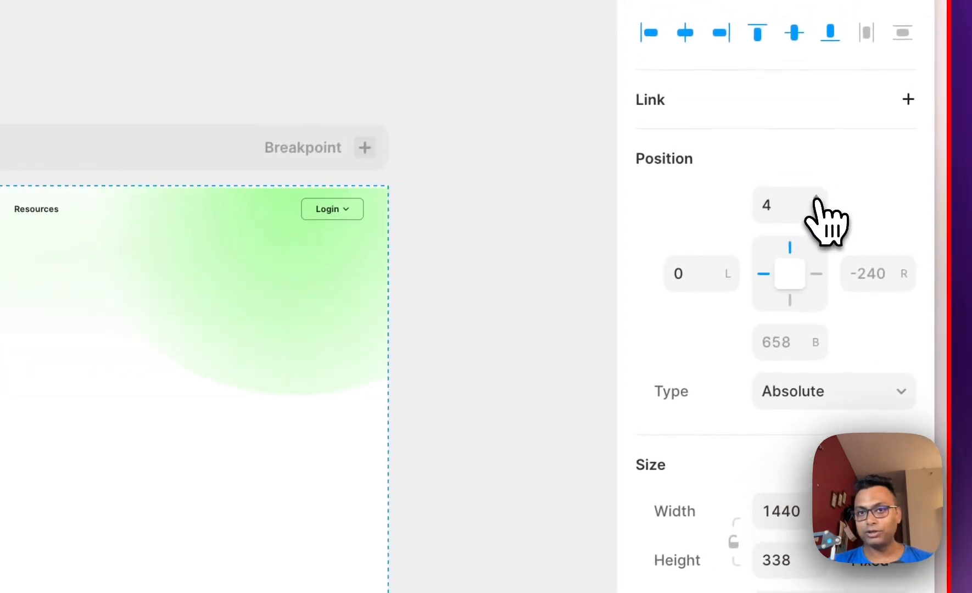
pyautogui.click(816, 199)
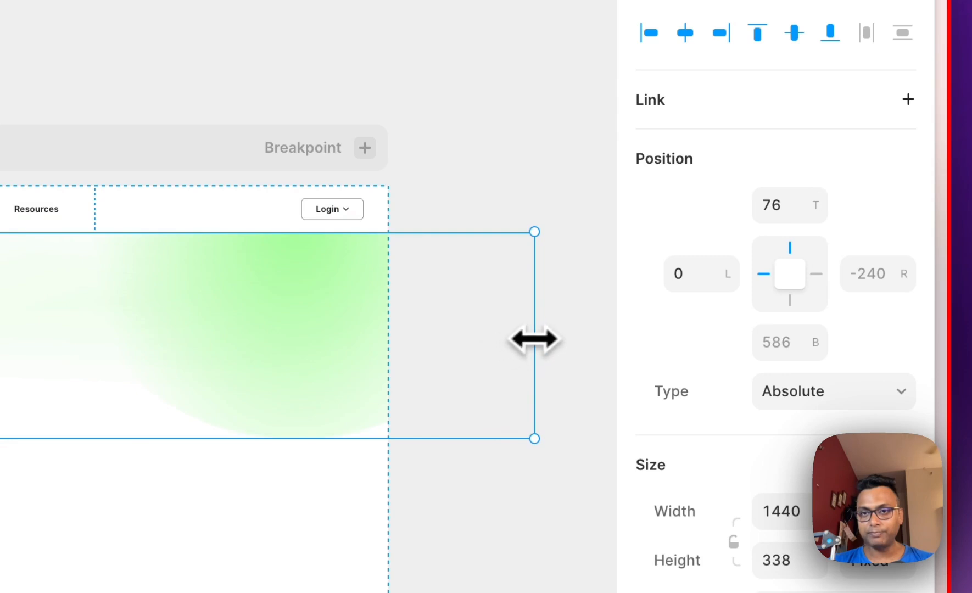
pyautogui.moveTo(533, 340); pyautogui.dragTo(416, 346)
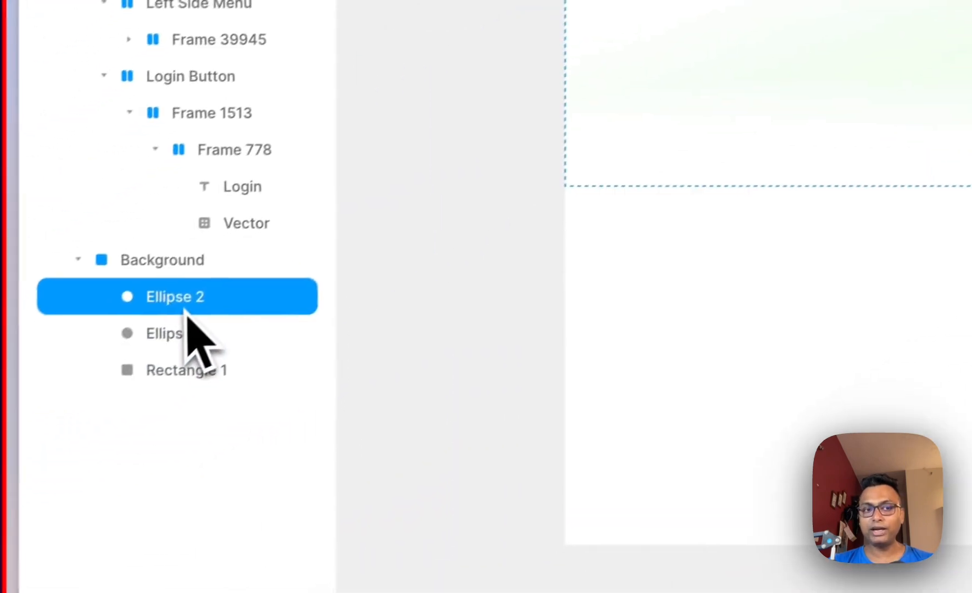
# Scale down Ellipse 2, Ellipse 1 and Rectangle 1 together to fit the narrowed Background
pyautogui.keyDown('shift'); pyautogui.click(209, 358); pyautogui.keyUp('shift')
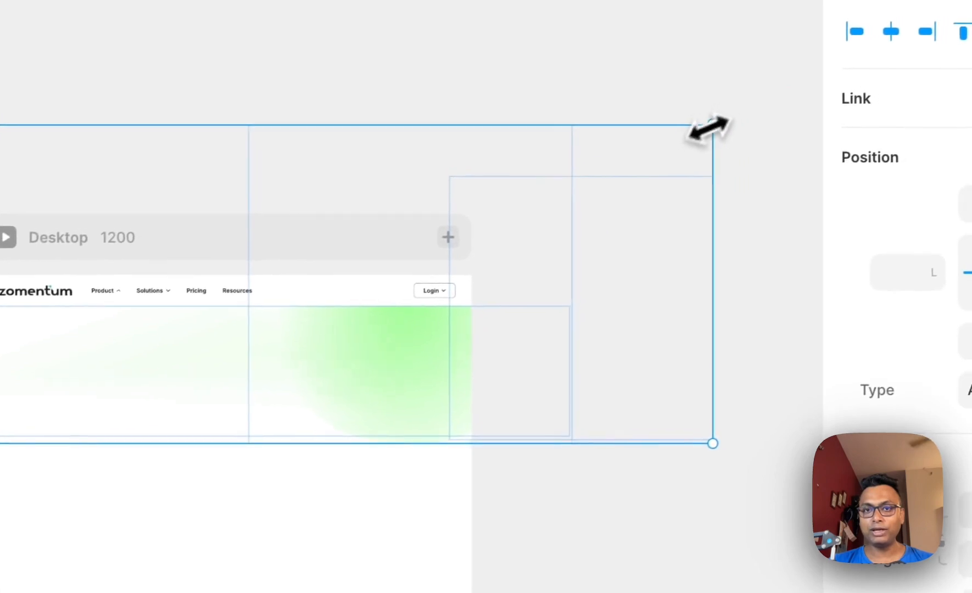
pyautogui.moveTo(736, 116); pyautogui.dragTo(597, 165)
pyautogui.click(701, 312)
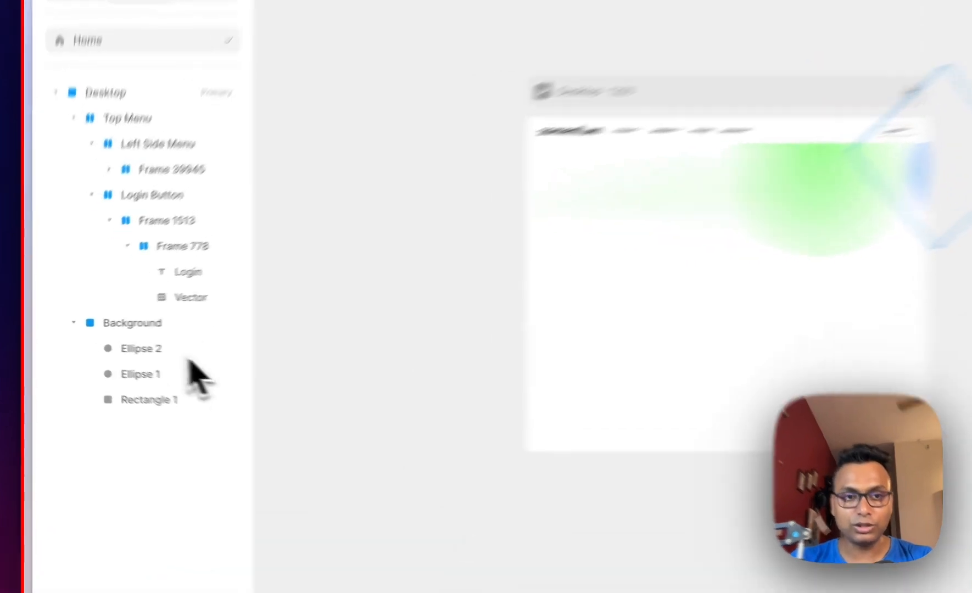
# Try enlarging the green ellipse and repositioning it so its gradient spreads wider across the Background
pyautogui.click(110, 344)
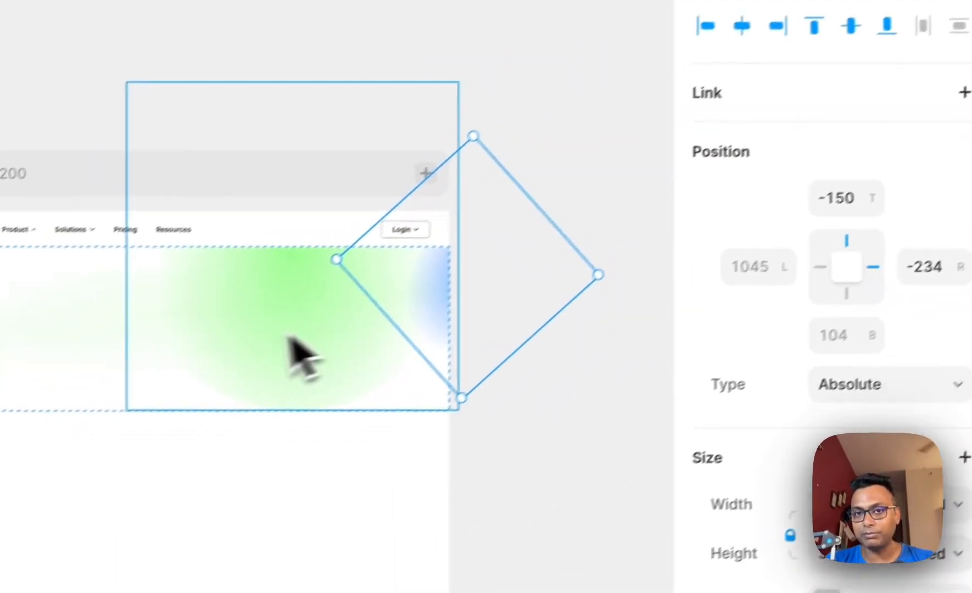
pyautogui.click(273, 308)
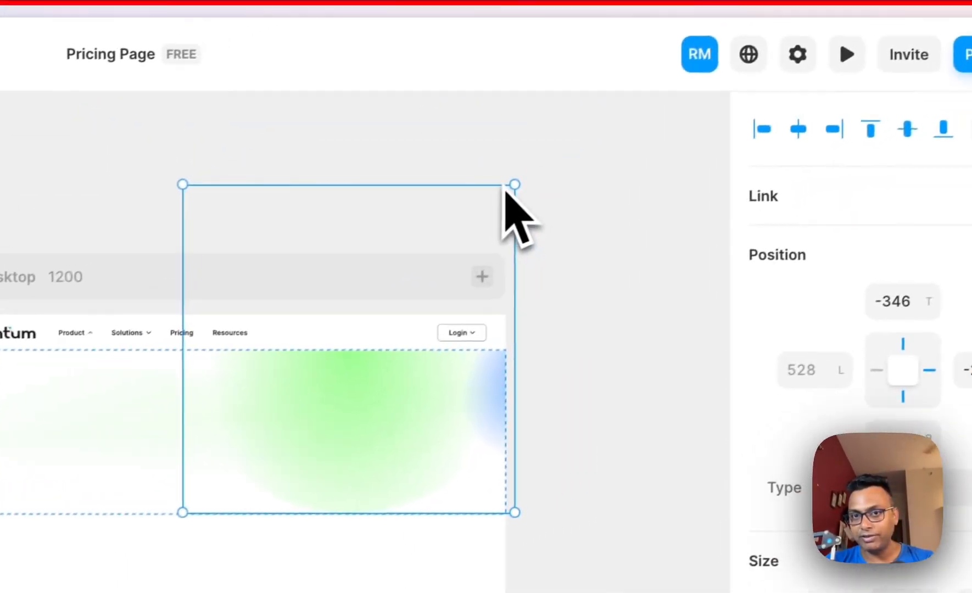
pyautogui.moveTo(514, 184); pyautogui.dragTo(568, 143)
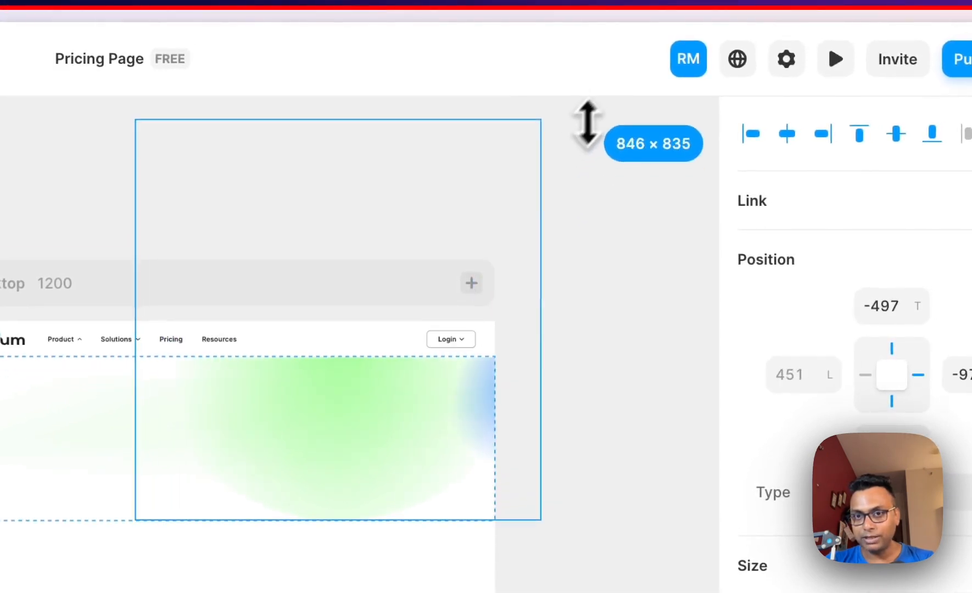
pyautogui.moveTo(442, 430); pyautogui.dragTo(373, 471)
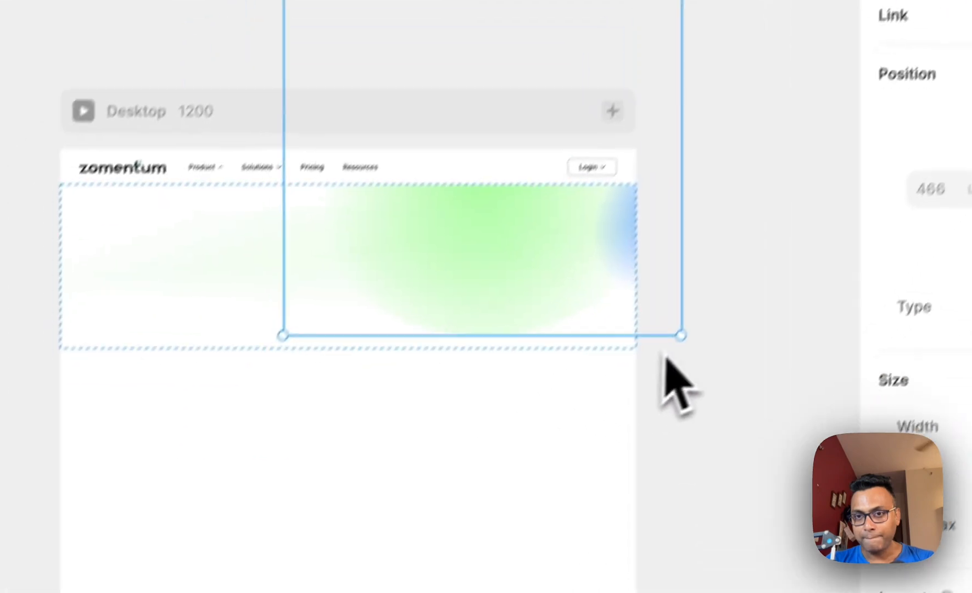
pyautogui.moveTo(709, 299); pyautogui.dragTo(718, 303)
pyautogui.click(228, 235)
pyautogui.click(356, 336)
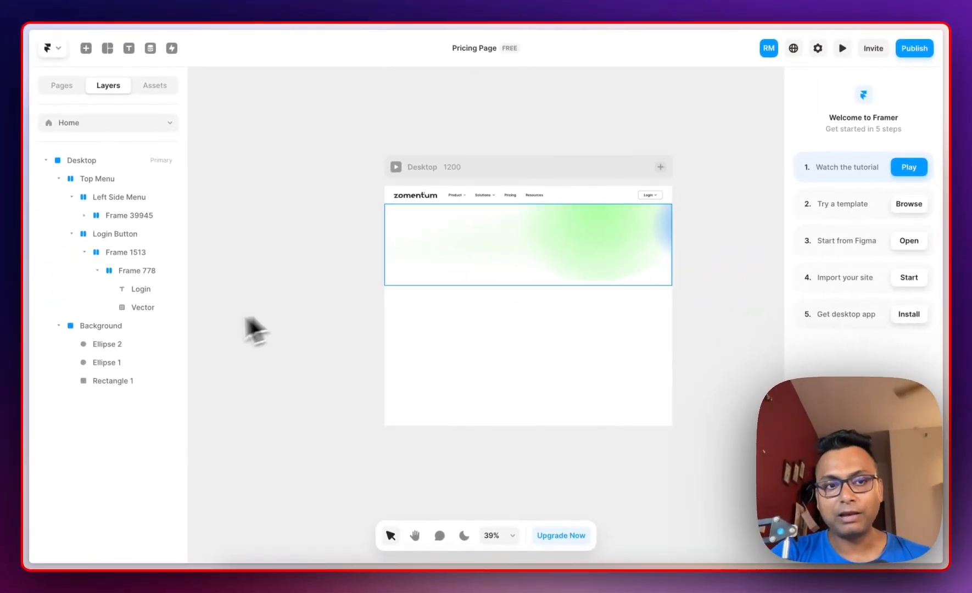
# Delete the Background from the Framer Desktop page and switch to the Figma pricing design
pyautogui.click(123, 327)
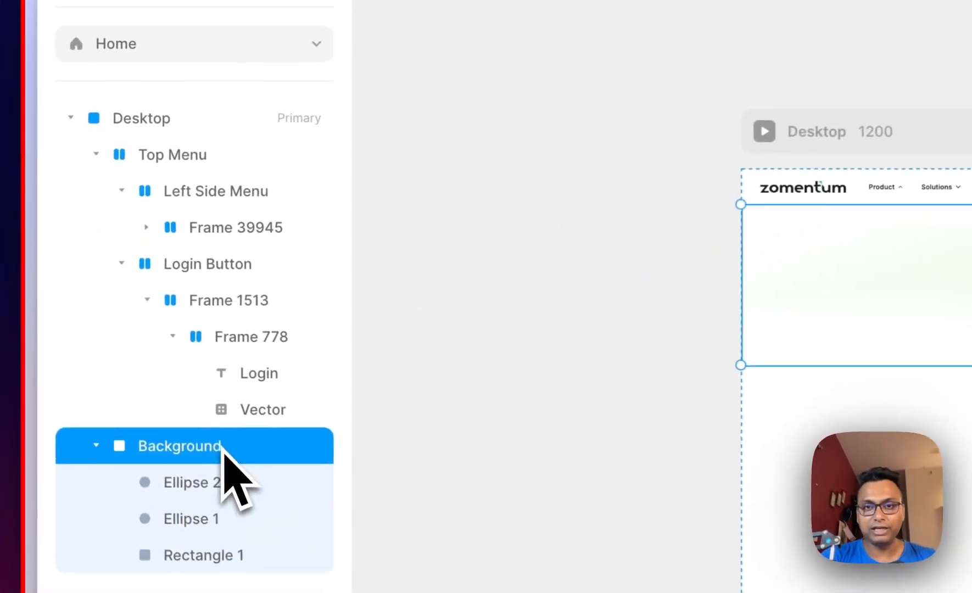
pyautogui.press('Delete')
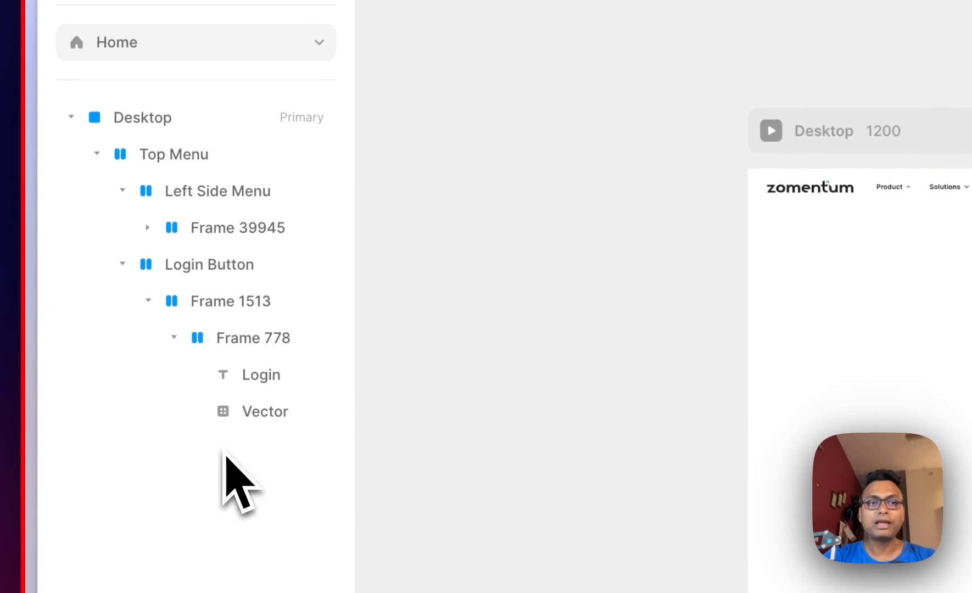
pyautogui.moveTo(33, 467)
pyautogui.click(148, 217)
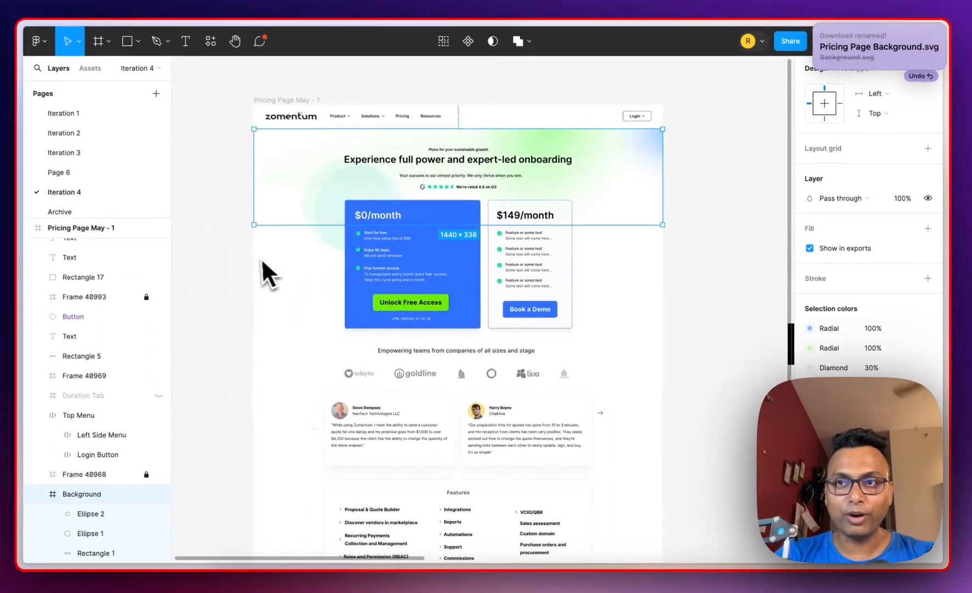
# Switch back to the Framer project and place Pricing Page Background.svg from the Downloads folder on the Desktop page
pyautogui.moveTo(39, 236)
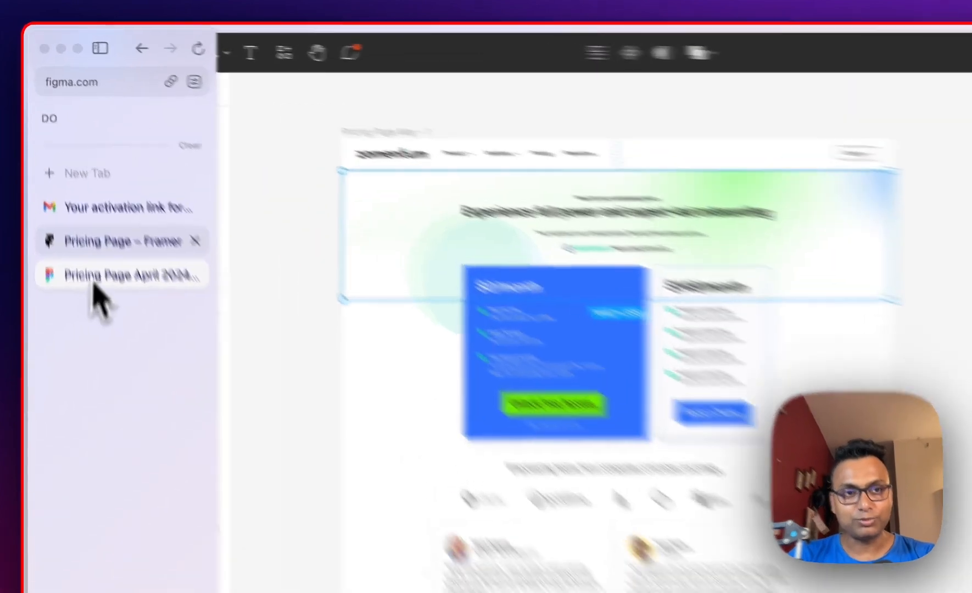
pyautogui.click(88, 218)
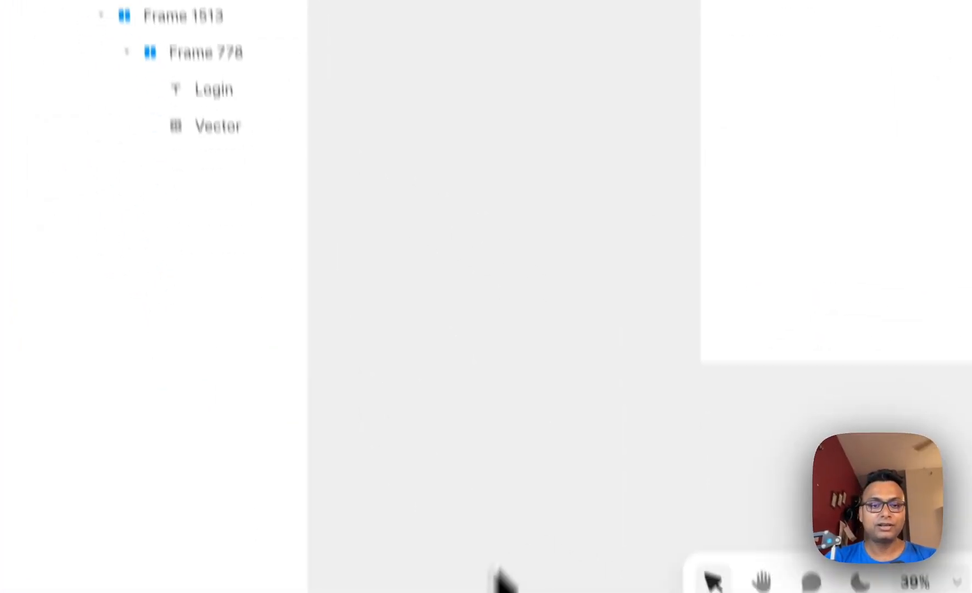
pyautogui.click(387, 587)
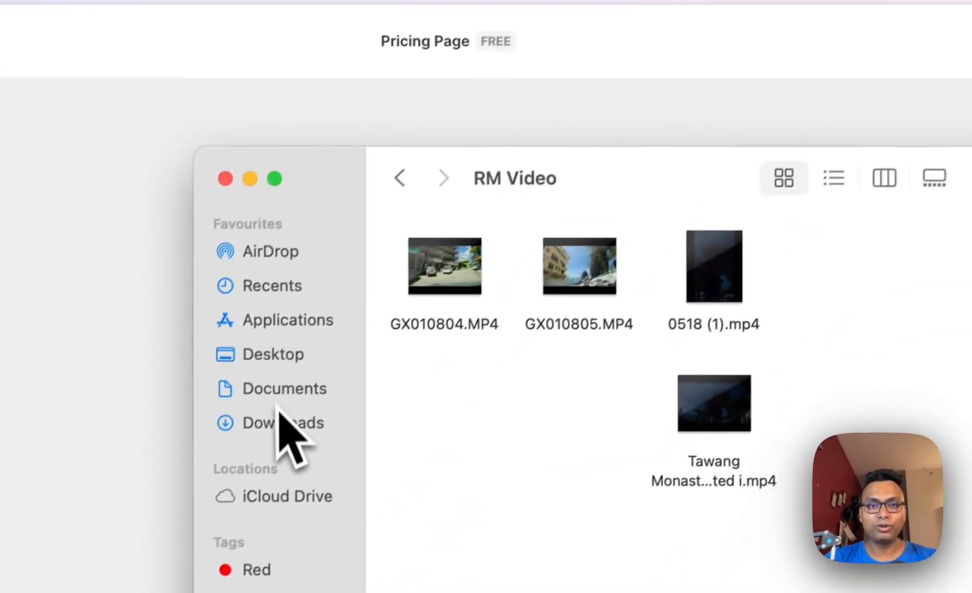
pyautogui.click(376, 318)
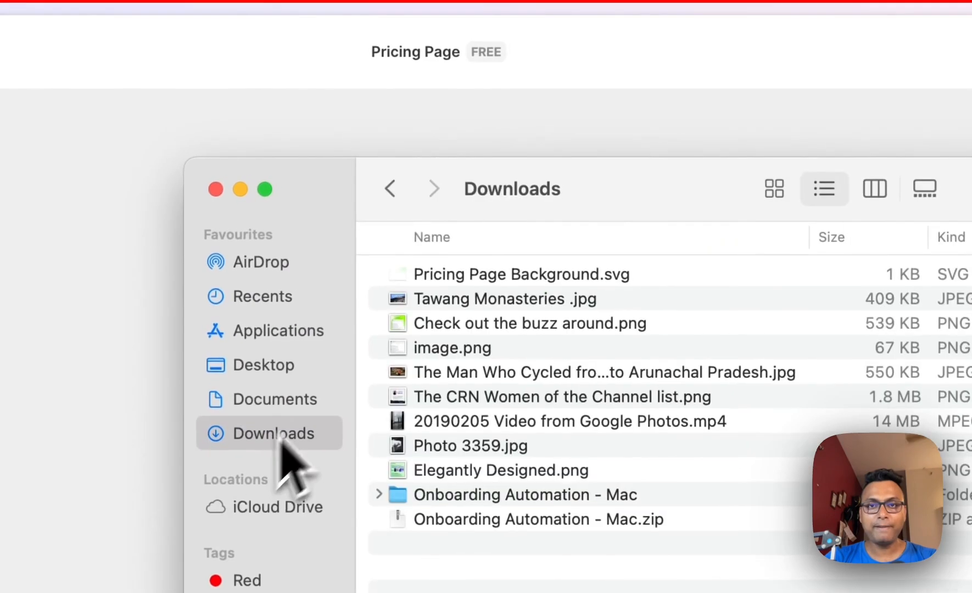
pyautogui.click(663, 170)
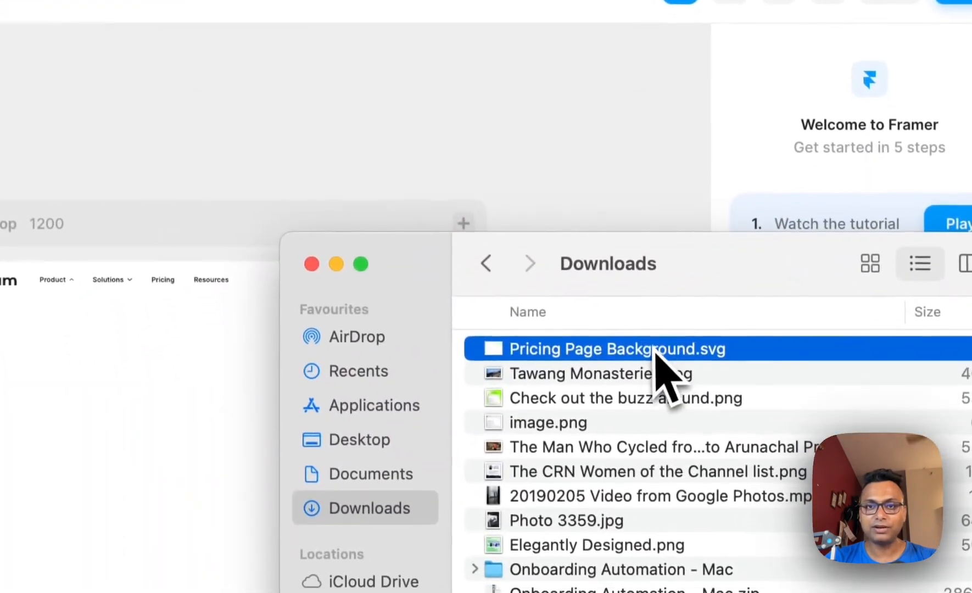
pyautogui.moveTo(258, 296); pyautogui.dragTo(488, 303)
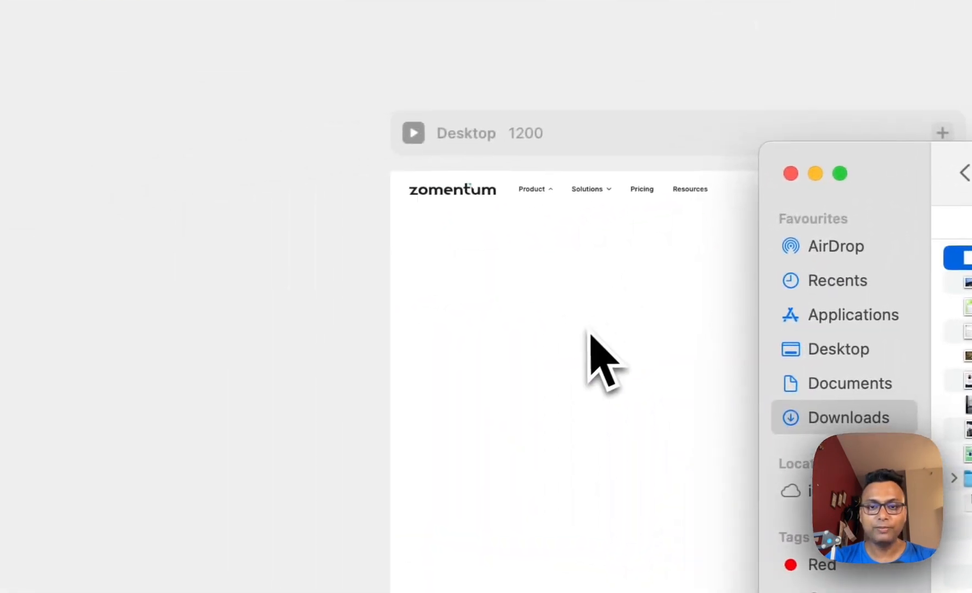
pyautogui.click(434, 365)
# Move and resize the background image to span the Desktop page's full width directly below the Top Menu
pyautogui.moveTo(588, 335); pyautogui.dragTo(631, 330)
pyautogui.moveTo(382, 270); pyautogui.dragTo(411, 279)
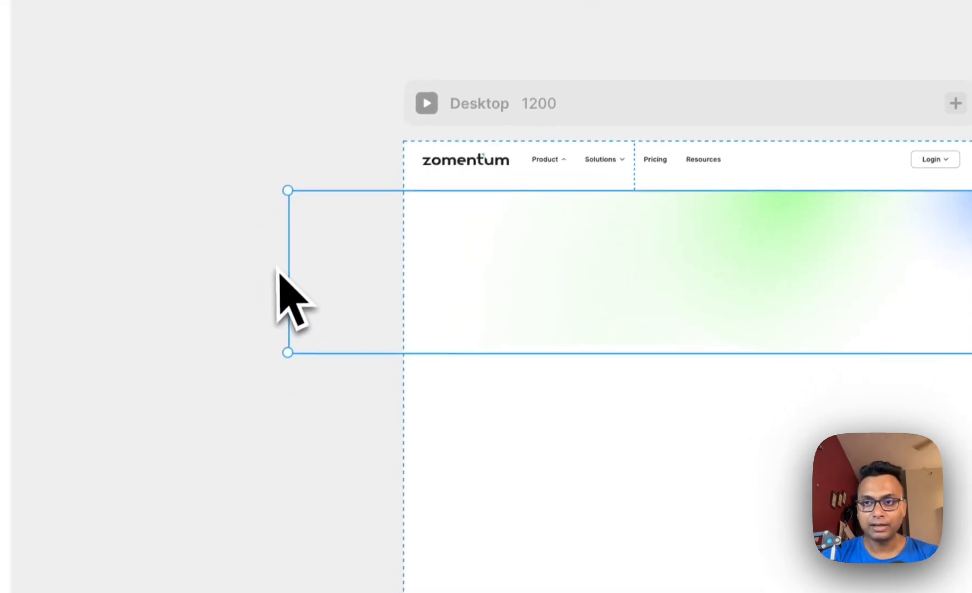
pyautogui.moveTo(292, 253); pyautogui.dragTo(408, 253)
pyautogui.moveTo(558, 259); pyautogui.dragTo(679, 238)
pyautogui.moveTo(403, 249); pyautogui.dragTo(410, 248)
pyautogui.click(354, 361)
pyautogui.click(544, 296)
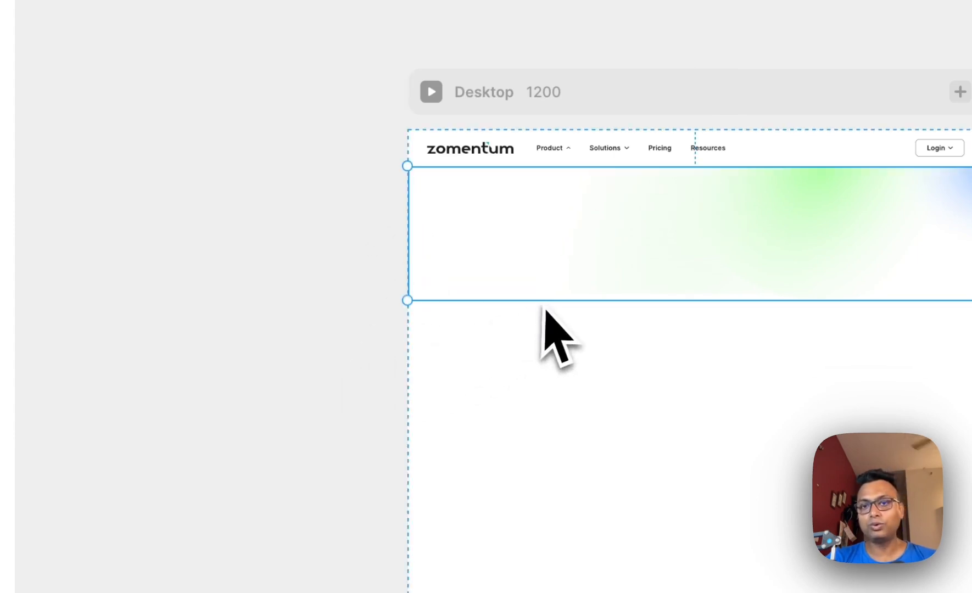
pyautogui.moveTo(704, 303); pyautogui.dragTo(709, 304)
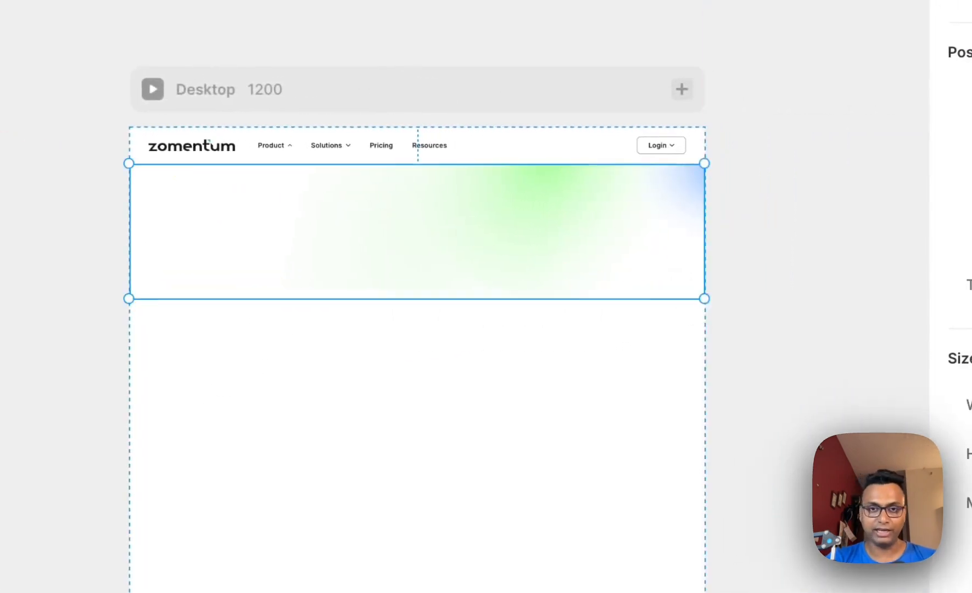
pyautogui.click(85, 365)
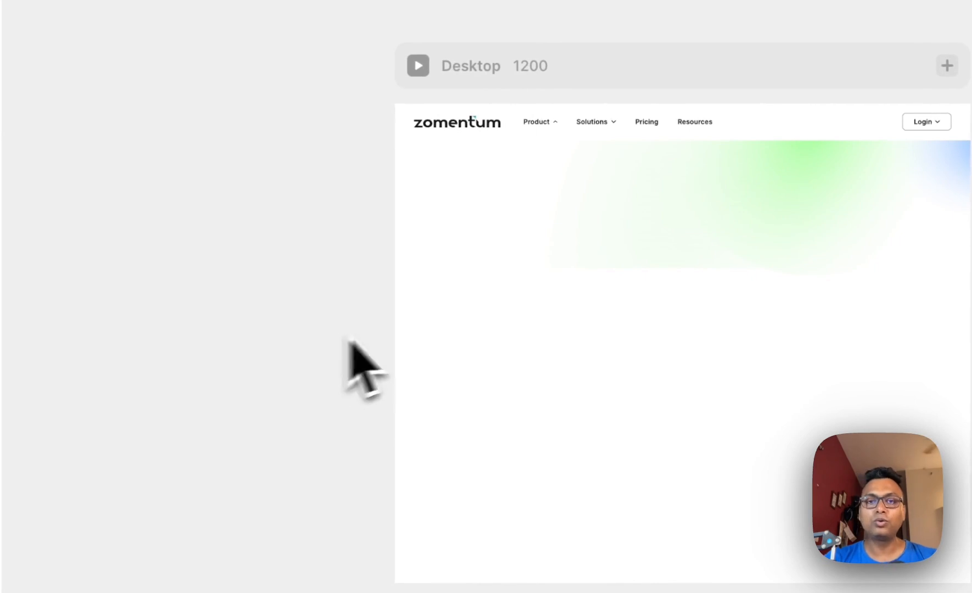
pyautogui.click(595, 268)
pyautogui.click(329, 336)
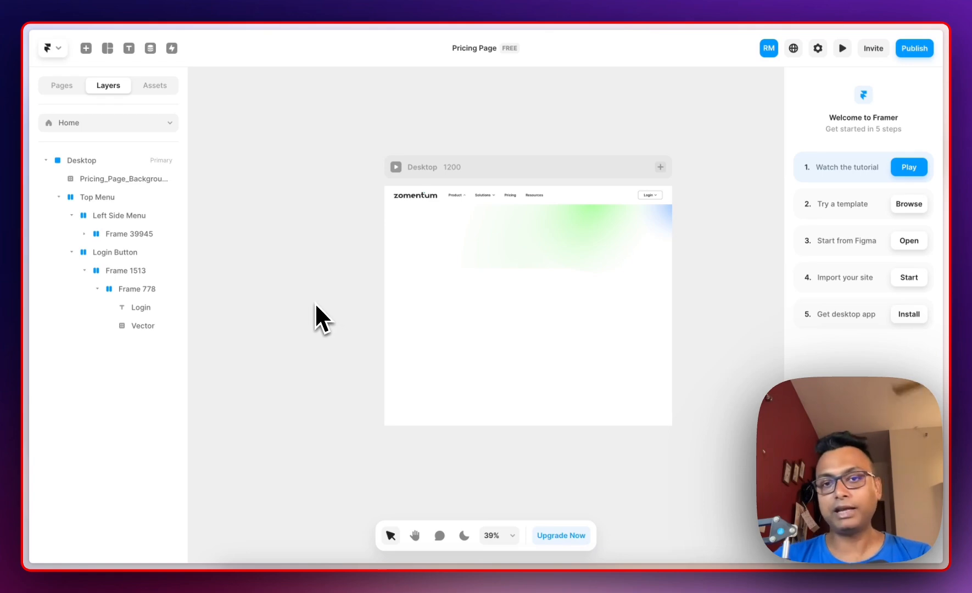
# Switch to the Figma design and unlock Frame 40993, the frame that holds the overlapping circles
pyautogui.moveTo(105, 288)
pyautogui.click(71, 213)
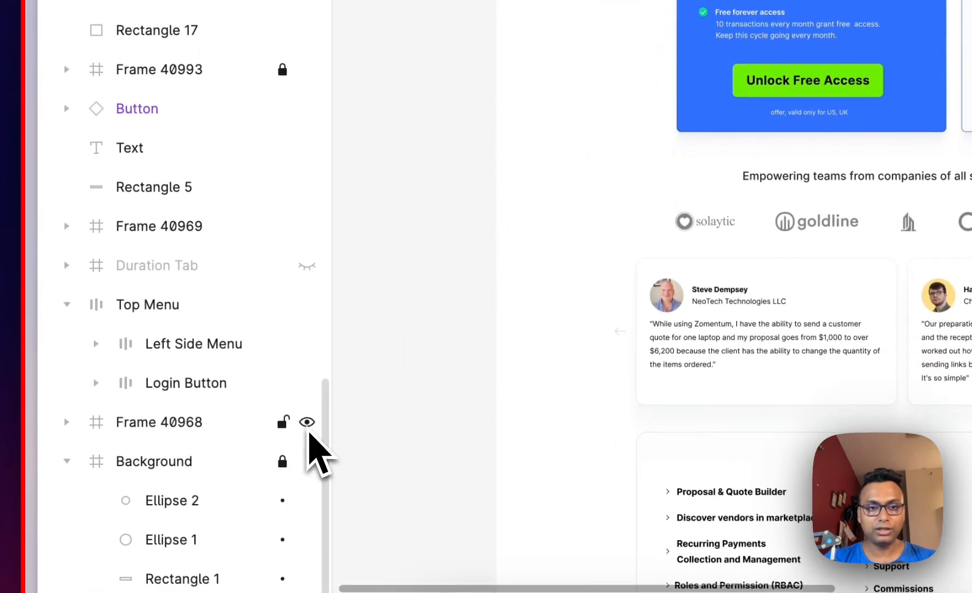
pyautogui.click(282, 69)
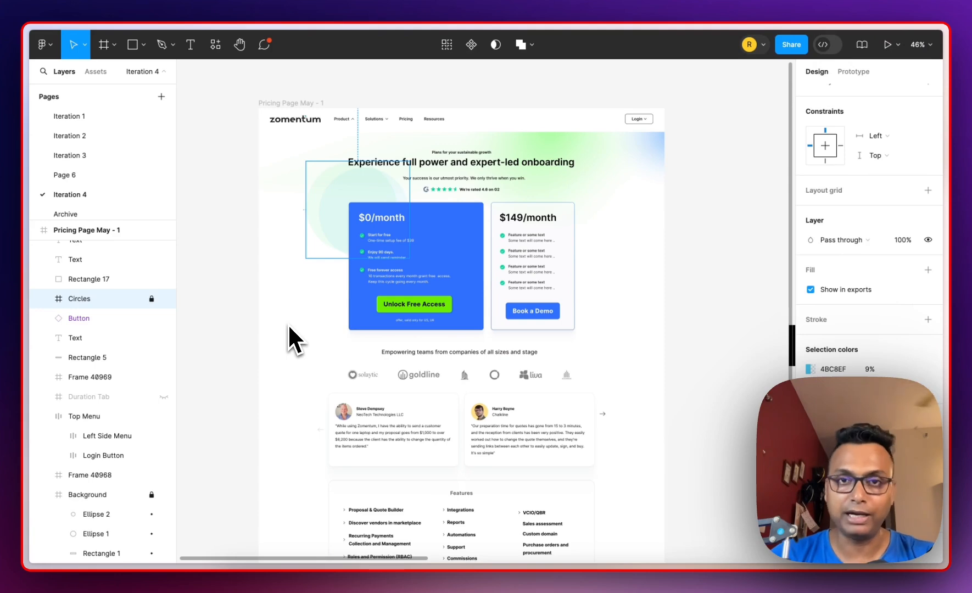
# Switch back to the Framer project and place the exported Pricing Page Circles image from Downloads on the Desktop page
pyautogui.moveTo(87, 348)
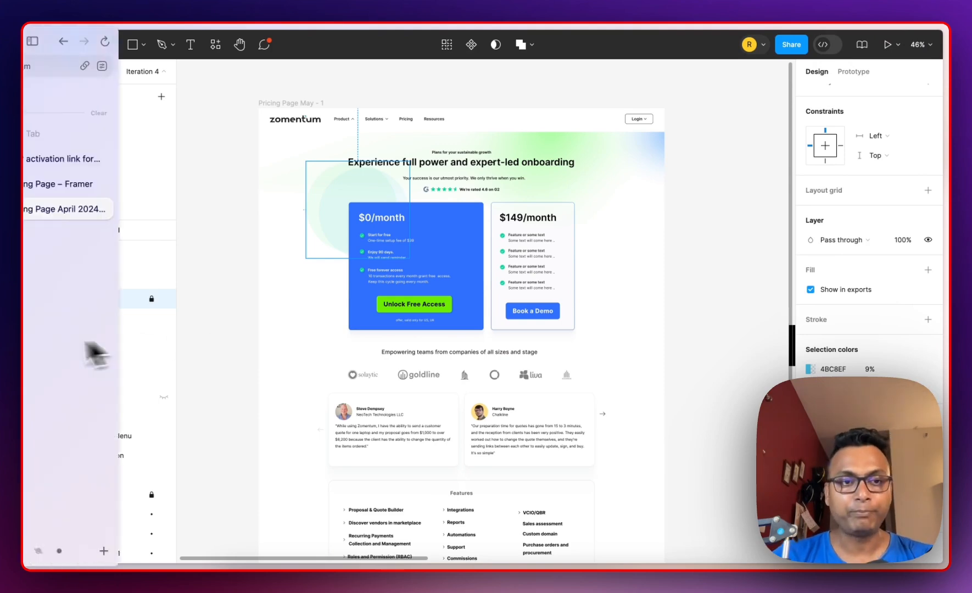
pyautogui.click(97, 184)
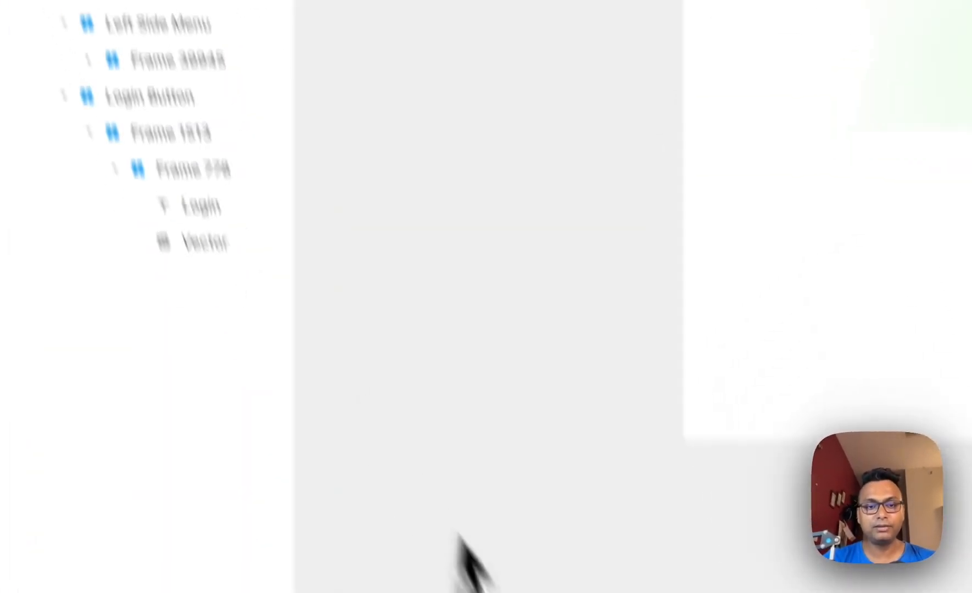
pyautogui.click(332, 589)
pyautogui.moveTo(760, 209); pyautogui.dragTo(240, 421)
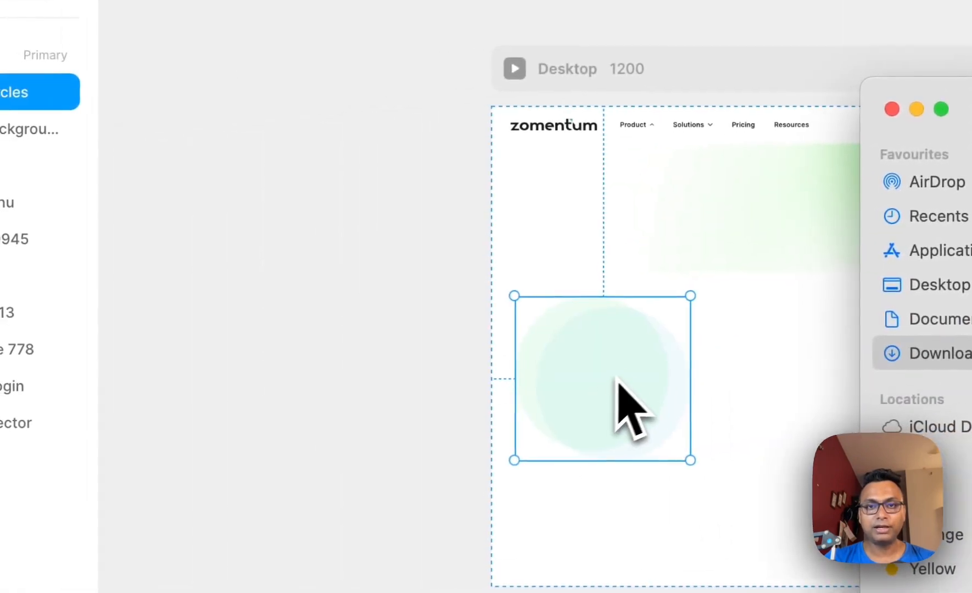
pyautogui.click(245, 415)
# Position the circles image below the logo, overlapping the gradient's faded side, and scale it down proportionally
pyautogui.moveTo(652, 325); pyautogui.dragTo(670, 227)
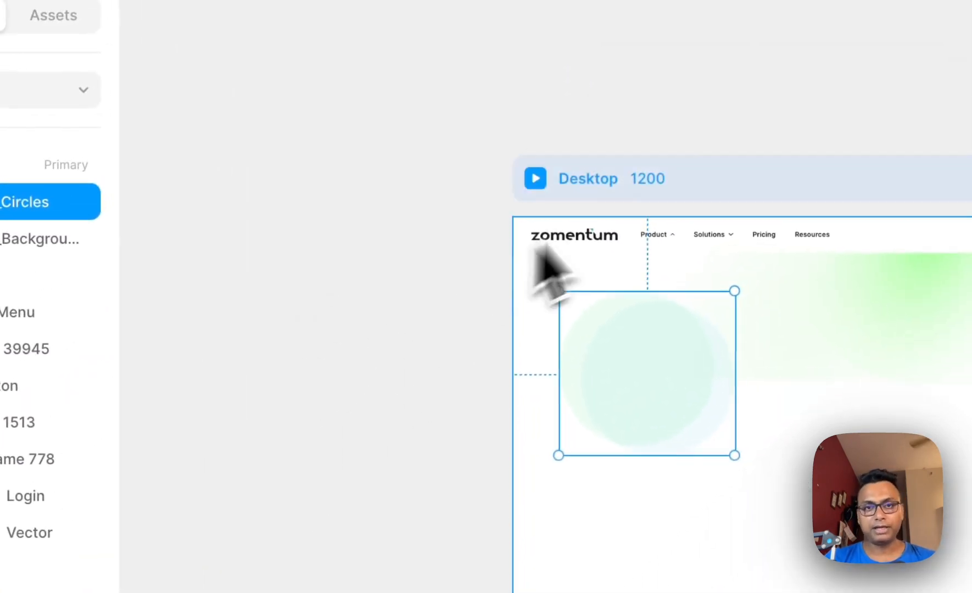
pyautogui.click(712, 146)
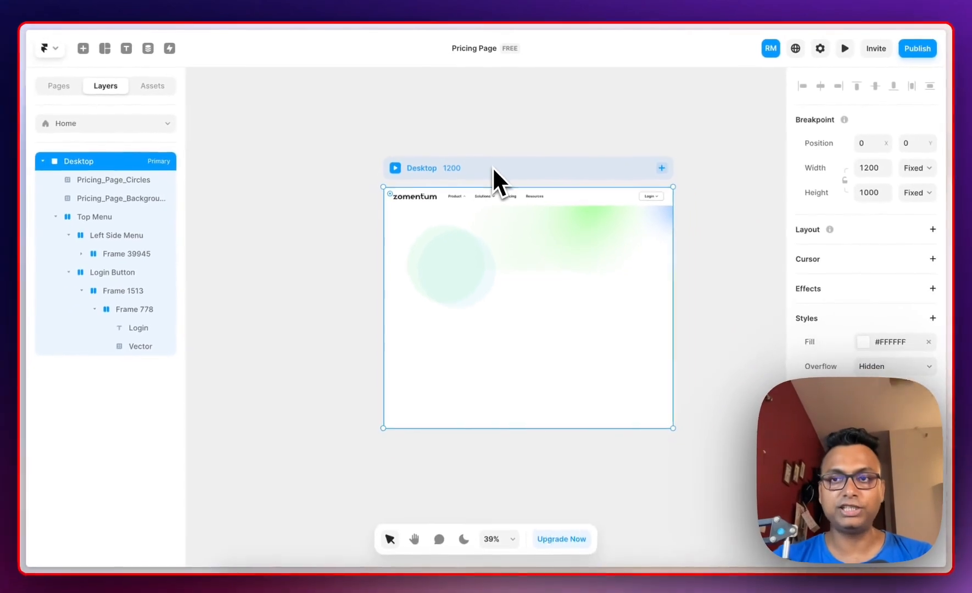
pyautogui.scroll(4, 530, 259)
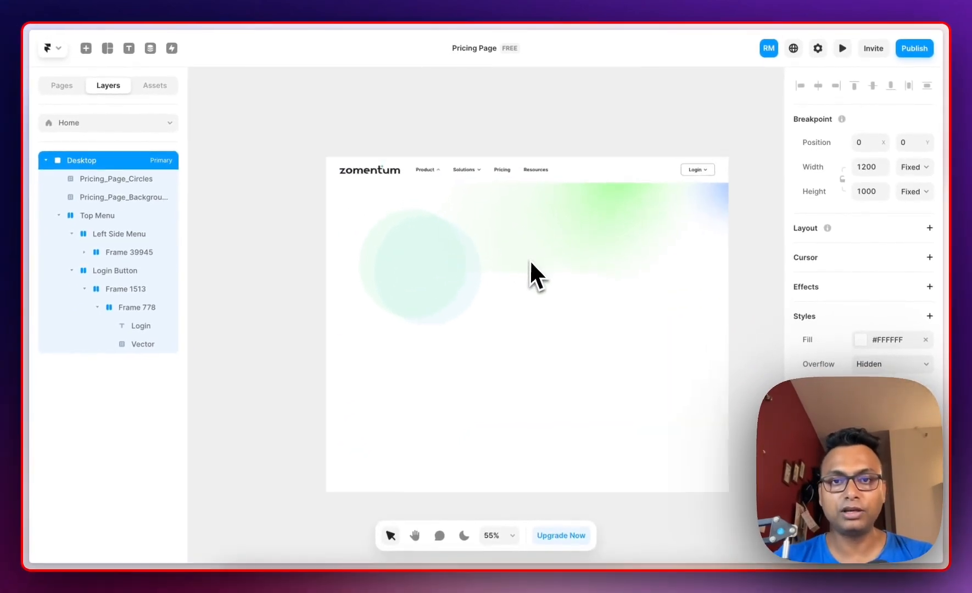
pyautogui.click(386, 277)
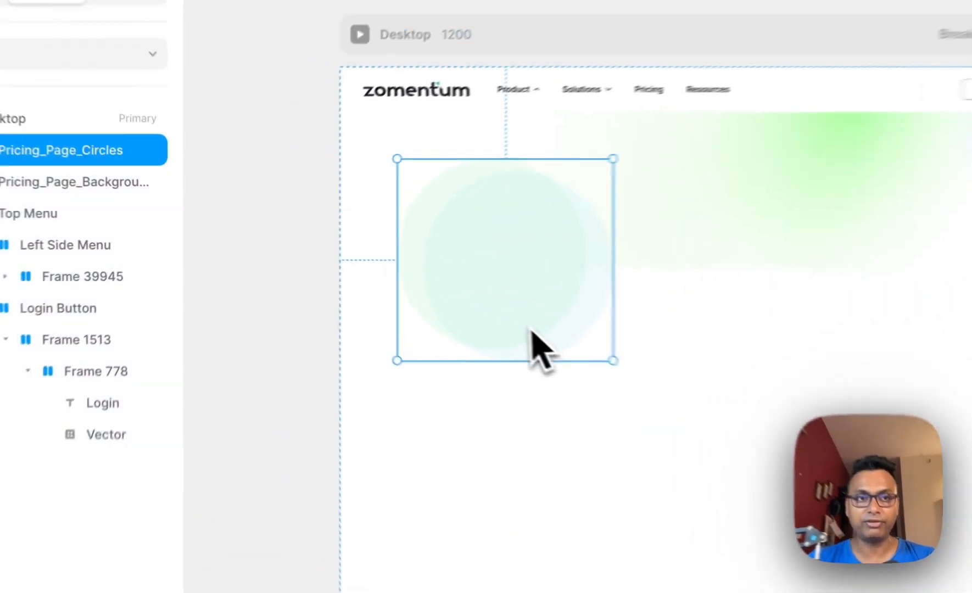
pyautogui.moveTo(385, 270); pyautogui.dragTo(392, 260)
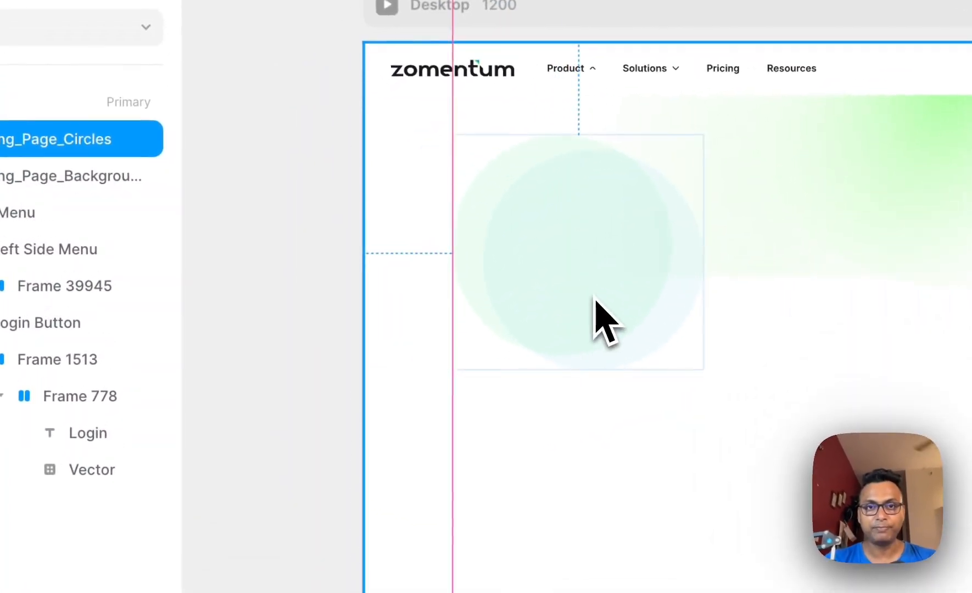
pyautogui.moveTo(596, 299); pyautogui.dragTo(592, 303)
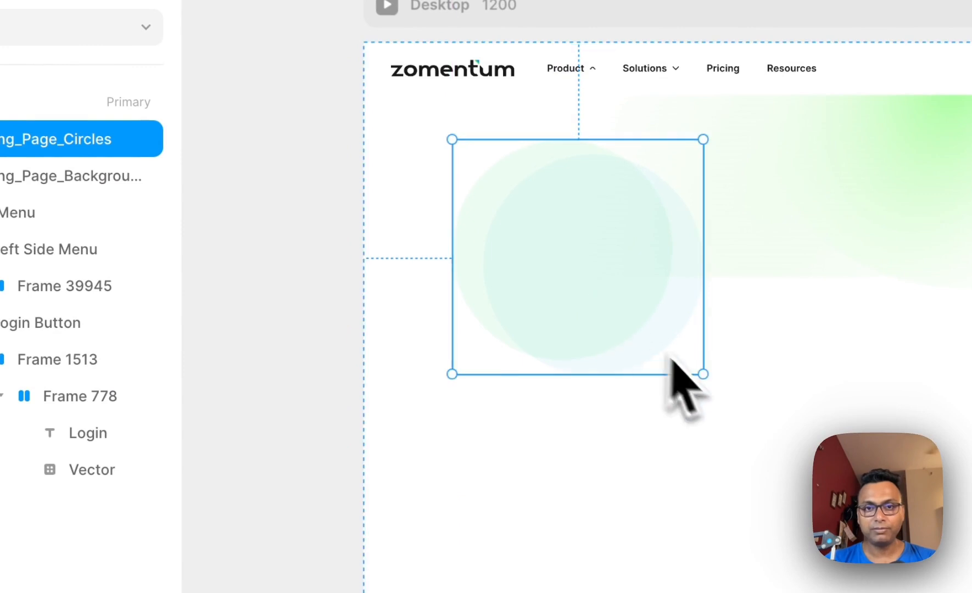
pyautogui.moveTo(708, 378); pyautogui.dragTo(639, 328)
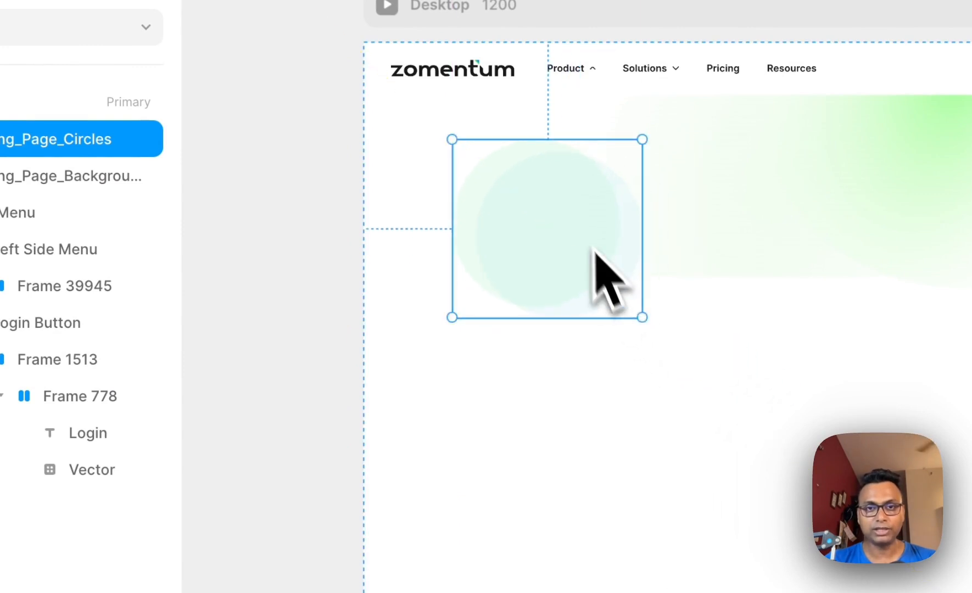
pyautogui.moveTo(578, 222); pyautogui.dragTo(578, 238)
pyautogui.click(303, 285)
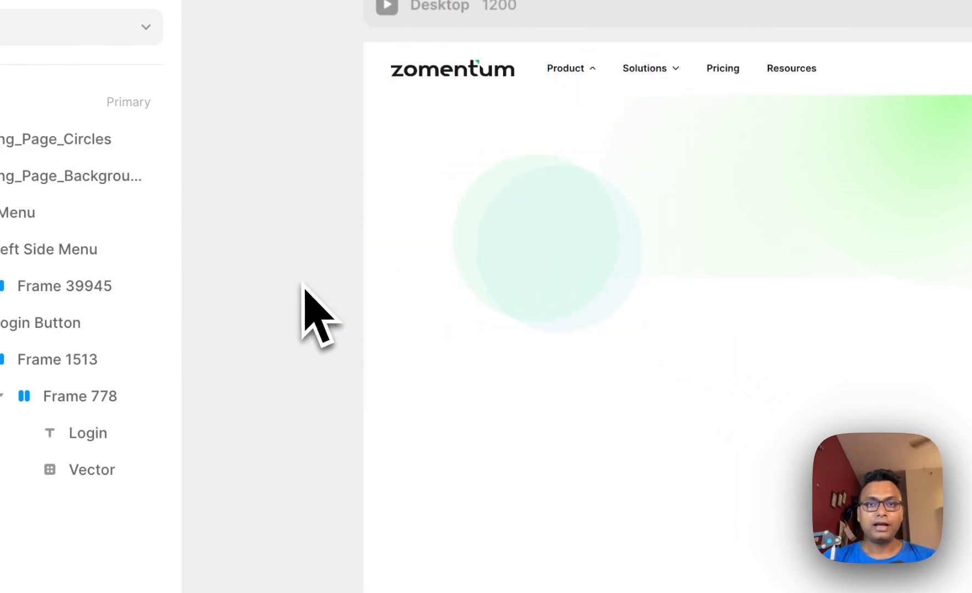
# Switch to the Figma design and select the three hero heading texts together with the G2 rating row
pyautogui.moveTo(22, 404)
pyautogui.click(132, 195)
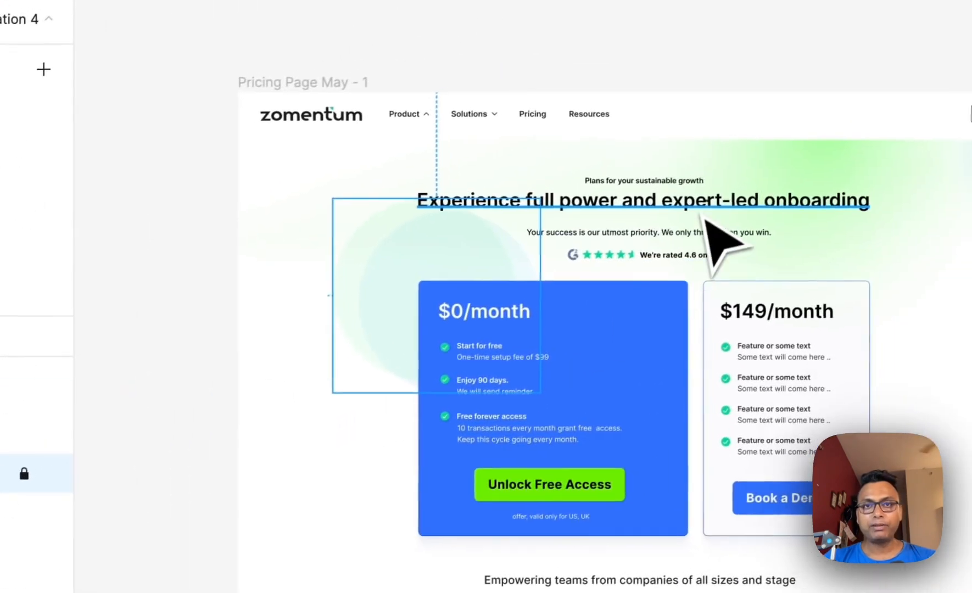
pyautogui.click(948, 74)
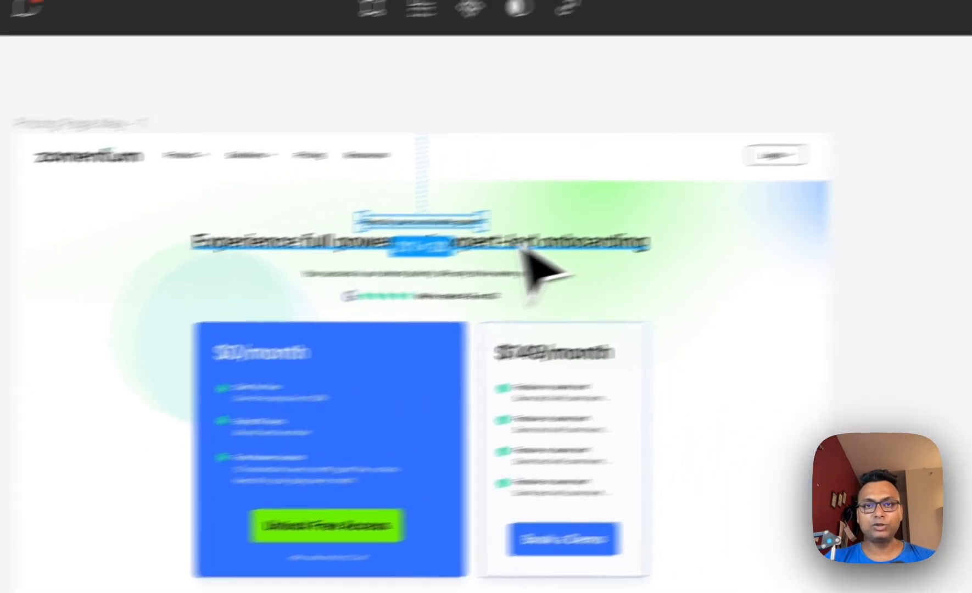
pyautogui.keyDown('shift'); pyautogui.click(752, 208); pyautogui.keyUp('shift')
pyautogui.keyDown('shift'); pyautogui.click(752, 234); pyautogui.keyUp('shift')
pyautogui.keyDown('shift'); pyautogui.click(328, 326); pyautogui.keyUp('shift')
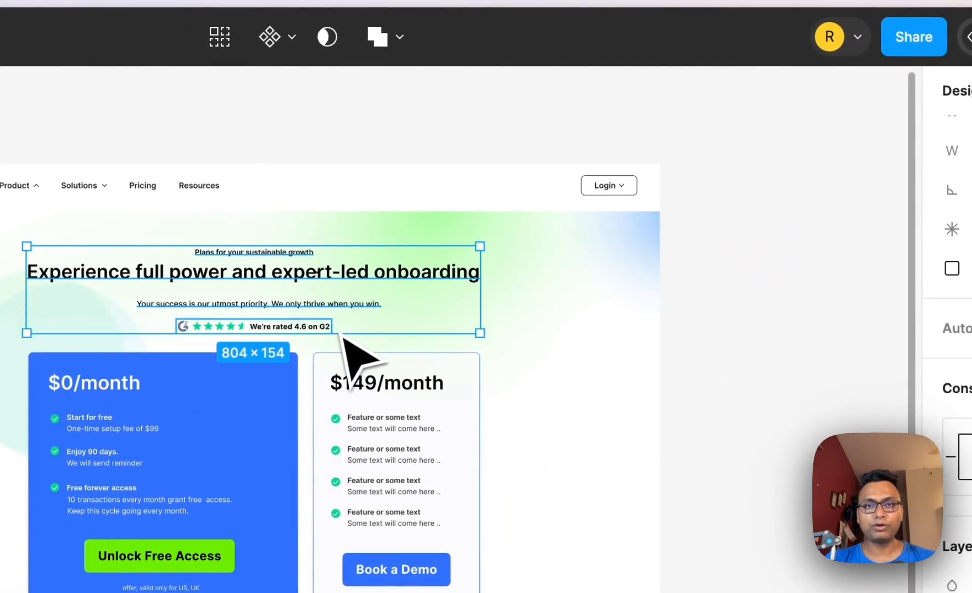
pyautogui.click(652, 341)
pyautogui.scroll(5, 294, 292)
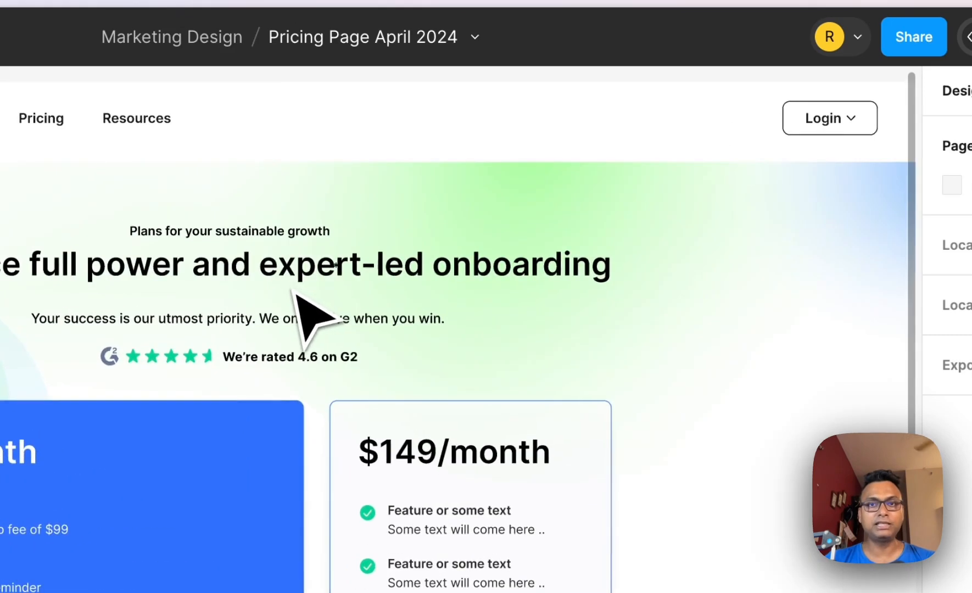
pyautogui.click(267, 241)
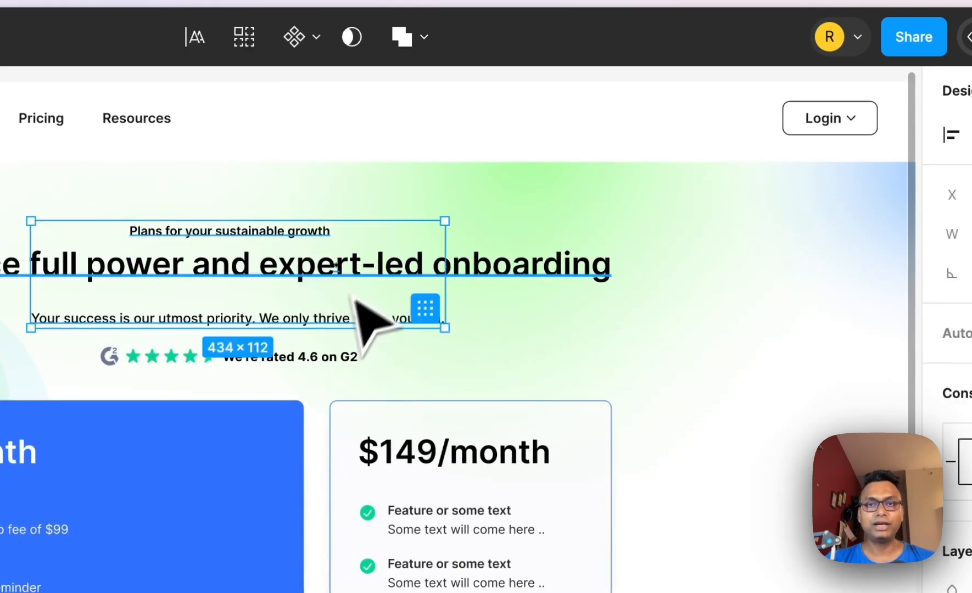
pyautogui.keyDown('shift'); pyautogui.click(361, 360); pyautogui.keyUp('shift')
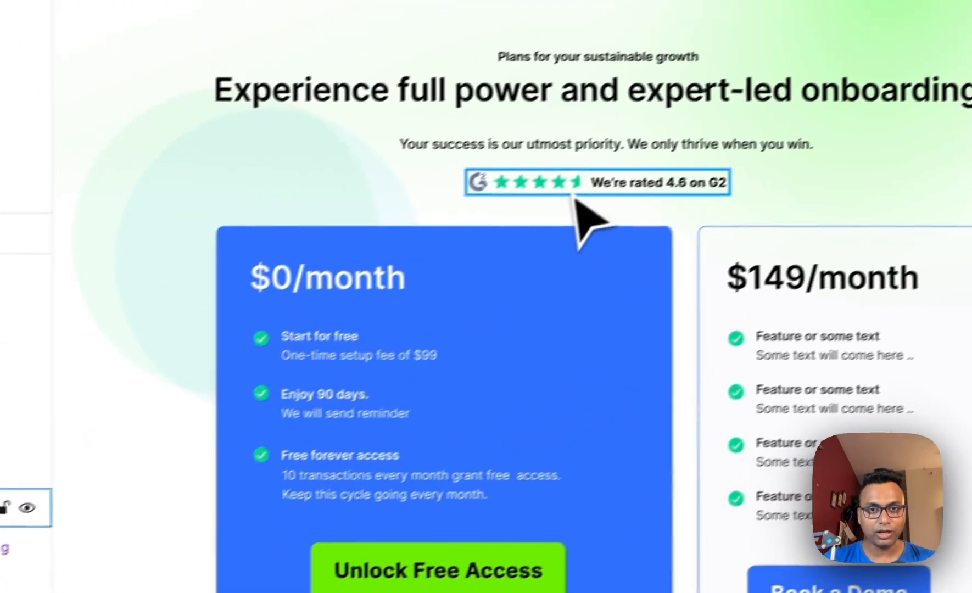
# Ungroup the G2 rating row, including its nested group of stars and rating text
pyautogui.rightClick(576, 198)
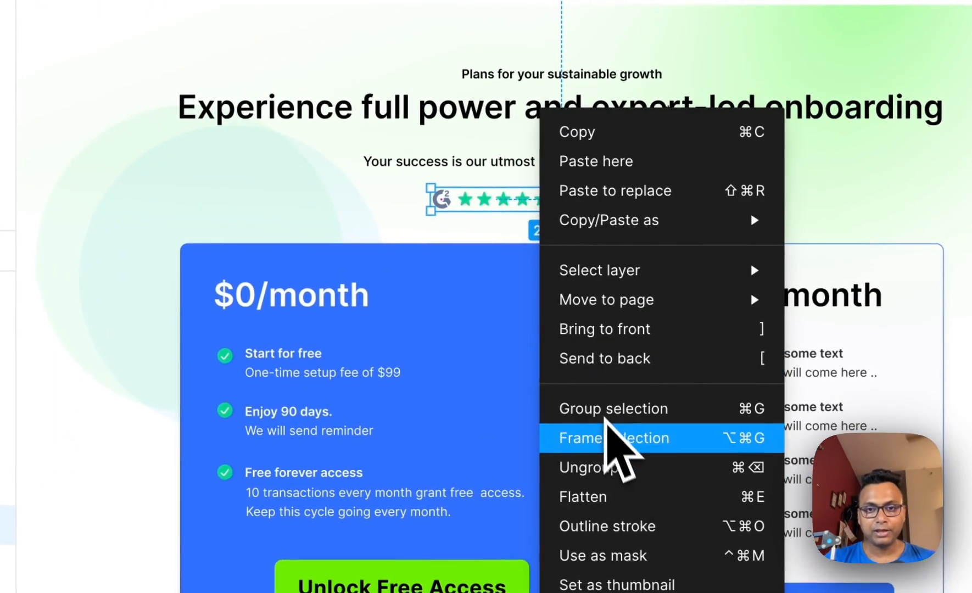
pyautogui.click(620, 468)
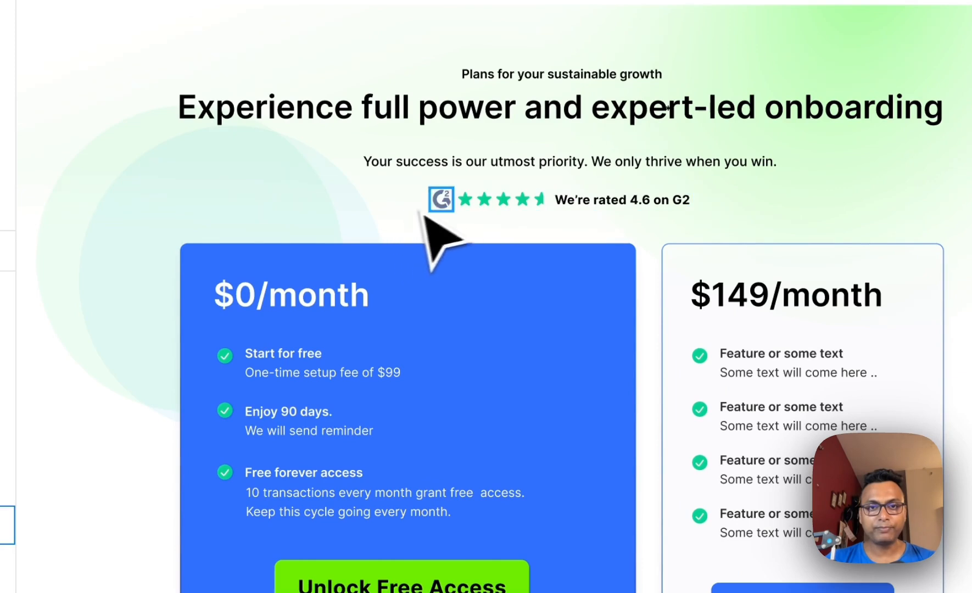
pyautogui.rightClick(489, 214)
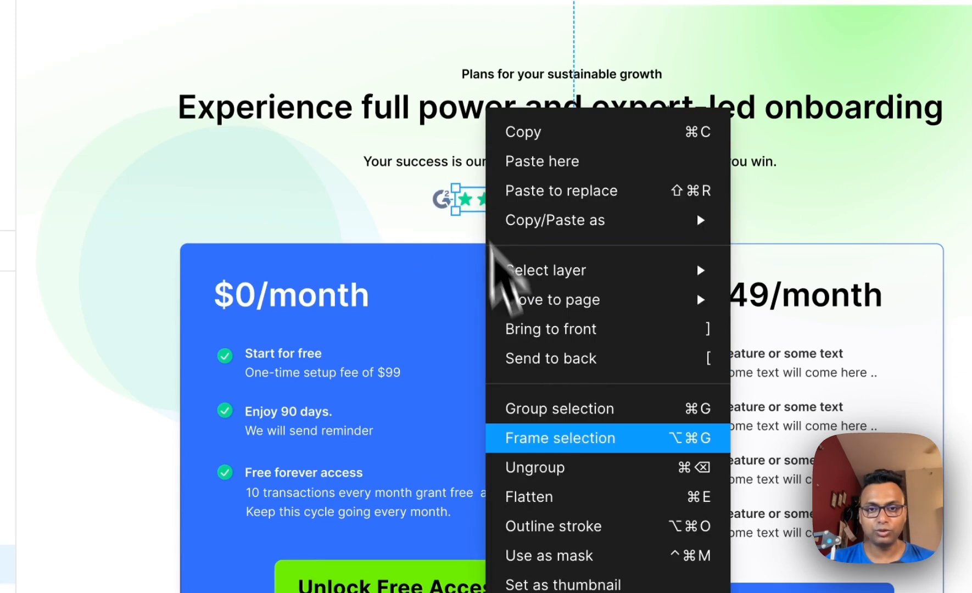
pyautogui.click(534, 467)
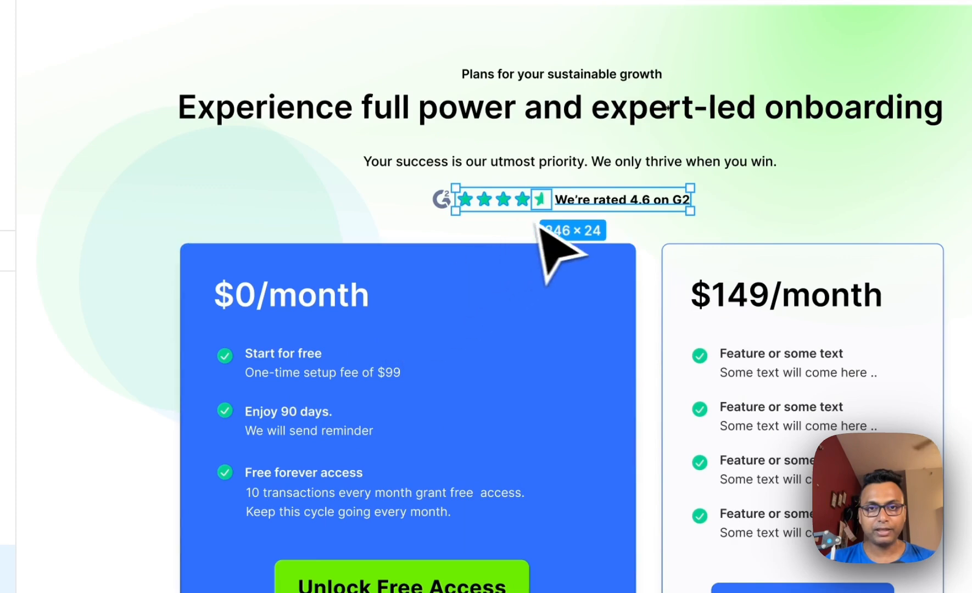
# Apply auto layout to the stars and rating text, and again to that frame together with the G2 logo
pyautogui.scroll(5, 504, 269)
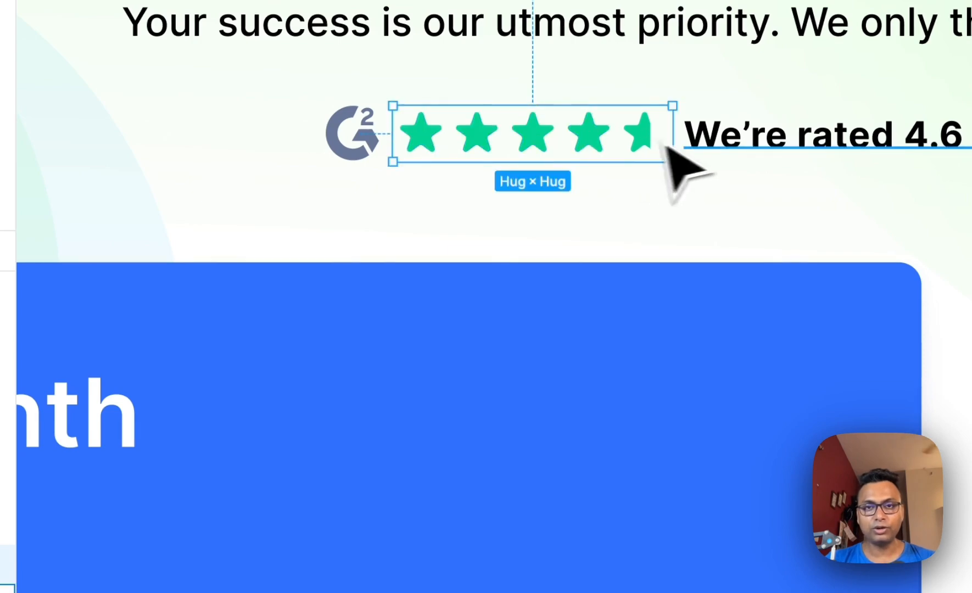
pyautogui.keyDown('shift'); pyautogui.click(780, 141); pyautogui.keyUp('shift')
pyautogui.hotkey('shift', 'a')
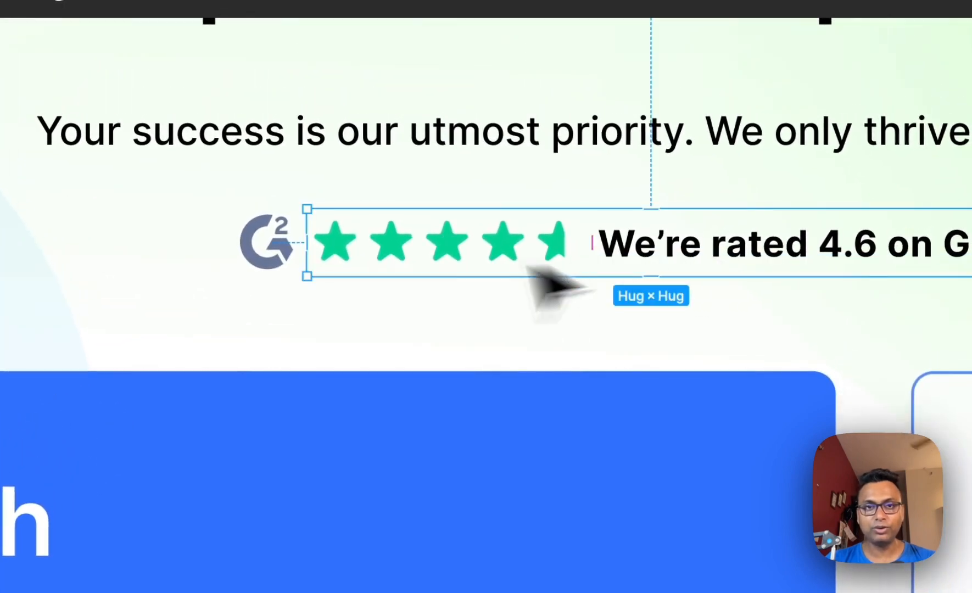
pyautogui.click(278, 260)
pyautogui.keyDown('shift'); pyautogui.click(381, 254); pyautogui.keyUp('shift')
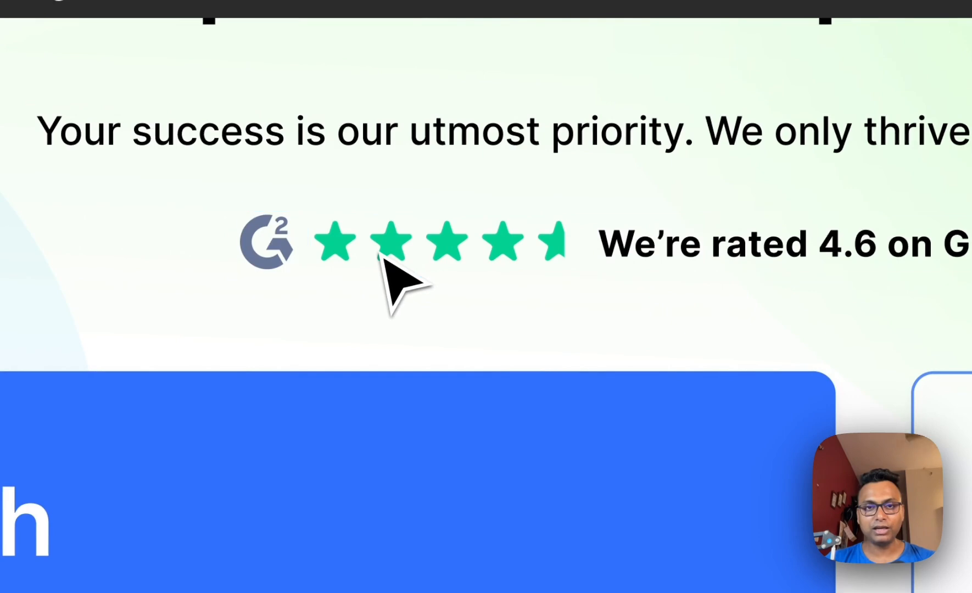
# Space the three hero texts and the rating row evenly with tidy up, and wrap them in one auto layout frame
pyautogui.scroll(-5, 380, 253)
pyautogui.scroll(3, 382, 257)
pyautogui.click(431, 235)
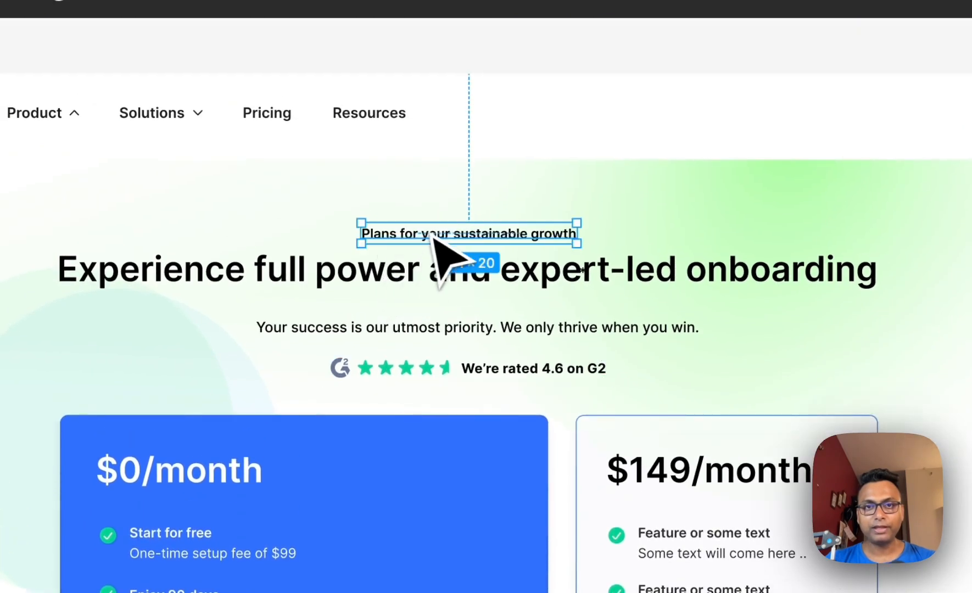
pyautogui.keyDown('shift'); pyautogui.click(432, 274); pyautogui.keyUp('shift')
pyautogui.keyDown('shift'); pyautogui.click(426, 327); pyautogui.keyUp('shift')
pyautogui.keyDown('shift'); pyautogui.click(426, 370); pyautogui.keyUp('shift')
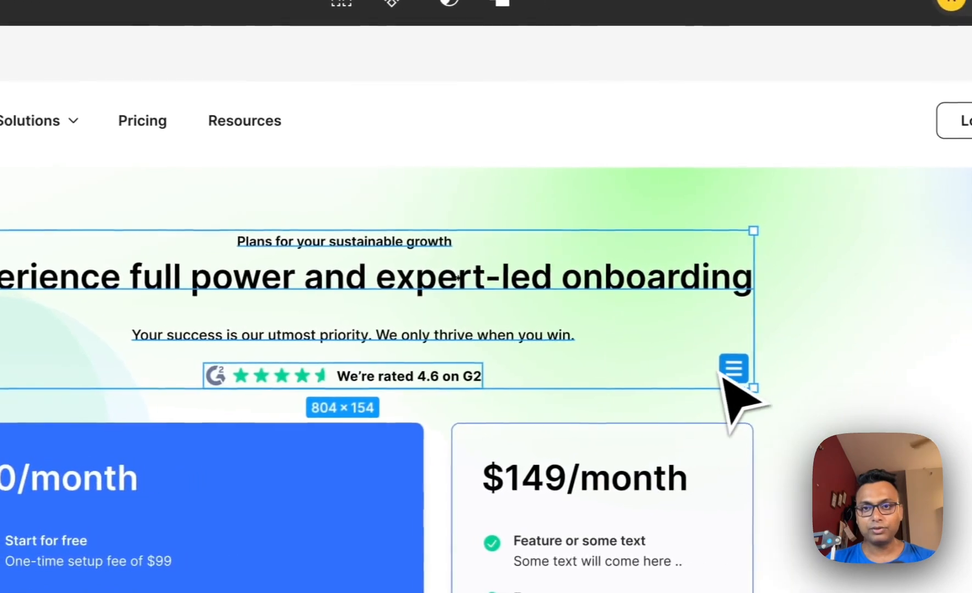
pyautogui.click(848, 367)
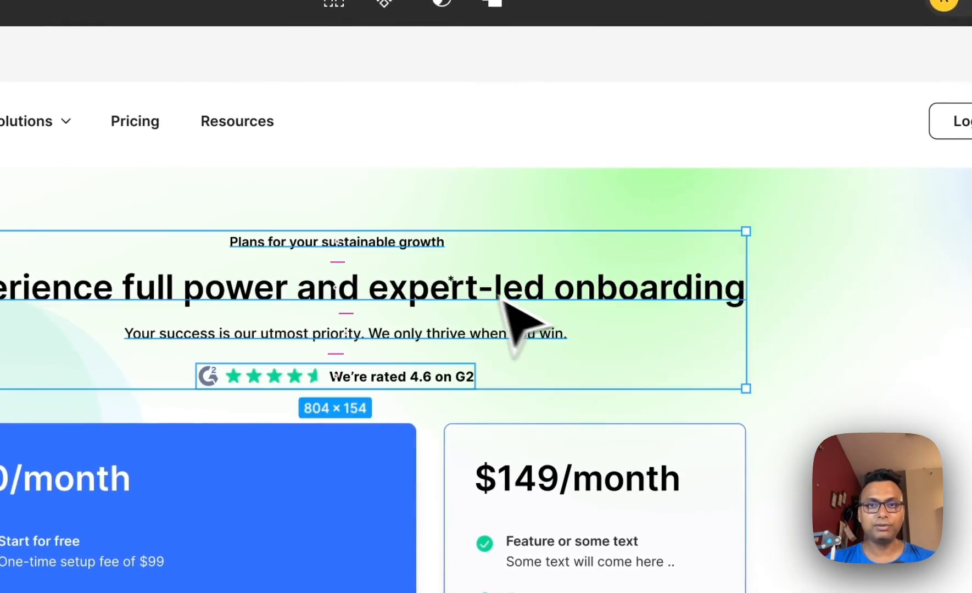
pyautogui.hotkey('shift', 'a')
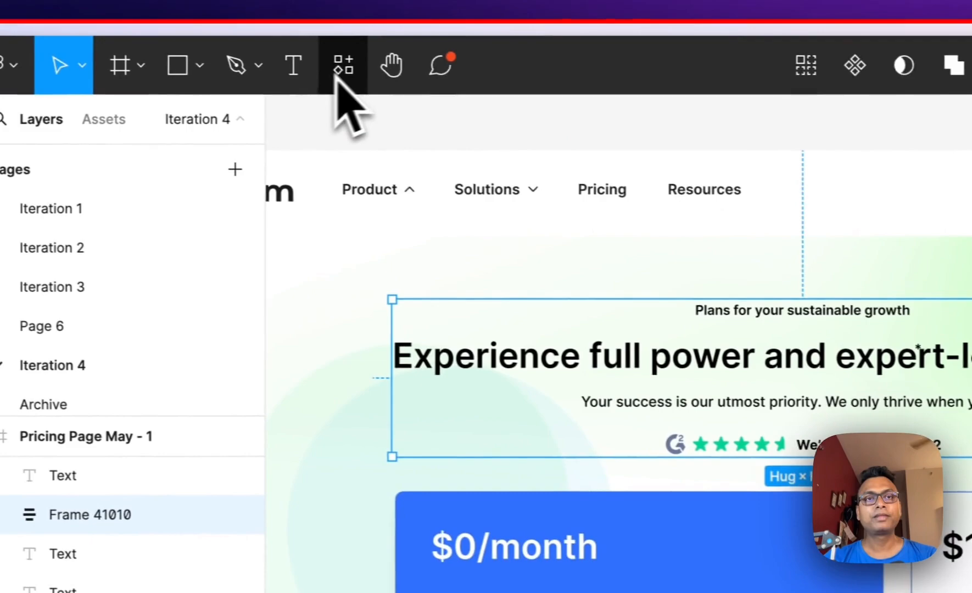
# Copy the hero text frame with the Figma to HTML with Framer plugin and paste it into the Framer project
pyautogui.click(361, 69)
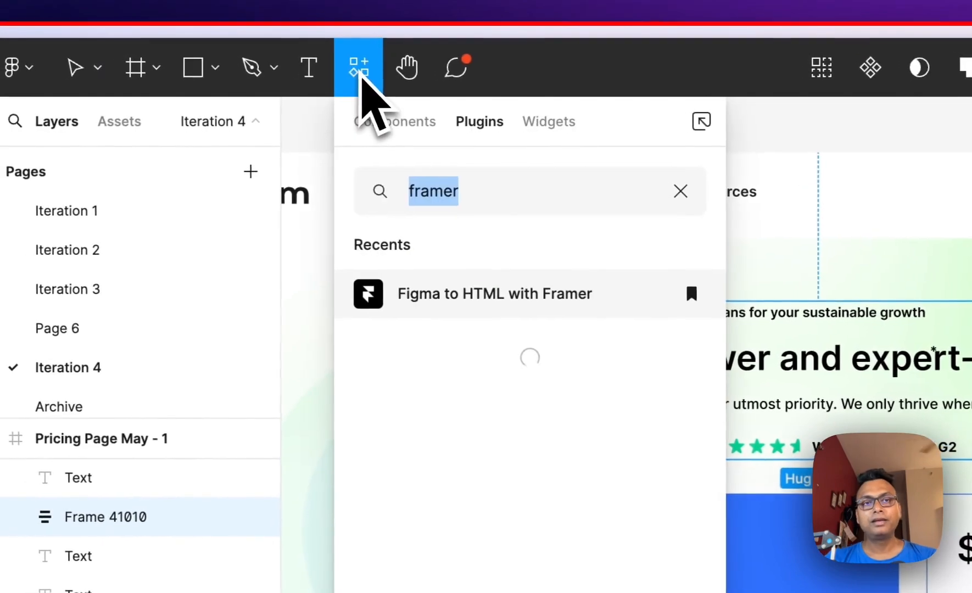
pyautogui.click(501, 277)
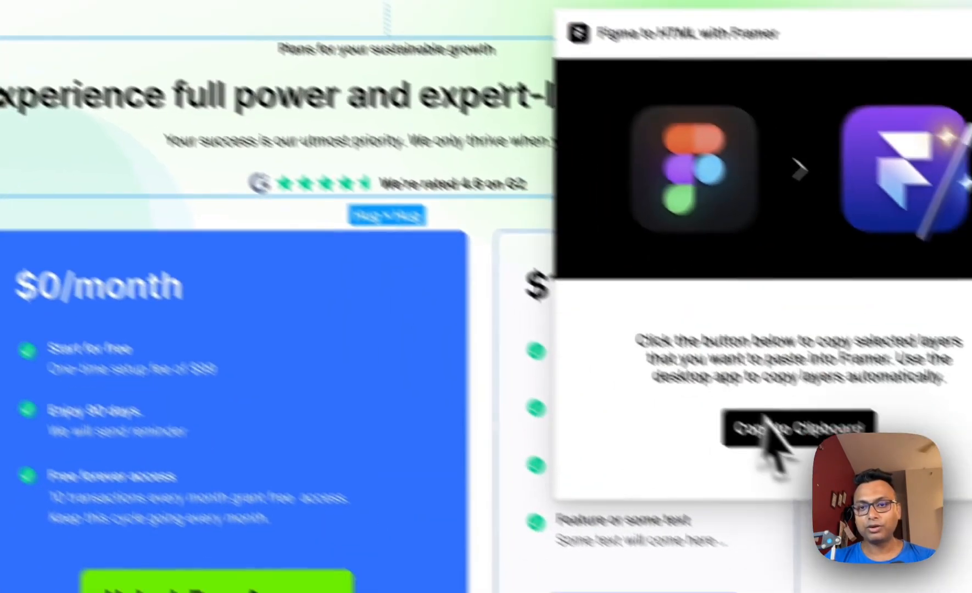
pyautogui.click(766, 437)
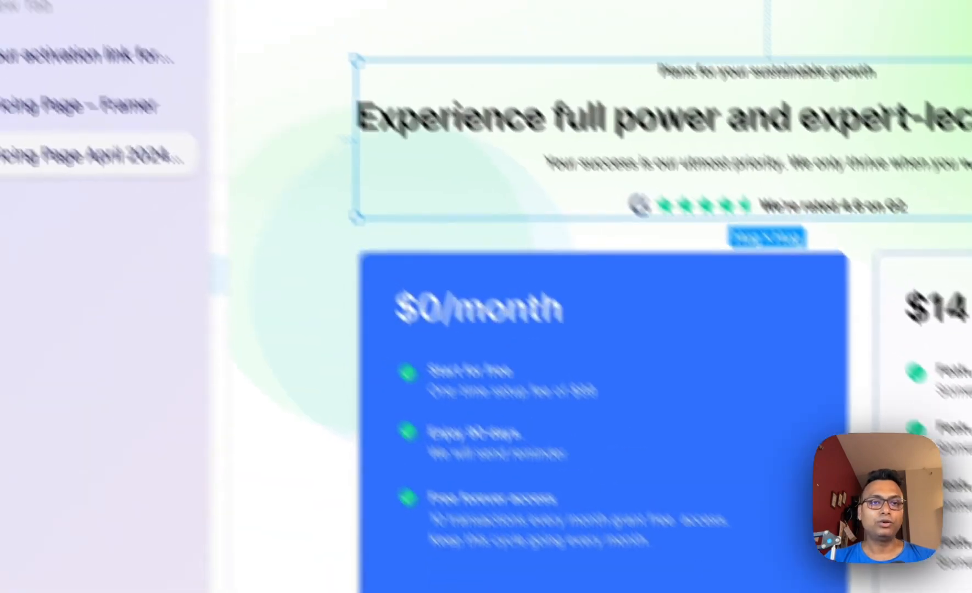
pyautogui.click(124, 204)
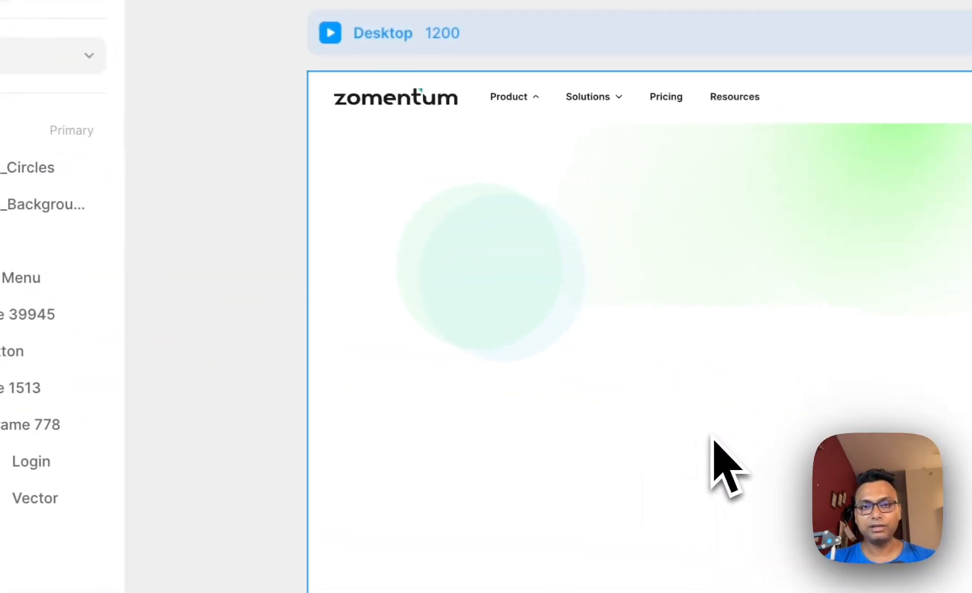
pyautogui.hotkey('ctrl', 'v')
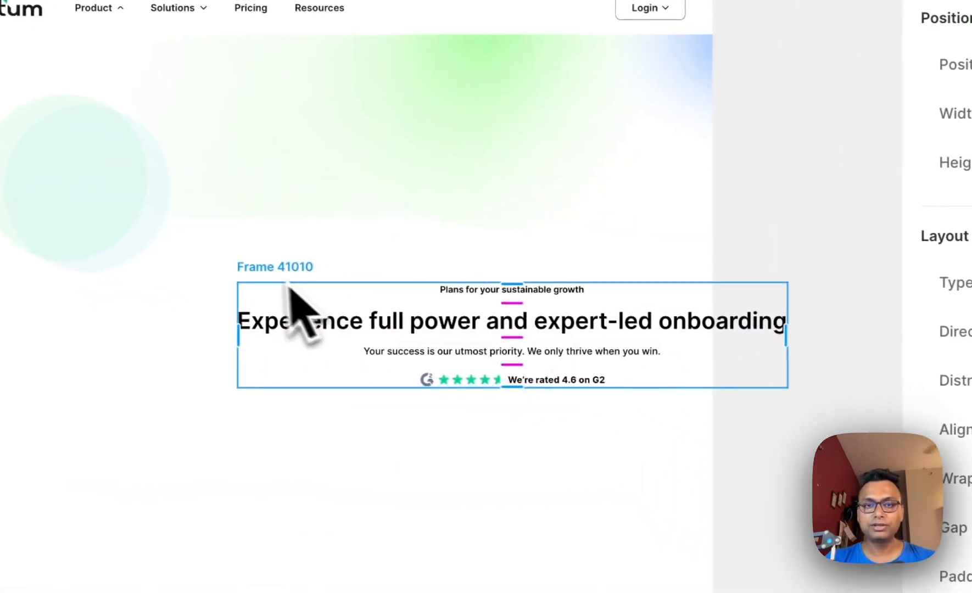
# Place Frame 41010 on the Desktop page, roughly centred over the gradient just below the Top Menu
pyautogui.moveTo(312, 301); pyautogui.dragTo(804, 241)
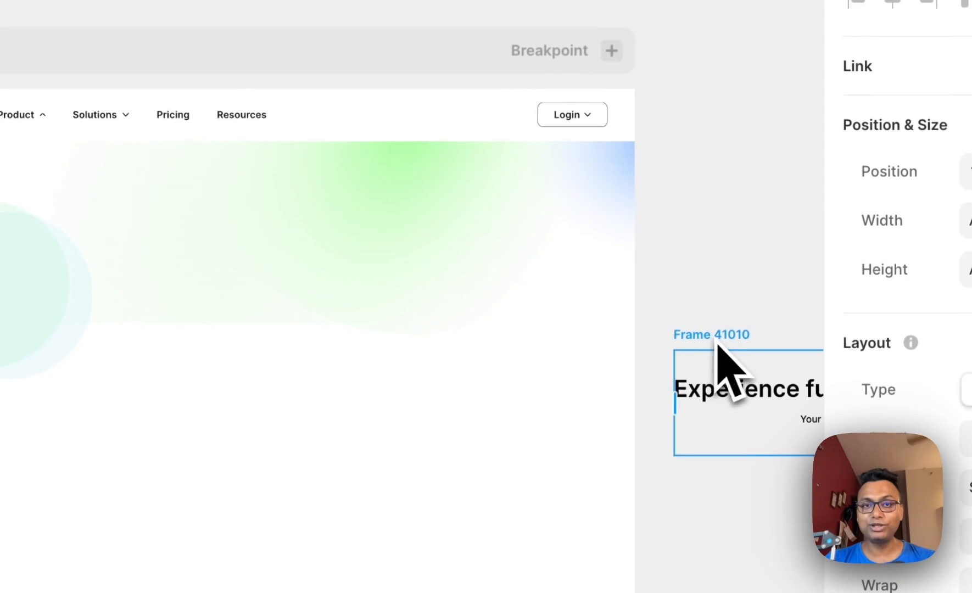
pyautogui.moveTo(717, 343); pyautogui.dragTo(453, 278)
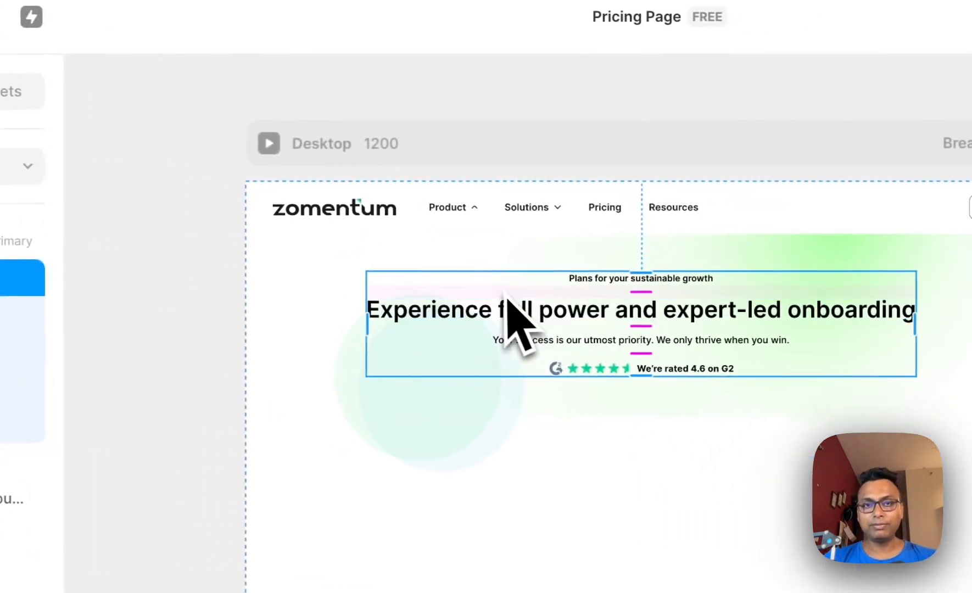
pyautogui.moveTo(506, 297); pyautogui.dragTo(450, 300)
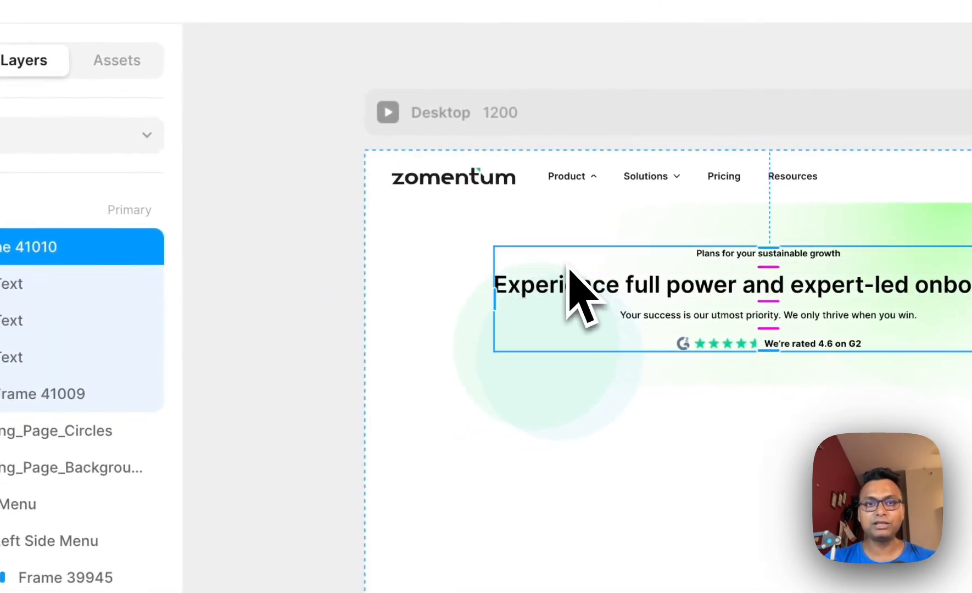
pyautogui.click(299, 348)
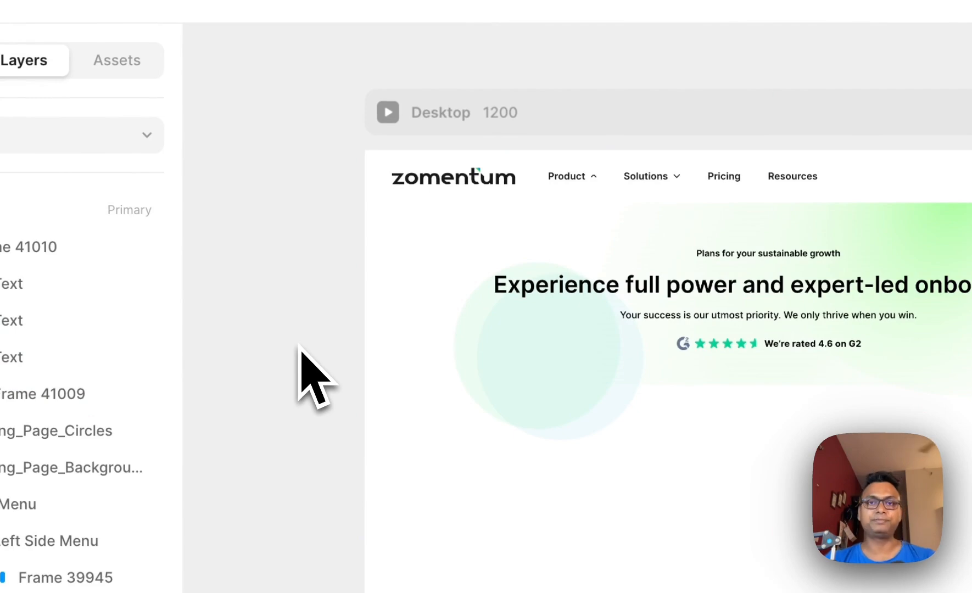
# Set the gap between the items in Frame 41010 to 8
pyautogui.click(616, 301)
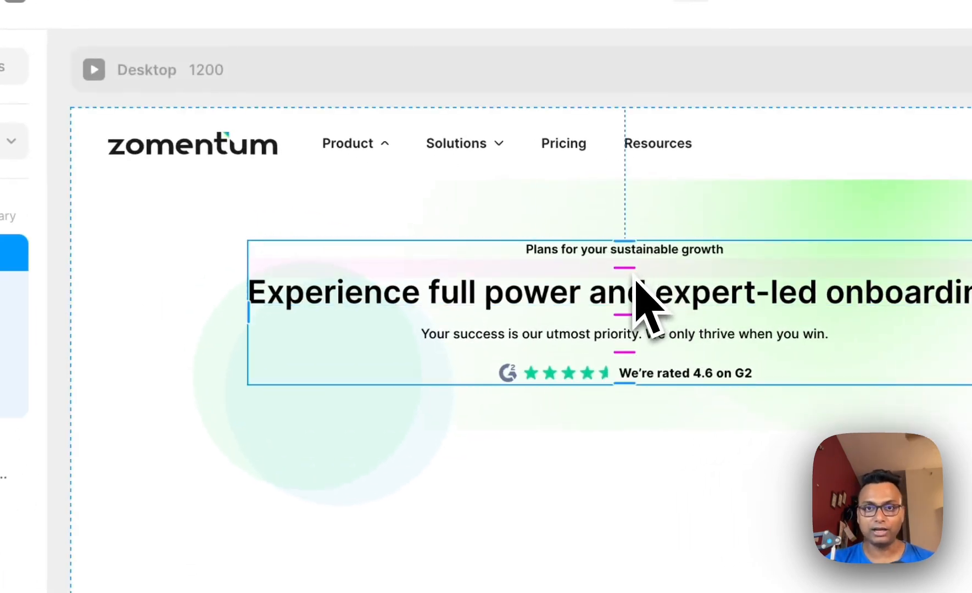
pyautogui.moveTo(632, 268); pyautogui.dragTo(633, 257)
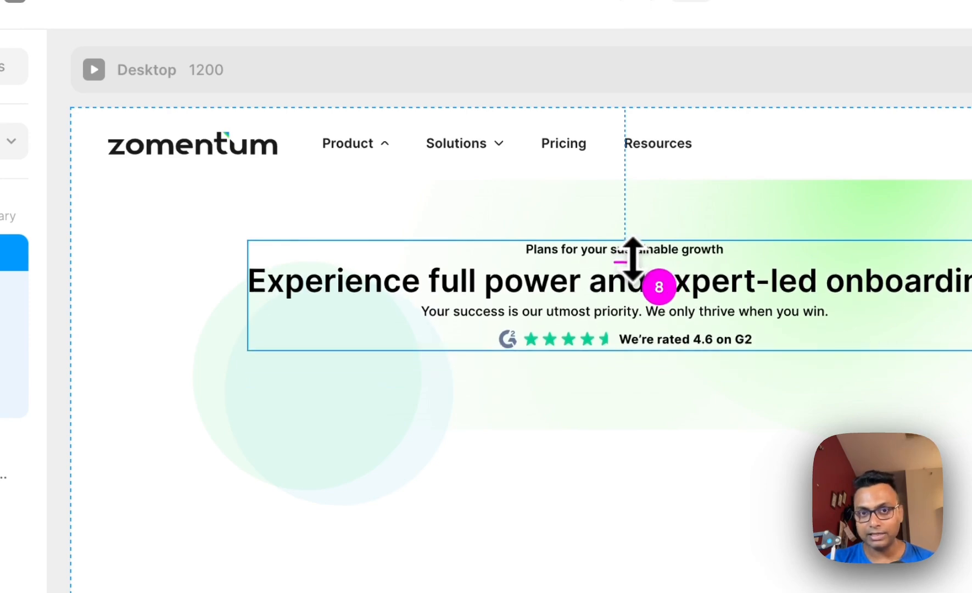
# Wrap the three Text layers of Frame 41010 in a new stack, leaving out the rating row Frame 41009
pyautogui.click(653, 320)
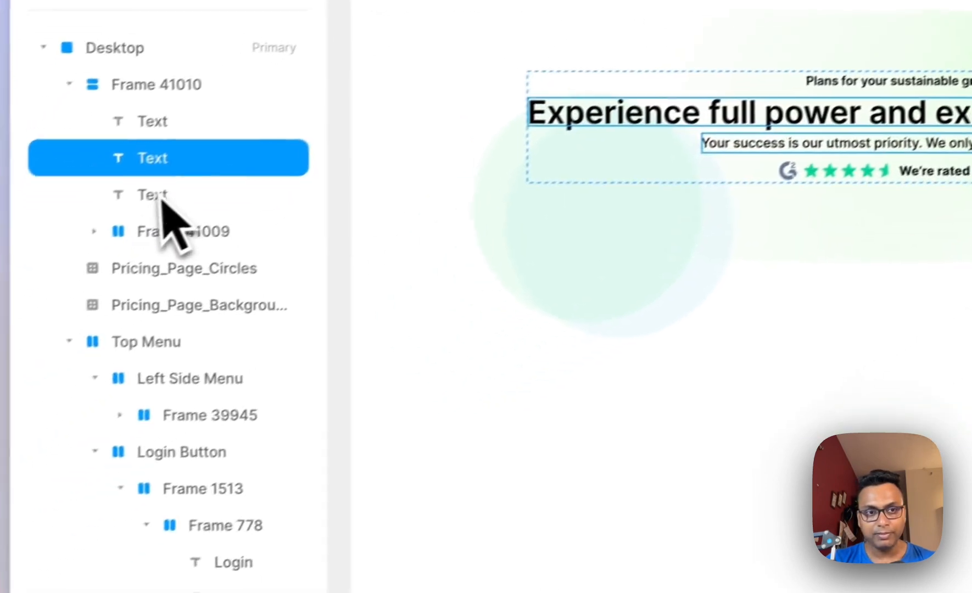
pyautogui.click(163, 198)
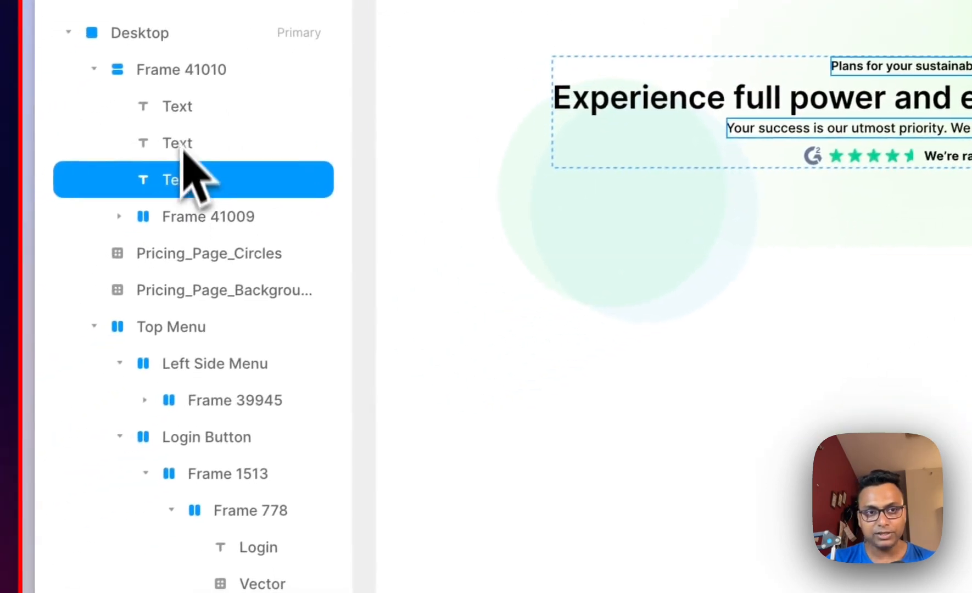
pyautogui.keyDown('shift'); pyautogui.click(189, 107); pyautogui.keyUp('shift')
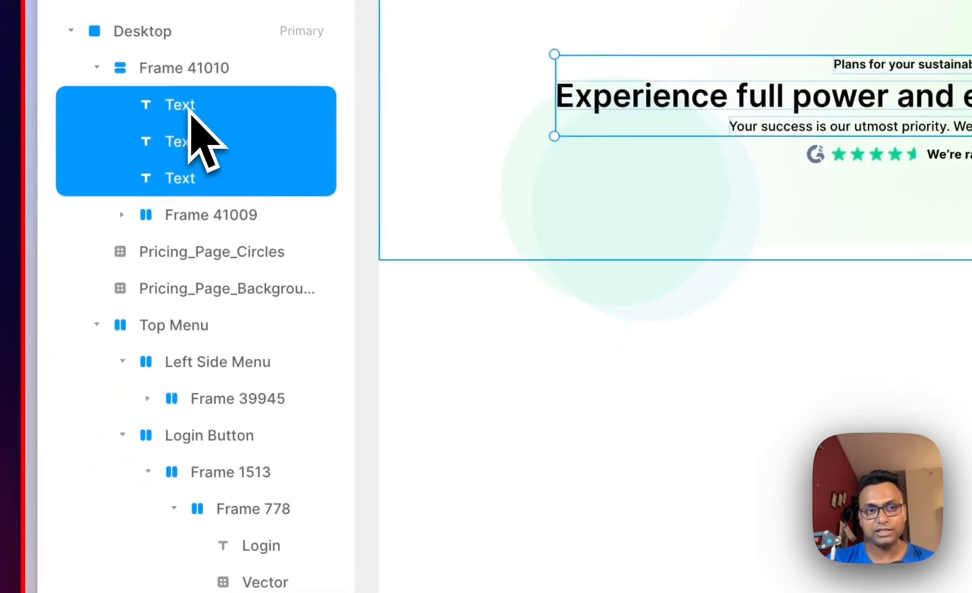
pyautogui.rightClick(190, 108)
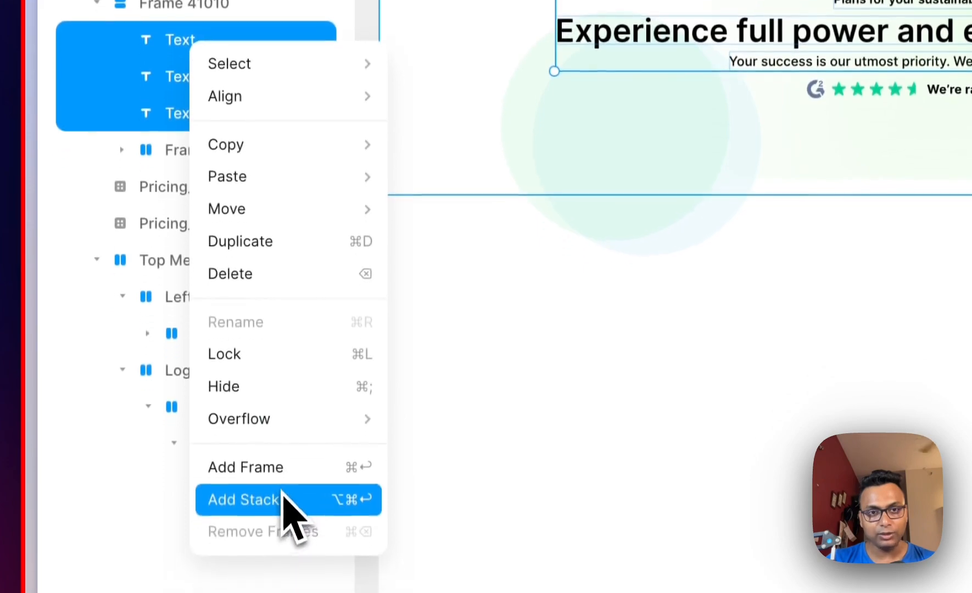
pyautogui.click(285, 564)
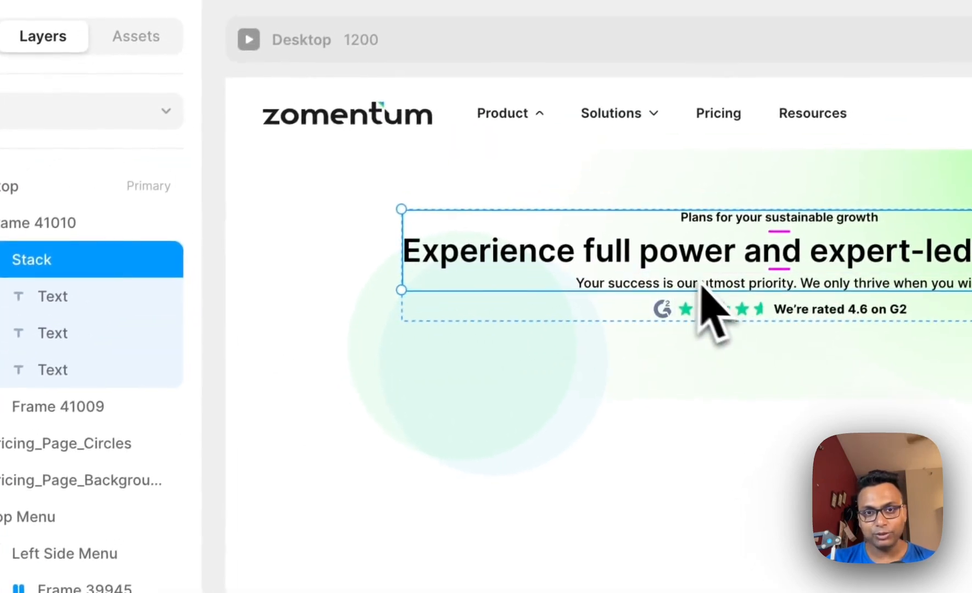
# Widen the gap in Frame 41010 between the text stack and the G2 rating row
pyautogui.click(736, 163)
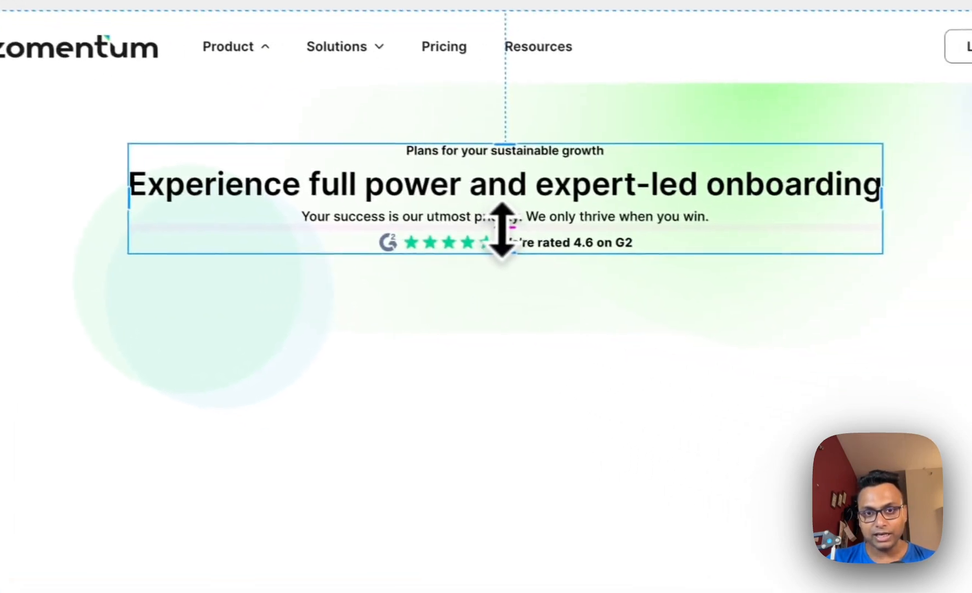
pyautogui.moveTo(776, 297); pyautogui.dragTo(776, 309)
pyautogui.moveTo(488, 237); pyautogui.dragTo(488, 233)
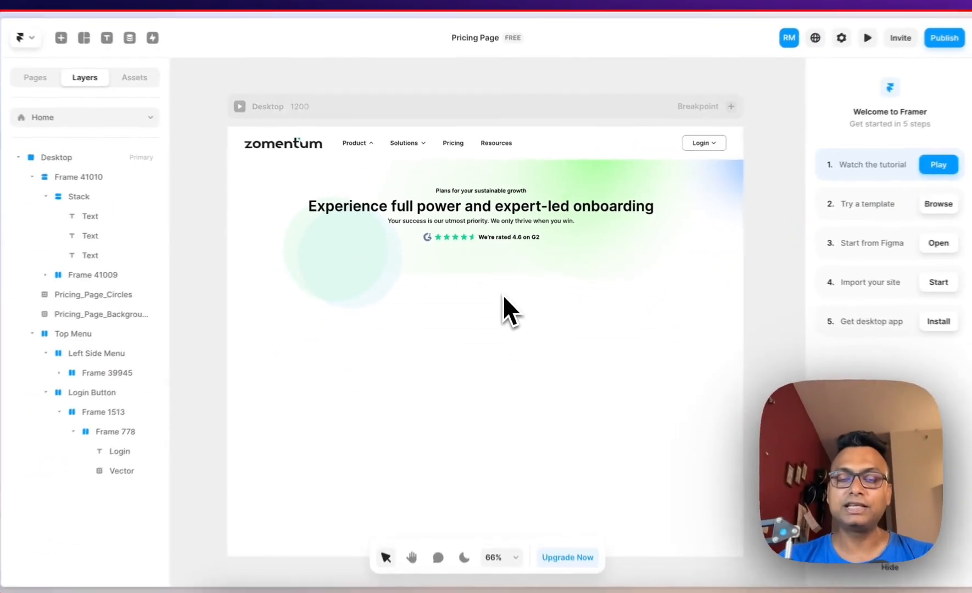
# Switch to the Figma design and copy the $0/month and $149/month pricing cards with the Figma to HTML with Framer plugin
pyautogui.moveTo(47, 304)
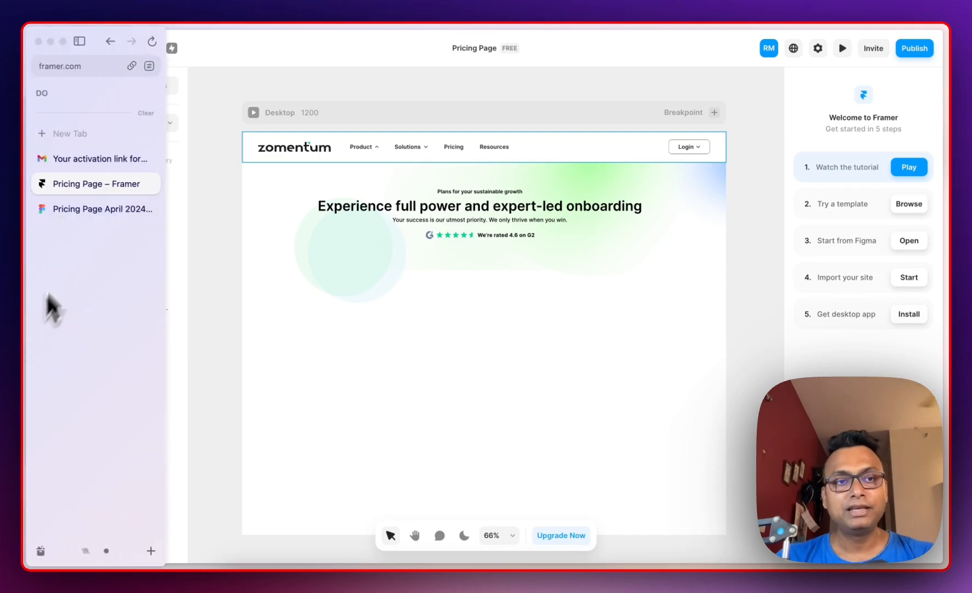
pyautogui.click(98, 211)
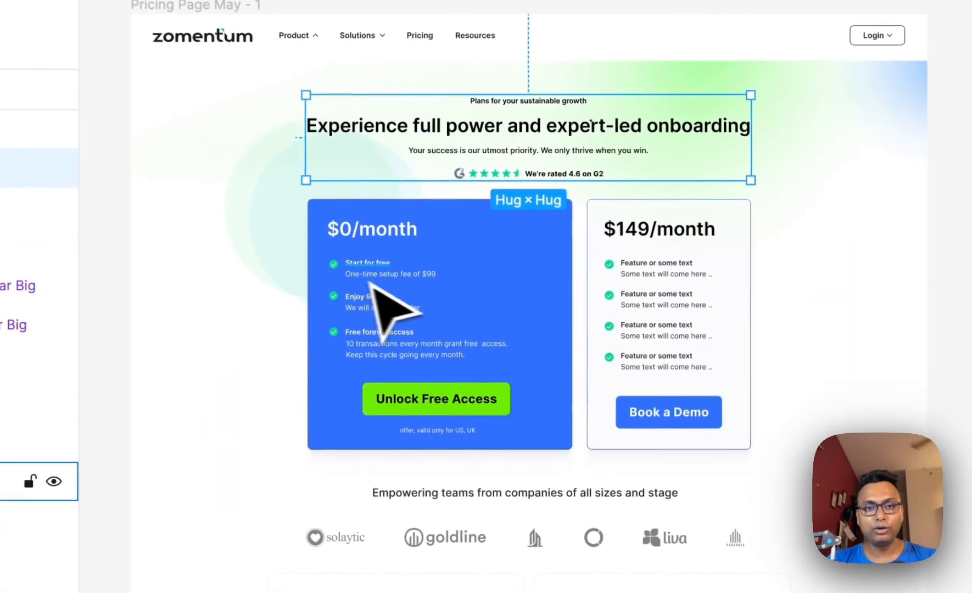
pyautogui.click(274, 208)
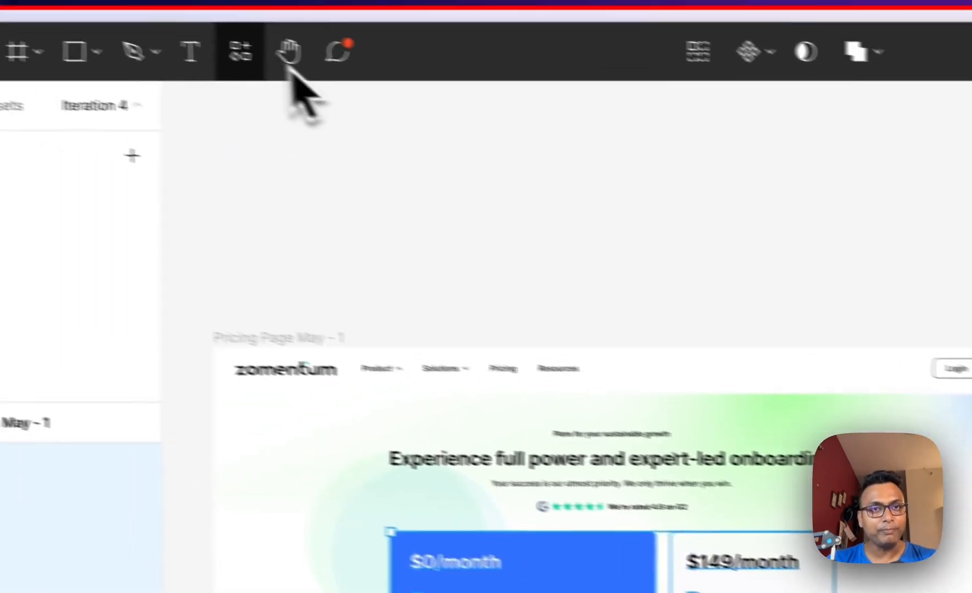
pyautogui.click(242, 52)
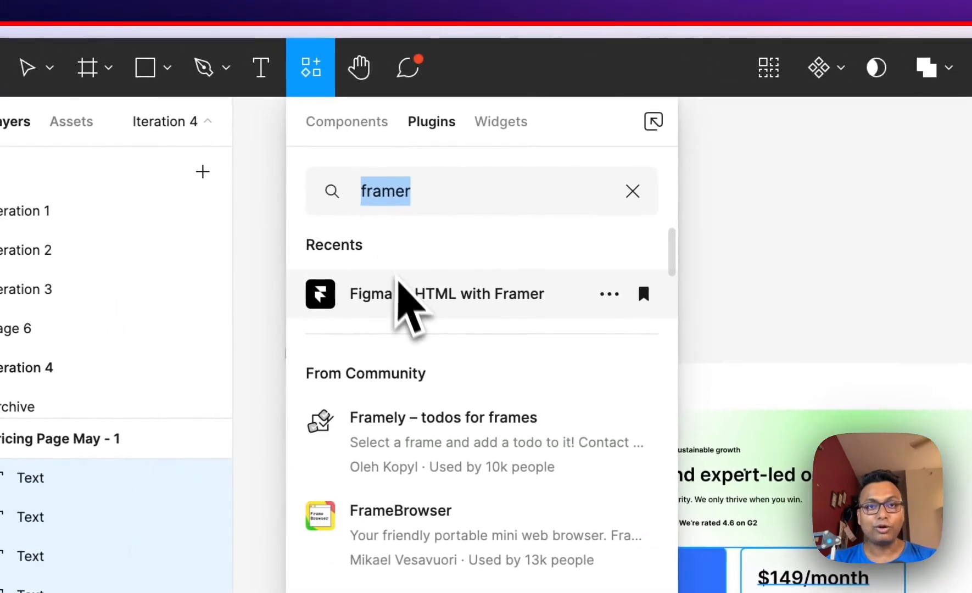
pyautogui.click(399, 282)
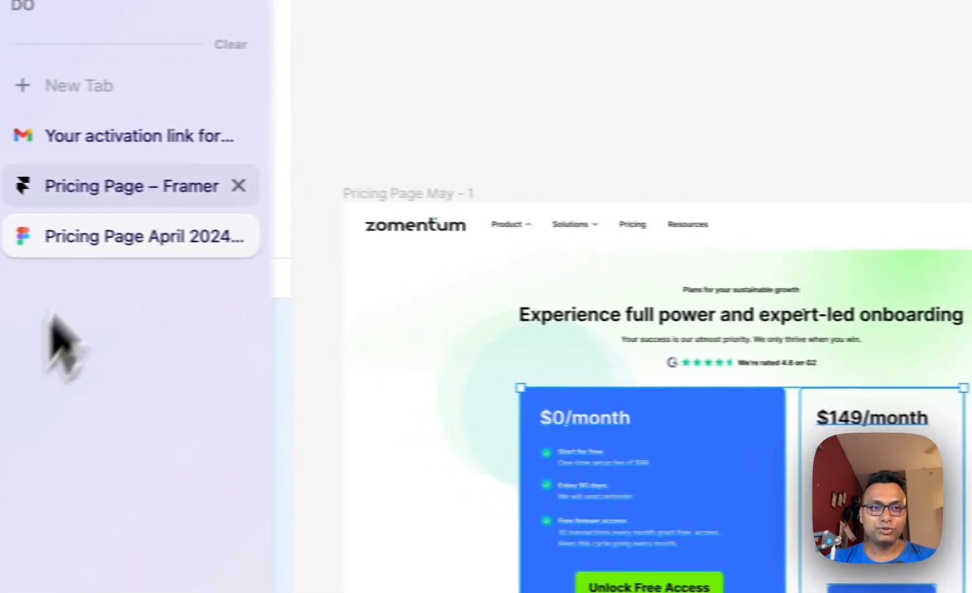
# Back in Framer, paste the pricing cards and place them on the Desktop page just below the hero texts and G2 rating
pyautogui.click(157, 184)
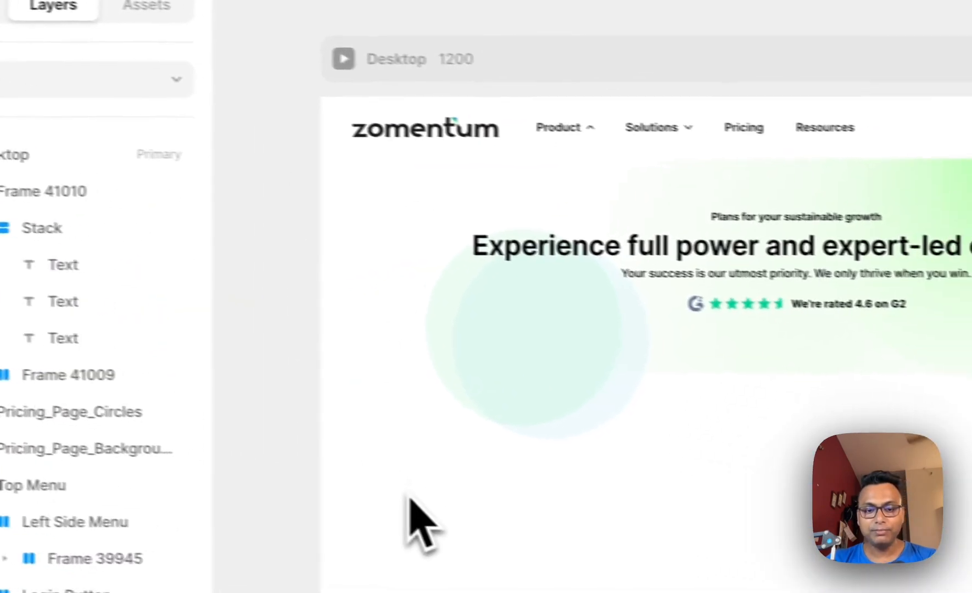
pyautogui.press('super+v')
pyautogui.moveTo(679, 243); pyautogui.dragTo(709, 389)
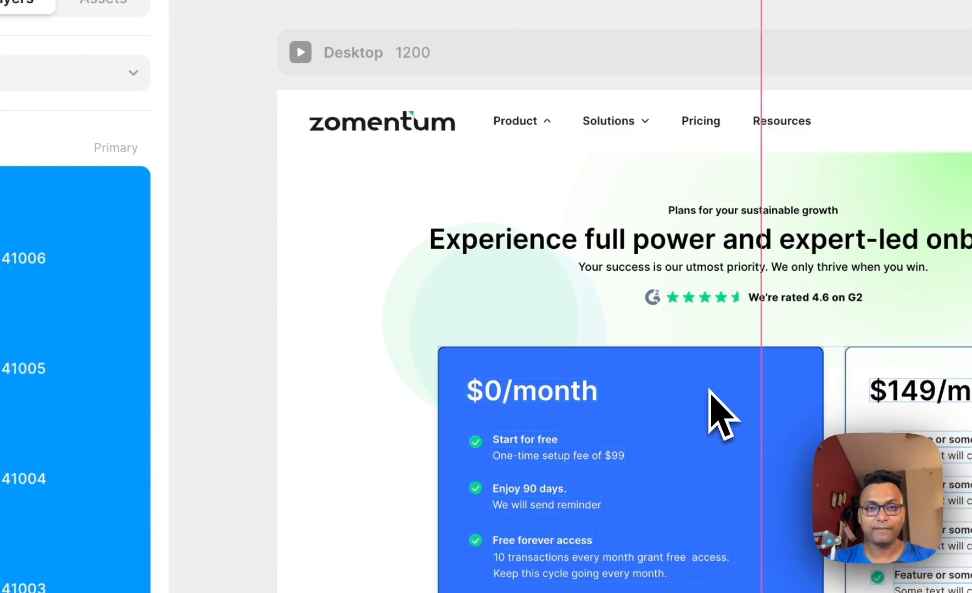
pyautogui.click(265, 462)
# Add a Tablet breakpoint, 810 wide, to the Desktop page
pyautogui.scroll(-2, 265, 461)
pyautogui.hscroll(-2, 265, 461)
pyautogui.scroll(-1, 265, 462)
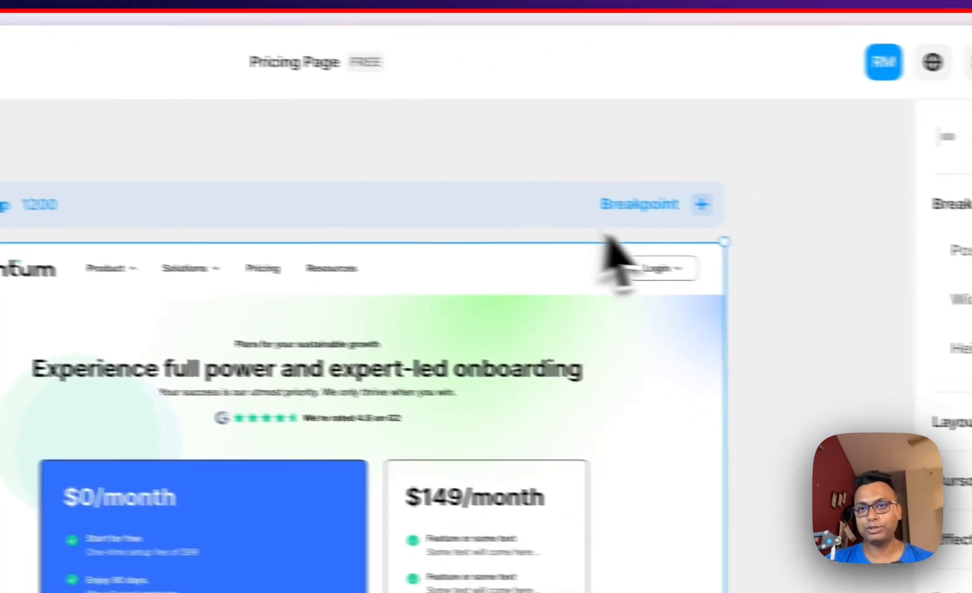
pyautogui.click(701, 204)
pyautogui.click(656, 247)
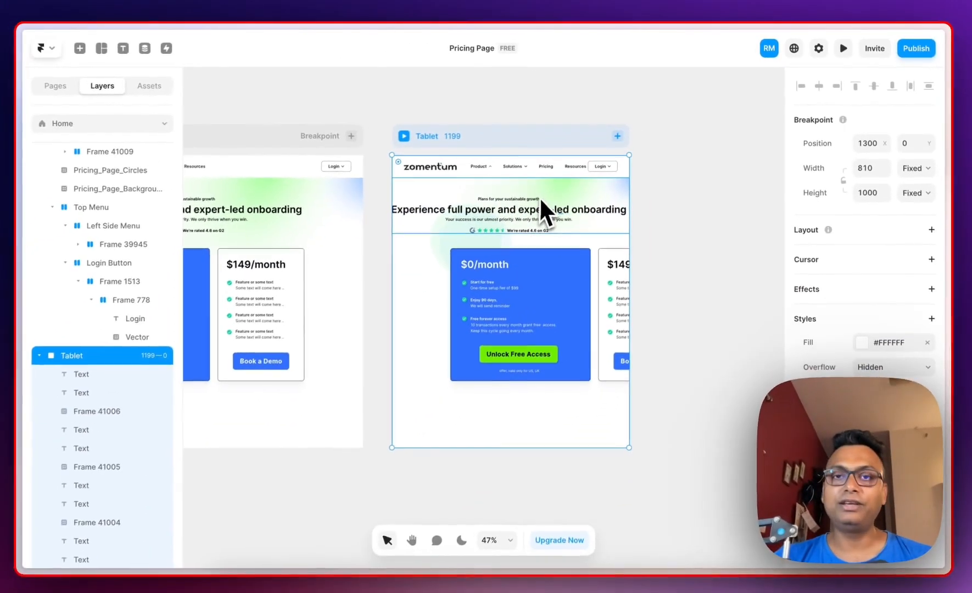
# Compare how the gradient background, hero texts and pricing cards are laid out on the Tablet and Desktop breakpoints
pyautogui.hscroll(-2, 541, 200)
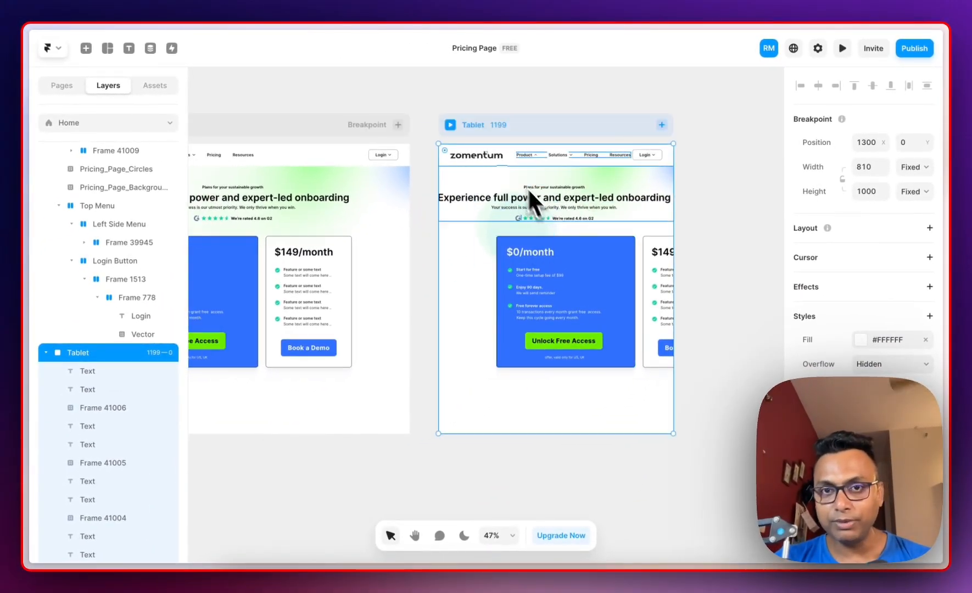
pyautogui.hscroll(-3, 506, 182)
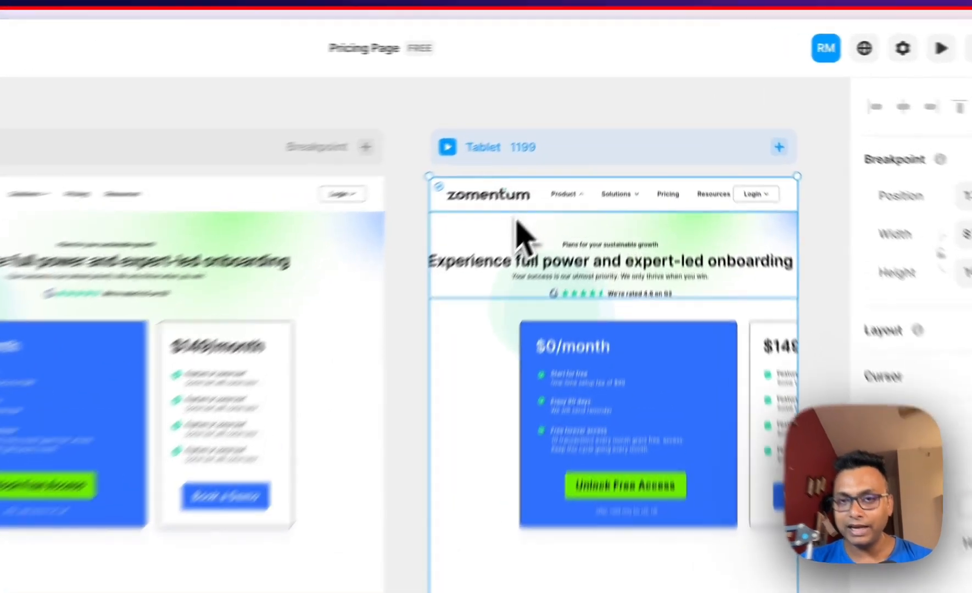
pyautogui.click(571, 156)
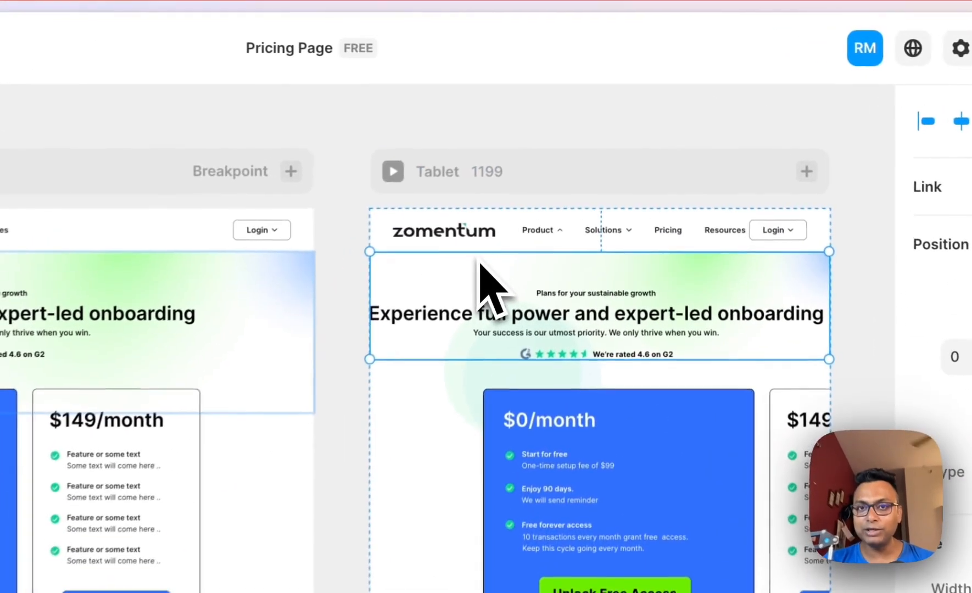
pyautogui.hscroll(2, 567, 159)
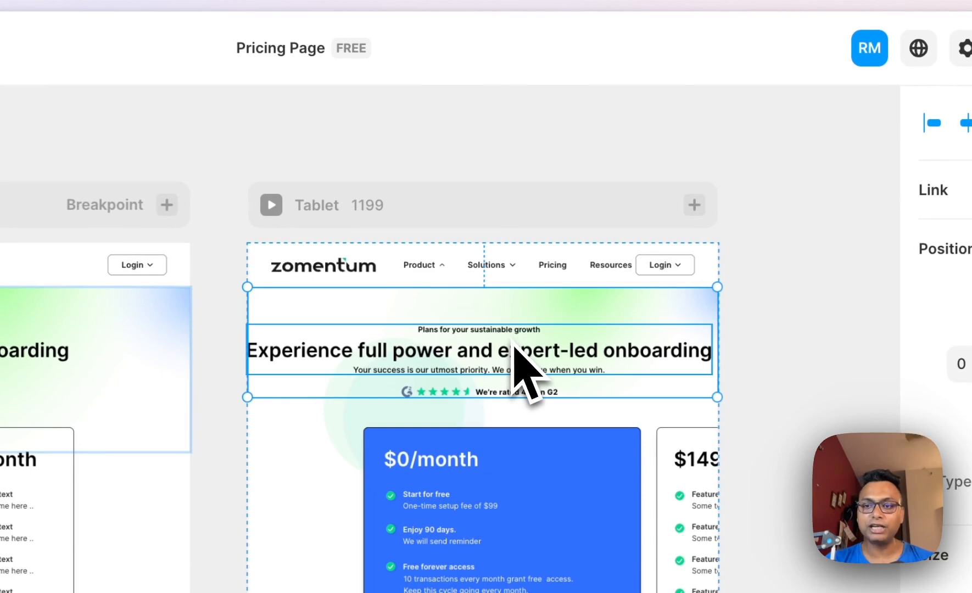
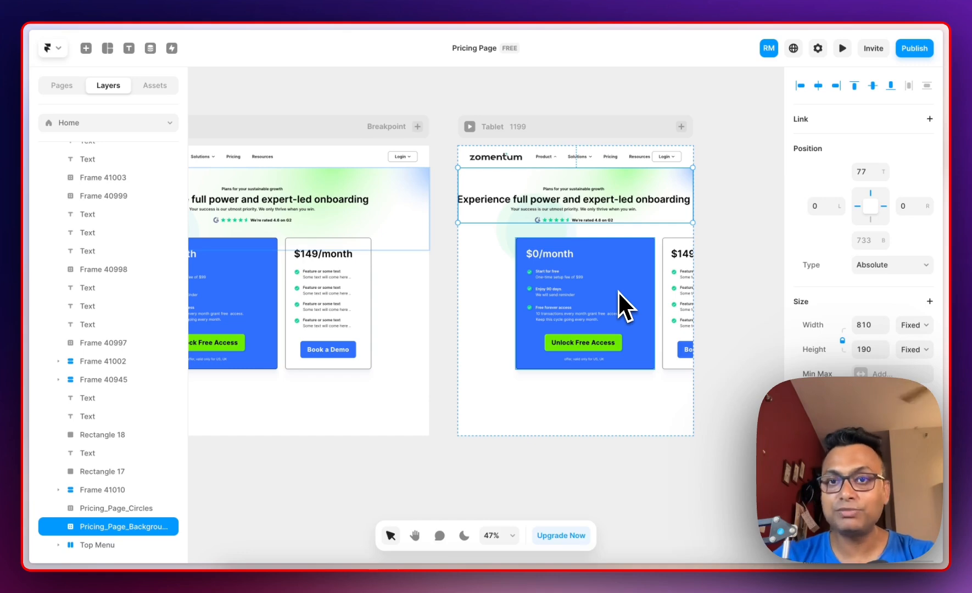
pyautogui.hscroll(-3, 494, 287)
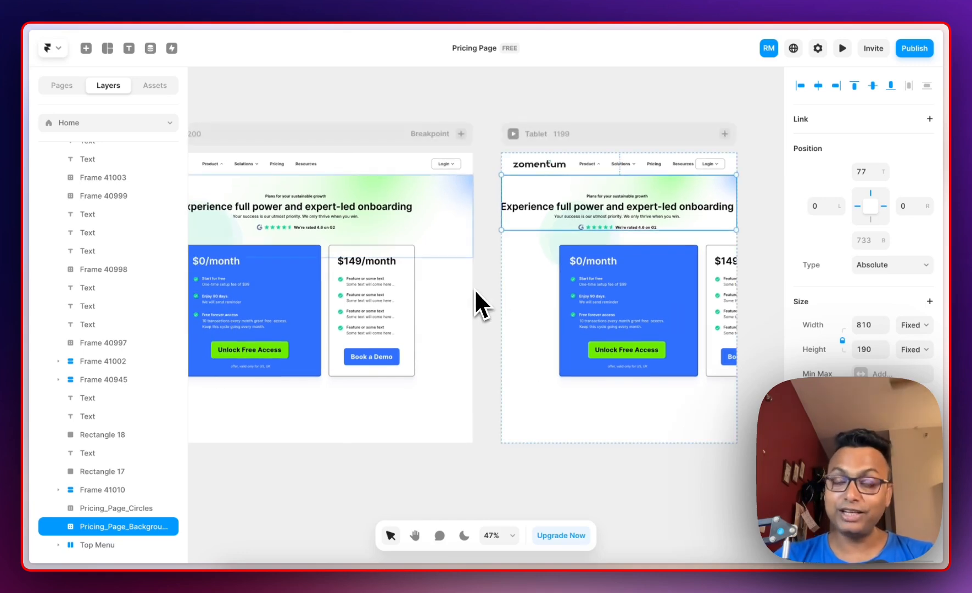
pyautogui.hscroll(-2, 475, 288)
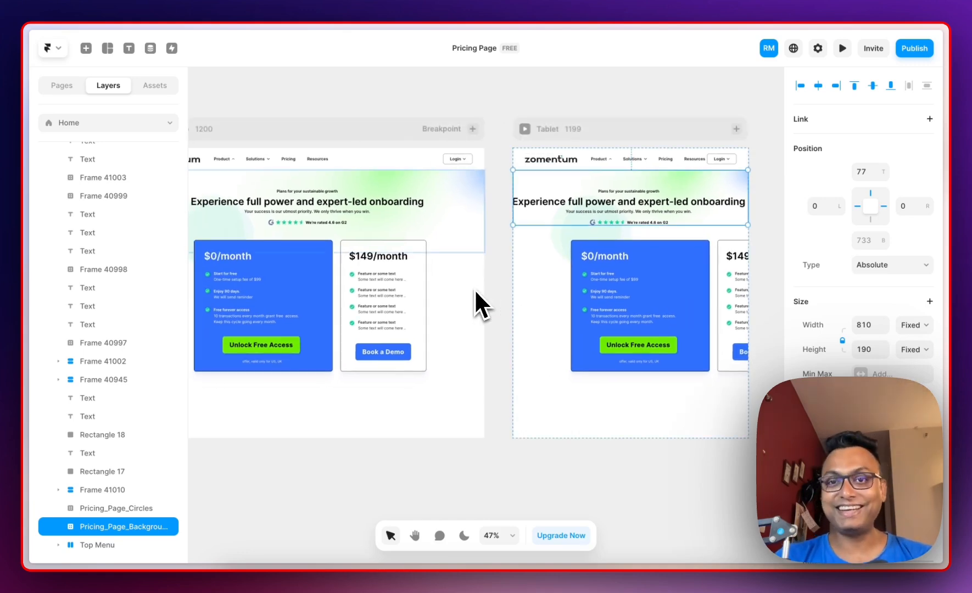
pyautogui.click(469, 204)
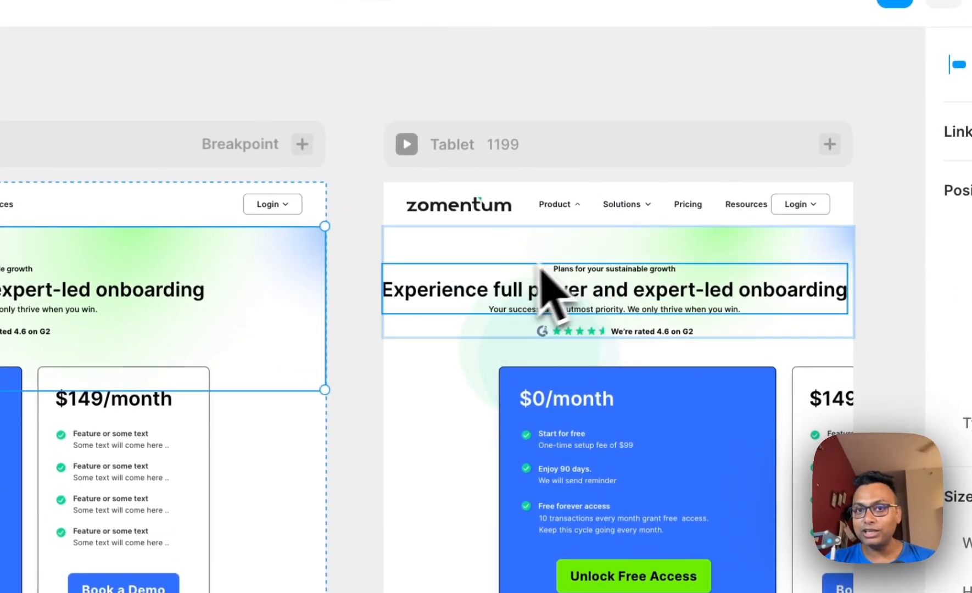
pyautogui.moveTo(473, 384); pyautogui.dragTo(448, 355)
pyautogui.moveTo(595, 399); pyautogui.dragTo(556, 371)
pyautogui.click(358, 372)
# Add a Phone breakpoint, 390 wide
pyautogui.hscroll(3, 359, 372)
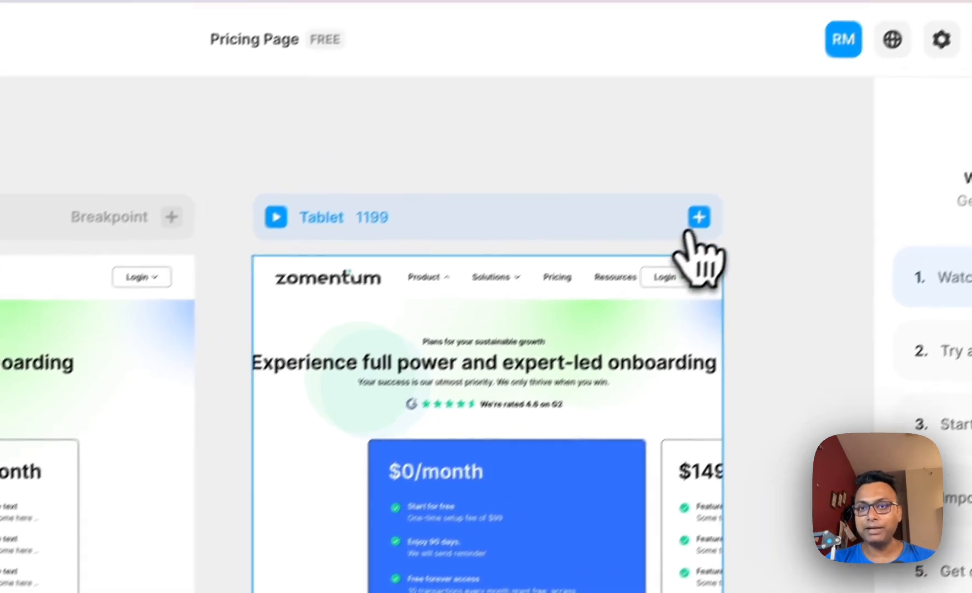
pyautogui.click(750, 166)
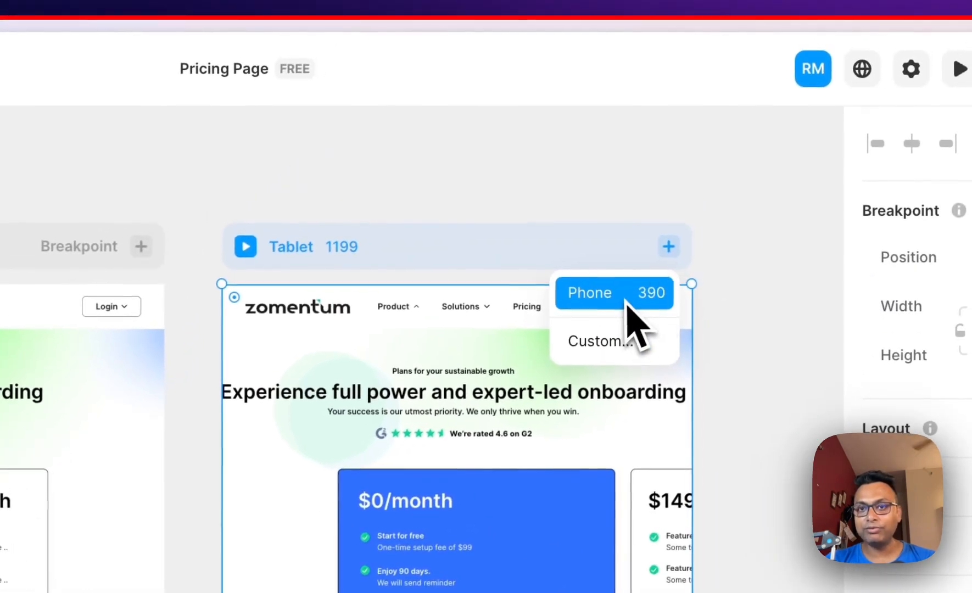
pyautogui.click(627, 296)
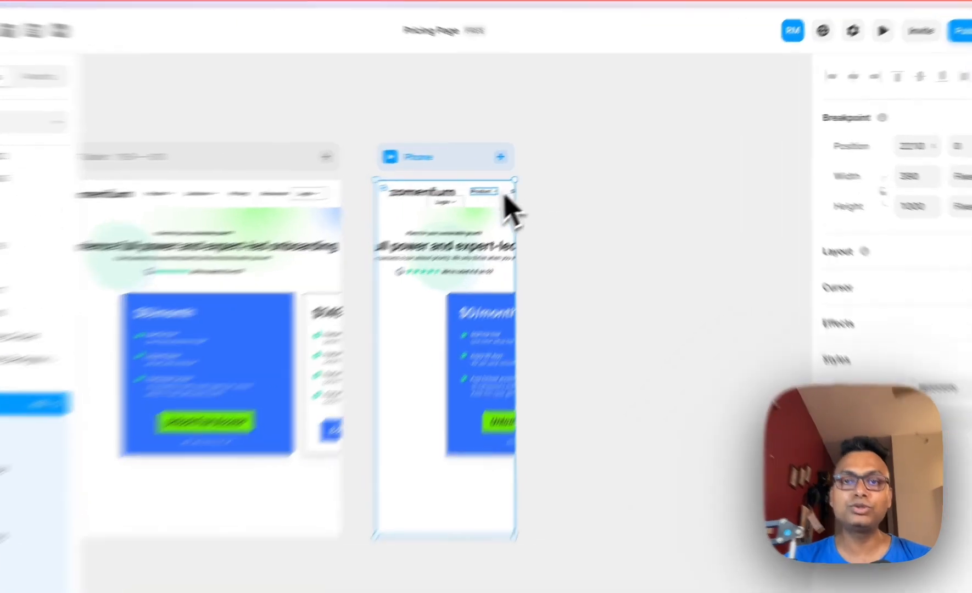
# Hide the navigation links (Frame 1511) in the Phone breakpoint's Top Menu, leaving only the logo and Login button
pyautogui.click(526, 181)
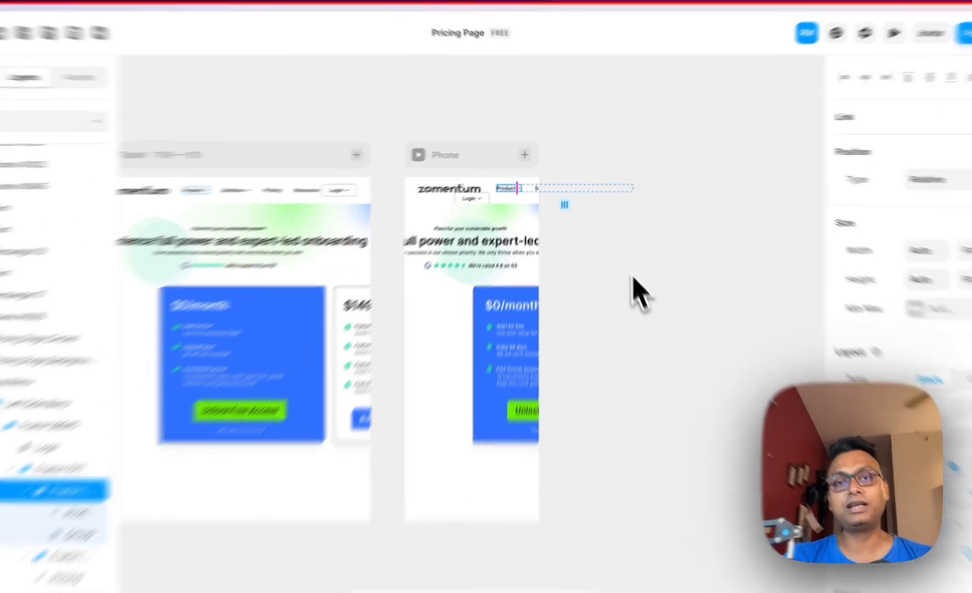
pyautogui.click(617, 256)
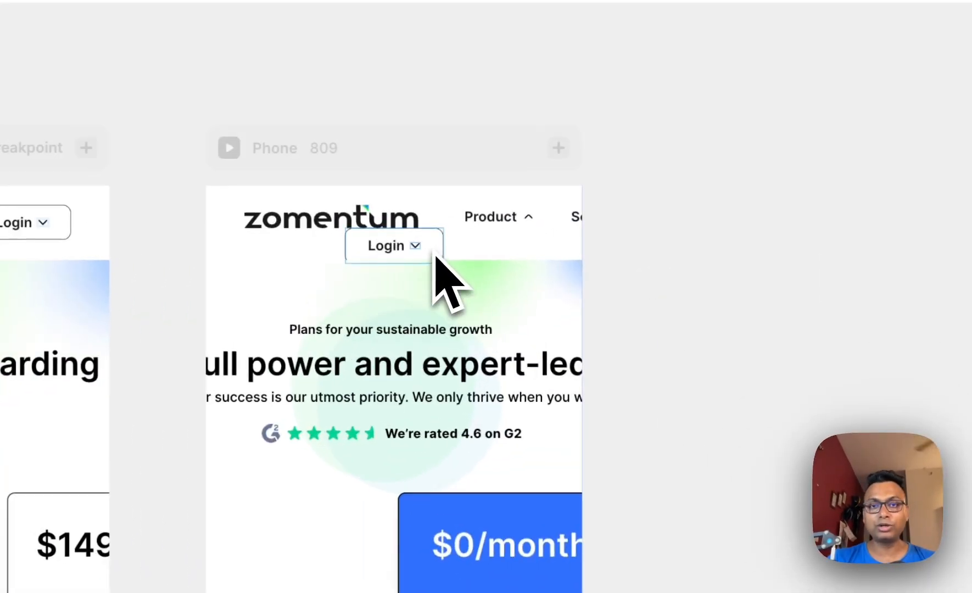
pyautogui.doubleClick(436, 254)
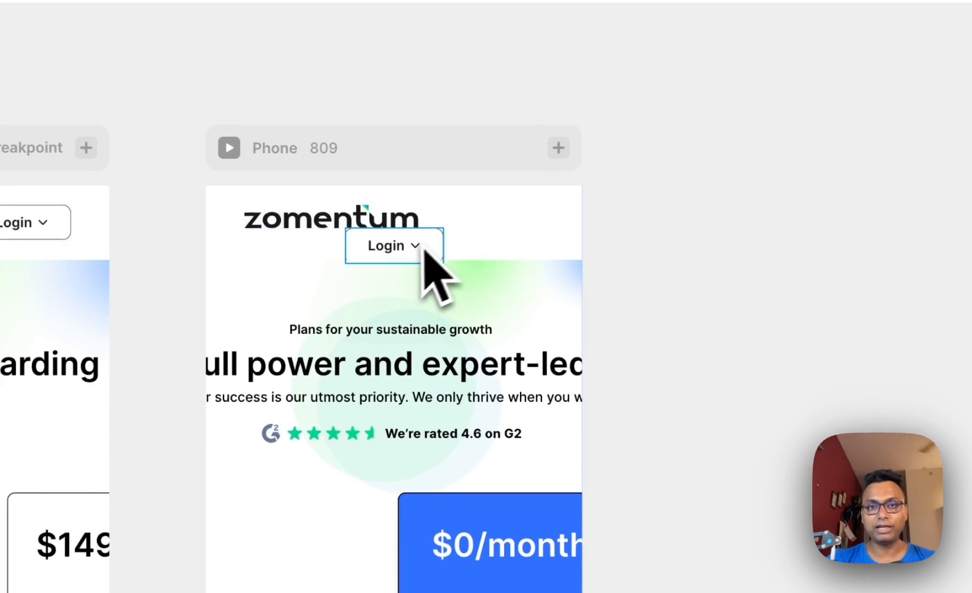
# Try to move the Login button away from the logo in the Phone breakpoint's Top Menu
pyautogui.moveTo(421, 246); pyautogui.dragTo(523, 241)
pyautogui.moveTo(425, 258); pyautogui.dragTo(428, 271)
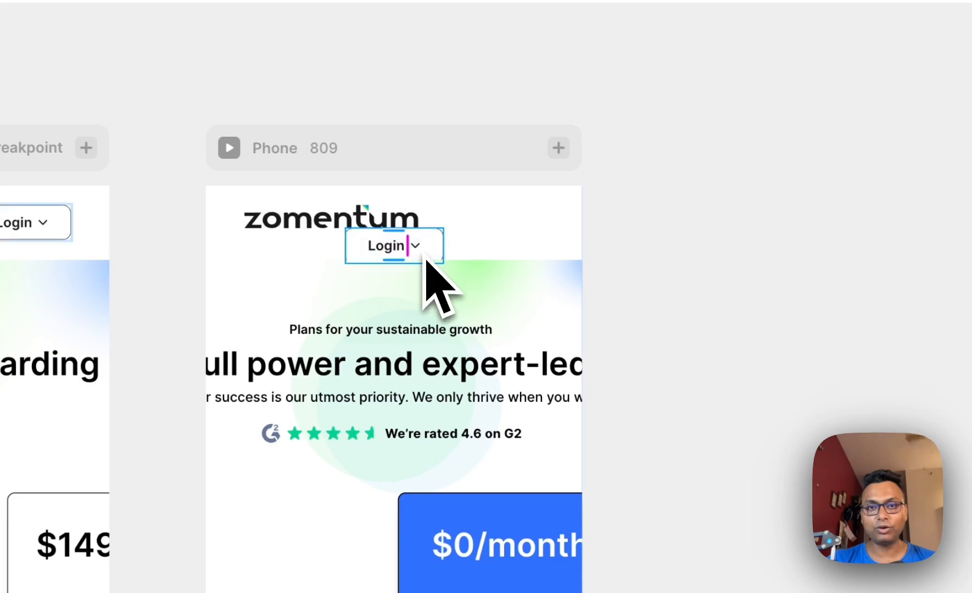
pyautogui.click(302, 246)
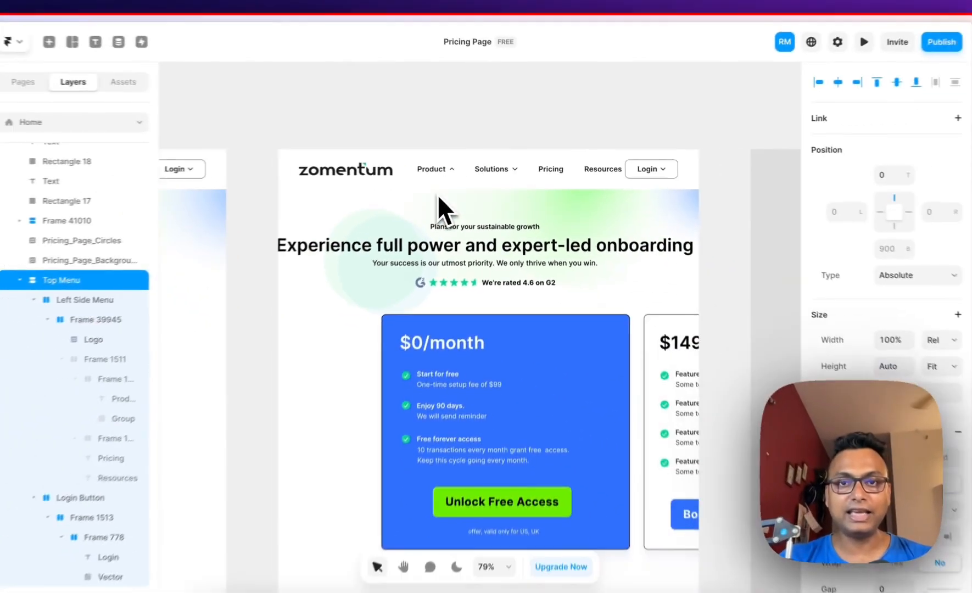
# Wrap the gradient background image of the Tablet breakpoint in a new stack and select the image inside it
pyautogui.hscroll(-8, 444, 234)
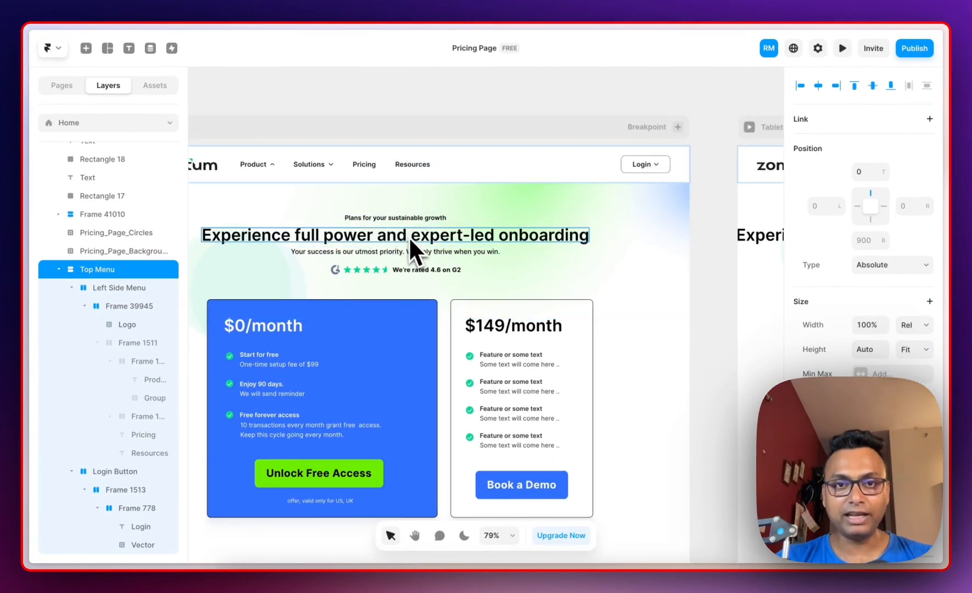
pyautogui.hscroll(10, 411, 237)
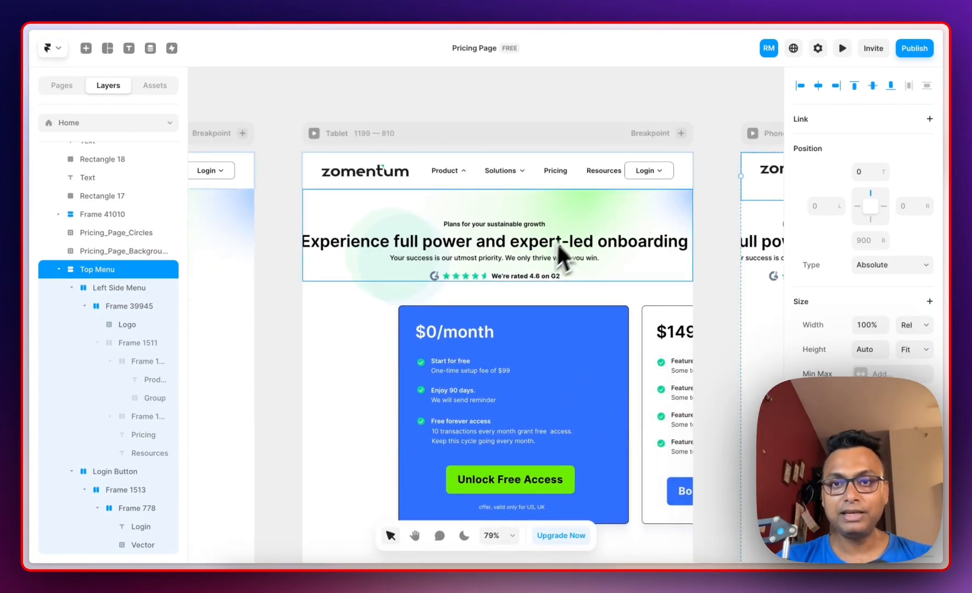
pyautogui.click(557, 242)
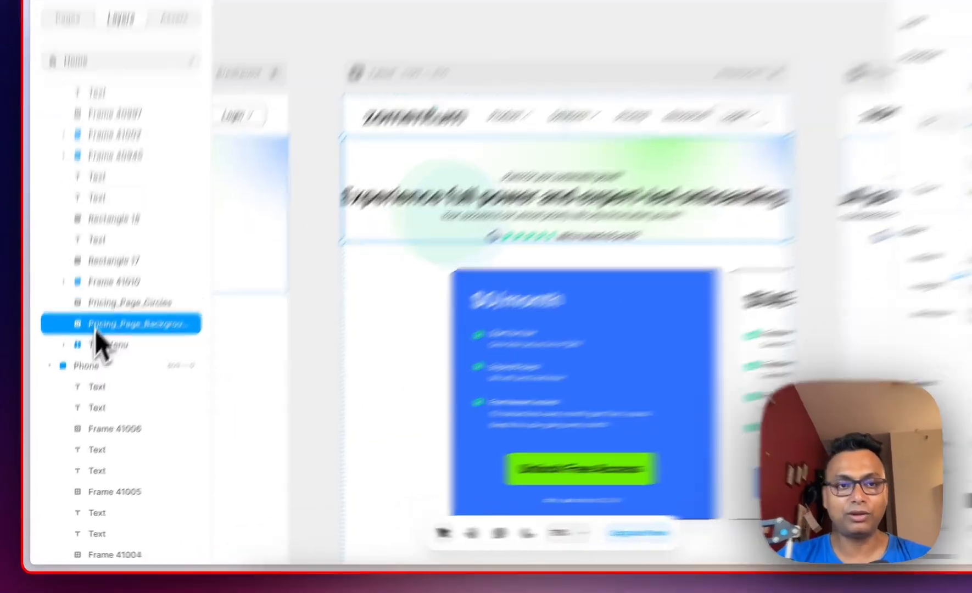
pyautogui.rightClick(83, 356)
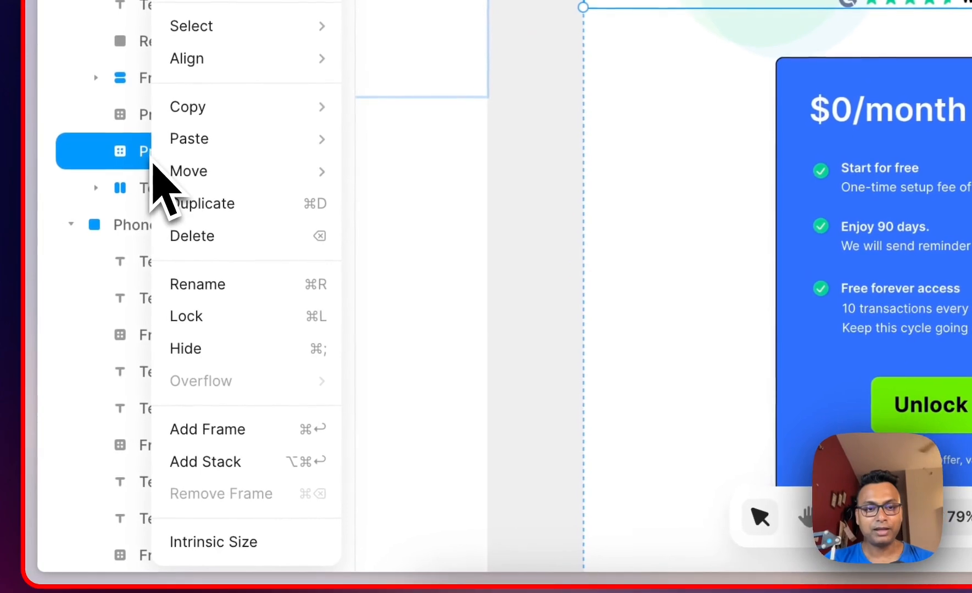
pyautogui.click(234, 470)
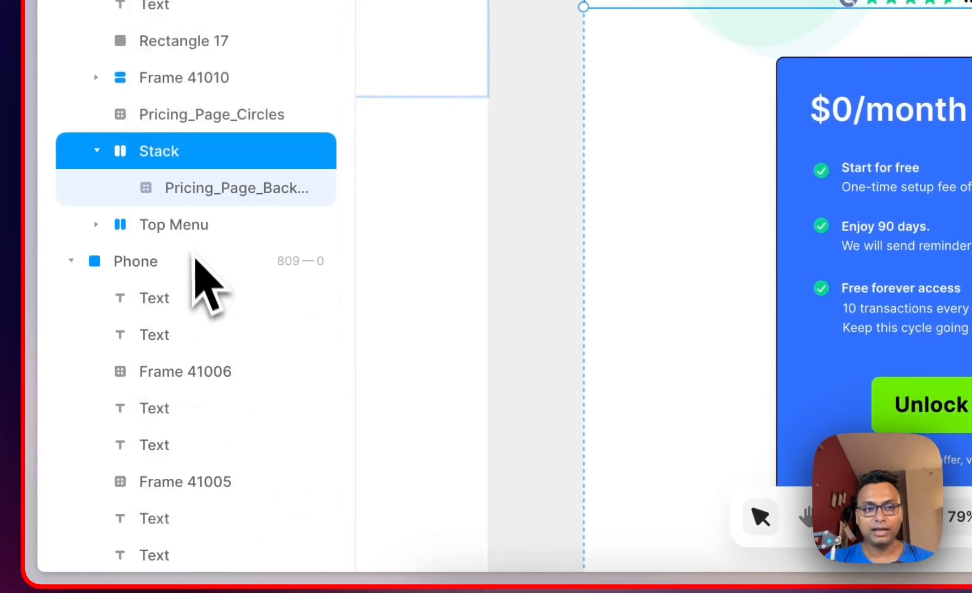
pyautogui.click(198, 188)
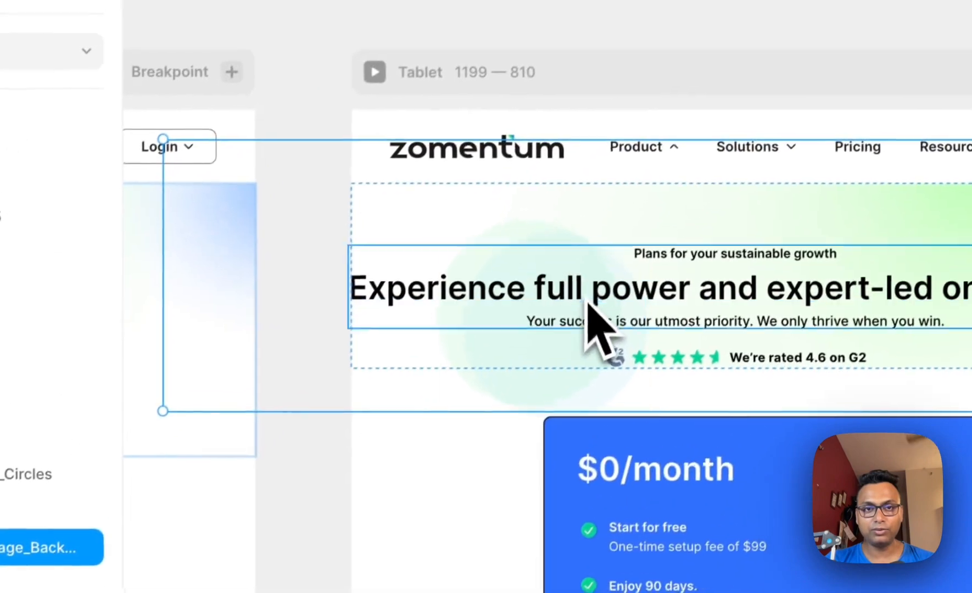
# Rename the layer holding the Tablet breakpoint's hero texts, Frame 41010, as "Heading Texts"
pyautogui.click(654, 272)
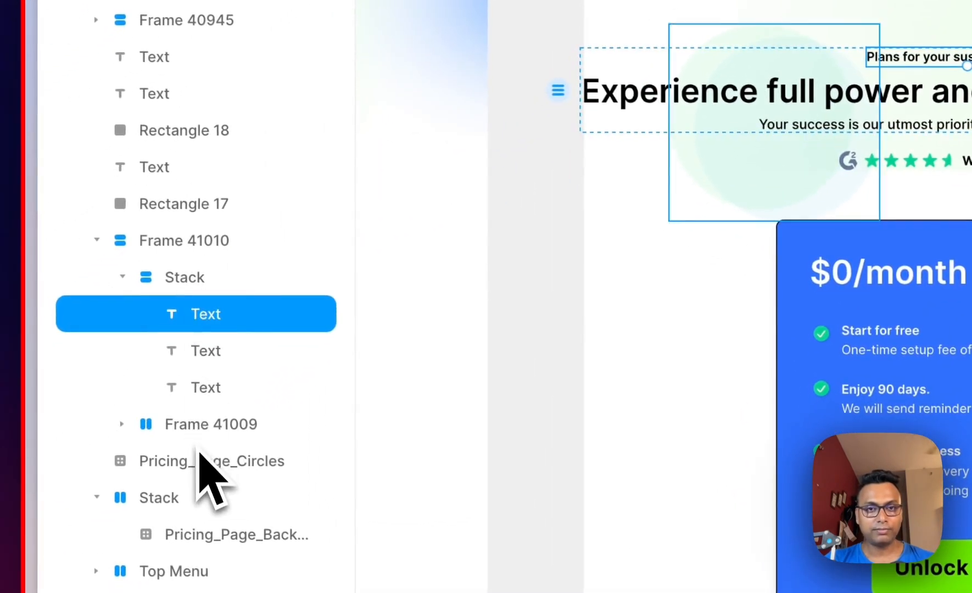
pyautogui.click(189, 278)
pyautogui.click(186, 242)
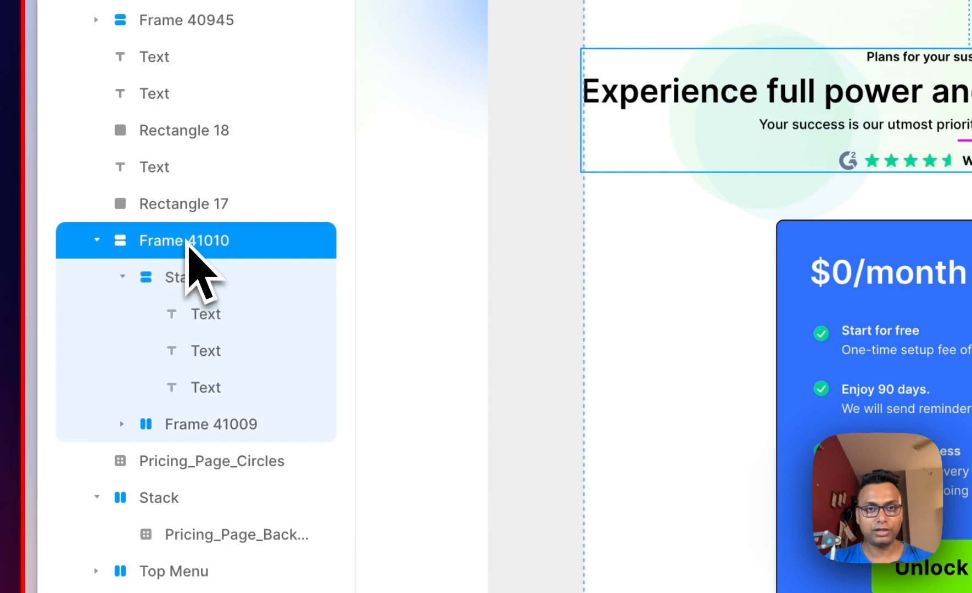
pyautogui.click(200, 213)
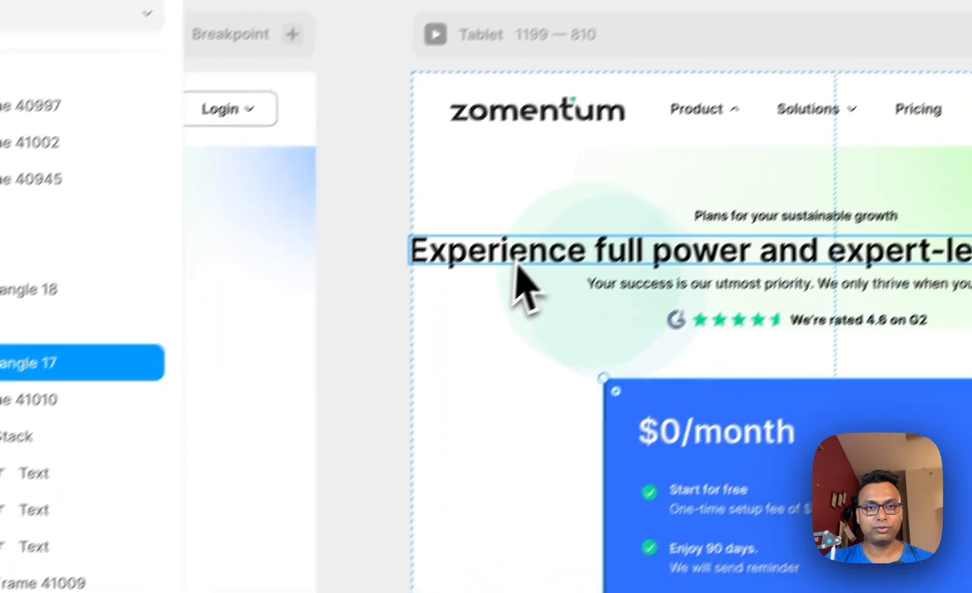
pyautogui.click(742, 90)
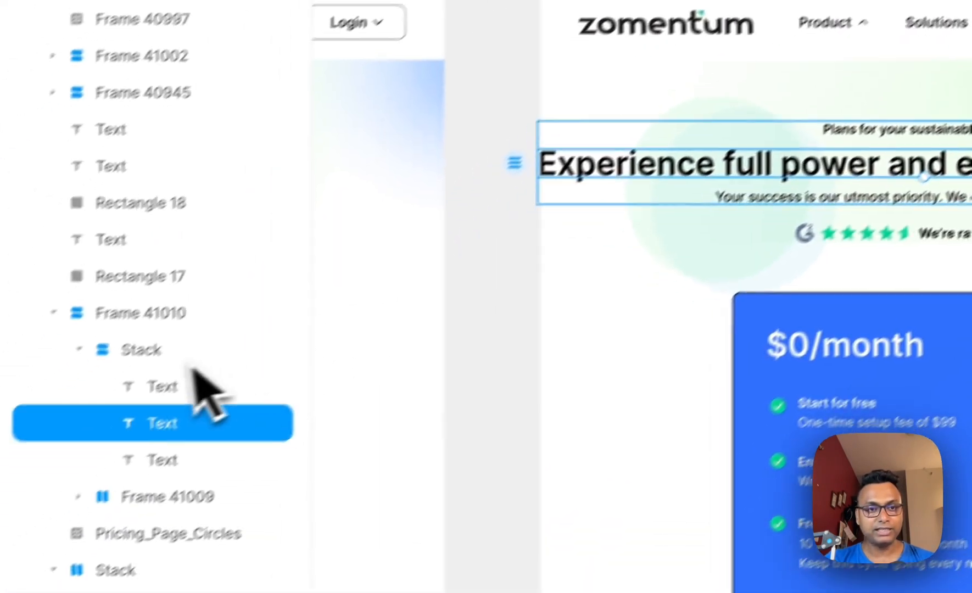
pyautogui.click(165, 314)
pyautogui.doubleClick(169, 314)
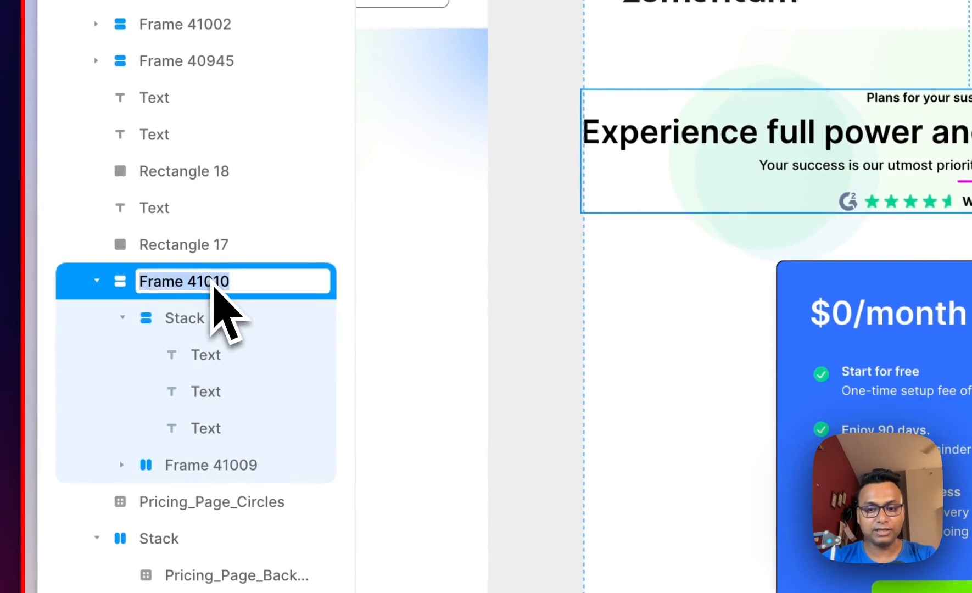
pyautogui.write('Headi')
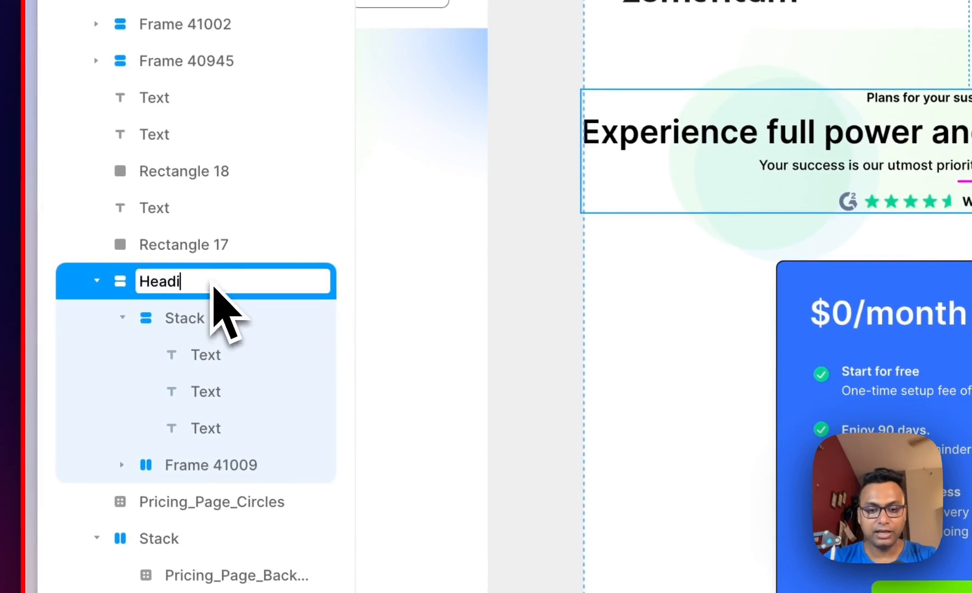
pyautogui.write('ng')
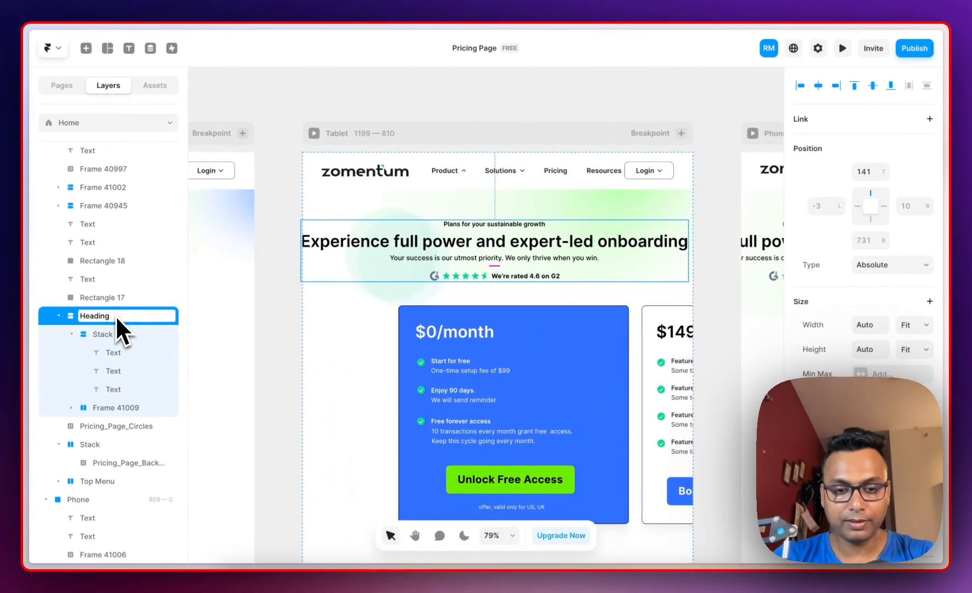
pyautogui.write(' Text')
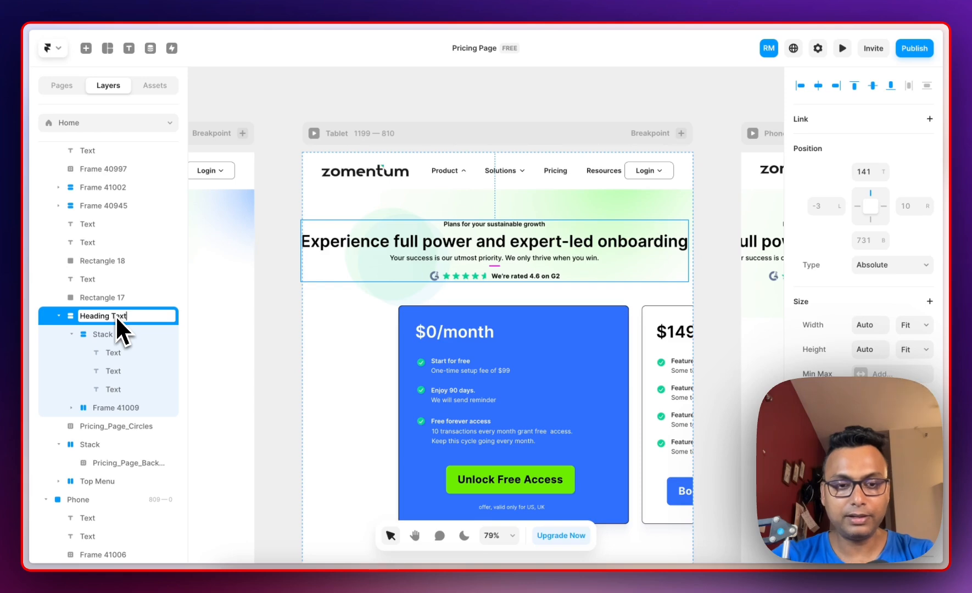
pyautogui.write('s')
pyautogui.press('Return')
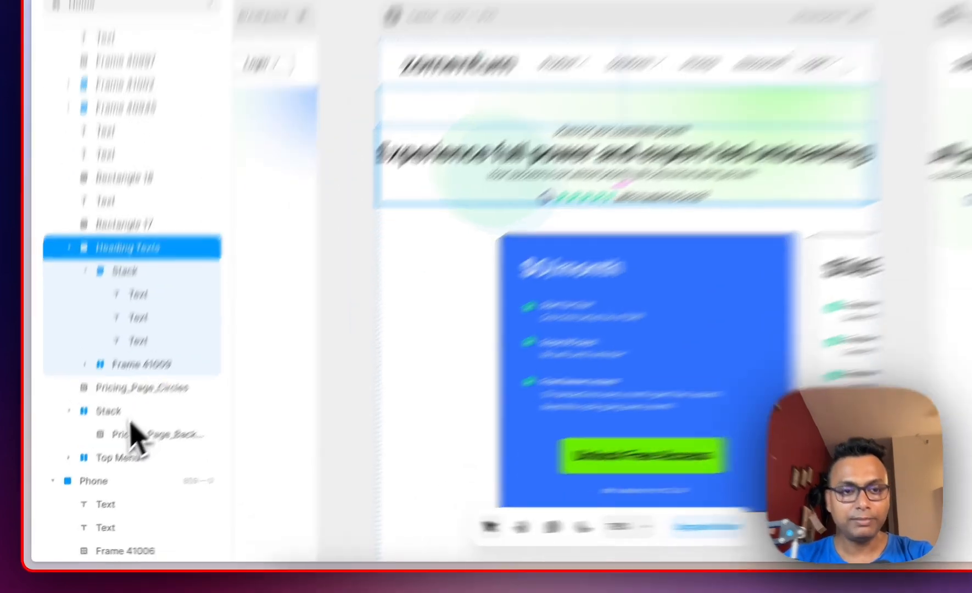
# Remove the stack wrapped around the Tablet breakpoint's gradient background image, leaving the image directly in the breakpoint
pyautogui.click(99, 445)
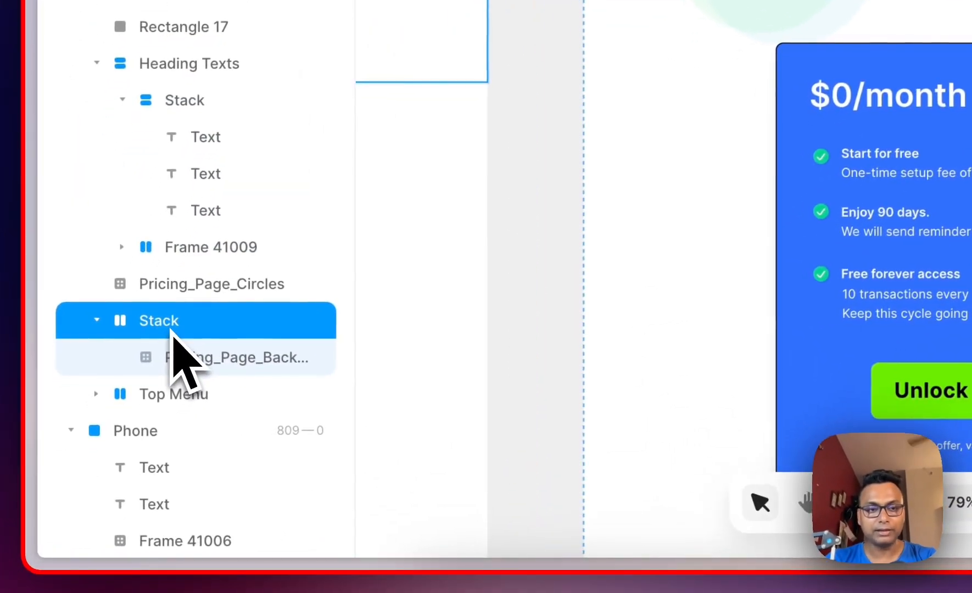
pyautogui.rightClick(173, 333)
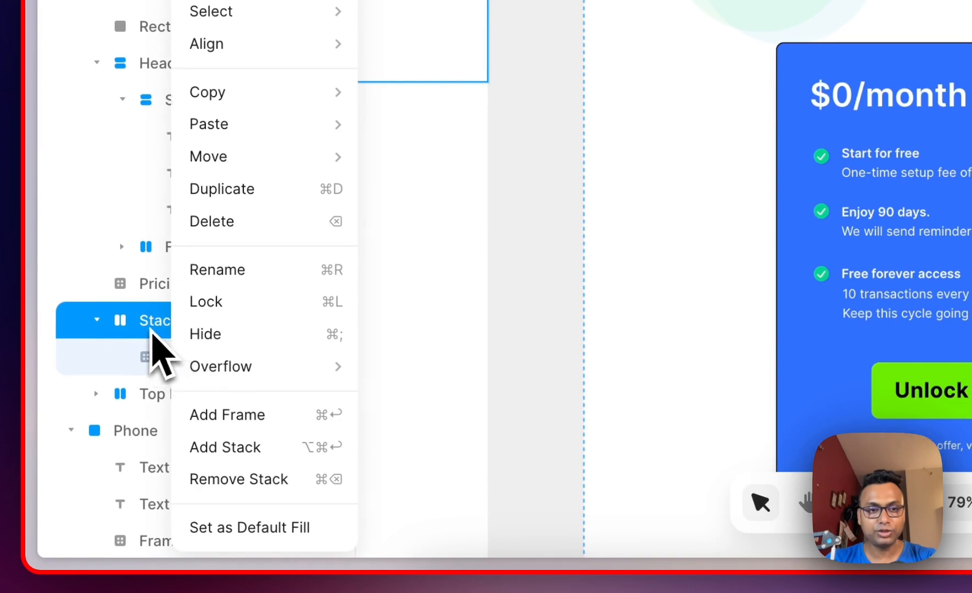
pyautogui.click(151, 332)
pyautogui.click(193, 362)
pyautogui.click(168, 329)
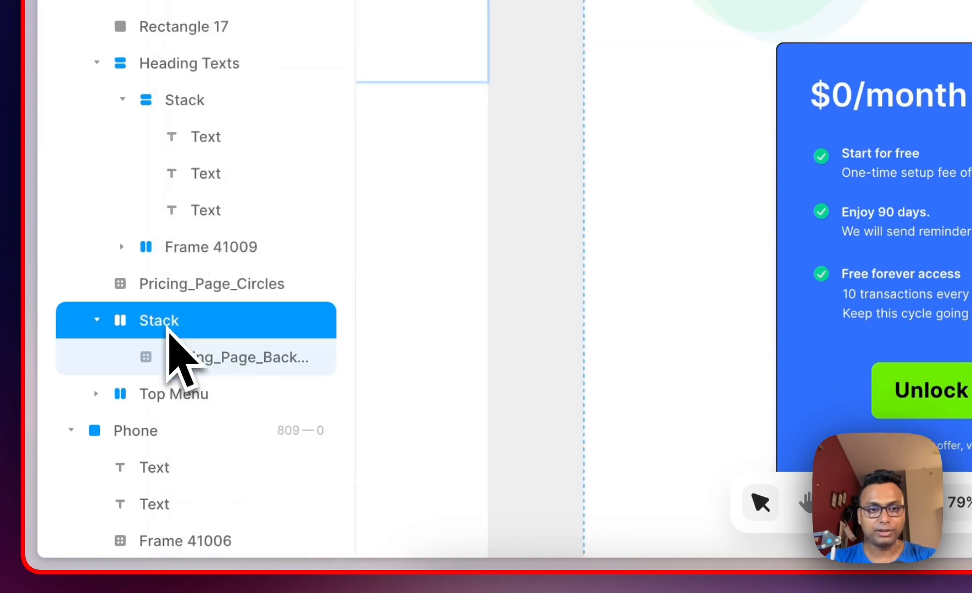
pyautogui.rightClick(168, 329)
pyautogui.click(244, 481)
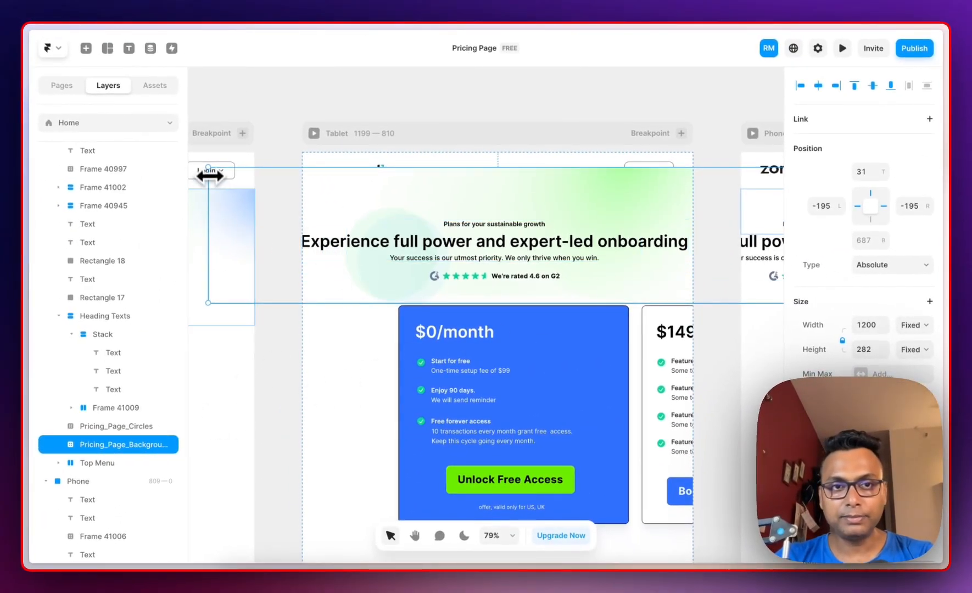
# Shrink the gradient background image to span exactly the Tablet breakpoint's width, directly below the Top Menu
pyautogui.moveTo(209, 175); pyautogui.dragTo(290, 173)
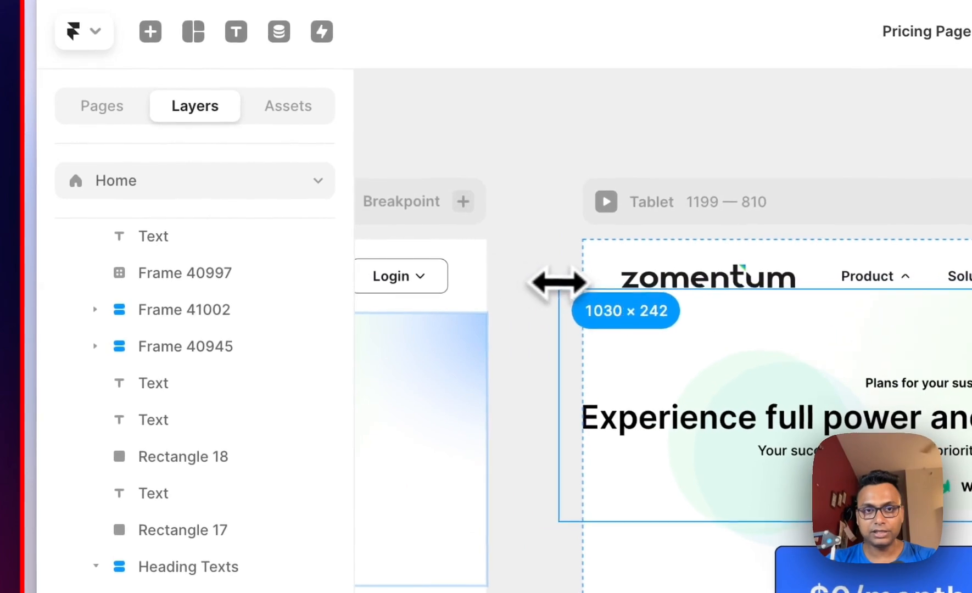
pyautogui.moveTo(559, 282); pyautogui.dragTo(580, 288)
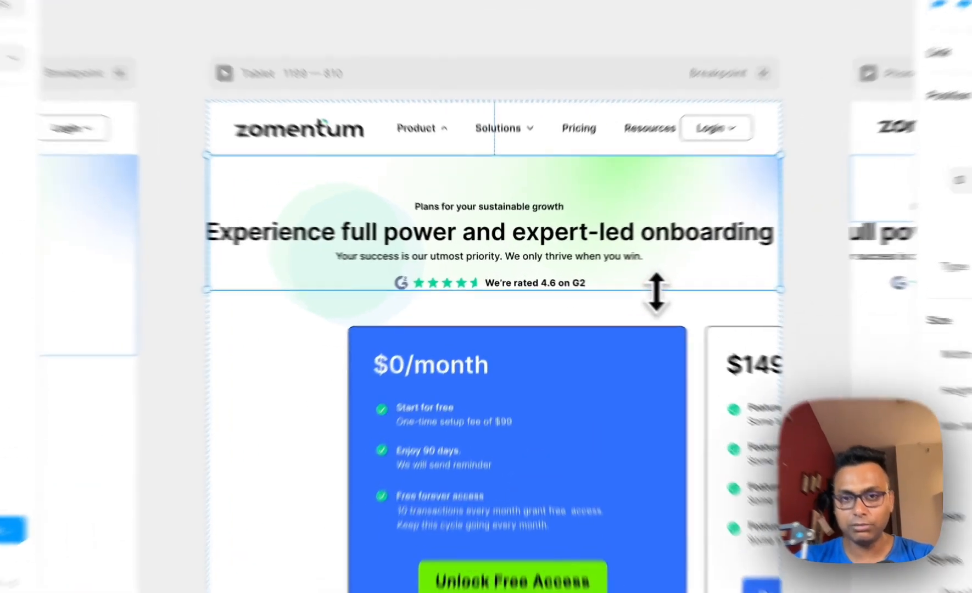
pyautogui.moveTo(583, 284)
pyautogui.mouseDown()
pyautogui.moveTo(604, 286)
pyautogui.moveTo(590, 284)
pyautogui.mouseUp()
pyautogui.moveTo(677, 305); pyautogui.dragTo(675, 303)
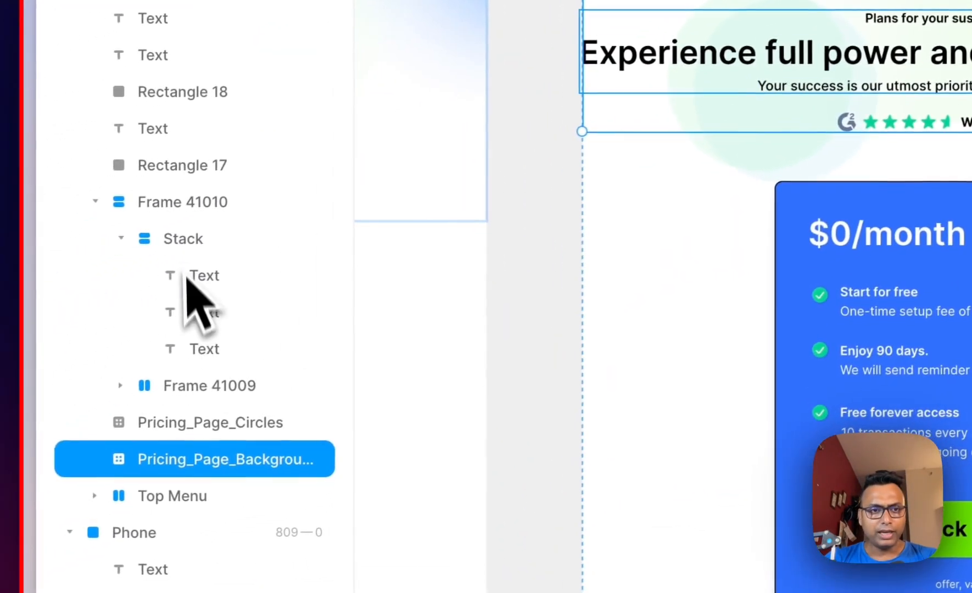
# Rename the Tablet breakpoint's Frame 41010 as "Heading Texts" and centre it horizontally in the breakpoint
pyautogui.click(37, 253)
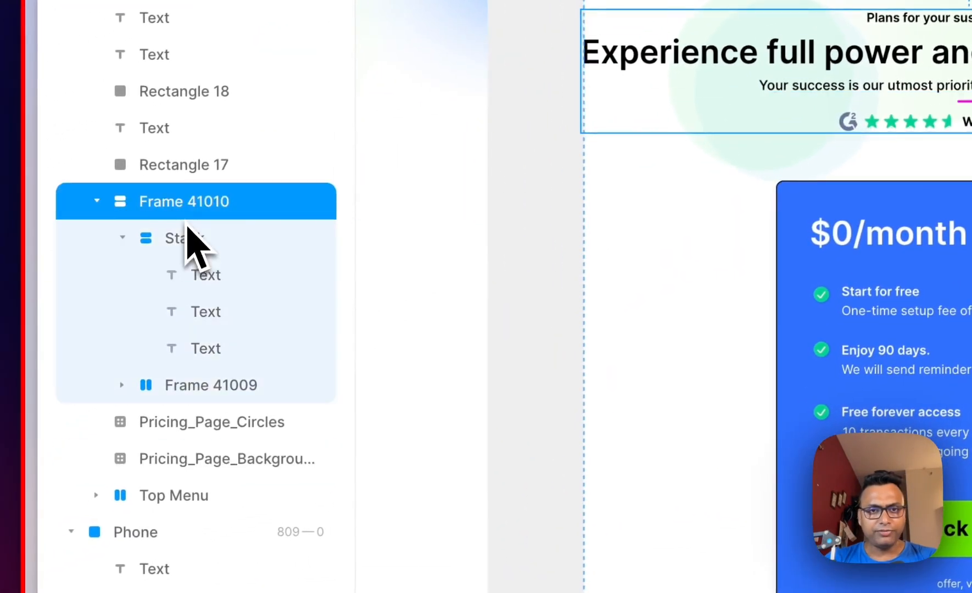
pyautogui.doubleClick(190, 204)
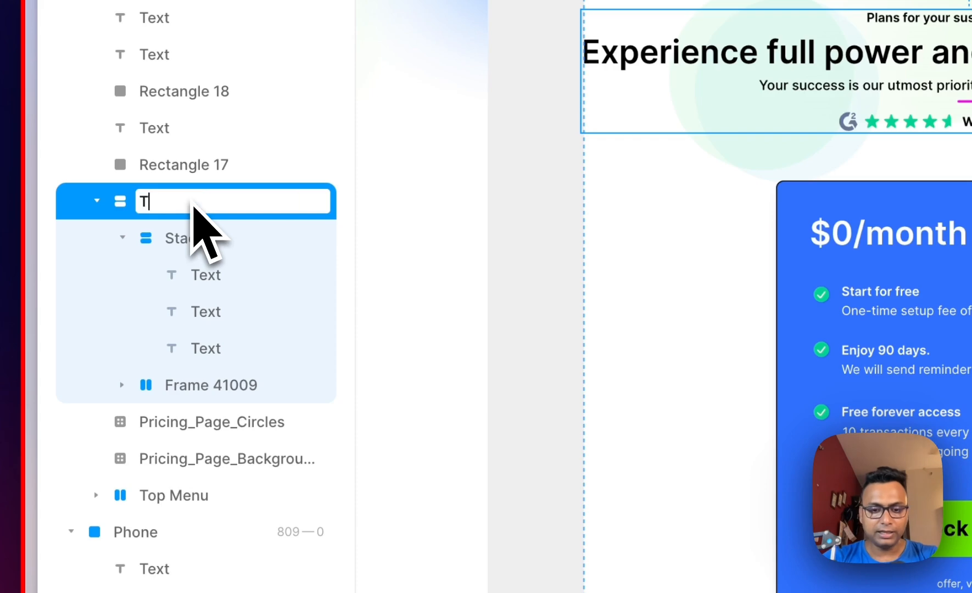
pyautogui.write('Heading Texts')
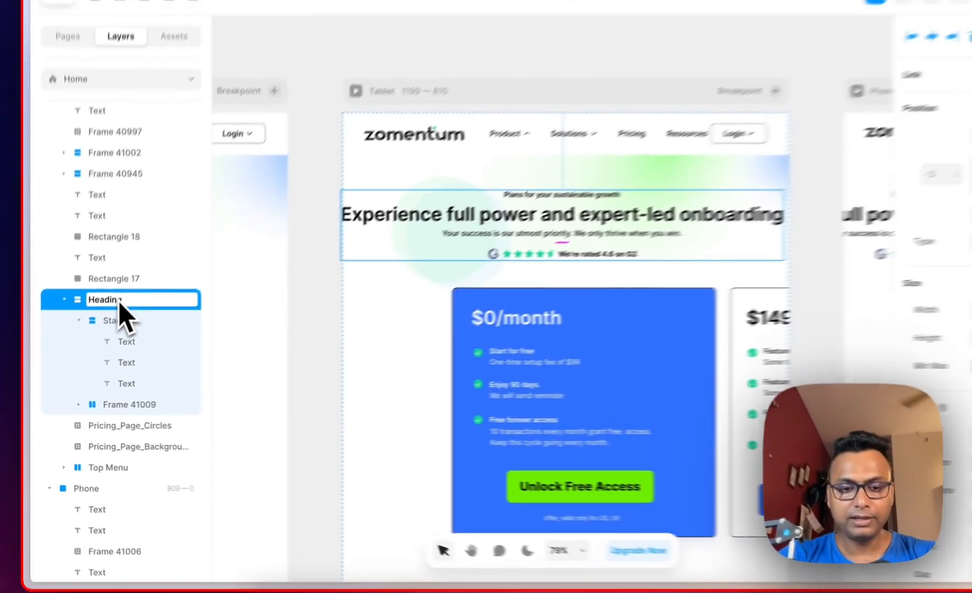
pyautogui.press('Return')
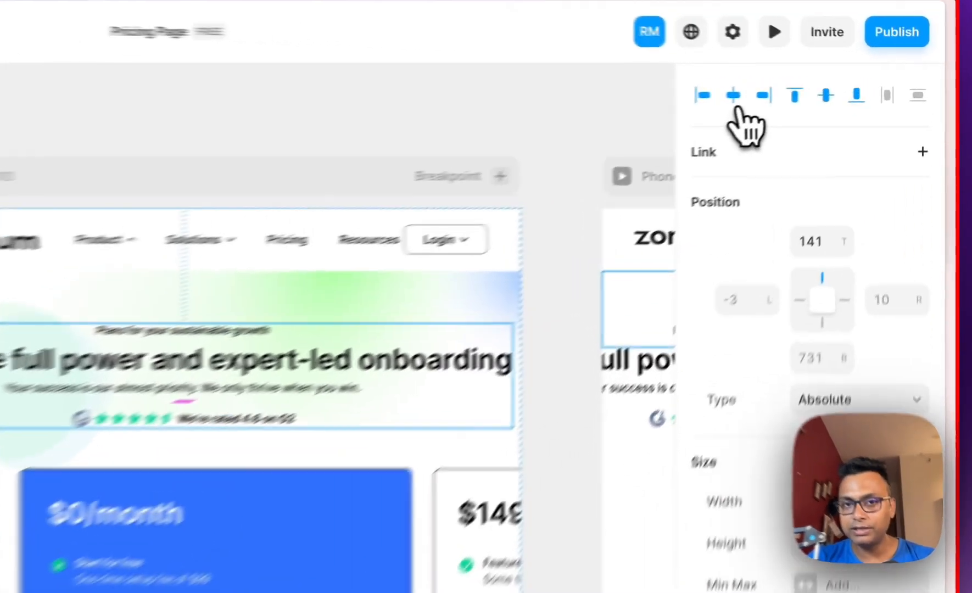
pyautogui.click(818, 85)
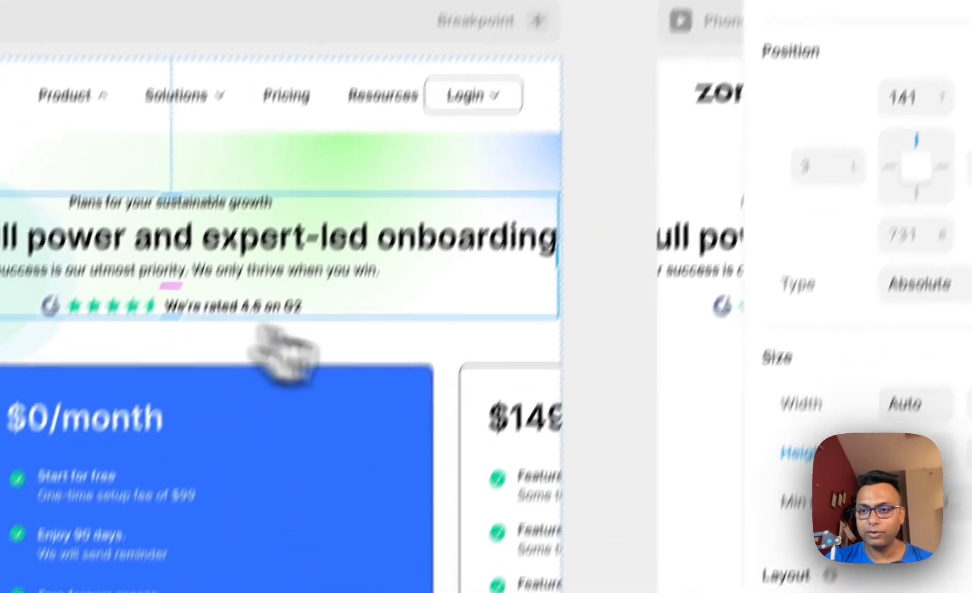
# Give the Heading Texts stack individual side padding of 40 right and 40 left, keeping its width at Fit Content
pyautogui.scroll(-5, 813, 521)
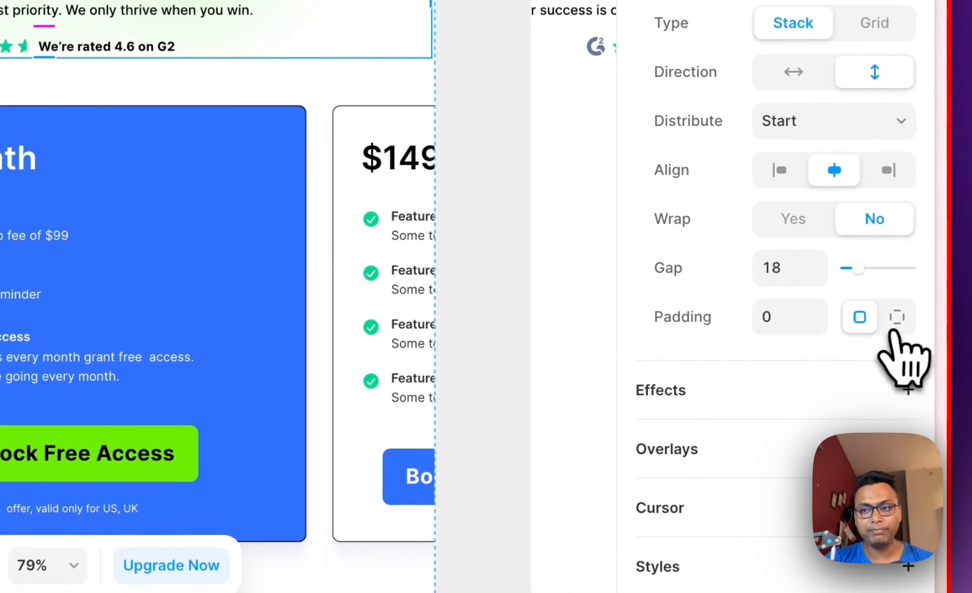
pyautogui.click(896, 319)
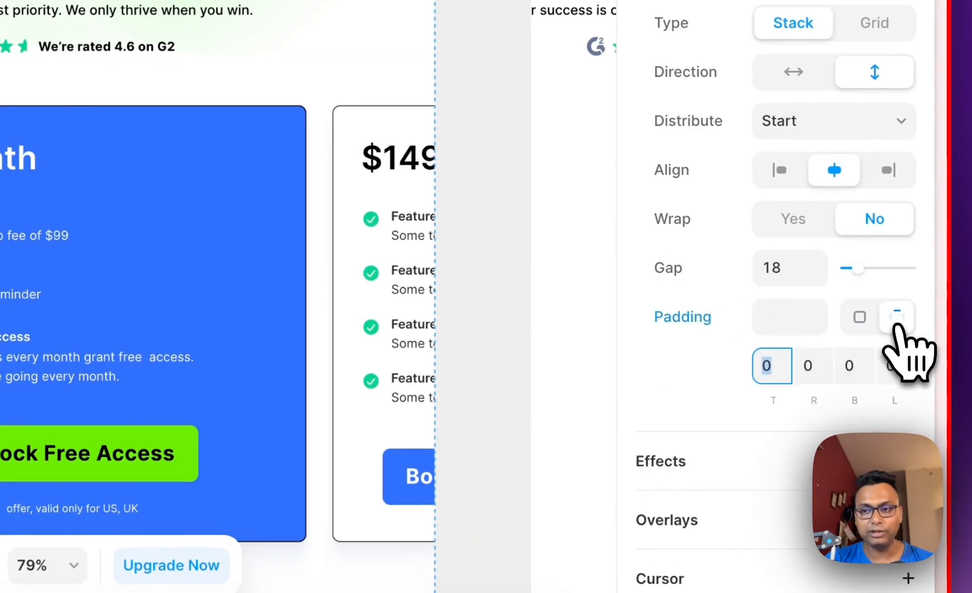
pyautogui.click(809, 368)
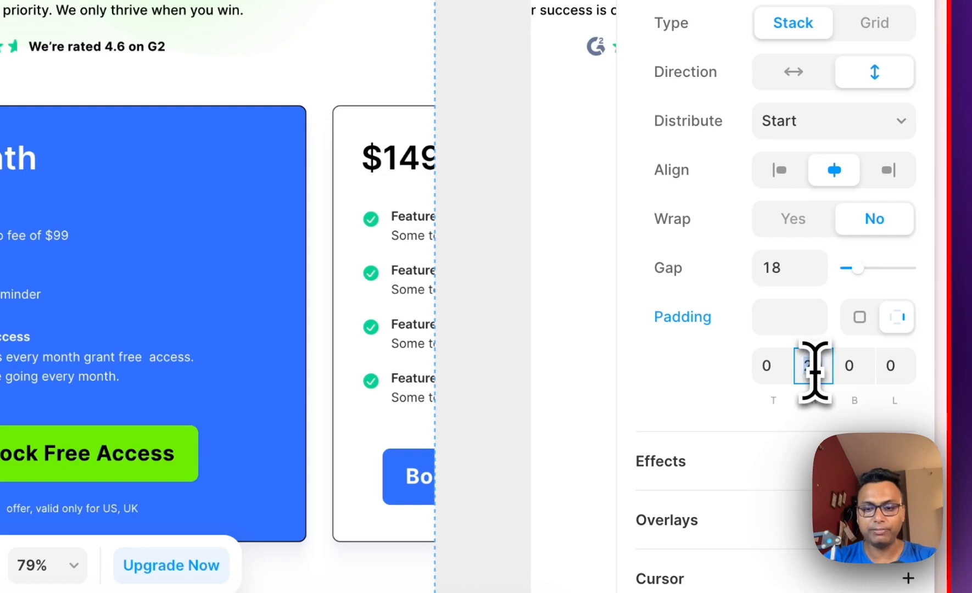
pyautogui.write('4')
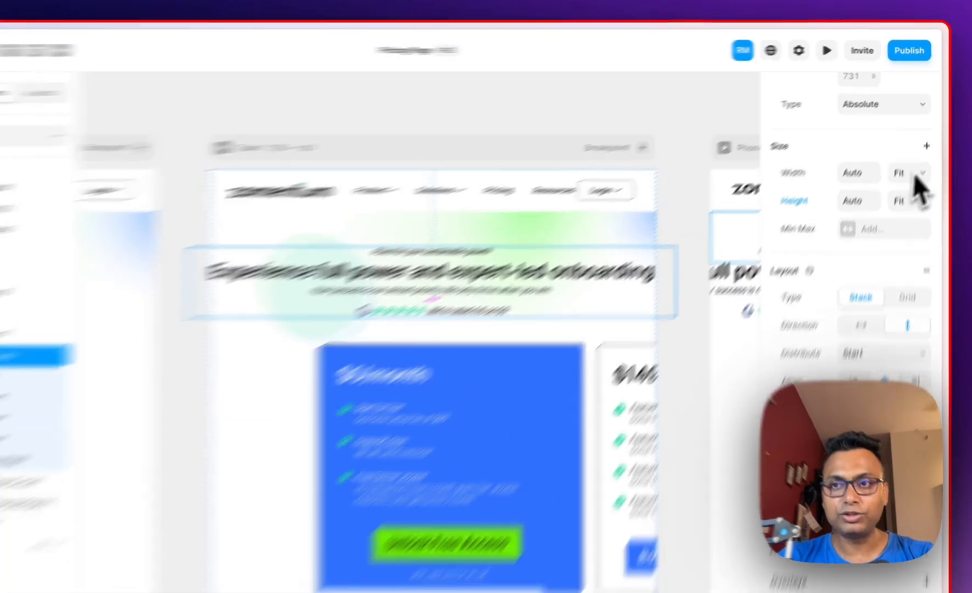
pyautogui.click(913, 155)
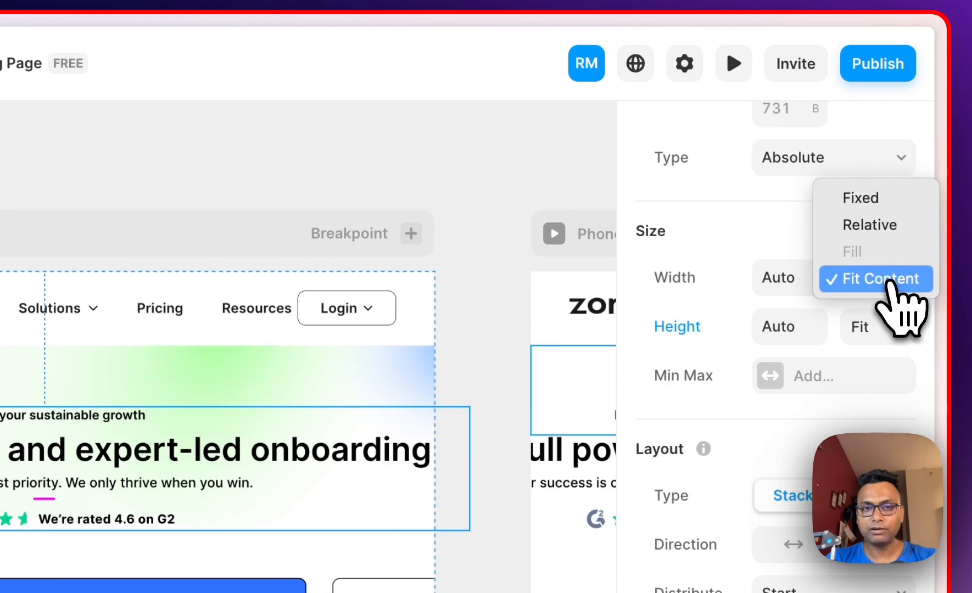
pyautogui.click(889, 280)
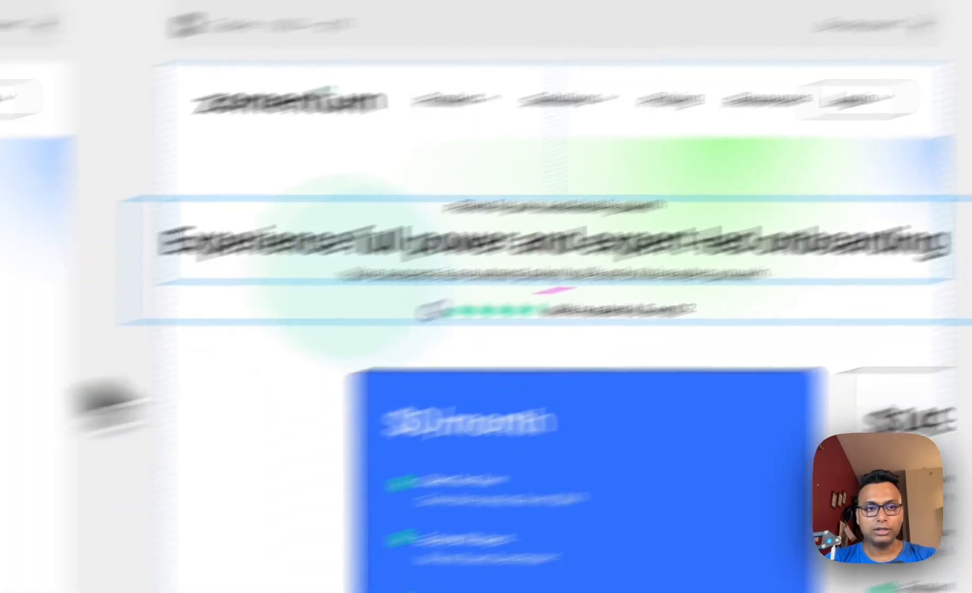
# Set the width of the inner stack holding the three heading texts to Fit Content
pyautogui.click(136, 335)
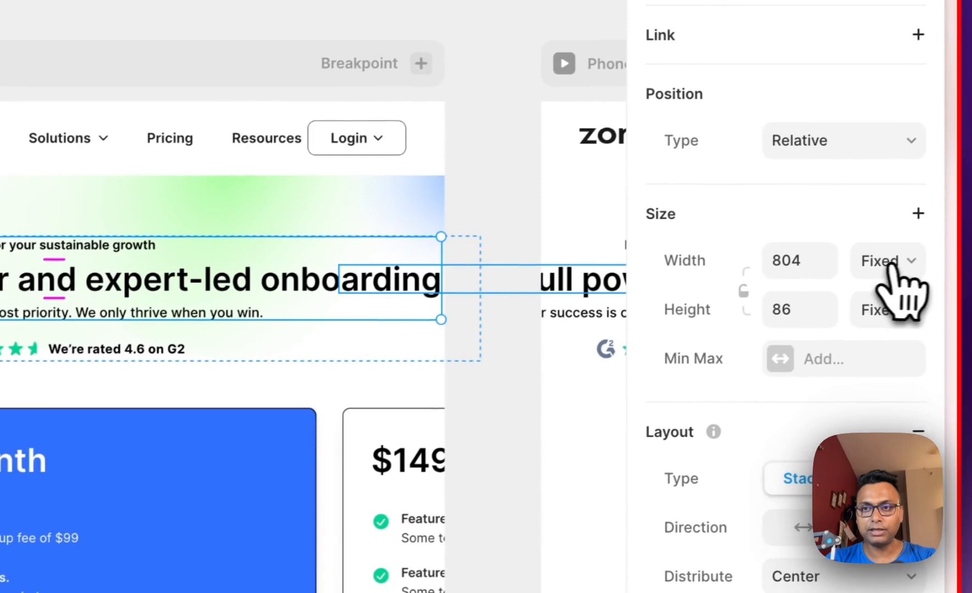
pyautogui.click(901, 263)
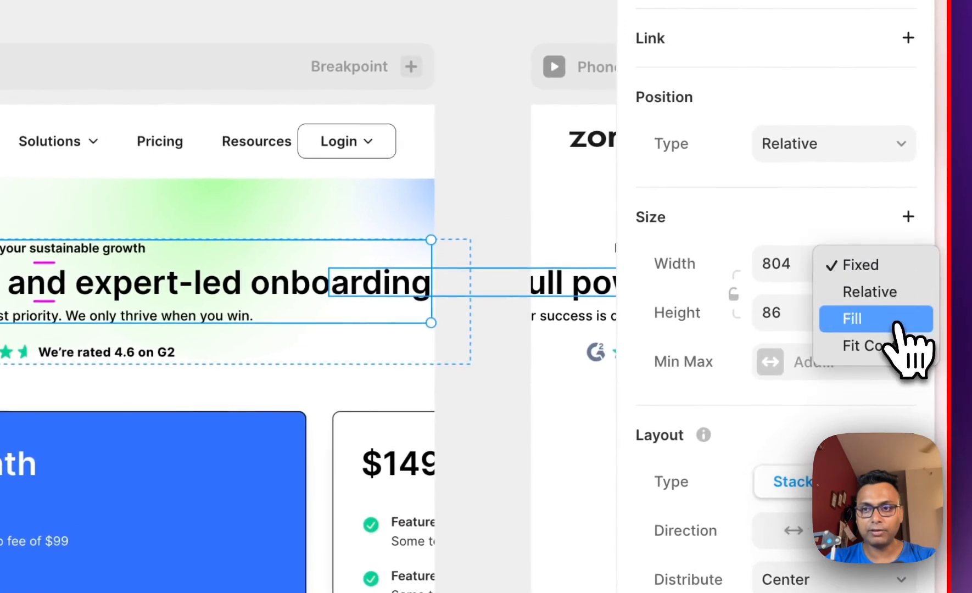
pyautogui.click(897, 346)
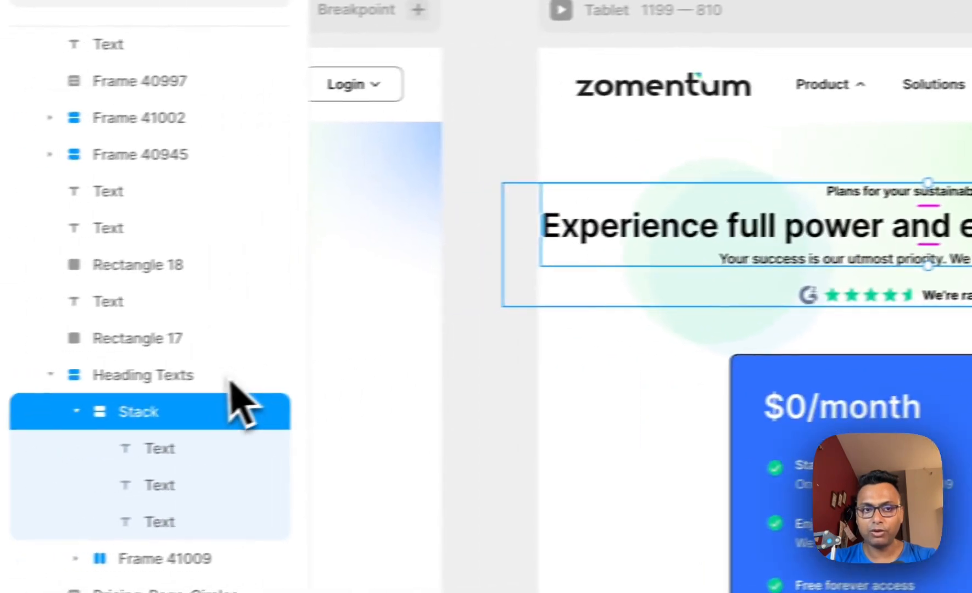
# Try a padding of 60 on the inner stack inside Heading Texts
pyautogui.click(232, 374)
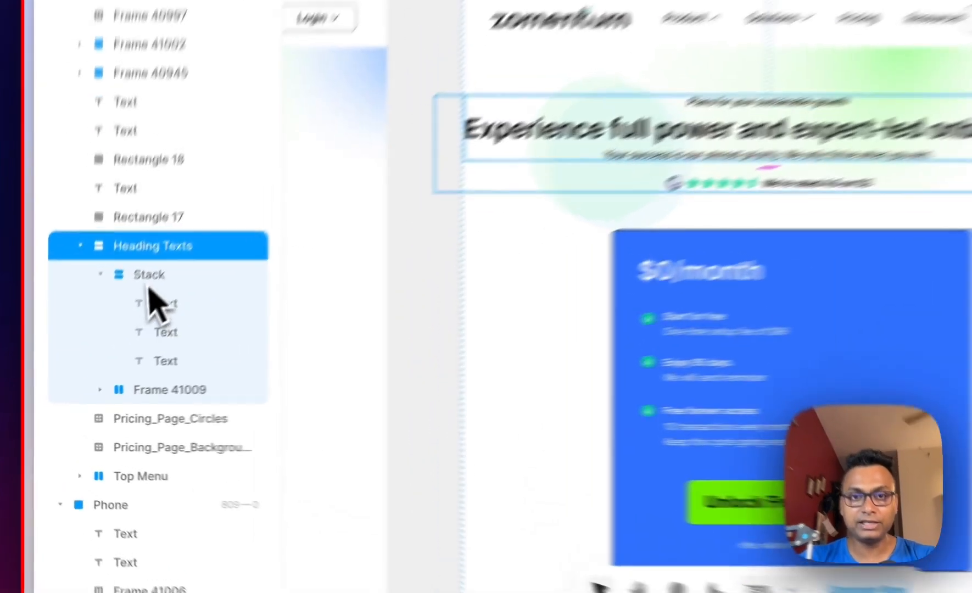
pyautogui.click(104, 335)
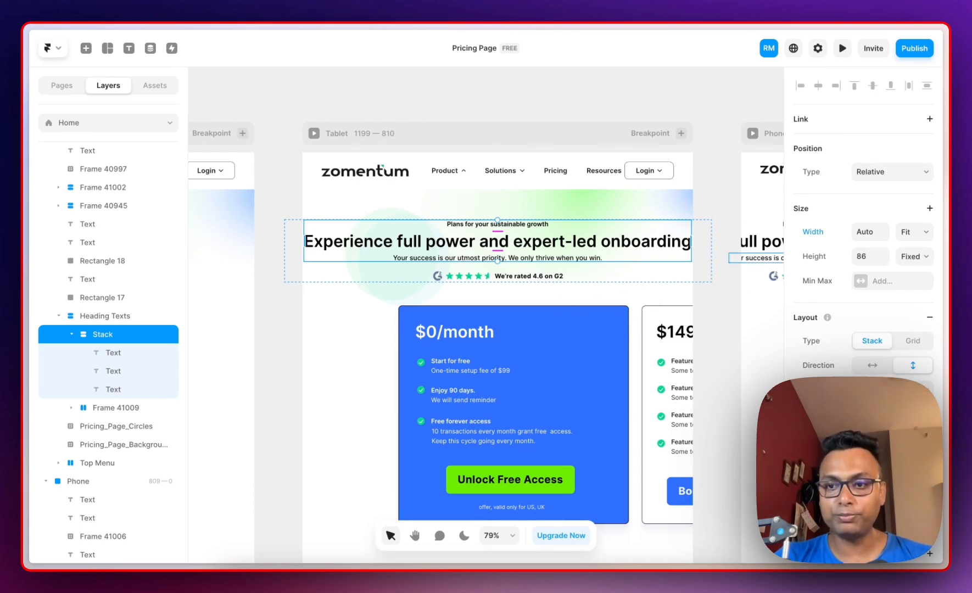
pyautogui.click(869, 488)
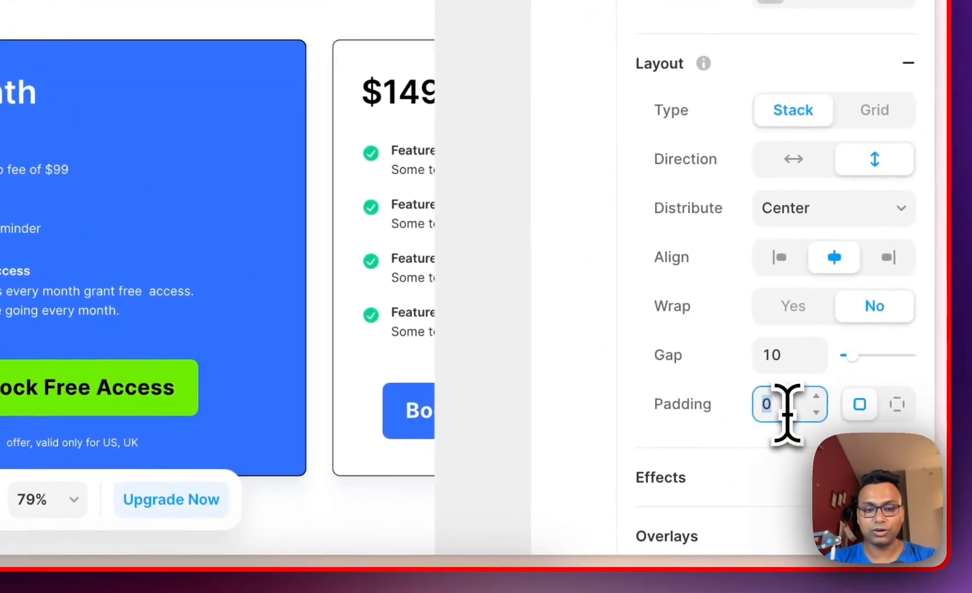
pyautogui.write('60')
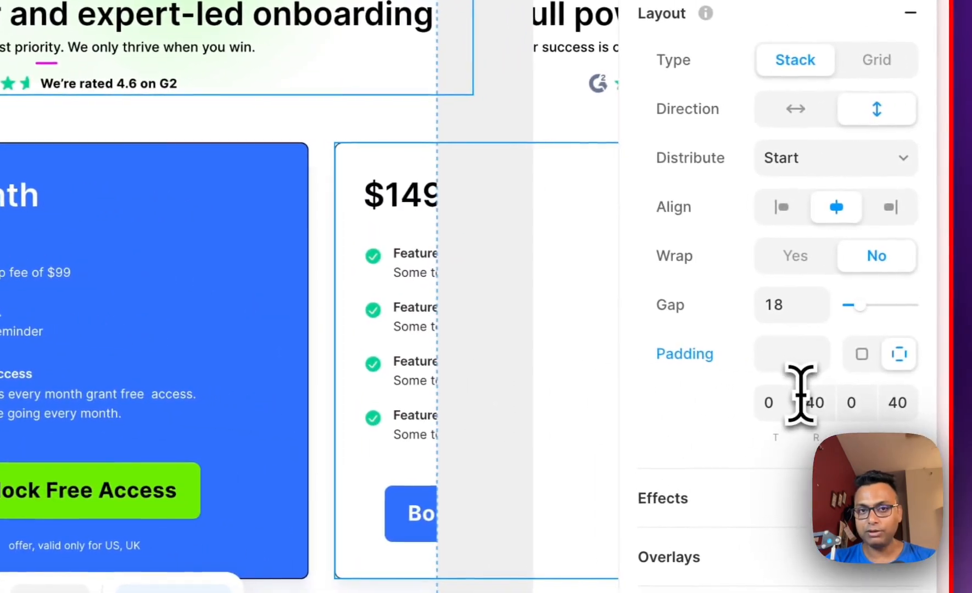
# Set the right and left padding of the Heading Texts stack to 0
pyautogui.click(801, 396)
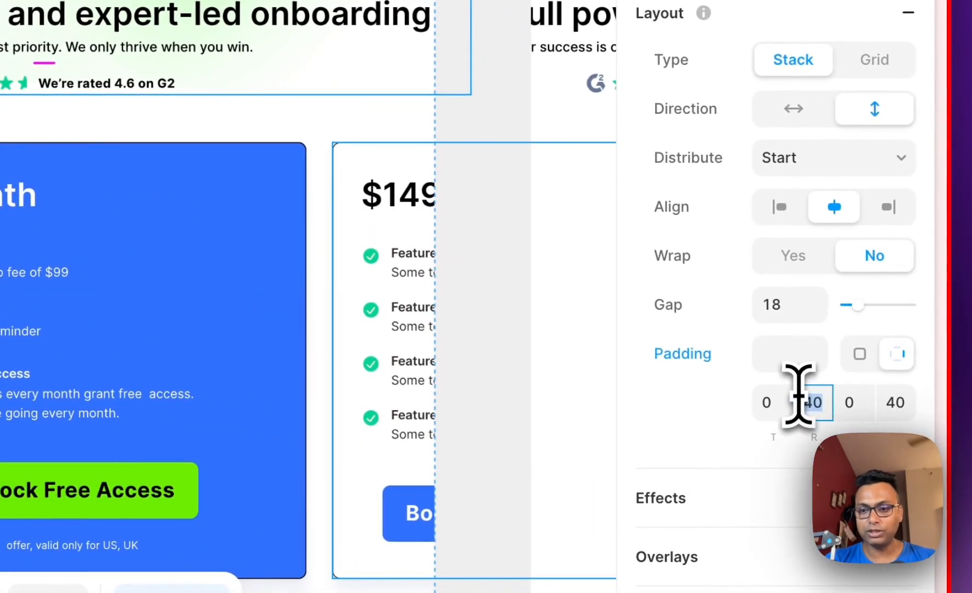
pyautogui.write('0')
pyautogui.press('Tab')
pyautogui.write('0')
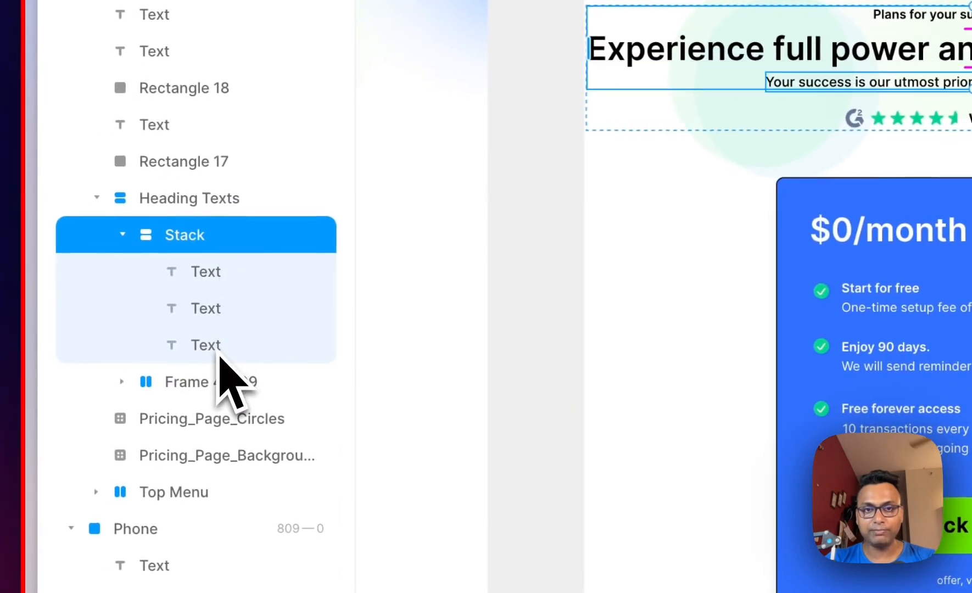
# Collapse the nested layers inside Heading Texts and give that stack a right and left padding of 40
pyautogui.click(209, 391)
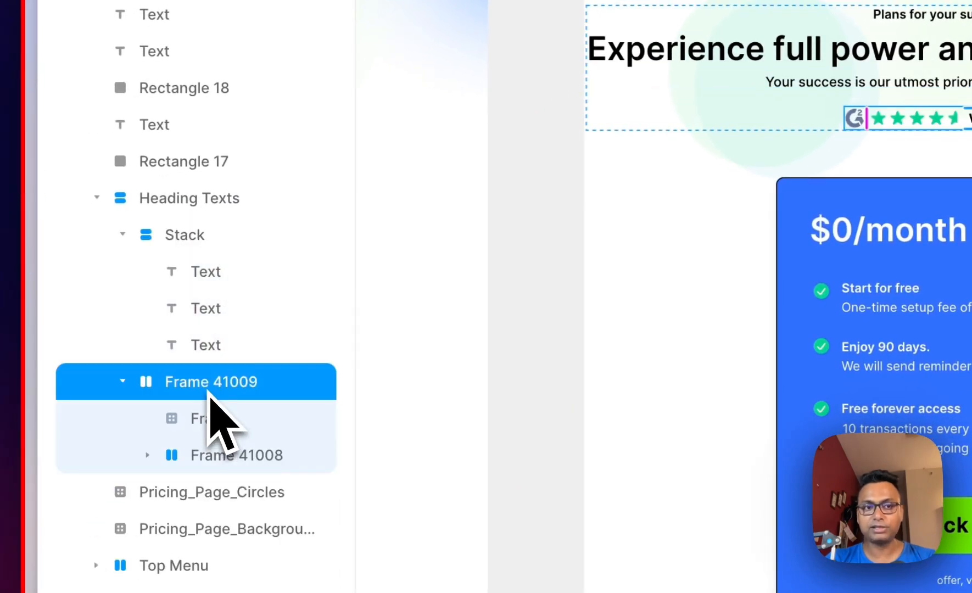
pyautogui.click(122, 381)
pyautogui.click(122, 236)
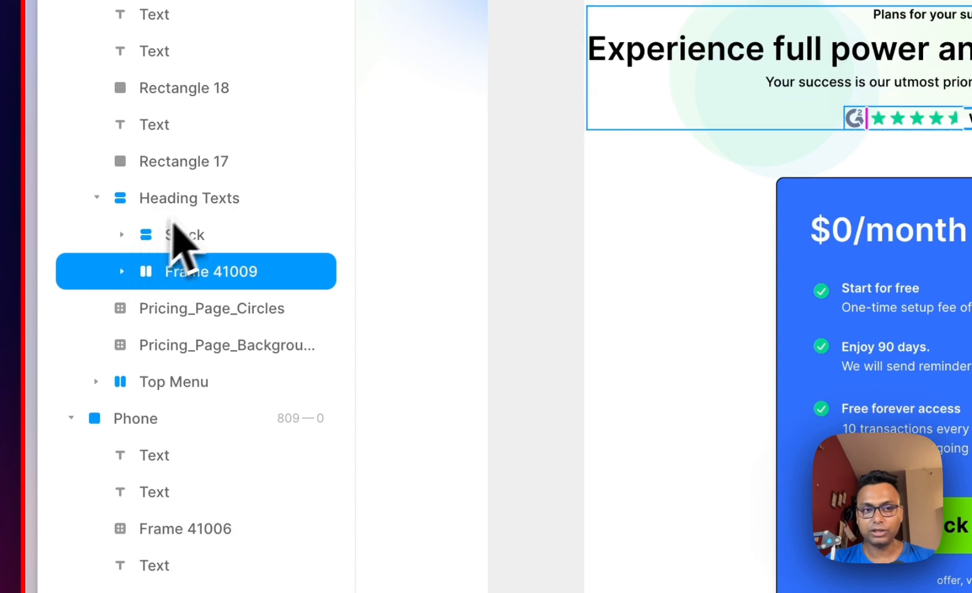
pyautogui.click(194, 202)
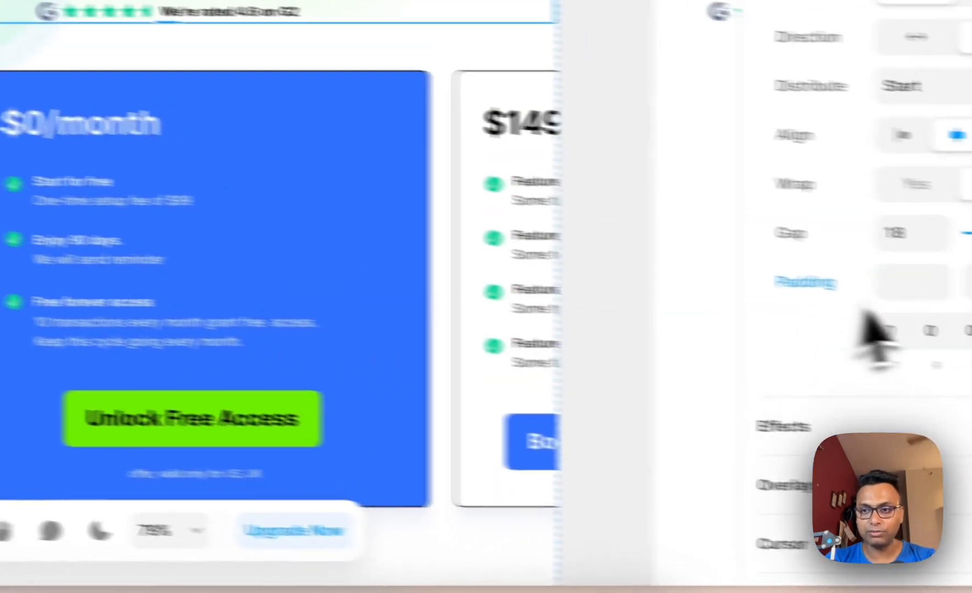
pyautogui.click(834, 319)
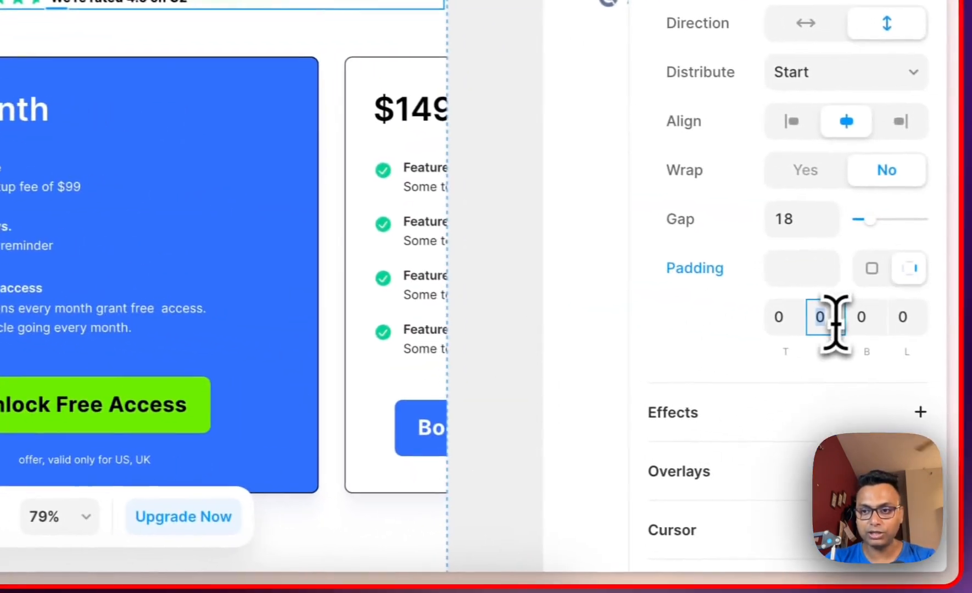
pyautogui.write('40')
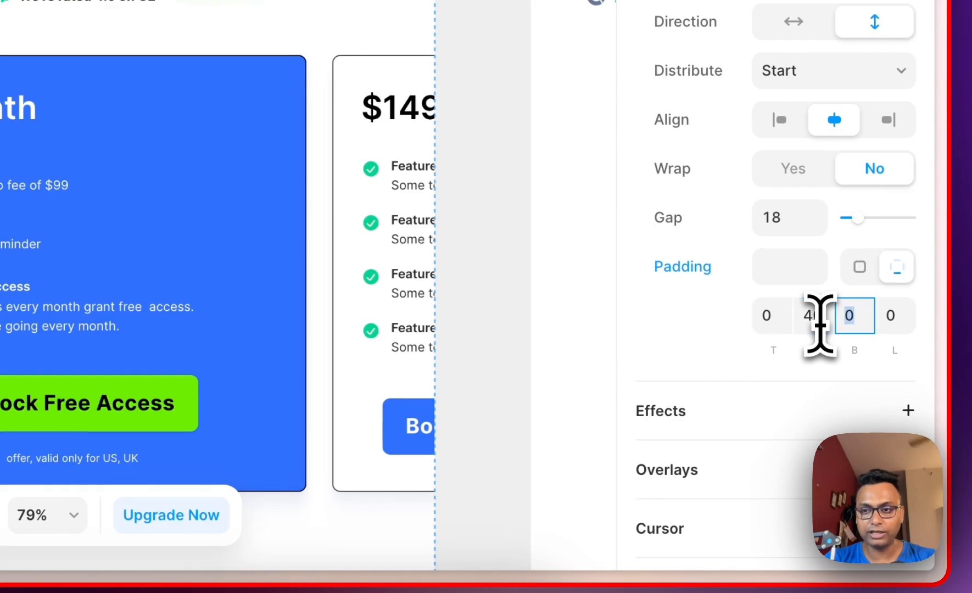
pyautogui.press('Tab')
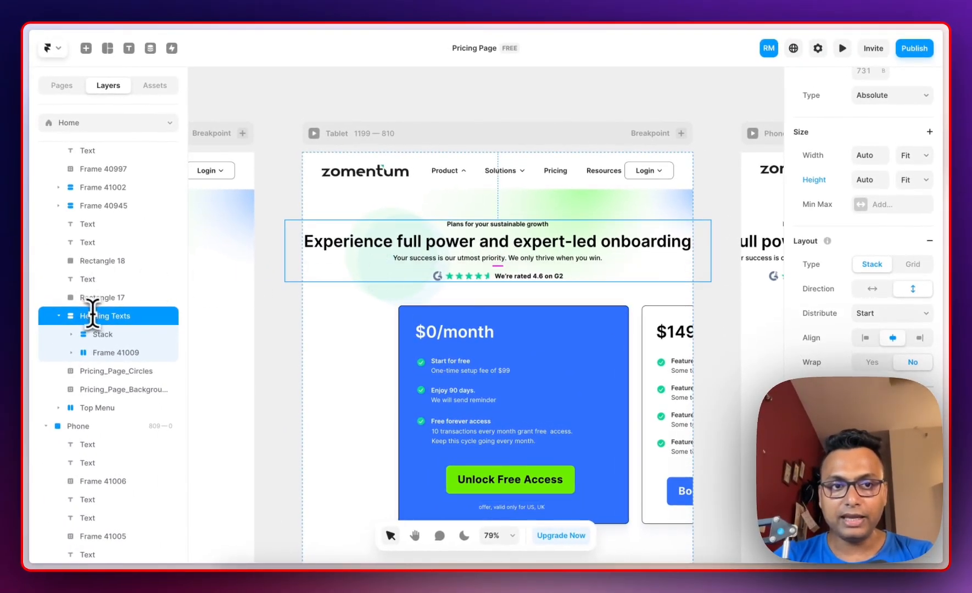
# Switch the Heading Texts stack's width to Fixed and resize it to span the Tablet breakpoint's full 810 width
pyautogui.click(913, 156)
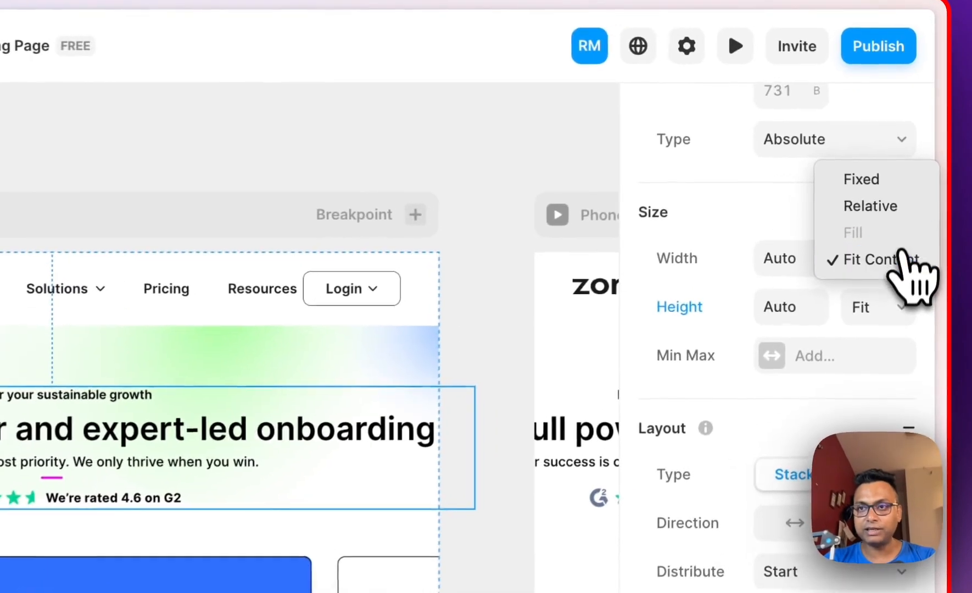
pyautogui.click(890, 190)
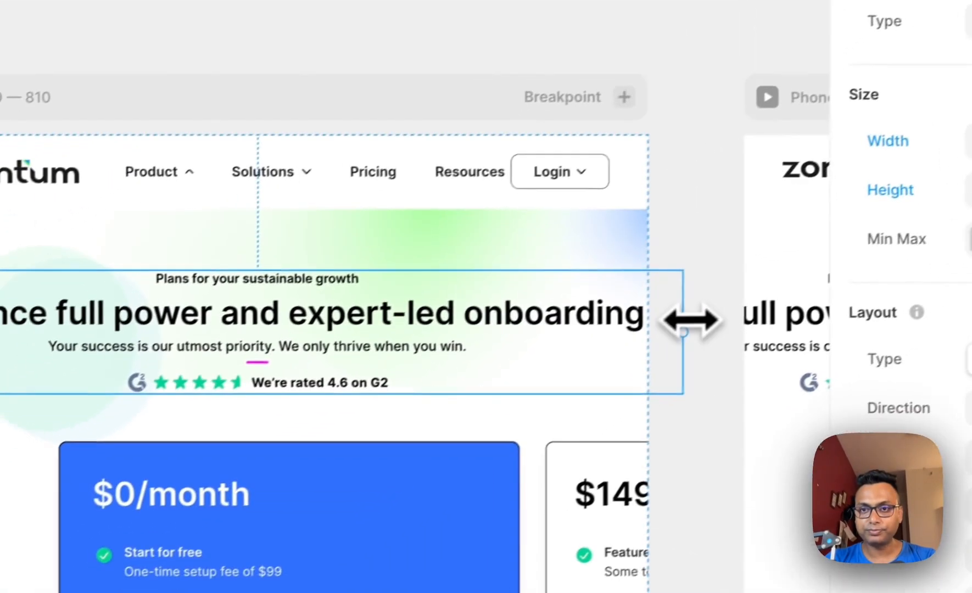
pyautogui.moveTo(480, 439); pyautogui.dragTo(434, 440)
pyautogui.moveTo(668, 309); pyautogui.dragTo(667, 310)
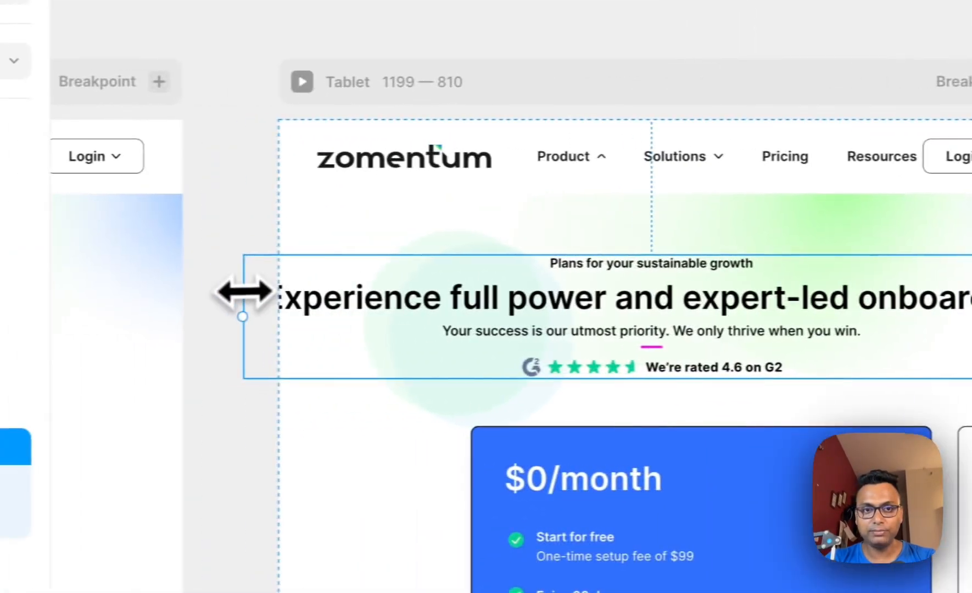
pyautogui.moveTo(243, 289); pyautogui.dragTo(300, 291)
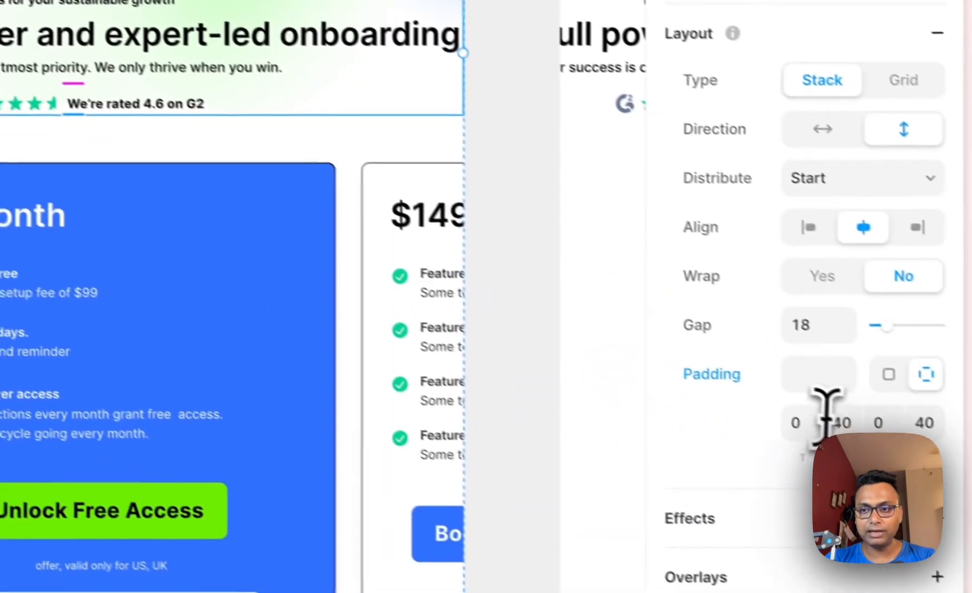
pyautogui.click(839, 423)
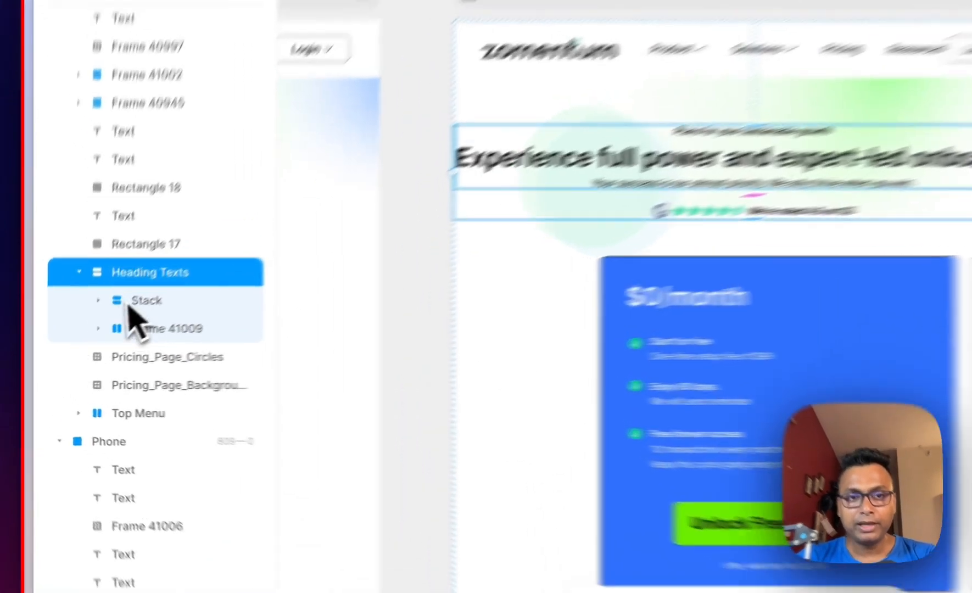
# Set the inner stack's width to Fill and make its three heading texts span the stack's full width
pyautogui.click(110, 333)
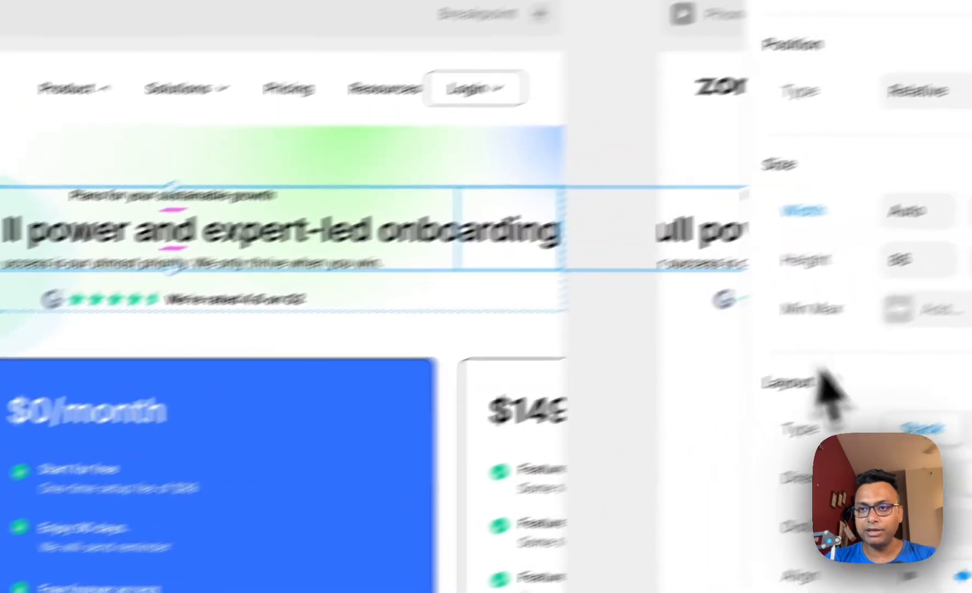
pyautogui.click(955, 91)
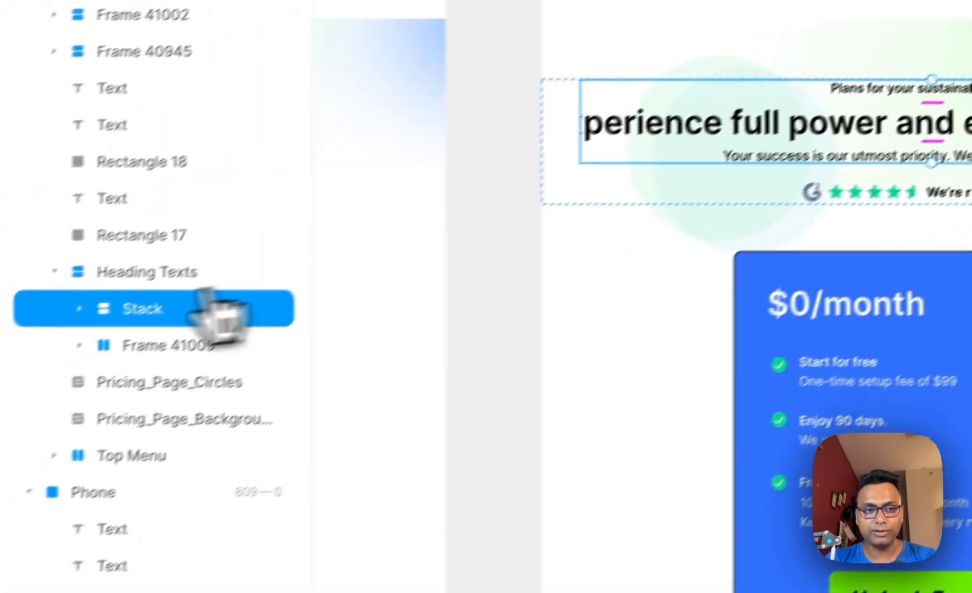
pyautogui.click(117, 264)
pyautogui.click(203, 300)
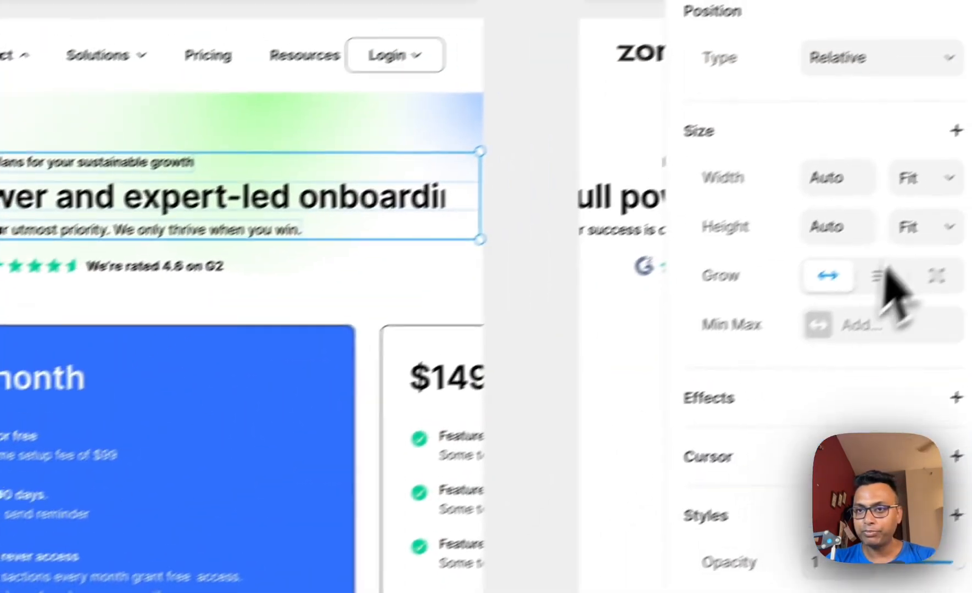
pyautogui.click(868, 206)
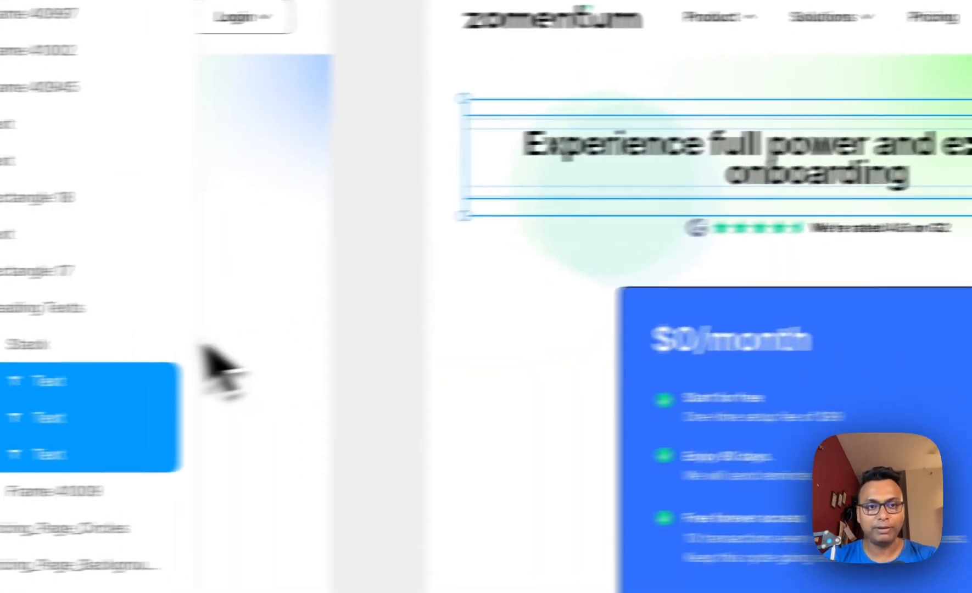
# Keep the Heading Texts stack's height at Fit Content and set the inner stack's height to Fit Content
pyautogui.click(220, 352)
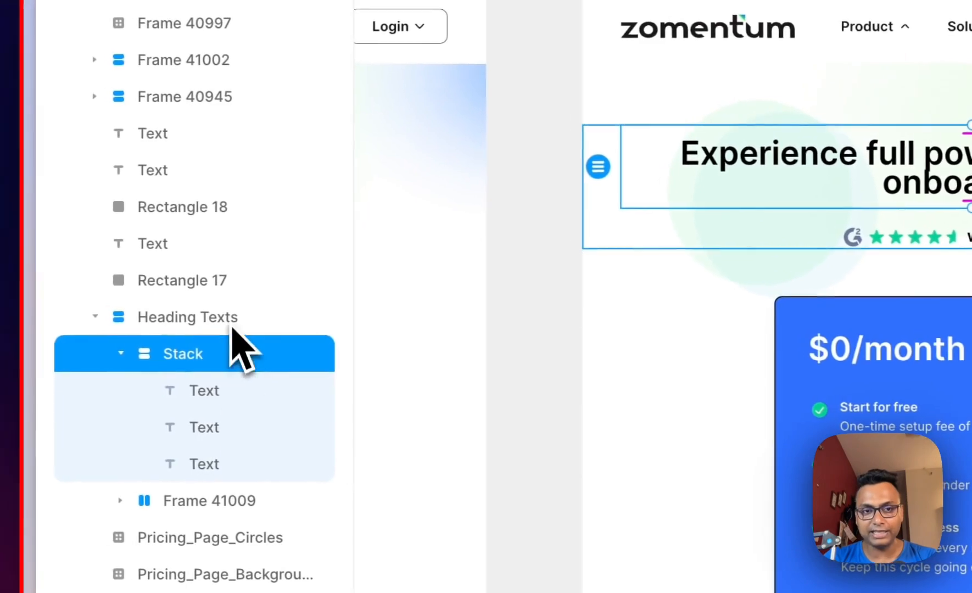
pyautogui.click(231, 325)
pyautogui.click(898, 291)
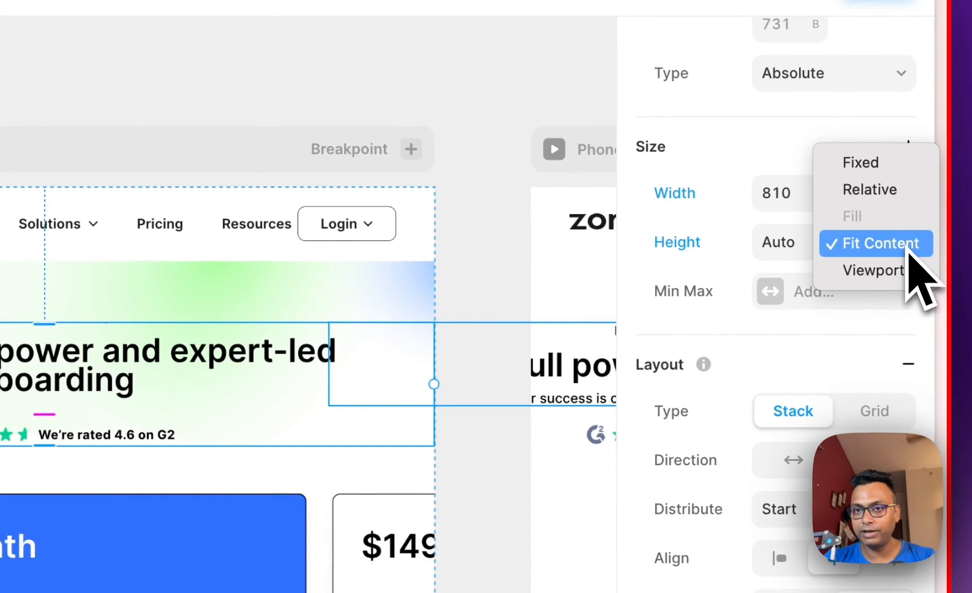
pyautogui.click(907, 247)
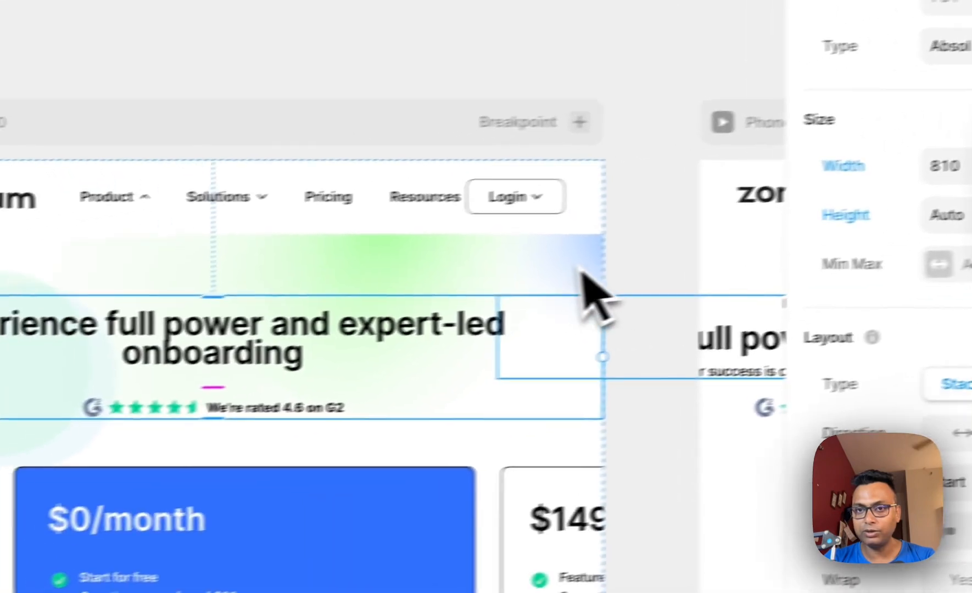
pyautogui.click(473, 292)
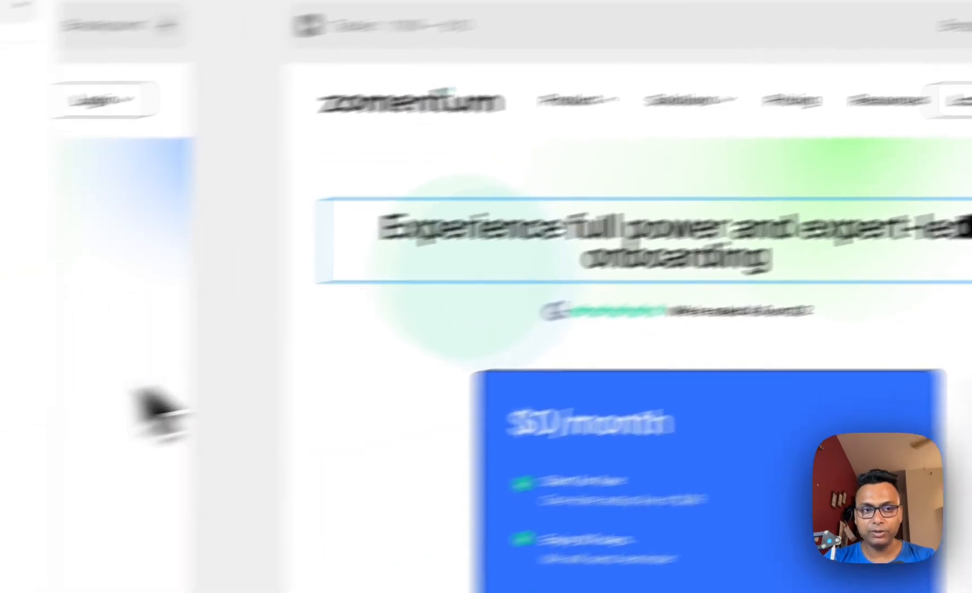
pyautogui.click(174, 384)
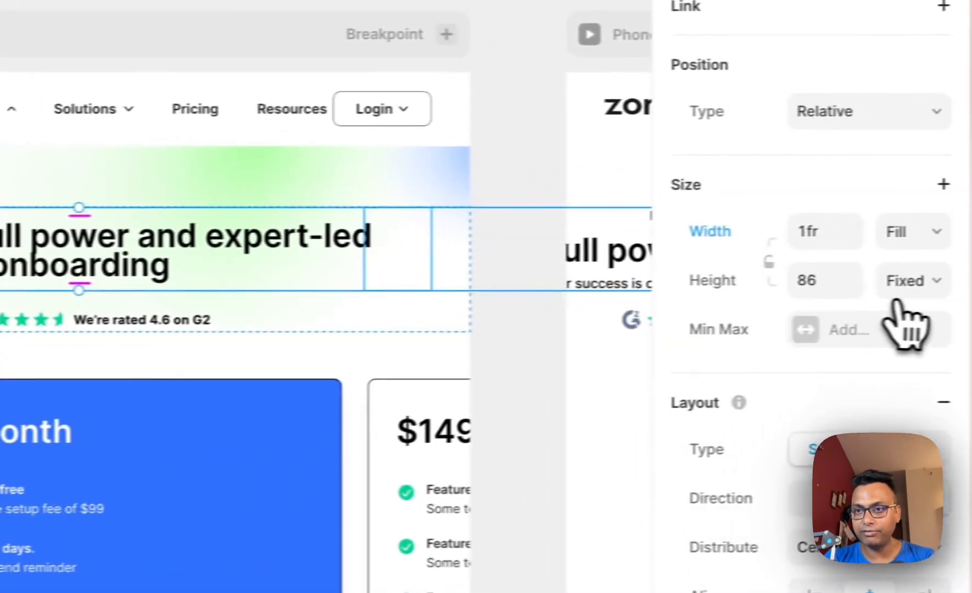
pyautogui.click(907, 283)
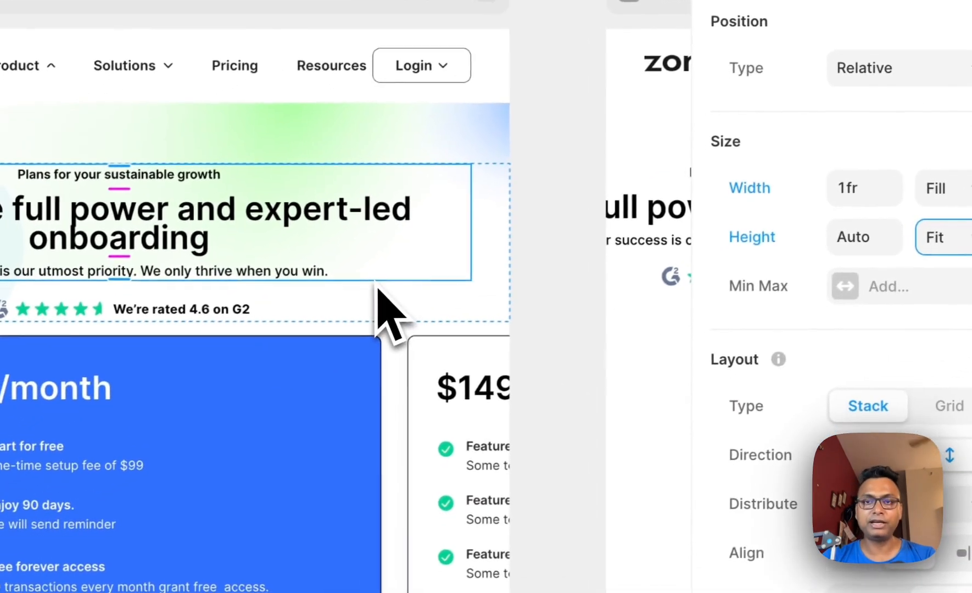
# Move the Heading Texts stack slightly upward and increase its gap to 28
pyautogui.click(479, 306)
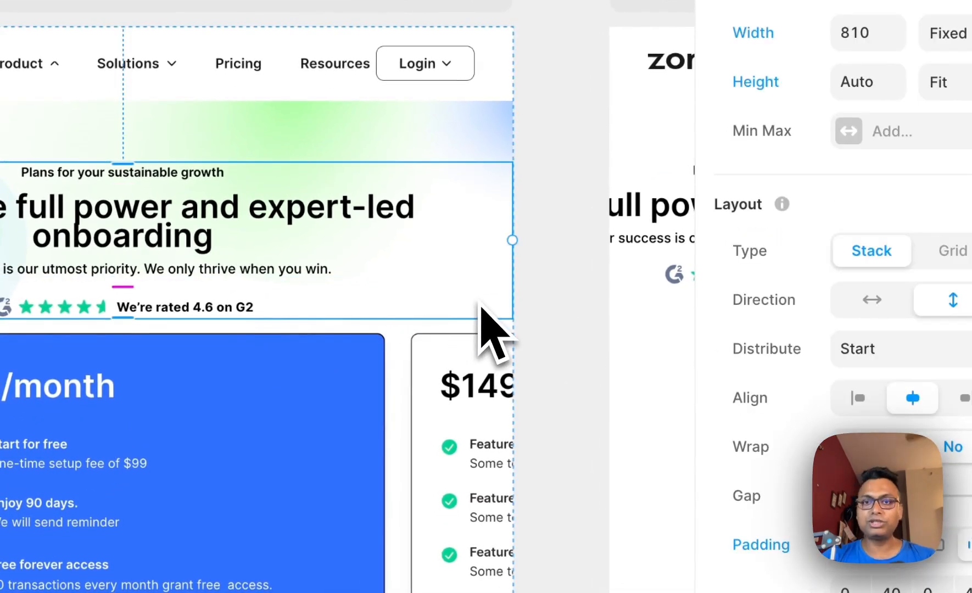
pyautogui.moveTo(480, 308); pyautogui.dragTo(481, 280)
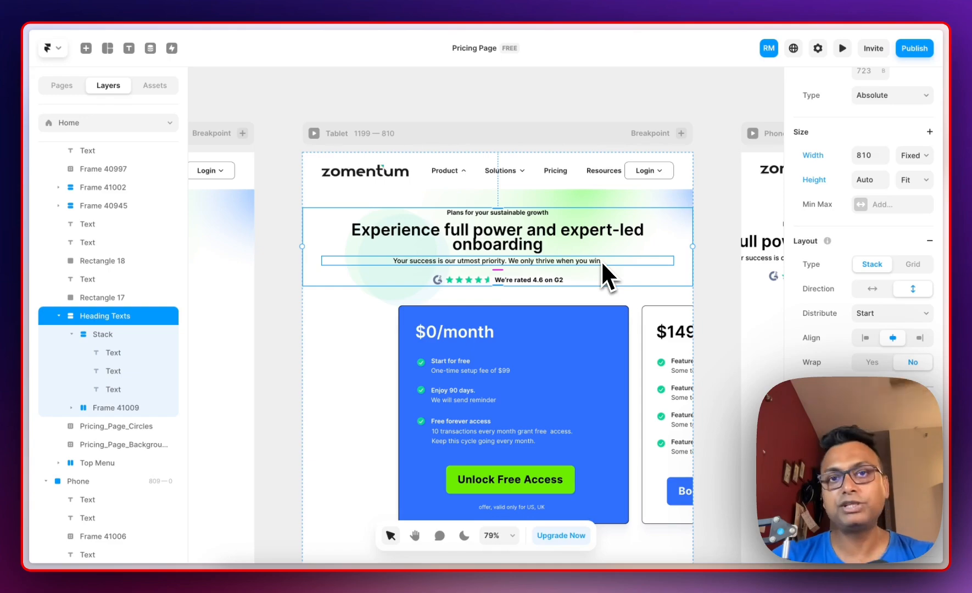
pyautogui.write('.')
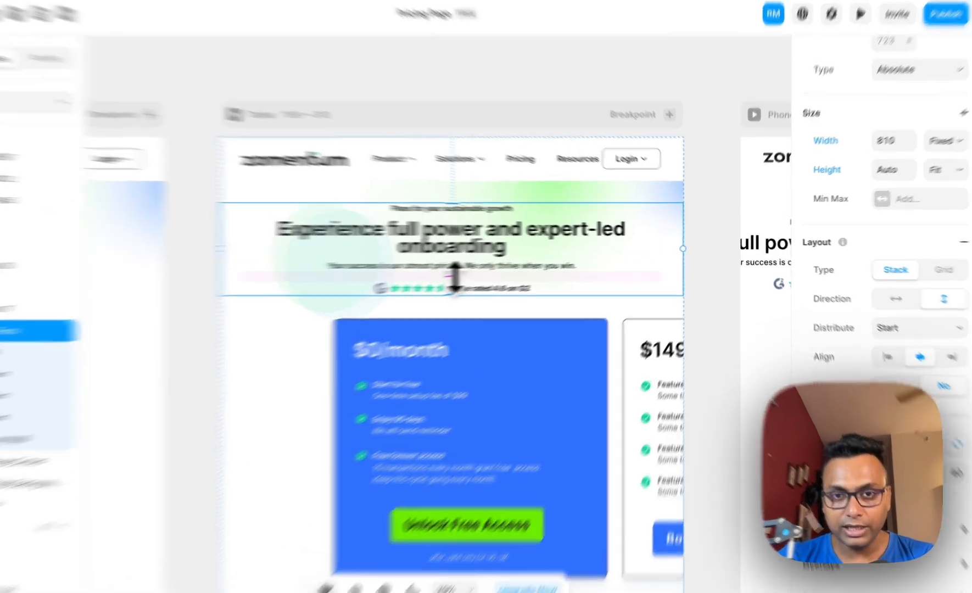
pyautogui.moveTo(499, 270); pyautogui.dragTo(499, 274)
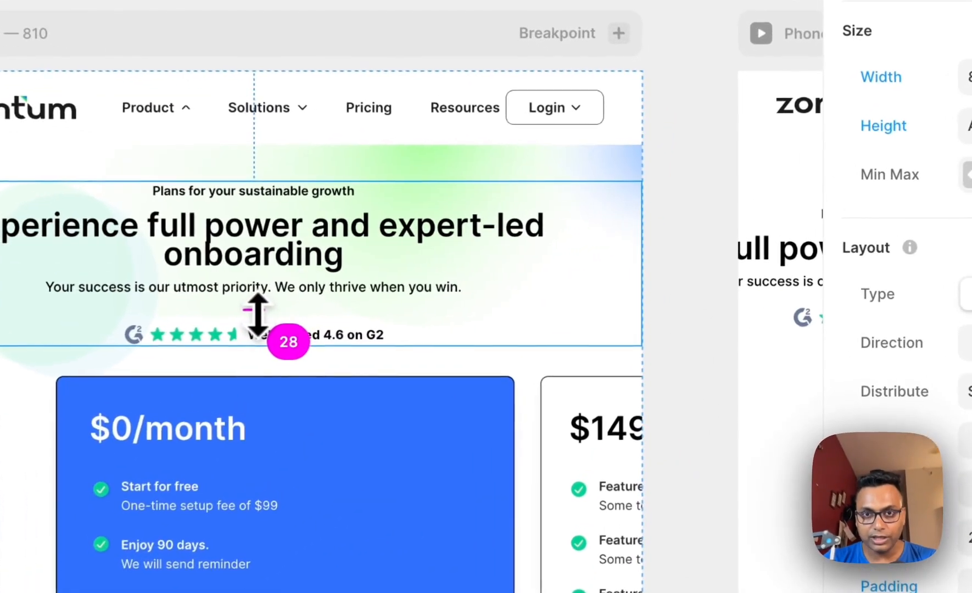
# Set the line height of the main heading "Experience full power and expert-led onboarding" to 44 pixels
pyautogui.click(276, 273)
pyautogui.scroll(-10, 950, 461)
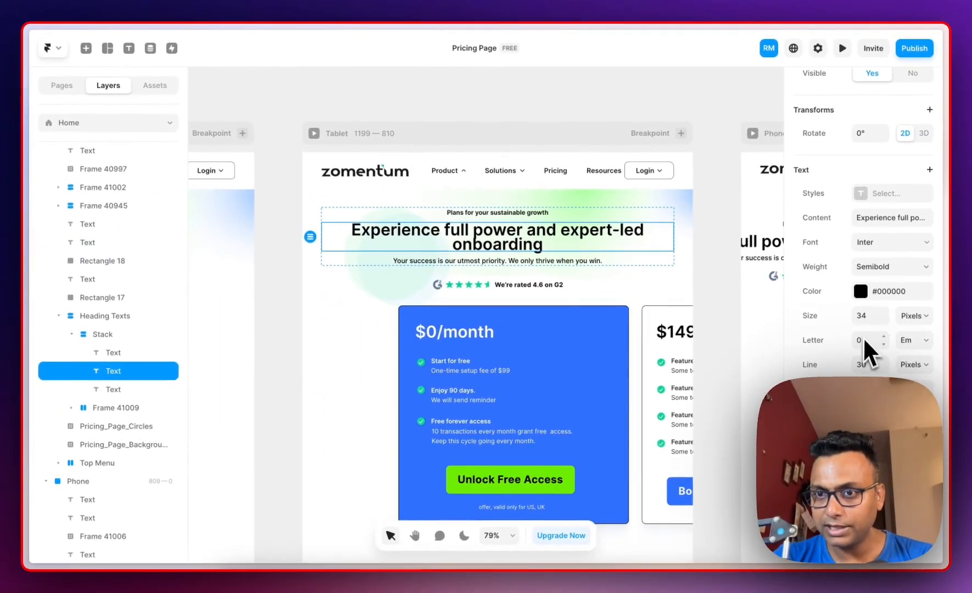
pyautogui.moveTo(880, 365); pyautogui.dragTo(883, 362)
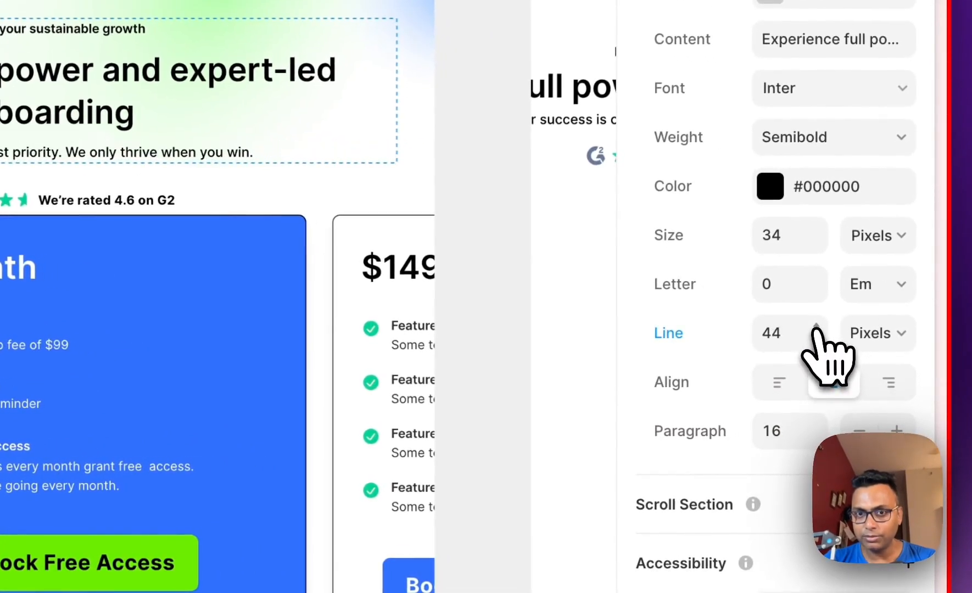
# Add bottom padding to the Heading Texts stack above the pricing cards
pyautogui.click(423, 113)
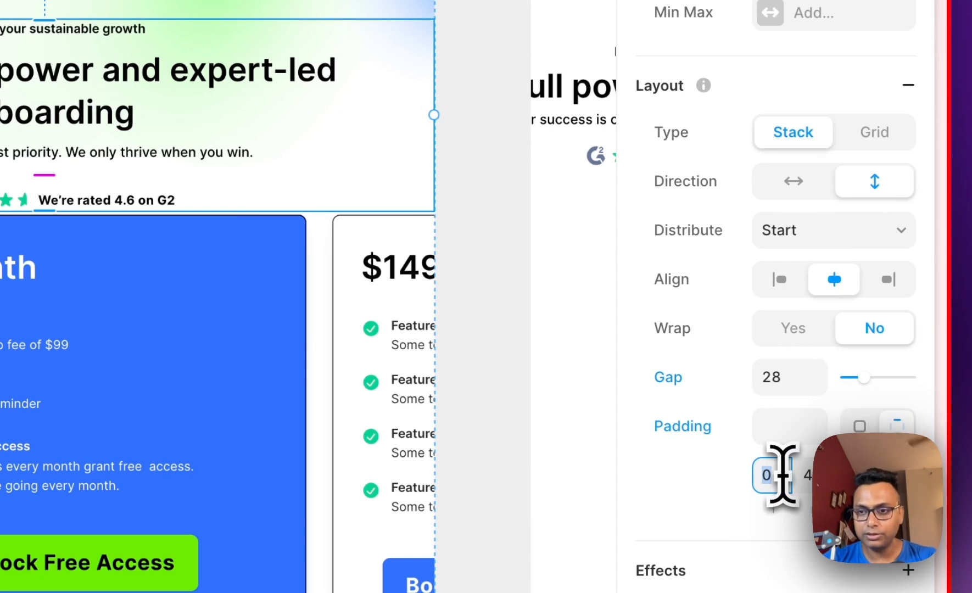
pyautogui.click(854, 475)
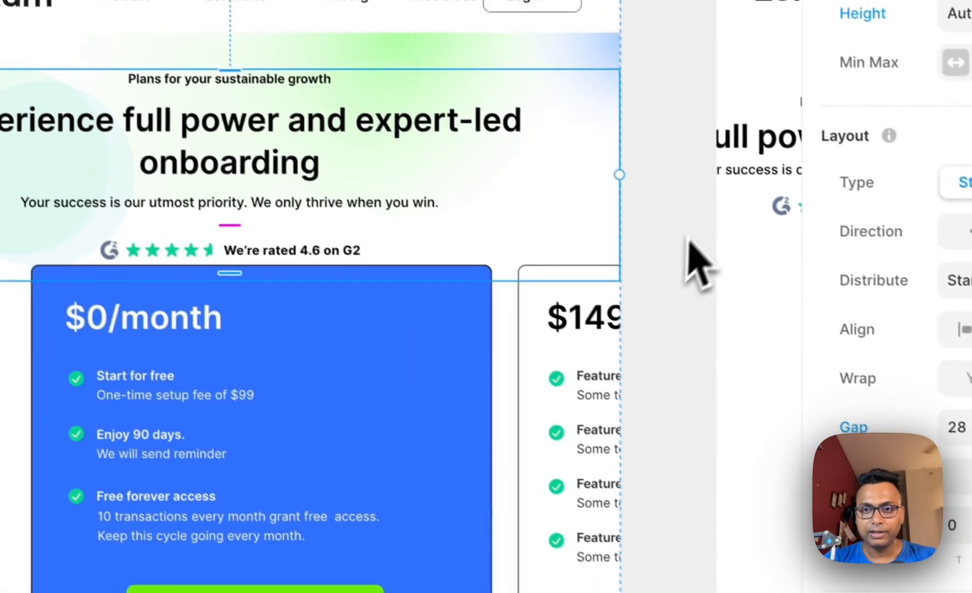
pyautogui.click(505, 75)
pyautogui.scroll(-2, 517, 67)
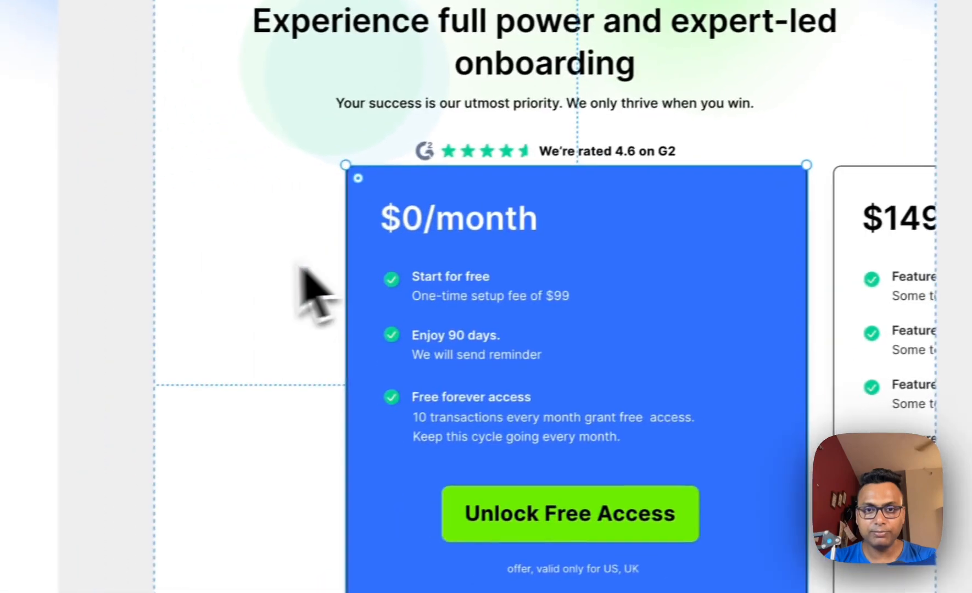
pyautogui.click(19, 297)
pyautogui.moveTo(258, 235); pyautogui.dragTo(937, 445)
pyautogui.moveTo(726, 243); pyautogui.dragTo(718, 250)
pyautogui.moveTo(490, 202); pyautogui.dragTo(387, 243)
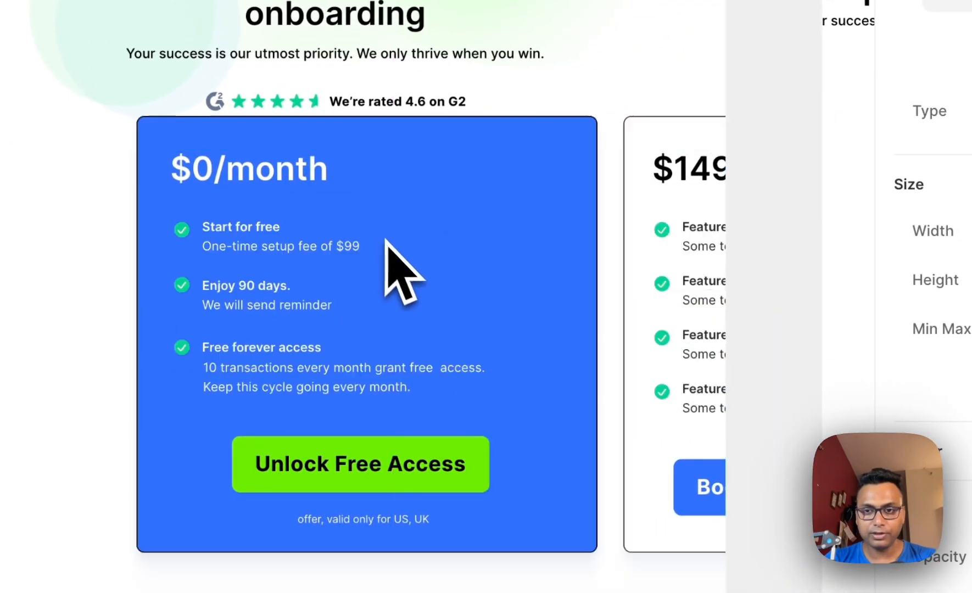
pyautogui.hscroll(-3, 224, 182)
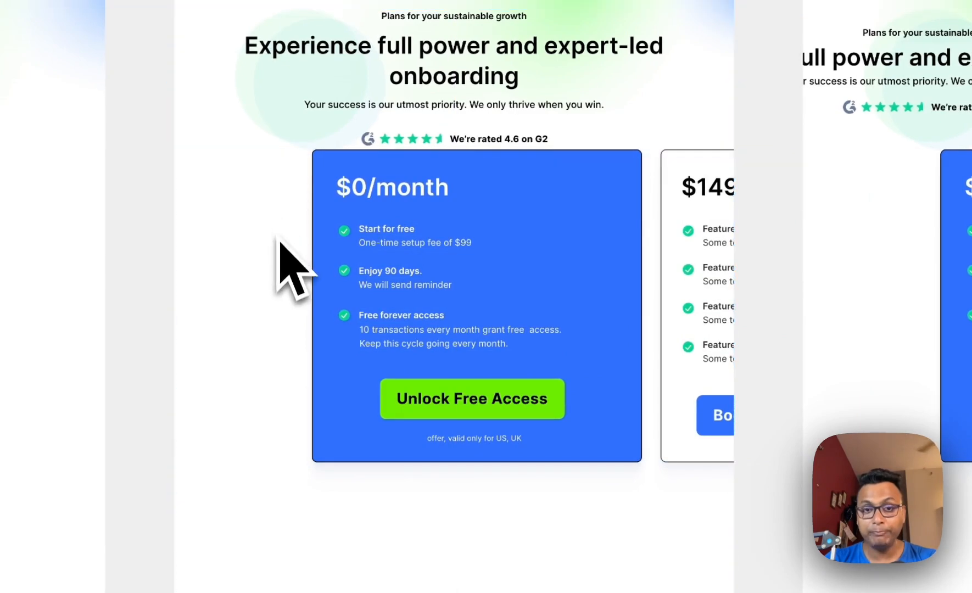
# Select both pricing cards on the Tablet breakpoint and move them straight down, clear of the G2 rating row
pyautogui.moveTo(526, 304); pyautogui.dragTo(809, 516)
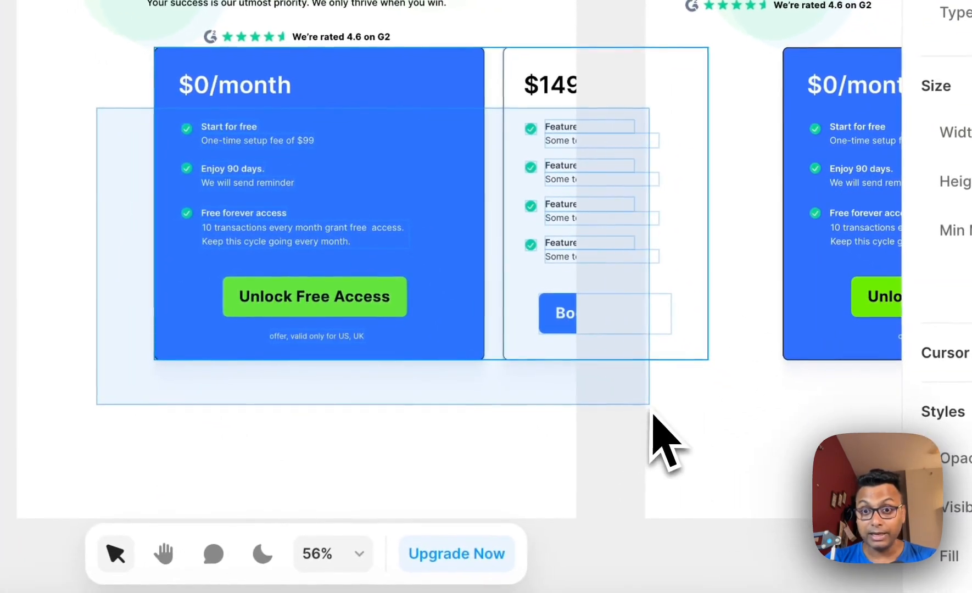
pyautogui.moveTo(654, 417); pyautogui.dragTo(716, 412)
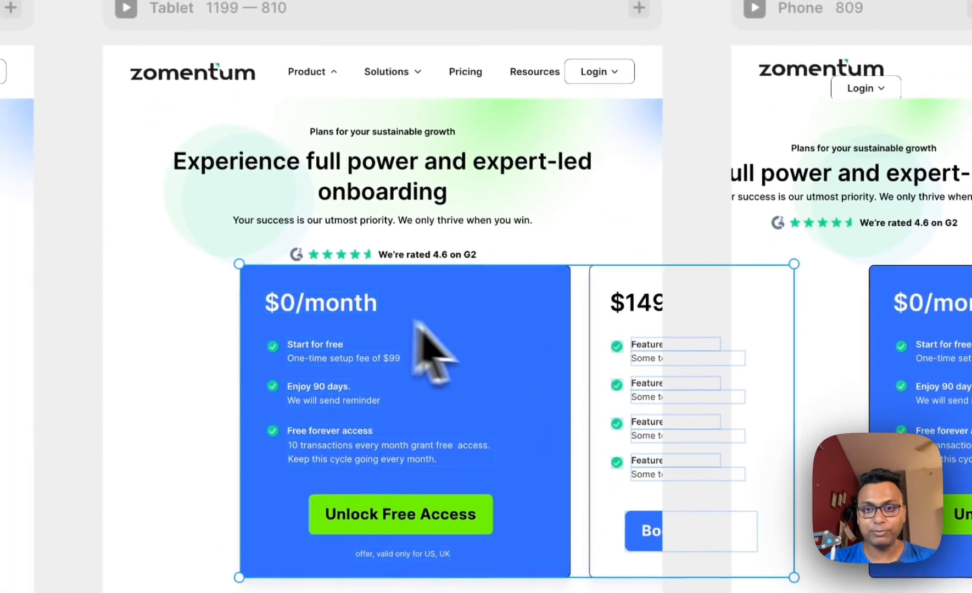
pyautogui.moveTo(415, 323); pyautogui.dragTo(398, 367)
pyautogui.press('super+z')
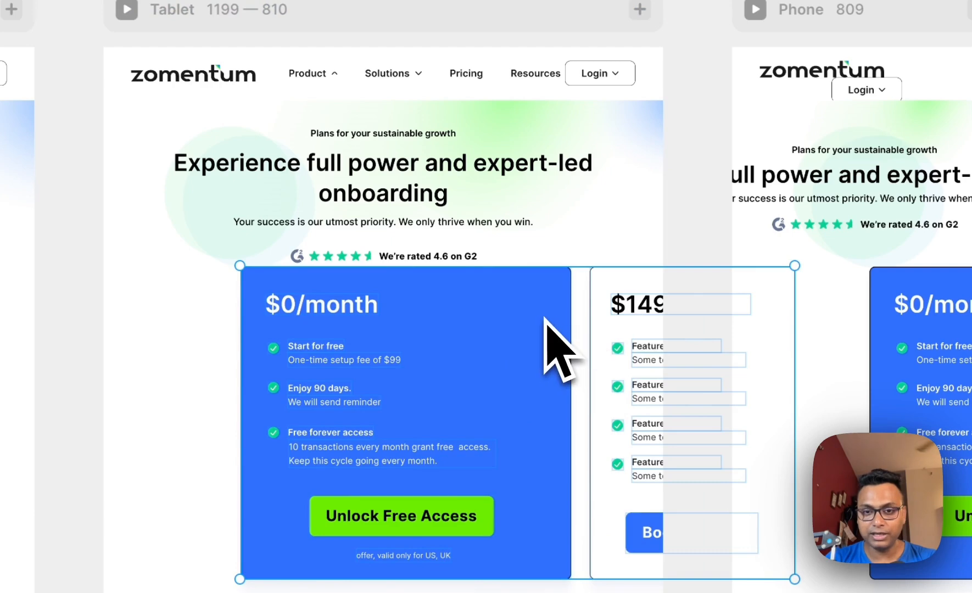
pyautogui.hotkey('shift', 'Down')
pyautogui.hotkey('shift', 'Down')
pyautogui.hotkey('shift', 'Down')
pyautogui.hotkey('shift', 'Down')
pyautogui.hotkey('shift', 'Down')
pyautogui.hotkey('shift', 'Down')
pyautogui.hotkey('shift', 'Down')
pyautogui.hotkey('shift', 'Down')
pyautogui.hotkey('shift', 'Down')
pyautogui.hotkey('shift', 'Down')
pyautogui.hotkey('shift', 'Down')
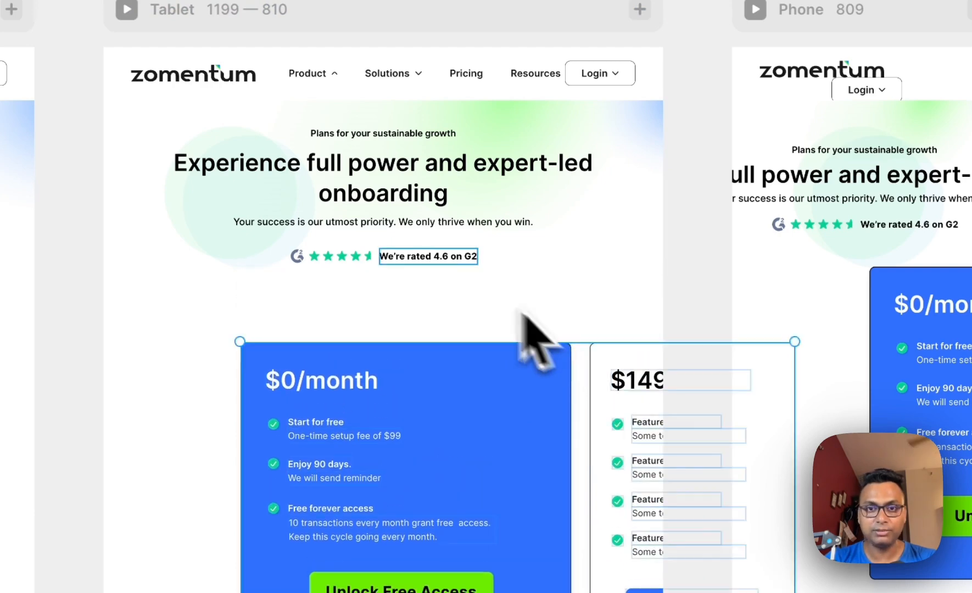
# Delete the Phone breakpoint from the page and confirm the deletion
pyautogui.scroll(3, 430, 257)
pyautogui.hscroll(3, 526, 211)
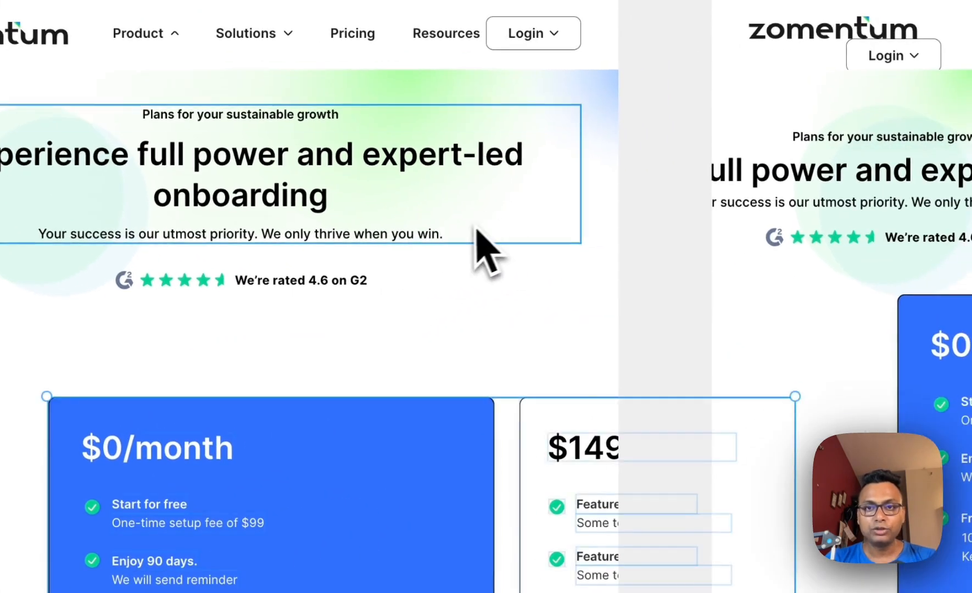
pyautogui.hscroll(3, 464, 233)
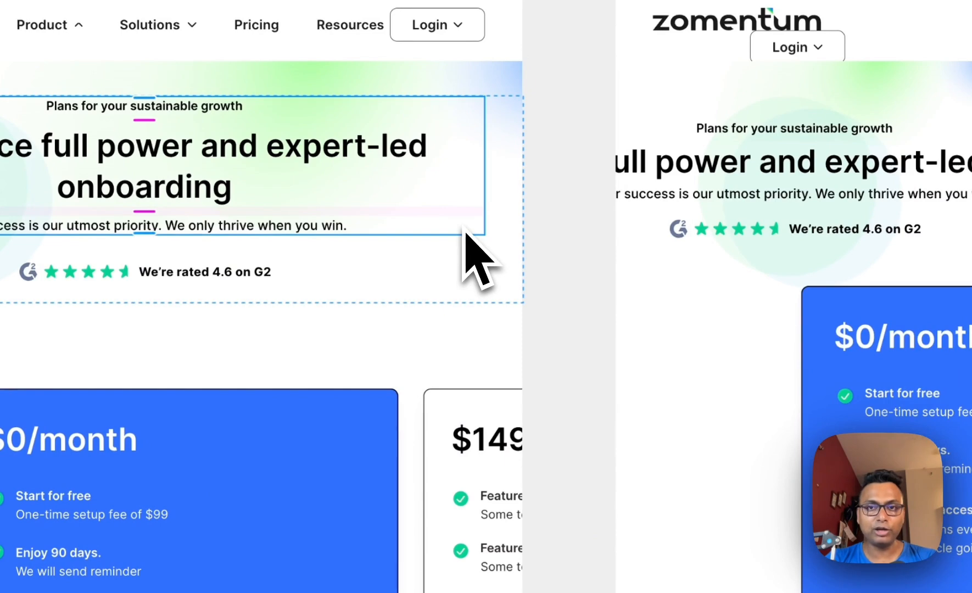
pyautogui.hscroll(3, 813, 69)
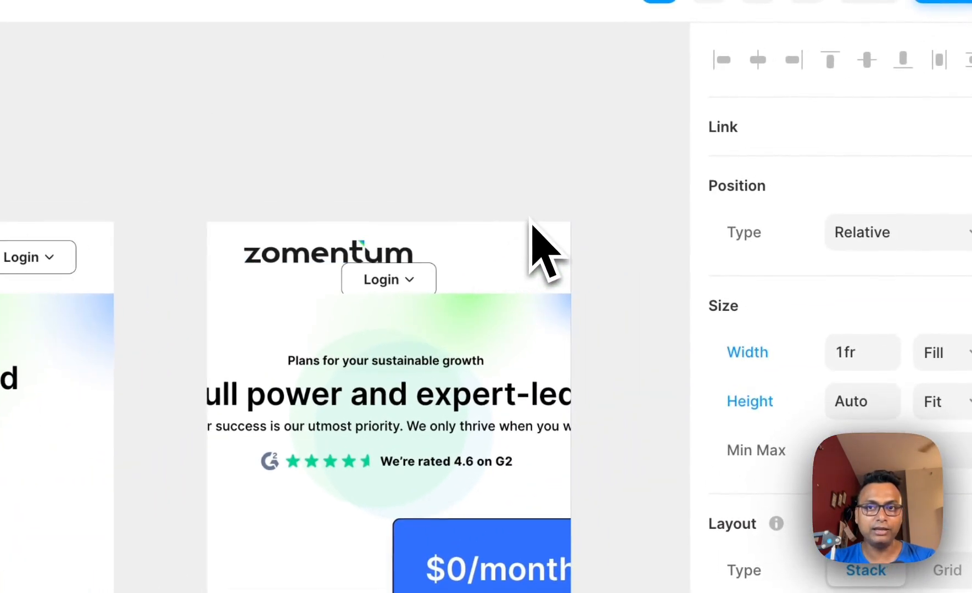
pyautogui.rightClick(495, 203)
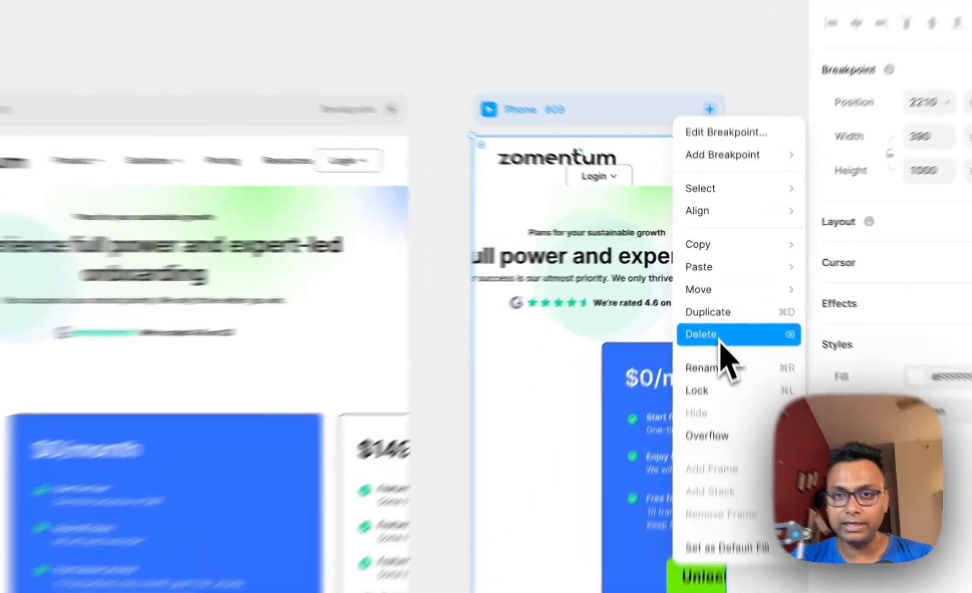
pyautogui.click(721, 341)
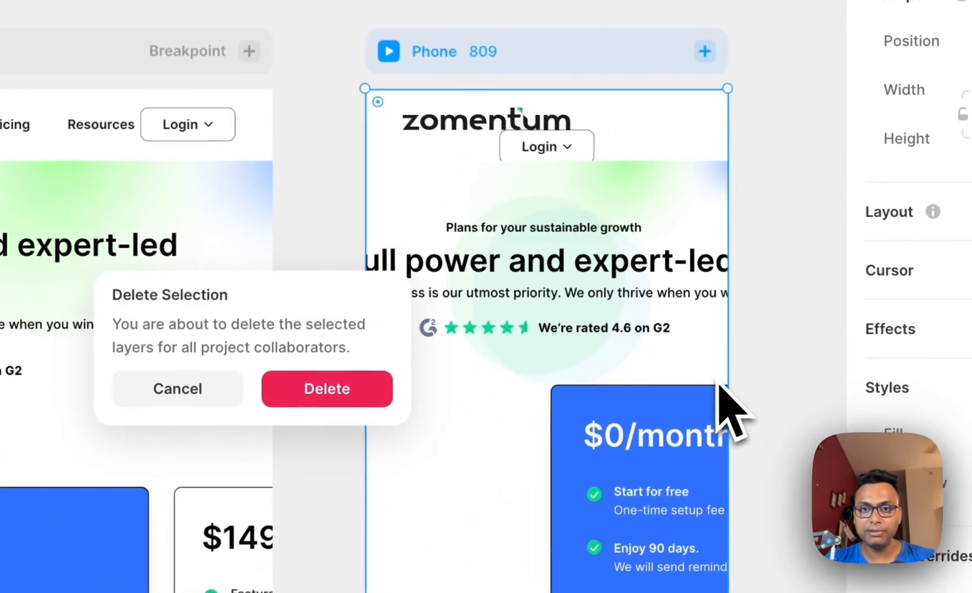
pyautogui.click(379, 391)
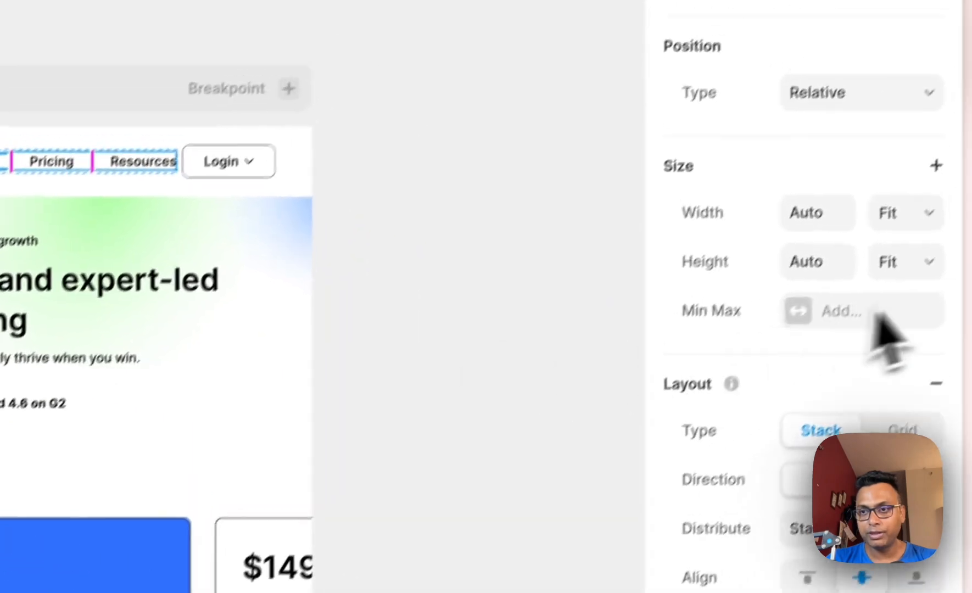
# Set the width of the Tablet top menu's logo-and-links stack to Fill and reduce the gap between the logo and the links
pyautogui.click(879, 251)
pyautogui.click(873, 226)
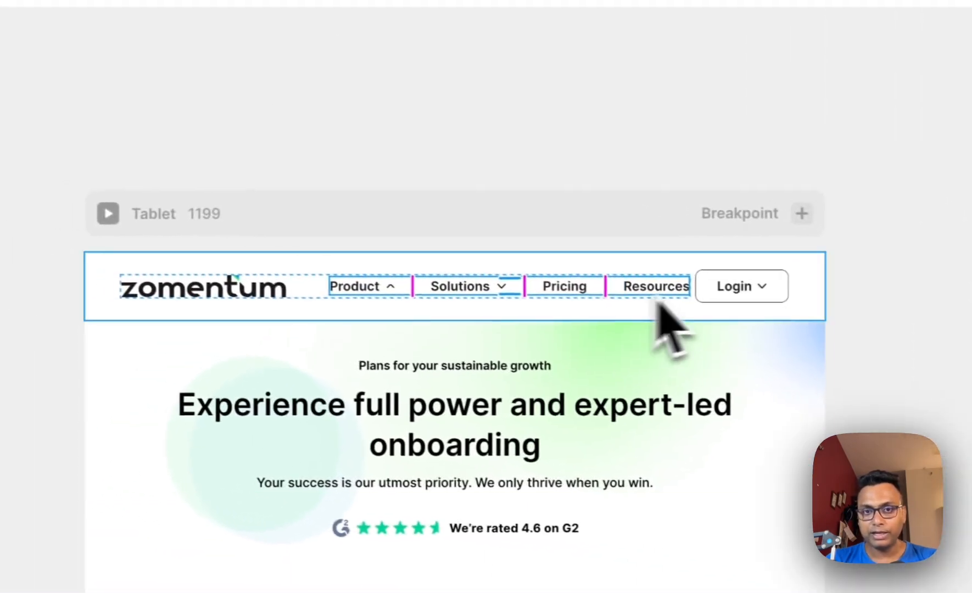
pyautogui.click(316, 301)
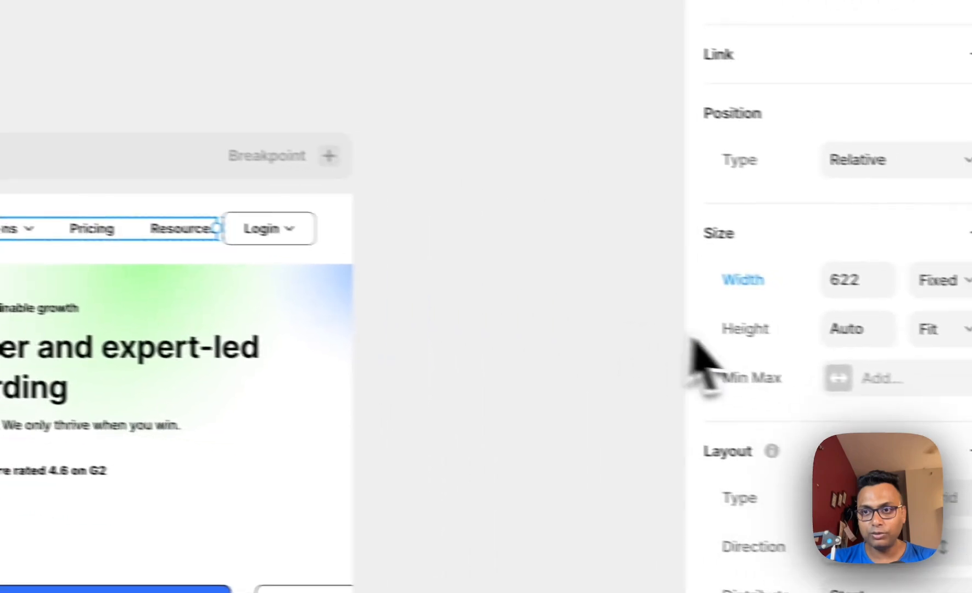
pyautogui.click(903, 272)
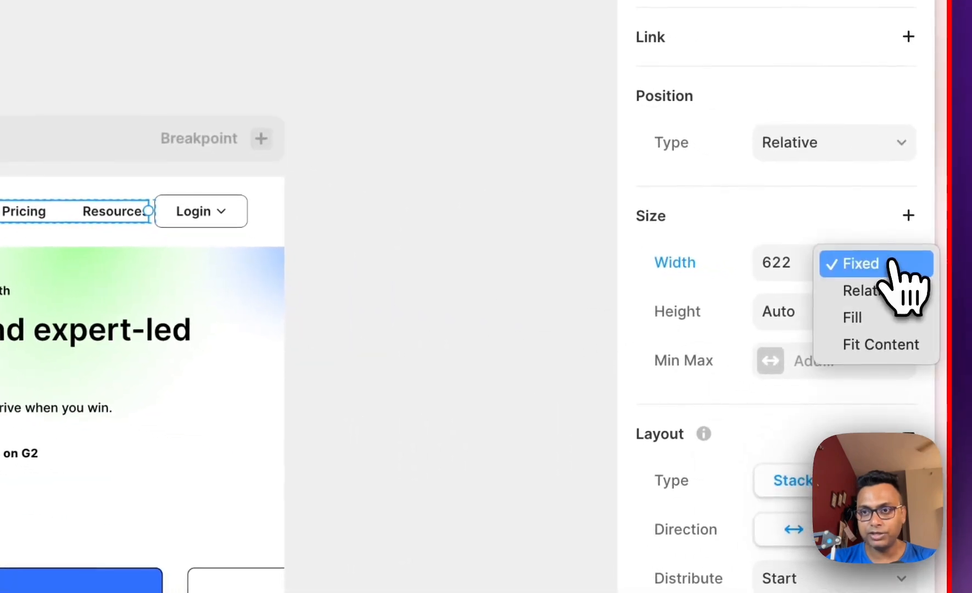
pyautogui.click(878, 319)
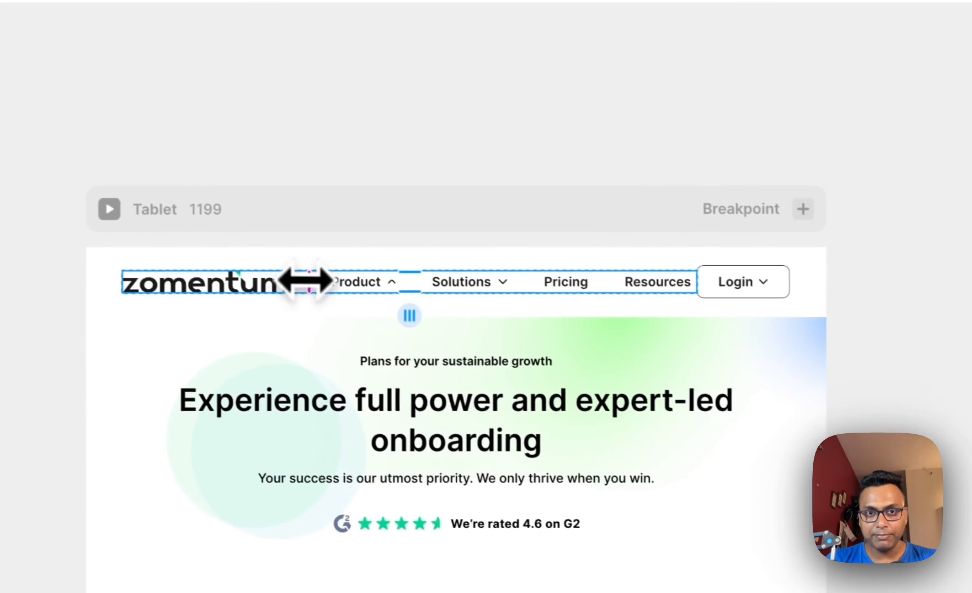
pyautogui.moveTo(306, 280)
pyautogui.mouseDown()
pyautogui.moveTo(319, 286)
pyautogui.moveTo(298, 286)
pyautogui.mouseUp()
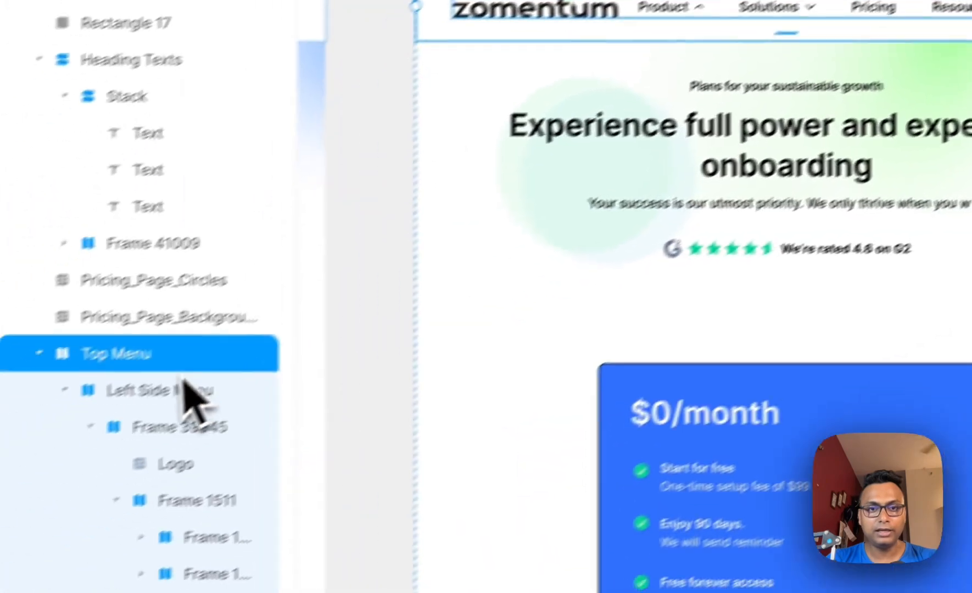
# Try a Fill width on the Login Button stack inside the Tablet Top Menu
pyautogui.click(185, 387)
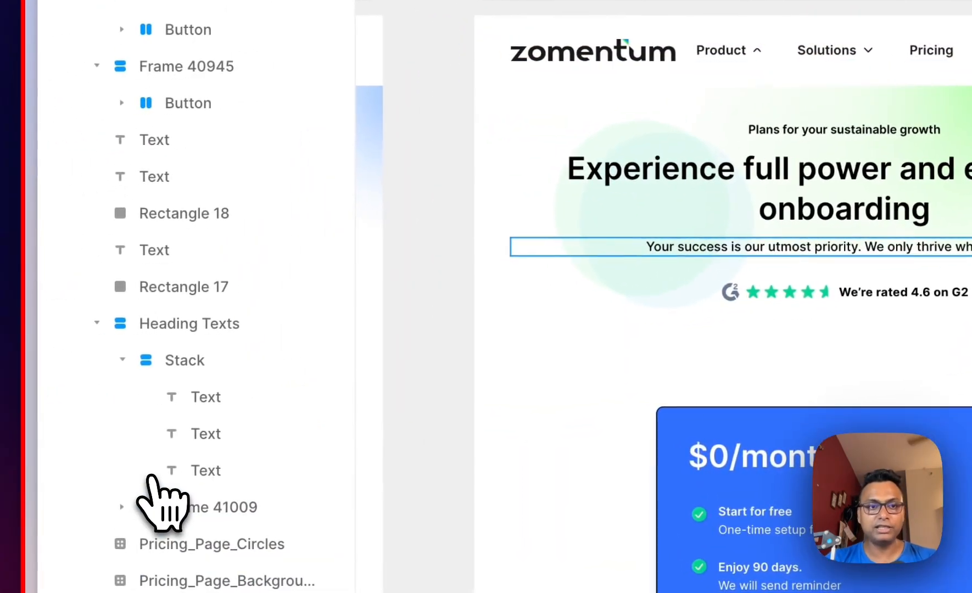
pyautogui.click(643, 70)
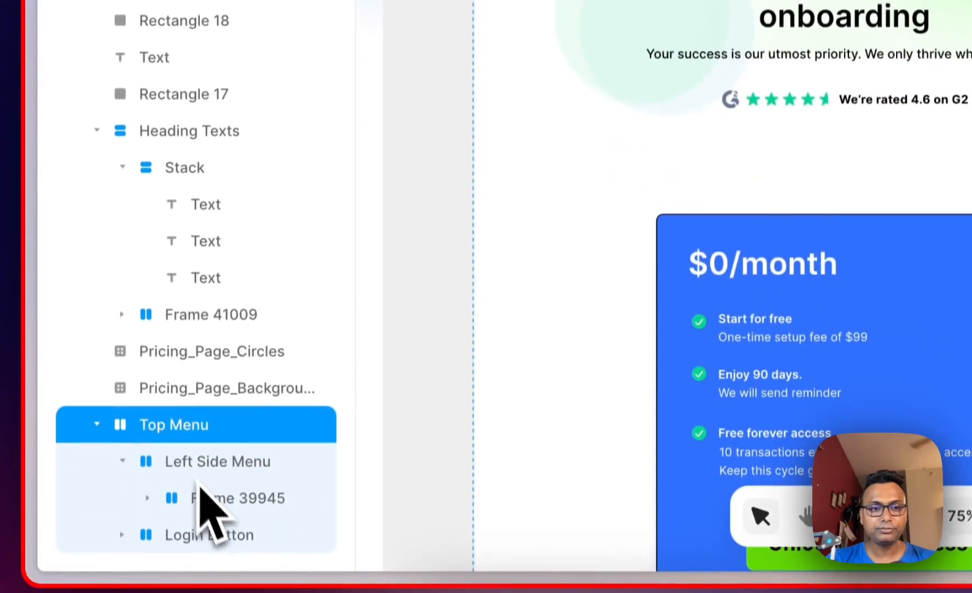
pyautogui.click(204, 466)
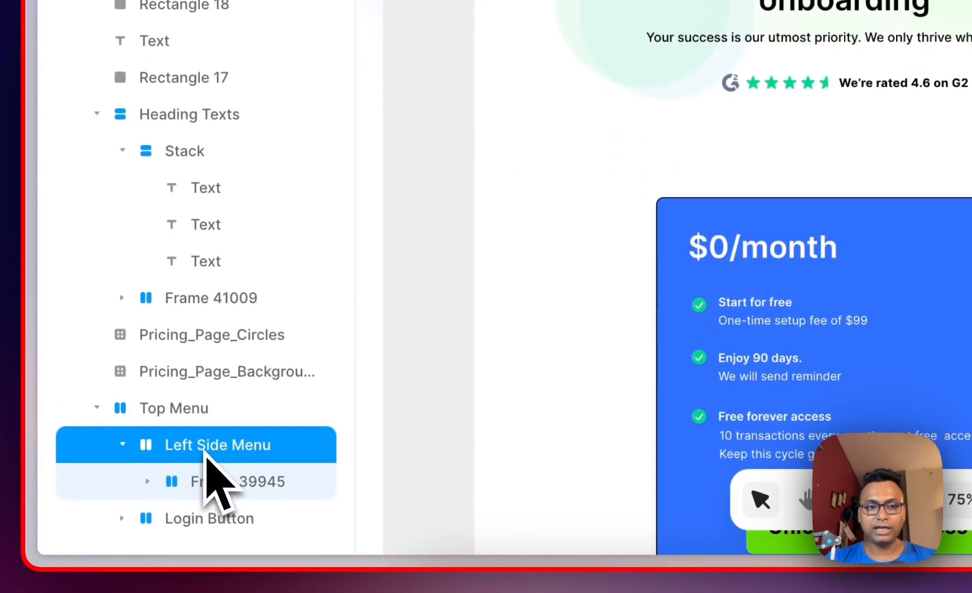
pyautogui.click(220, 477)
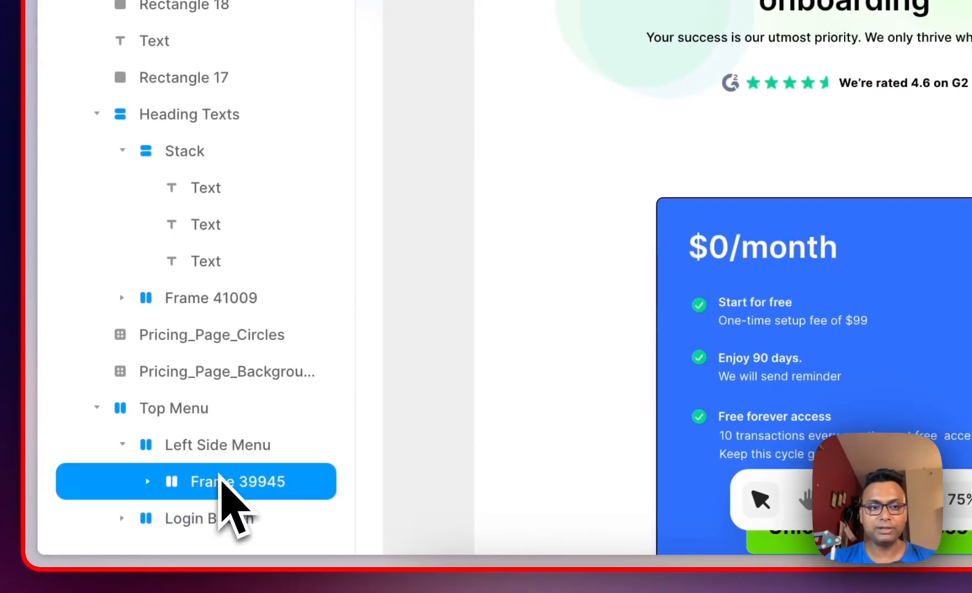
pyautogui.click(215, 518)
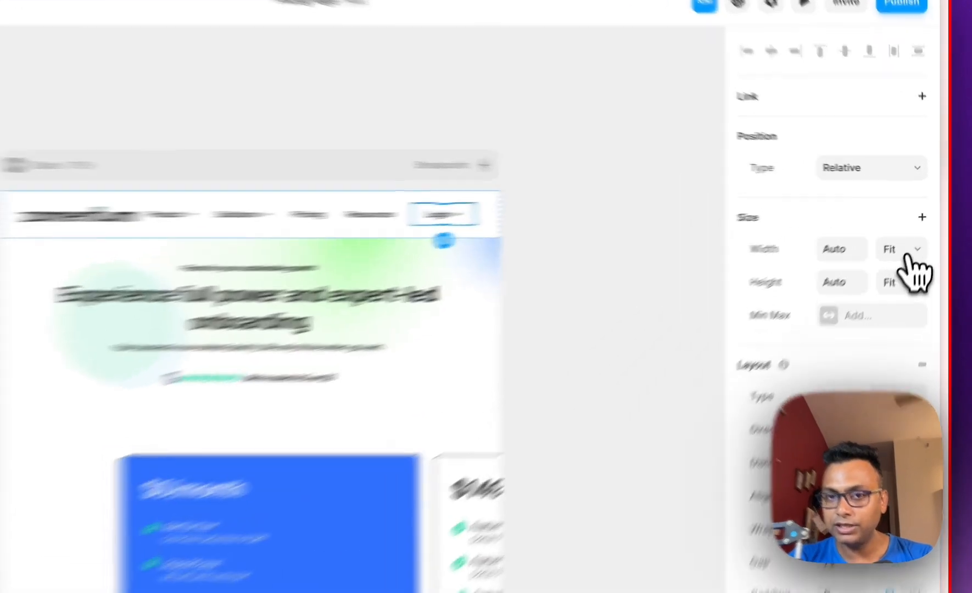
pyautogui.click(914, 233)
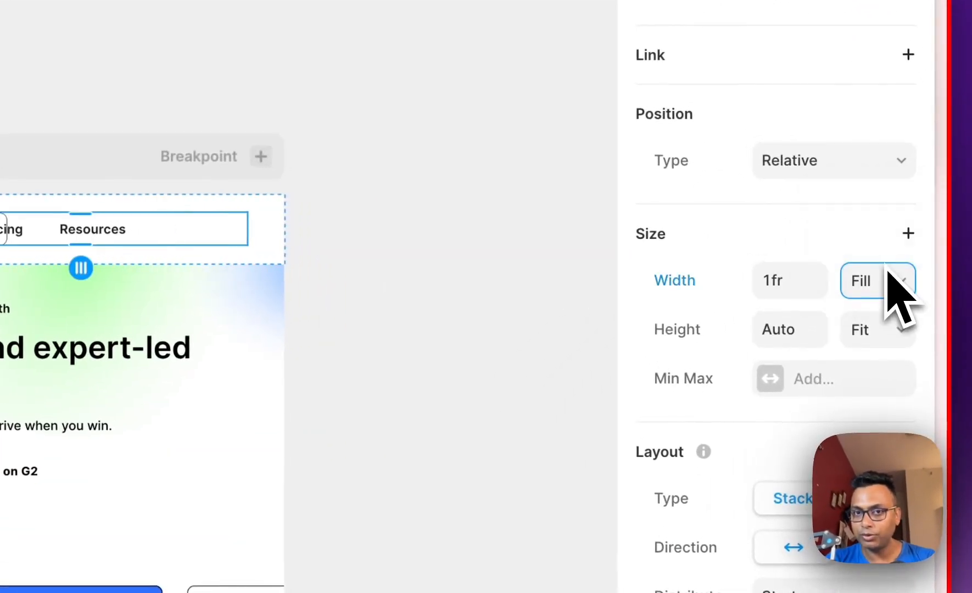
pyautogui.click(855, 296)
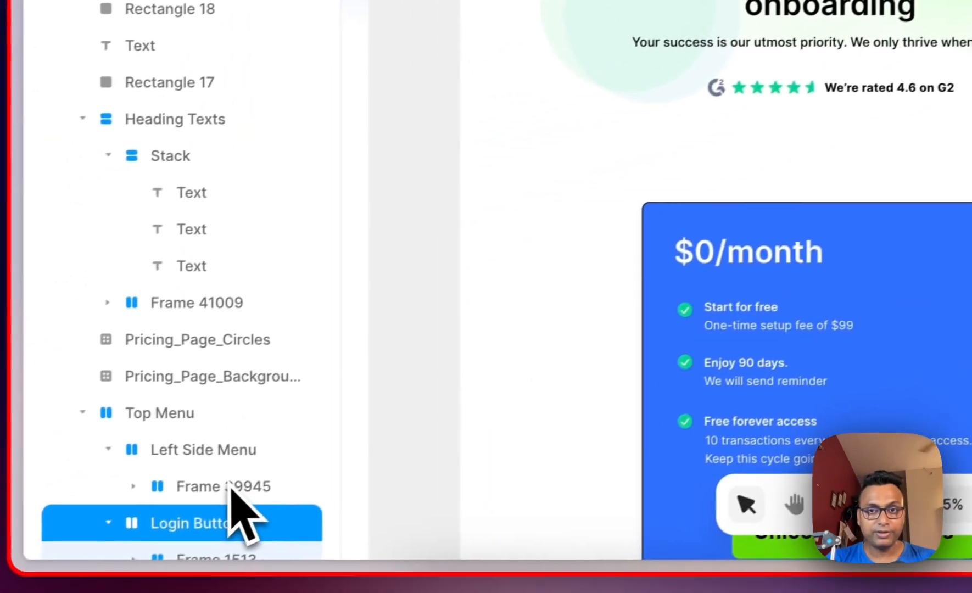
# Check the nested layers of the Top Menu and collapse the inner Stack of Heading Texts in the layer tree
pyautogui.scroll(-1, 244, 483)
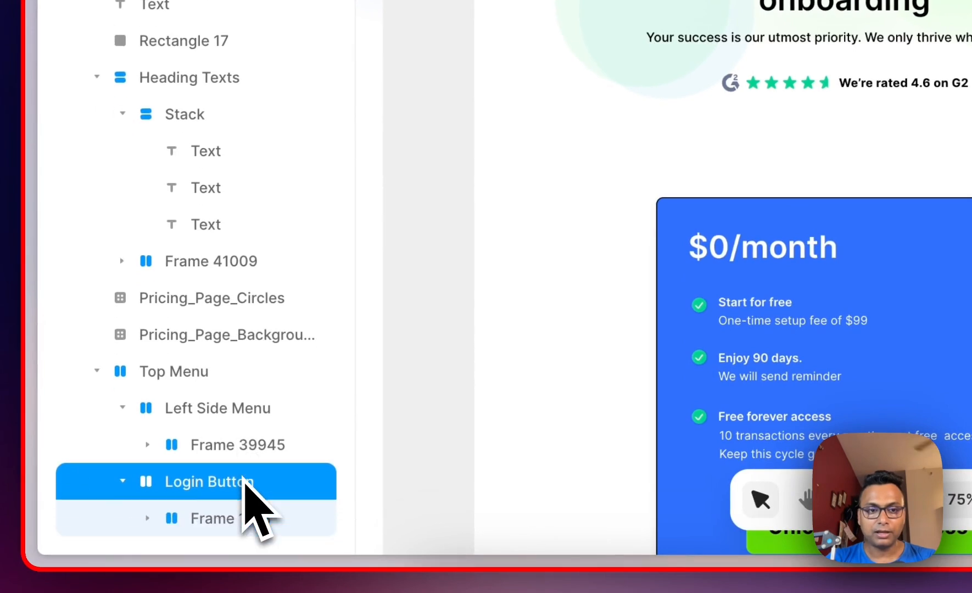
pyautogui.click(231, 522)
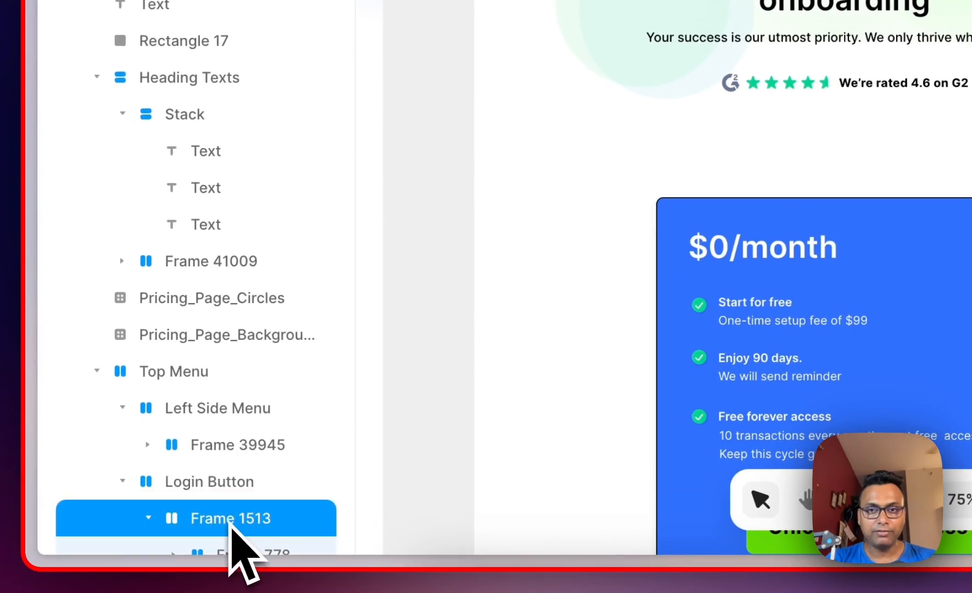
pyautogui.click(222, 417)
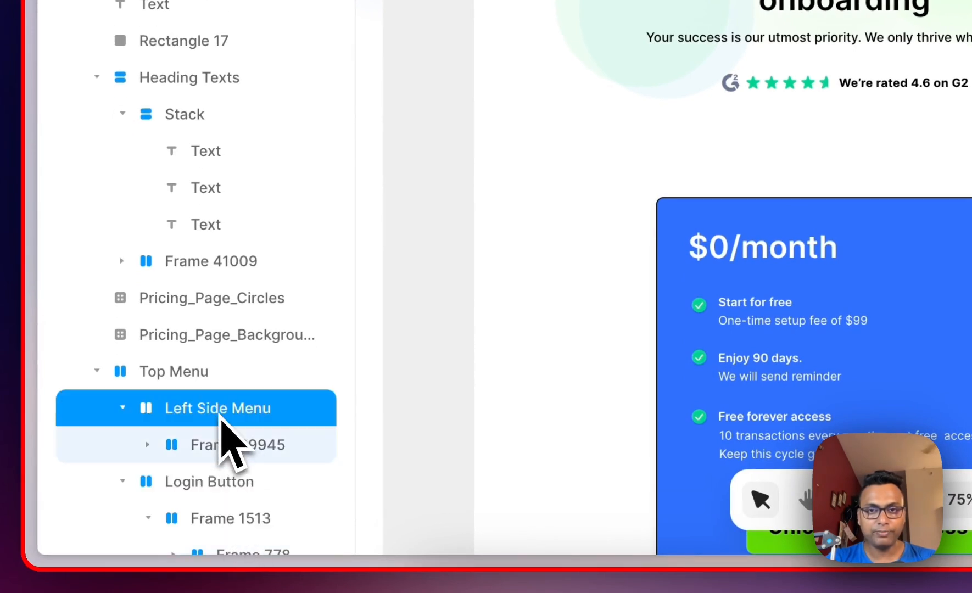
pyautogui.click(204, 376)
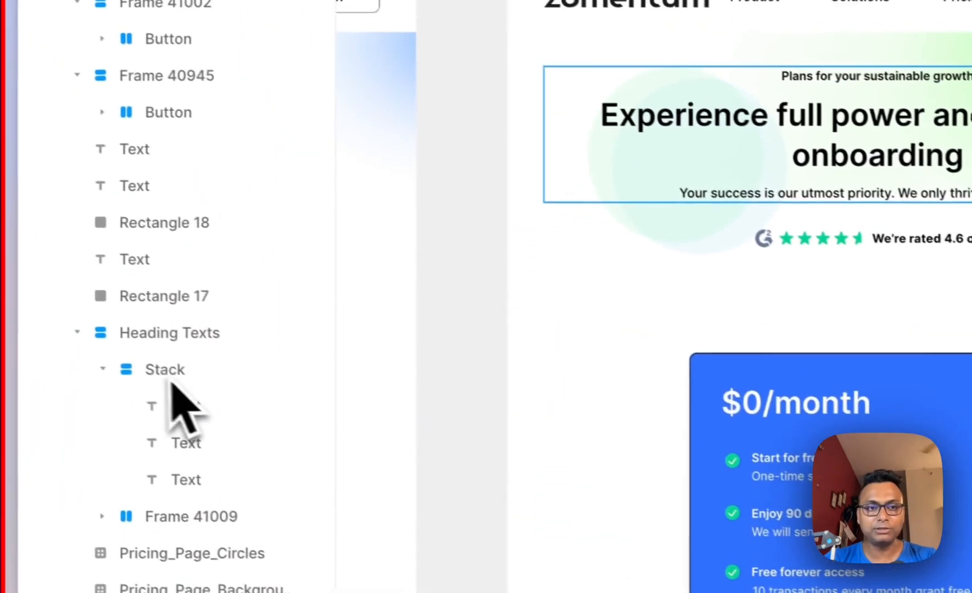
pyautogui.click(102, 369)
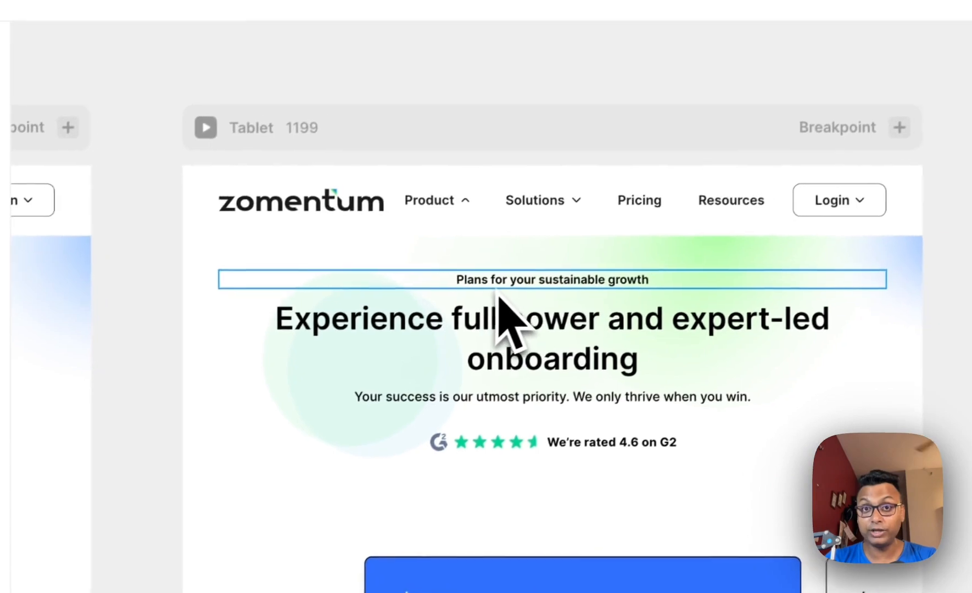
pyautogui.click(661, 275)
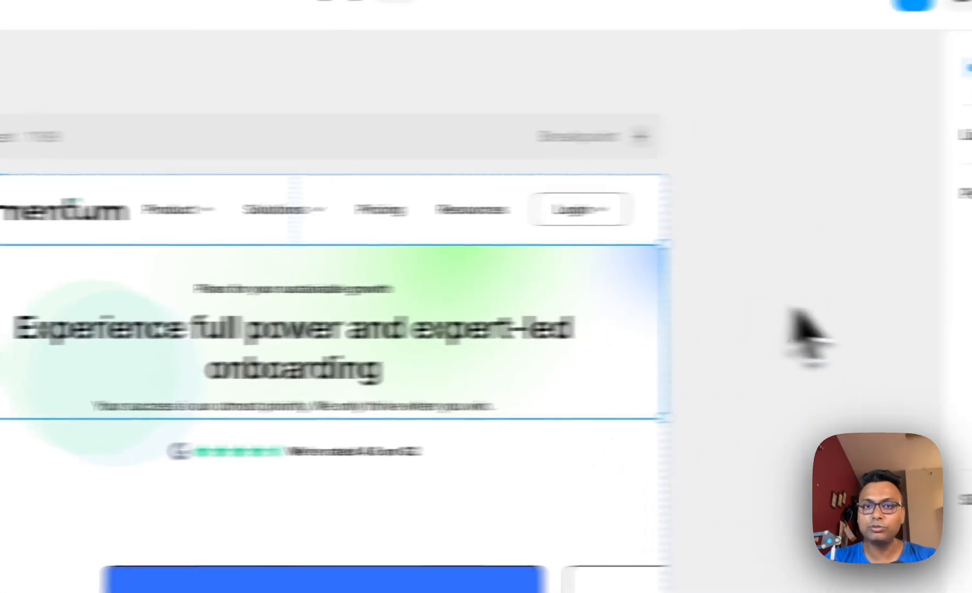
# Clear the selection and compare the Tablet layout of the menu, heading and cards with the Desktop layout
pyautogui.click(672, 337)
pyautogui.scroll(-2, 654, 337)
pyautogui.hscroll(2, 650, 335)
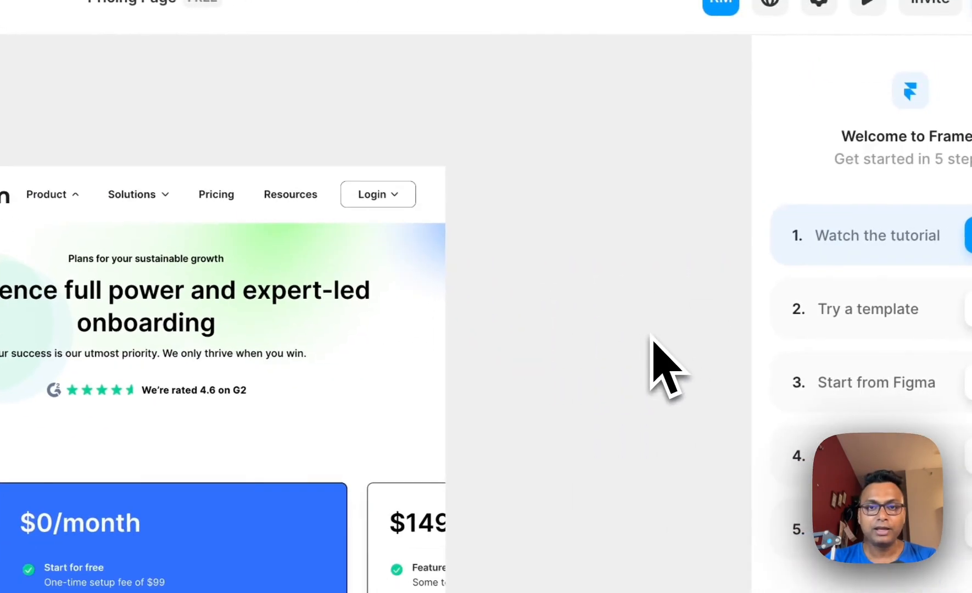
pyautogui.scroll(-1, 651, 336)
pyautogui.hscroll(-6, 651, 336)
pyautogui.hscroll(3, 652, 336)
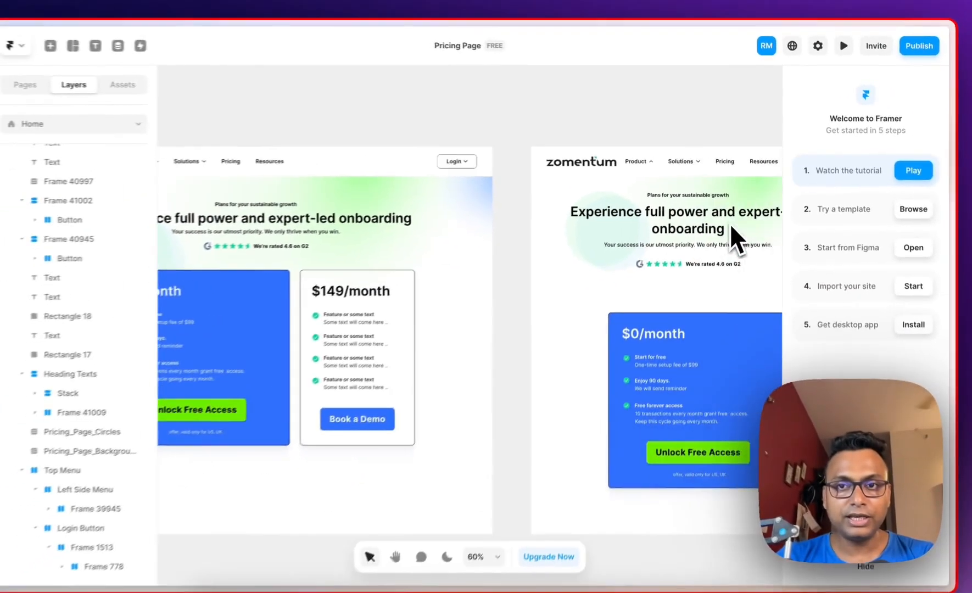
pyautogui.hscroll(5, 731, 225)
pyautogui.scroll(1, 730, 231)
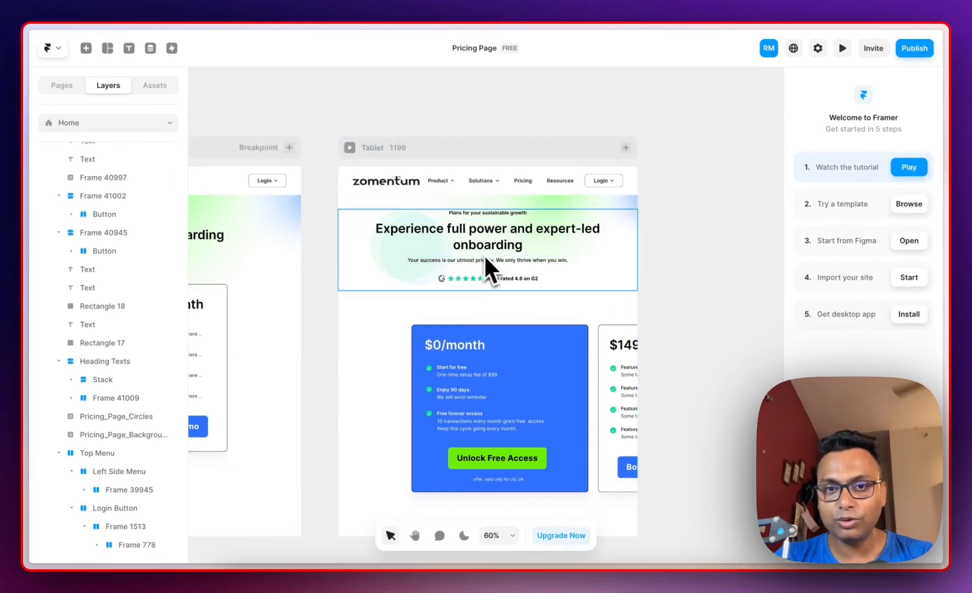
pyautogui.scroll(3, 482, 278)
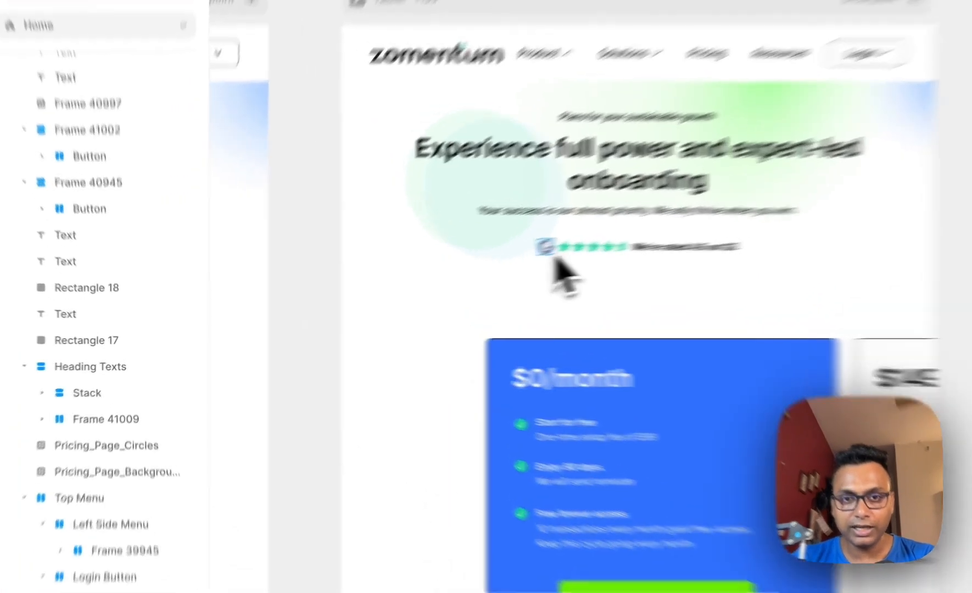
# Try a Fill width on the rating row Frame 41009 in the Tablet heading, and undo it
pyautogui.click(423, 277)
pyautogui.click(112, 399)
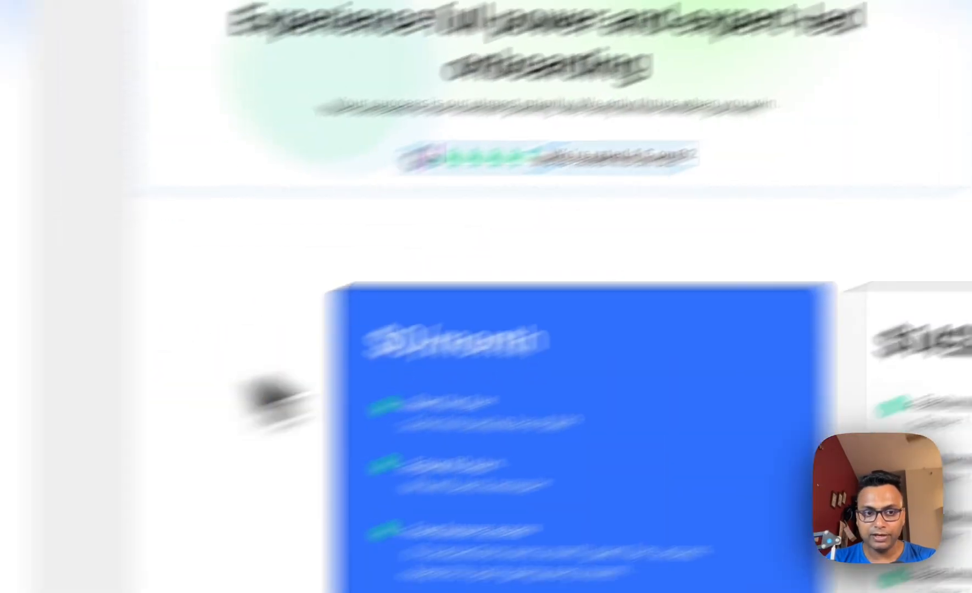
pyautogui.click(230, 334)
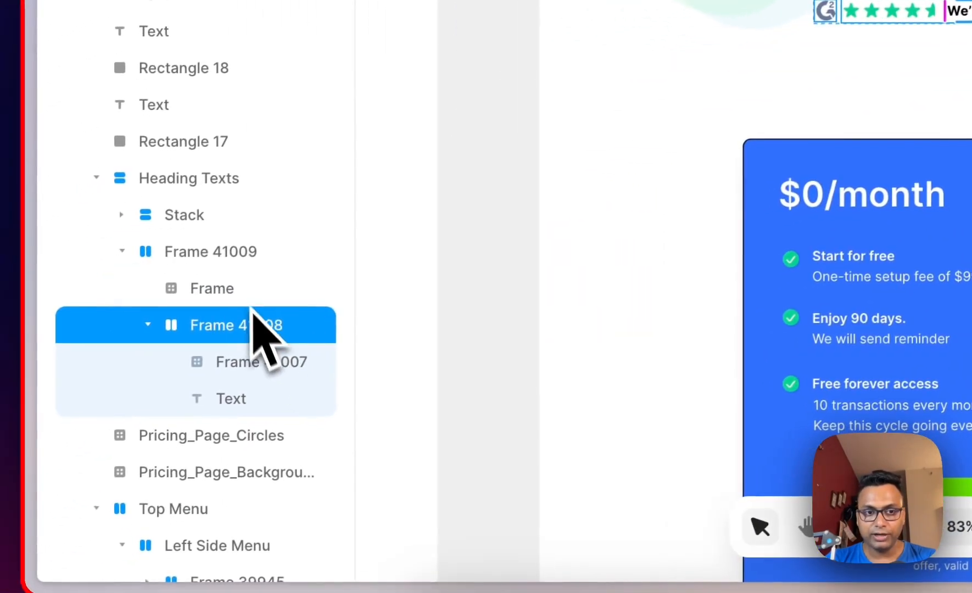
pyautogui.click(149, 325)
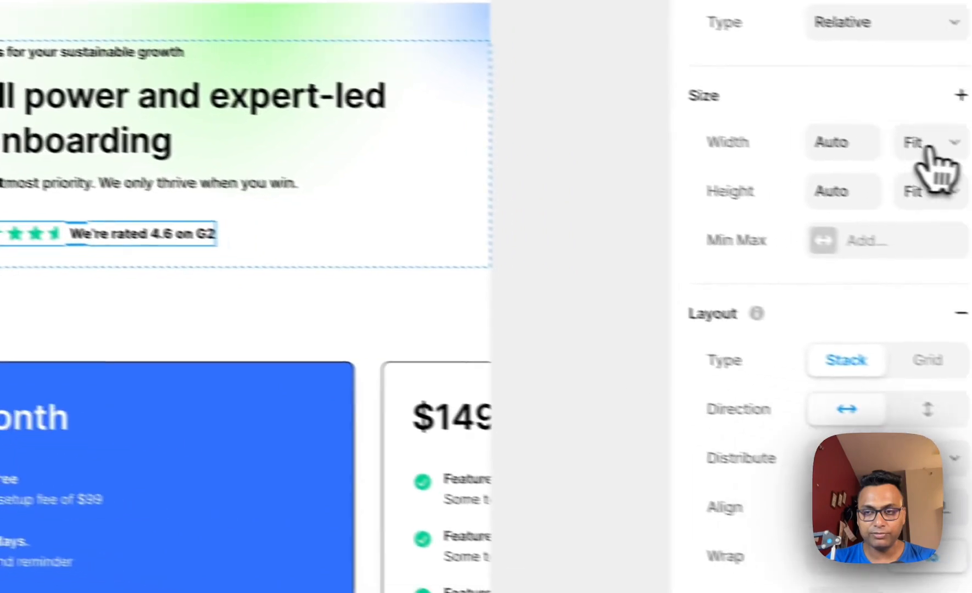
pyautogui.click(926, 143)
pyautogui.click(886, 107)
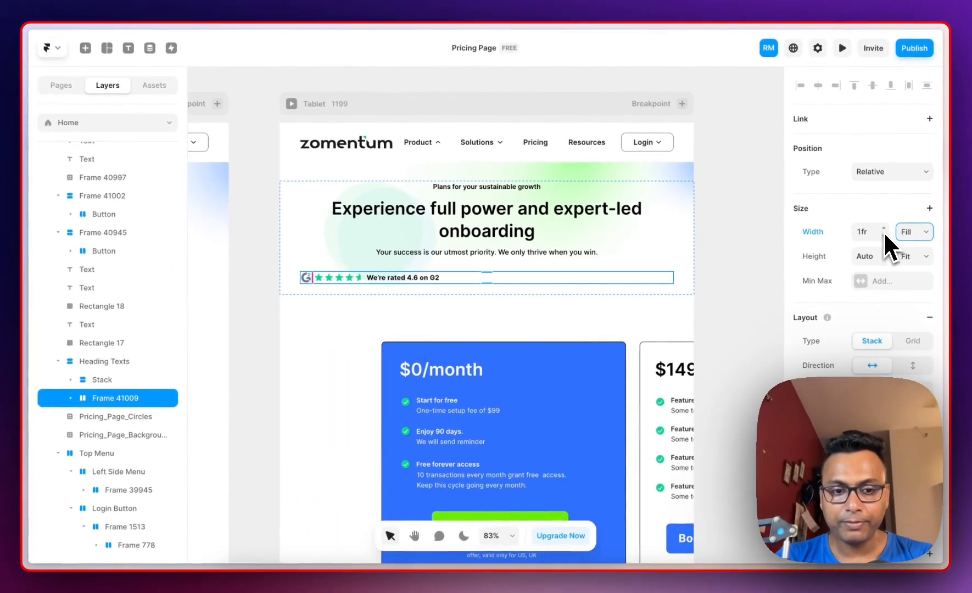
pyautogui.press('super+z')
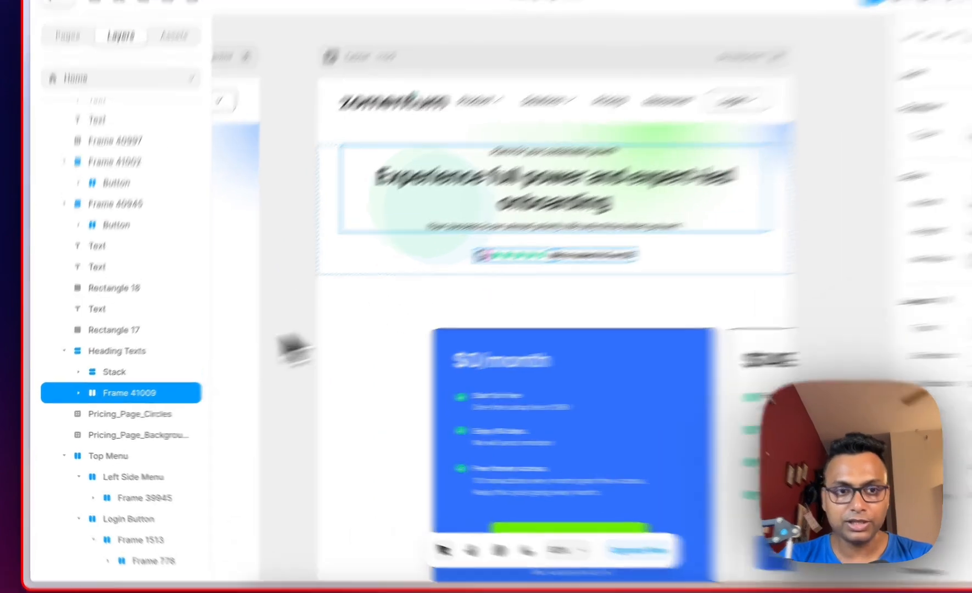
# Set the width of the Tablet Heading Texts stack to Fit
pyautogui.click(104, 380)
pyautogui.click(198, 291)
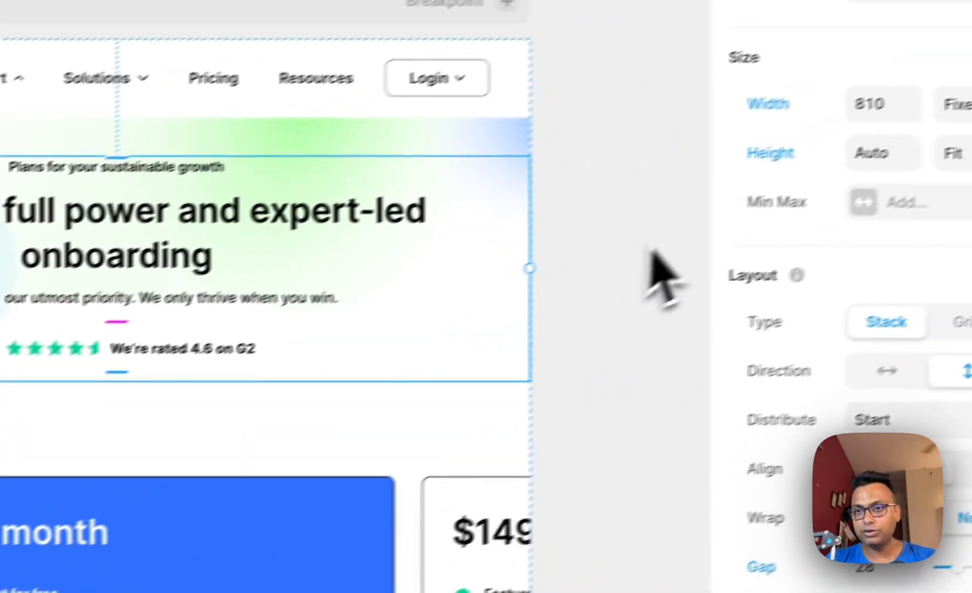
pyautogui.click(881, 222)
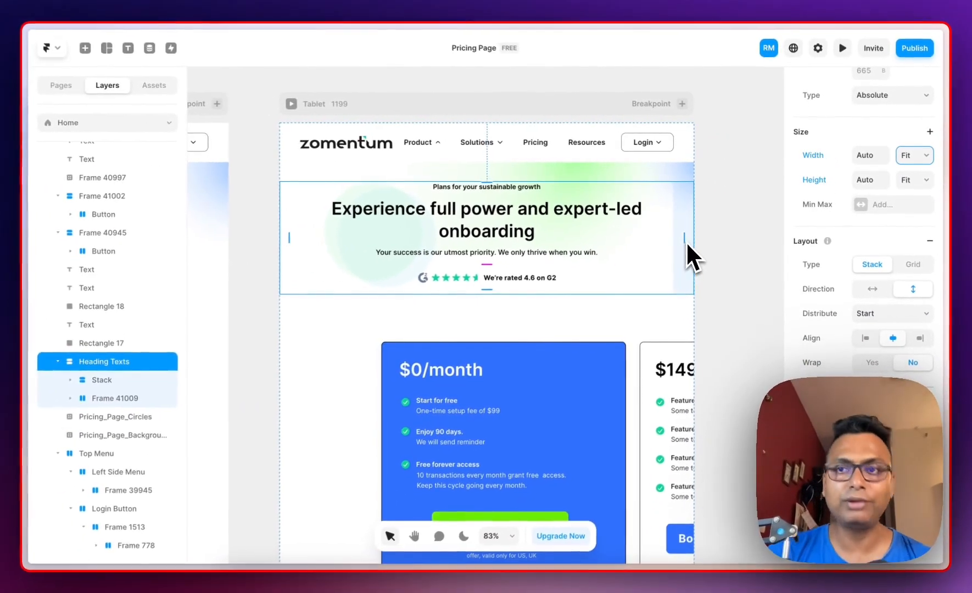
# Examine the available options of the Tablet breakpoint and the Desktop breakpoint
pyautogui.scroll(-2, 730, 262)
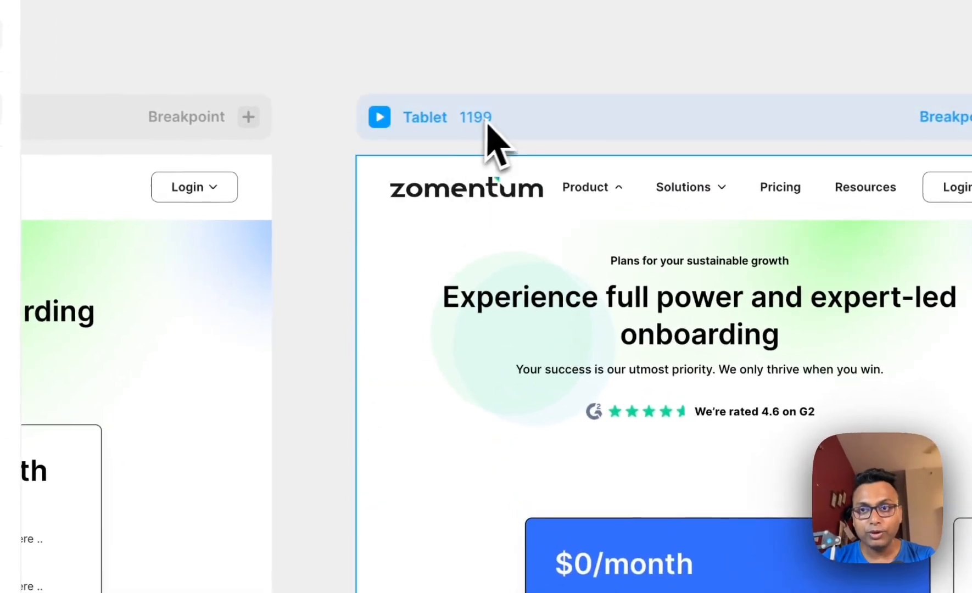
pyautogui.rightClick(547, 138)
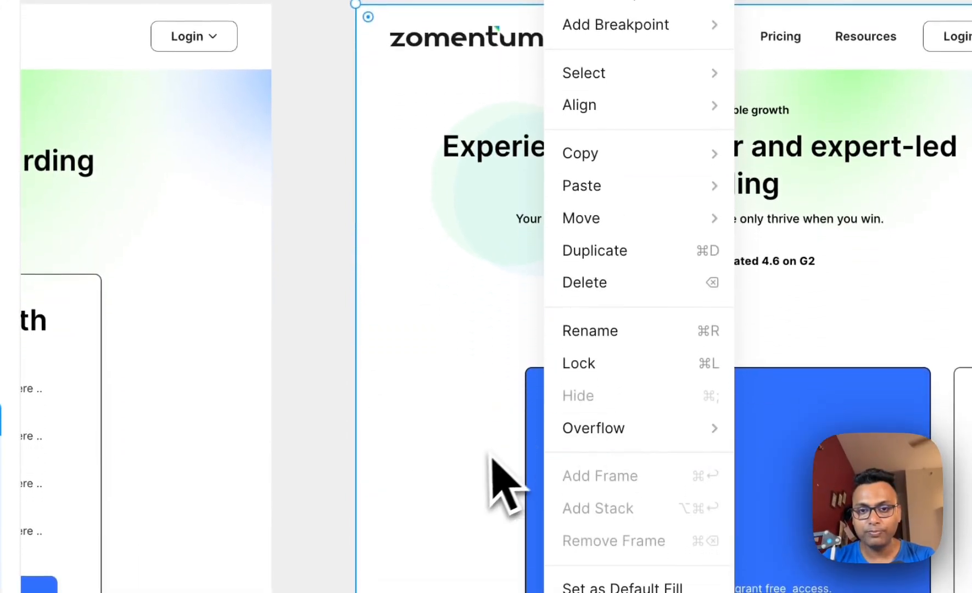
pyautogui.click(408, 488)
pyautogui.hscroll(-6, 408, 488)
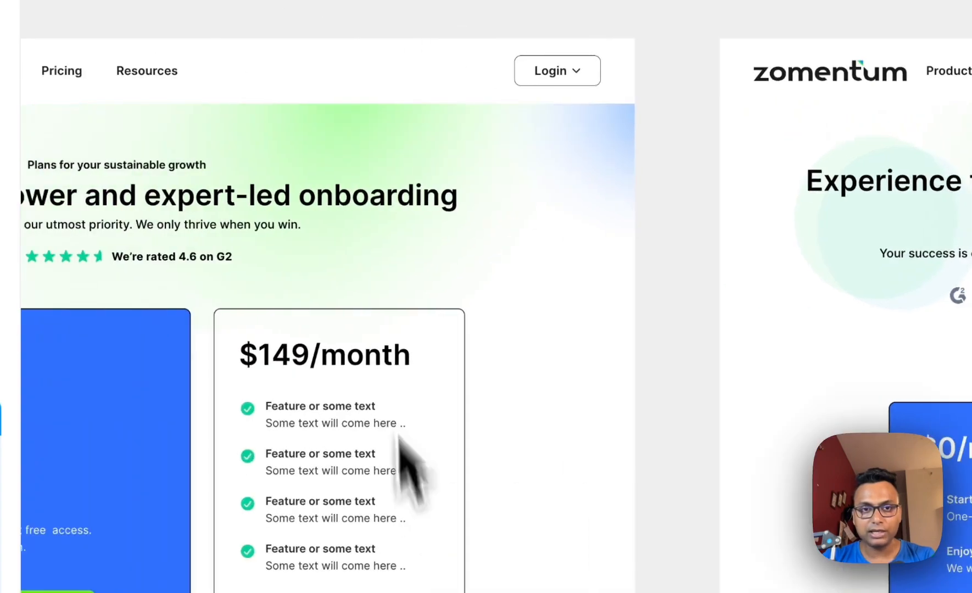
pyautogui.click(296, 113)
pyautogui.rightClick(294, 113)
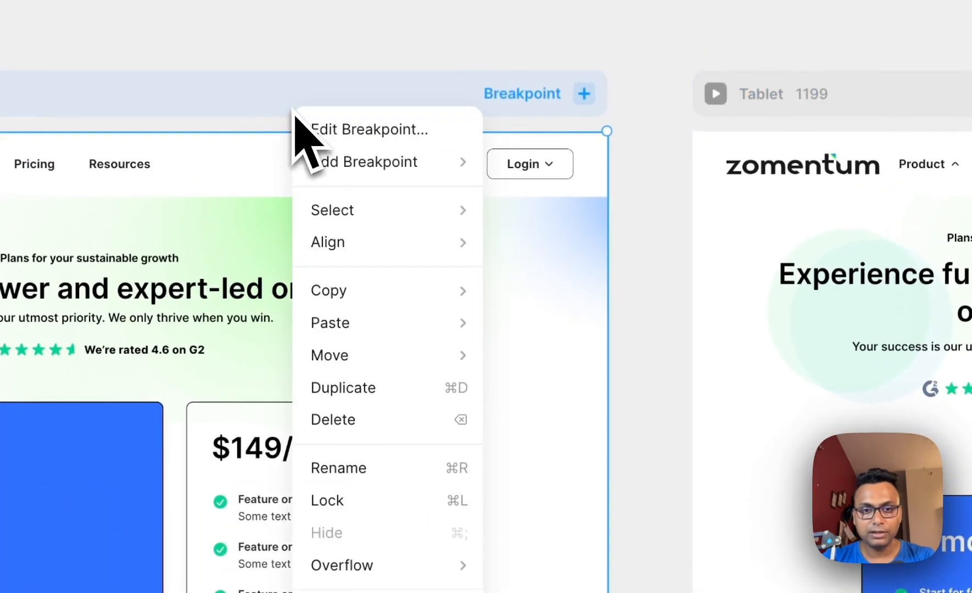
pyautogui.click(682, 505)
pyautogui.scroll(-3, 684, 516)
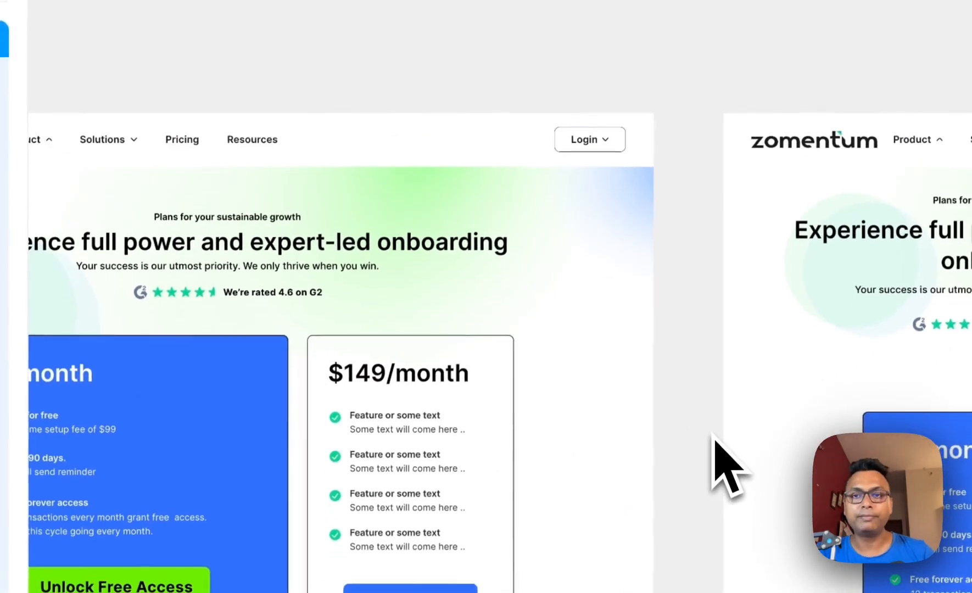
pyautogui.hscroll(5, 687, 519)
pyautogui.hscroll(4, 713, 432)
pyautogui.click(334, 183)
pyautogui.hscroll(-6, 308, 185)
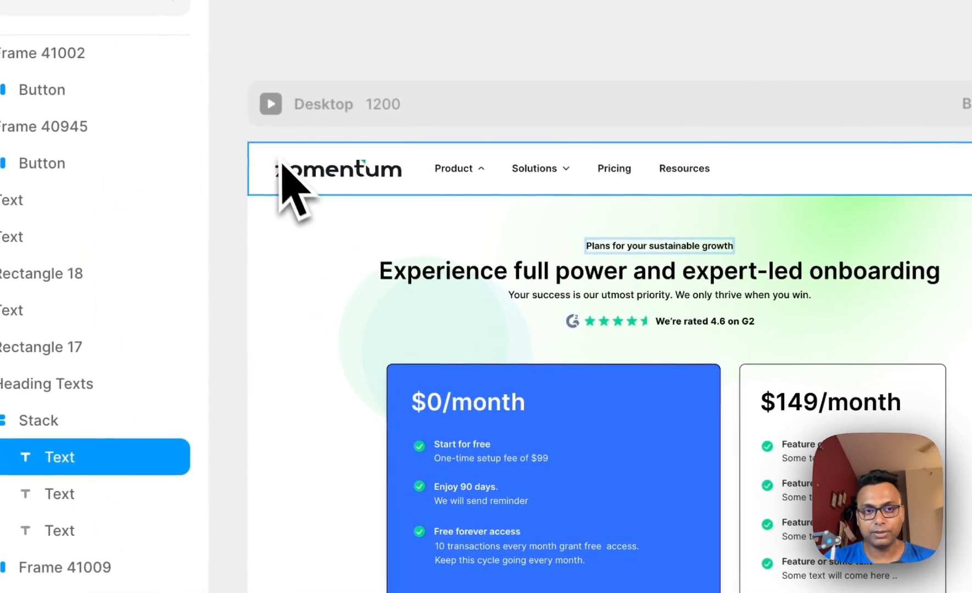
pyautogui.click(236, 173)
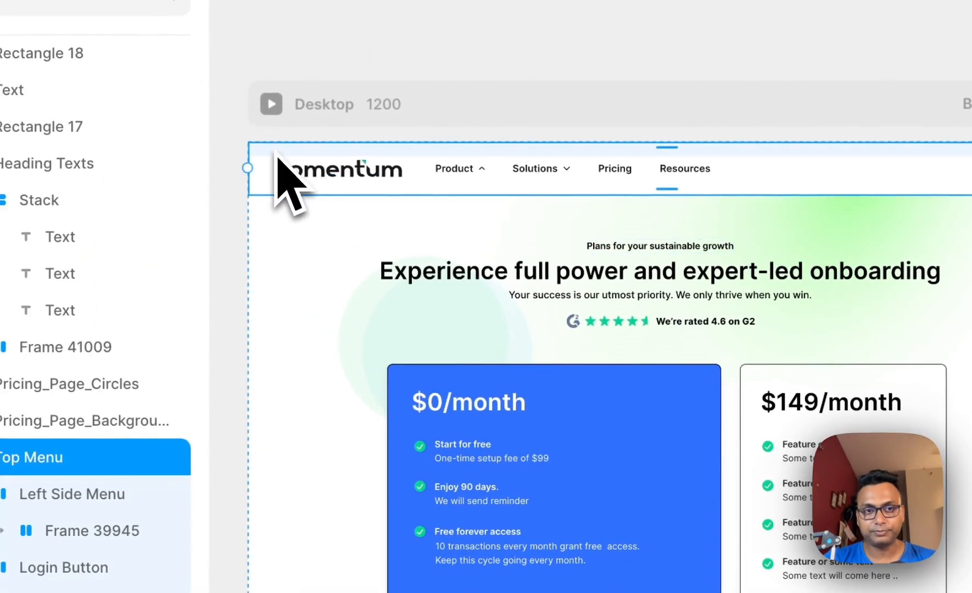
pyautogui.click(228, 265)
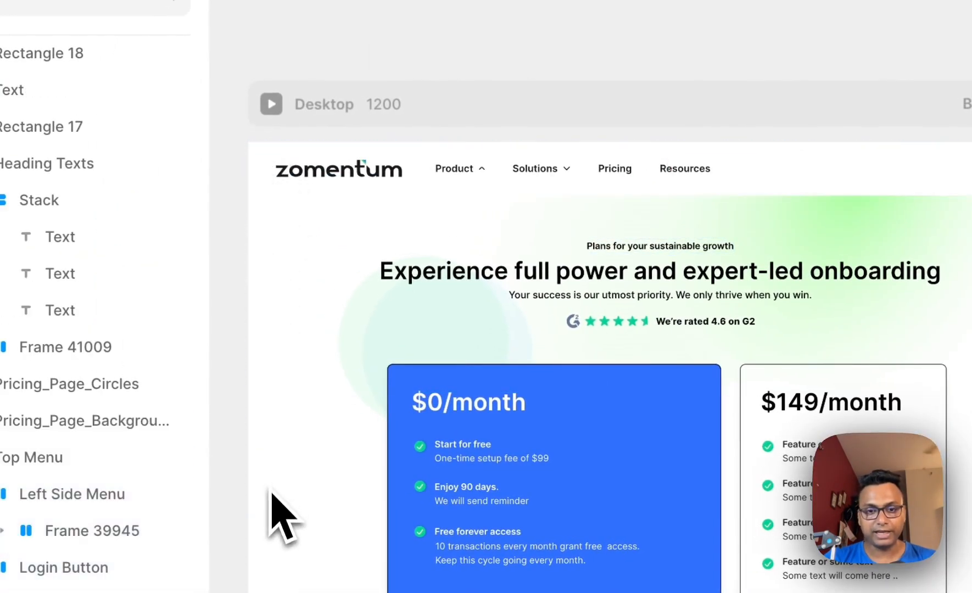
# Add the preset Phone breakpoint (390) from the Tablet breakpoint
pyautogui.hscroll(6, 275, 505)
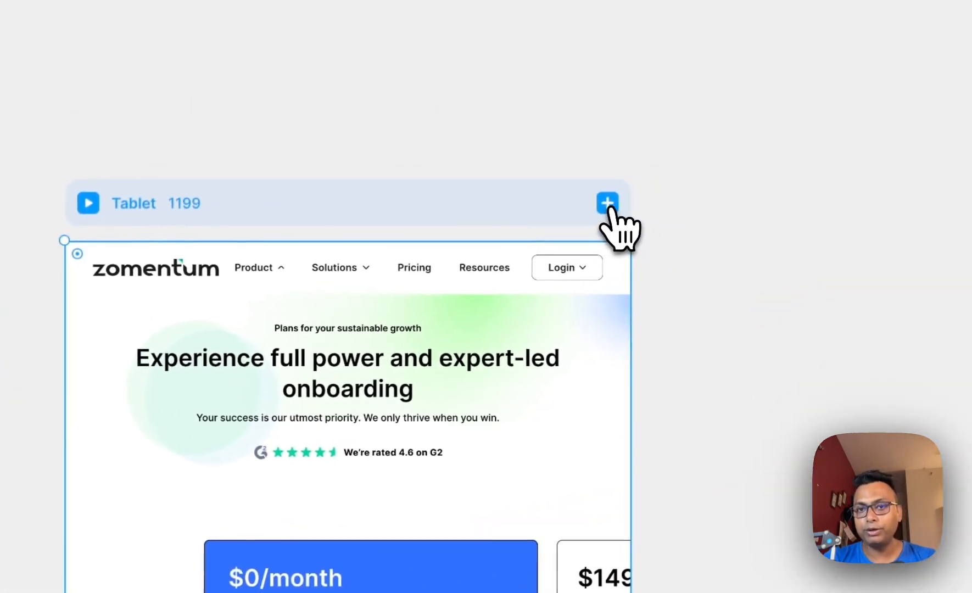
pyautogui.click(607, 203)
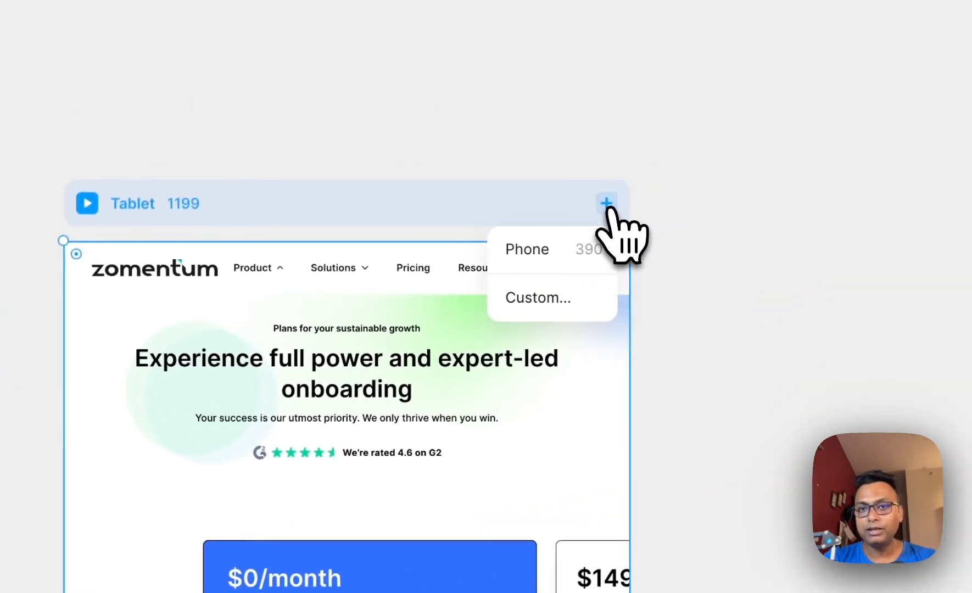
pyautogui.click(561, 258)
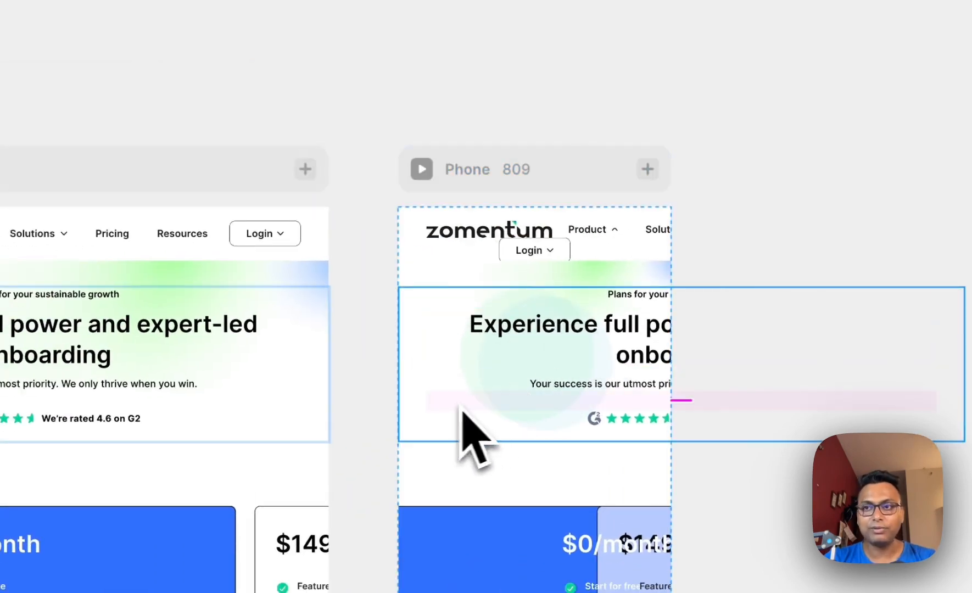
# Give the Phone Heading Texts stack a fixed width and narrow it to the width of the Phone frame
pyautogui.click(463, 410)
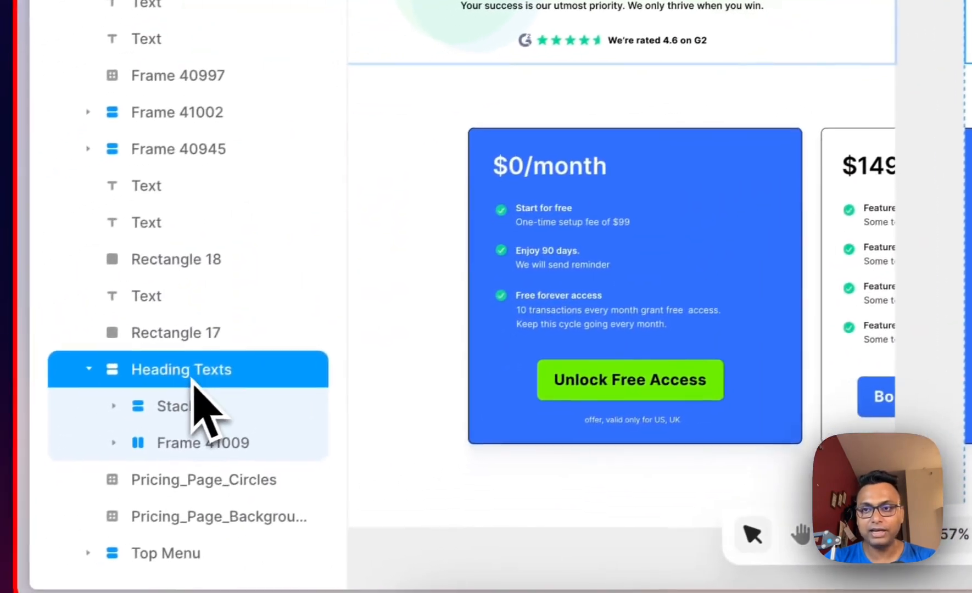
pyautogui.click(919, 358)
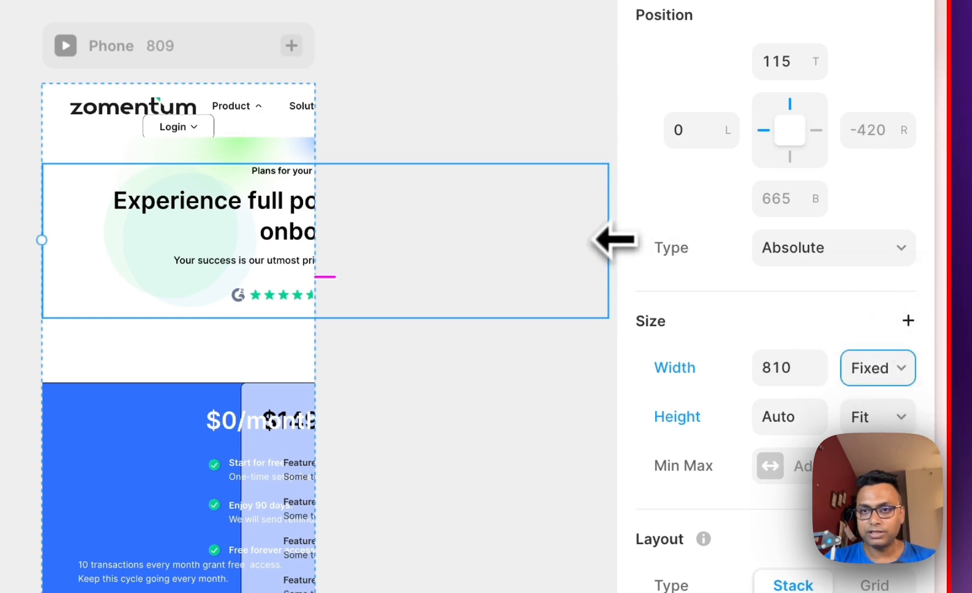
pyautogui.moveTo(610, 241); pyautogui.dragTo(316, 240)
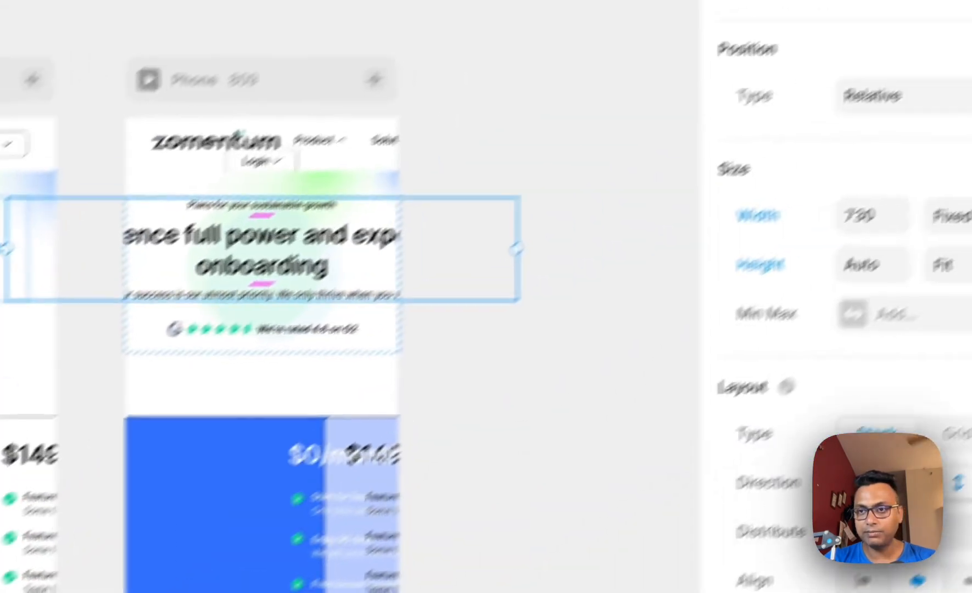
# Make the inner Stack and its three text layers span the width of the Phone heading so the texts wrap
pyautogui.click(933, 332)
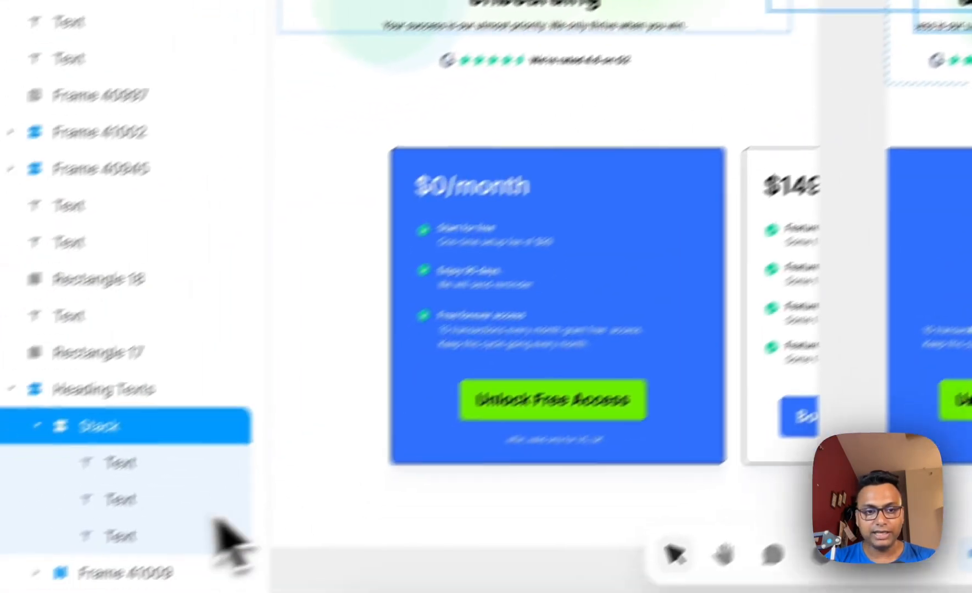
pyautogui.click(209, 423)
pyautogui.keyDown('shift'); pyautogui.click(220, 449); pyautogui.keyUp('shift')
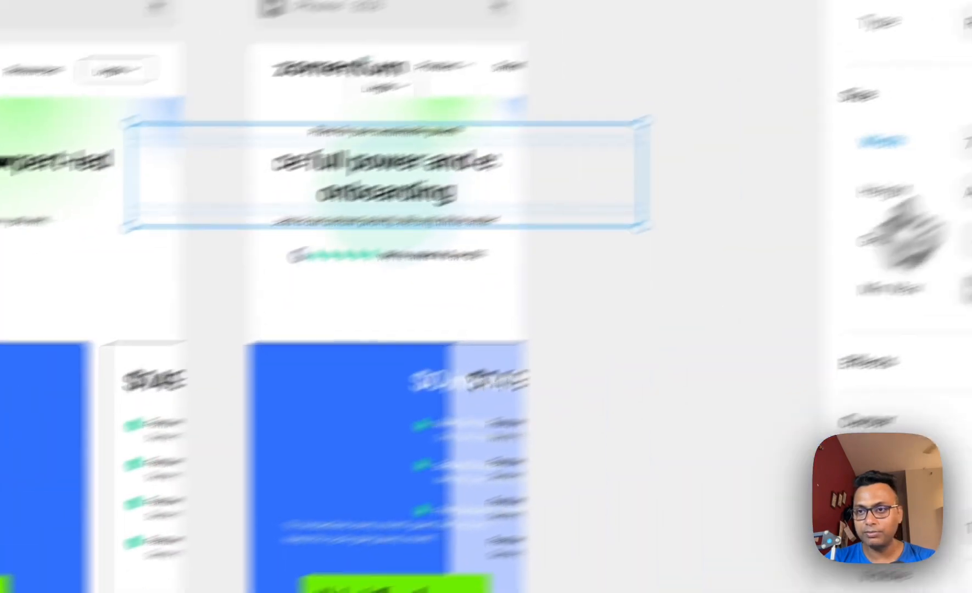
pyautogui.click(906, 233)
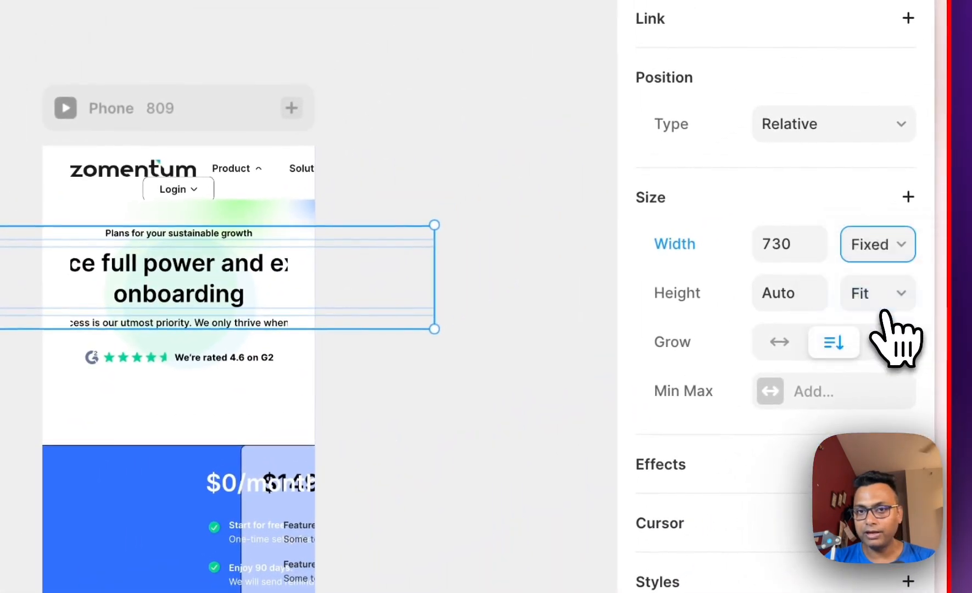
pyautogui.click(462, 387)
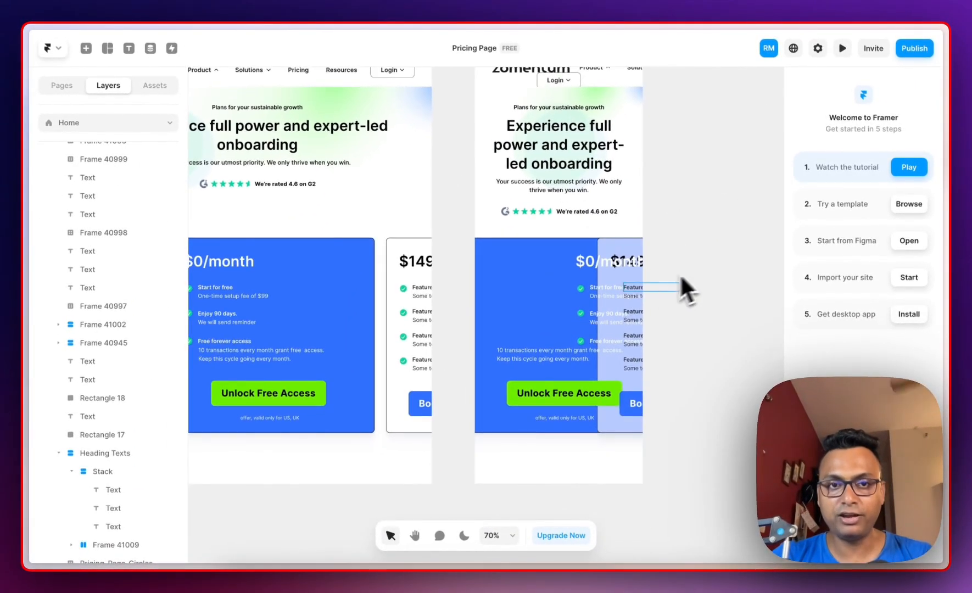
pyautogui.scroll(-5, 628, 324)
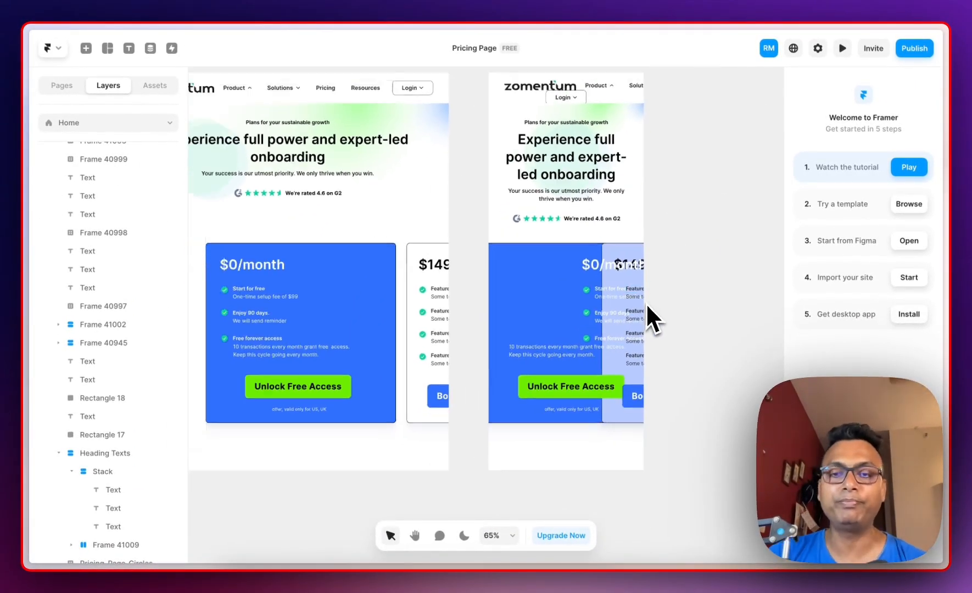
pyautogui.hscroll(-5, 646, 315)
pyautogui.hscroll(-4, 647, 305)
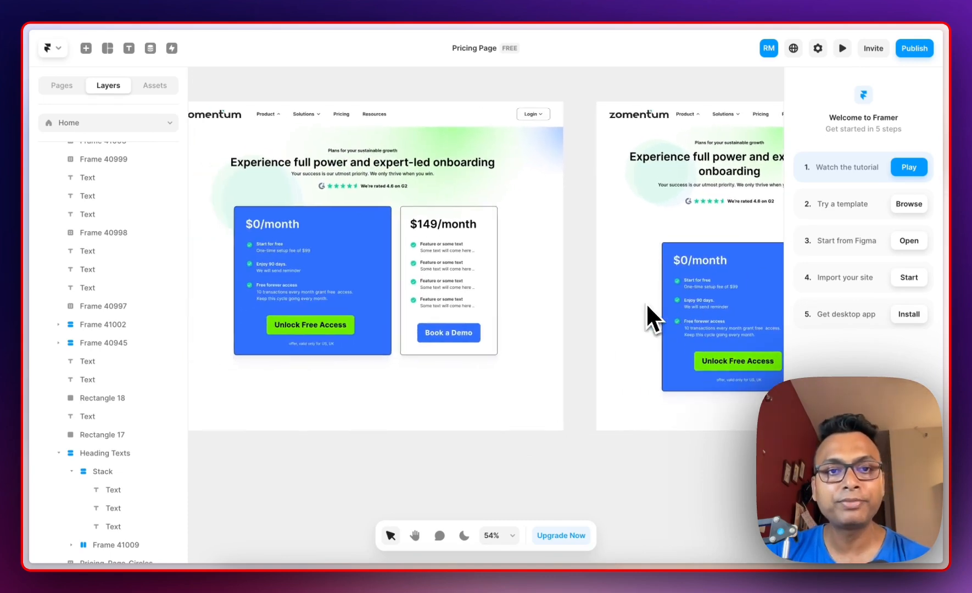
# Delete both pricing cards and their contents from the tablet layout
pyautogui.scroll(4, 314, 282)
pyautogui.scroll(-5, 309, 283)
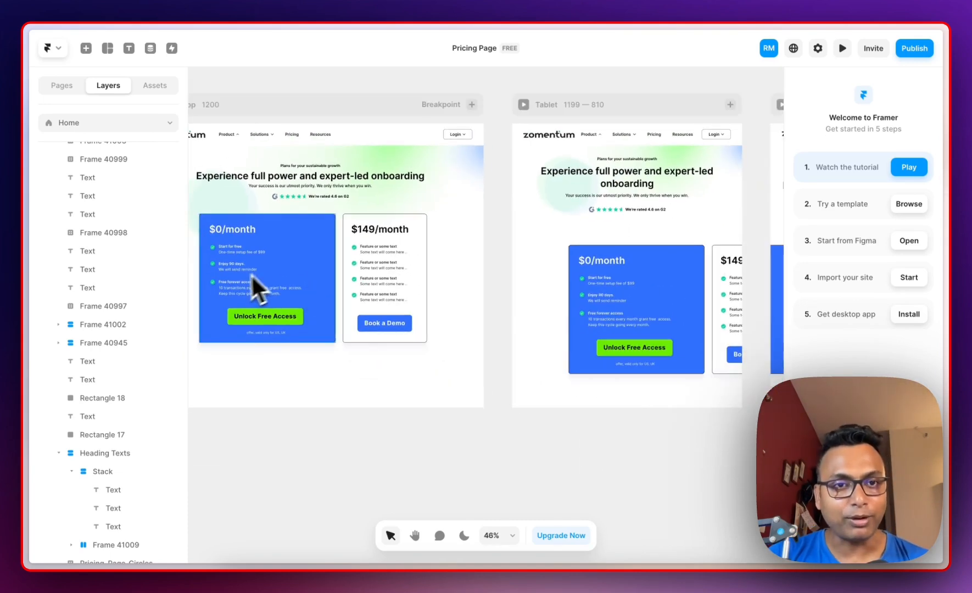
pyautogui.hscroll(4, 280, 267)
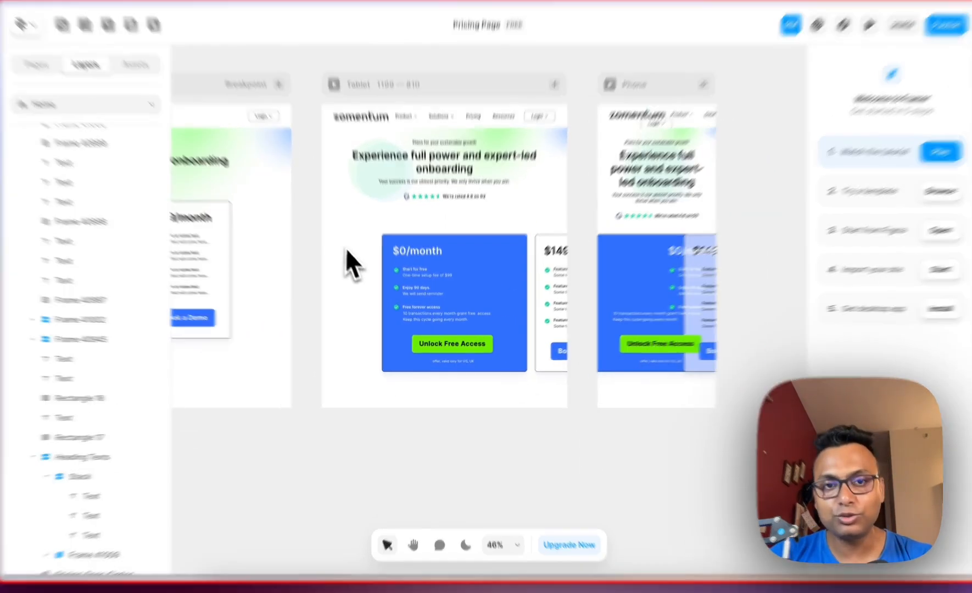
pyautogui.moveTo(353, 255); pyautogui.dragTo(556, 373)
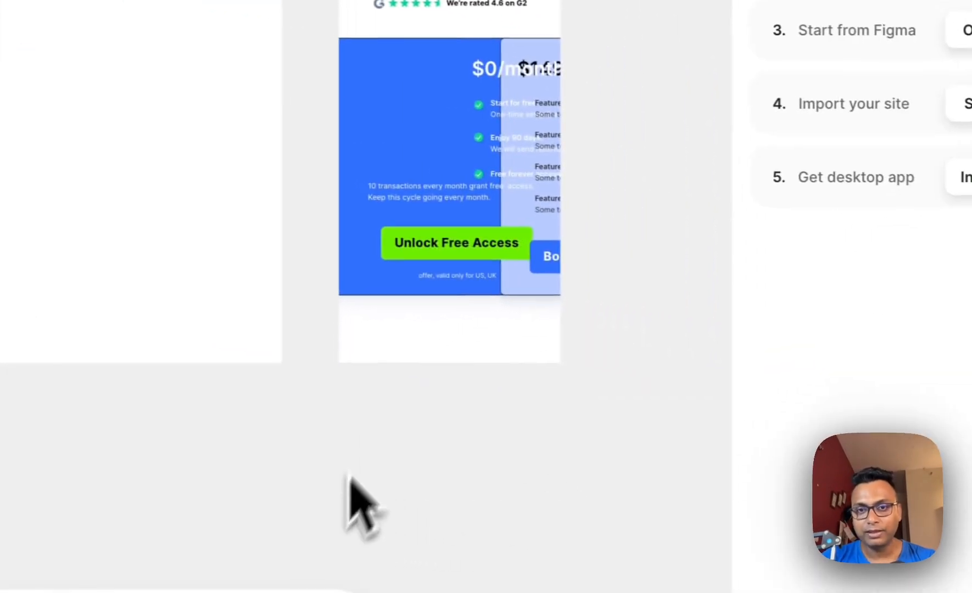
# Delete both pricing cards and their remaining price texts from the phone layout
pyautogui.moveTo(316, 118); pyautogui.dragTo(563, 264)
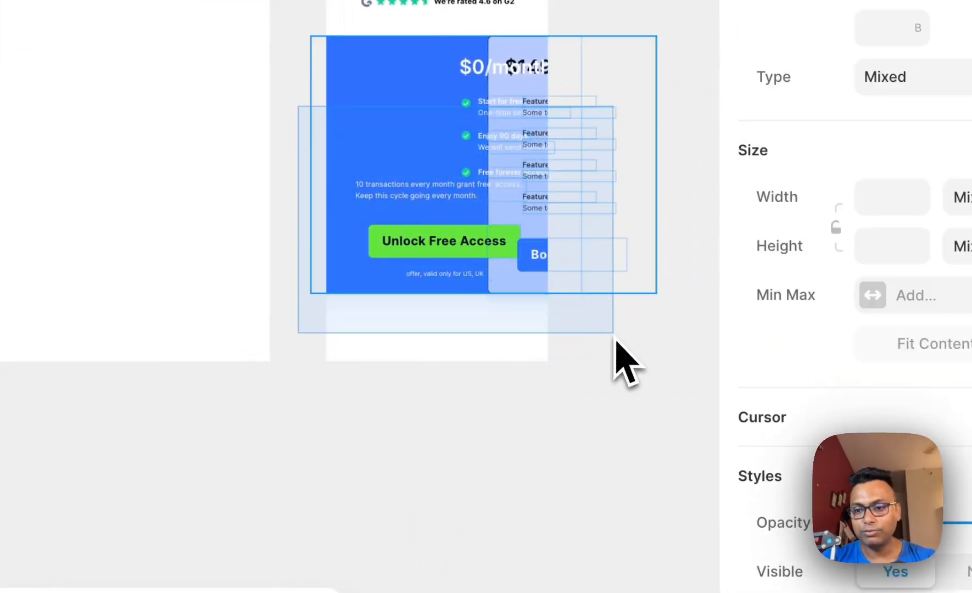
pyautogui.moveTo(615, 339); pyautogui.dragTo(617, 342)
pyautogui.press('Delete')
pyautogui.moveTo(430, 67); pyautogui.dragTo(574, 137)
pyautogui.press('Delete')
pyautogui.hscroll(-2, 574, 139)
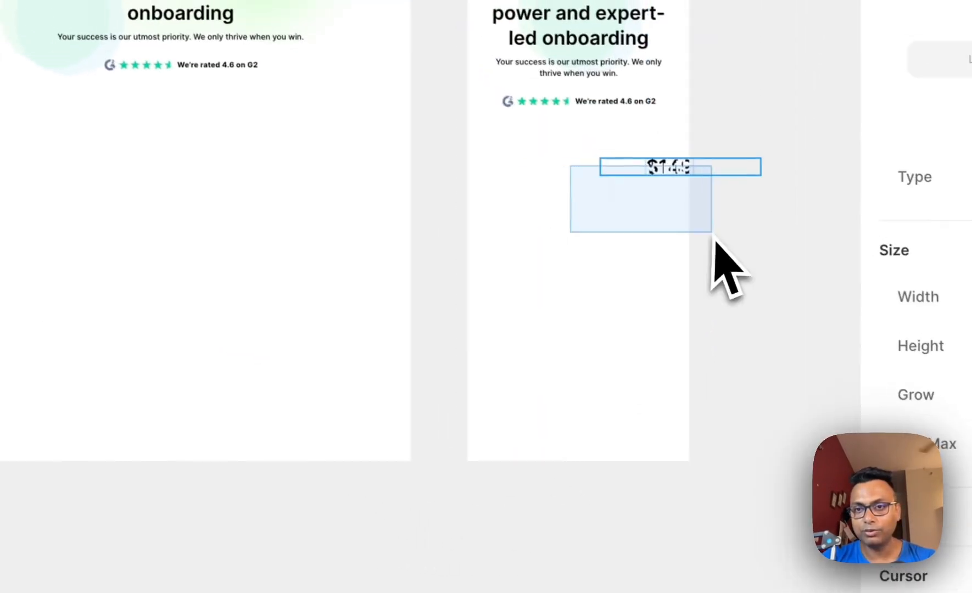
pyautogui.hscroll(-5, 719, 243)
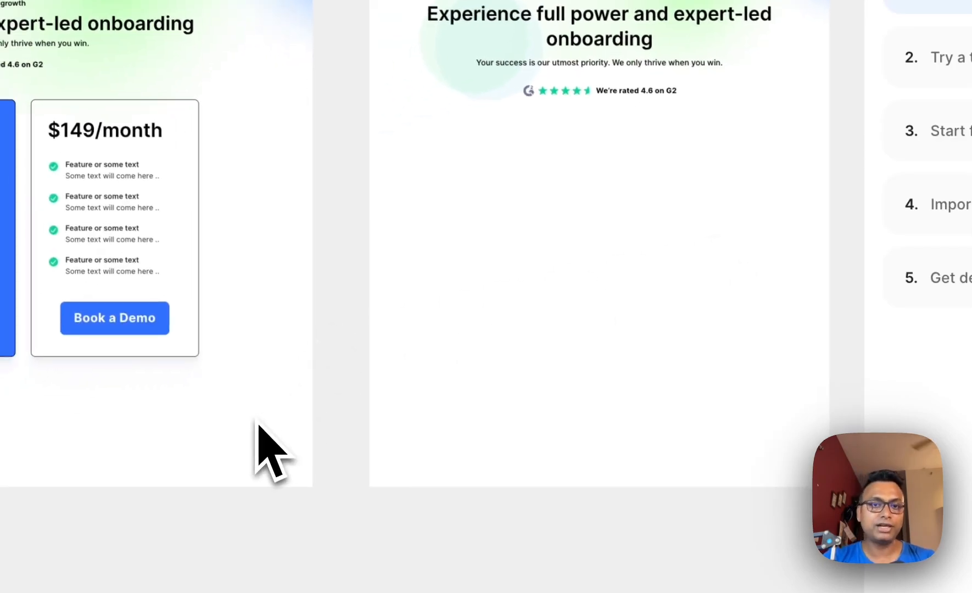
pyautogui.moveTo(257, 426); pyautogui.dragTo(440, 293)
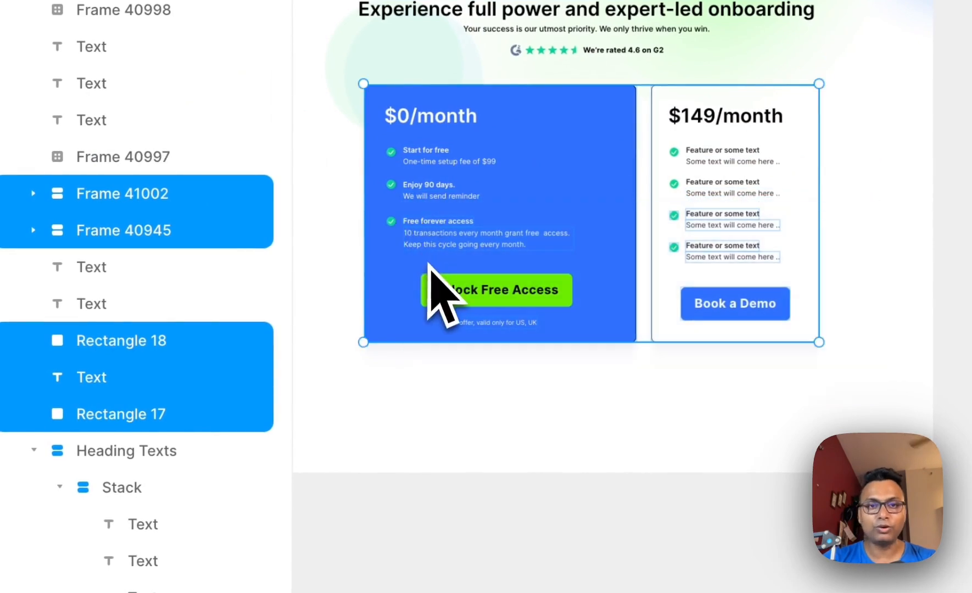
pyautogui.press('Delete')
pyautogui.hotkey('ctrl', 'z')
pyautogui.press('Escape')
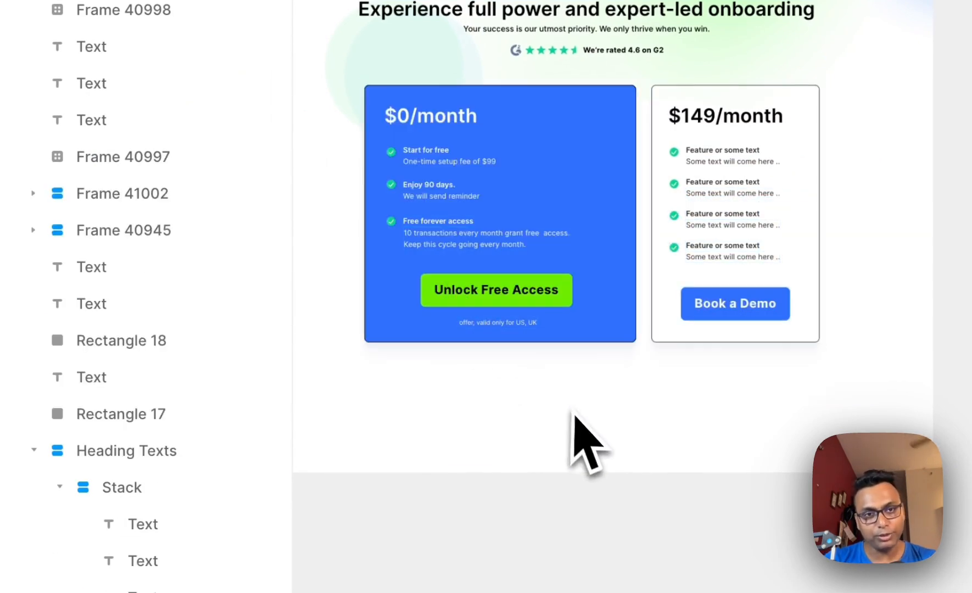
# Group the "Start for free" heading and its setup fee text into a stack on the desktop $0/month card
pyautogui.scroll(5, 358, 210)
pyautogui.hscroll(-3, 342, 181)
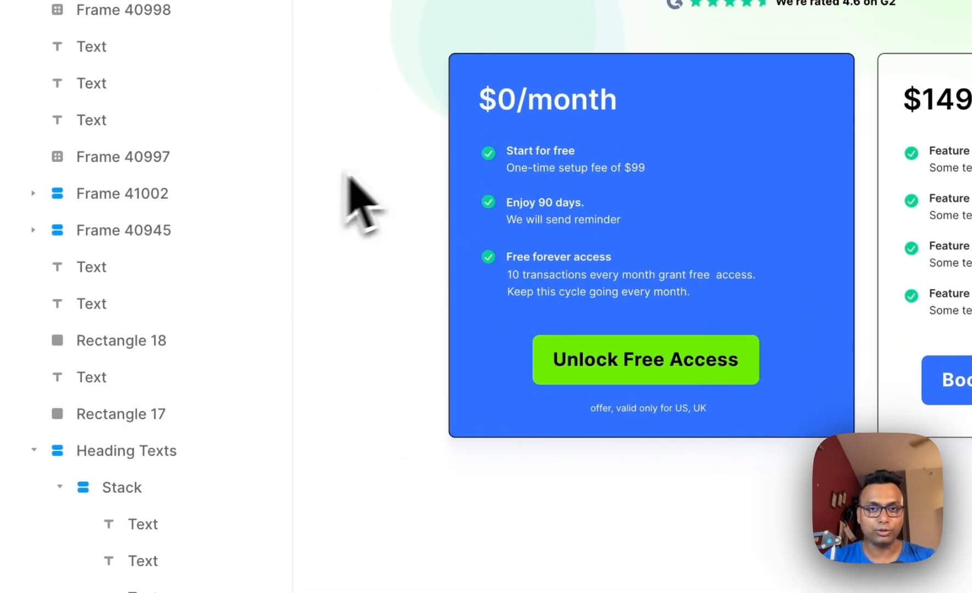
pyautogui.scroll(3, 473, 171)
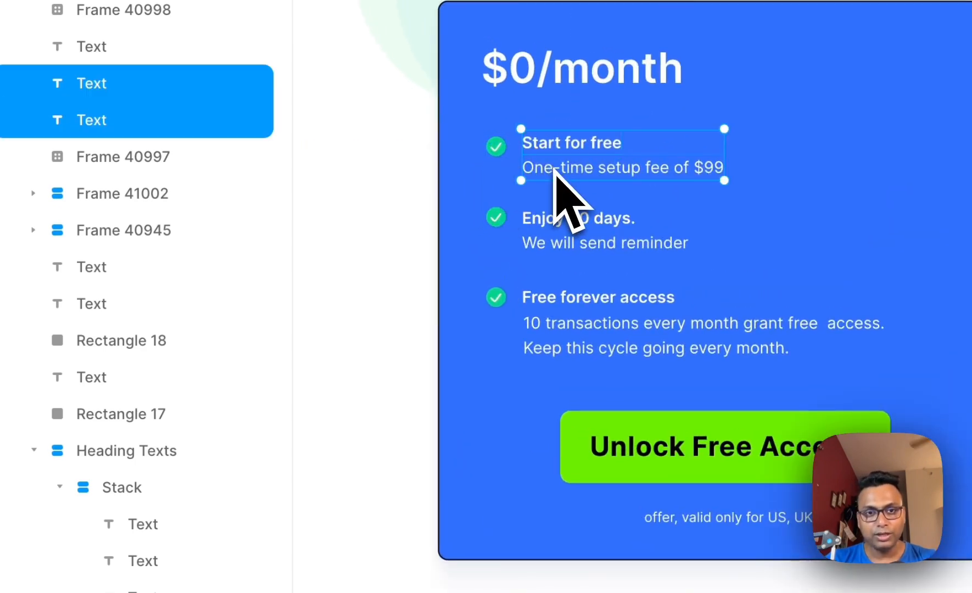
pyautogui.rightClick(554, 170)
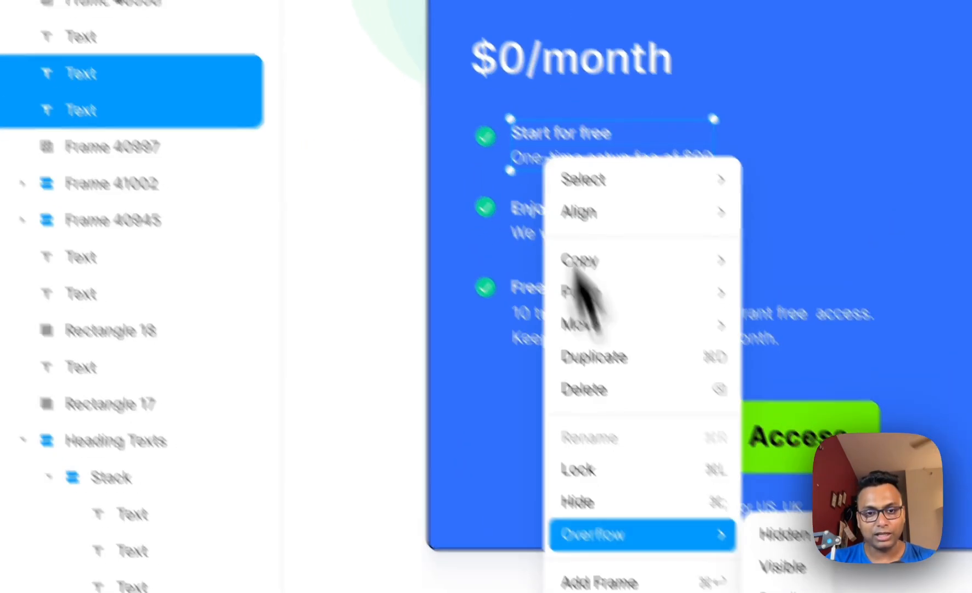
pyautogui.click(674, 592)
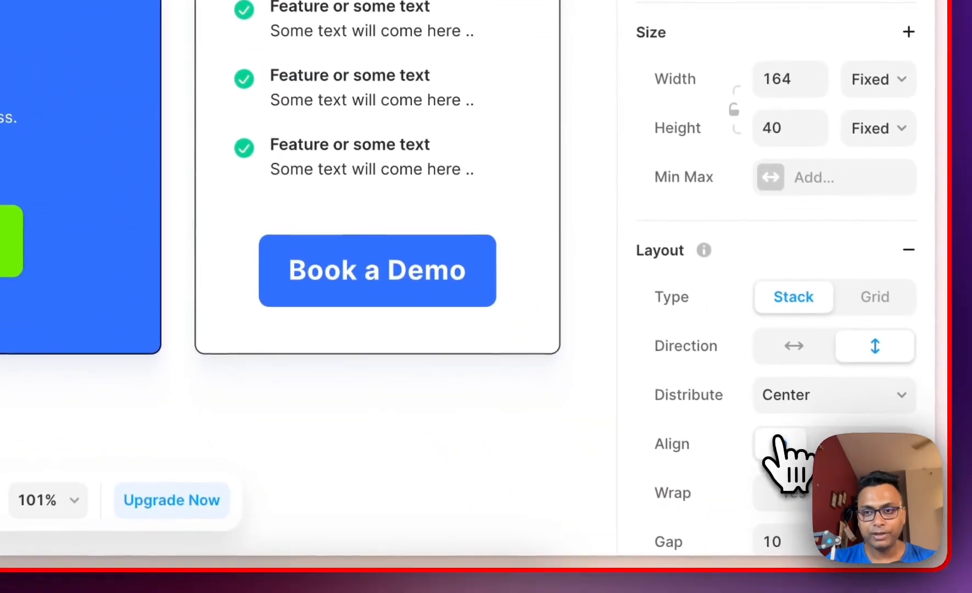
# Left-align the vertical "Start for free" text stack and reduce its gap to 0
pyautogui.click(783, 449)
pyautogui.scroll(-3, 739, 447)
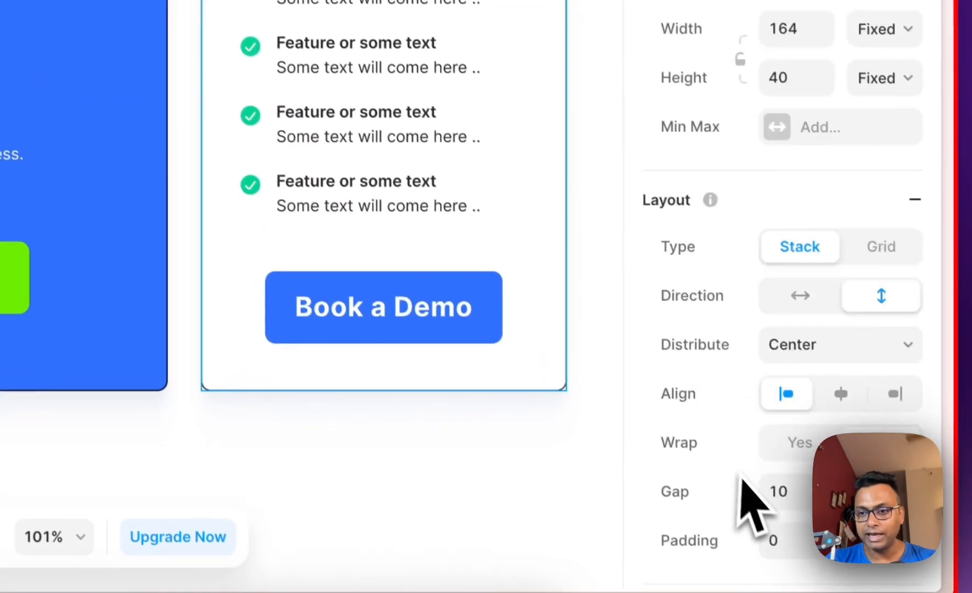
pyautogui.scroll(-3, 742, 478)
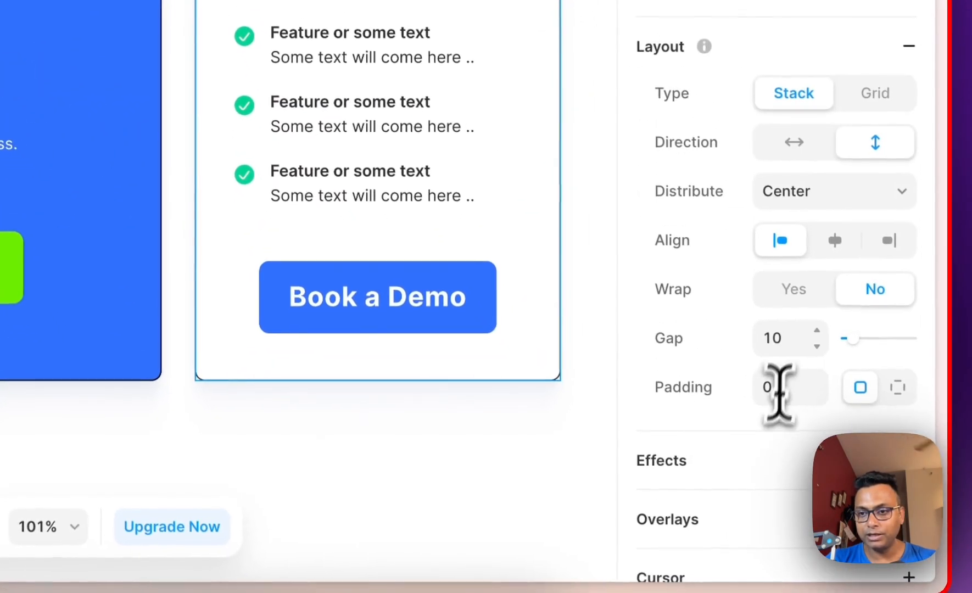
pyautogui.click(792, 359)
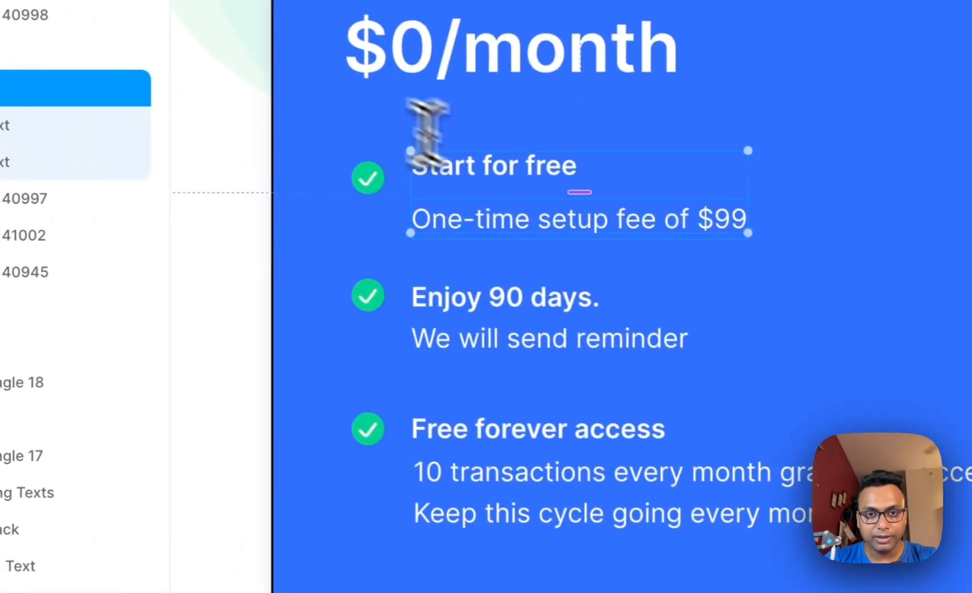
pyautogui.moveTo(595, 202); pyautogui.dragTo(587, 186)
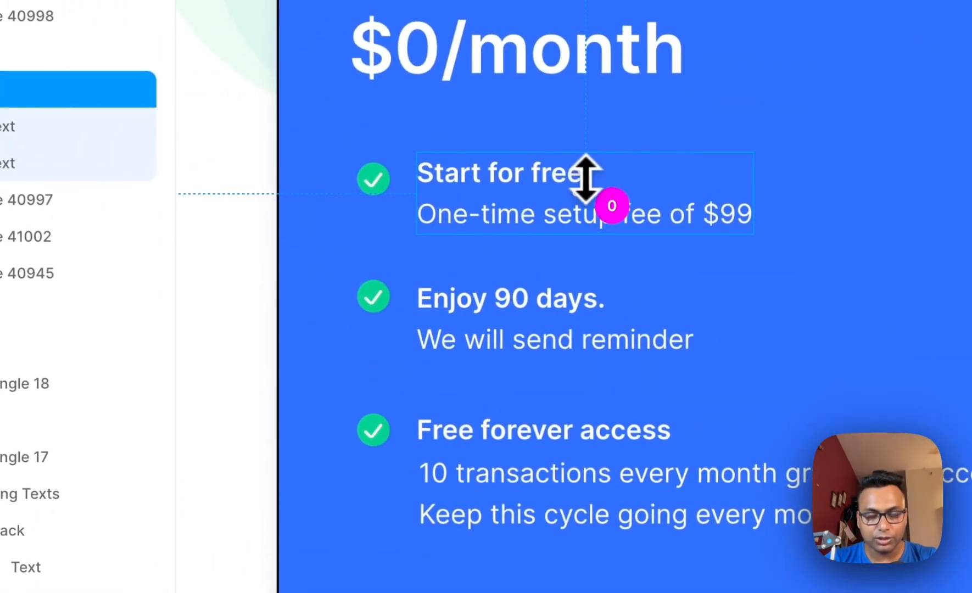
# Wrap the "Start for free" checkmark and its text stack in a horizontal stack aligned to the top
pyautogui.rightClick(375, 181)
pyautogui.click(460, 494)
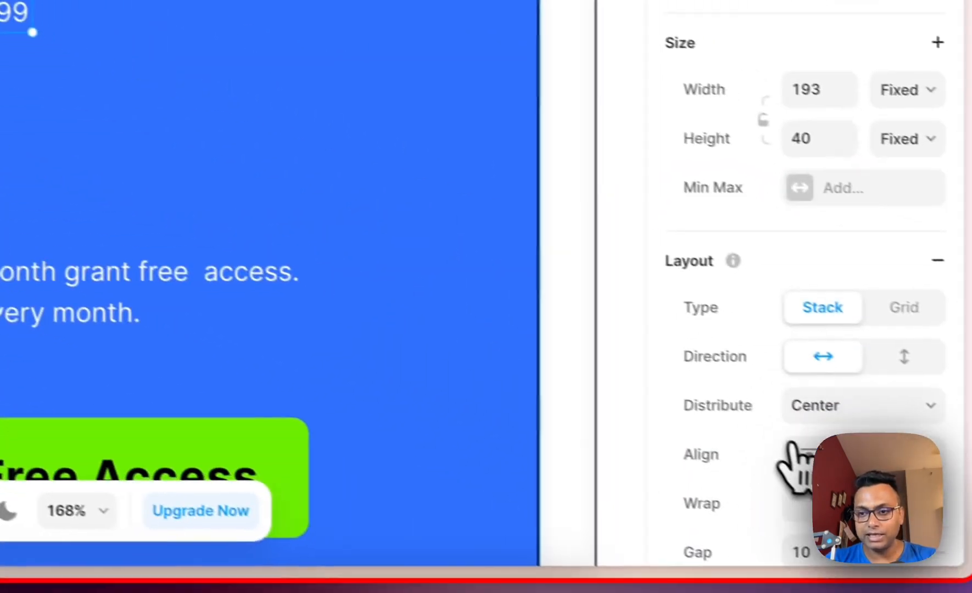
pyautogui.scroll(-6, 791, 440)
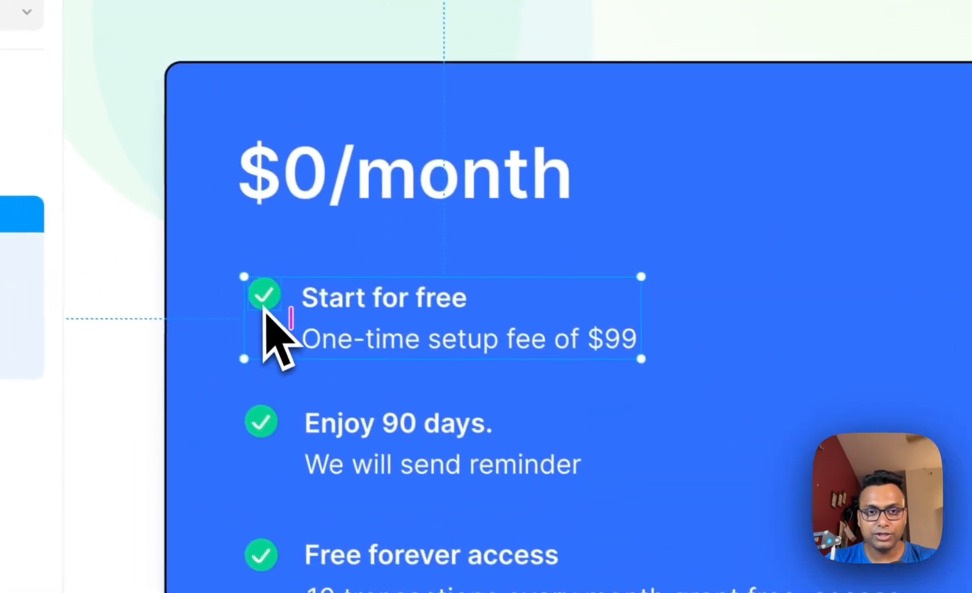
pyautogui.doubleClick(269, 307)
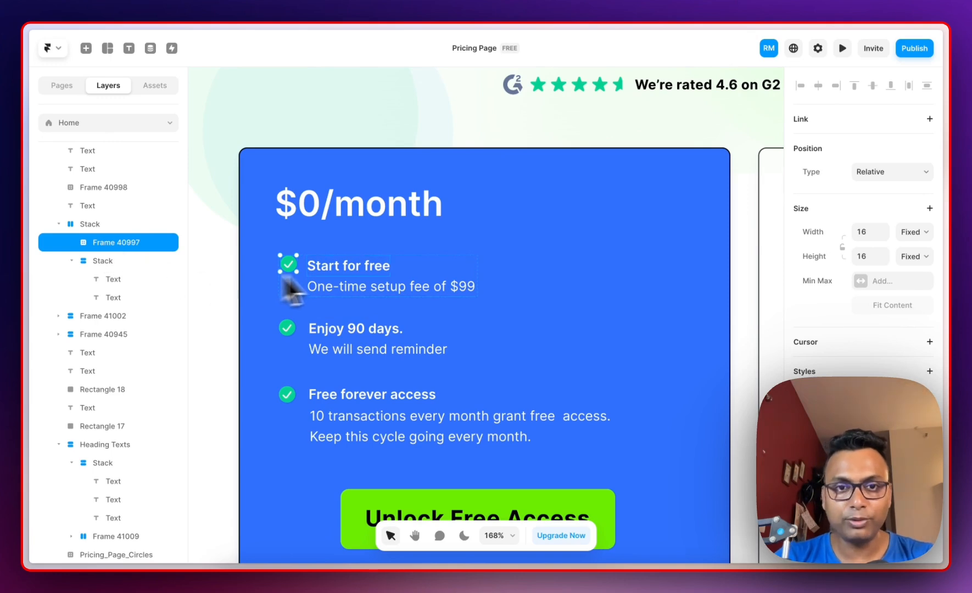
pyautogui.click(376, 270)
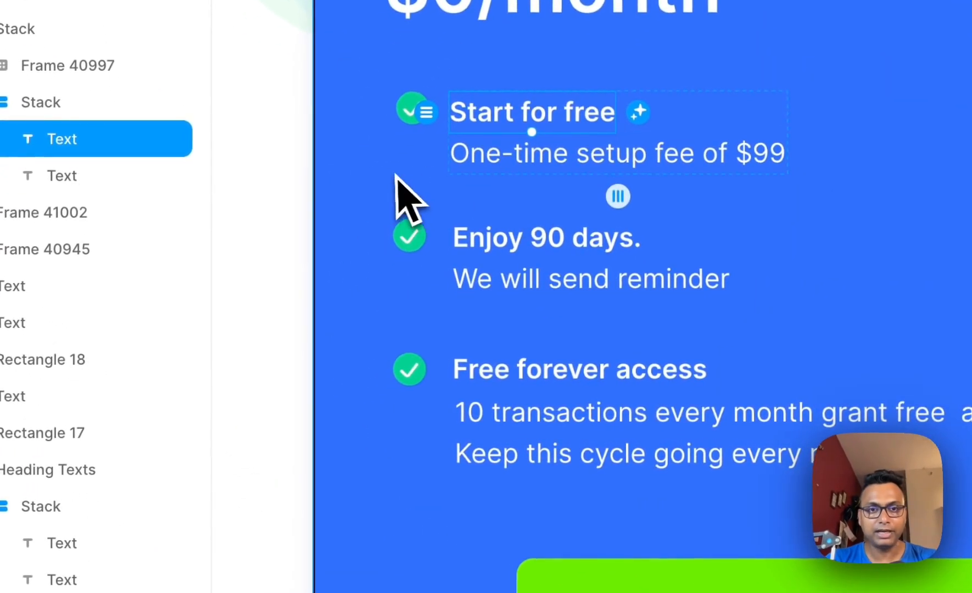
# Stack the "Enjoy 90 days." heading and description vertically with gap 0, then pair them with their checkmark in a top-aligned horizontal stack
pyautogui.rightClick(525, 288)
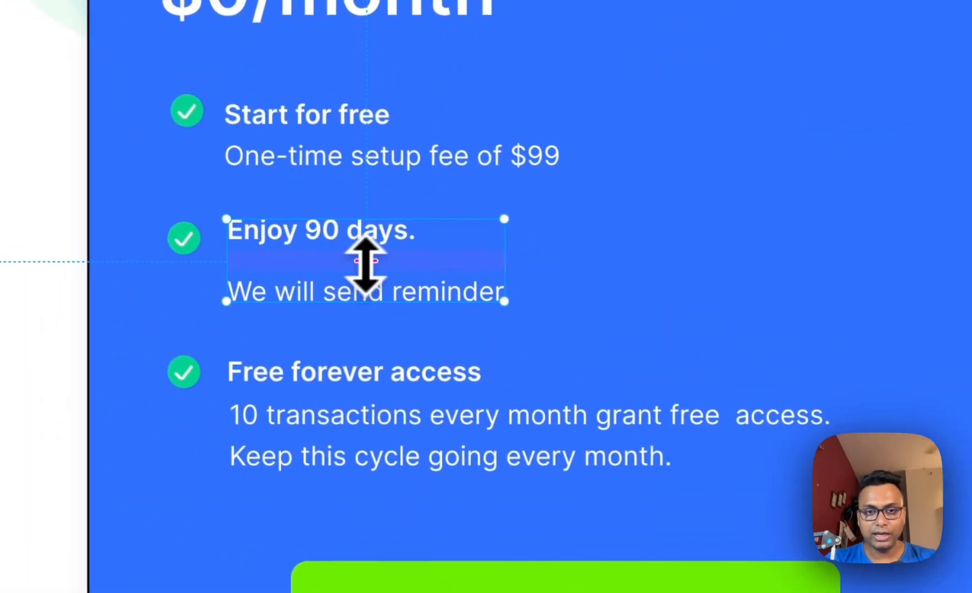
pyautogui.moveTo(366, 261); pyautogui.dragTo(367, 235)
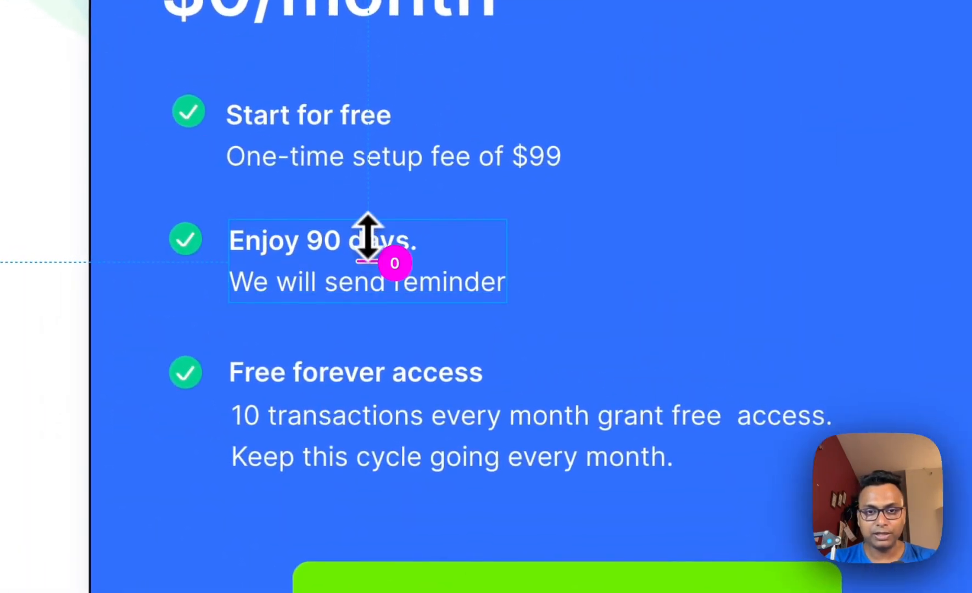
pyautogui.click(201, 254)
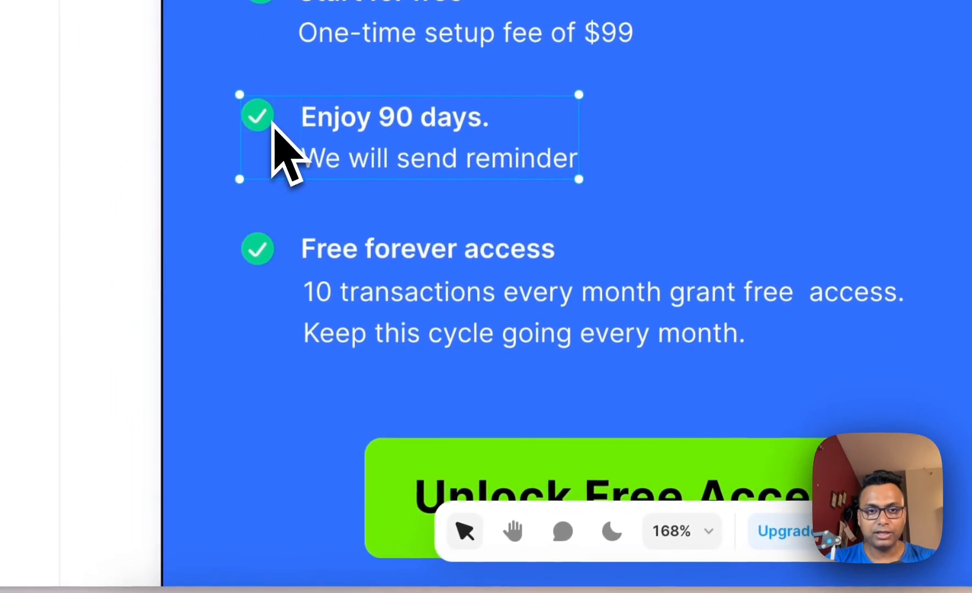
pyautogui.rightClick(204, 251)
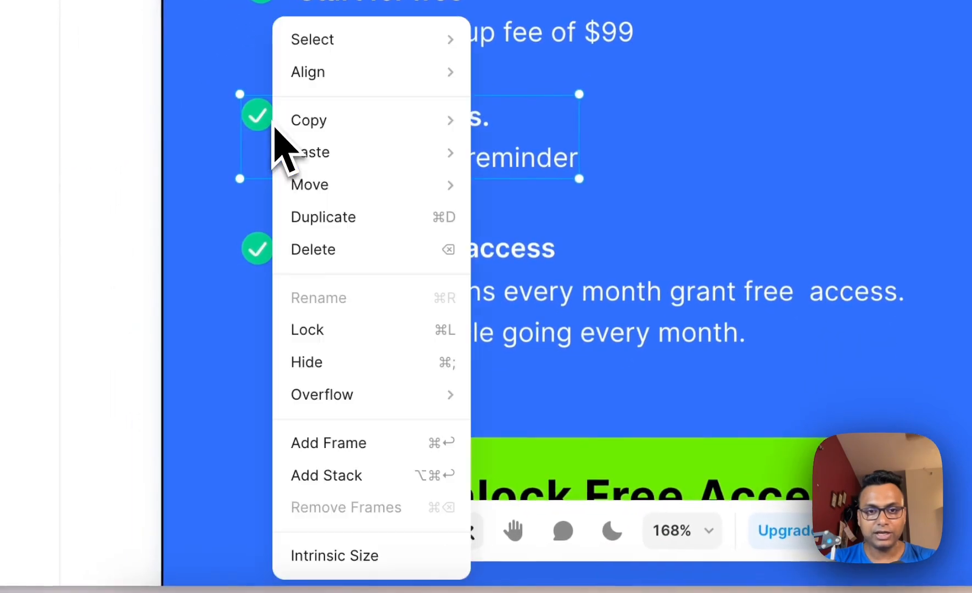
pyautogui.click(373, 475)
pyautogui.scroll(-3, 434, 272)
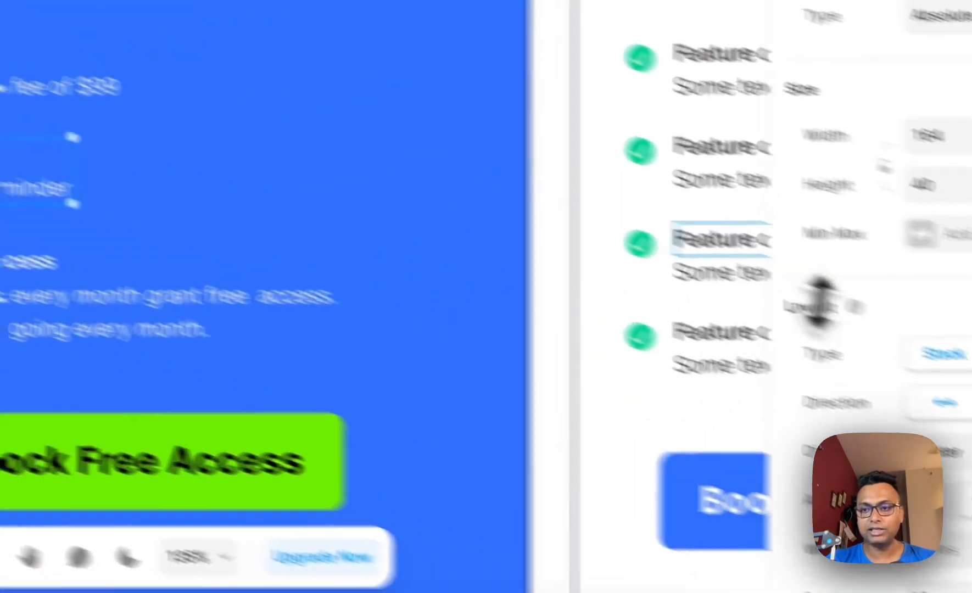
# Group the "Free forever access" heading and its description into a left-aligned vertical stack with gap 0
pyautogui.click(227, 245)
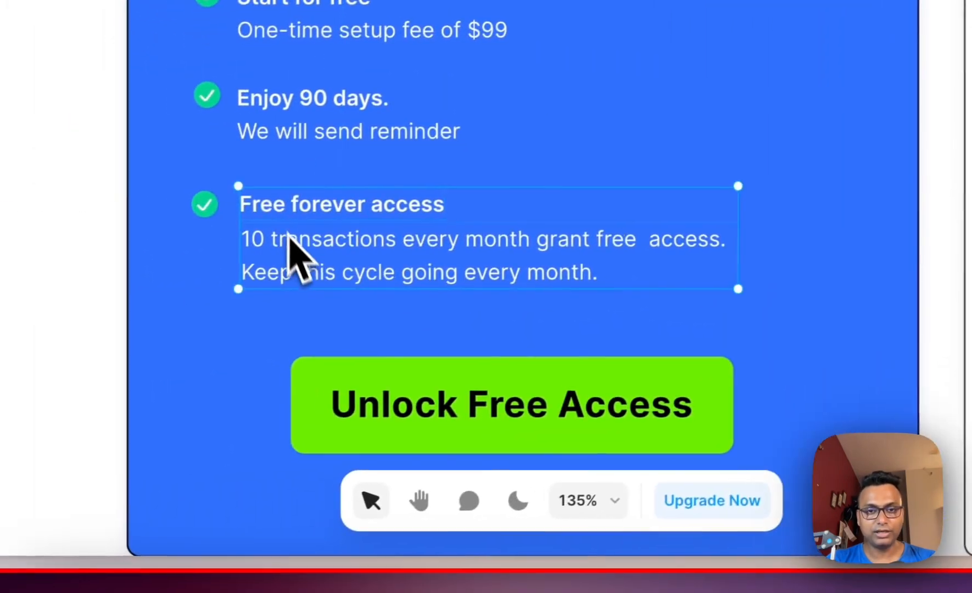
pyautogui.rightClick(302, 262)
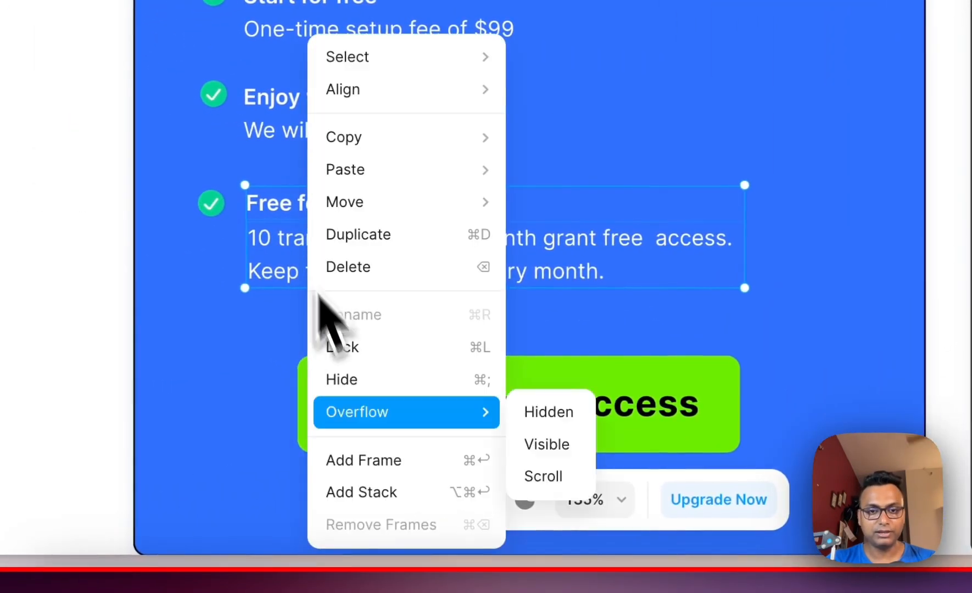
pyautogui.click(385, 493)
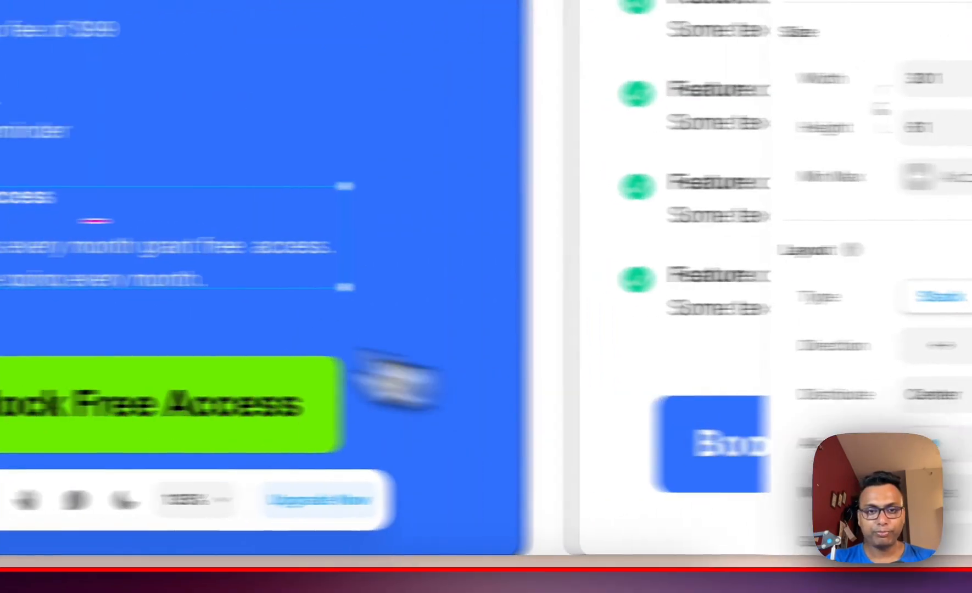
pyautogui.moveTo(104, 225)
pyautogui.mouseDown()
pyautogui.moveTo(102, 202)
pyautogui.moveTo(103, 214)
pyautogui.mouseUp()
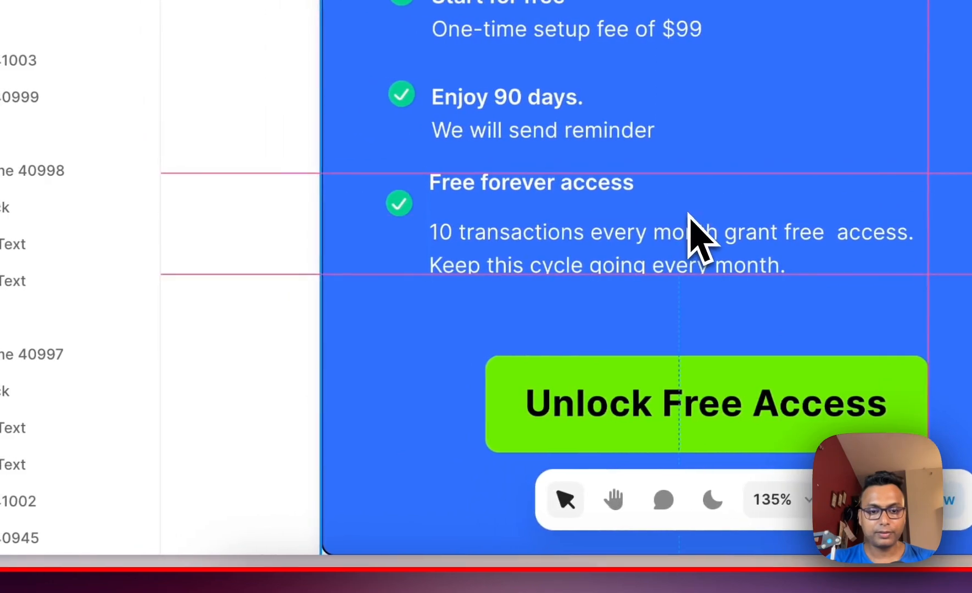
pyautogui.moveTo(690, 213)
pyautogui.mouseDown()
pyautogui.moveTo(695, 221)
pyautogui.moveTo(682, 208)
pyautogui.mouseUp()
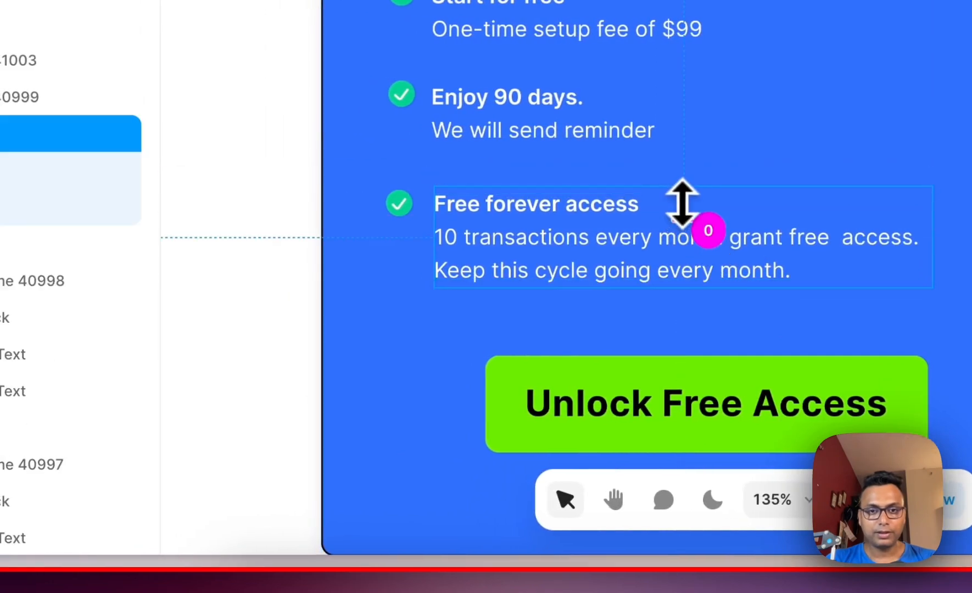
# Pair the "Free forever access" text stack with its checkmark in a horizontal stack
pyautogui.rightClick(513, 208)
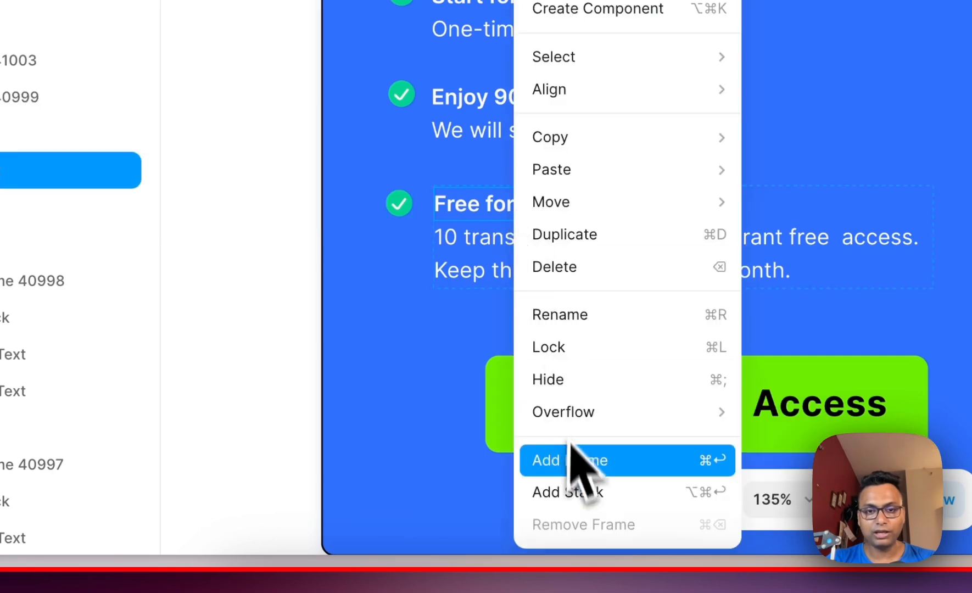
pyautogui.click(613, 484)
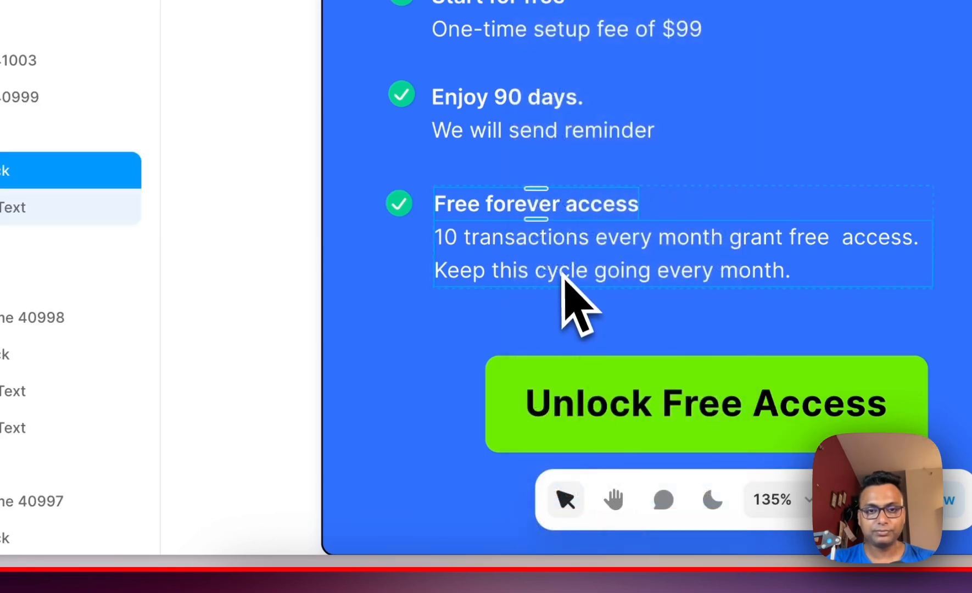
pyautogui.click(398, 204)
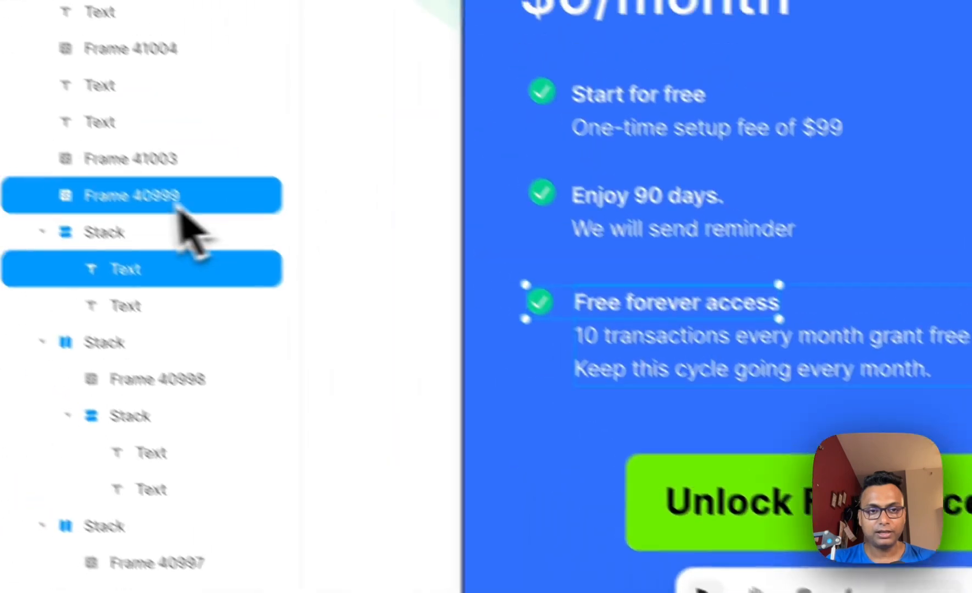
pyautogui.click(3, 133)
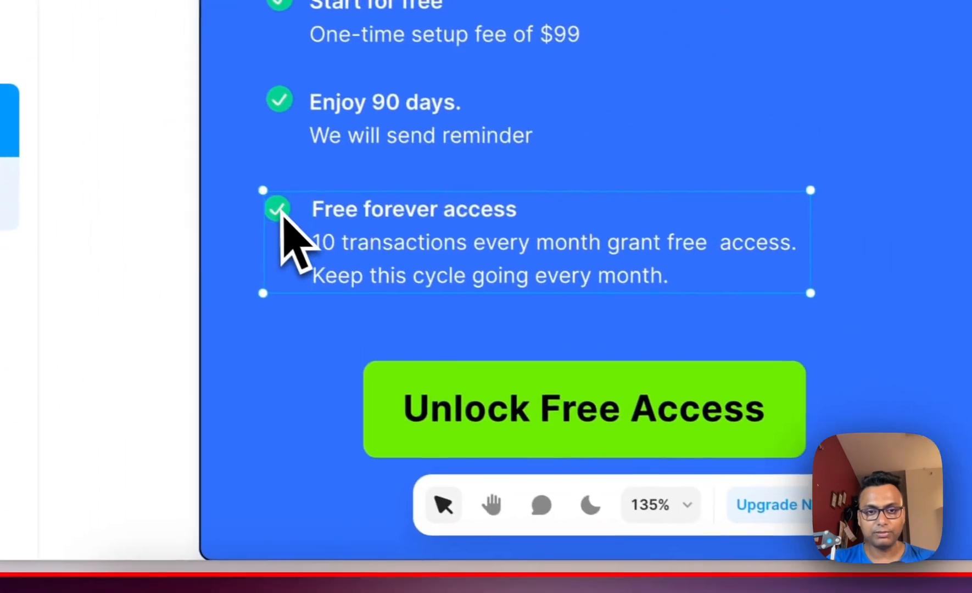
pyautogui.rightClick(598, 345)
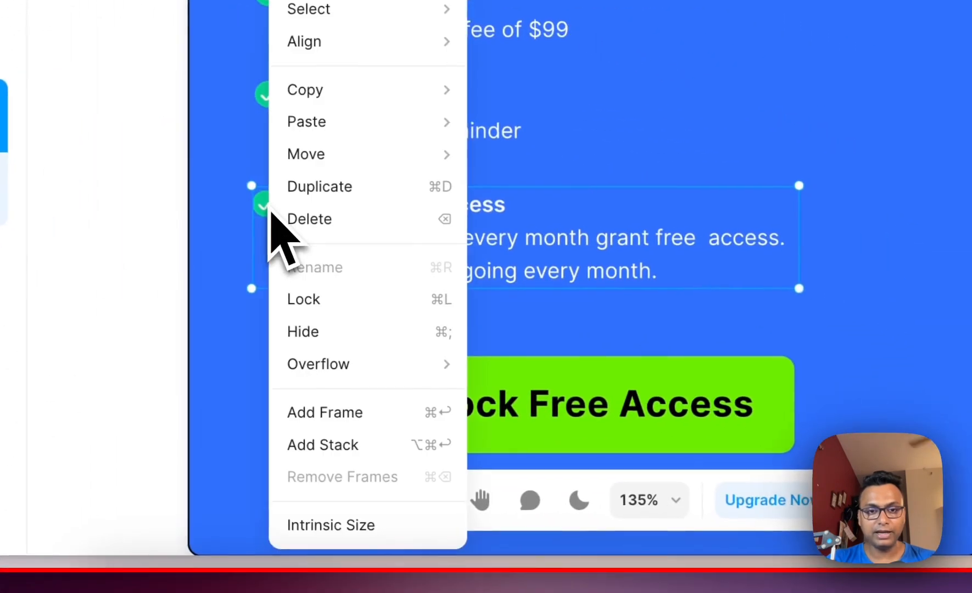
pyautogui.click(362, 443)
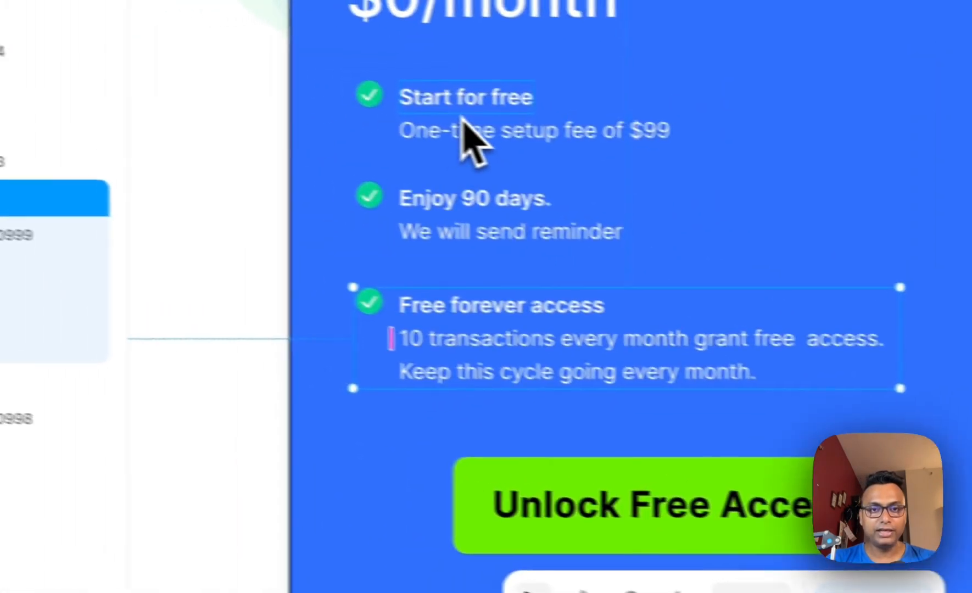
# Group the three checkmark feature rows of the $0/month card into one vertical stack
pyautogui.click(457, 112)
pyautogui.click(381, 100)
pyautogui.click(380, 141)
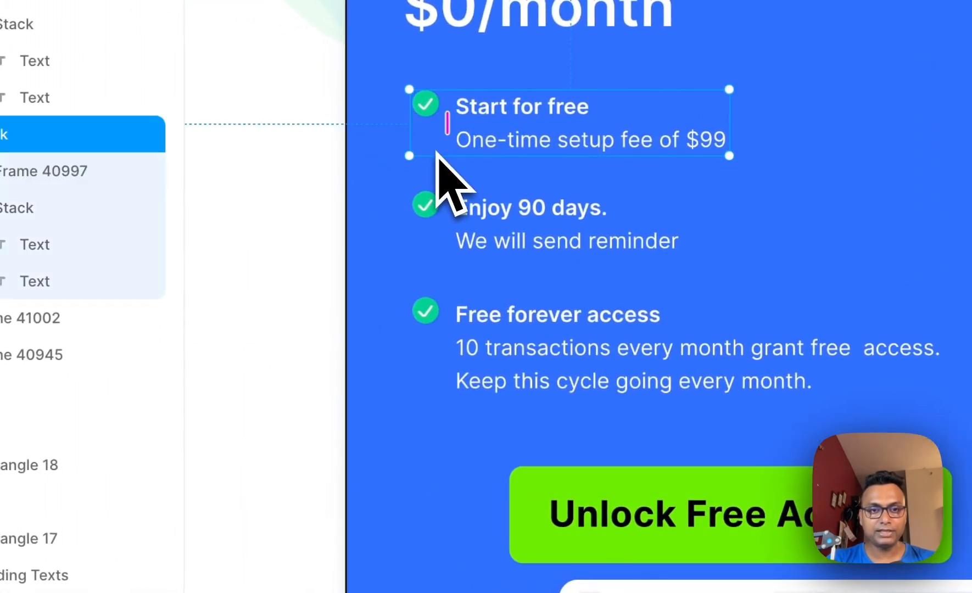
pyautogui.keyDown('shift'); pyautogui.click(444, 242); pyautogui.keyUp('shift')
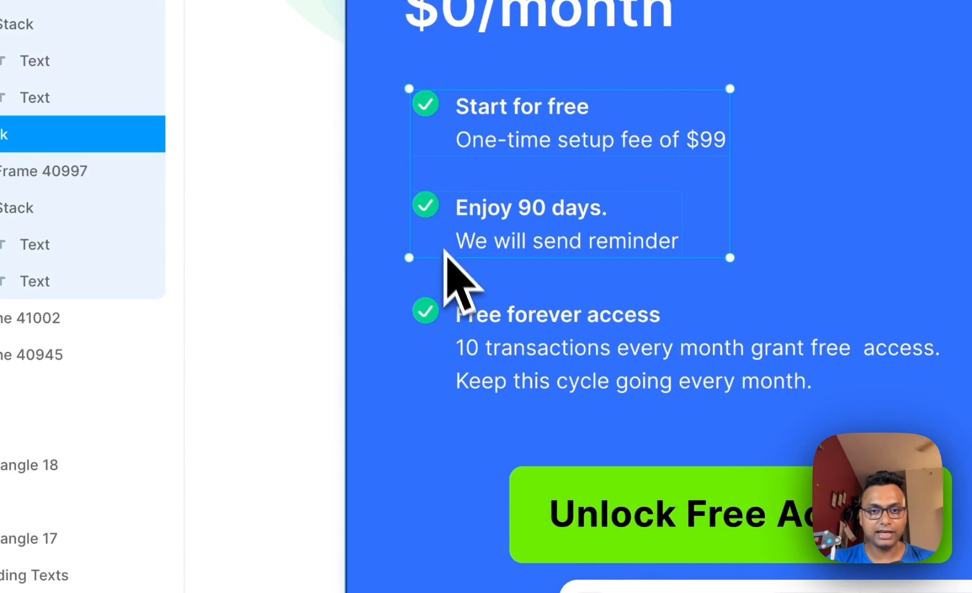
pyautogui.rightClick(449, 351)
pyautogui.click(500, 590)
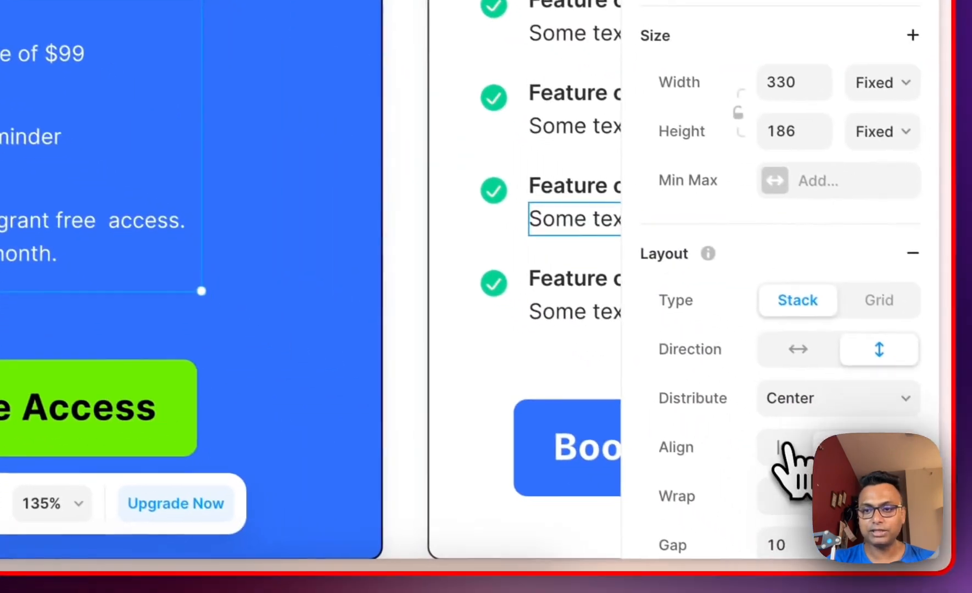
# Left-align the rows of the feature stack and set its distribution to Center
pyautogui.click(787, 447)
pyautogui.click(813, 401)
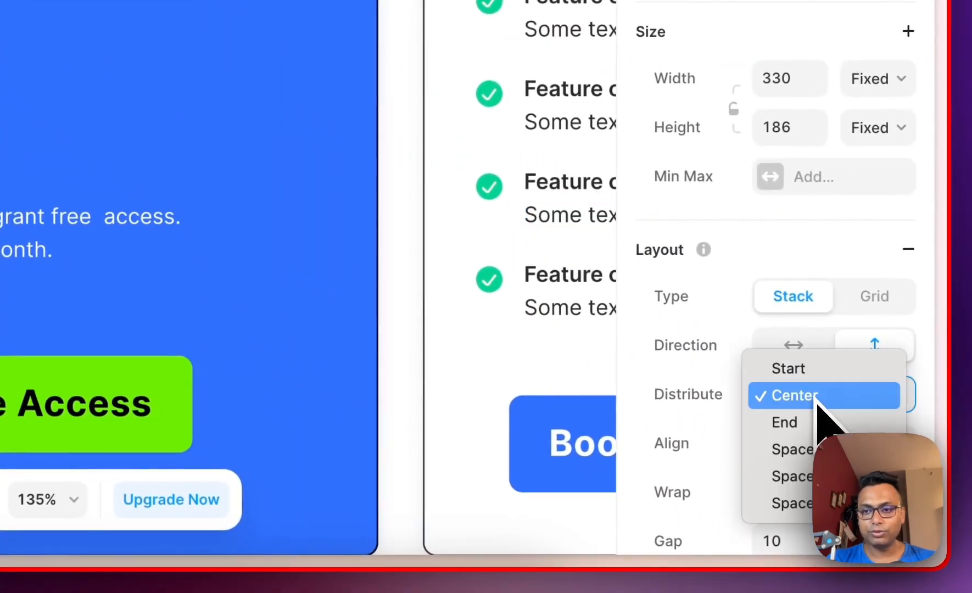
pyautogui.click(816, 396)
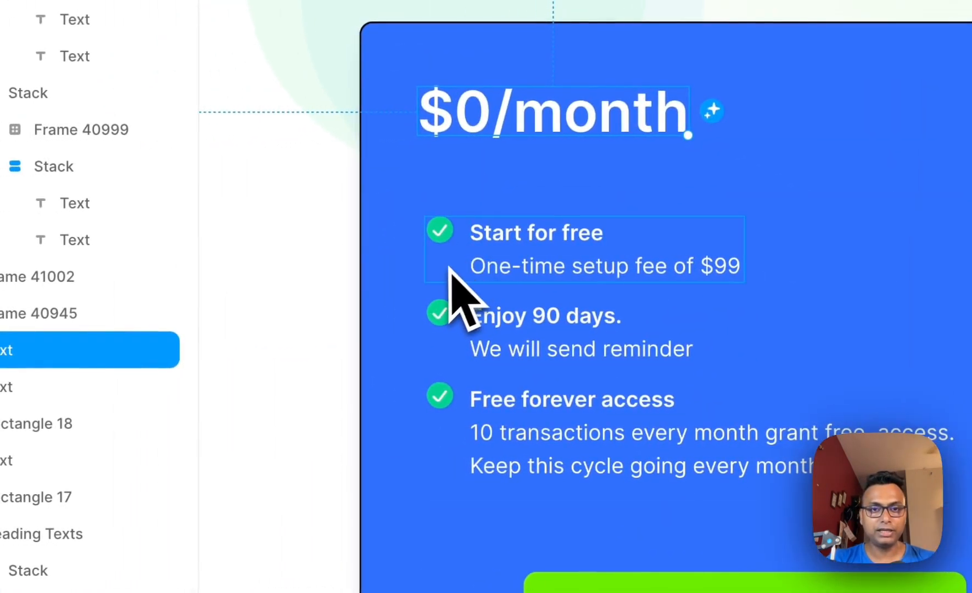
# Wrap the "$0/month" heading and the feature stack in a left-aligned vertical stack and widen the gap between them slightly
pyautogui.click(452, 294)
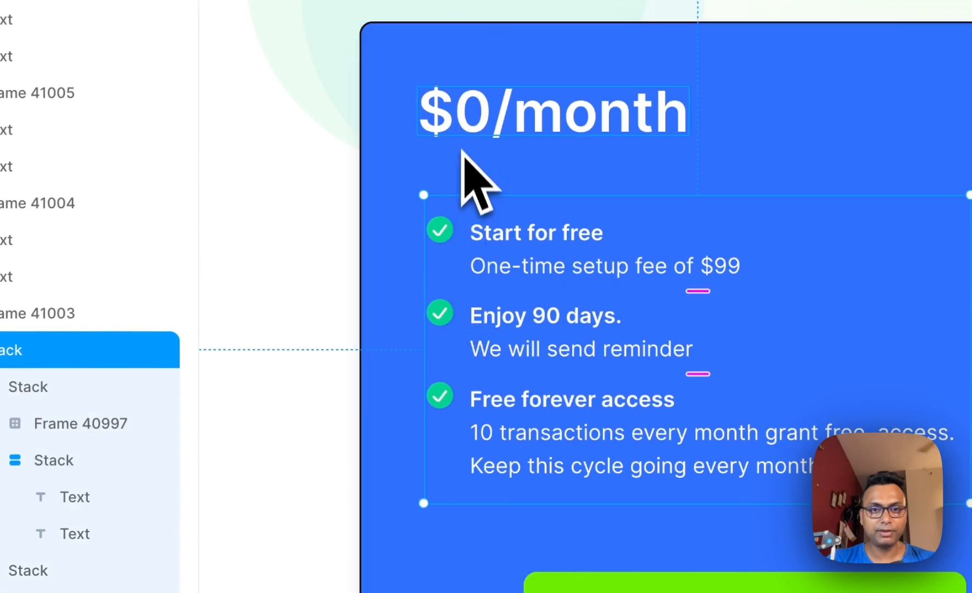
pyautogui.rightClick(466, 125)
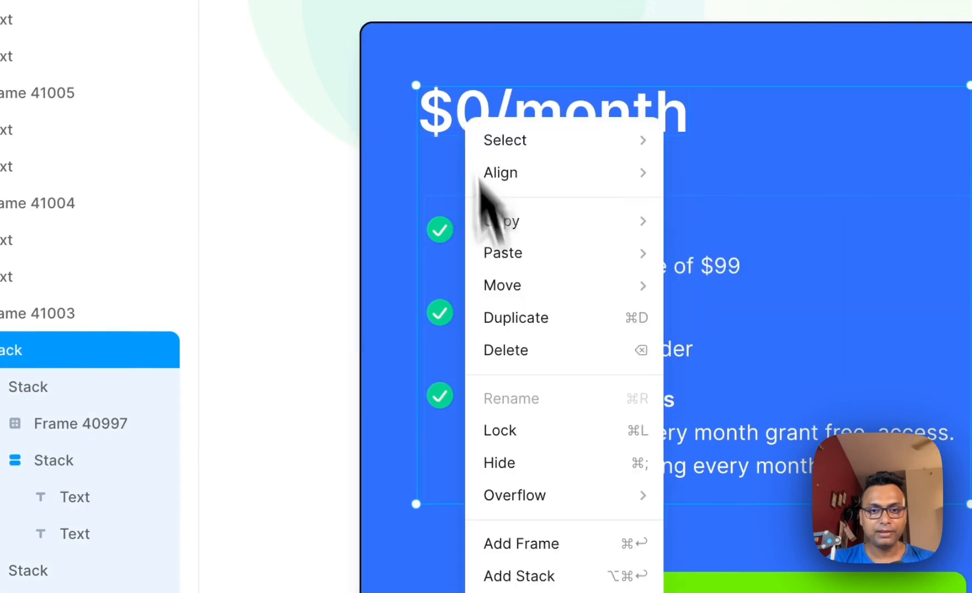
pyautogui.click(555, 577)
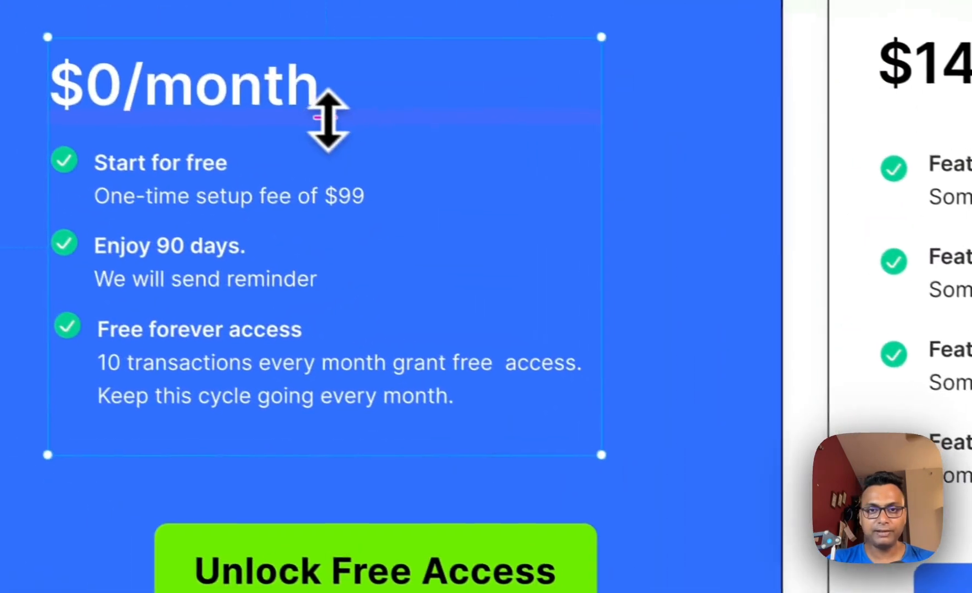
pyautogui.moveTo(177, 59)
pyautogui.mouseDown()
pyautogui.moveTo(177, 47)
pyautogui.moveTo(178, 58)
pyautogui.mouseUp()
pyautogui.moveTo(345, 128); pyautogui.dragTo(346, 140)
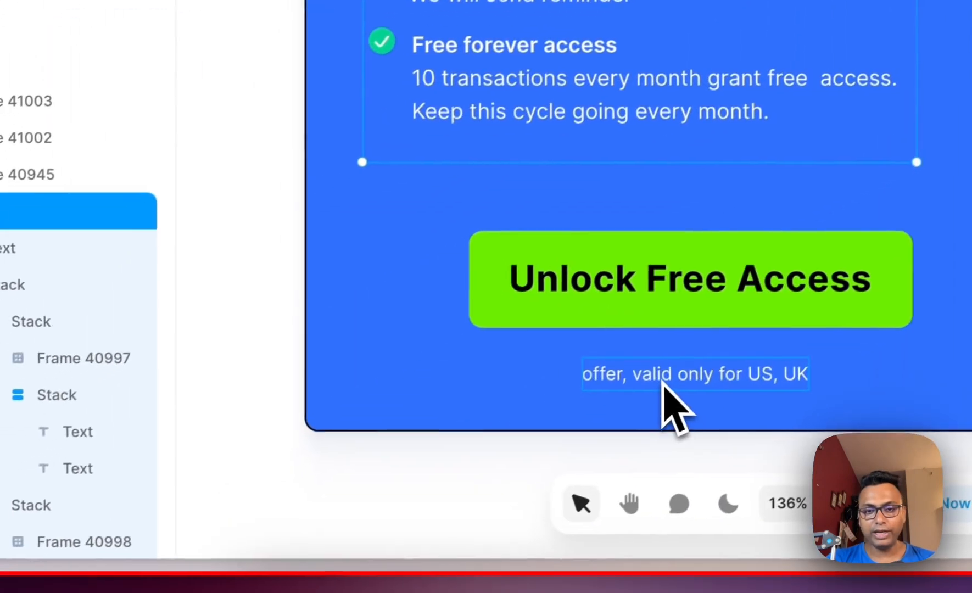
# Try to group the "Unlock Free Access" button and the offer text below it in a stack
pyautogui.click(339, 544)
pyautogui.click(508, 285)
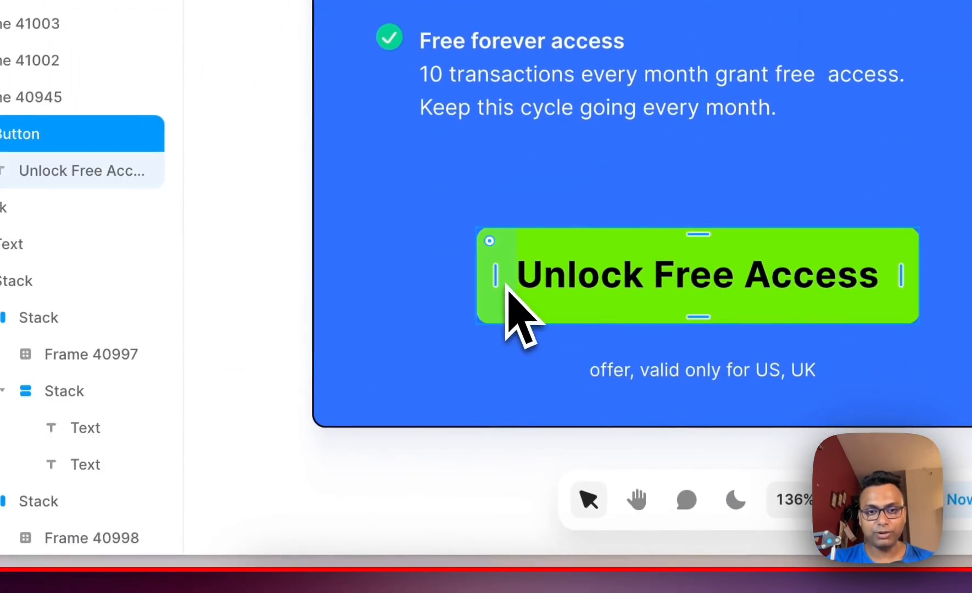
pyautogui.rightClick(625, 390)
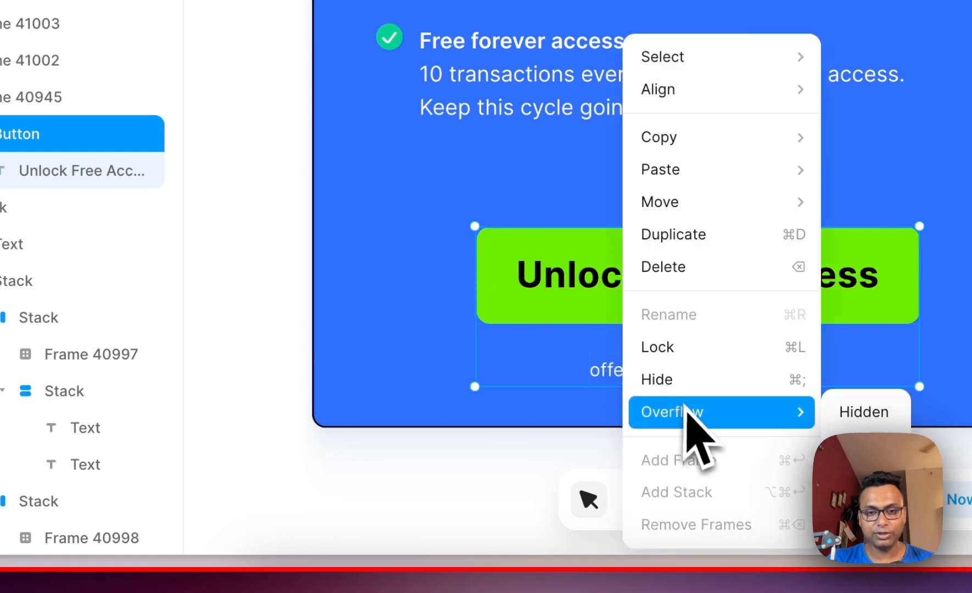
pyautogui.click(295, 272)
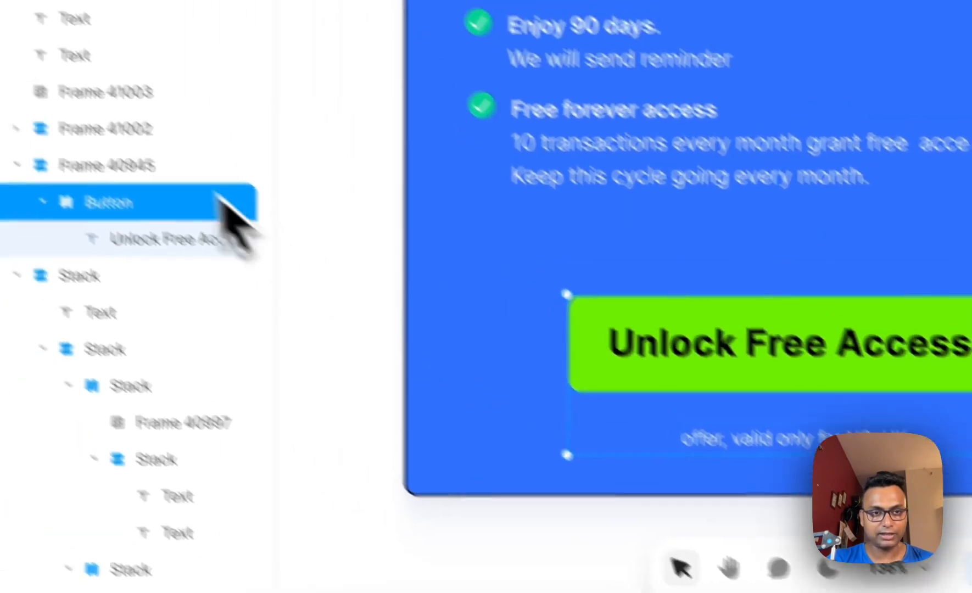
# Examine where the "Unlock Free Access" button, its parent Frame 40945 and the offer text sit in the layer hierarchy
pyautogui.click(34, 100)
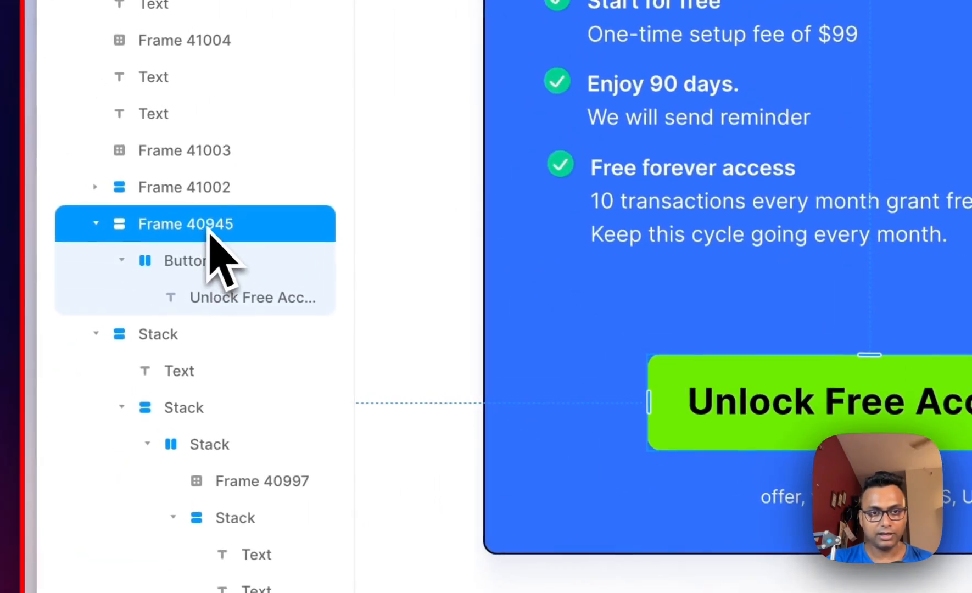
pyautogui.click(44, 137)
pyautogui.click(228, 298)
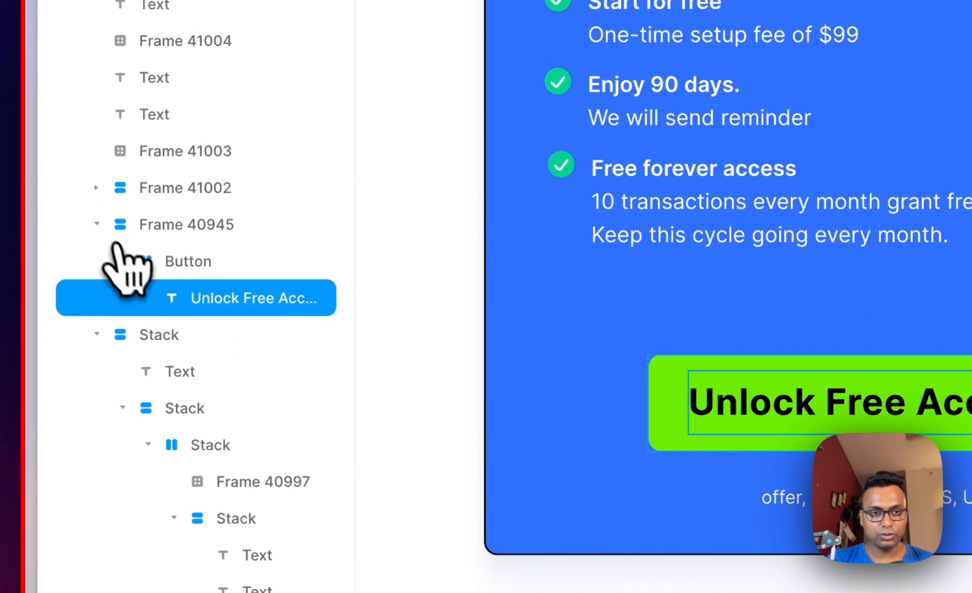
pyautogui.click(119, 228)
pyautogui.click(164, 228)
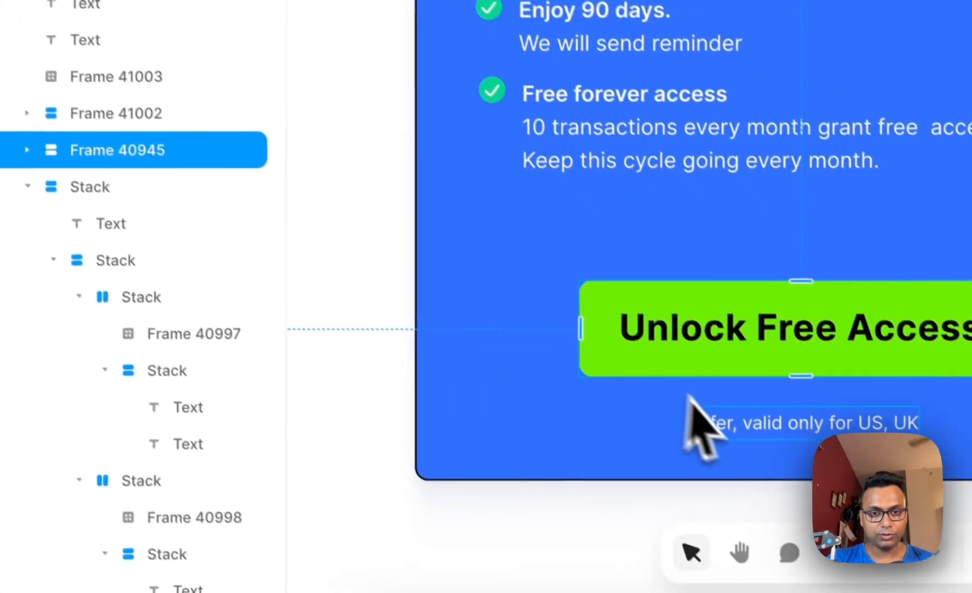
pyautogui.click(802, 498)
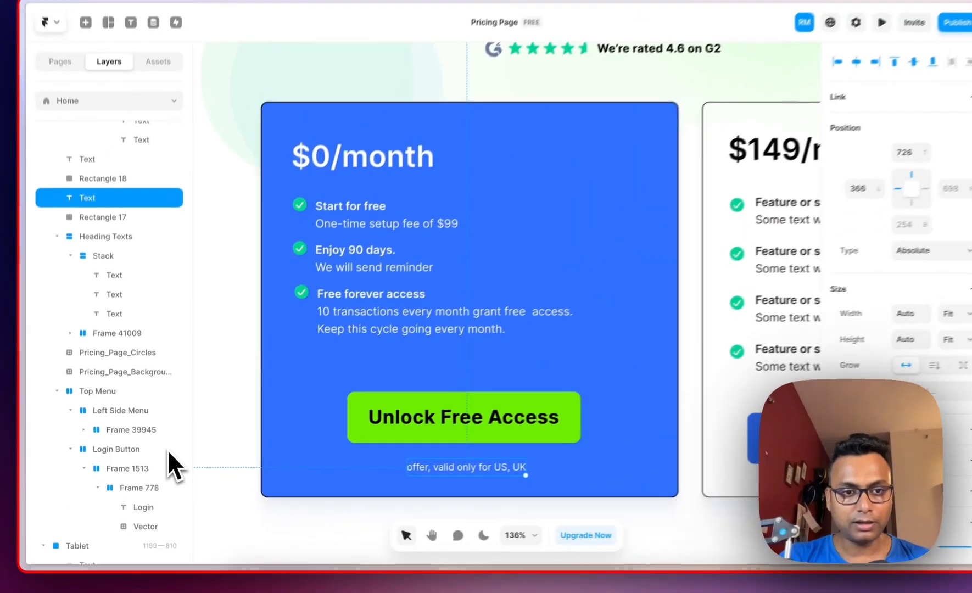
pyautogui.scroll(-5, 165, 456)
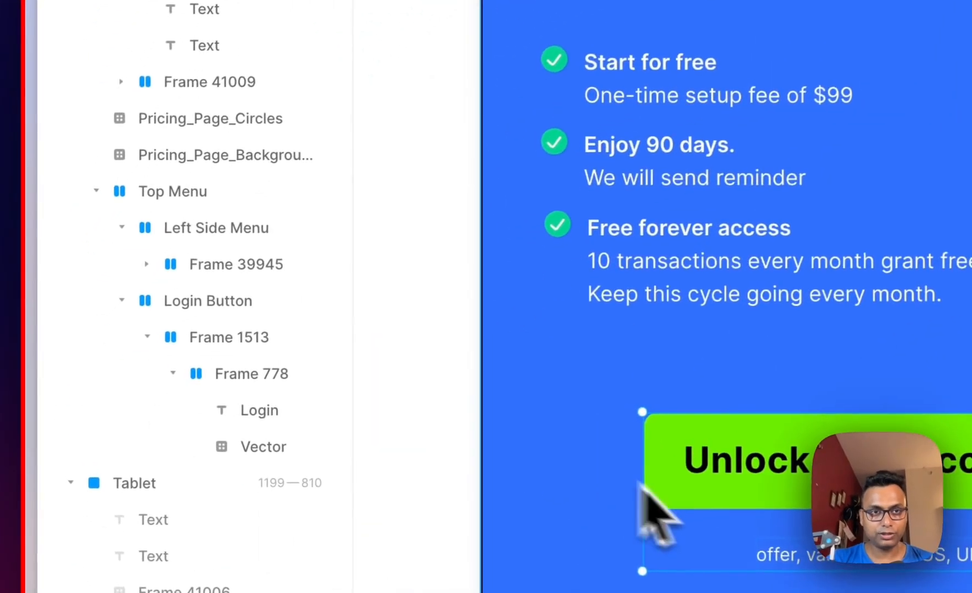
pyautogui.scroll(10, 169, 344)
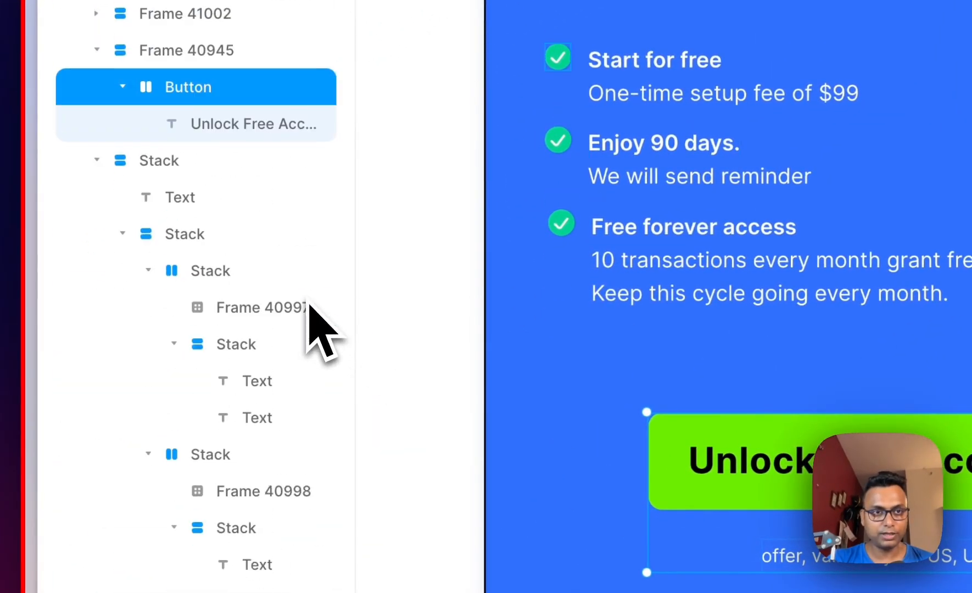
# Move the Button layer out of Frame 40945 to the level above and delete the emptied frame
pyautogui.click(198, 54)
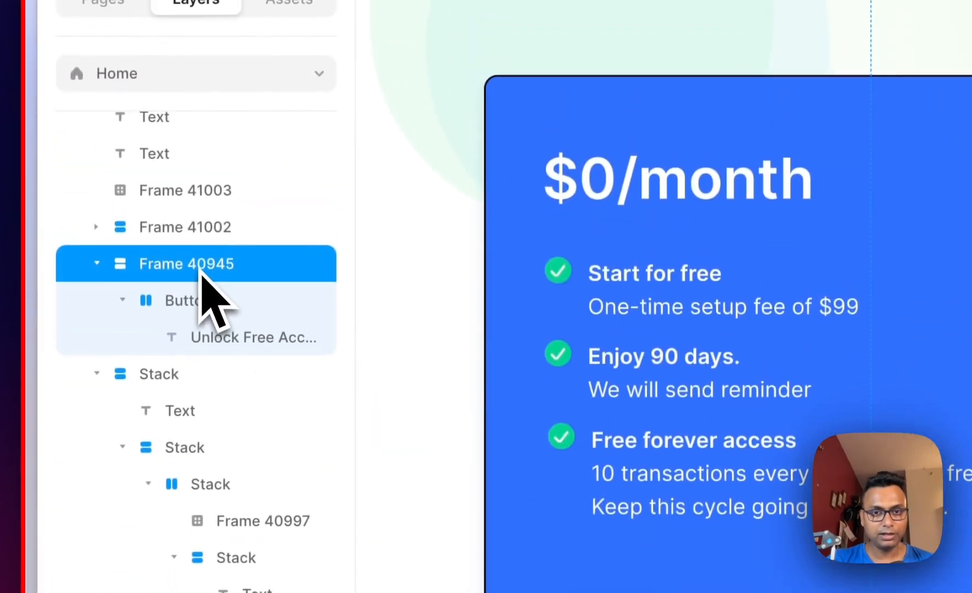
pyautogui.click(203, 303)
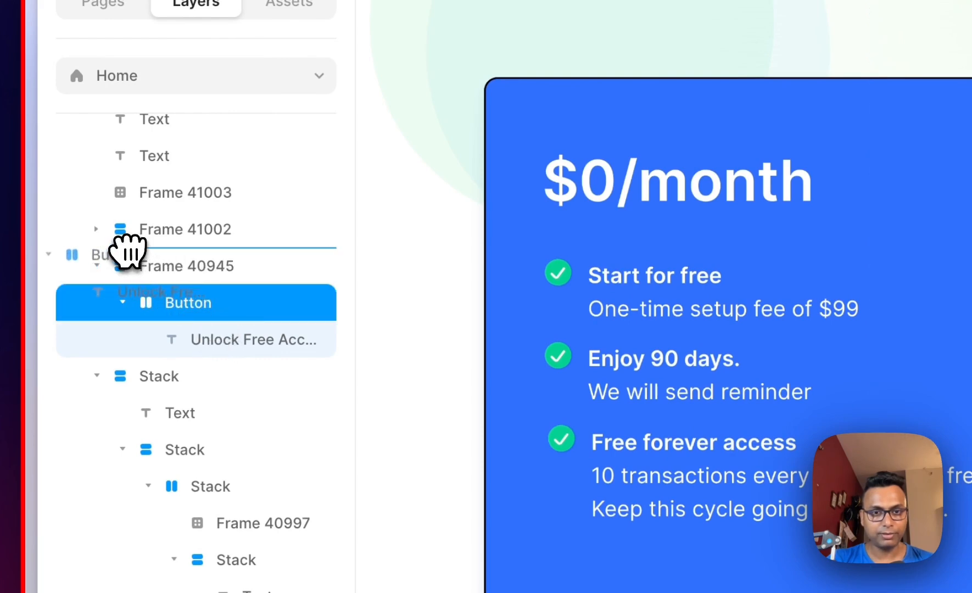
pyautogui.moveTo(127, 251); pyautogui.dragTo(137, 274)
pyautogui.click(186, 336)
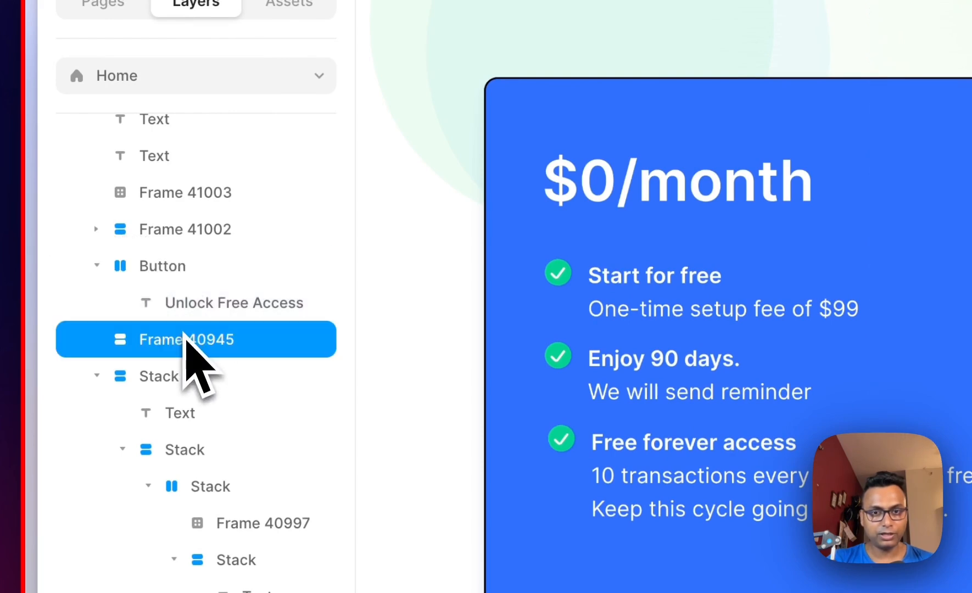
pyautogui.press('Delete')
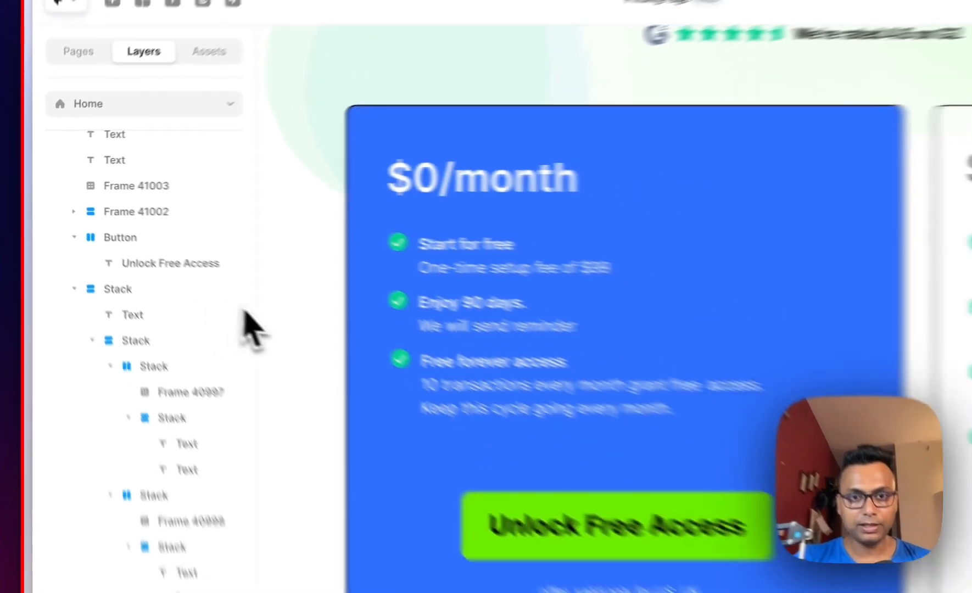
# Collapse the card's content stack and move the Button layer directly above the offer text layer, below Rectangle 18
pyautogui.scroll(-3, 759, 458)
pyautogui.scroll(-1, 750, 459)
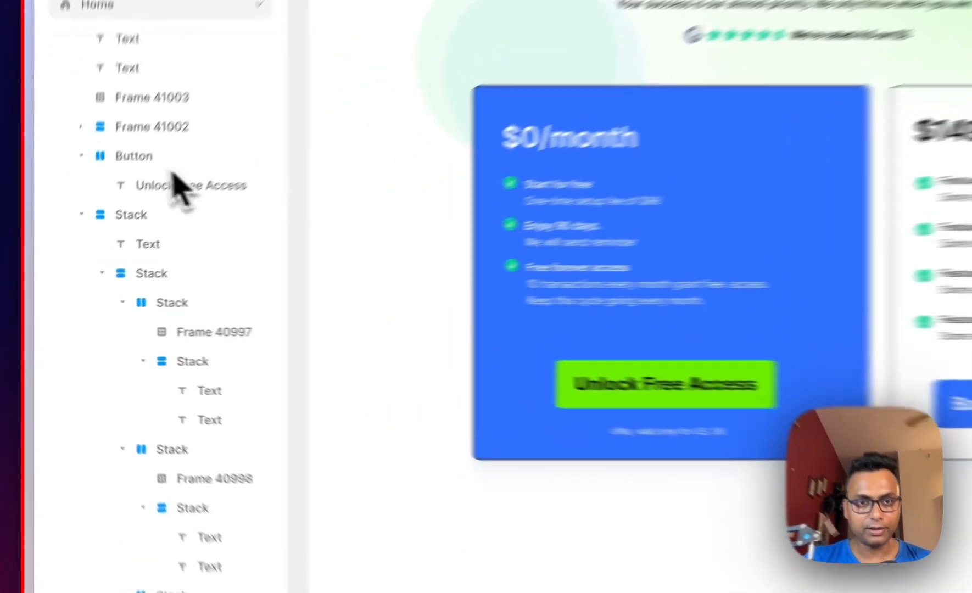
pyautogui.click(94, 219)
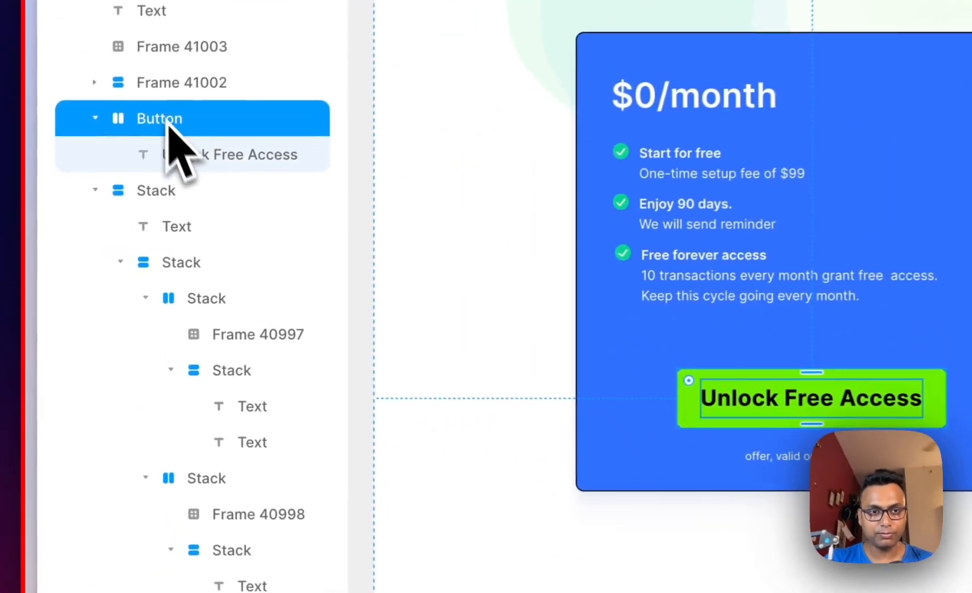
pyautogui.click(97, 192)
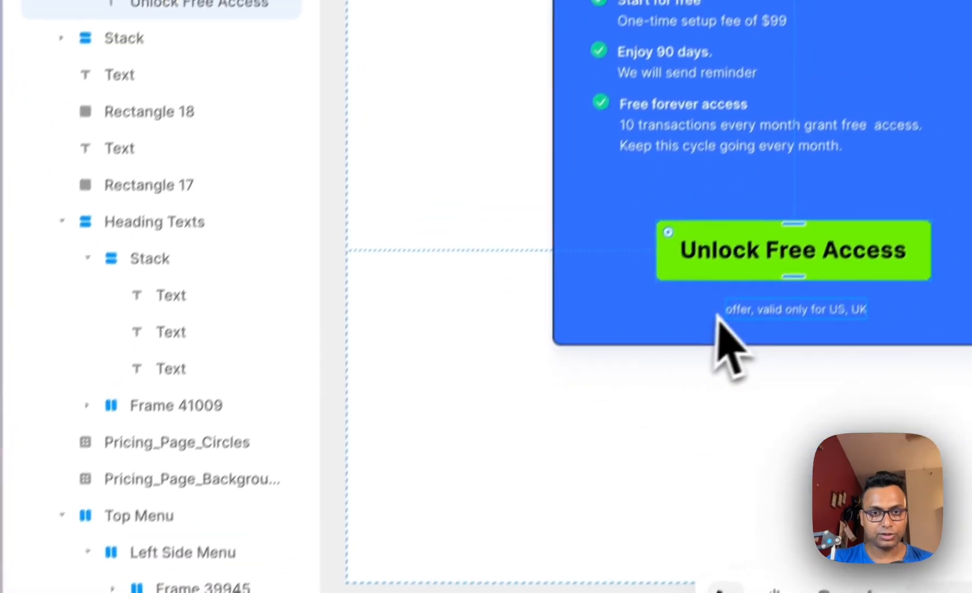
pyautogui.click(771, 466)
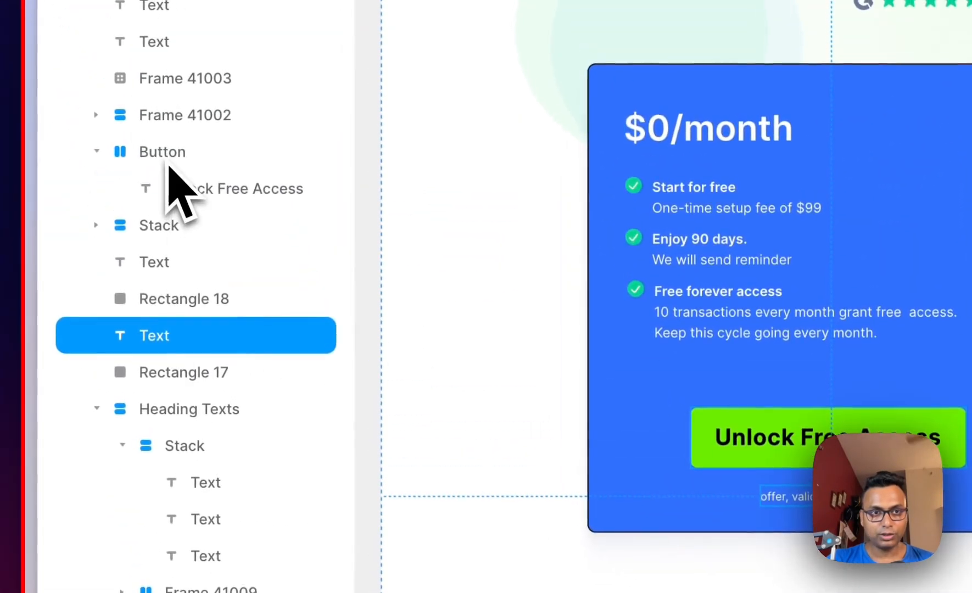
pyautogui.click(169, 159)
pyautogui.moveTo(152, 319); pyautogui.dragTo(157, 328)
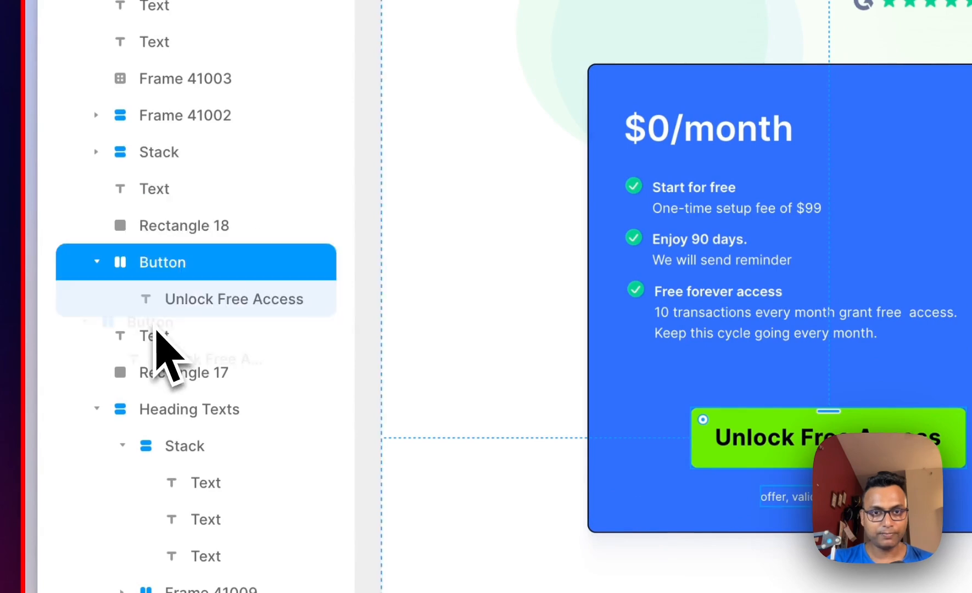
# Group the "Unlock Free Access" button and the offer text below it in a stack with a gap of 16
pyautogui.keyDown('shift'); pyautogui.click(158, 337); pyautogui.keyUp('shift')
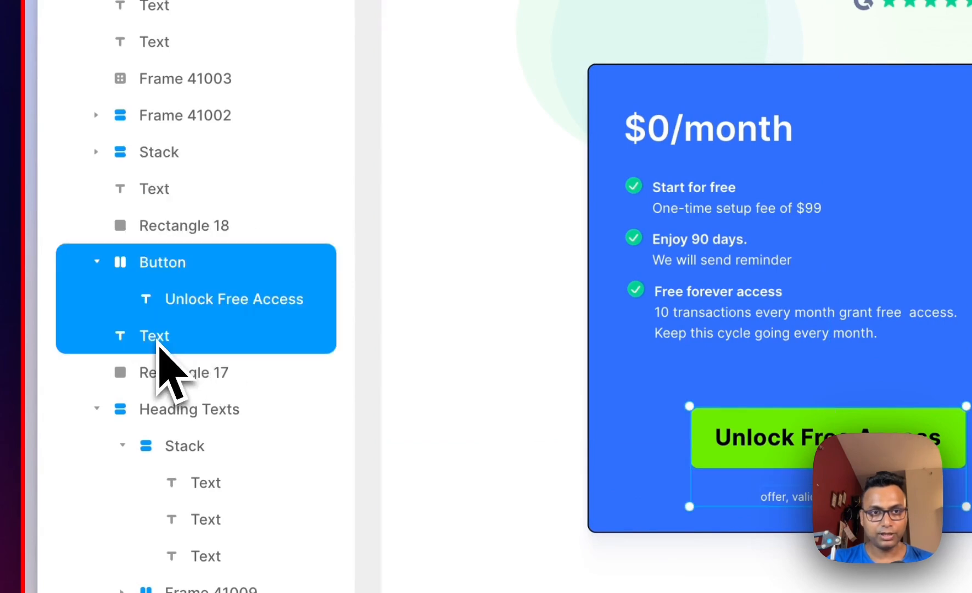
pyautogui.rightClick(158, 339)
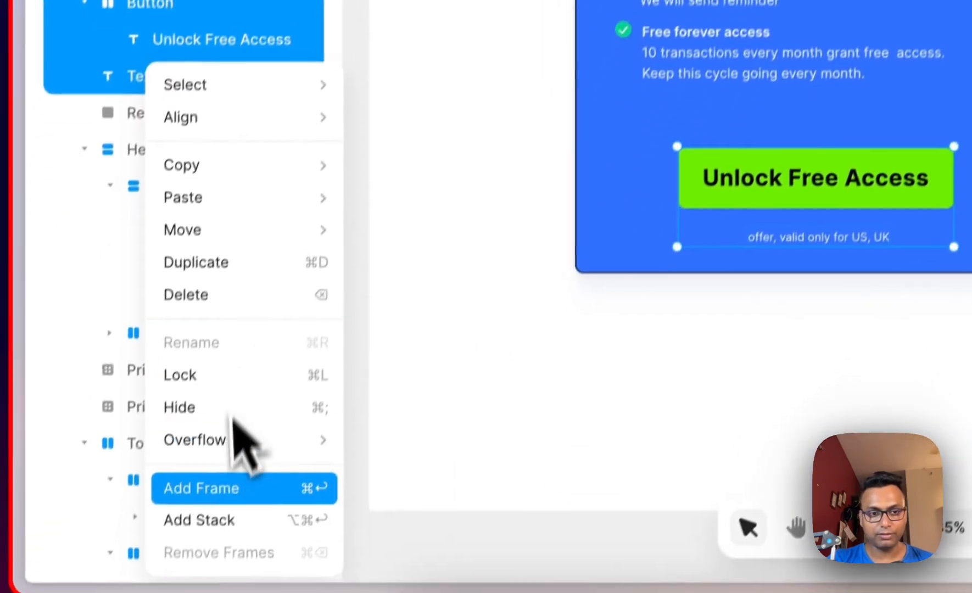
pyautogui.click(248, 496)
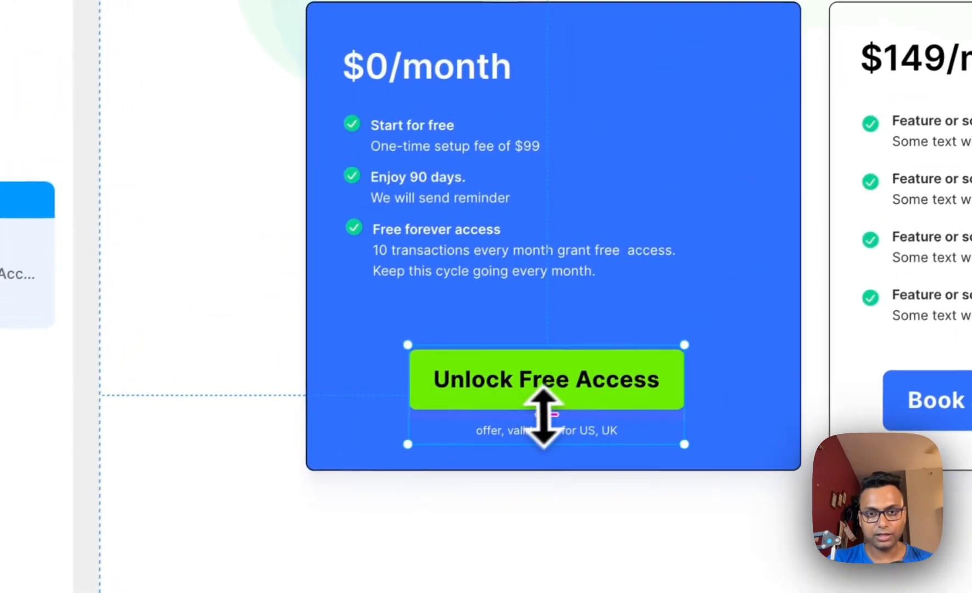
pyautogui.moveTo(547, 418); pyautogui.dragTo(548, 424)
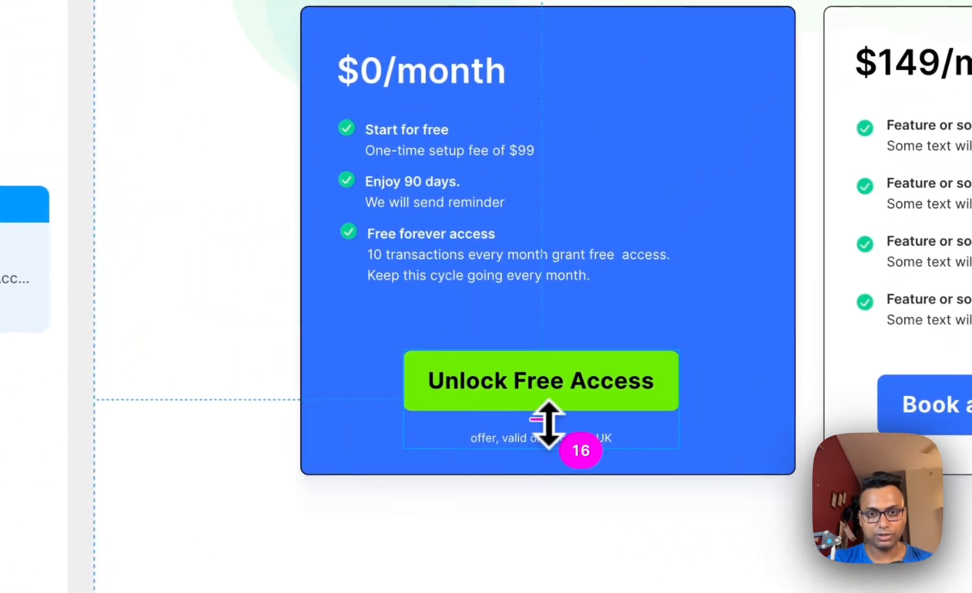
pyautogui.click(295, 406)
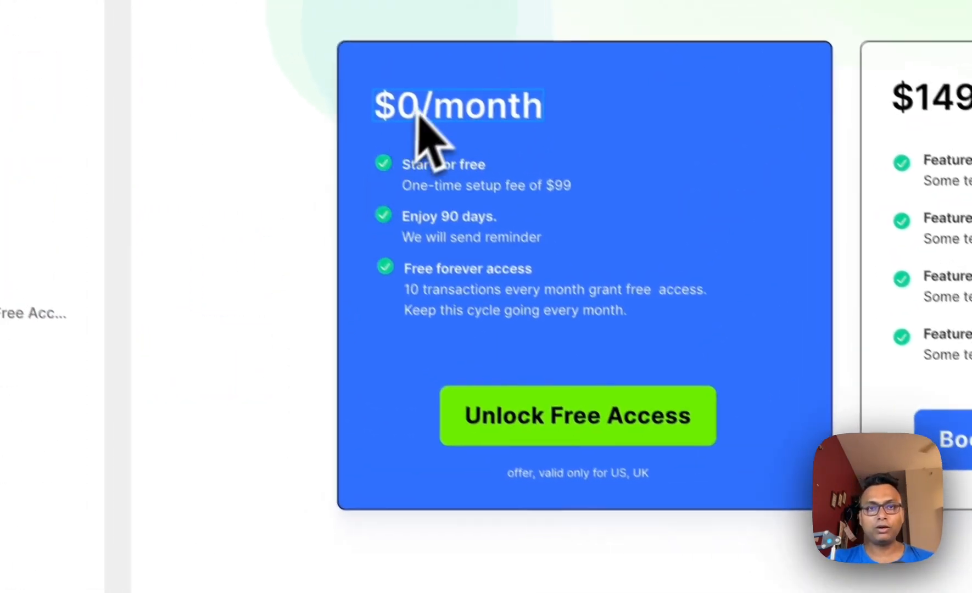
# Wrap the price-and-features stack and the button stack in one parent stack and reduce its gap to 0
pyautogui.click(399, 88)
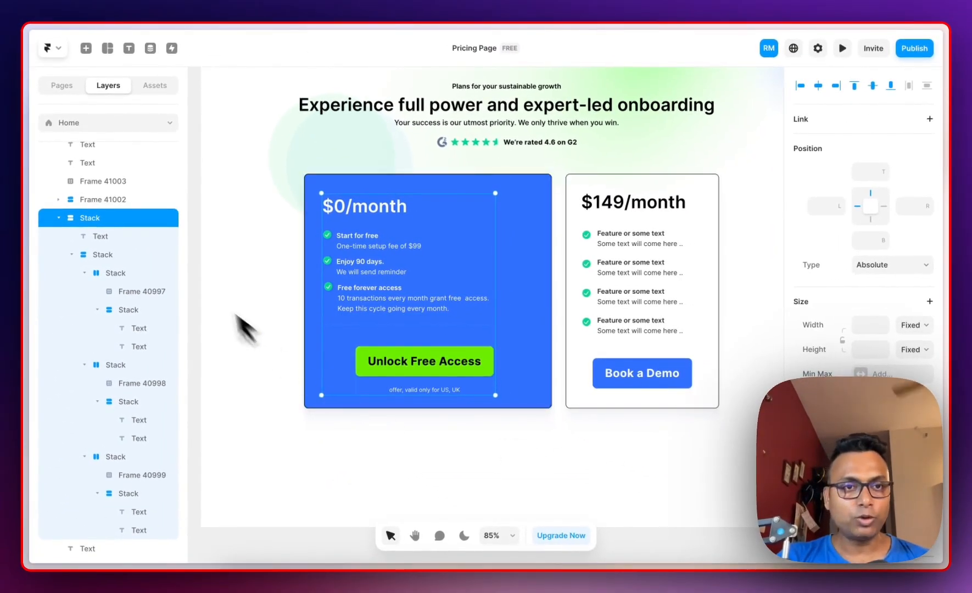
pyautogui.rightClick(139, 217)
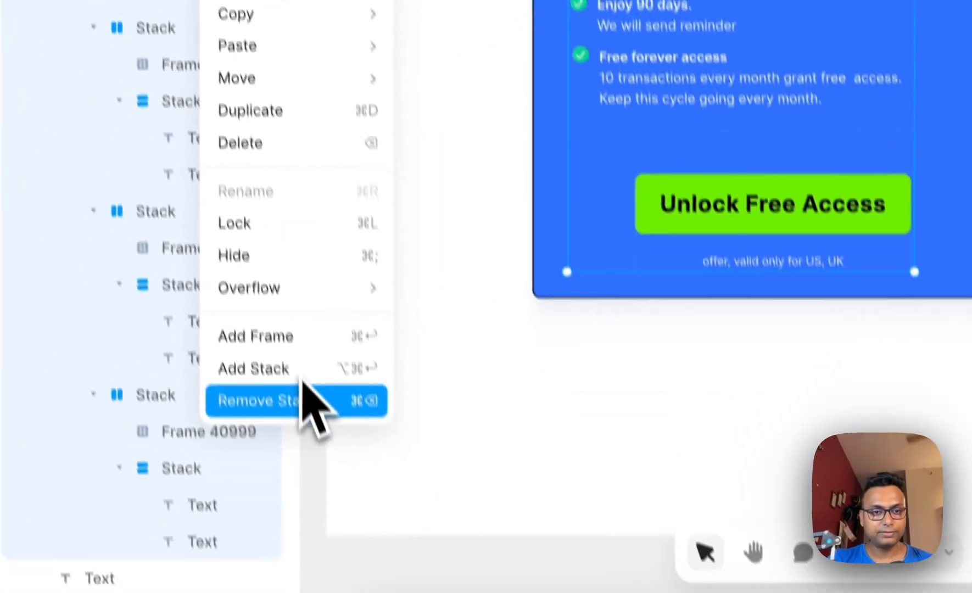
pyautogui.click(292, 338)
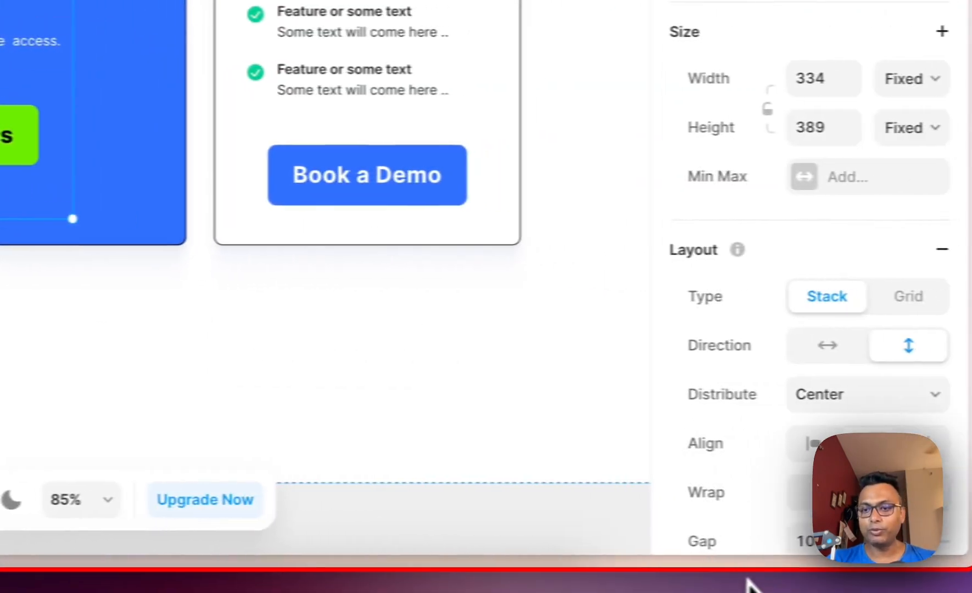
pyautogui.click(776, 544)
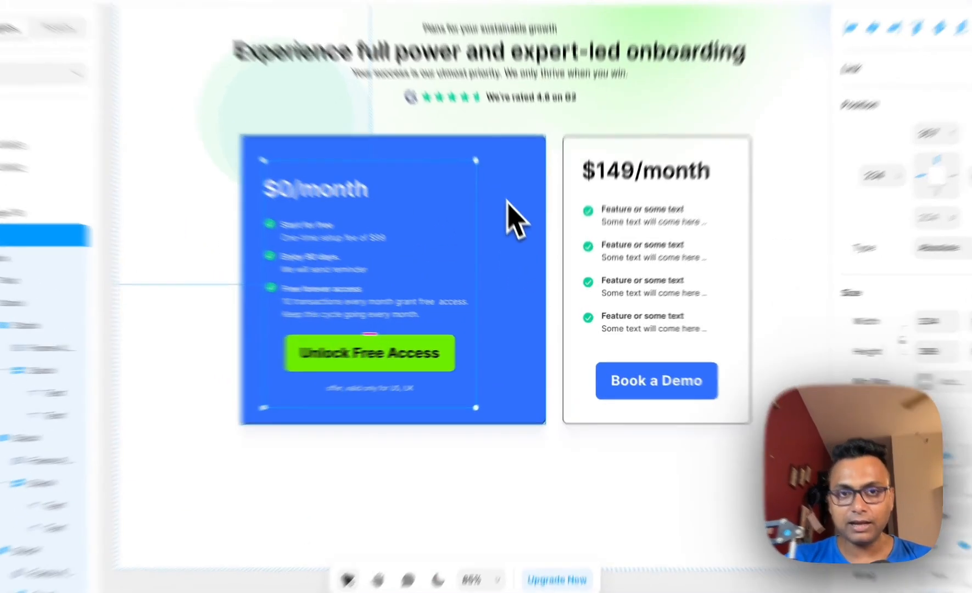
# Try to wrap the blue card background in a stack
pyautogui.click(514, 222)
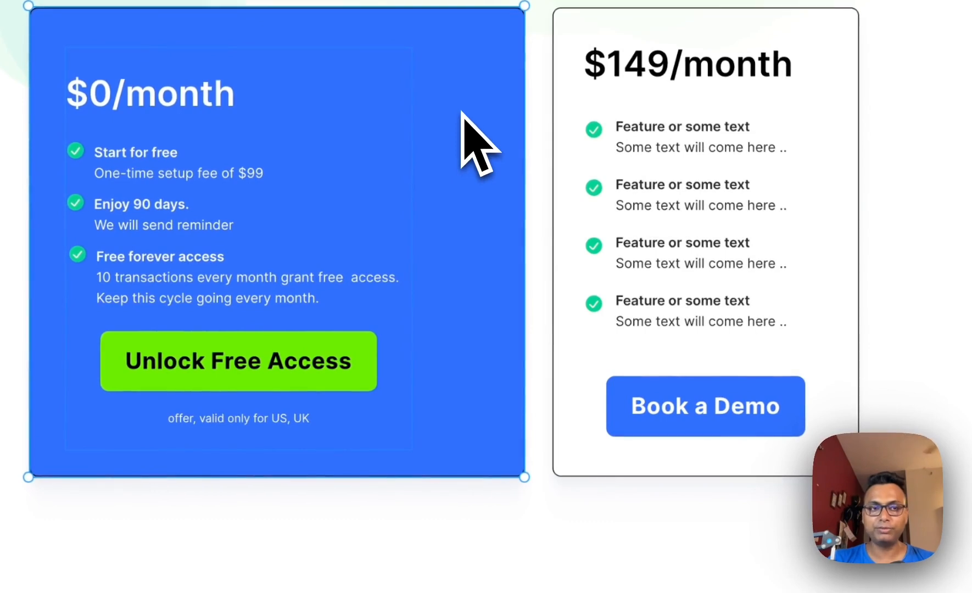
pyautogui.rightClick(463, 116)
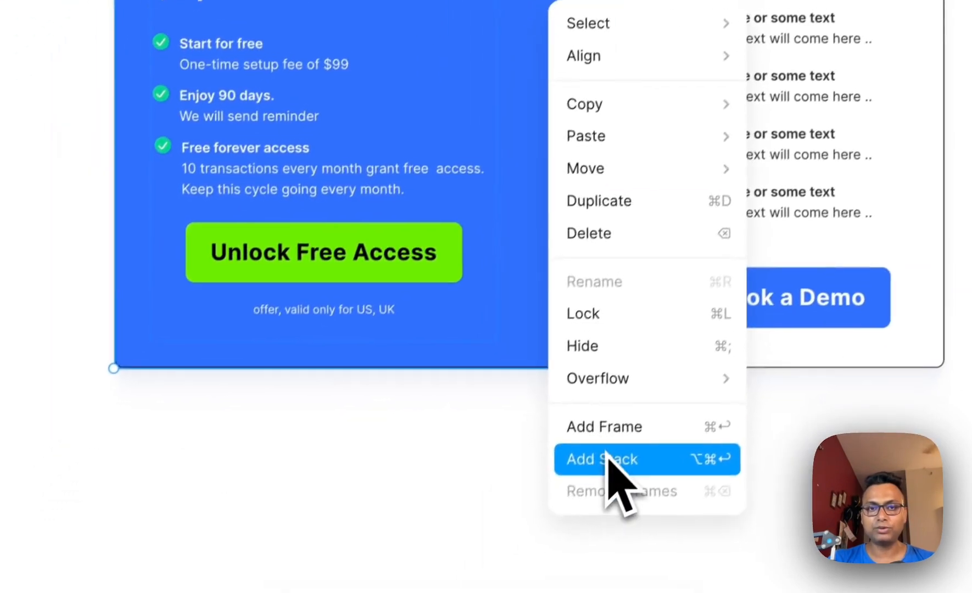
pyautogui.click(522, 569)
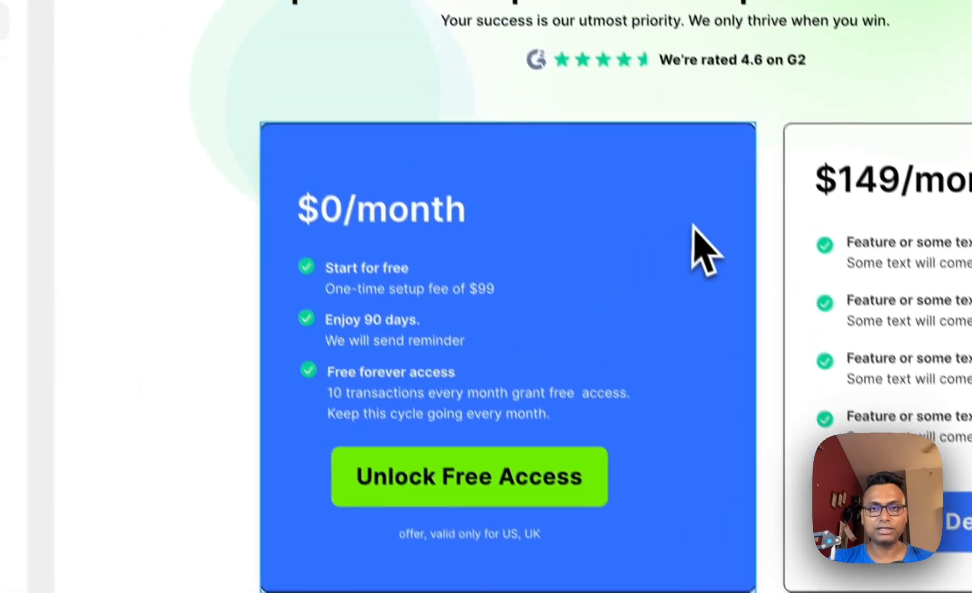
pyautogui.moveTo(714, 228); pyautogui.dragTo(698, 252)
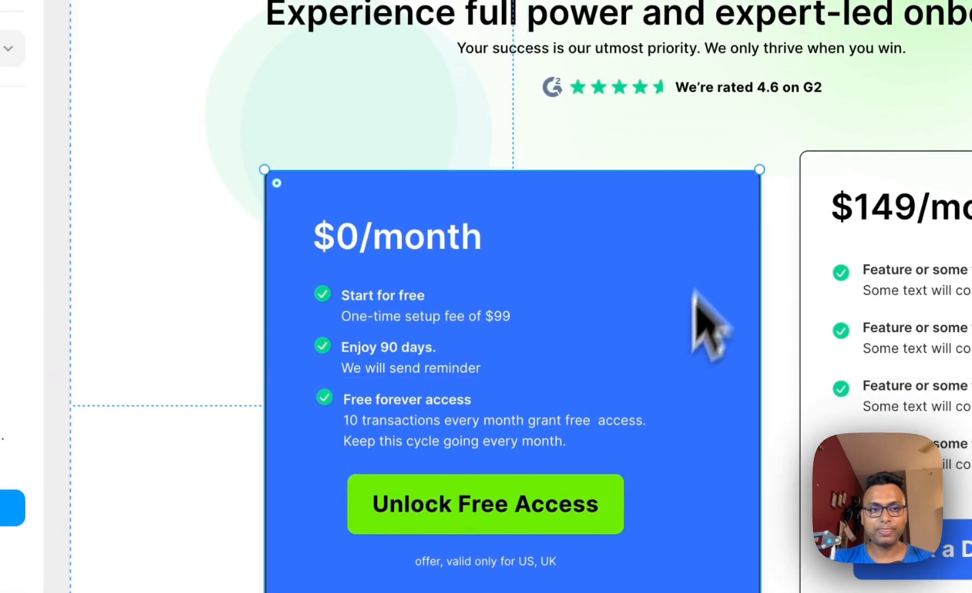
pyautogui.press('super+z')
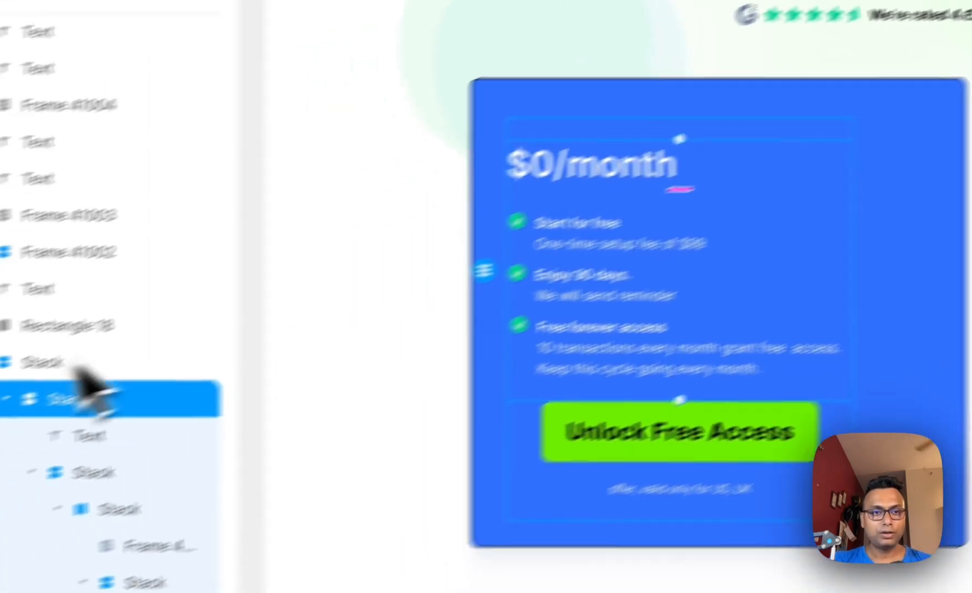
# Collapse the card's parent stack and rename Rectangle 17 as "Blue backgrund"
pyautogui.click(152, 328)
pyautogui.click(95, 320)
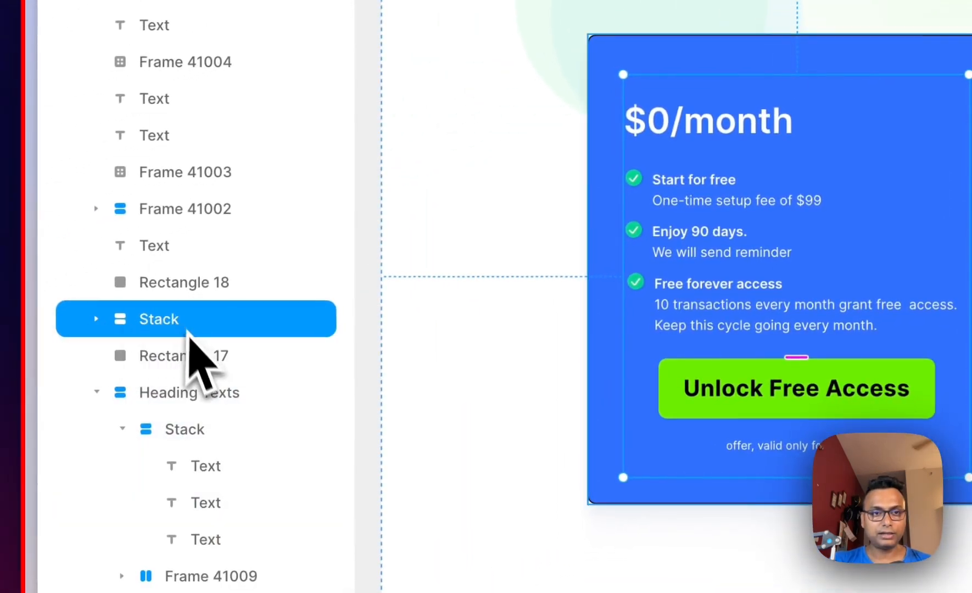
pyautogui.click(193, 356)
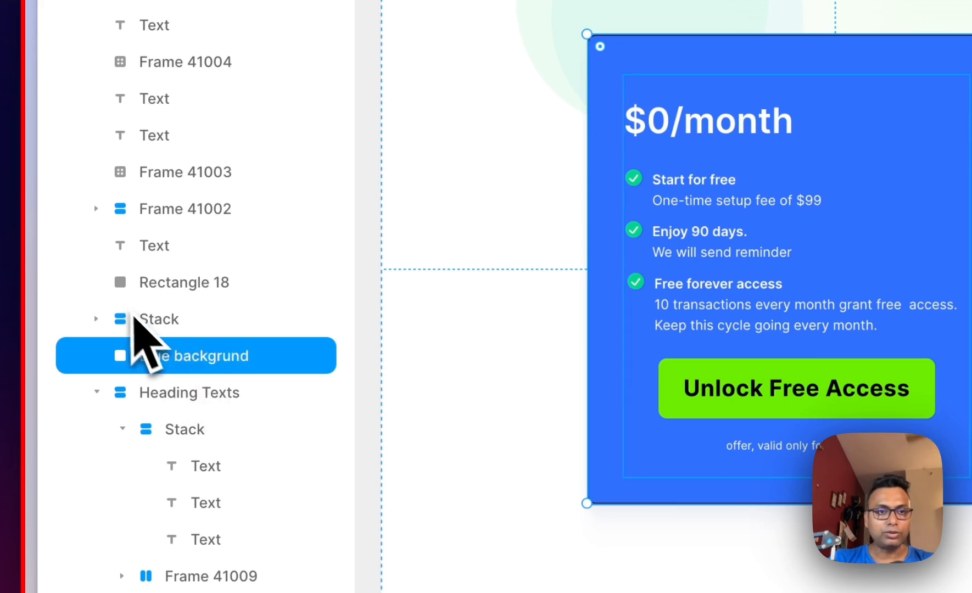
# Left-align the items in the blue card's parent stack and rename the stack as "Content"
pyautogui.click(176, 324)
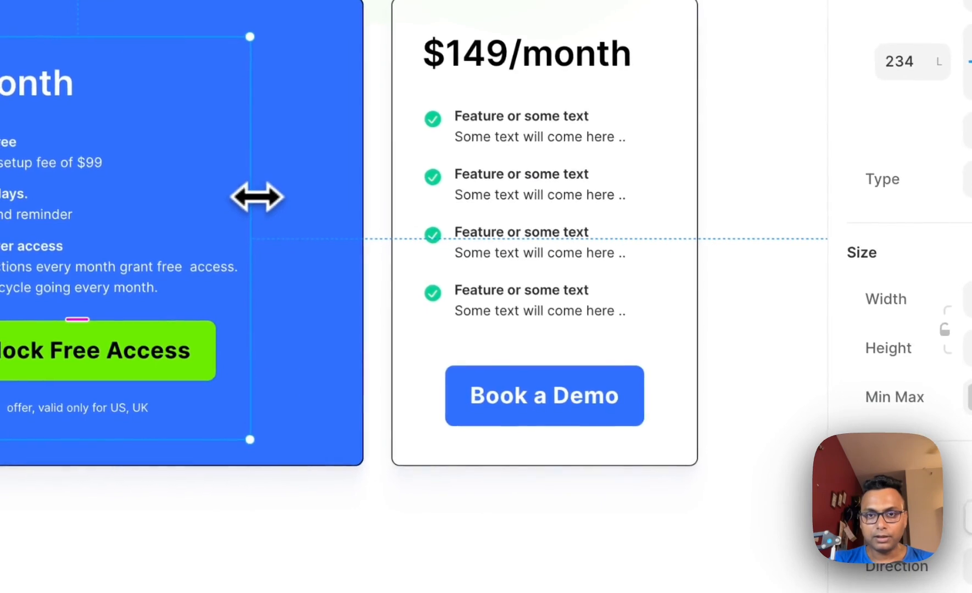
pyautogui.moveTo(257, 196); pyautogui.dragTo(337, 208)
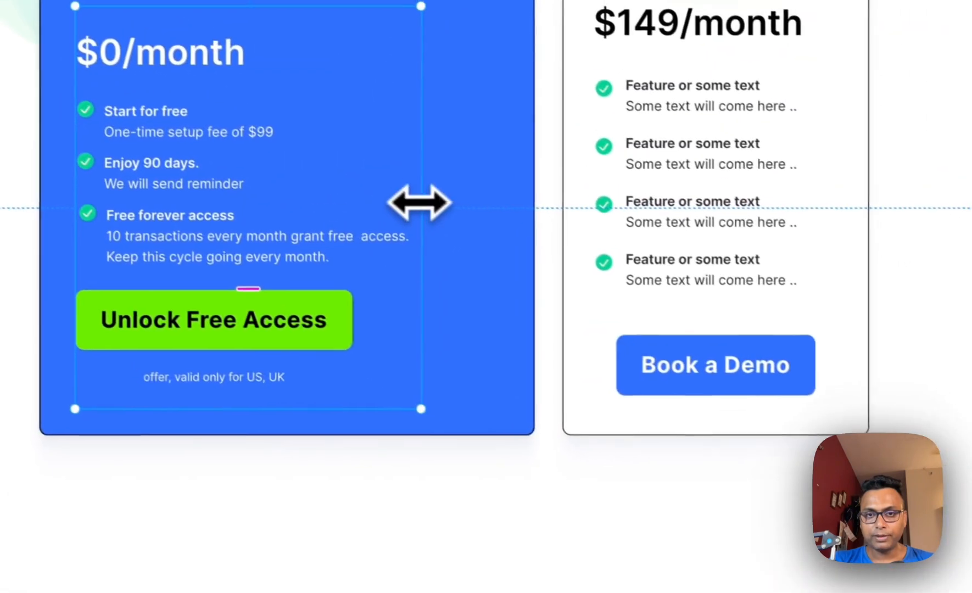
pyautogui.moveTo(41, 13); pyautogui.dragTo(103, 20)
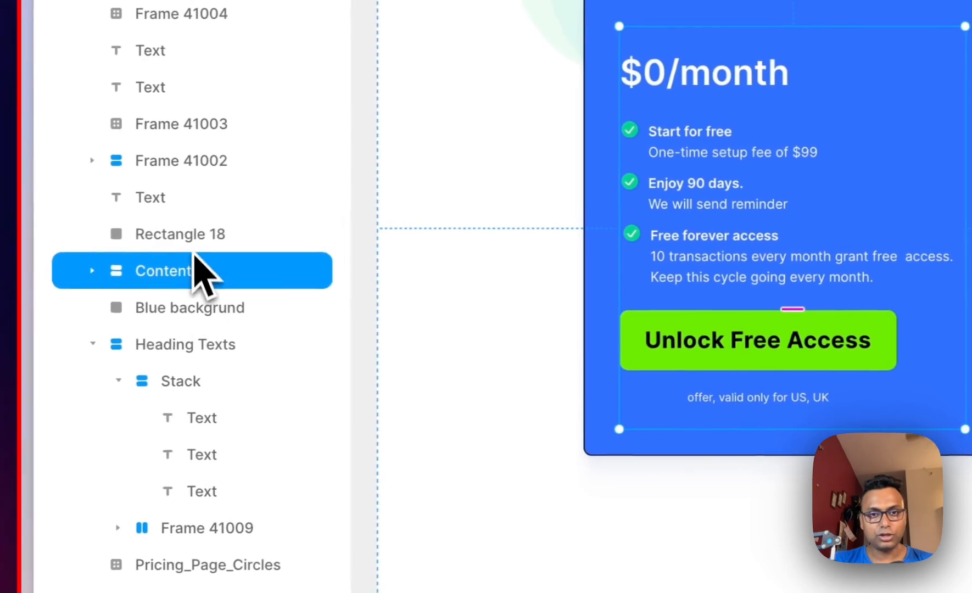
pyautogui.click(196, 245)
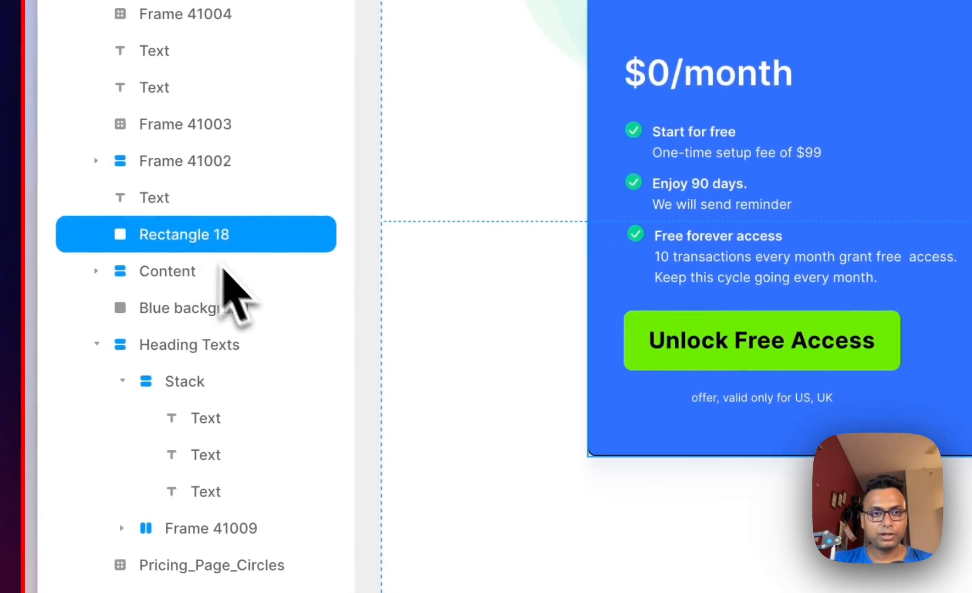
# Set the distribution of the price-and-features stack inside Content to Space Evenly
pyautogui.click(196, 284)
pyautogui.click(258, 316)
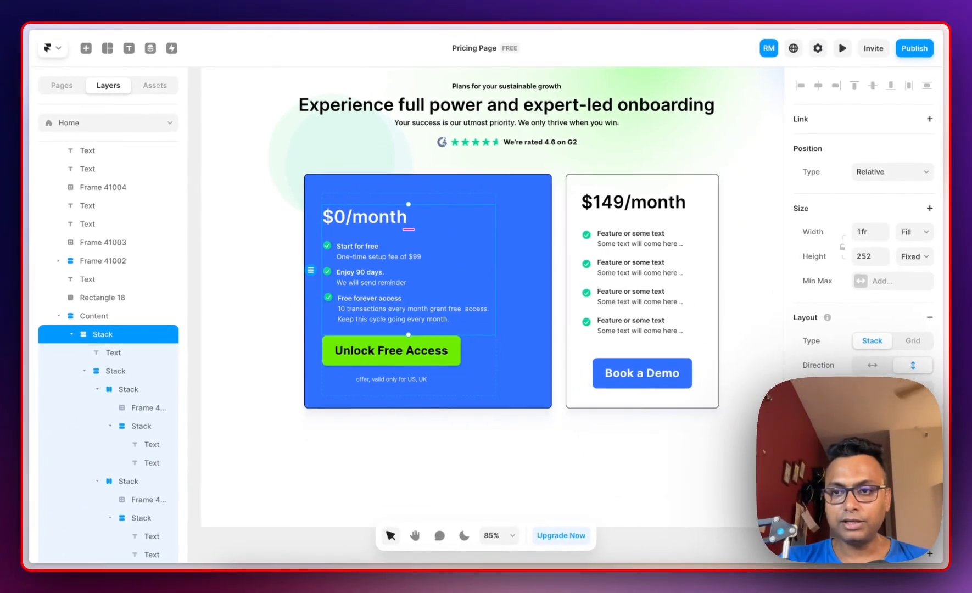
pyautogui.click(894, 391)
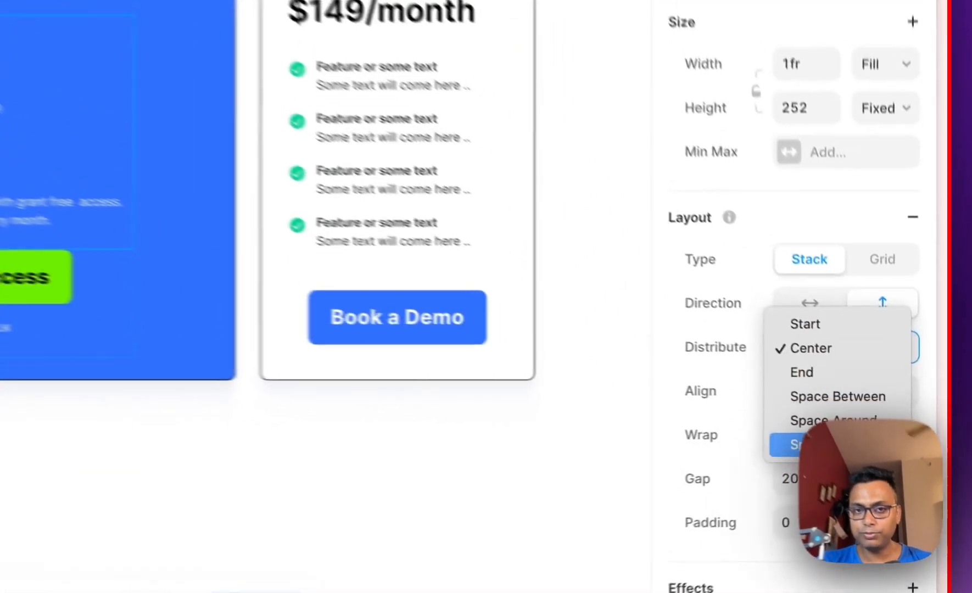
pyautogui.click(870, 446)
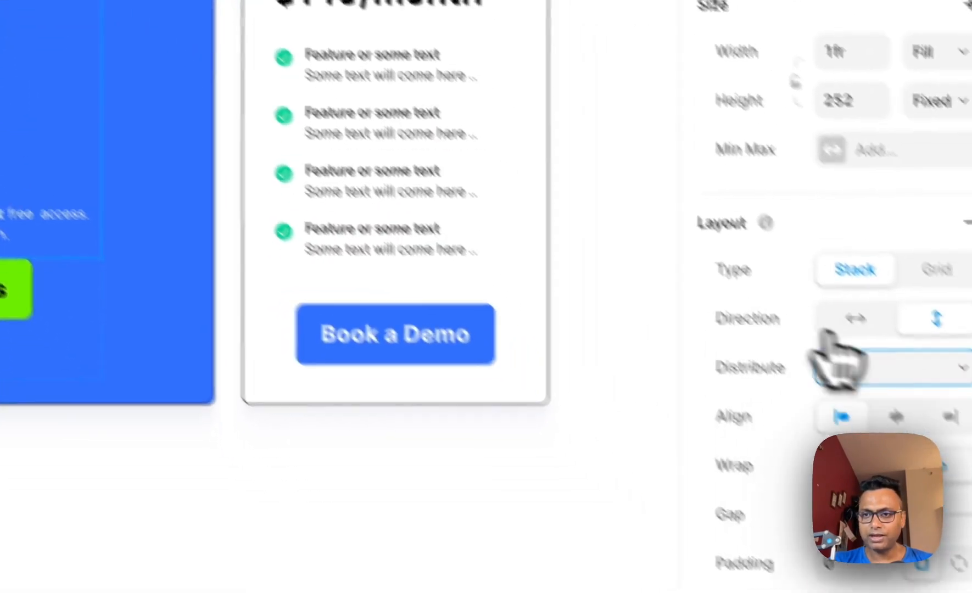
pyautogui.click(834, 340)
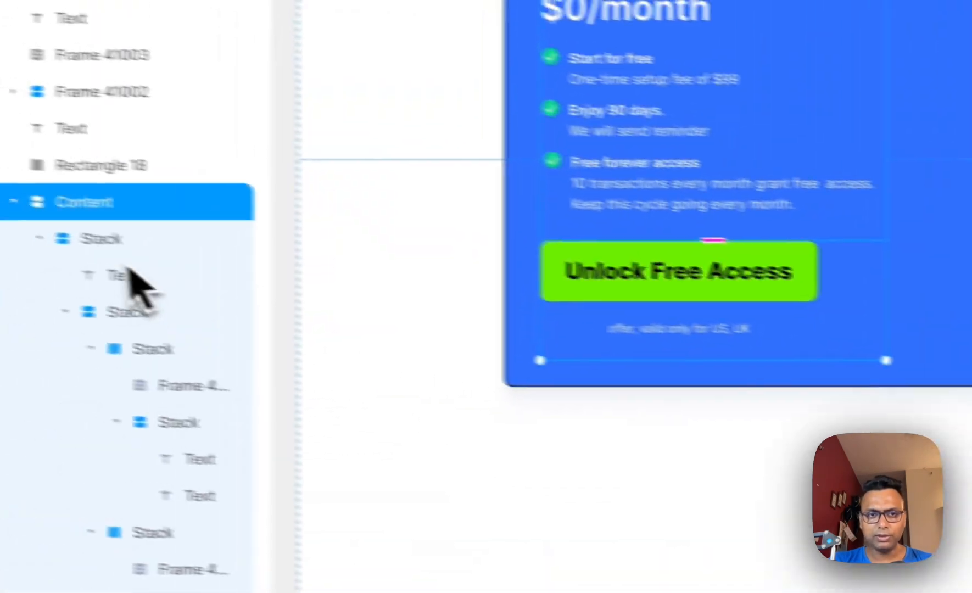
# Widen the Content stack towards the right edge of the blue card
pyautogui.click(113, 247)
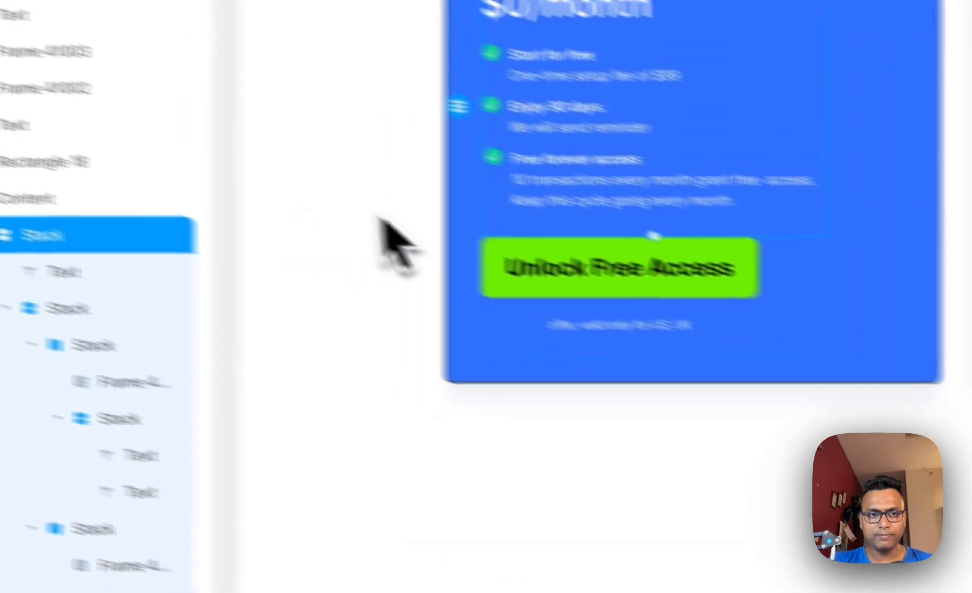
pyautogui.click(124, 206)
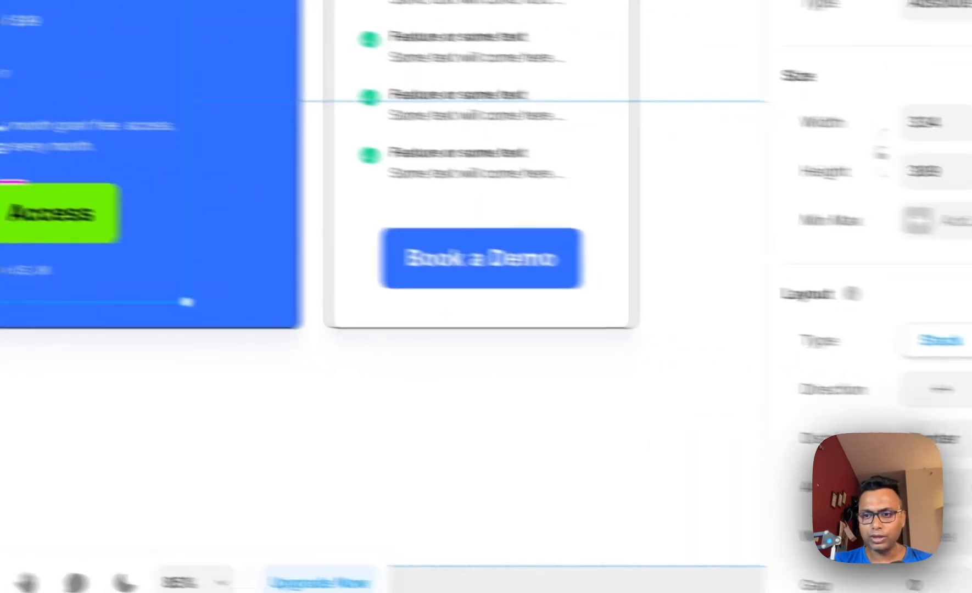
pyautogui.scroll(-3, 868, 303)
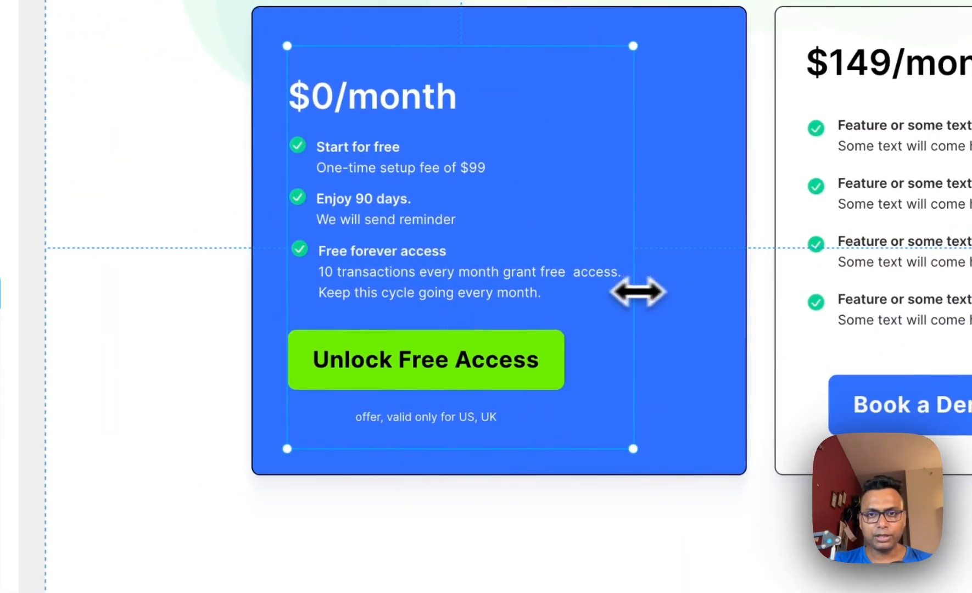
pyautogui.moveTo(703, 296)
pyautogui.mouseDown()
pyautogui.moveTo(597, 296)
pyautogui.moveTo(704, 304)
pyautogui.mouseUp()
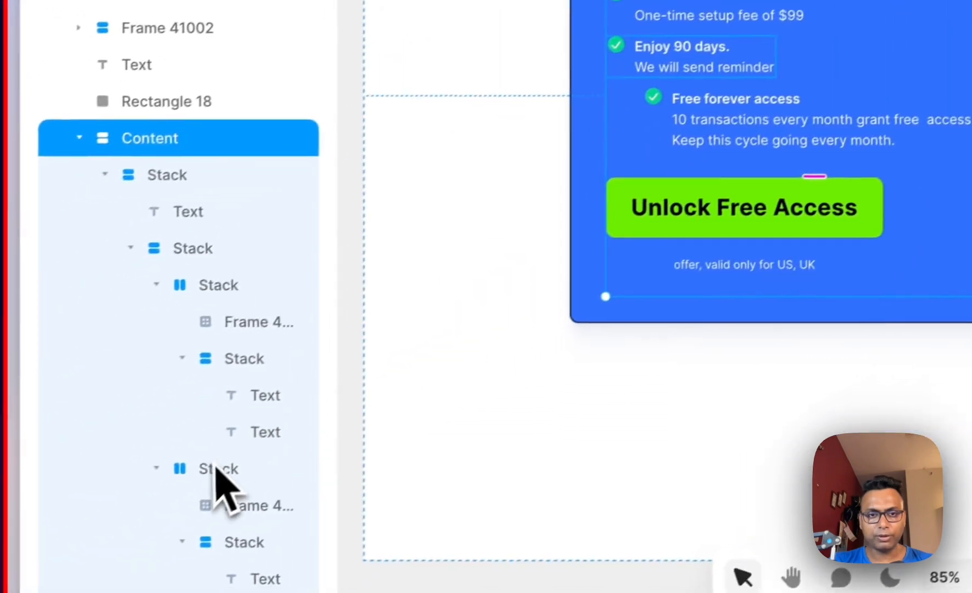
# Examine the nested stacks and sizing of the "Enjoy 90 days." and "Free forever access" feature rows to compare their layout
pyautogui.click(239, 481)
pyautogui.click(173, 485)
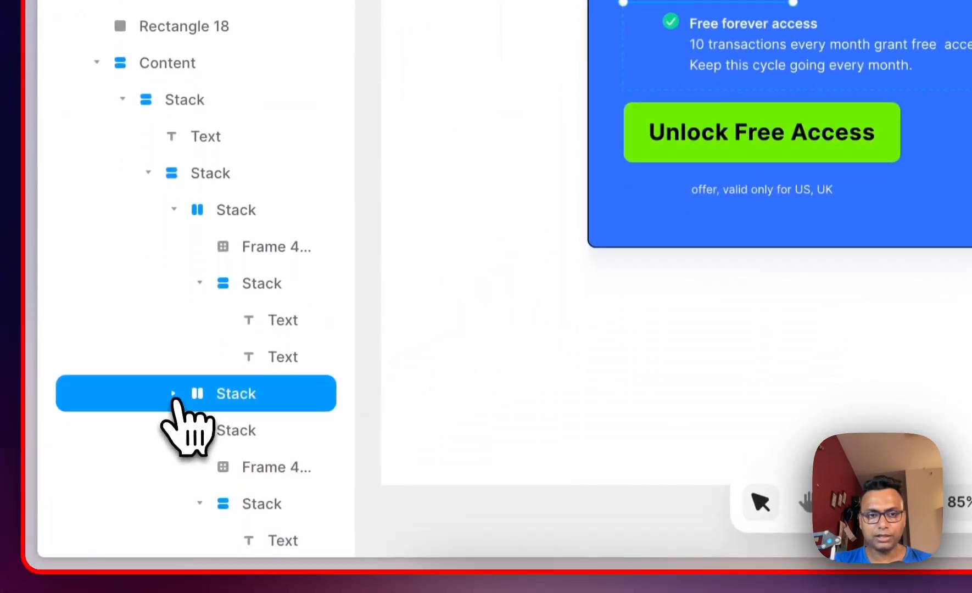
pyautogui.click(220, 522)
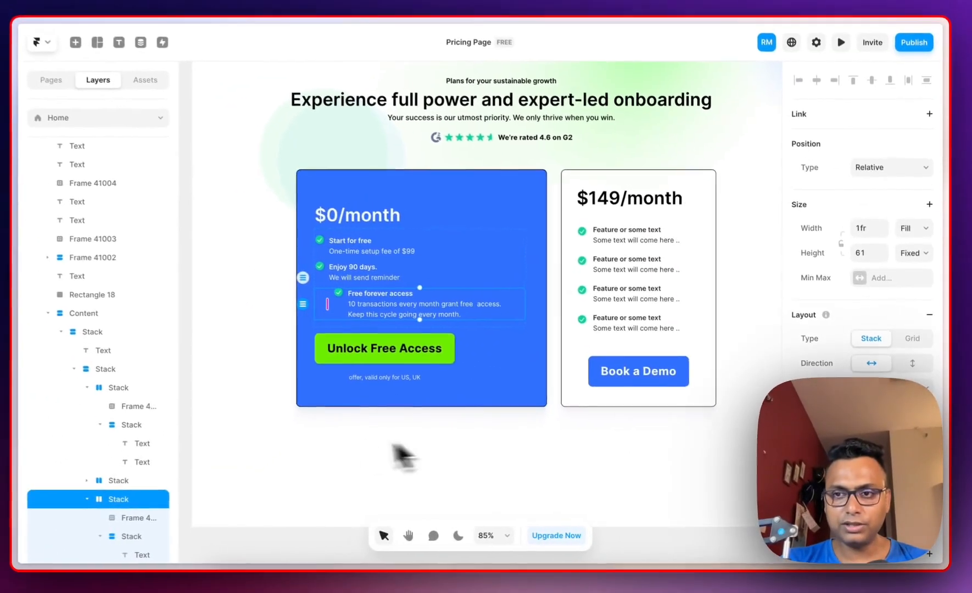
pyautogui.scroll(-3, 182, 462)
pyautogui.scroll(-1, 182, 464)
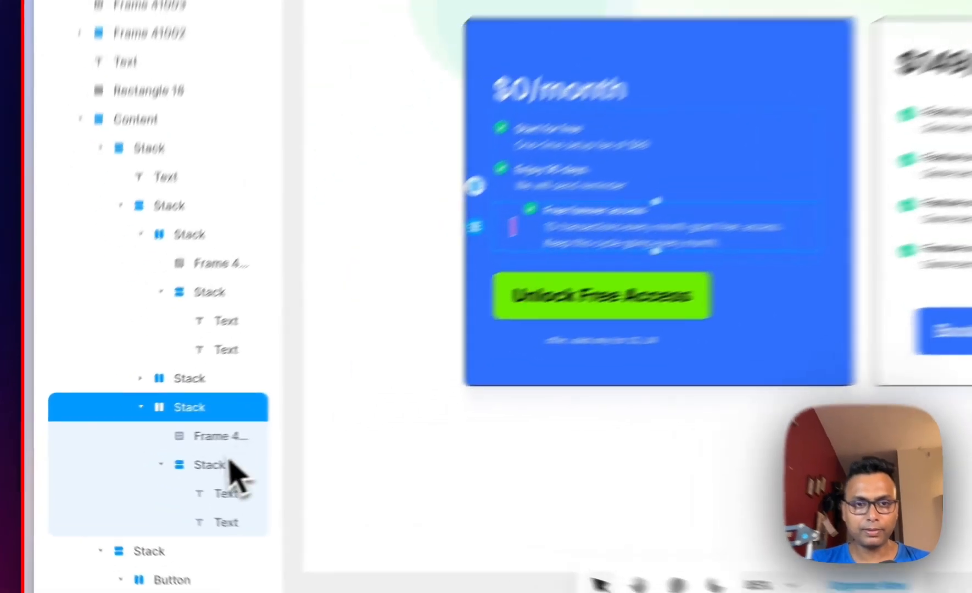
pyautogui.click(141, 459)
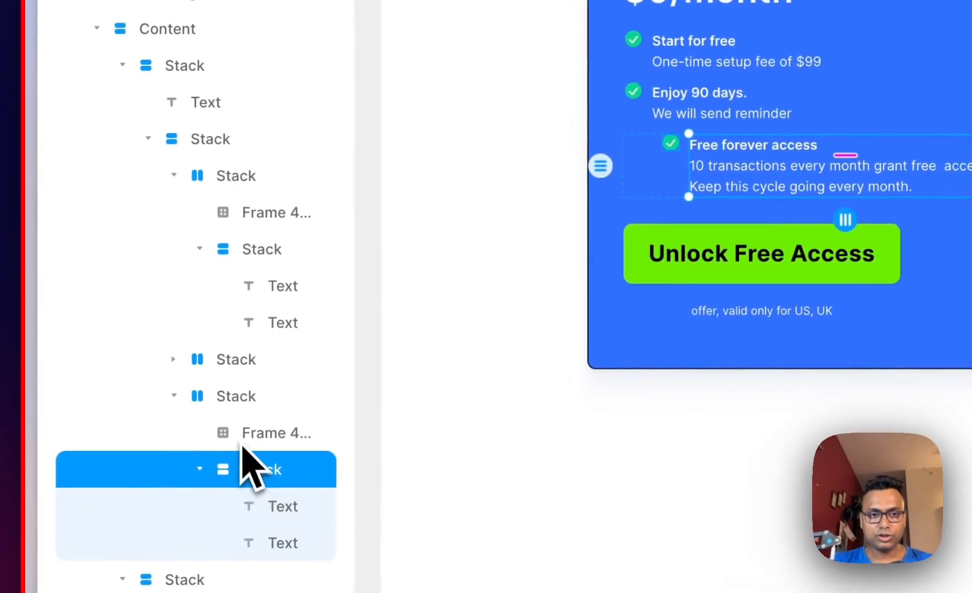
pyautogui.click(235, 438)
pyautogui.click(247, 467)
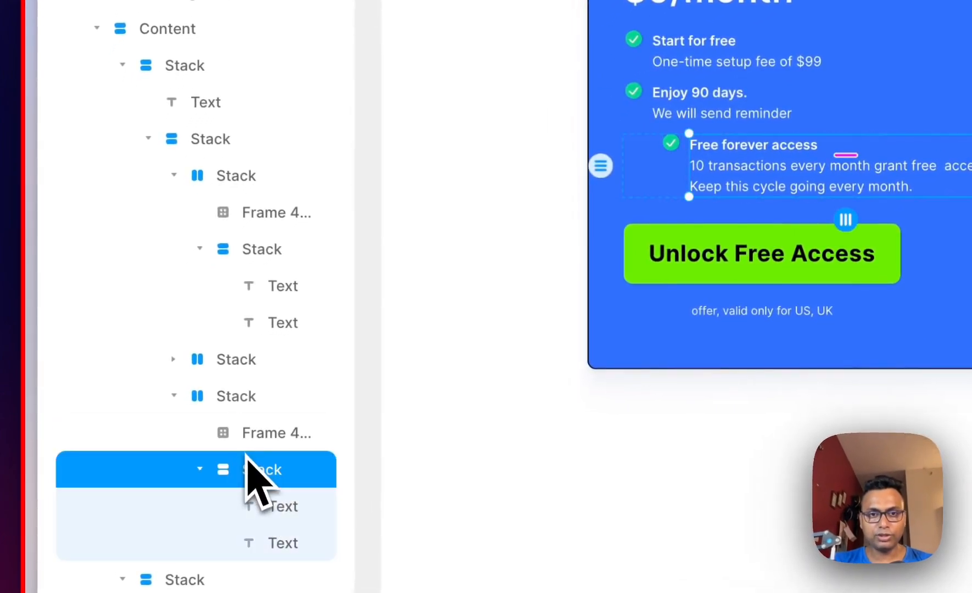
pyautogui.click(234, 408)
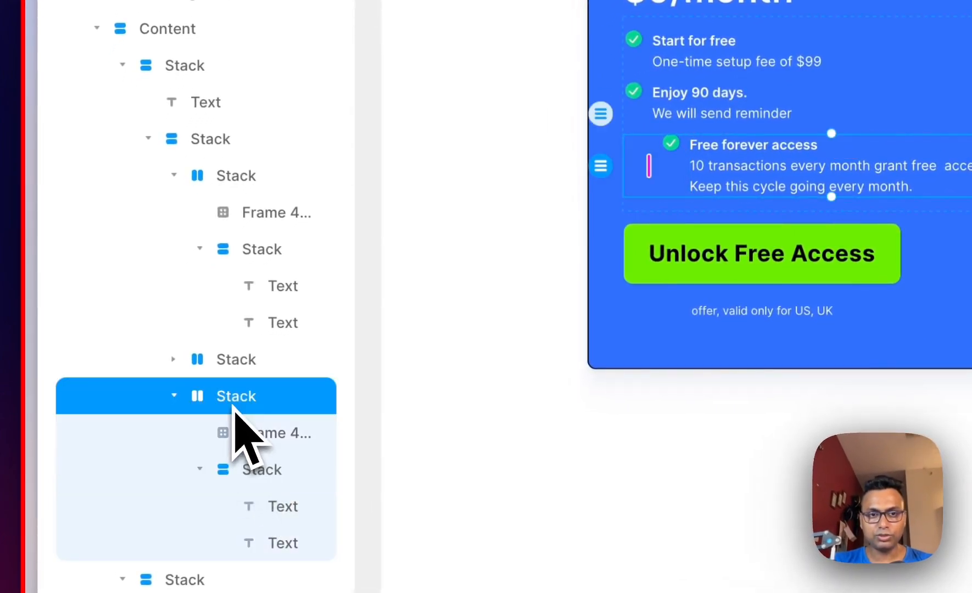
pyautogui.click(235, 365)
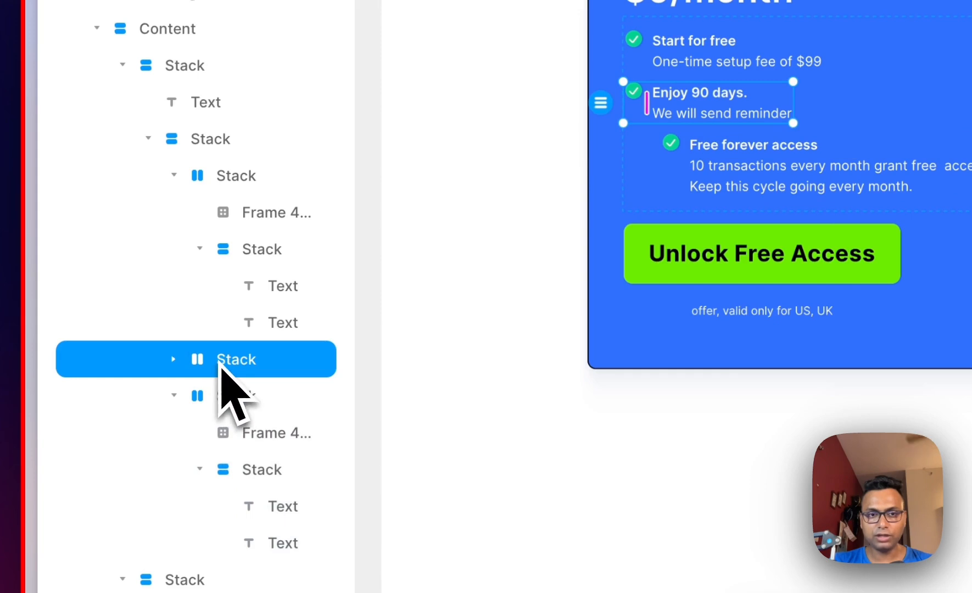
# Collapse the "Free forever access" and "Start for free" feature rows in the layer tree
pyautogui.click(260, 471)
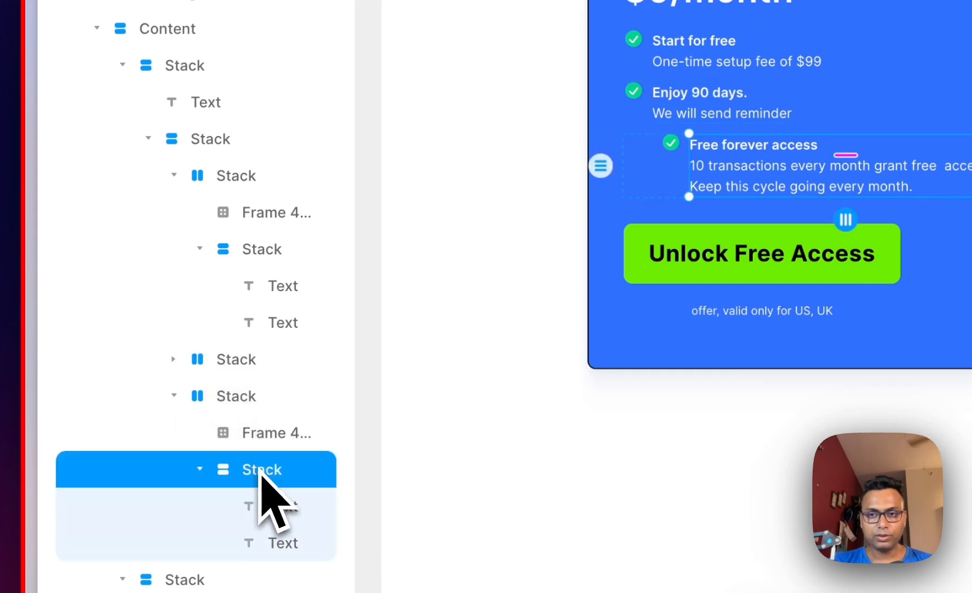
pyautogui.click(173, 396)
pyautogui.click(237, 397)
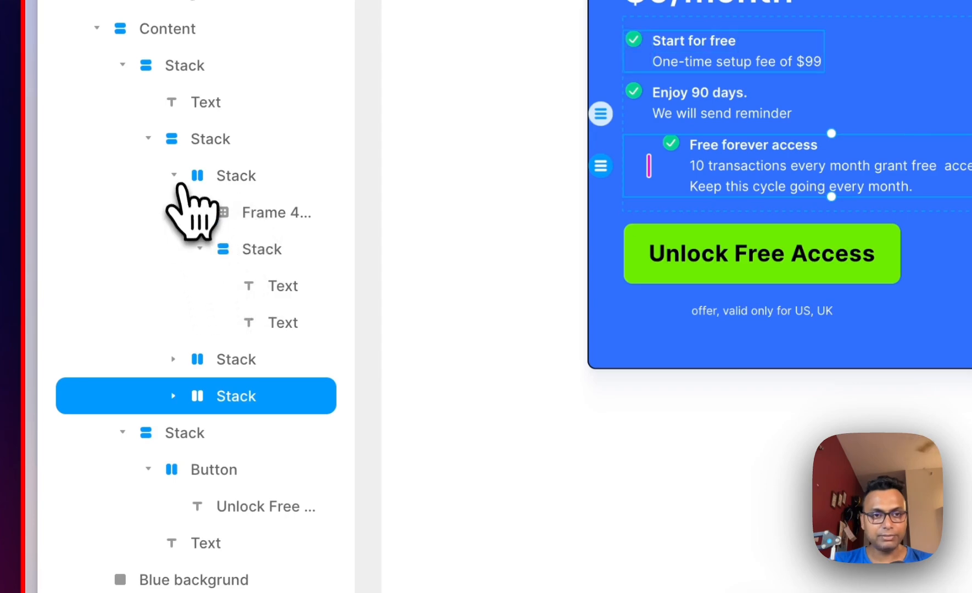
pyautogui.click(174, 176)
# Try a Fit Content width on the stack holding the three feature rows, then restore Fill
pyautogui.click(210, 151)
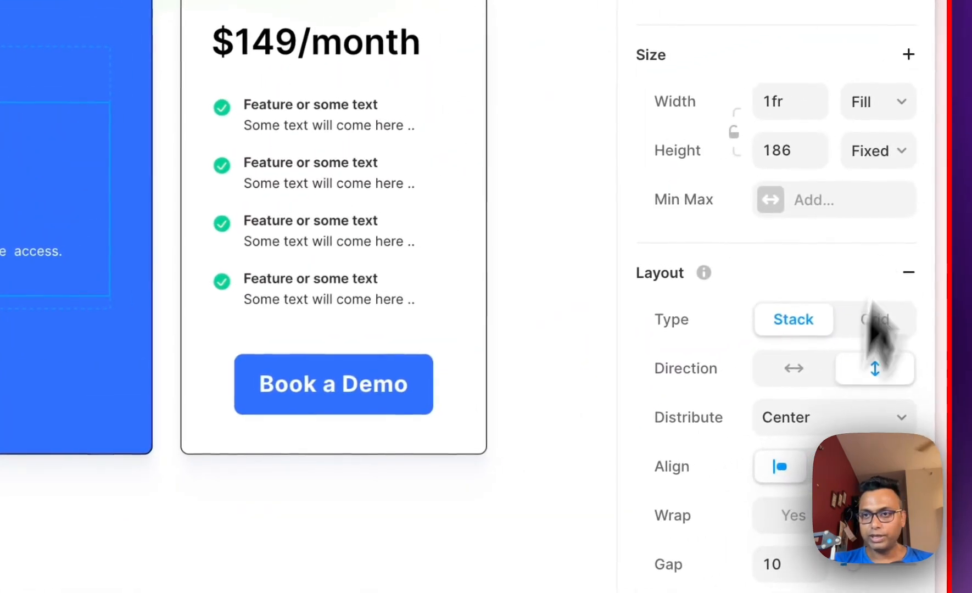
pyautogui.click(903, 107)
pyautogui.click(909, 132)
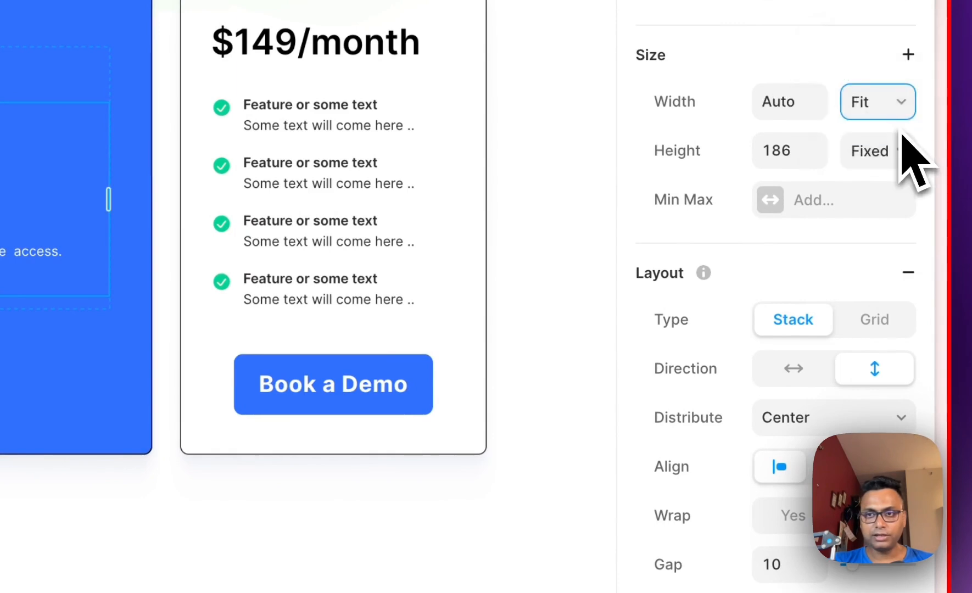
pyautogui.click(899, 114)
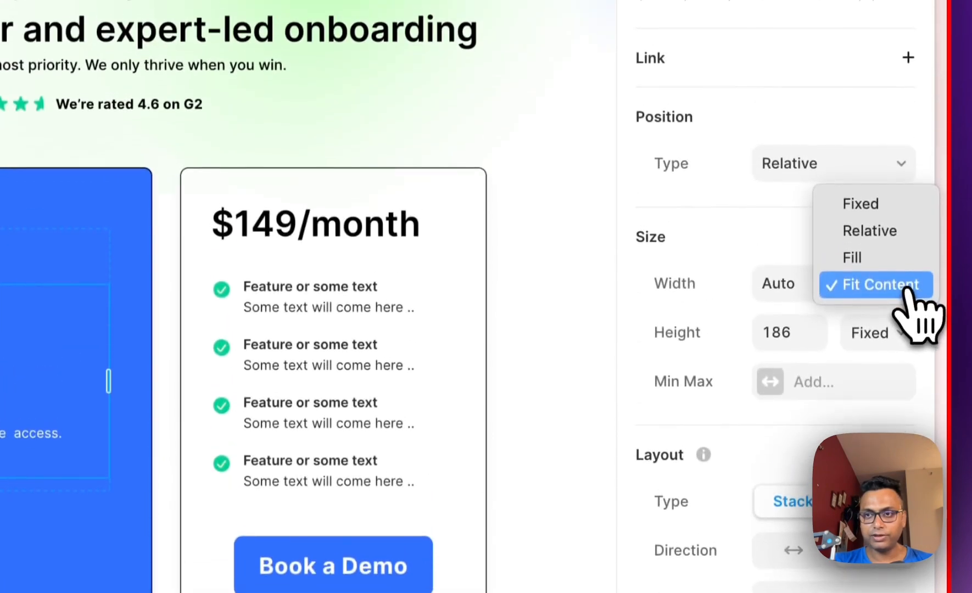
pyautogui.click(852, 264)
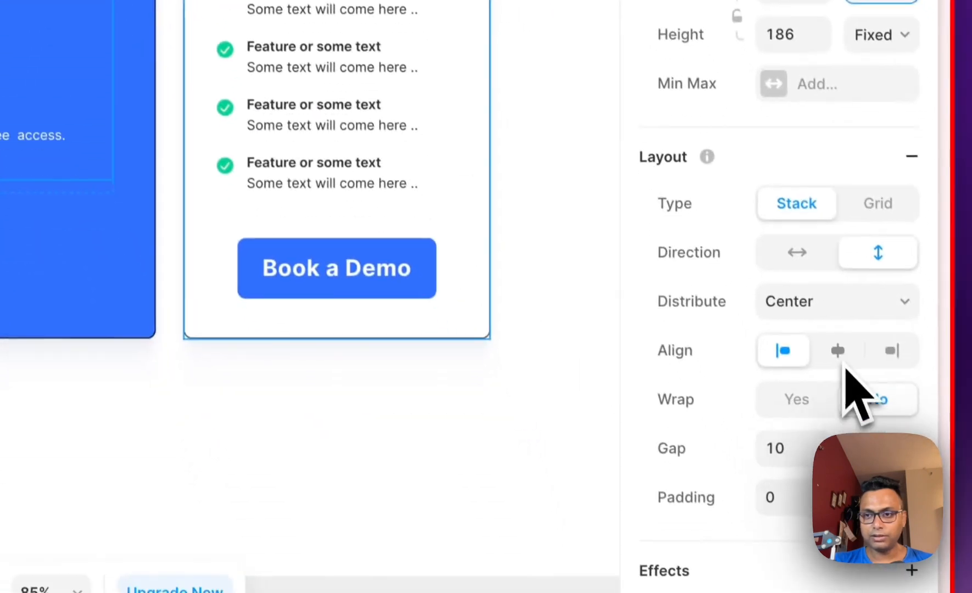
# Try End as the distribution of the stack holding the feature rows, then restore Center
pyautogui.click(838, 305)
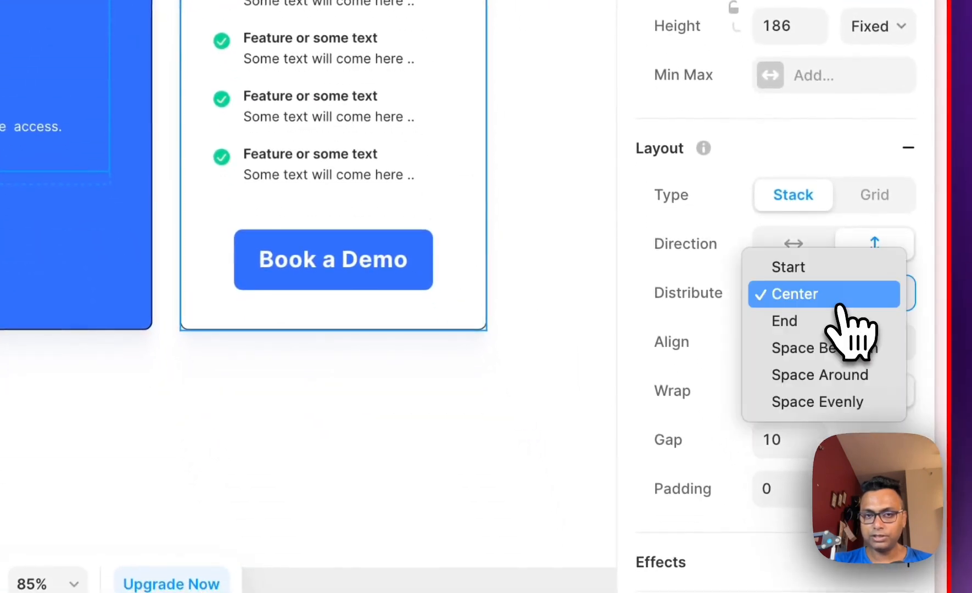
pyautogui.click(842, 324)
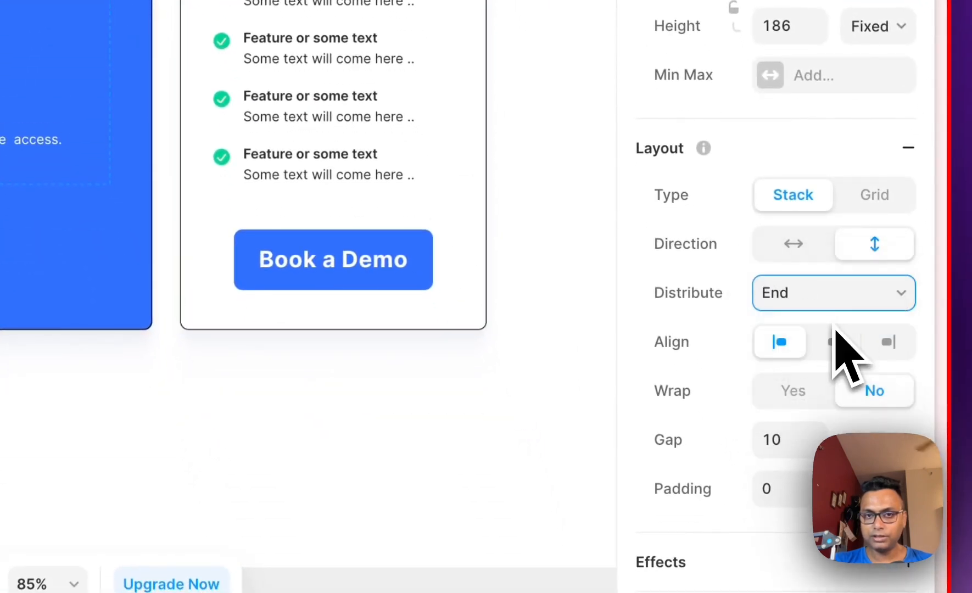
pyautogui.click(837, 302)
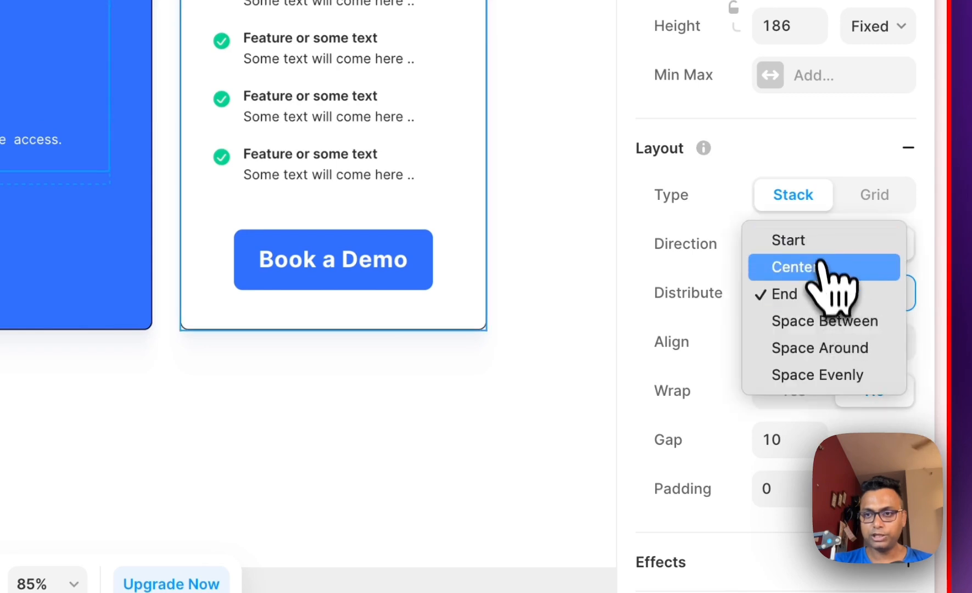
pyautogui.click(824, 297)
pyautogui.click(826, 299)
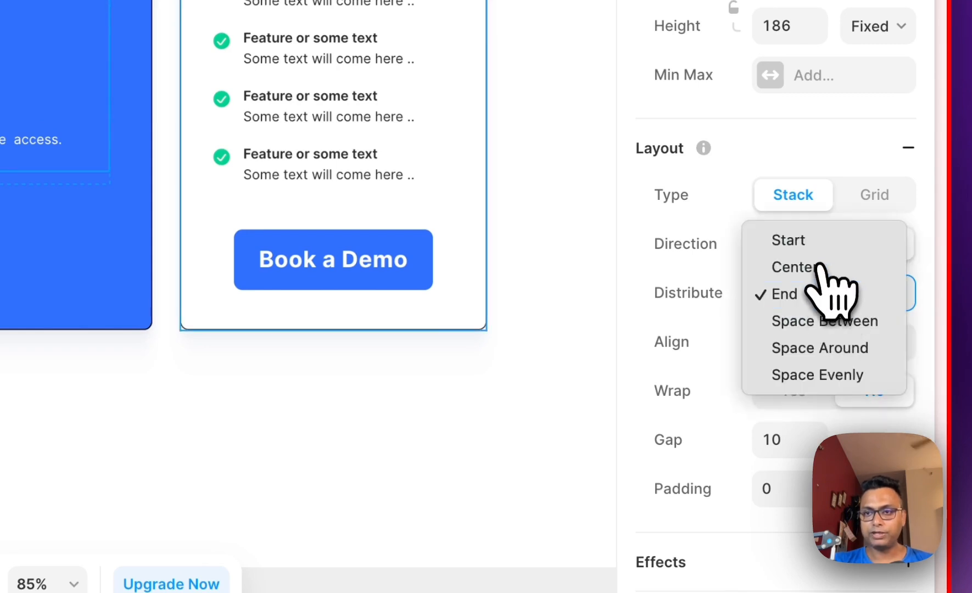
pyautogui.click(818, 268)
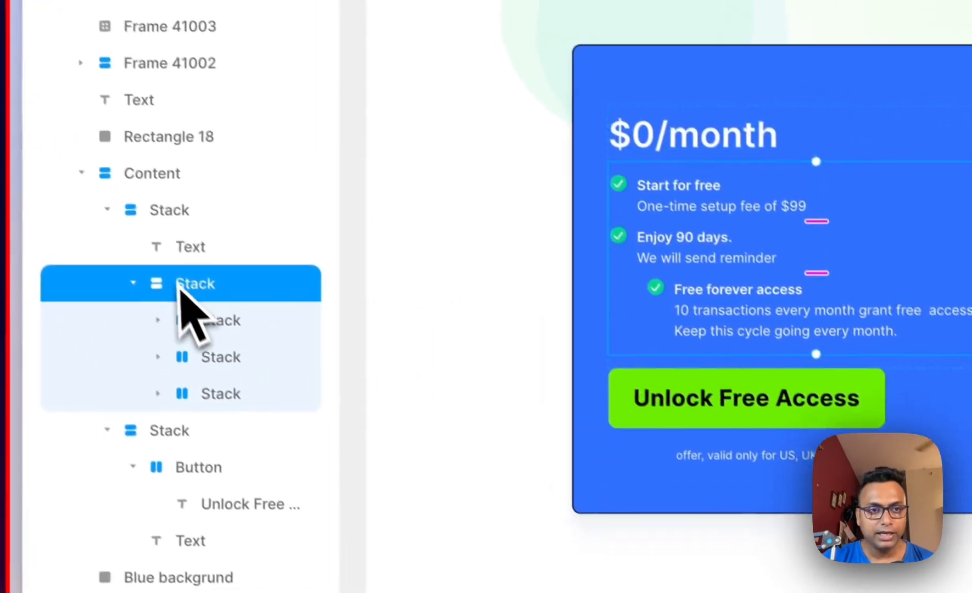
# Examine the layout of the $0/month text, the features stack and its three nested feature rows
pyautogui.click(189, 248)
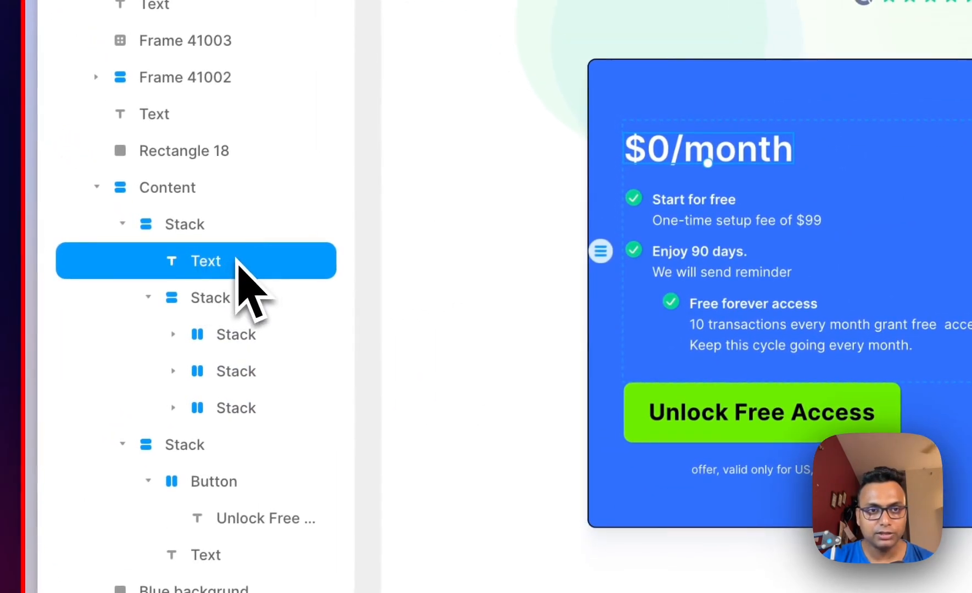
pyautogui.click(238, 299)
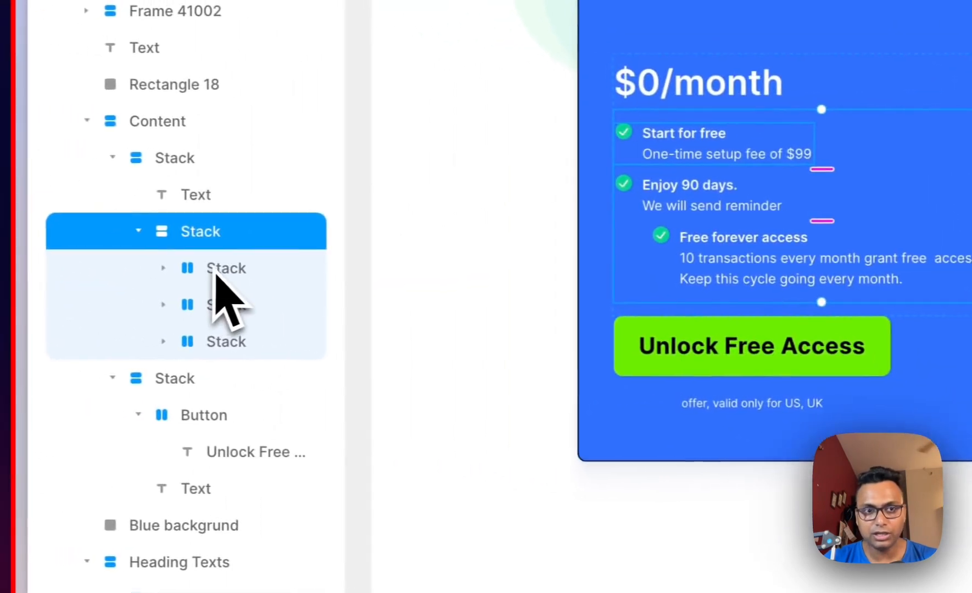
pyautogui.click(215, 270)
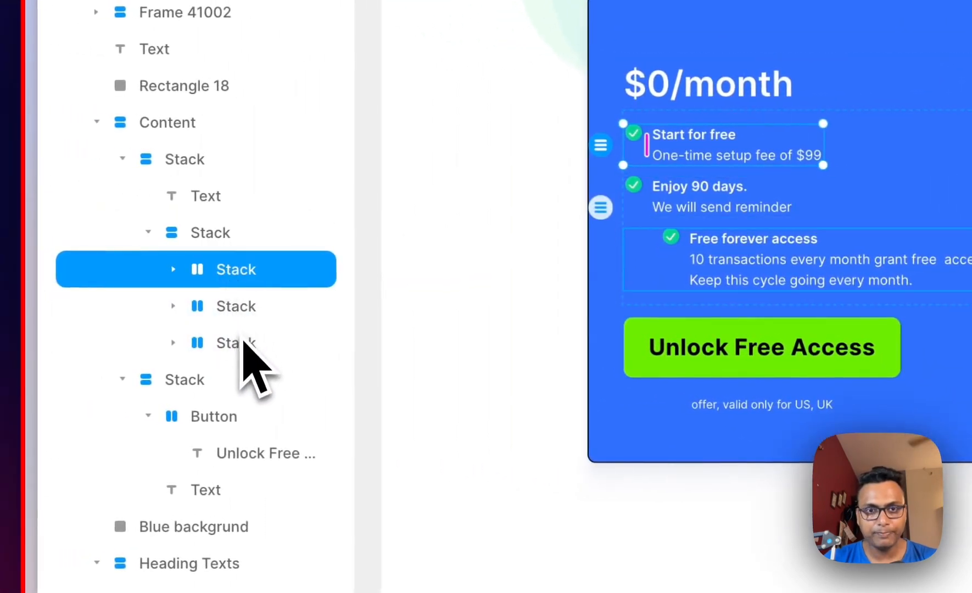
pyautogui.keyDown('shift'); pyautogui.click(241, 345); pyautogui.keyUp('shift')
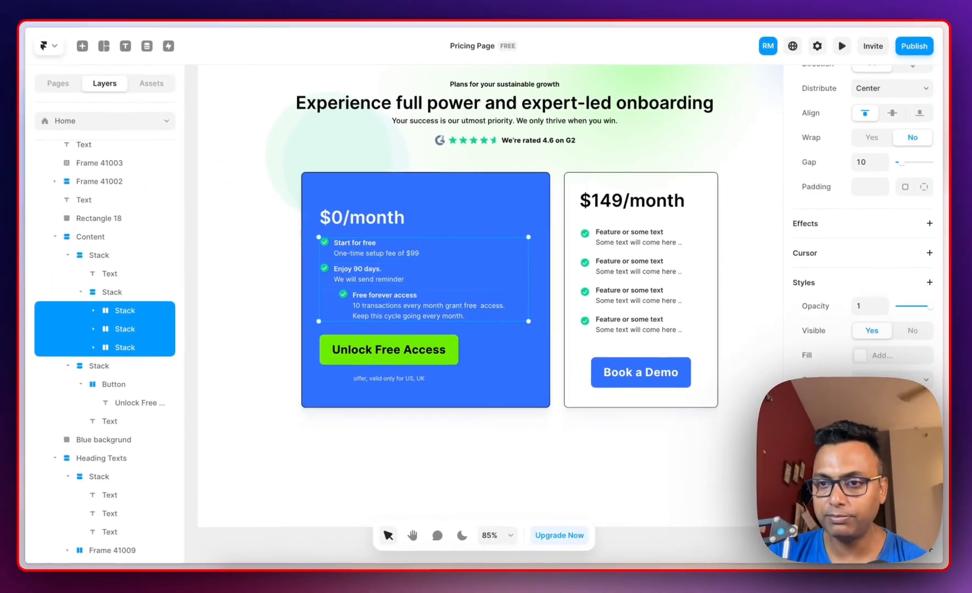
pyautogui.scroll(-2, 863, 247)
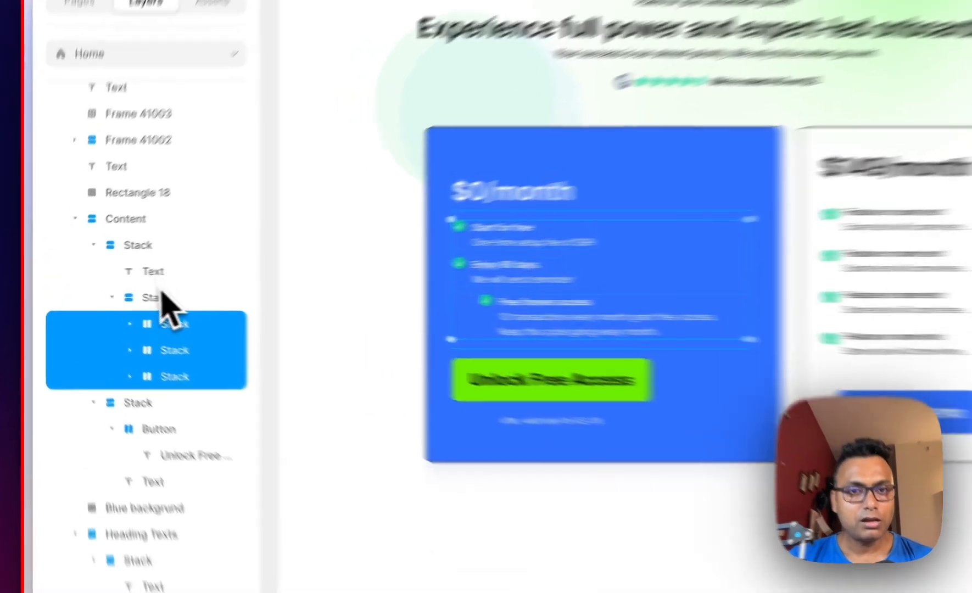
pyautogui.click(118, 294)
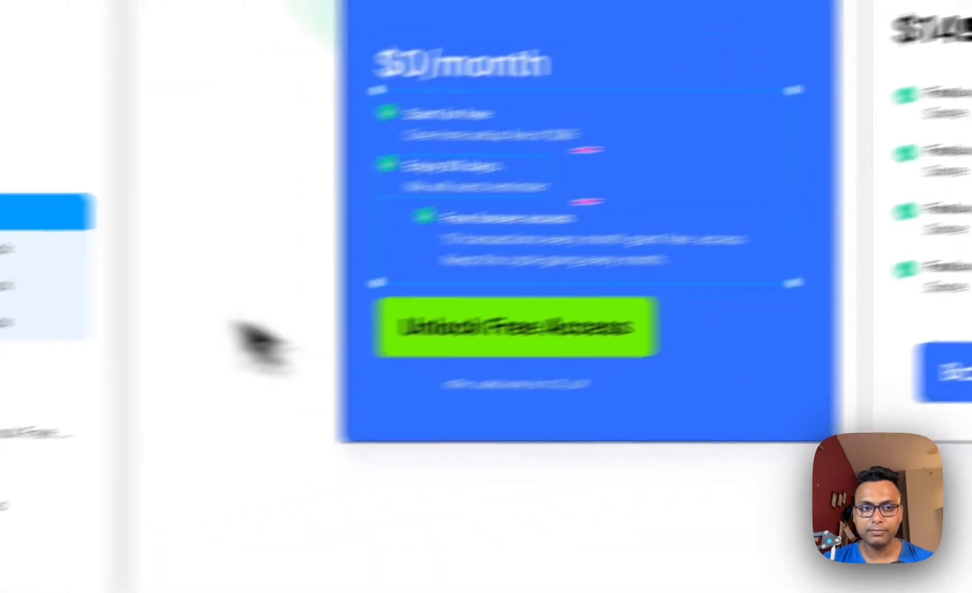
# Set the widths of the "Free forever access", "Enjoy 90 days." and "Start for free" feature rows to Fit Content
pyautogui.click(217, 280)
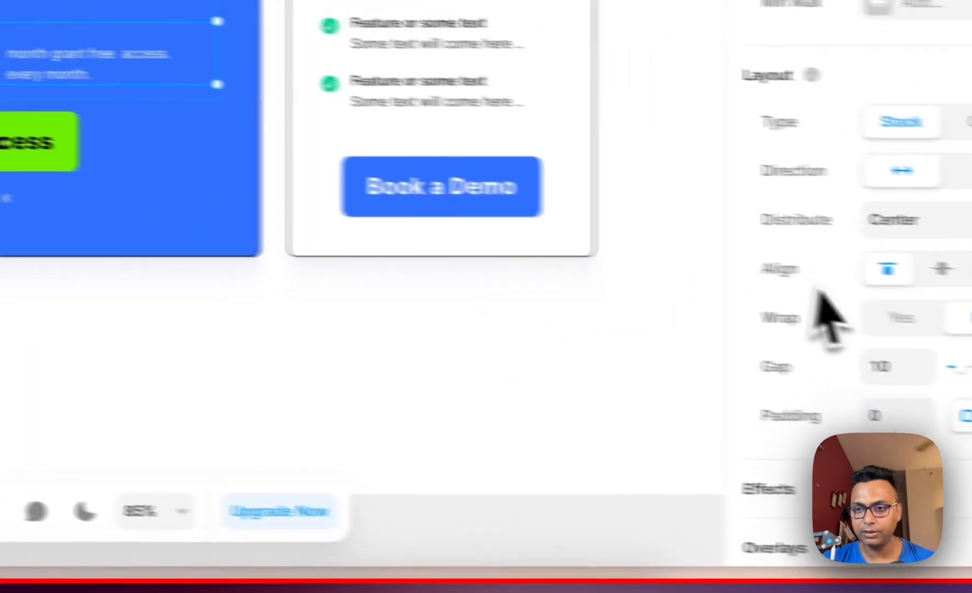
pyautogui.click(794, 360)
pyautogui.write('0 transactions every')
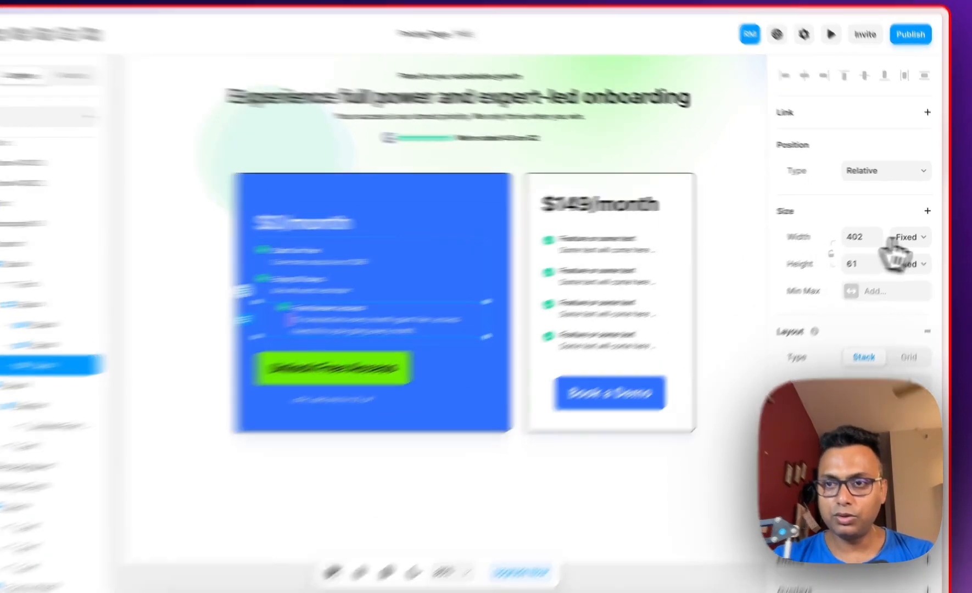
pyautogui.click(916, 233)
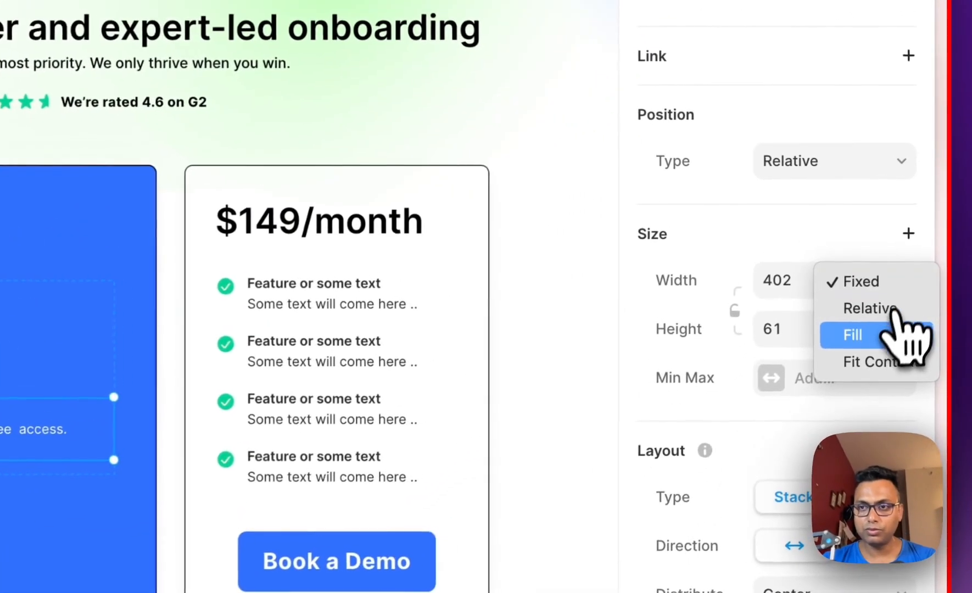
pyautogui.click(919, 258)
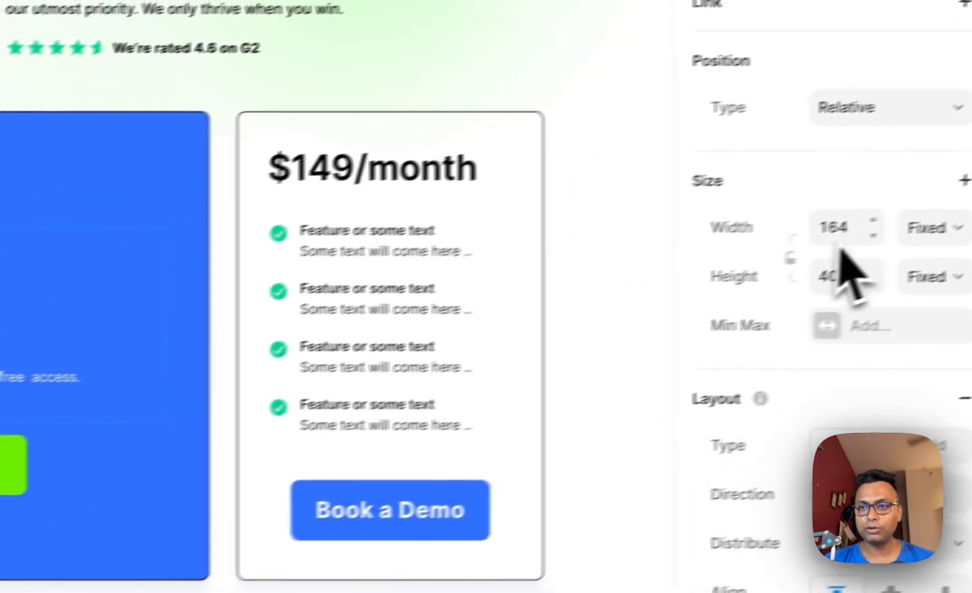
pyautogui.click(926, 229)
pyautogui.click(878, 332)
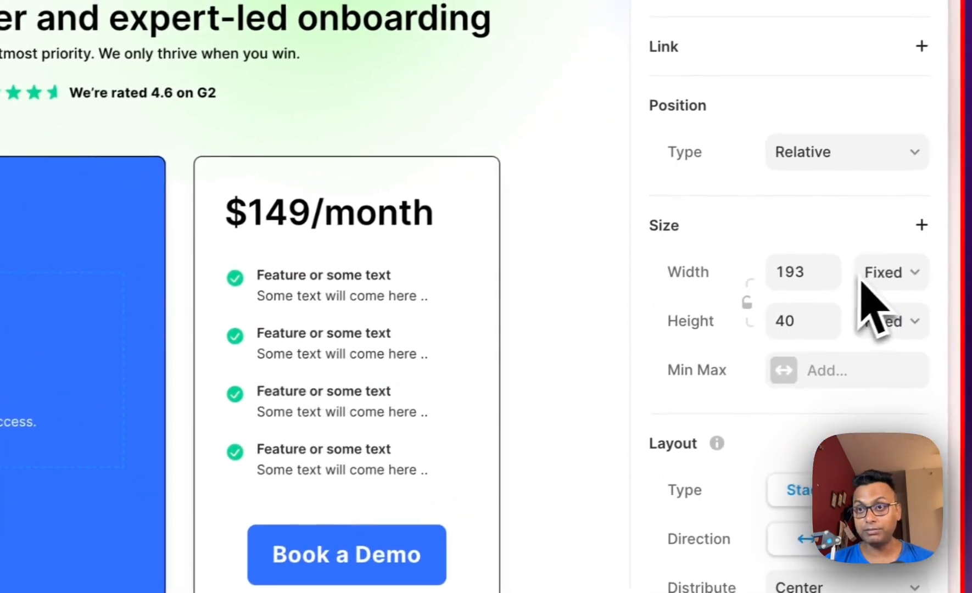
pyautogui.click(861, 282)
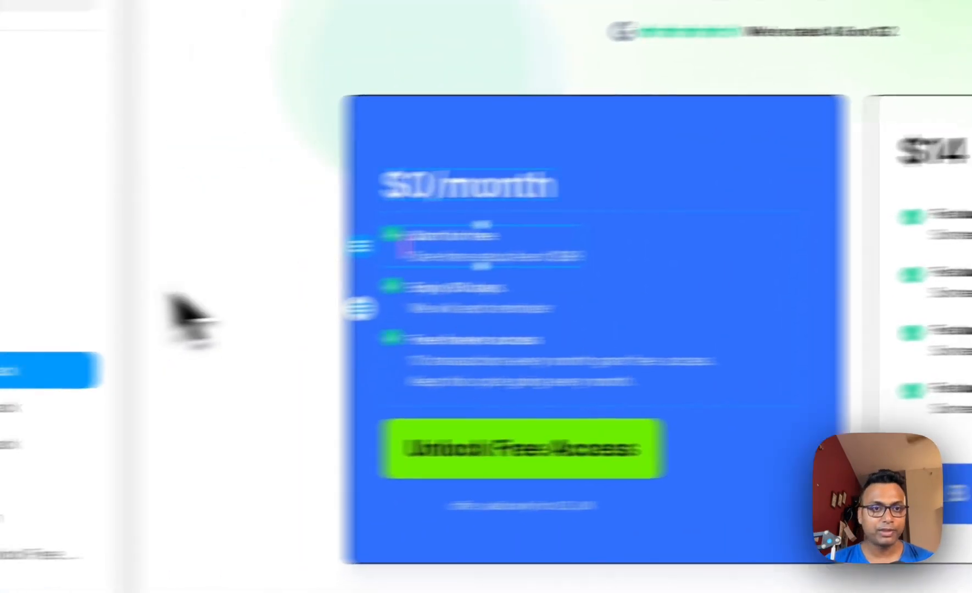
# Set the width of the stack holding the feature rows to Fill and open the width options of the $0/month text
pyautogui.click(190, 330)
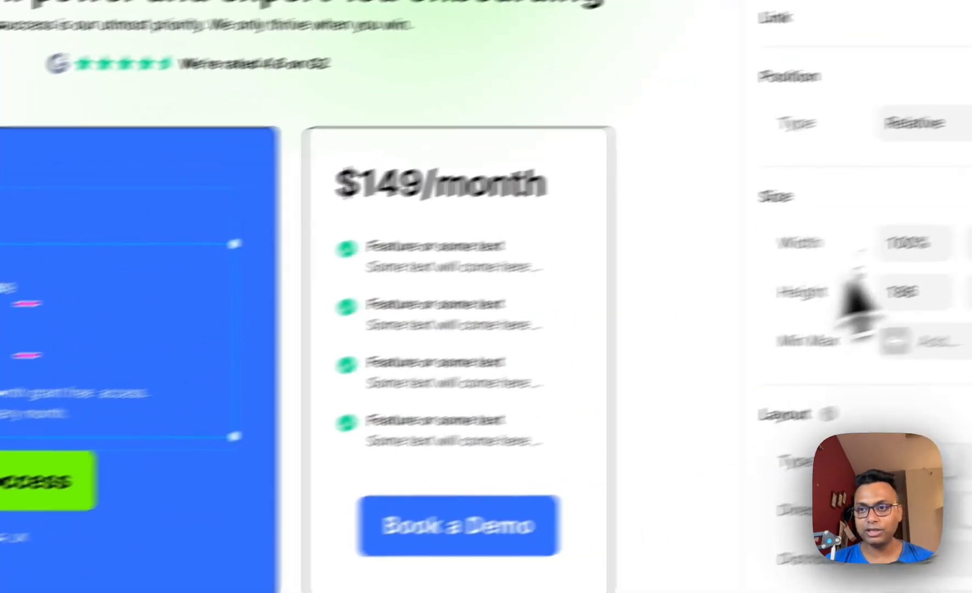
pyautogui.click(879, 311)
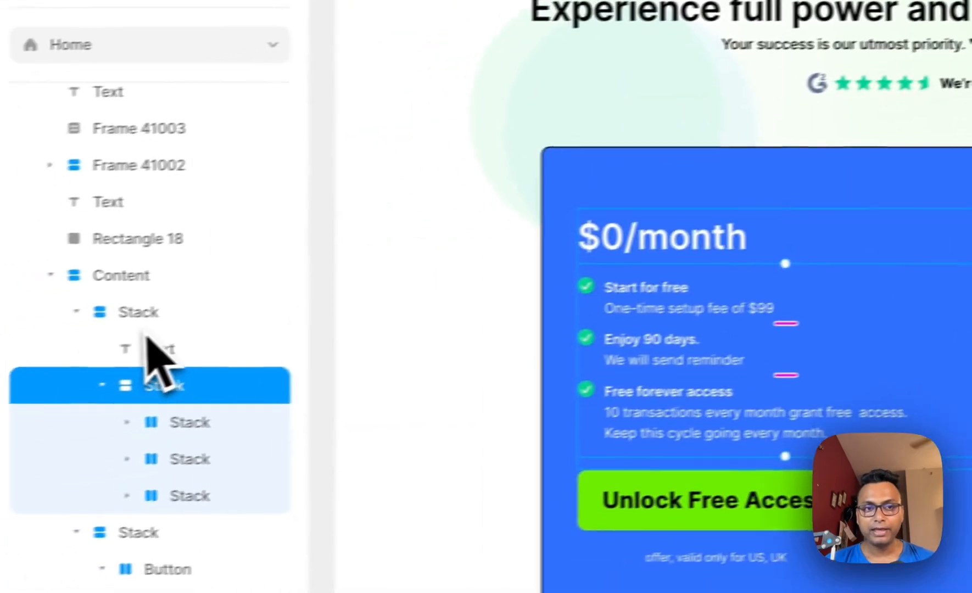
pyautogui.click(206, 343)
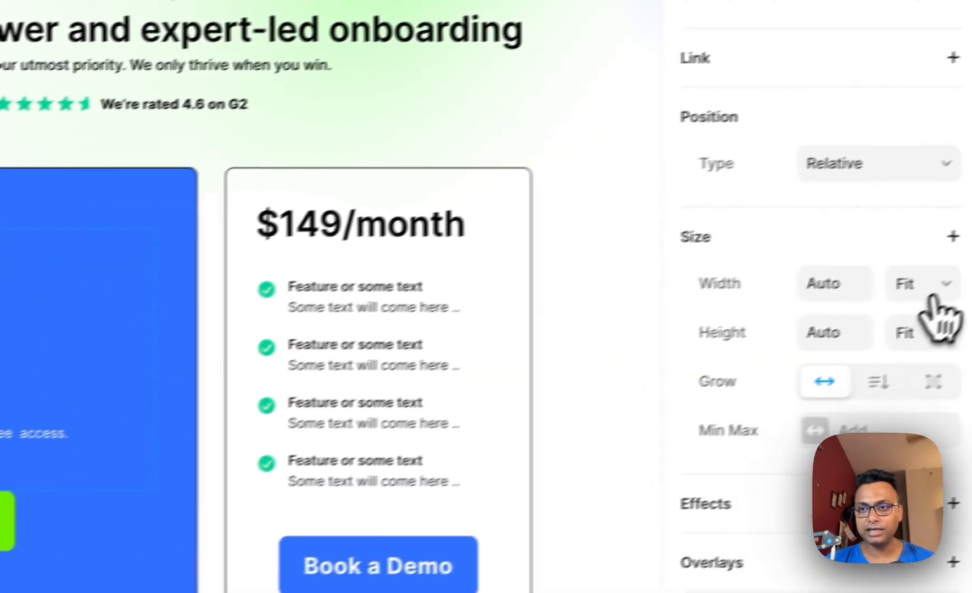
pyautogui.click(928, 296)
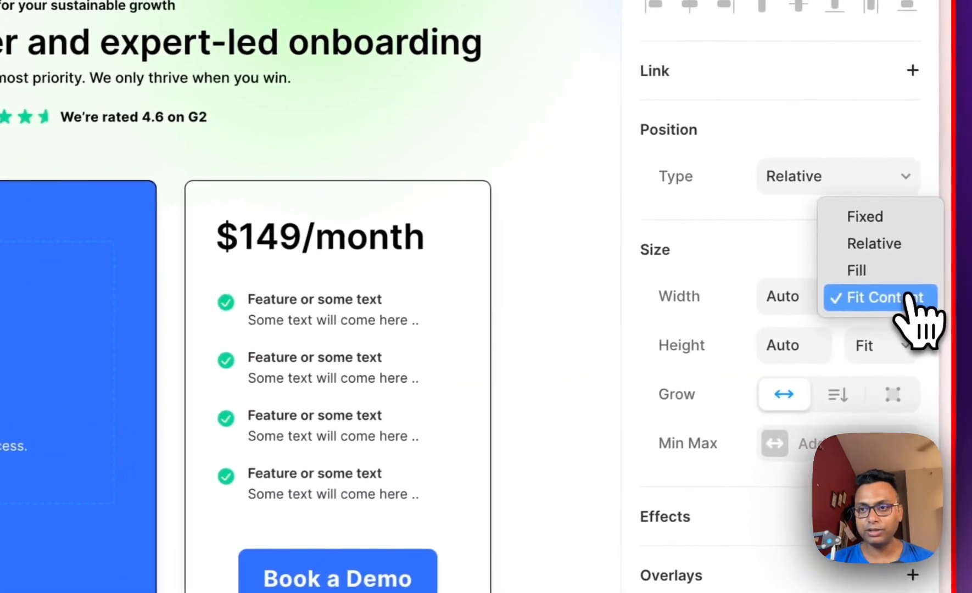
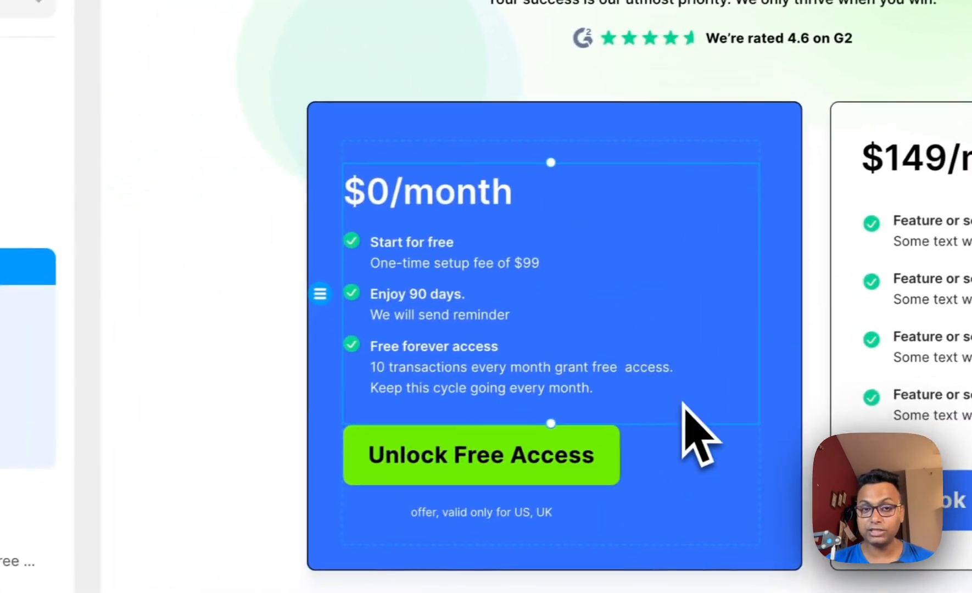
# Center-align the items in the Content stack and widen the gap between the features and the Unlock Free Access button
pyautogui.click(181, 285)
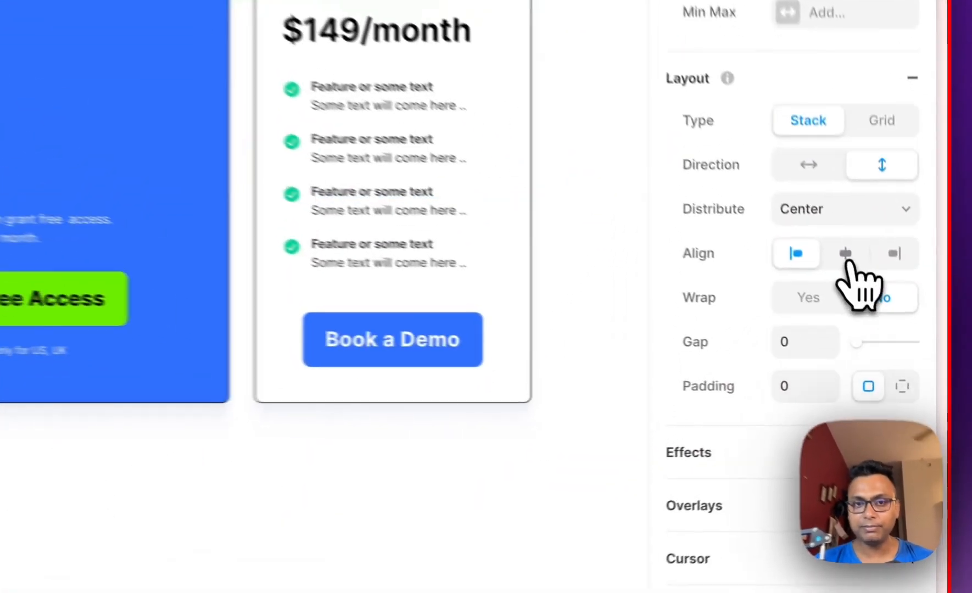
pyautogui.click(892, 326)
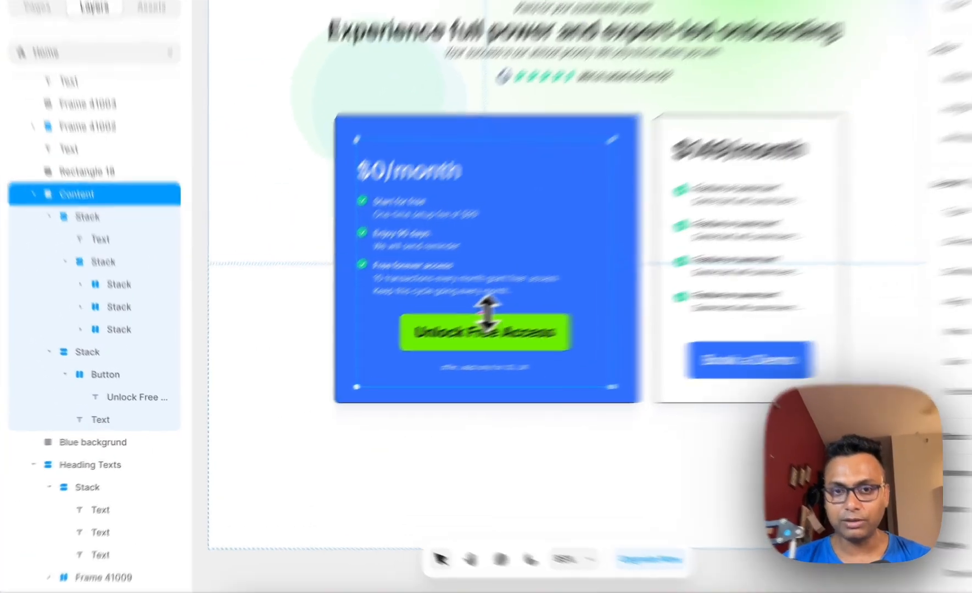
pyautogui.moveTo(428, 335); pyautogui.dragTo(429, 350)
pyautogui.moveTo(688, 269); pyautogui.dragTo(690, 281)
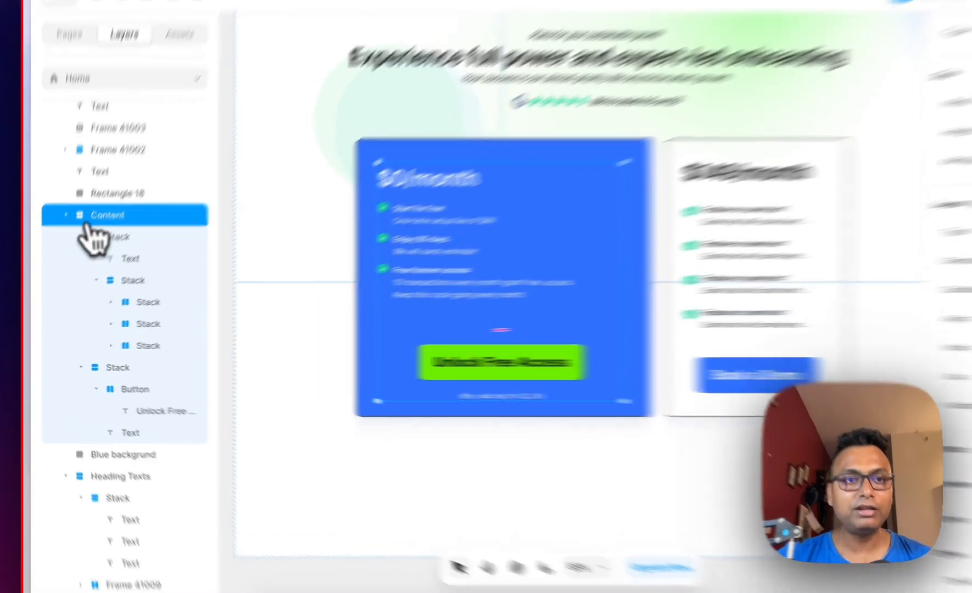
# Wrap the collapsed Content stack and the "Blue backgrund" rectangle together in a new stack
pyautogui.click(58, 238)
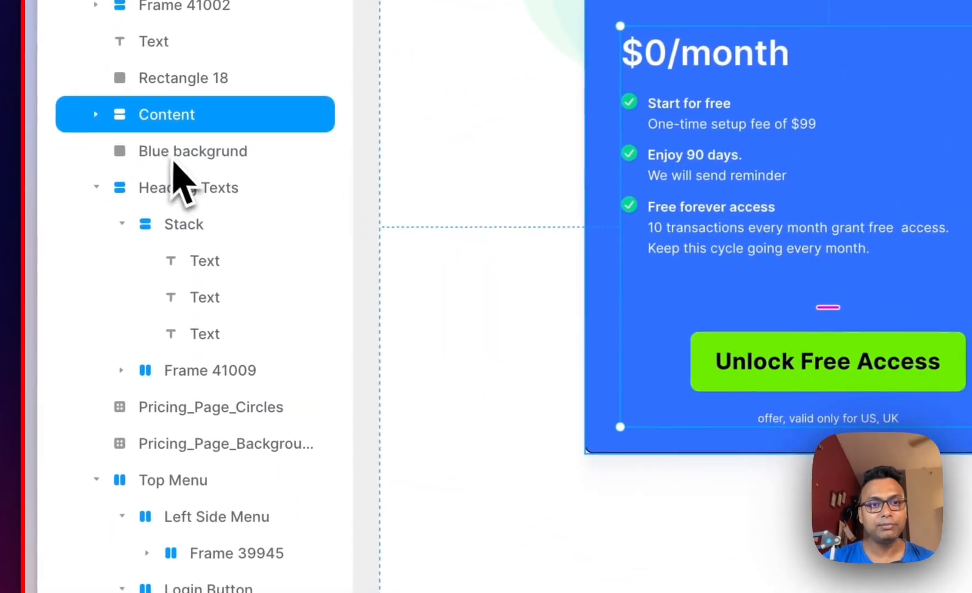
pyautogui.click(101, 254)
pyautogui.keyDown('shift'); pyautogui.click(189, 116); pyautogui.keyUp('shift')
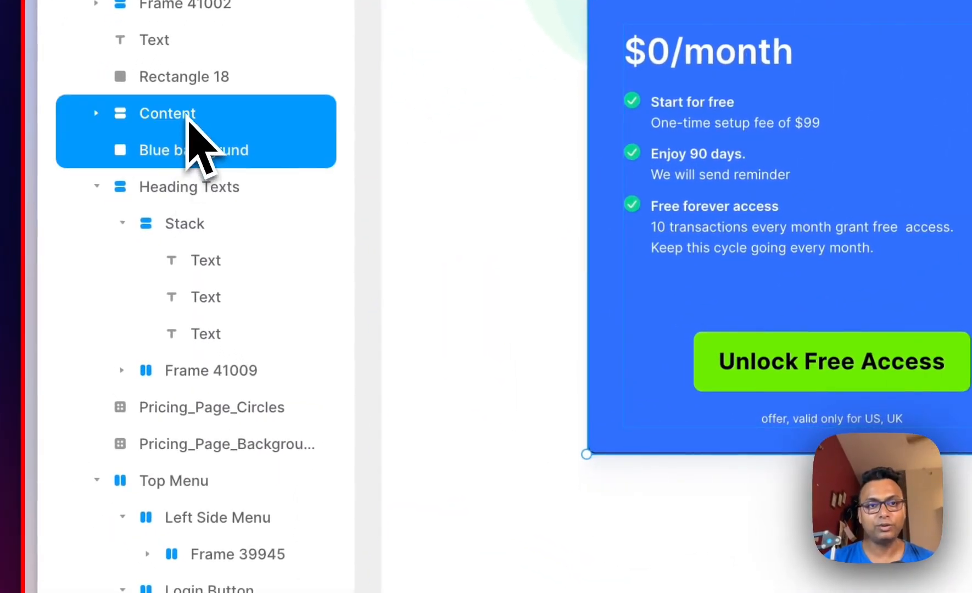
pyautogui.rightClick(188, 116)
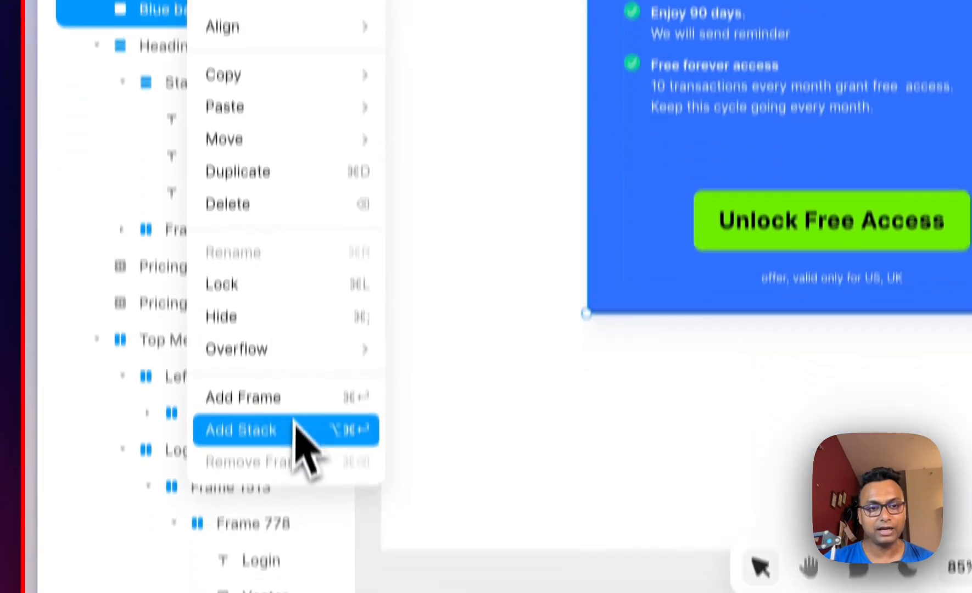
pyautogui.click(296, 572)
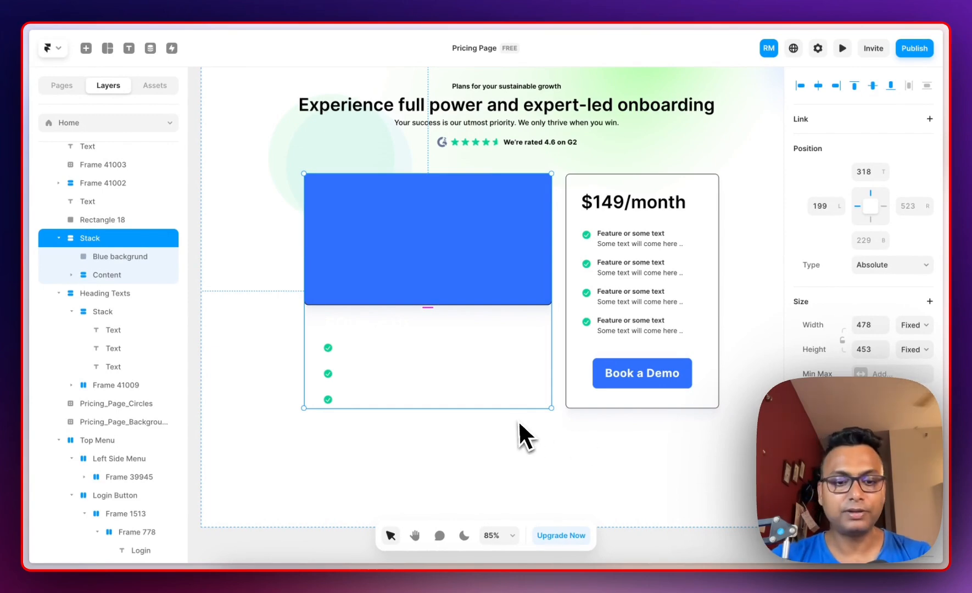
# Undo the stack around Content and the "Blue backgrund" rectangle, and wrap the rectangle alone in a stack
pyautogui.press('super+z')
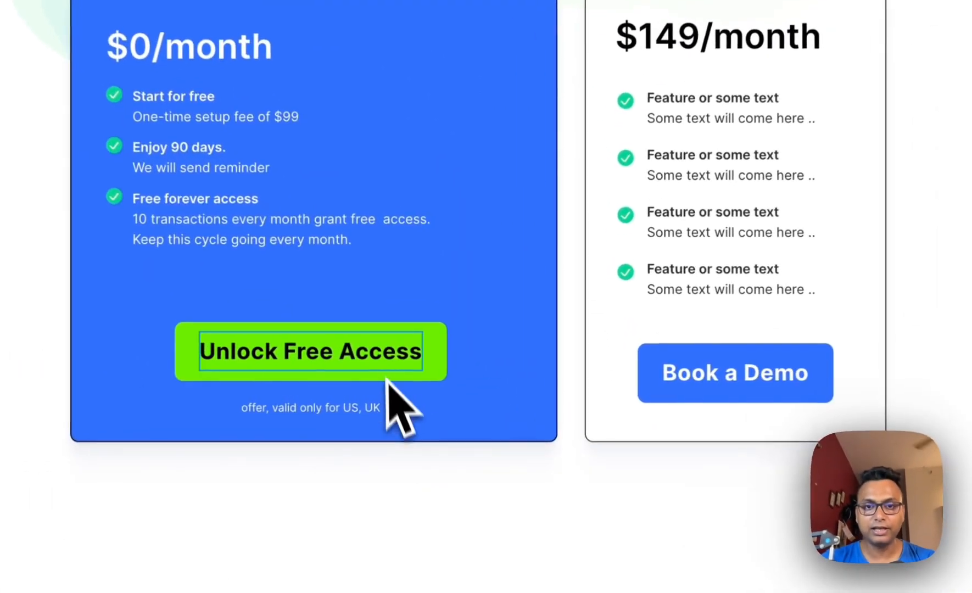
pyautogui.click(386, 378)
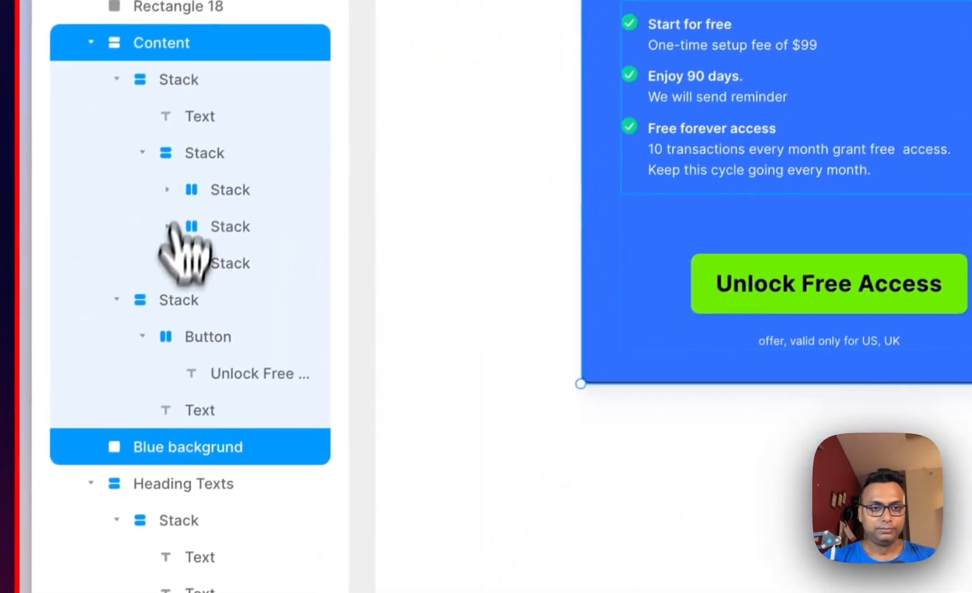
pyautogui.click(338, 557)
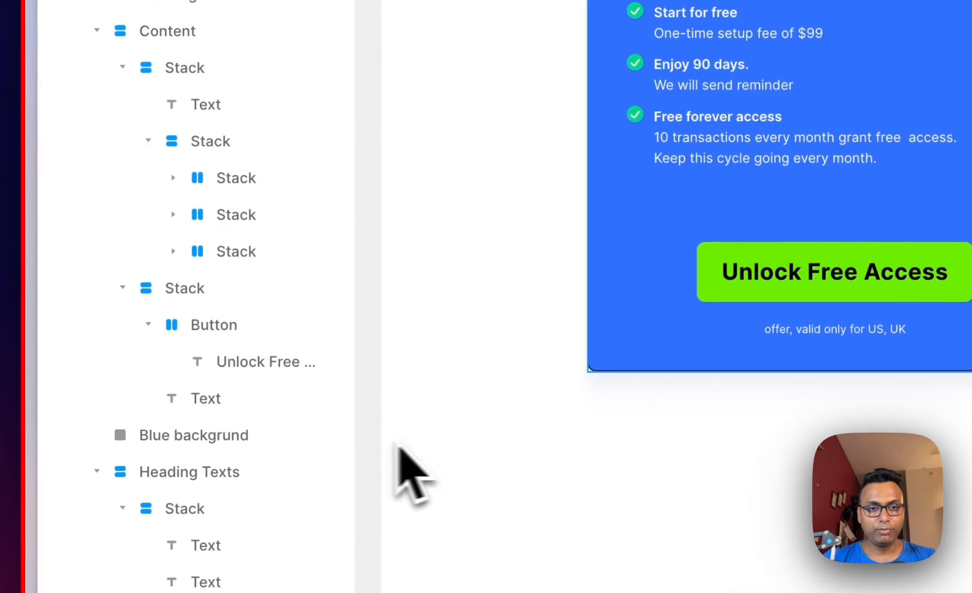
pyautogui.rightClick(285, 440)
pyautogui.click(340, 568)
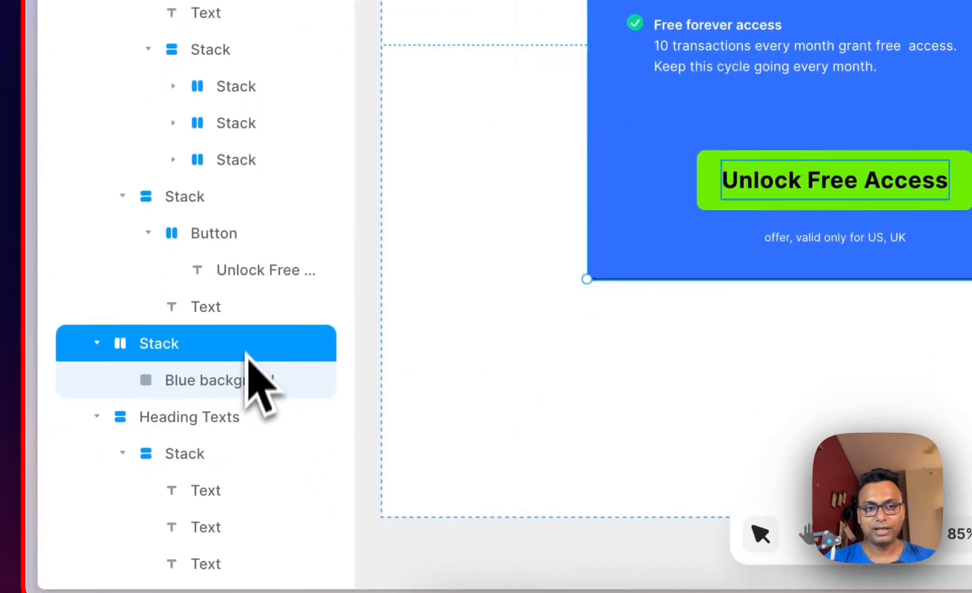
# Try to wrap Content and the stack holding "Blue backgrund" together in a new stack, testing its horizontal and vertical directions
pyautogui.click(194, 109)
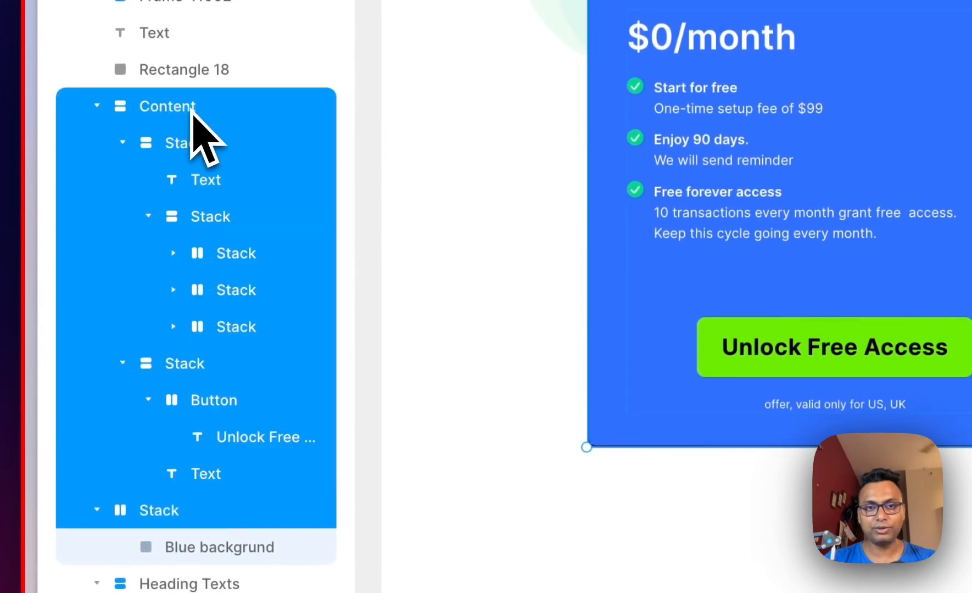
pyautogui.rightClick(192, 108)
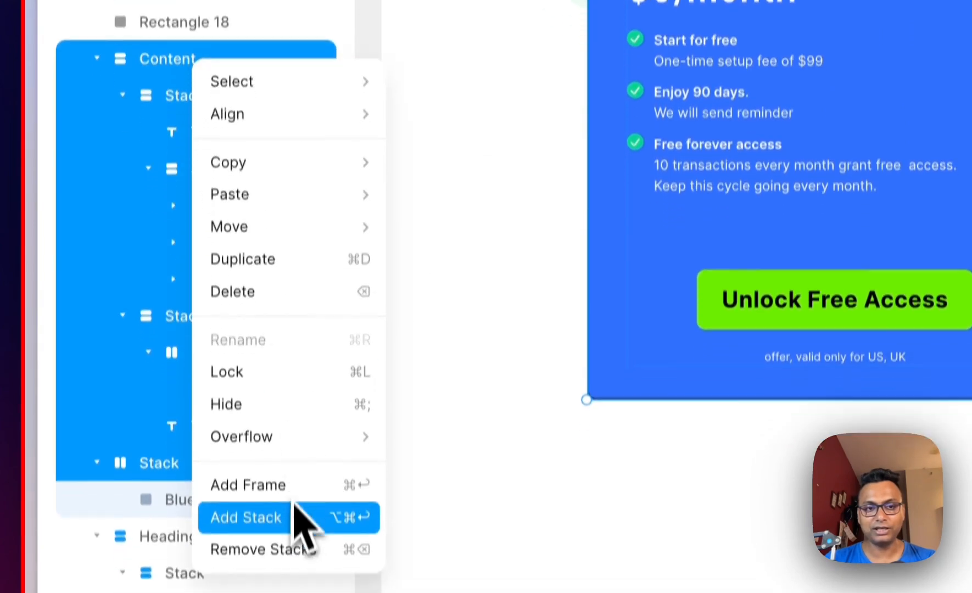
pyautogui.click(304, 562)
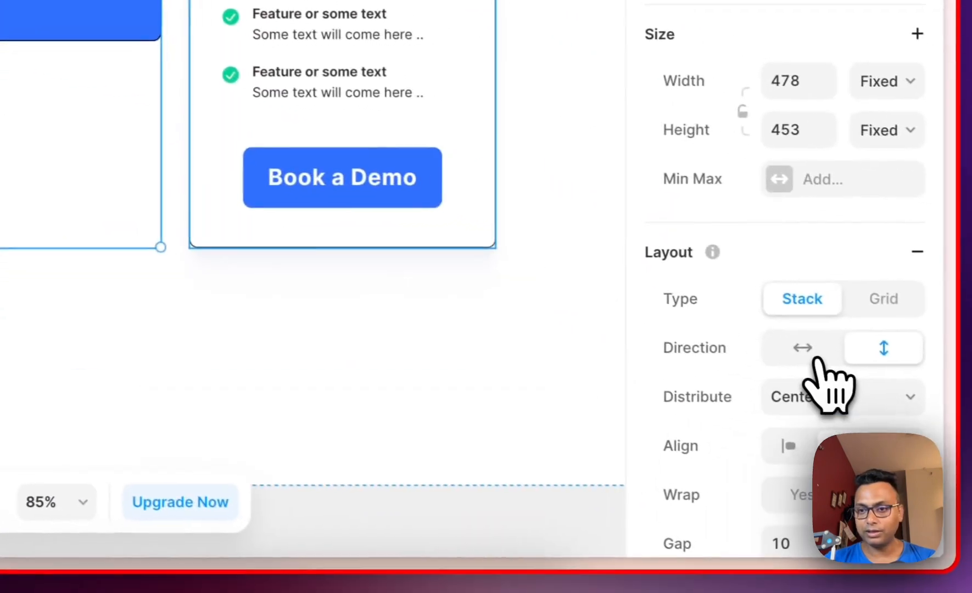
pyautogui.click(816, 358)
pyautogui.click(879, 352)
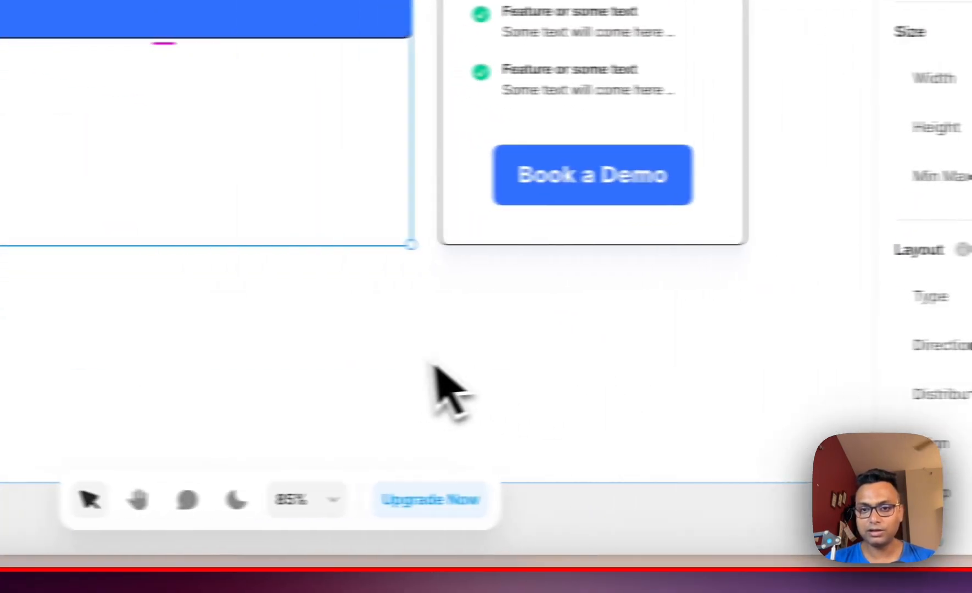
pyautogui.press('super+z')
pyautogui.press('super+z')
pyautogui.press('super+z')
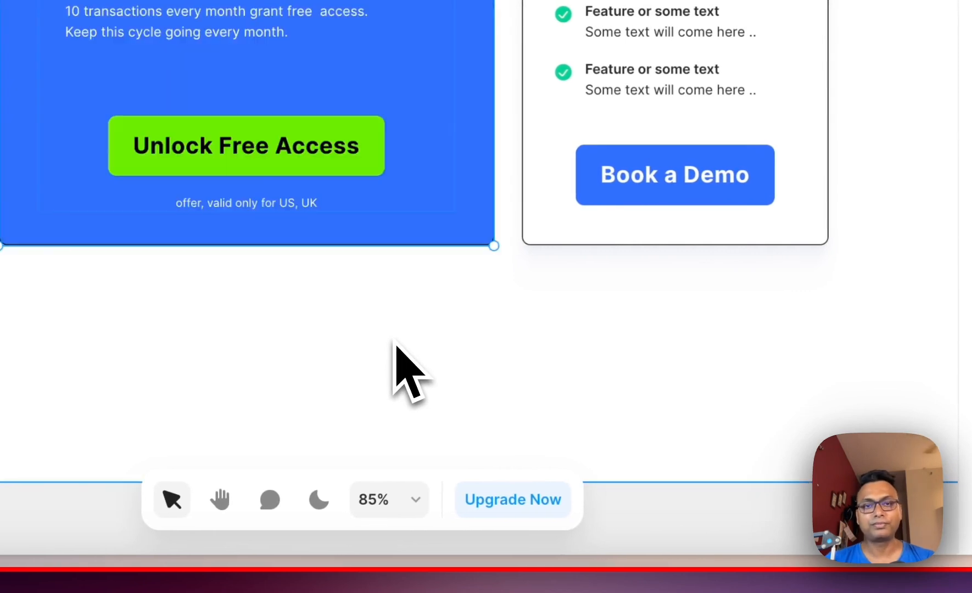
# Rename the Content stack as "Content Wrapper"
pyautogui.click(395, 342)
pyautogui.click(162, 312)
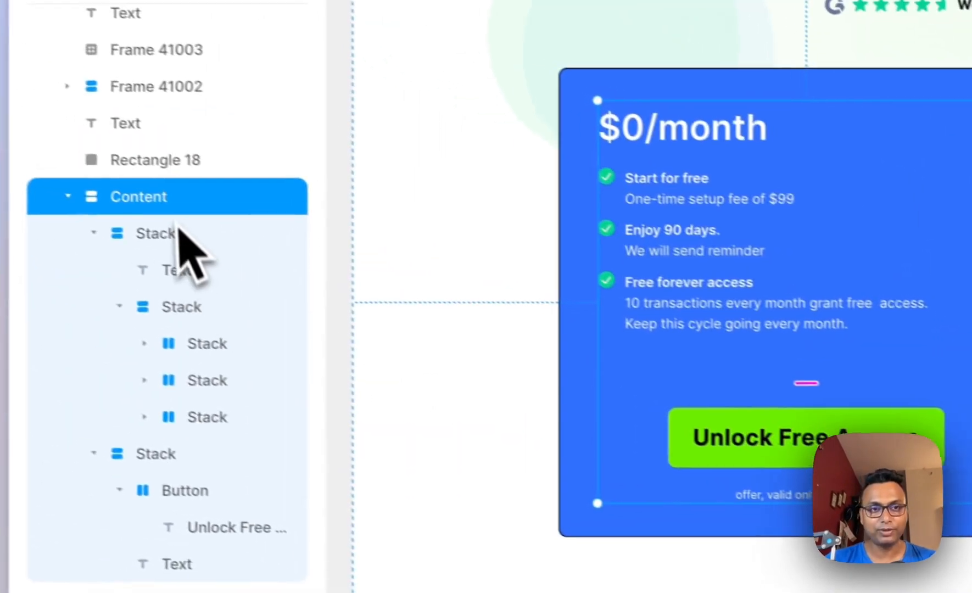
pyautogui.doubleClick(201, 207)
pyautogui.write('Wrapper')
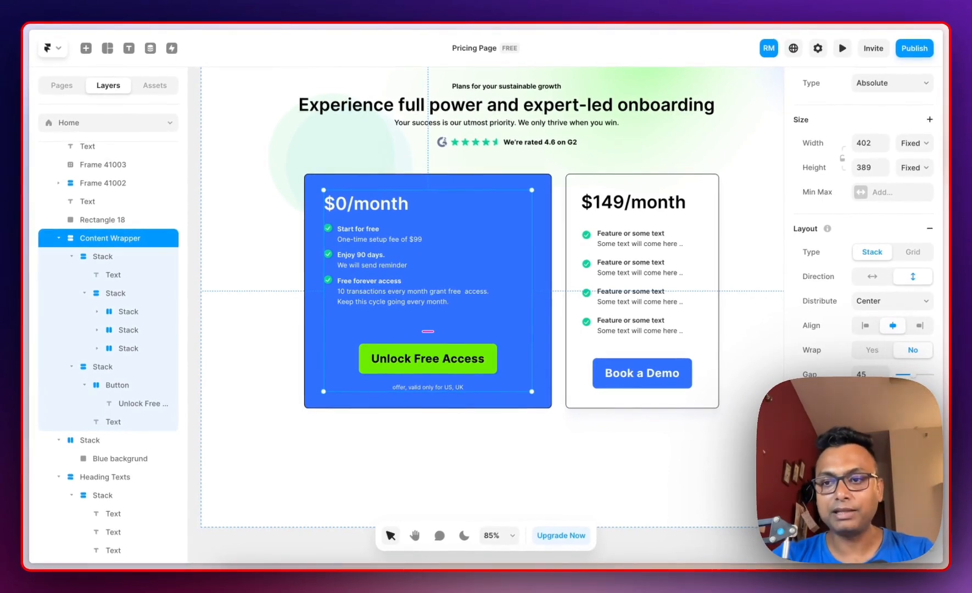
# Fill Content Wrapper with the blue #2F70FE sampled from the card background
pyautogui.scroll(-5, 860, 372)
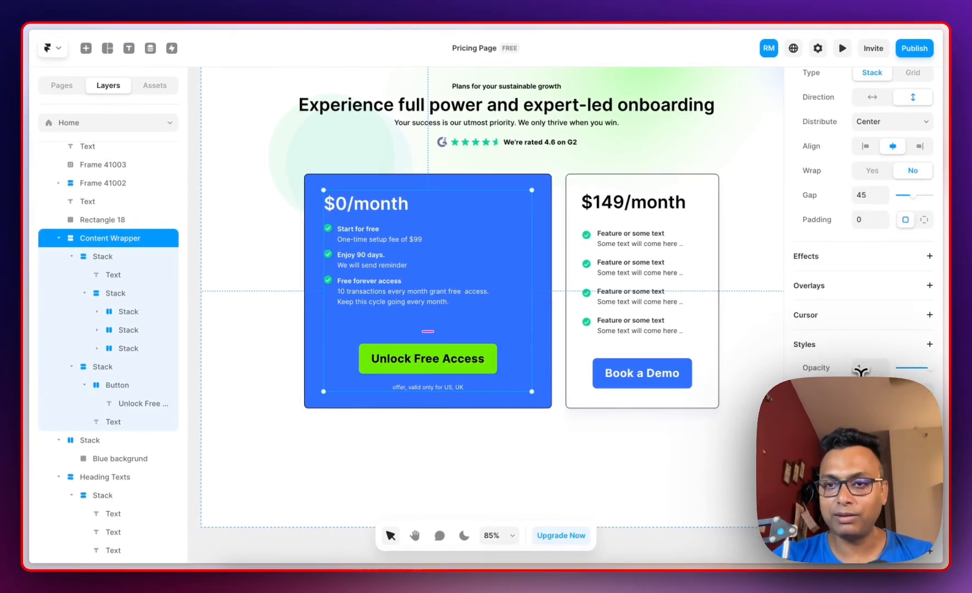
pyautogui.scroll(-1, 860, 372)
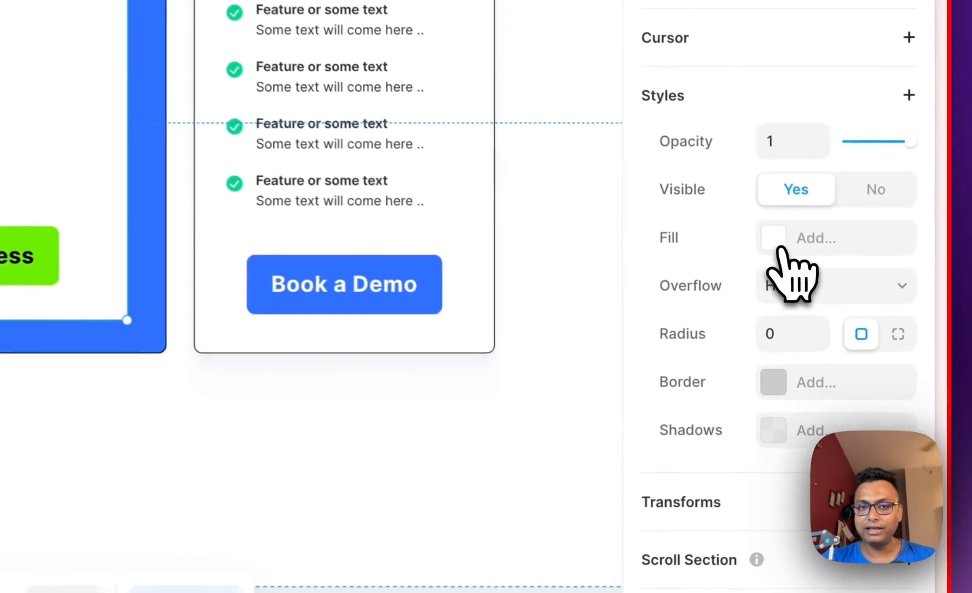
pyautogui.click(873, 350)
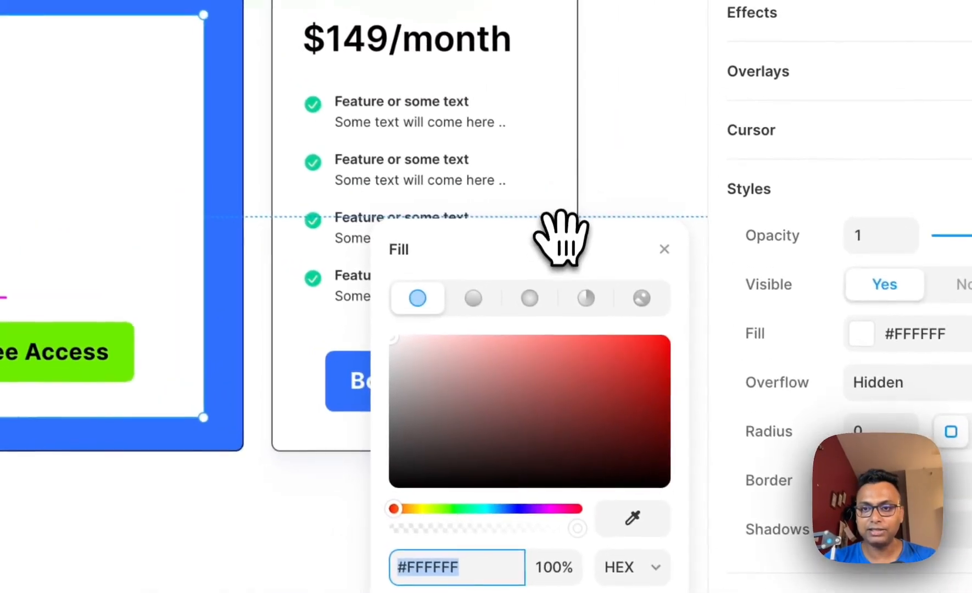
pyautogui.moveTo(560, 228); pyautogui.dragTo(558, 38)
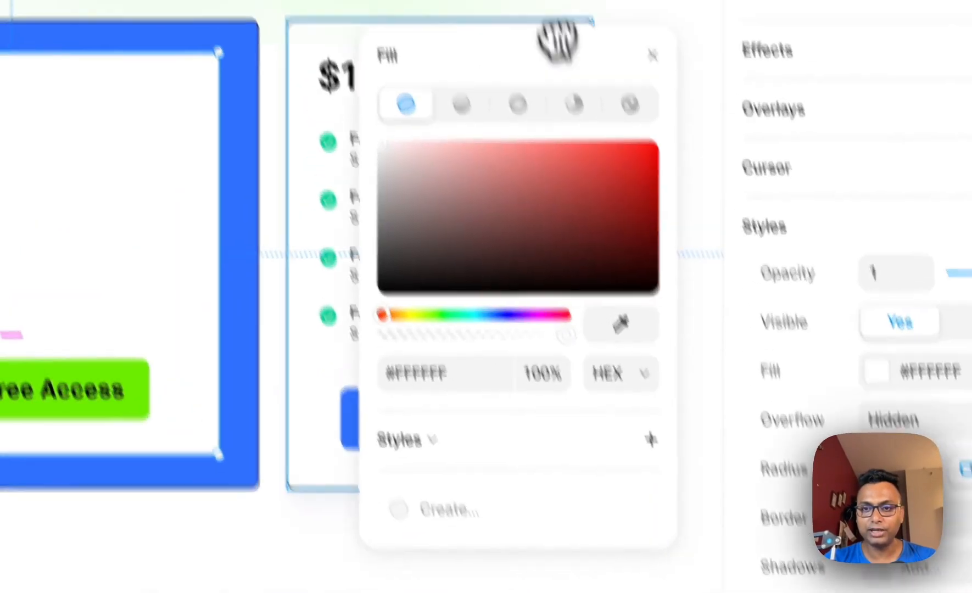
pyautogui.click(621, 323)
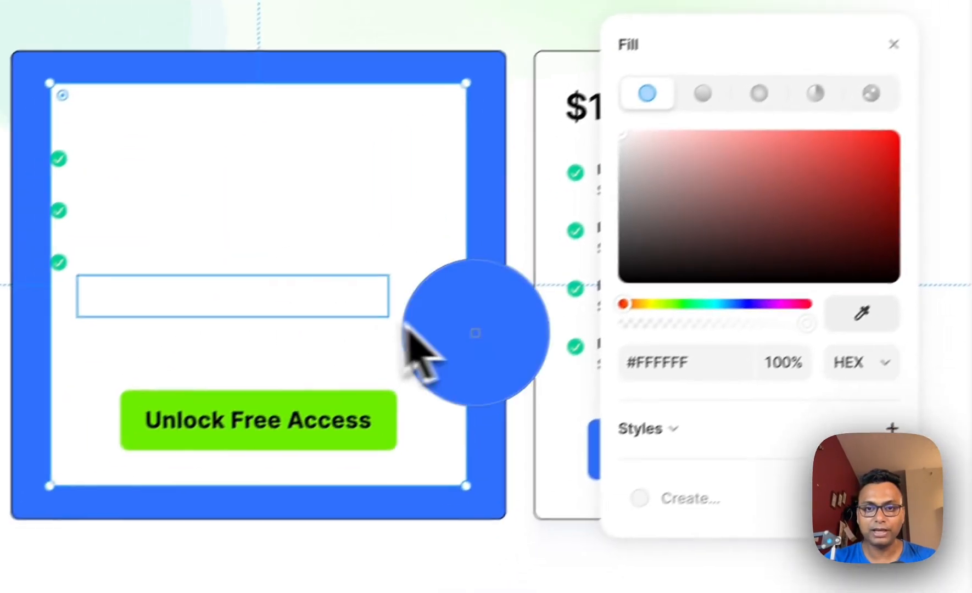
pyautogui.click(407, 329)
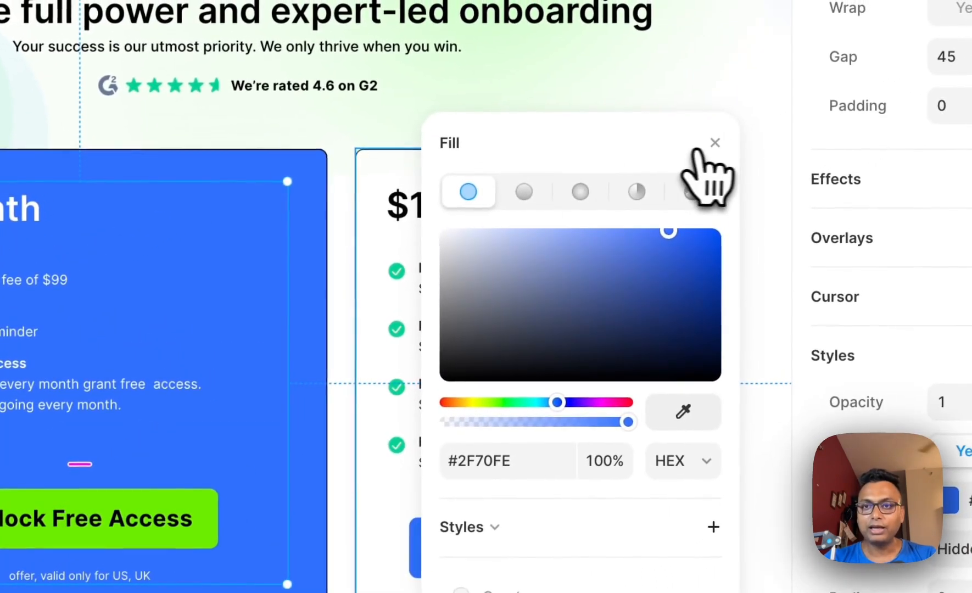
pyautogui.click(927, 21)
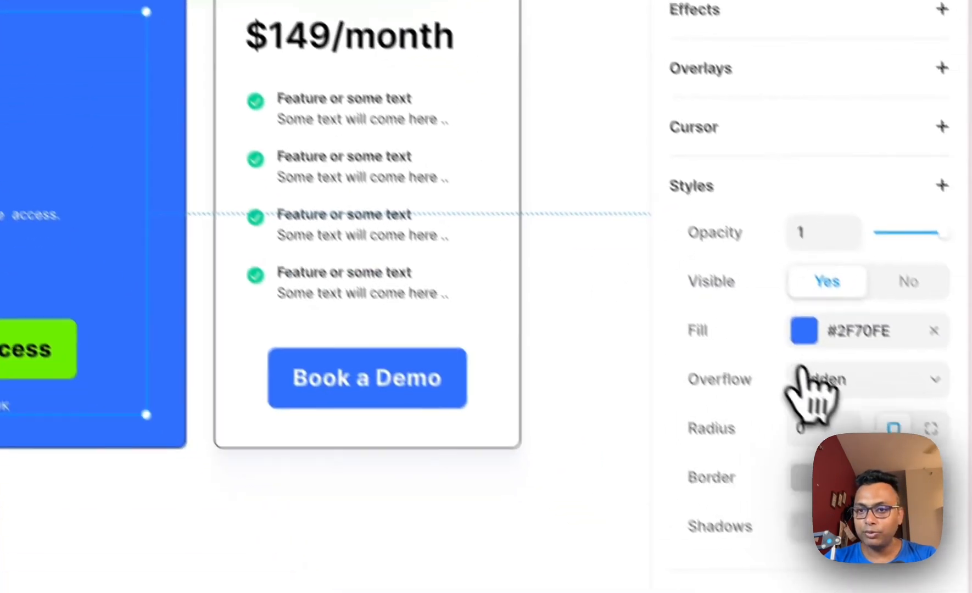
# Give Content Wrapper a solid #222222 border of width 1 and rounded corners
pyautogui.click(772, 446)
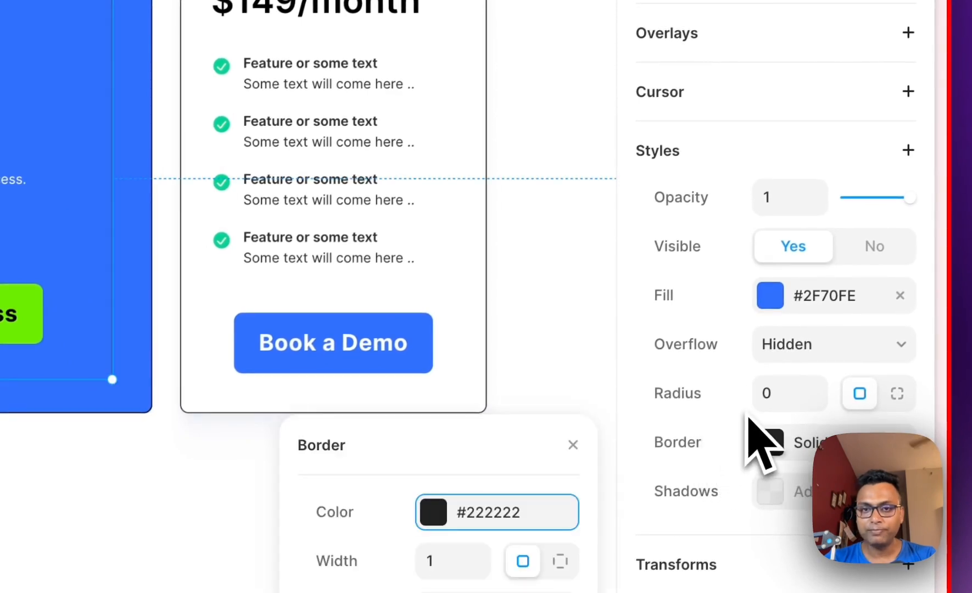
pyautogui.click(780, 395)
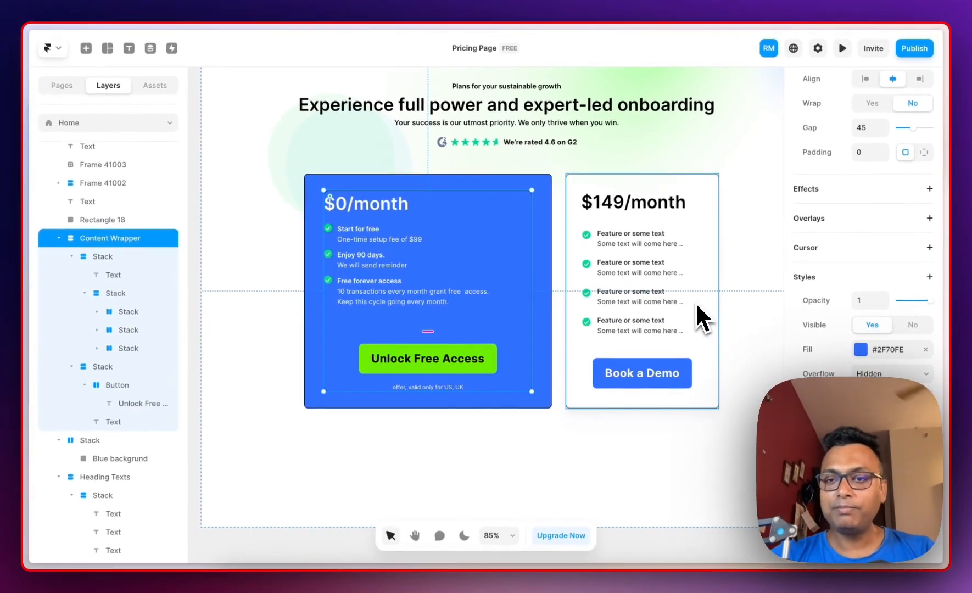
# Set Content Wrapper's padding to 40 with separate values per side, and reduce its gap to 22
pyautogui.click(869, 153)
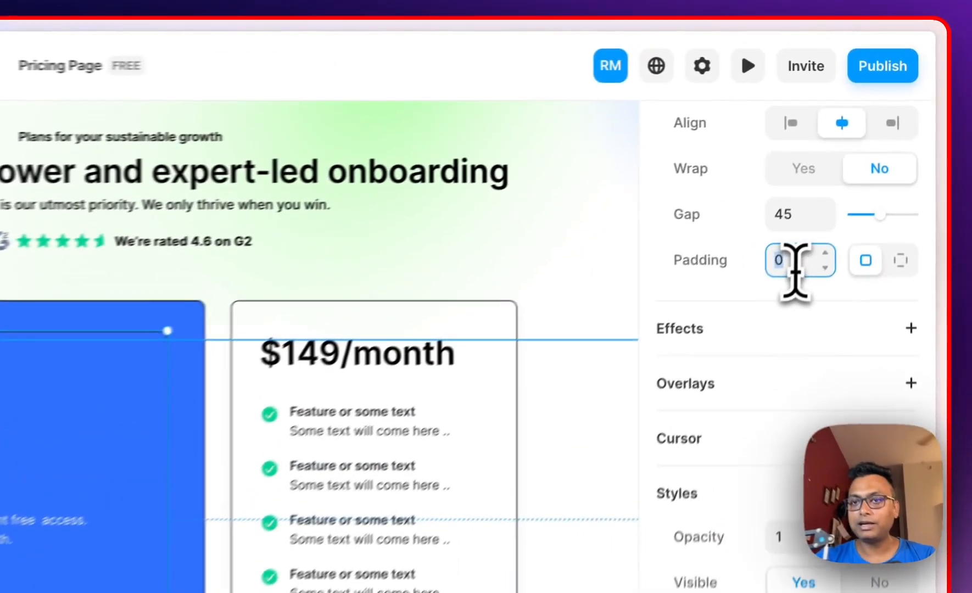
pyautogui.write('40')
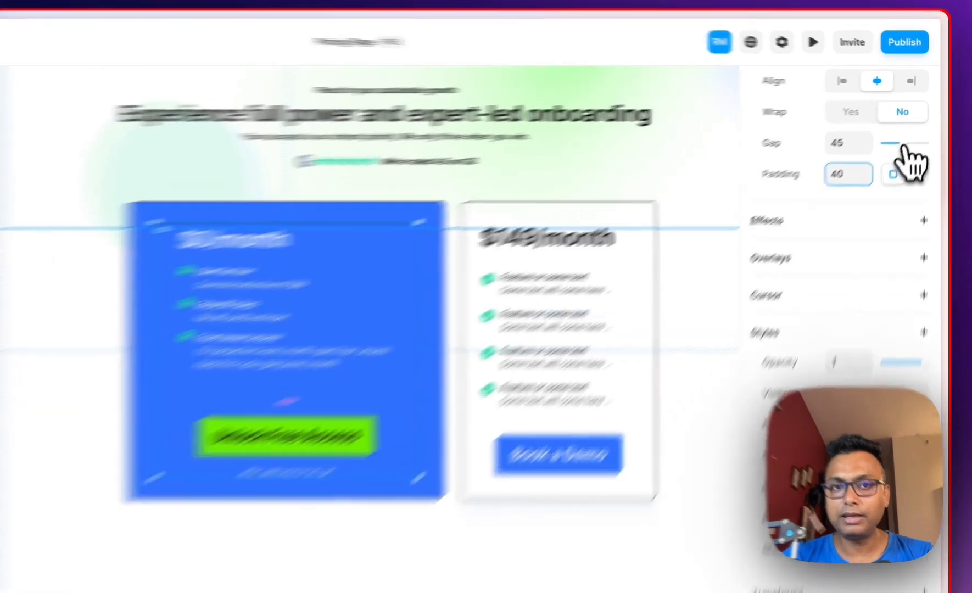
pyautogui.moveTo(910, 131); pyautogui.dragTo(909, 129)
pyautogui.moveTo(866, 188); pyautogui.dragTo(860, 189)
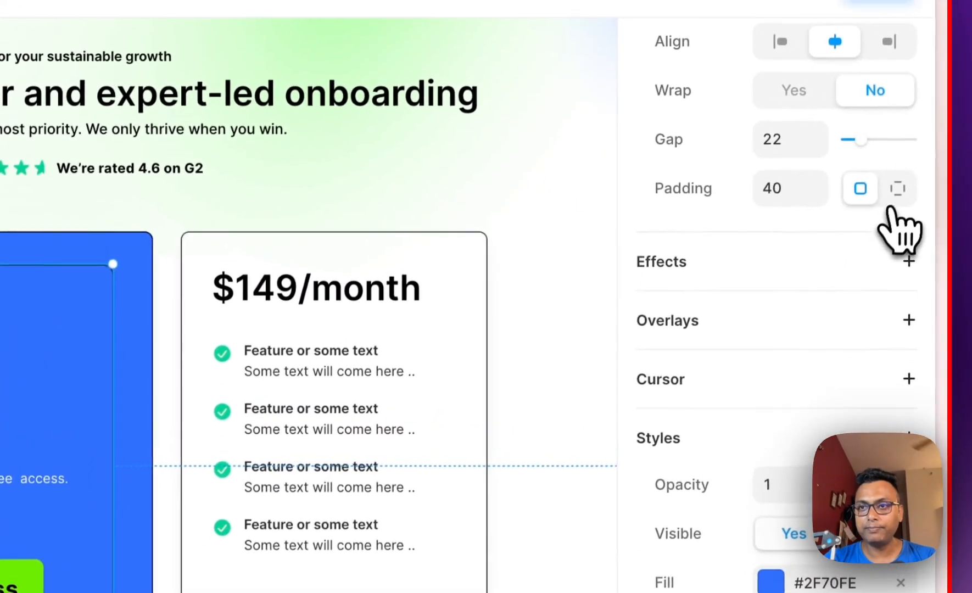
pyautogui.click(895, 195)
pyautogui.click(772, 241)
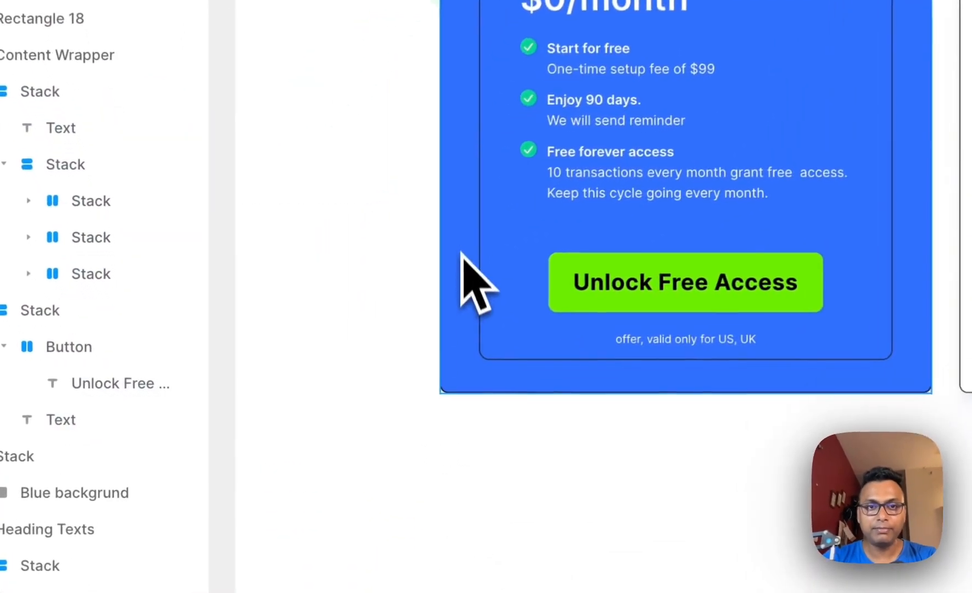
# Delete the "Blue backgrund" rectangle behind the $0/month card content
pyautogui.click(314, 333)
pyautogui.press('Delete')
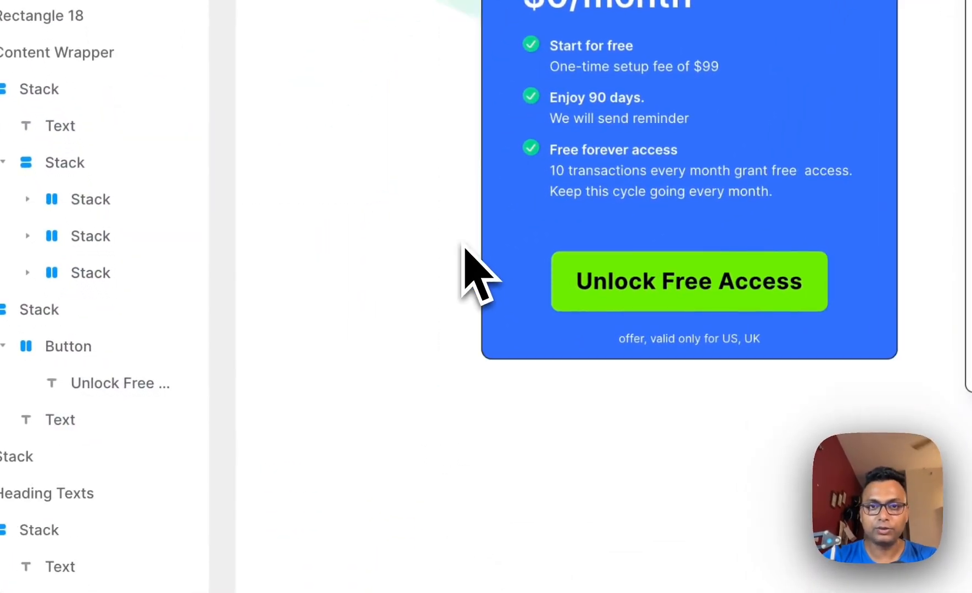
# Reduce the gap of the Content Wrapper stack to 10
pyautogui.click(511, 176)
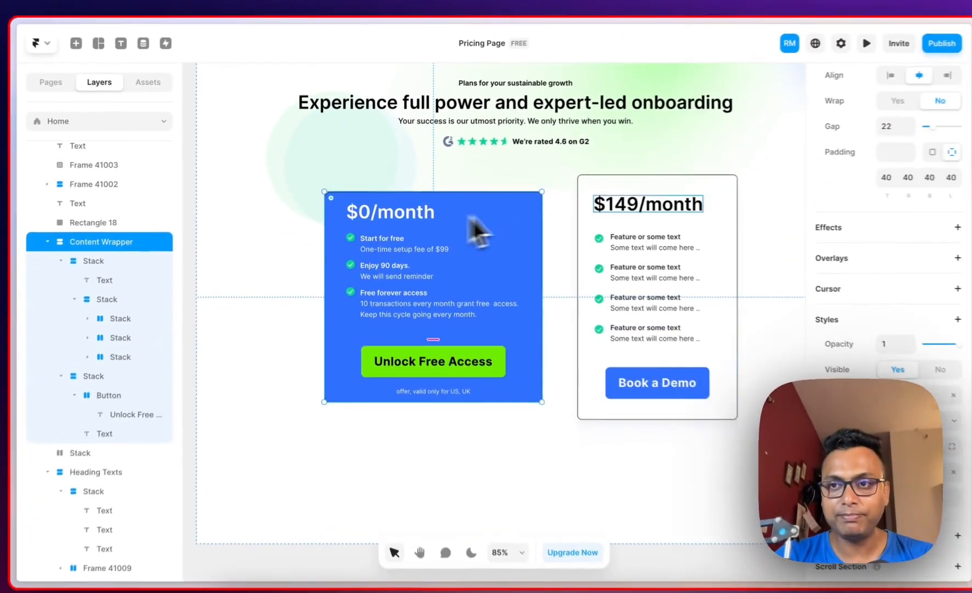
pyautogui.scroll(5, 909, 219)
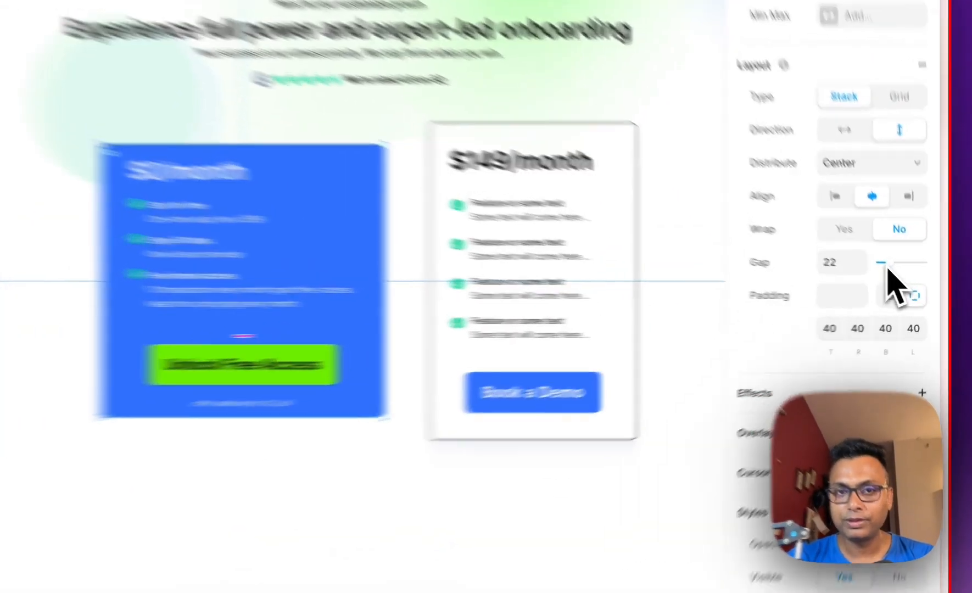
pyautogui.moveTo(903, 278); pyautogui.dragTo(910, 278)
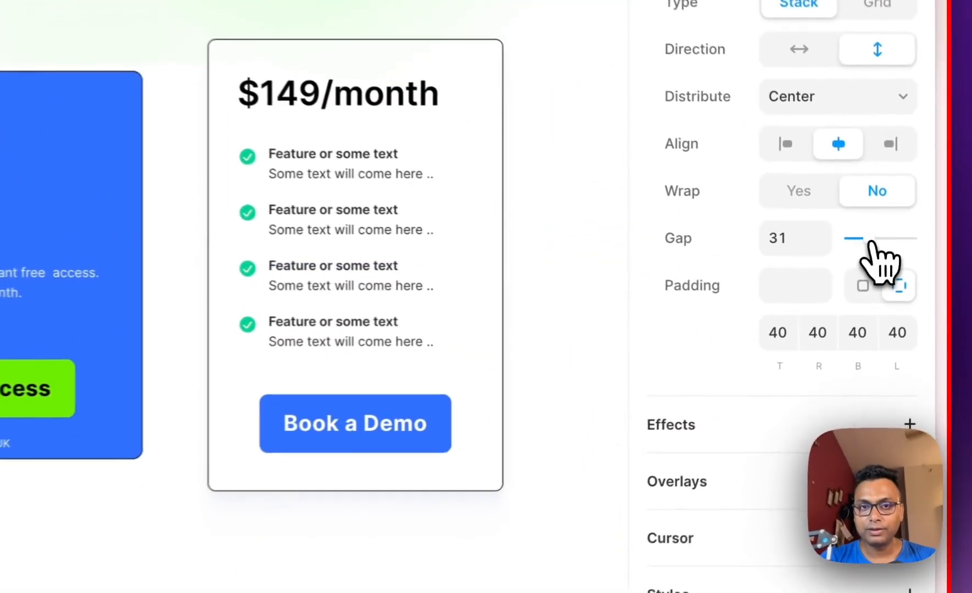
pyautogui.moveTo(870, 242); pyautogui.dragTo(856, 241)
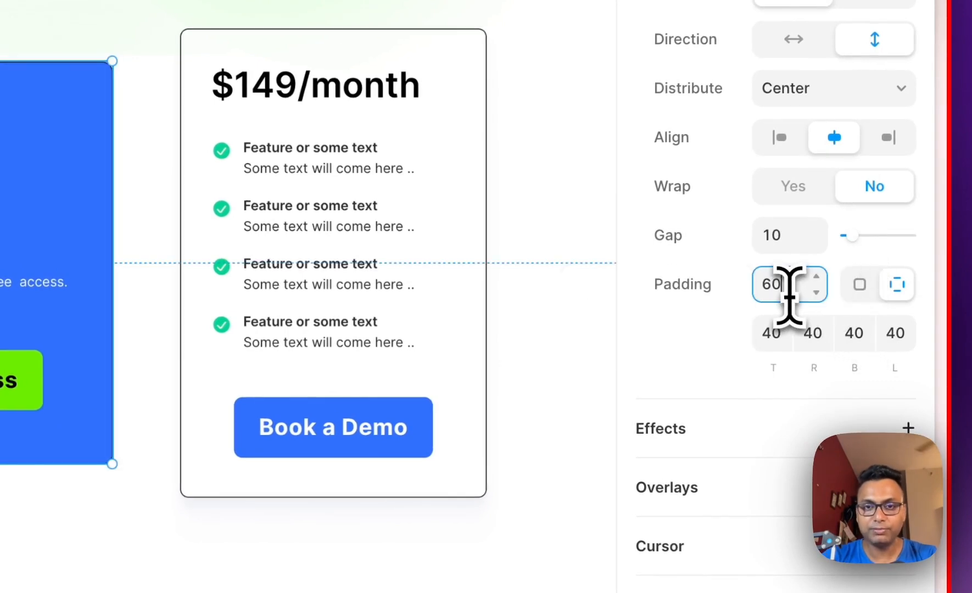
# Try to apply a uniform padding of 60 to Content Wrapper
pyautogui.press('Return')
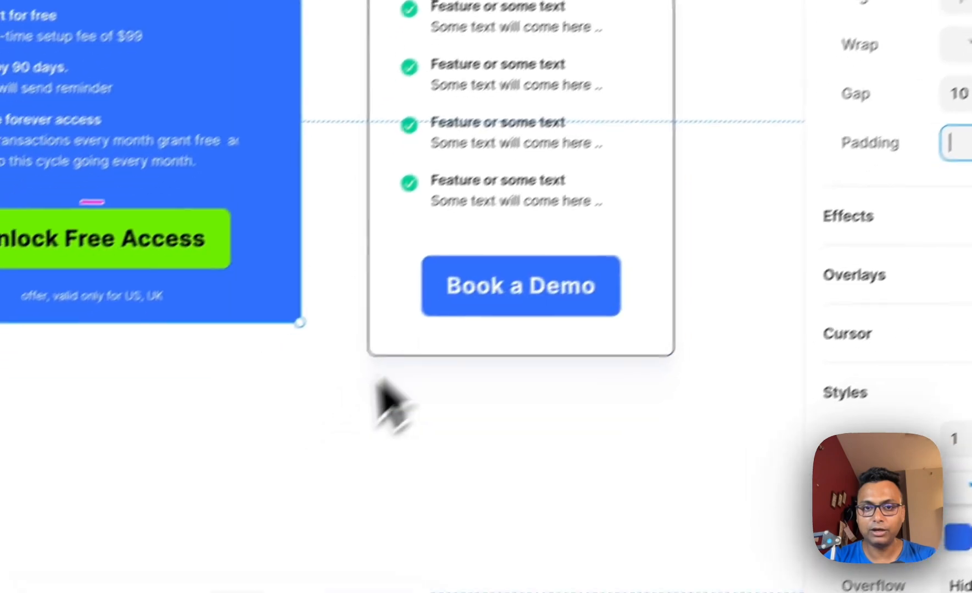
pyautogui.click(125, 576)
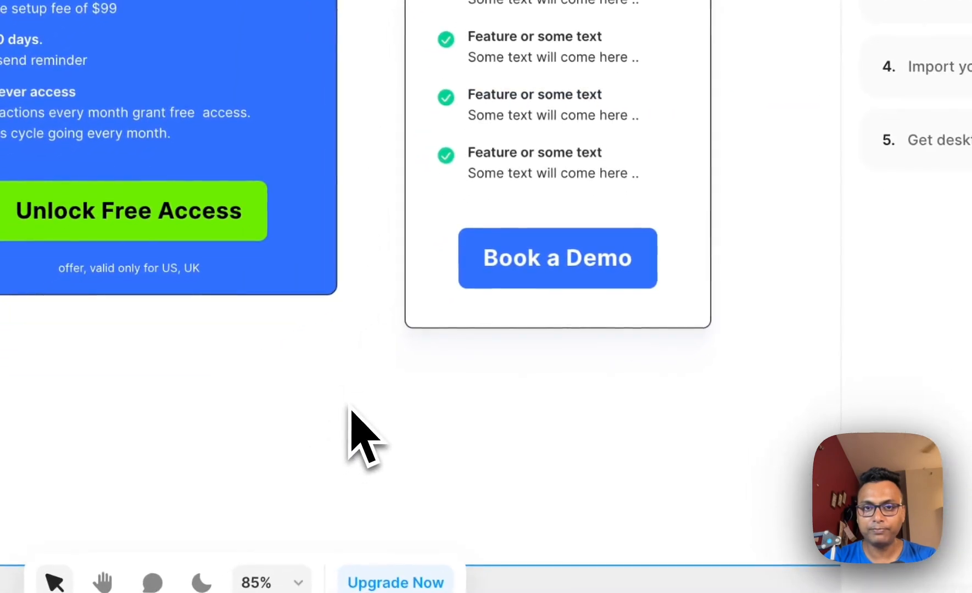
pyautogui.press('super+z')
pyautogui.press('super+z')
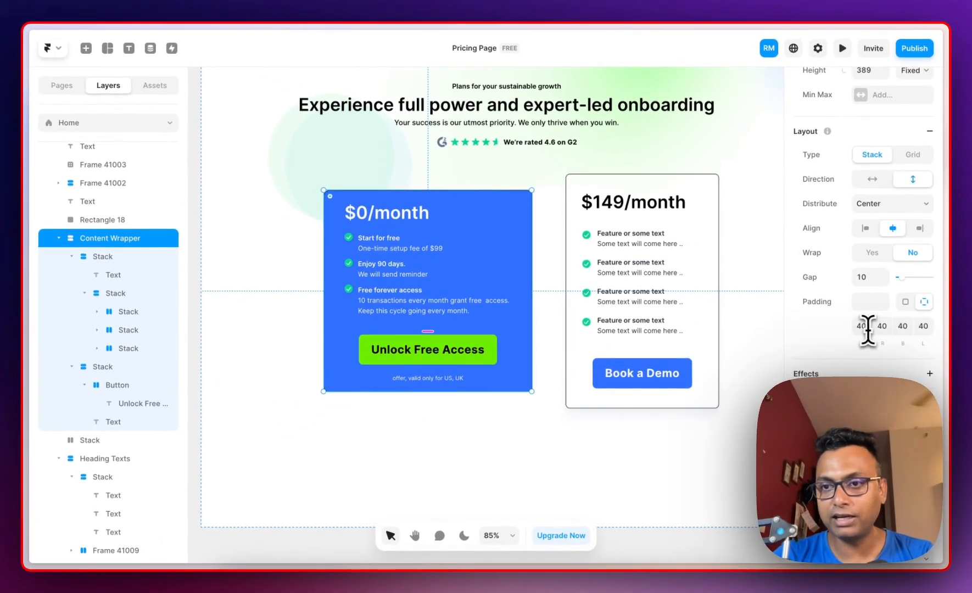
# Set Content Wrapper's top padding to 60 and its bottom padding to 70
pyautogui.click(885, 327)
pyautogui.write('50')
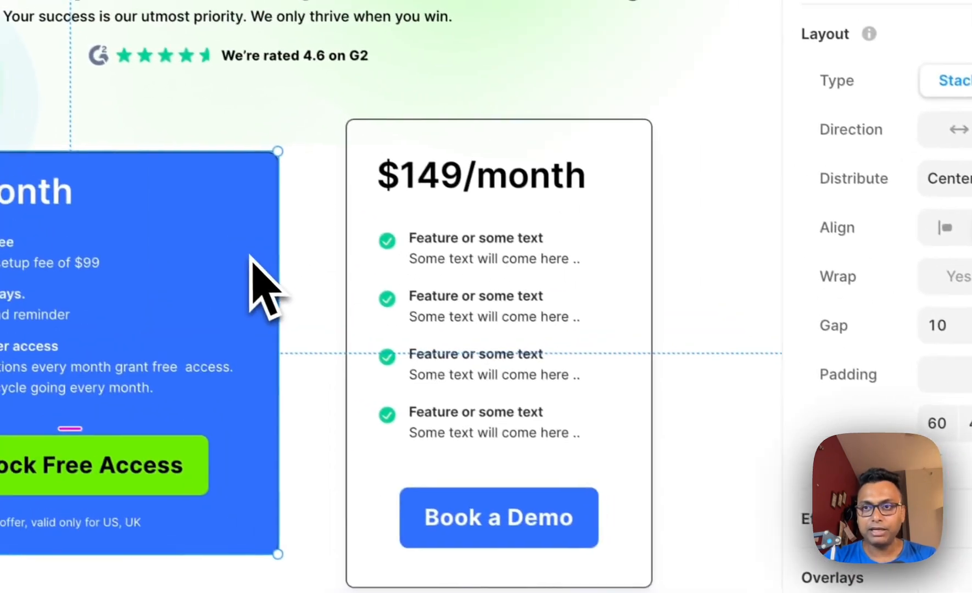
# Set Content Wrapper's width to Fit Content and its left and right padding to 42
pyautogui.hscroll(1, 552, 224)
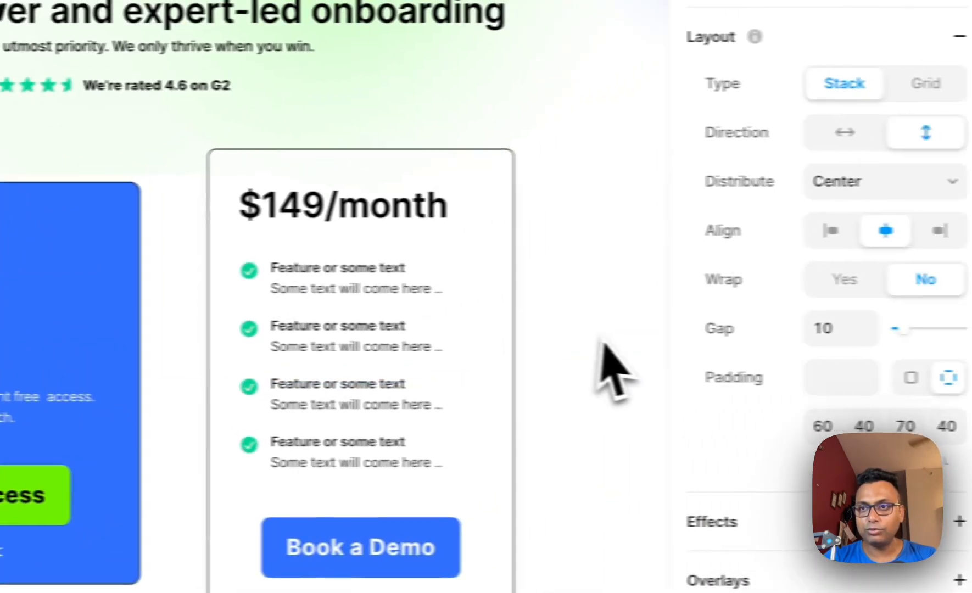
pyautogui.scroll(1, 735, 187)
pyautogui.scroll(5, 742, 350)
pyautogui.click(876, 256)
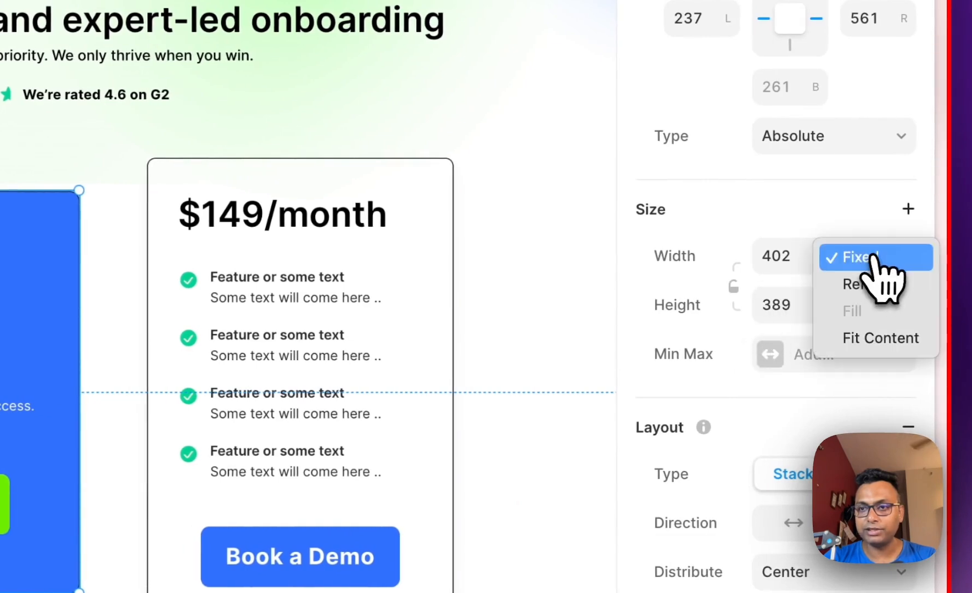
pyautogui.click(872, 345)
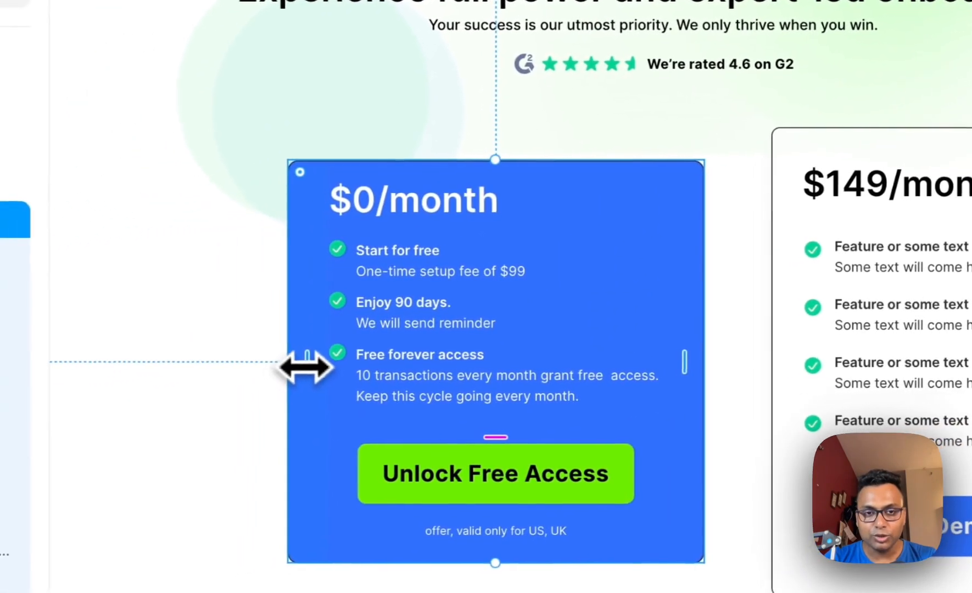
pyautogui.moveTo(68, 394)
pyautogui.mouseDown()
pyautogui.moveTo(49, 397)
pyautogui.moveTo(73, 396)
pyautogui.mouseUp()
pyautogui.moveTo(312, 367); pyautogui.dragTo(306, 369)
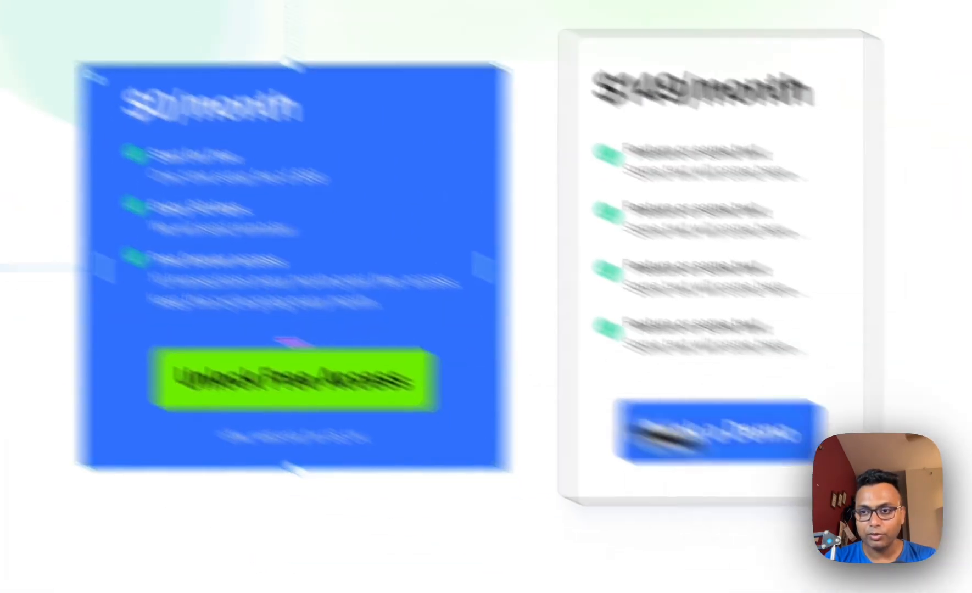
# Try a top padding of 100 and a larger left padding on Content Wrapper
pyautogui.scroll(-5, 802, 301)
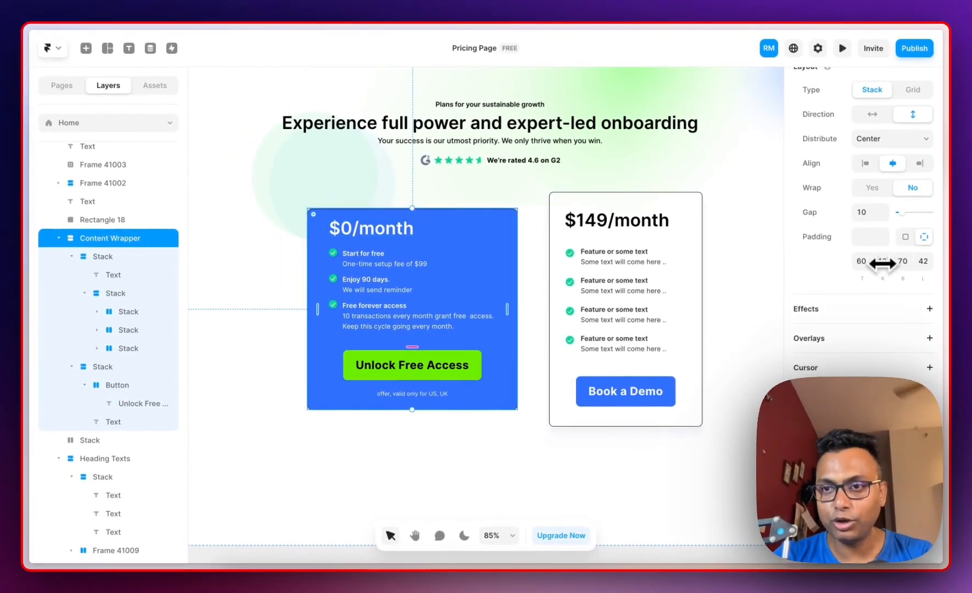
pyautogui.click(866, 262)
pyautogui.hotkey('shift', 'Up')
pyautogui.hotkey('shift', 'Up')
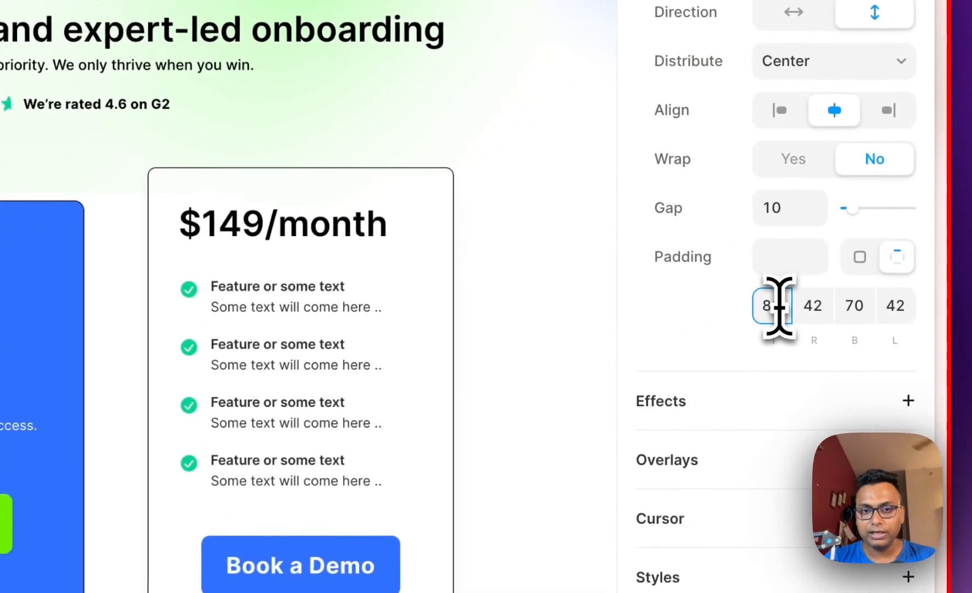
pyautogui.hotkey('shift', 'Up')
pyautogui.hotkey('shift', 'Up')
pyautogui.hotkey('shift', 'Up')
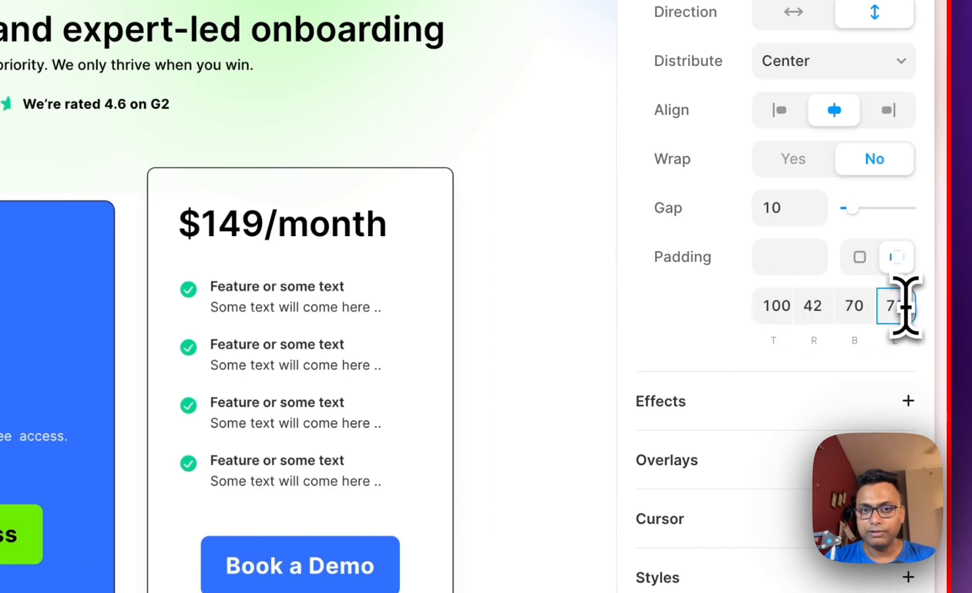
pyautogui.hotkey('shift', 'Down')
pyautogui.hotkey('shift', 'Down')
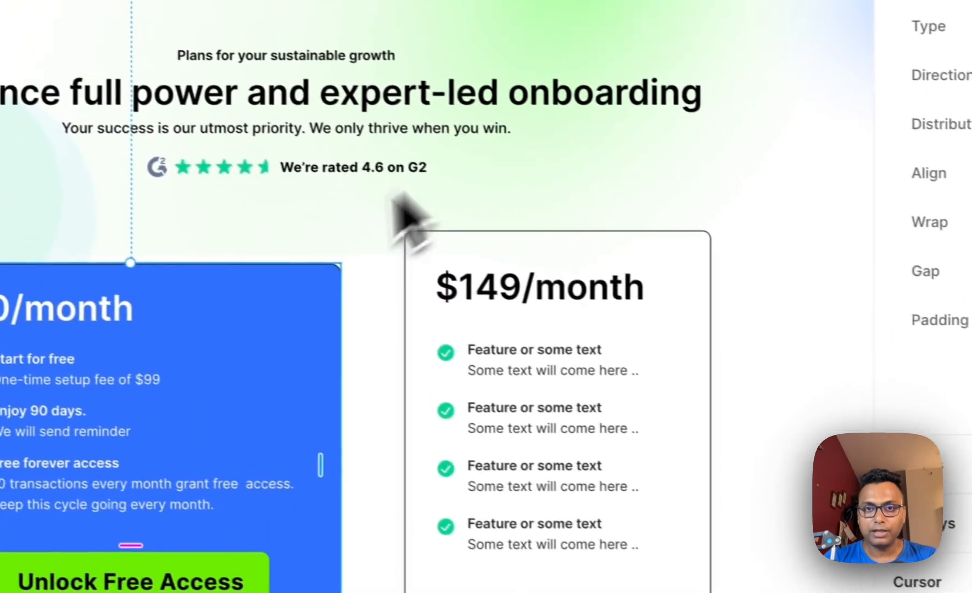
# Delete the leftover empty stack frame behind the $0/month card
pyautogui.click(387, 314)
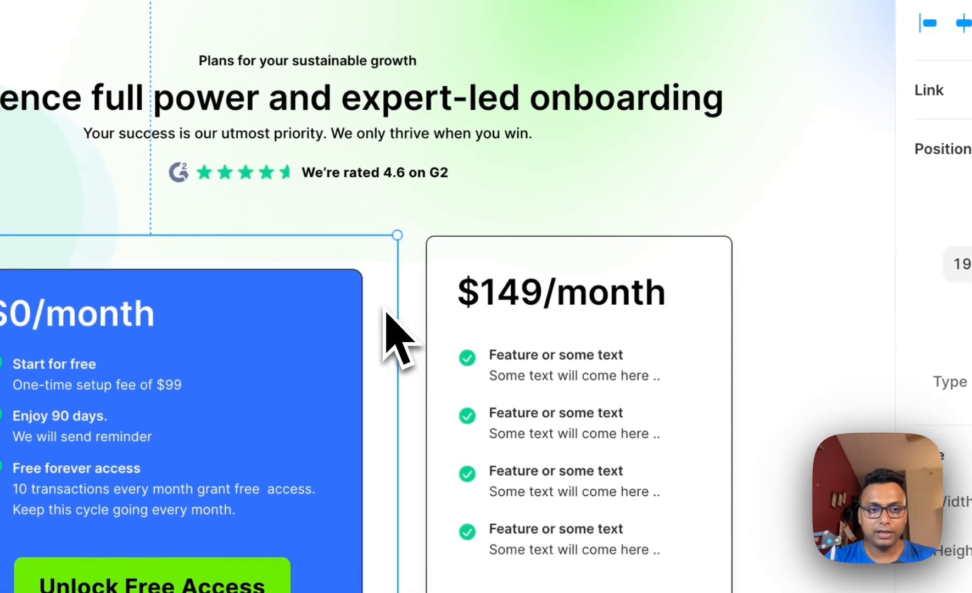
pyautogui.press('Escape')
# Try stretching Content Wrapper to a fixed height of 437 and widening its side padding
pyautogui.click(355, 332)
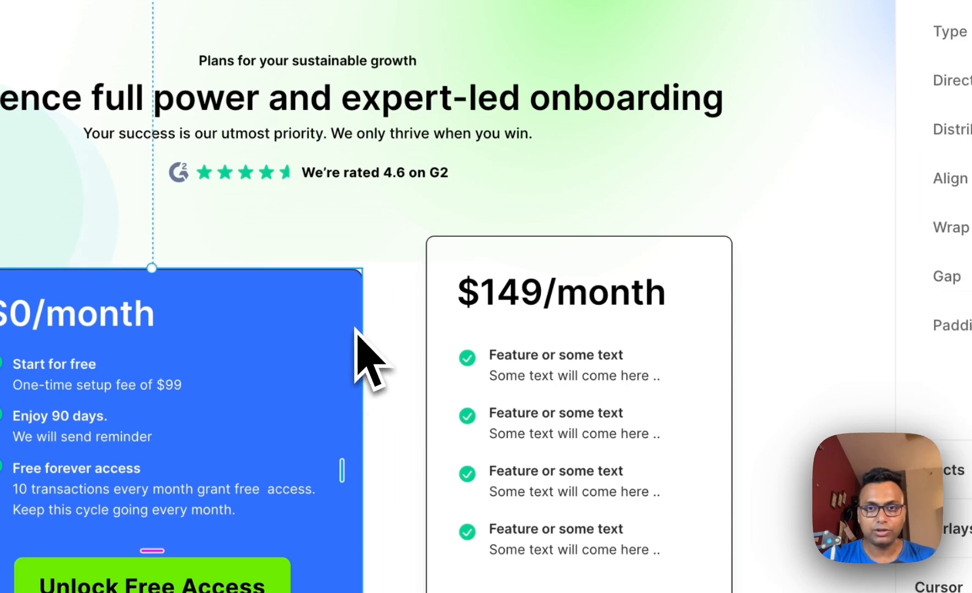
pyautogui.moveTo(322, 317); pyautogui.dragTo(281, 318)
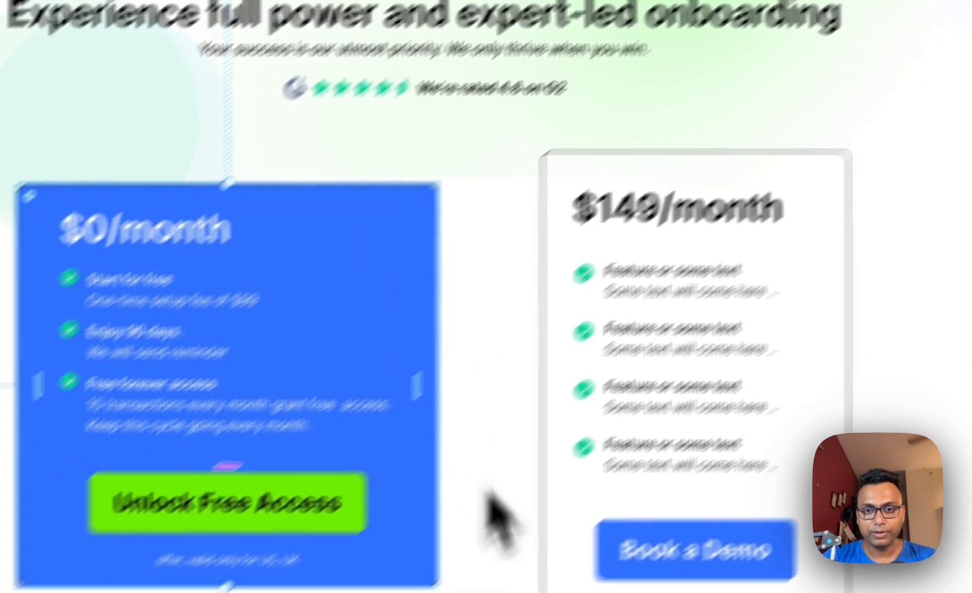
pyautogui.moveTo(524, 142); pyautogui.dragTo(526, 113)
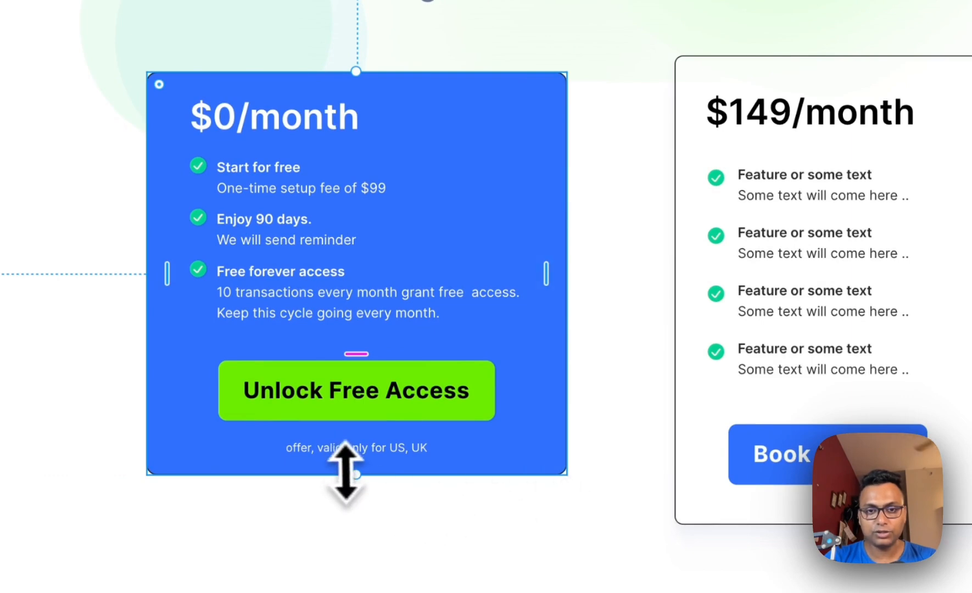
pyautogui.moveTo(346, 474); pyautogui.dragTo(258, 457)
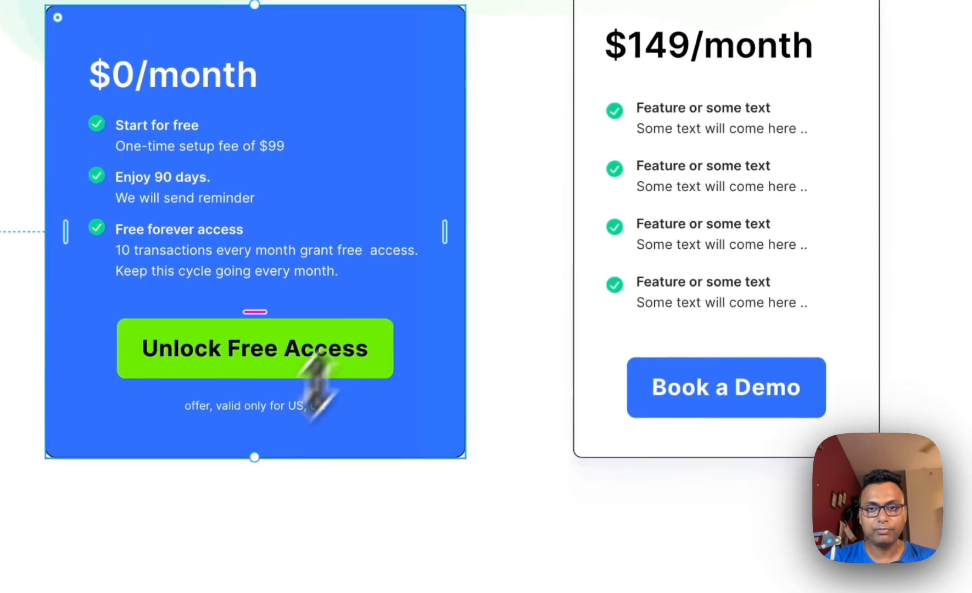
pyautogui.moveTo(448, 230); pyautogui.dragTo(470, 230)
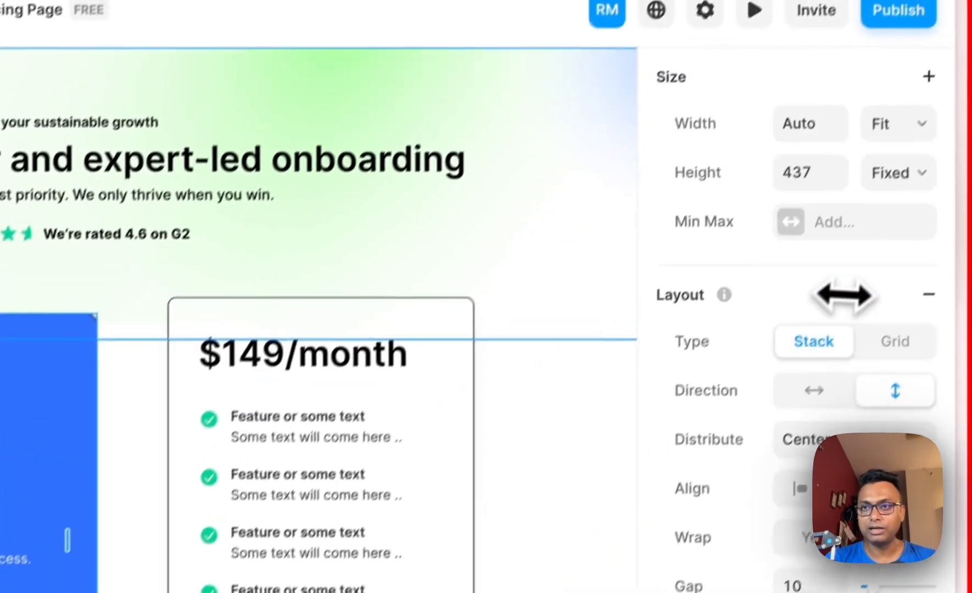
# Set Content Wrapper's height to Fit Content and reduce the padding above the $0/month heading
pyautogui.click(893, 173)
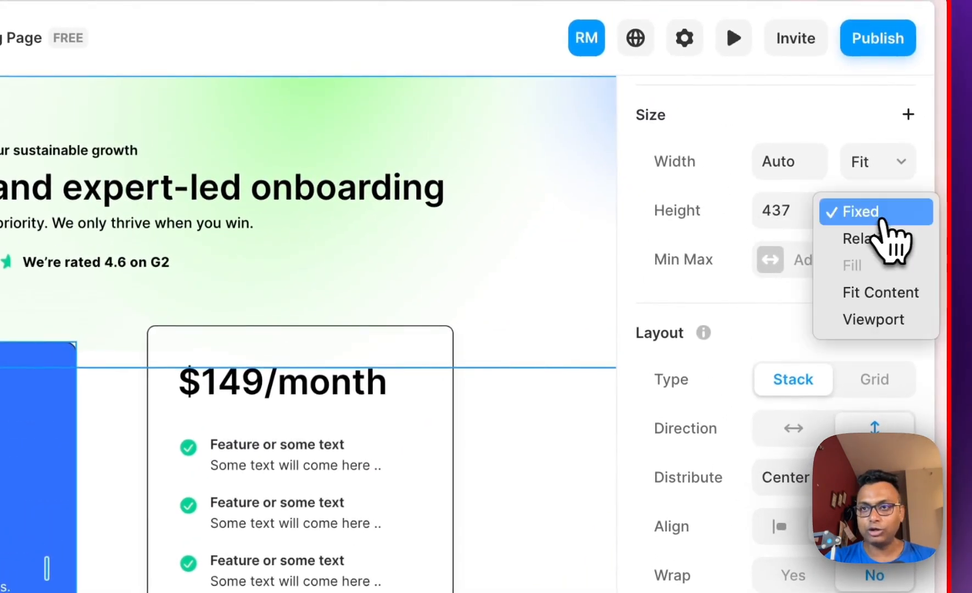
pyautogui.click(889, 293)
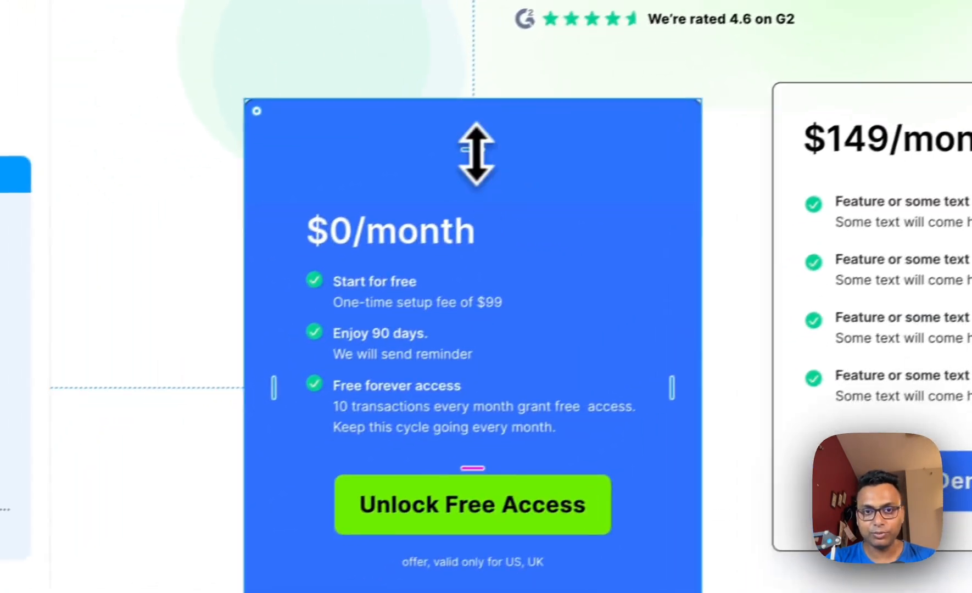
pyautogui.moveTo(495, 142); pyautogui.dragTo(496, 112)
# Fine-tune Content Wrapper's side padding on the canvas and set its bottom padding to about 41
pyautogui.moveTo(296, 322); pyautogui.dragTo(290, 324)
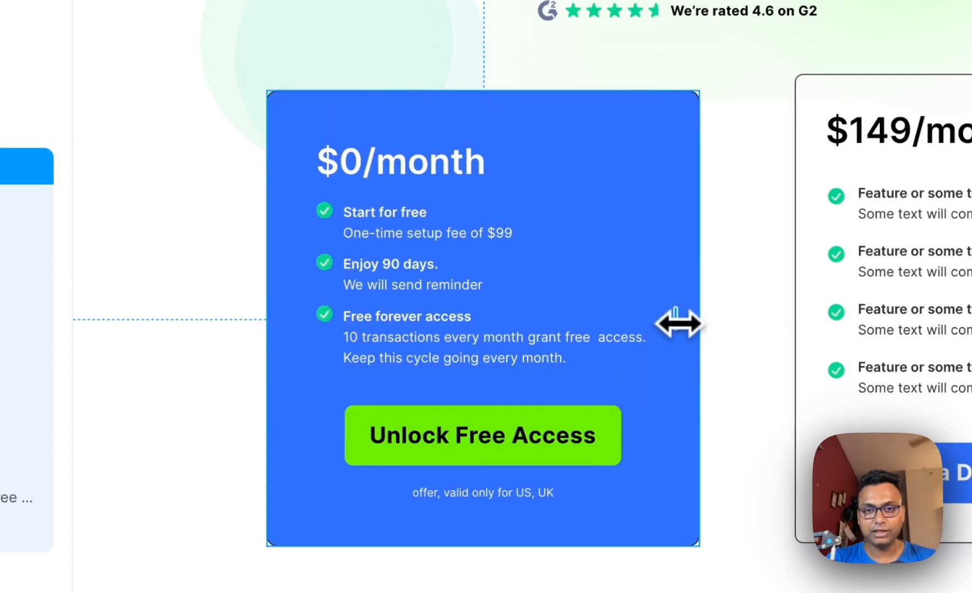
pyautogui.moveTo(679, 325); pyautogui.dragTo(677, 324)
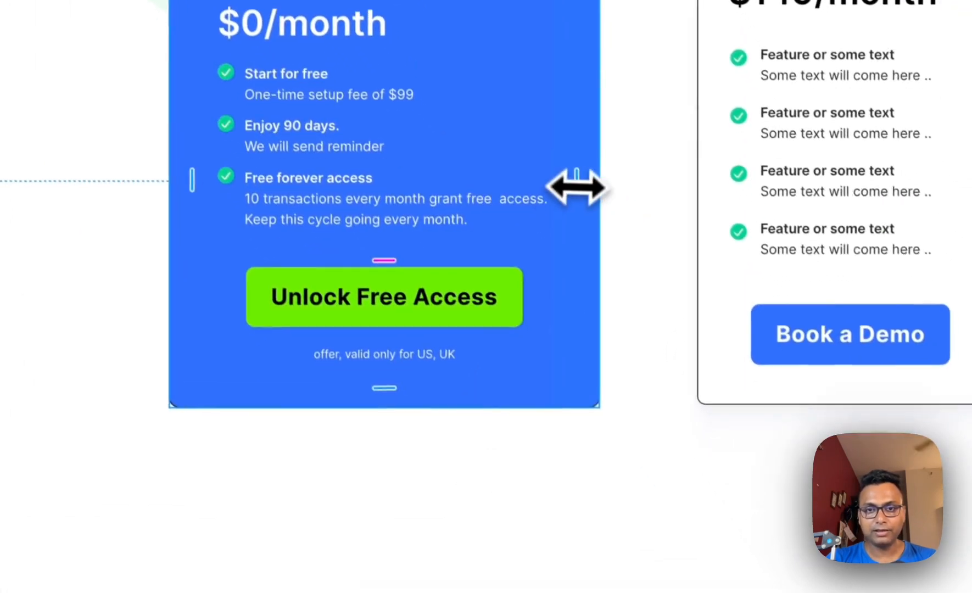
pyautogui.moveTo(577, 186); pyautogui.dragTo(585, 187)
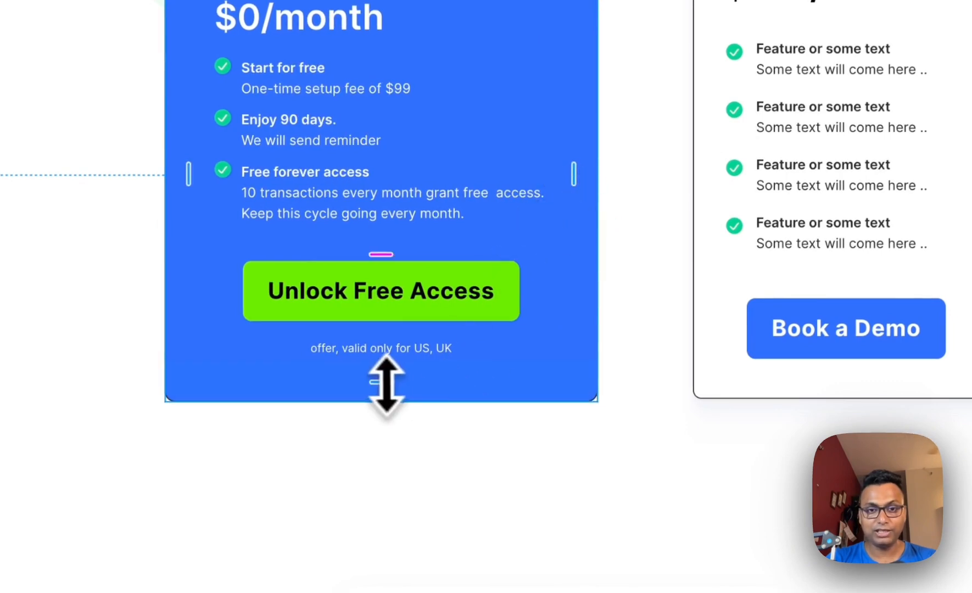
pyautogui.moveTo(386, 384); pyautogui.dragTo(387, 389)
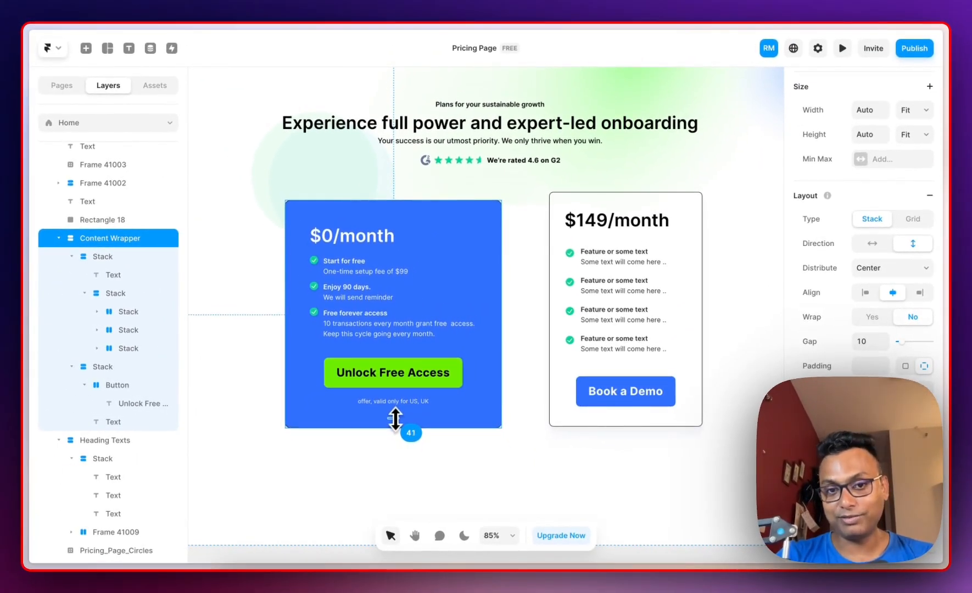
pyautogui.moveTo(394, 419); pyautogui.dragTo(395, 419)
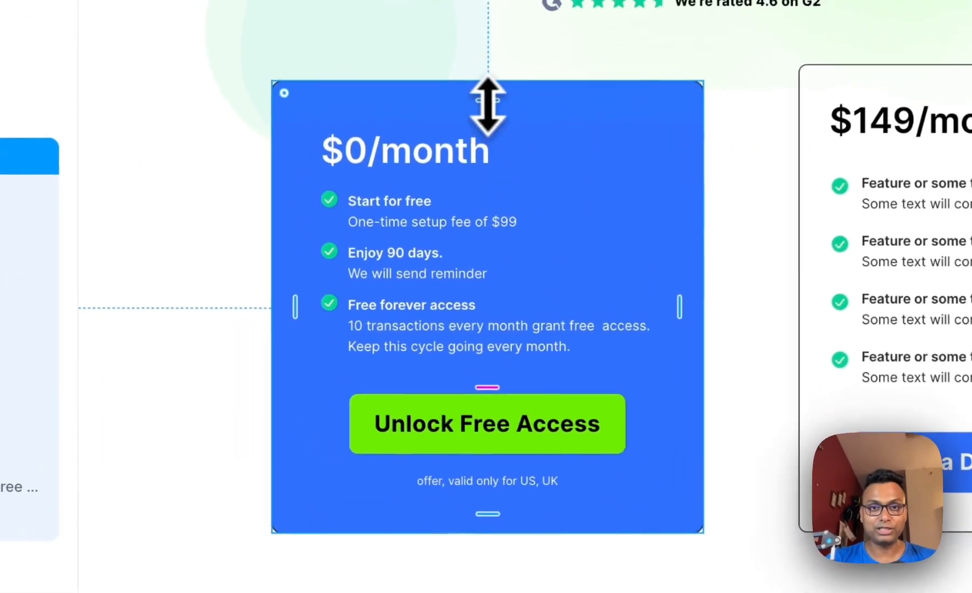
pyautogui.moveTo(490, 107); pyautogui.dragTo(490, 107)
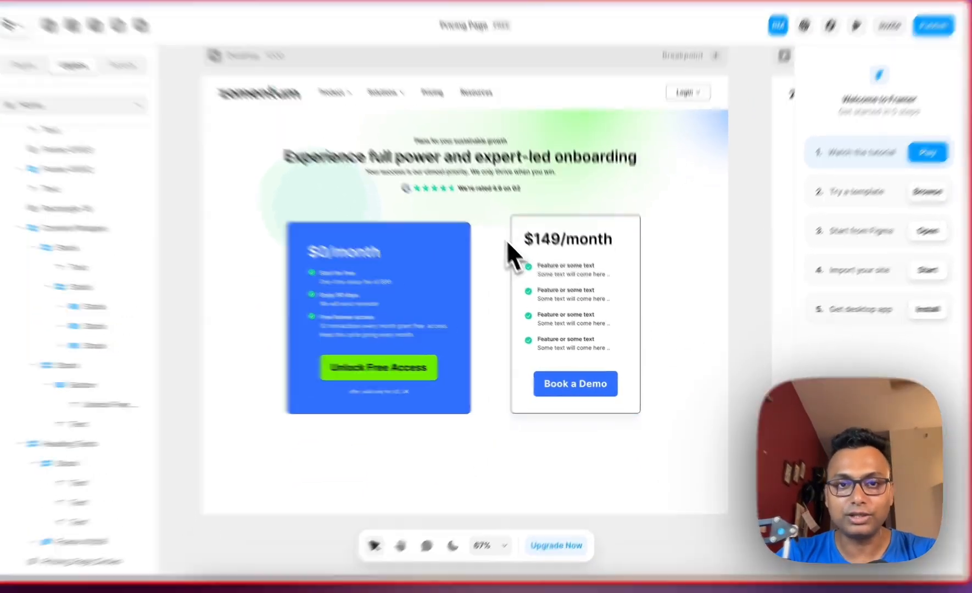
# Delete the whole $149/month card, including its border, texts, check icons and Book a Demo button
pyautogui.moveTo(511, 246); pyautogui.dragTo(596, 405)
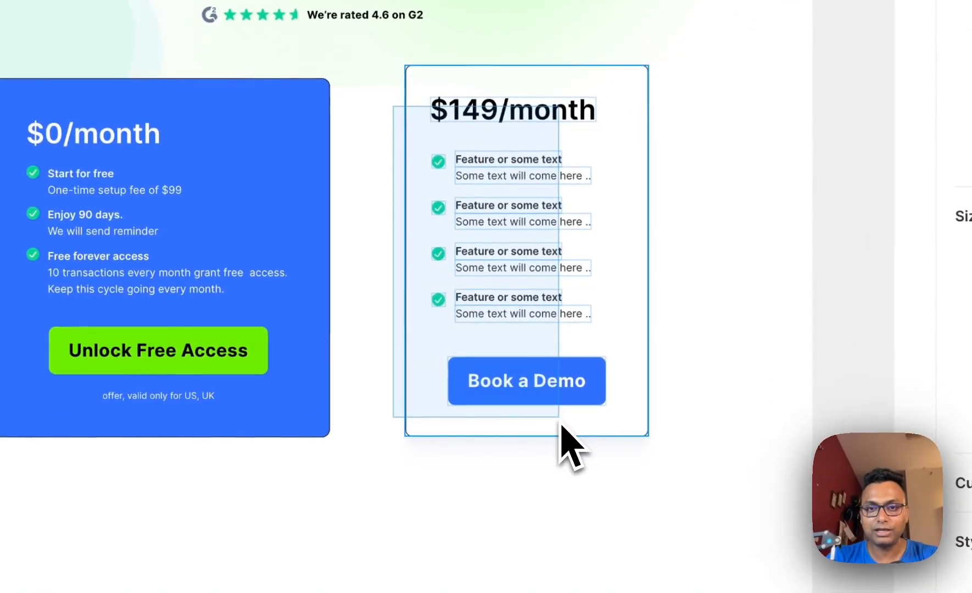
pyautogui.press('Delete')
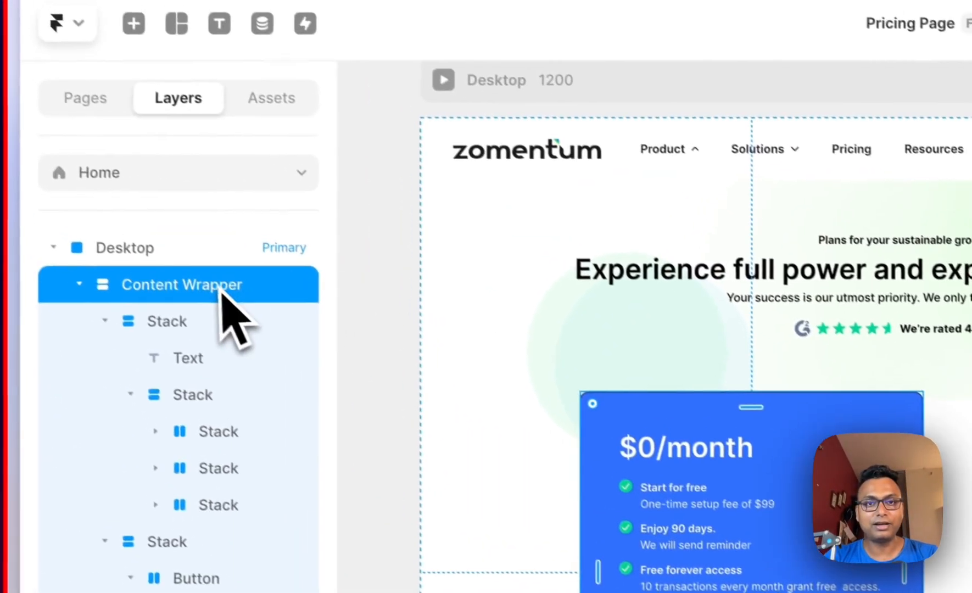
# Rename the Content Wrapper layer as Plan 1
pyautogui.doubleClick(219, 285)
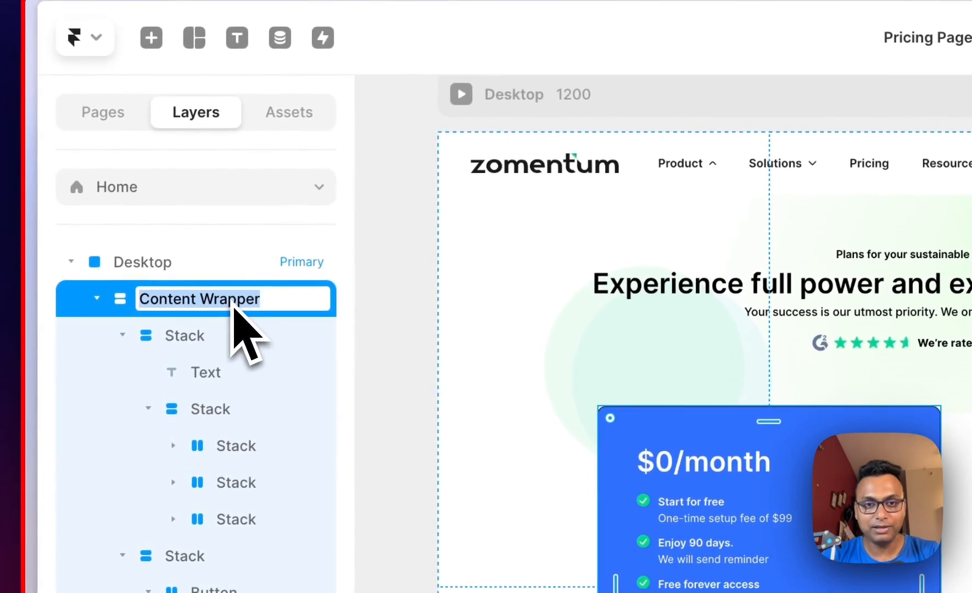
pyautogui.write('Plan 1')
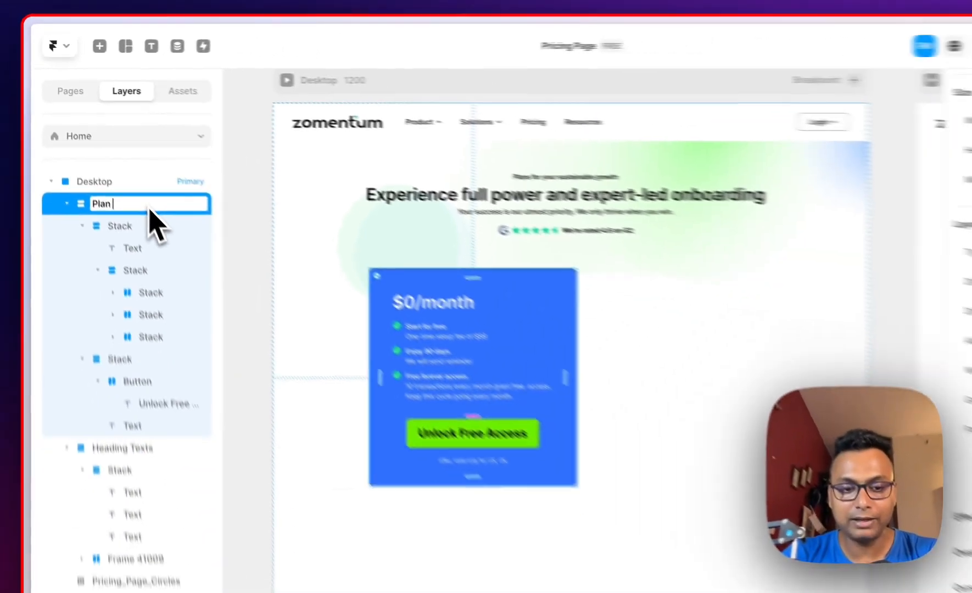
pyautogui.press('Return')
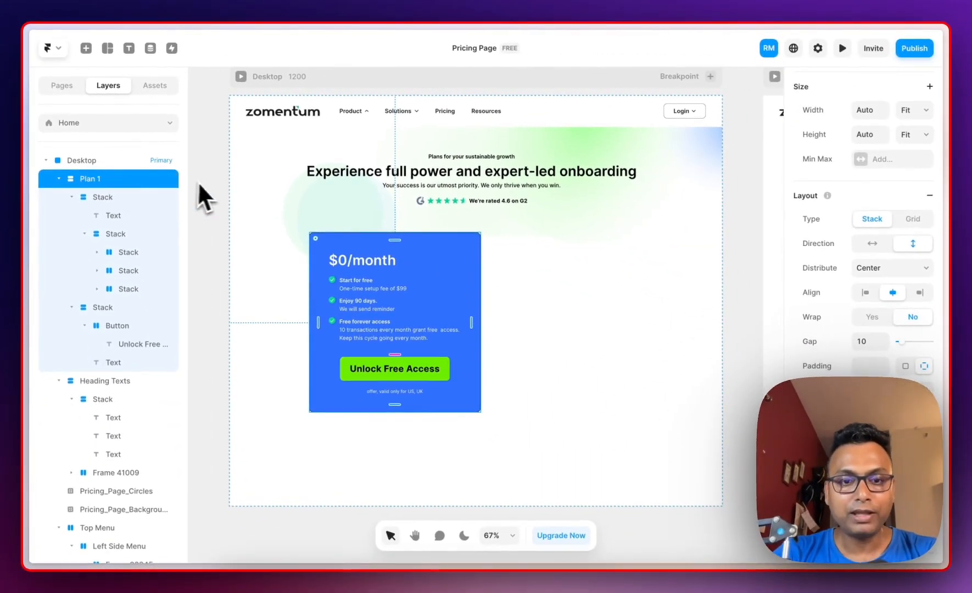
# Duplicate the Plan 1 card, place the copy to the right of the original and rename it Plan 2
pyautogui.press('super+d')
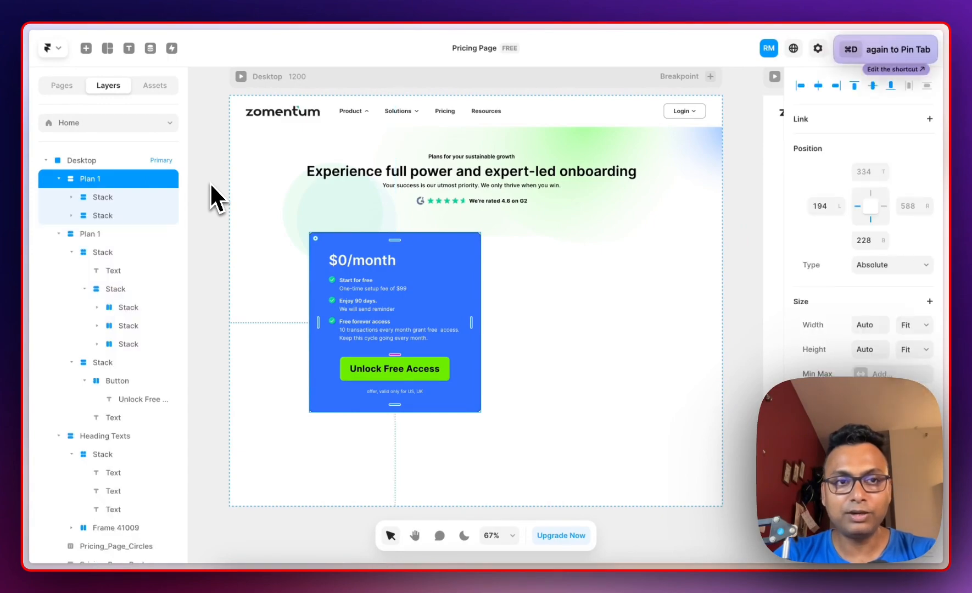
pyautogui.moveTo(441, 265); pyautogui.dragTo(489, 264)
pyautogui.moveTo(439, 302); pyautogui.dragTo(675, 313)
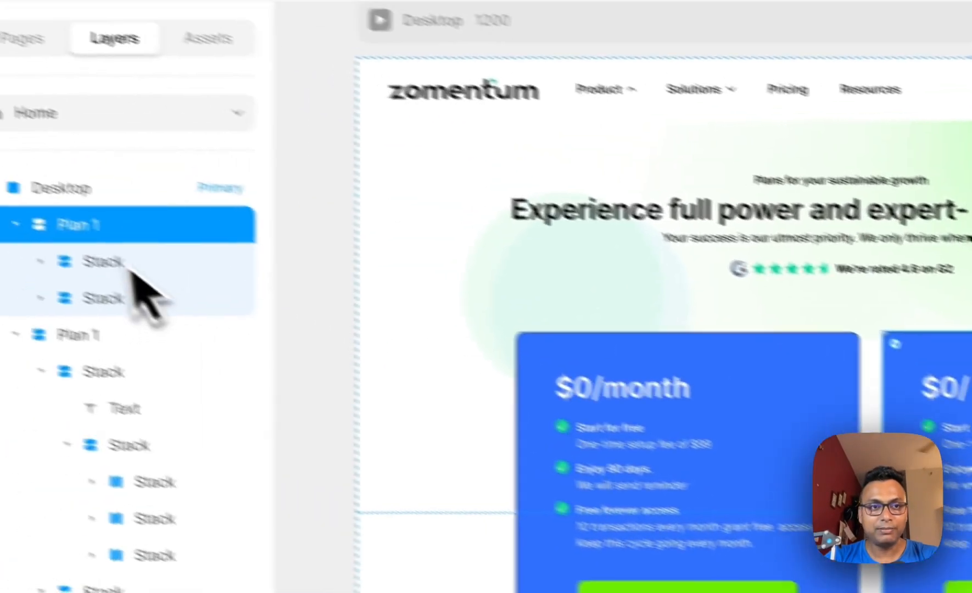
pyautogui.doubleClick(93, 230)
pyautogui.write('Plan')
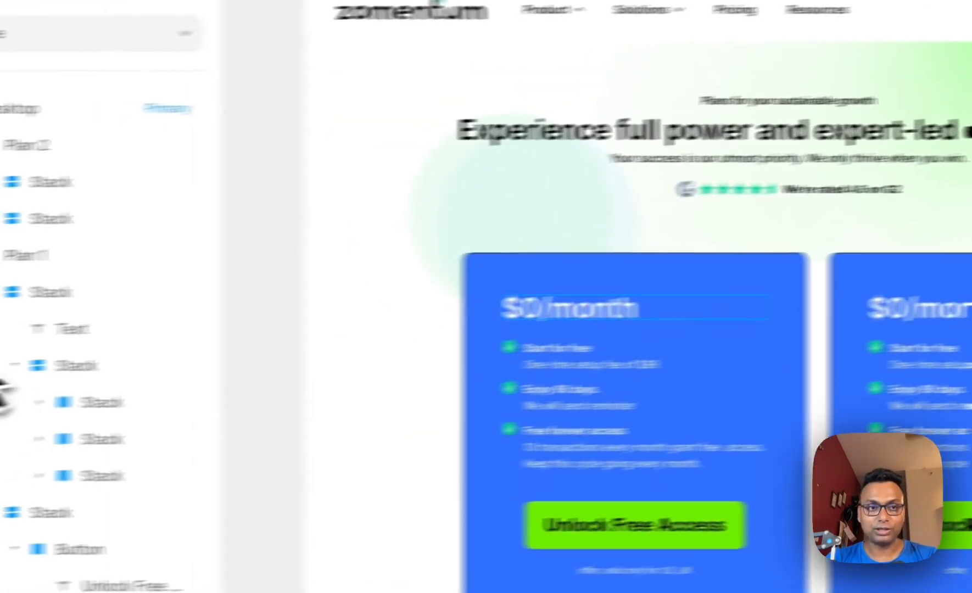
# Switch to Figma and examine how the two pricing cards look in the original design
pyautogui.moveTo(25, 404)
pyautogui.click(140, 197)
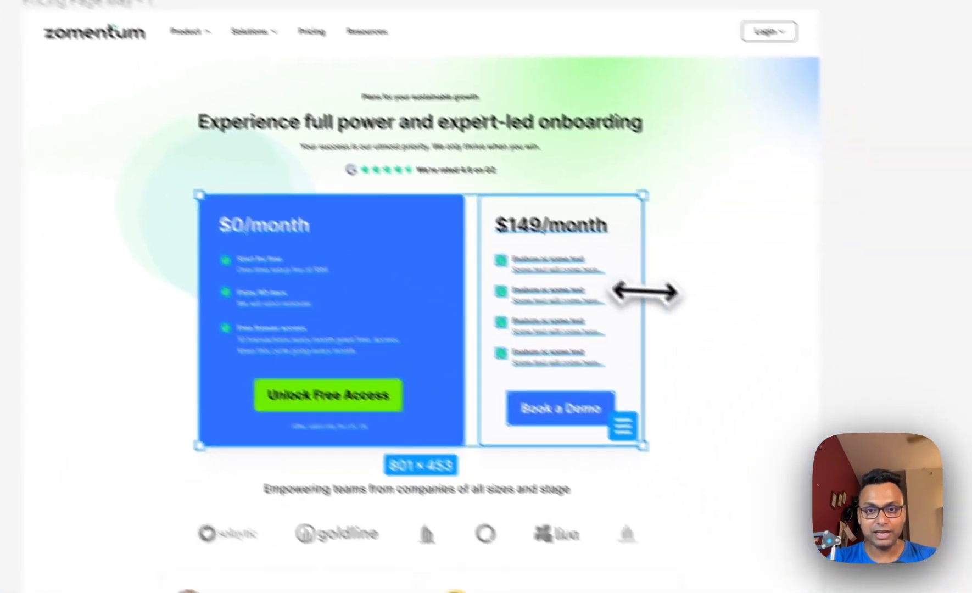
pyautogui.click(689, 298)
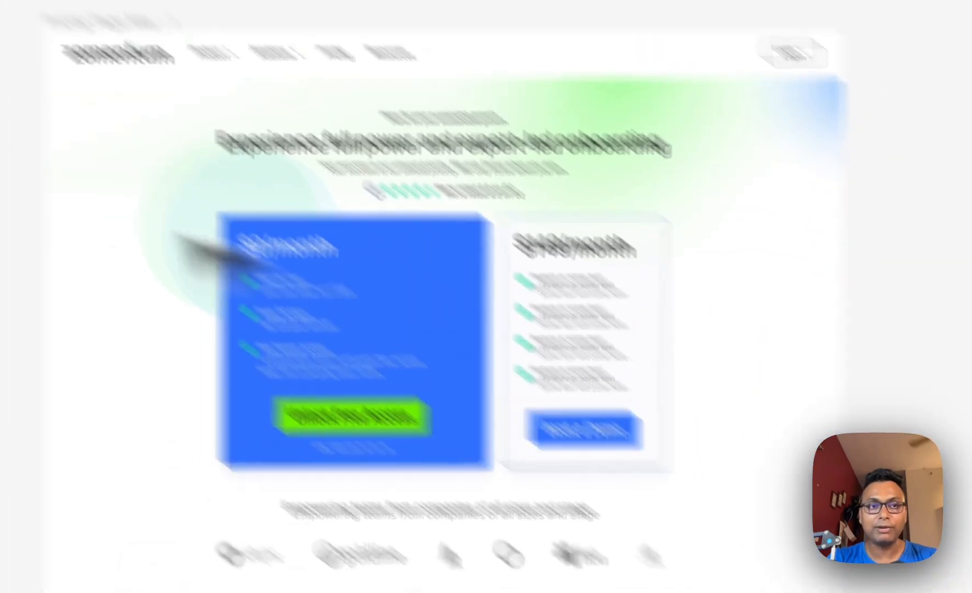
pyautogui.moveTo(55, 265)
pyautogui.click(61, 240)
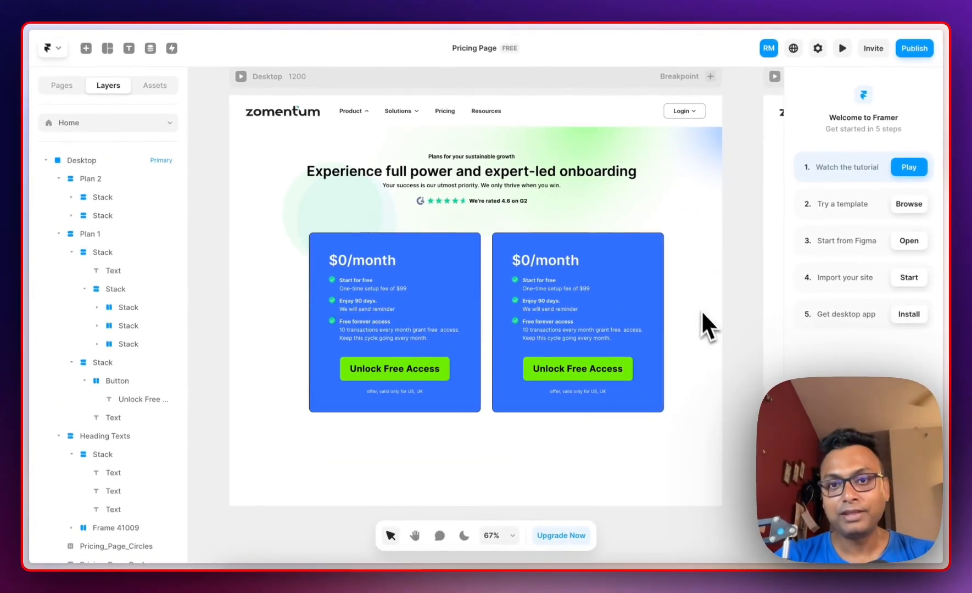
# Set the Plan 2 card's fill to #FFFFFF
pyautogui.scroll(3, 681, 308)
pyautogui.click(645, 289)
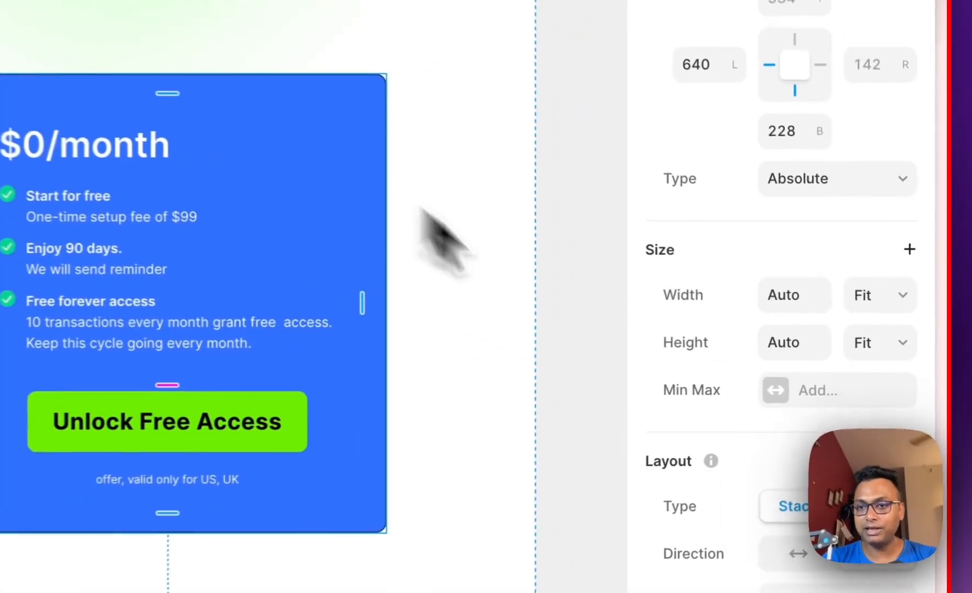
pyautogui.scroll(-5, 725, 458)
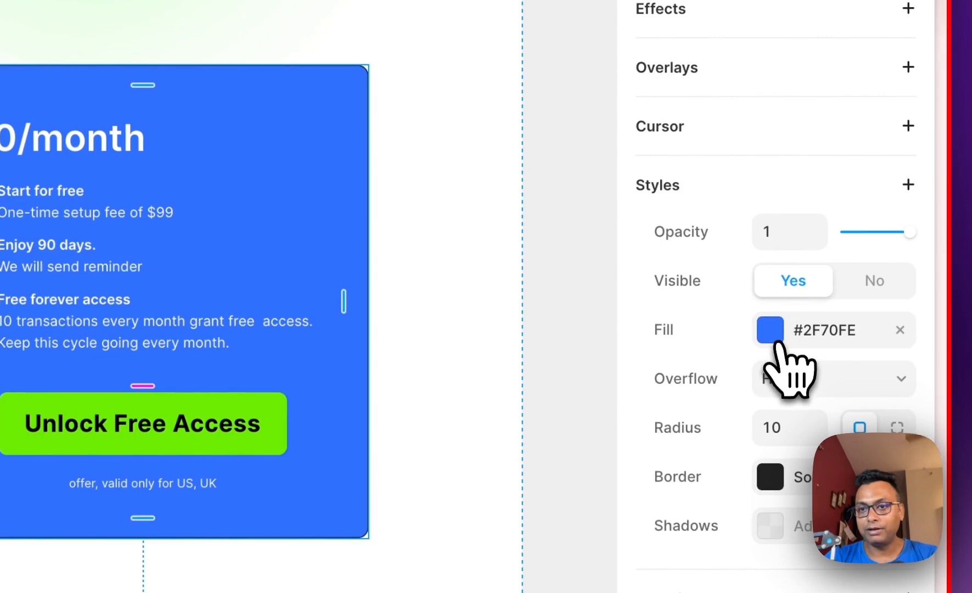
pyautogui.click(774, 335)
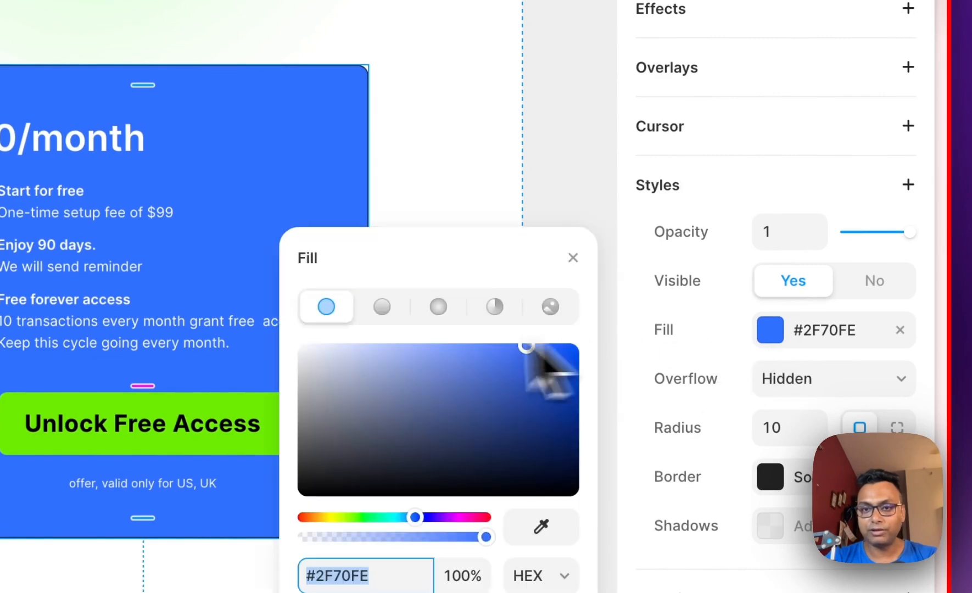
pyautogui.moveTo(348, 385); pyautogui.dragTo(298, 345)
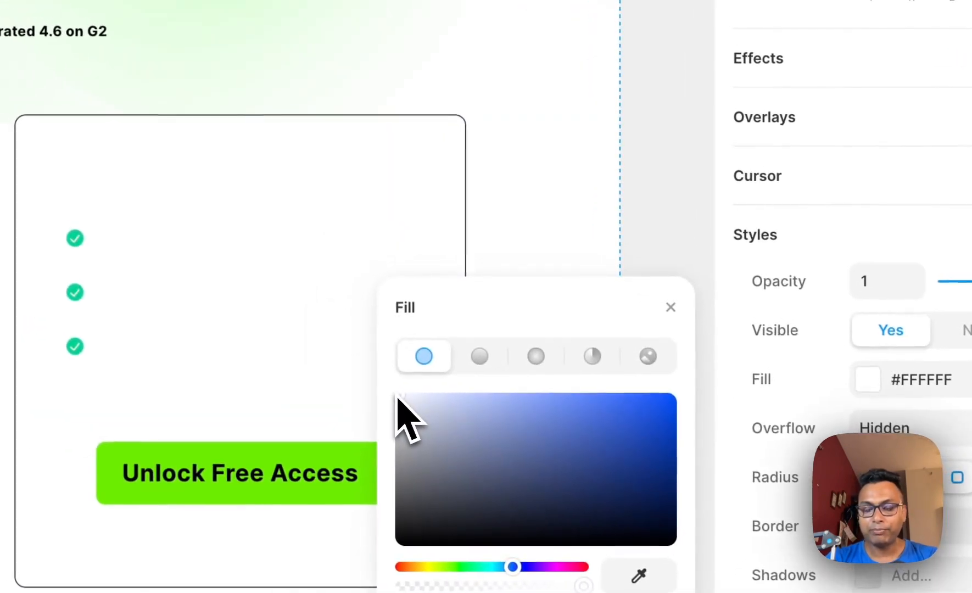
# Set the text color of the $0/month heading in the Plan 2 card to #2B2B2B
pyautogui.click(261, 192)
pyautogui.scroll(-8, 766, 406)
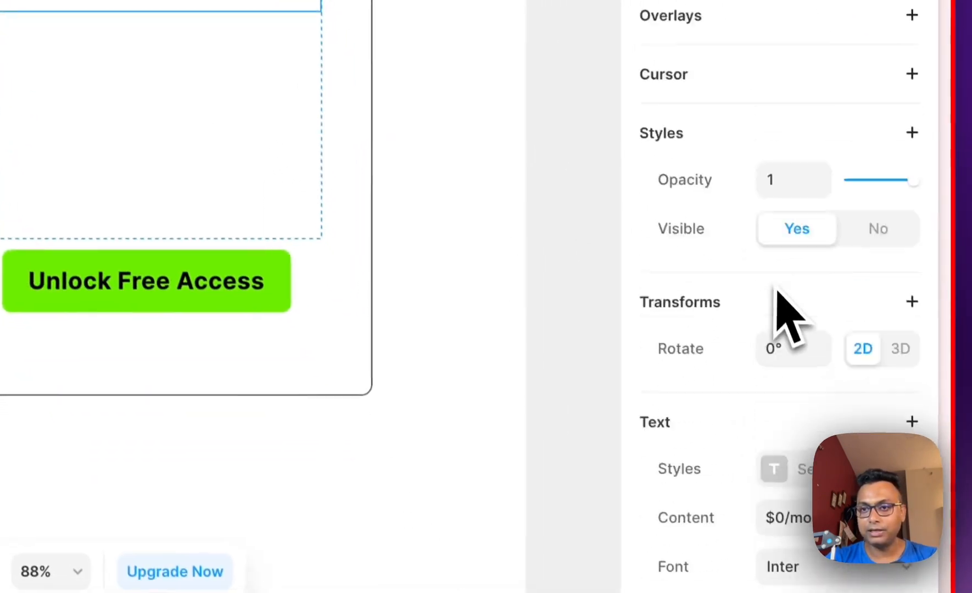
pyautogui.click(803, 471)
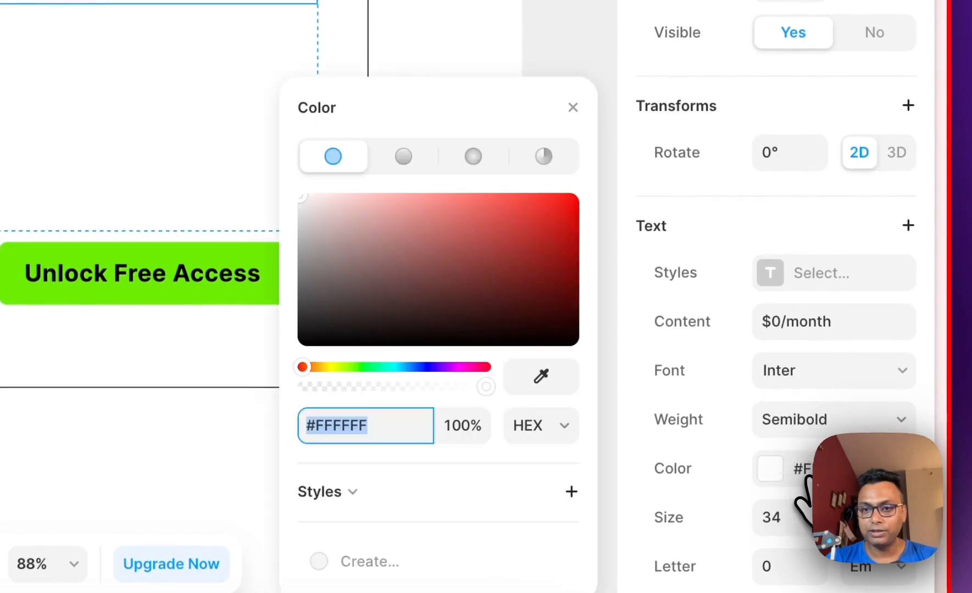
pyautogui.press('Escape')
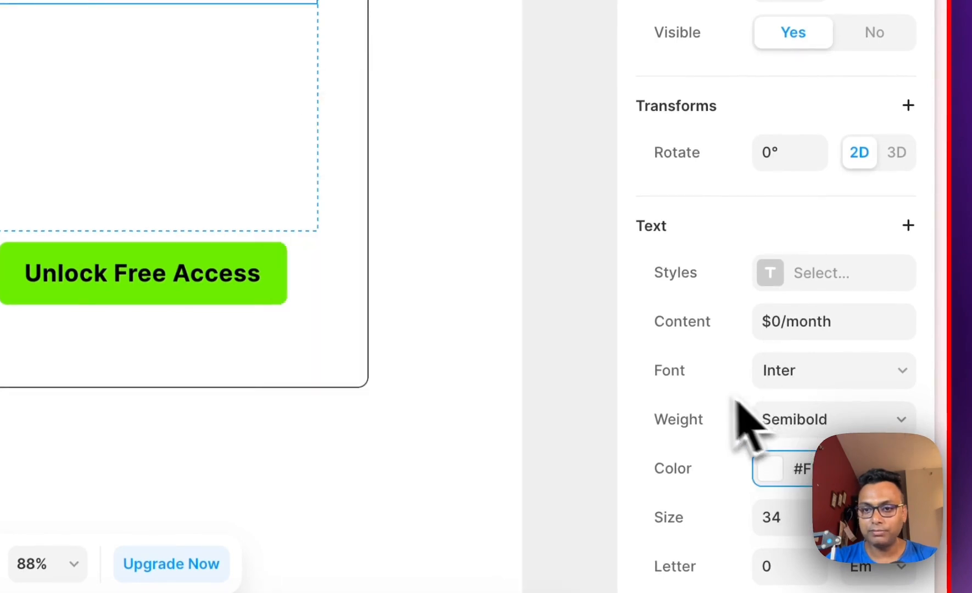
pyautogui.click(770, 469)
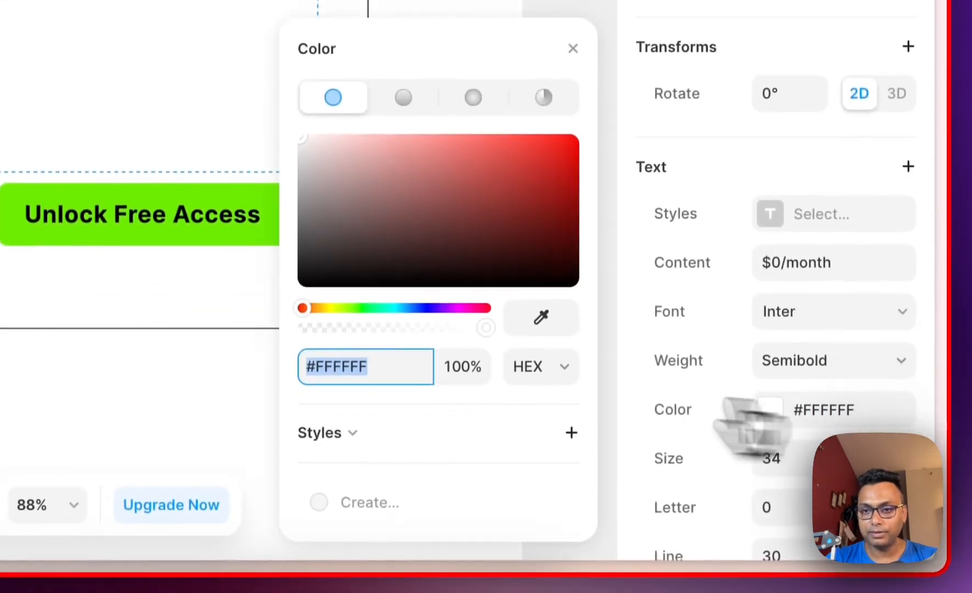
pyautogui.write('202020')
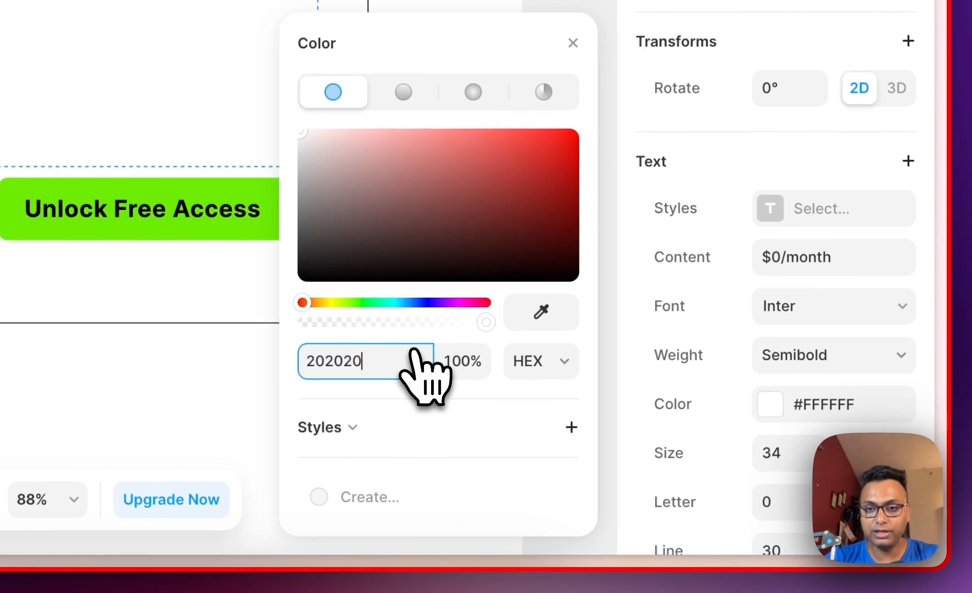
pyautogui.press('BackSpace')
pyautogui.press('BackSpace')
pyautogui.press('BackSpace')
pyautogui.press('BackSpace')
pyautogui.press('BackSpace')
pyautogui.write('b2')
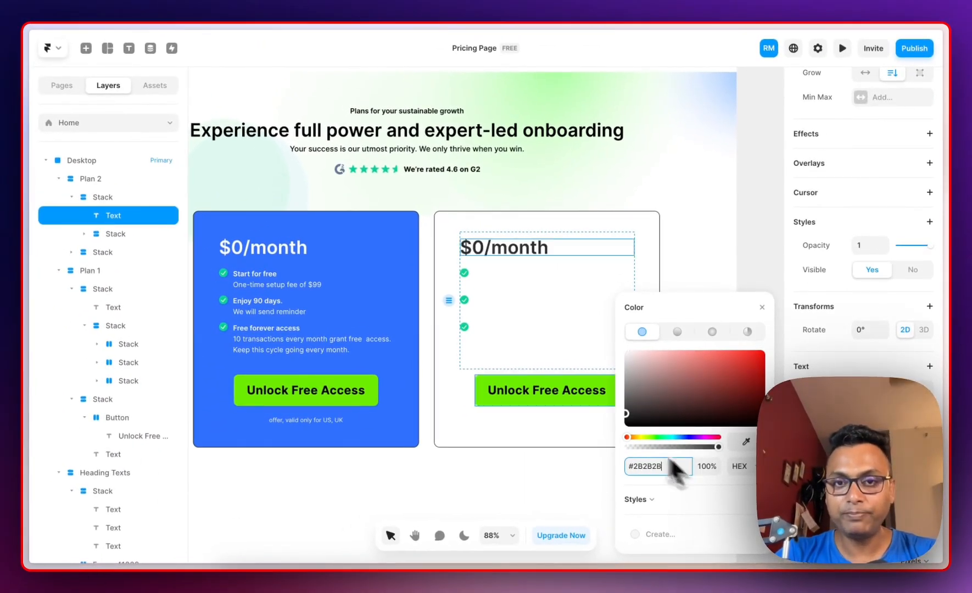
# Recolor all feature texts in the Plan 2 card to #2B2B2B and delete the offer note below its button
pyautogui.click(498, 283)
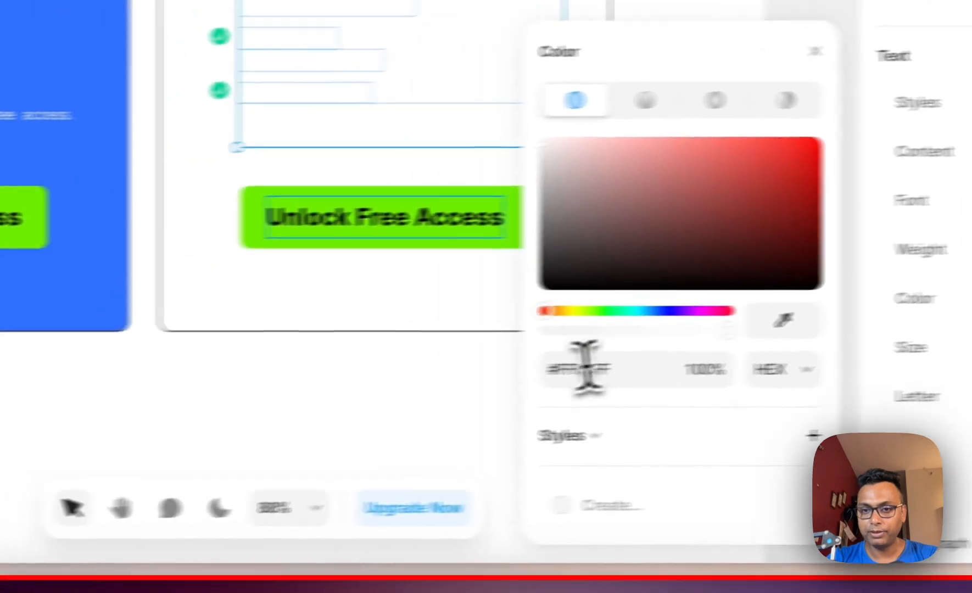
pyautogui.click(357, 388)
pyautogui.write('2nb')
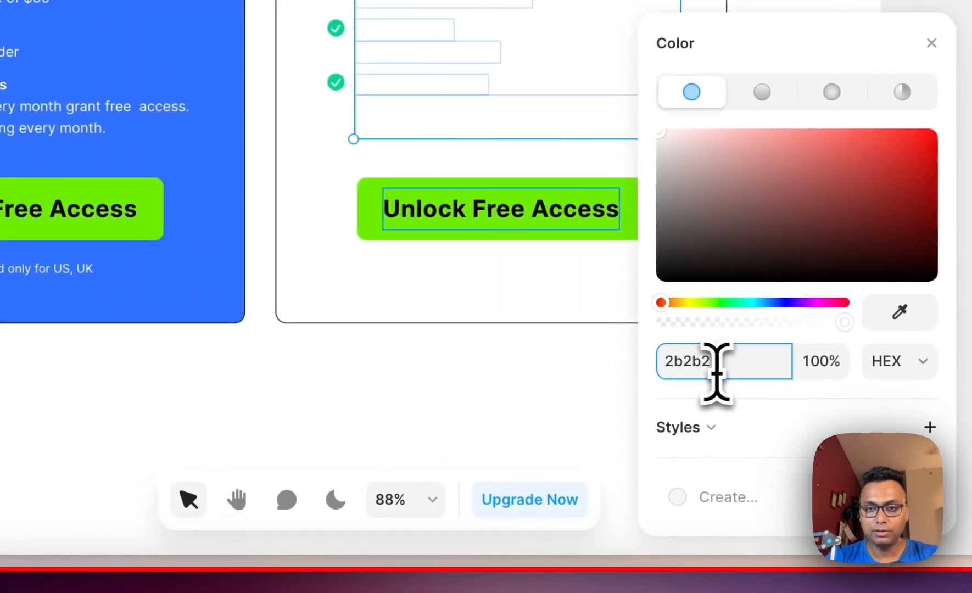
pyautogui.click(300, 362)
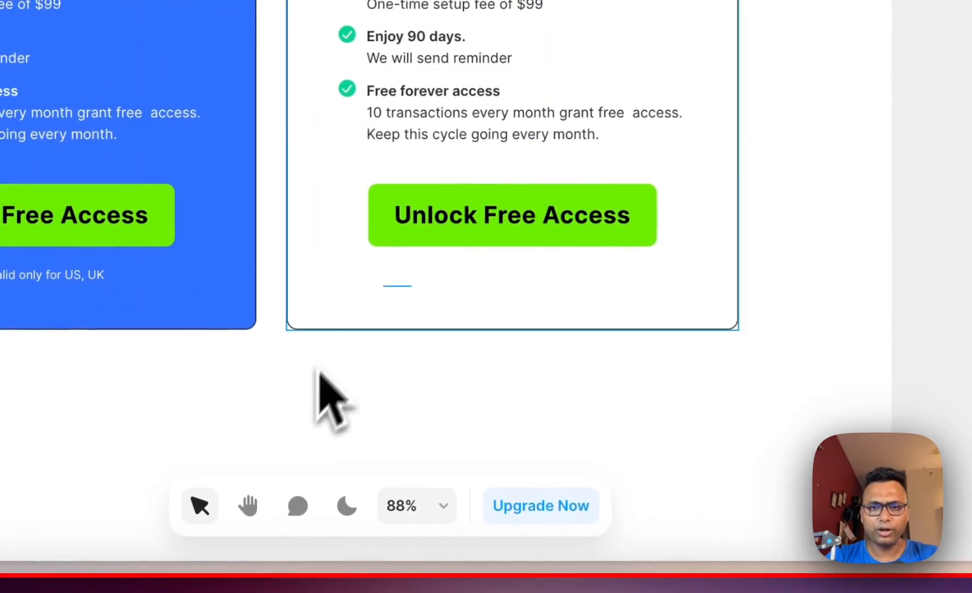
pyautogui.click(481, 273)
pyautogui.press('BackSpace')
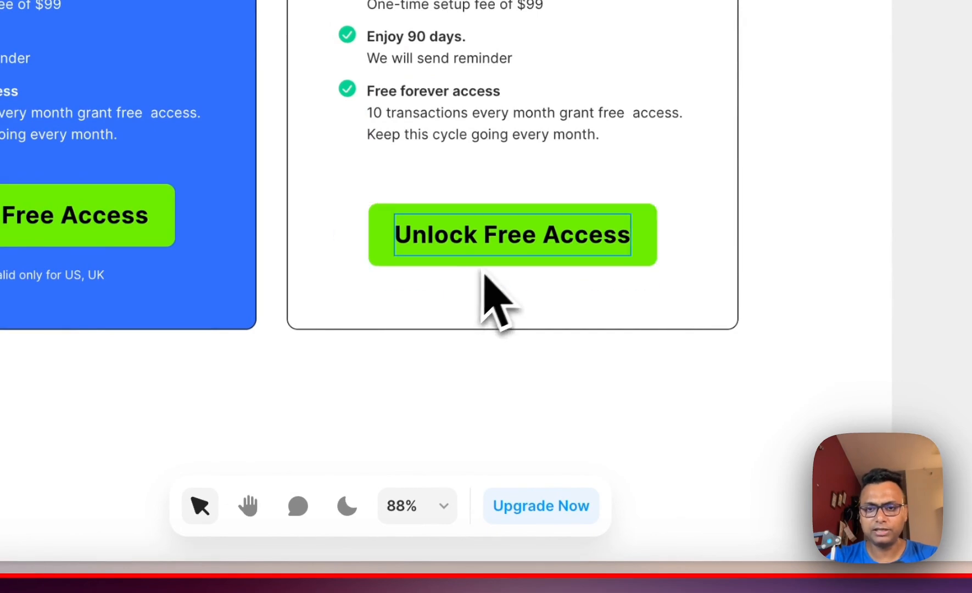
# Give the Plan 2 button a solid #000000 border and #FFFFFF fill, and relabel it Book a Demo
pyautogui.click(647, 233)
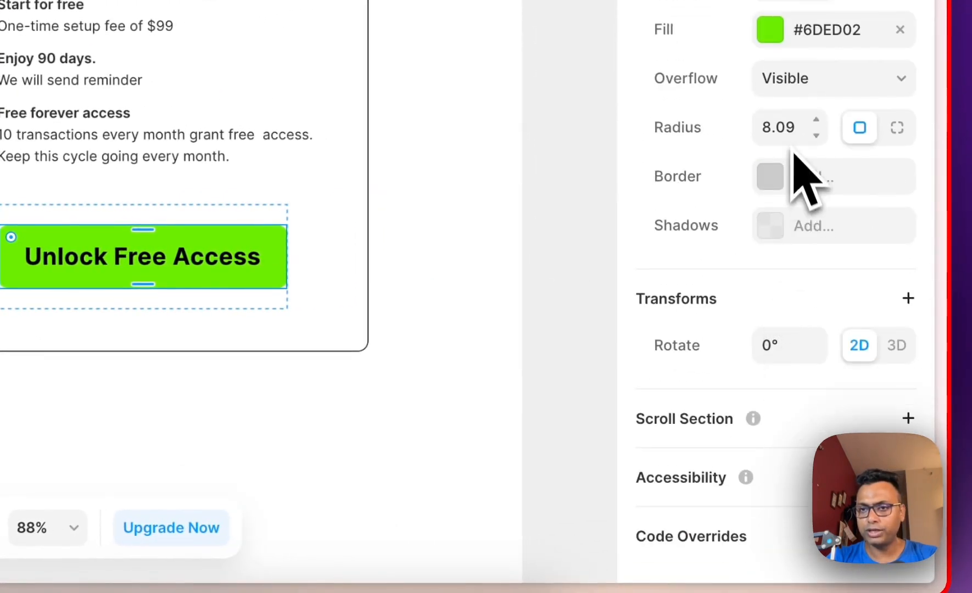
pyautogui.click(772, 179)
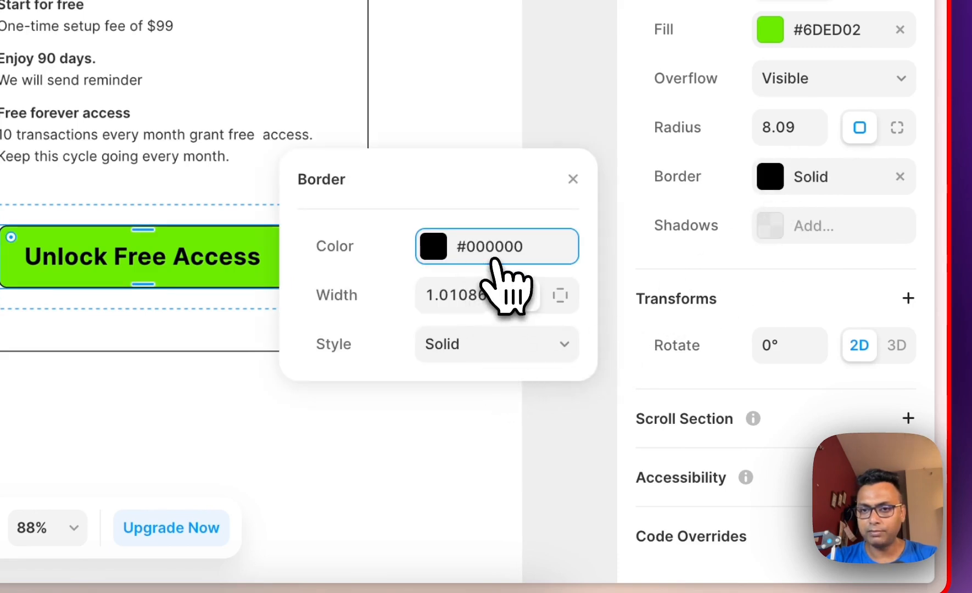
pyautogui.click(431, 251)
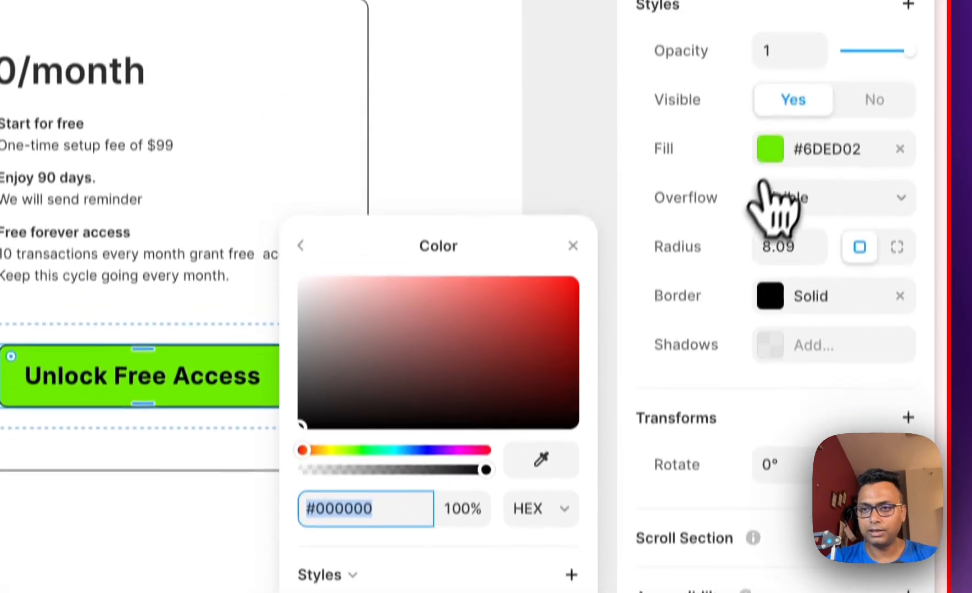
pyautogui.click(771, 43)
pyautogui.moveTo(434, 225); pyautogui.dragTo(285, 140)
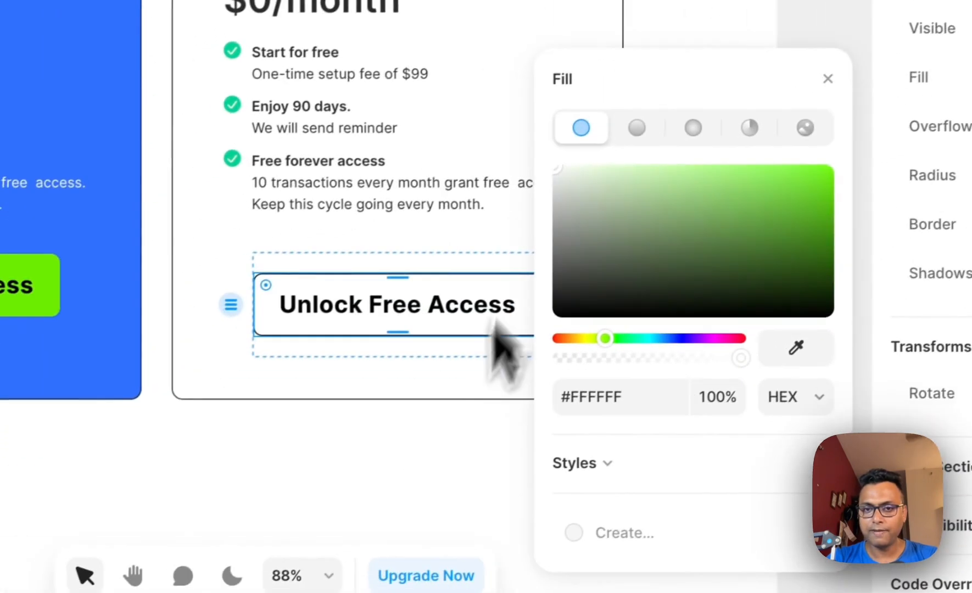
pyautogui.doubleClick(324, 345)
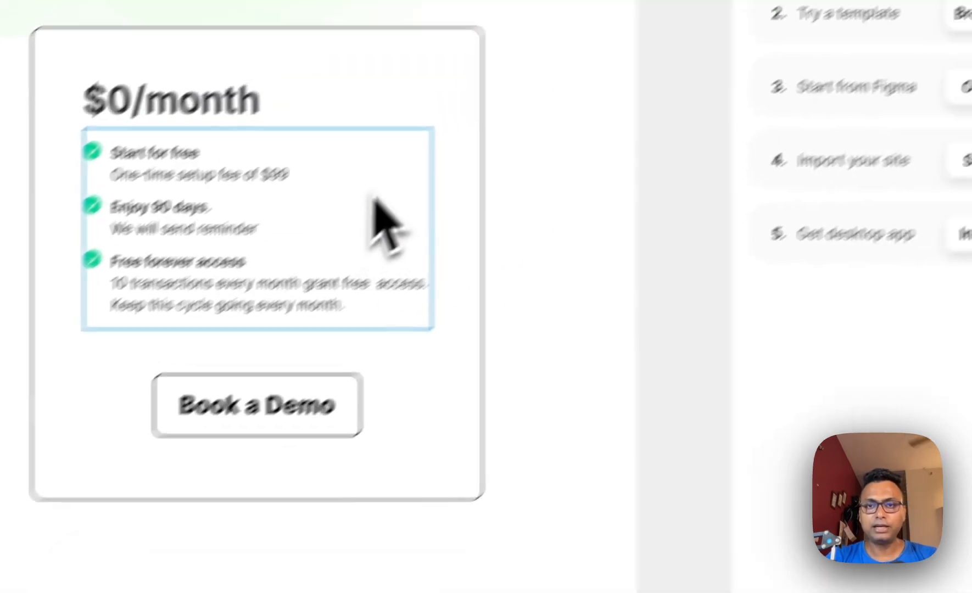
pyautogui.click(546, 3)
# Reduce the left and right padding of the Plan 2 card so it becomes narrower
pyautogui.click(319, 119)
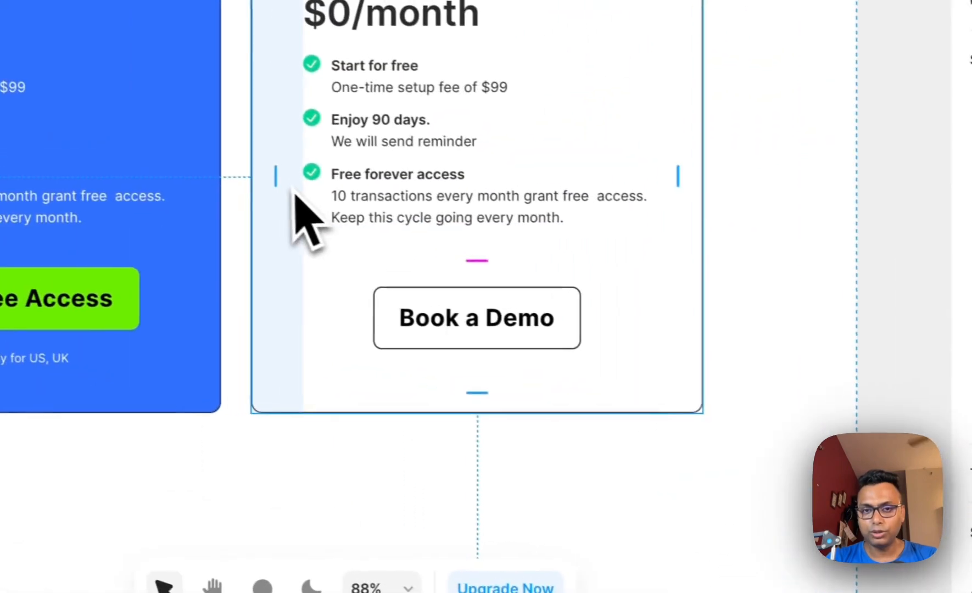
pyautogui.moveTo(136, 157); pyautogui.dragTo(115, 155)
pyautogui.moveTo(268, 184); pyautogui.dragTo(278, 185)
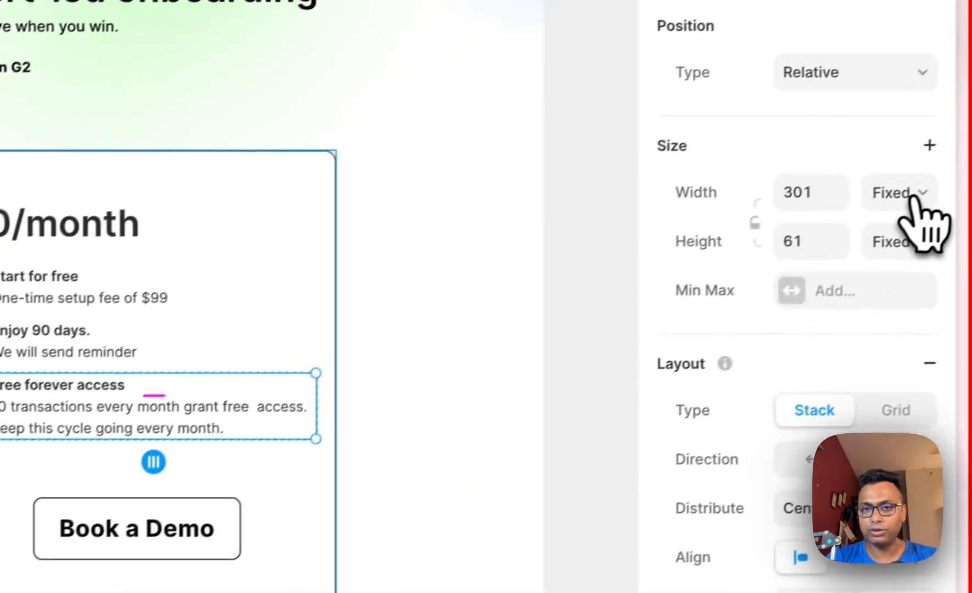
# Try fit-content width on the Free forever access text stack and its description text in Plan 2
pyautogui.click(914, 203)
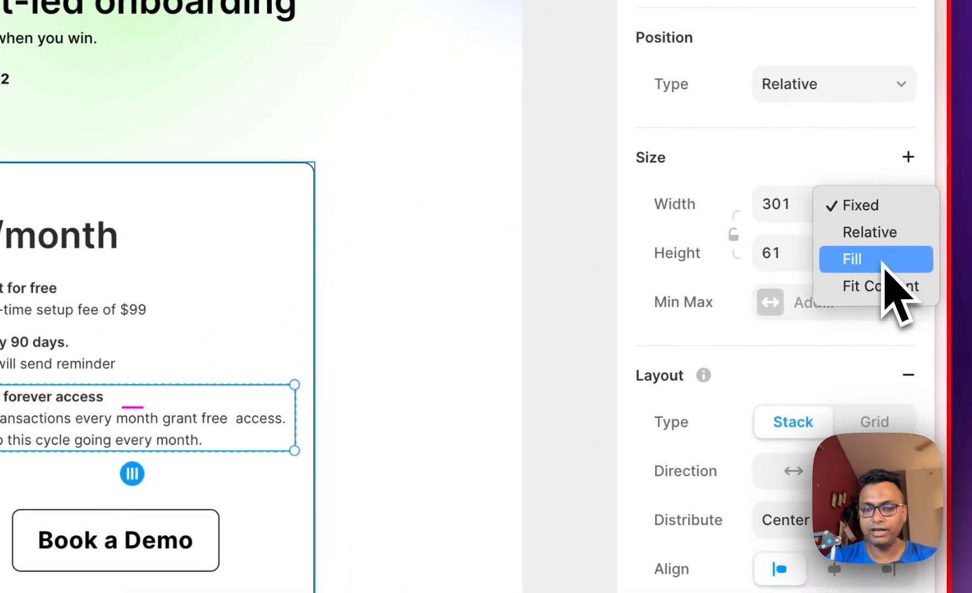
pyautogui.press('Escape')
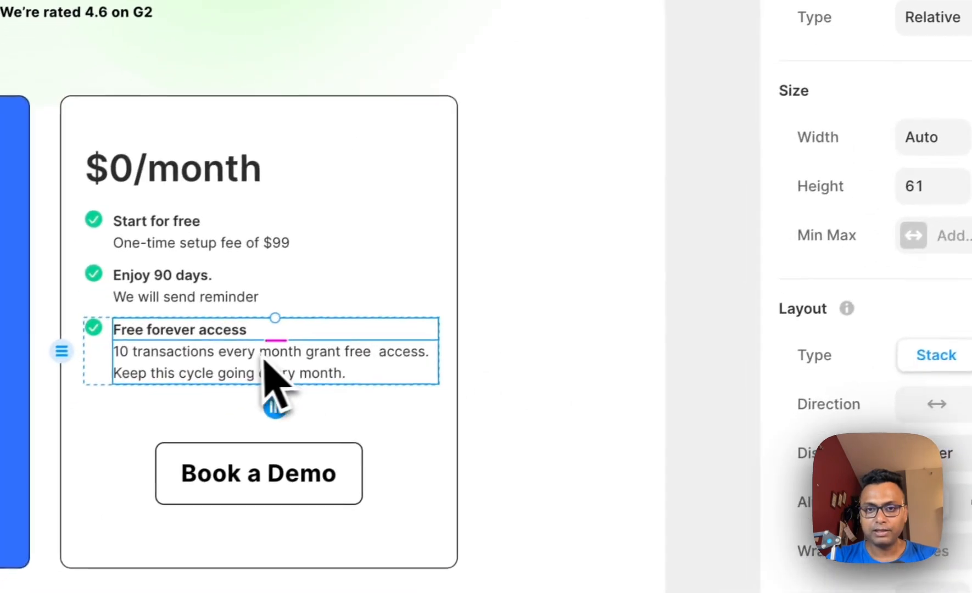
pyautogui.click(121, 423)
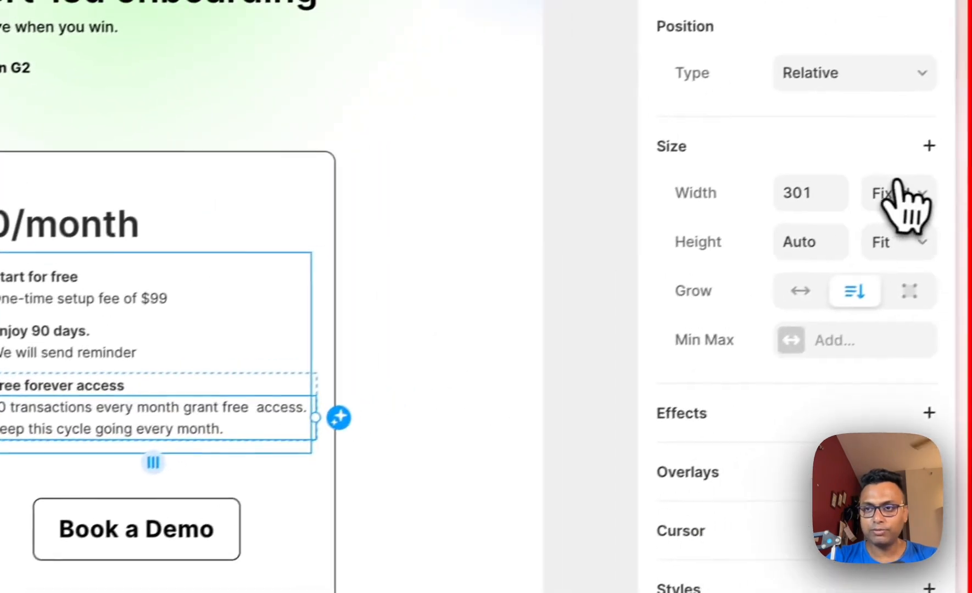
pyautogui.click(897, 194)
pyautogui.click(901, 276)
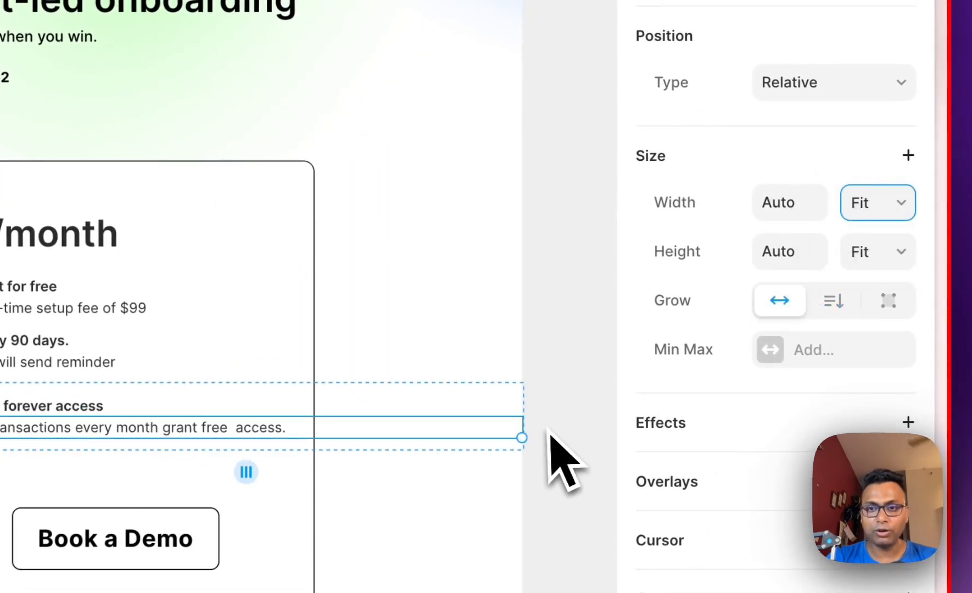
# Set the width of Plan 2's Free forever access text stack and of the feature row containing it to Fill
pyautogui.click(234, 399)
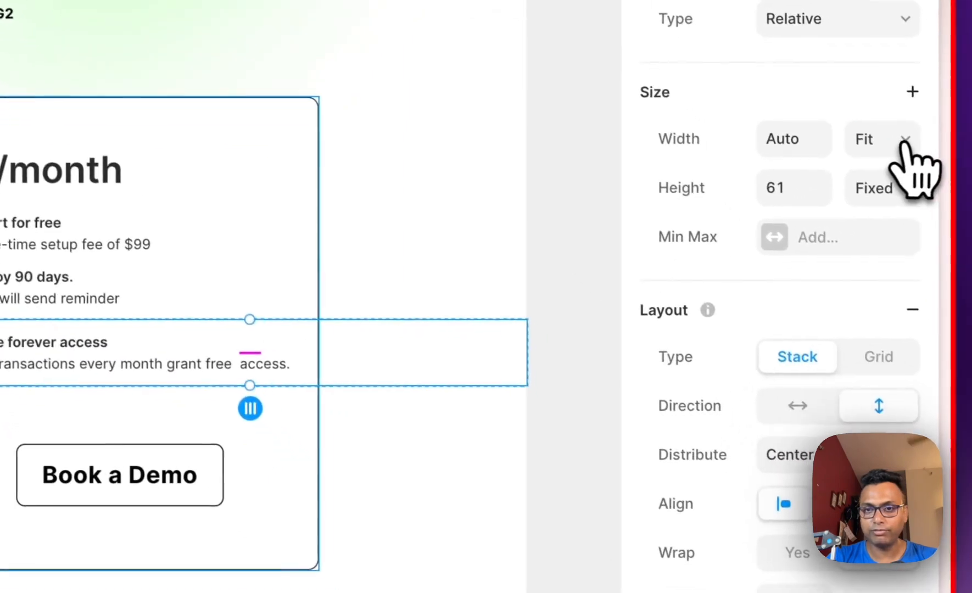
pyautogui.click(894, 207)
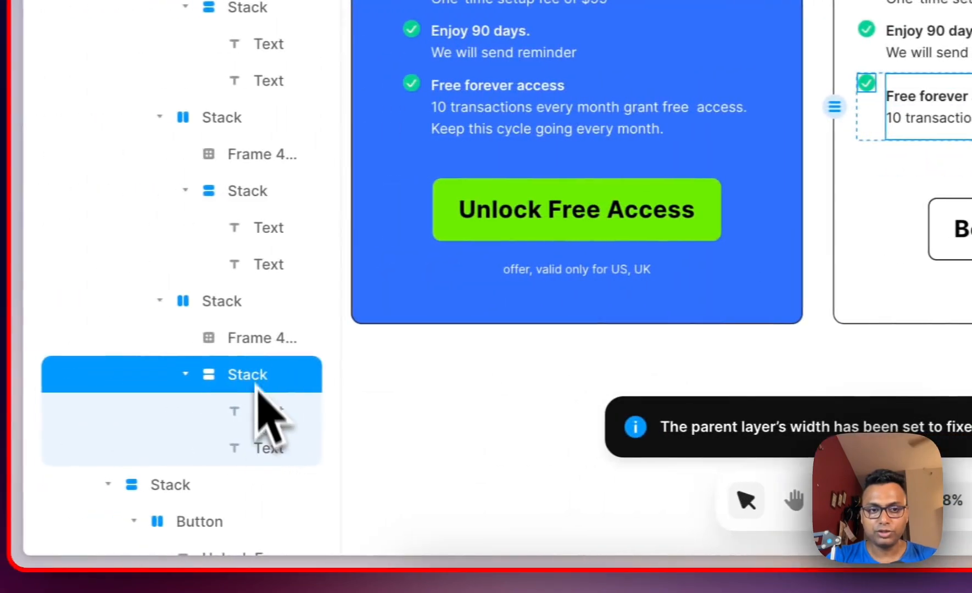
pyautogui.click(244, 304)
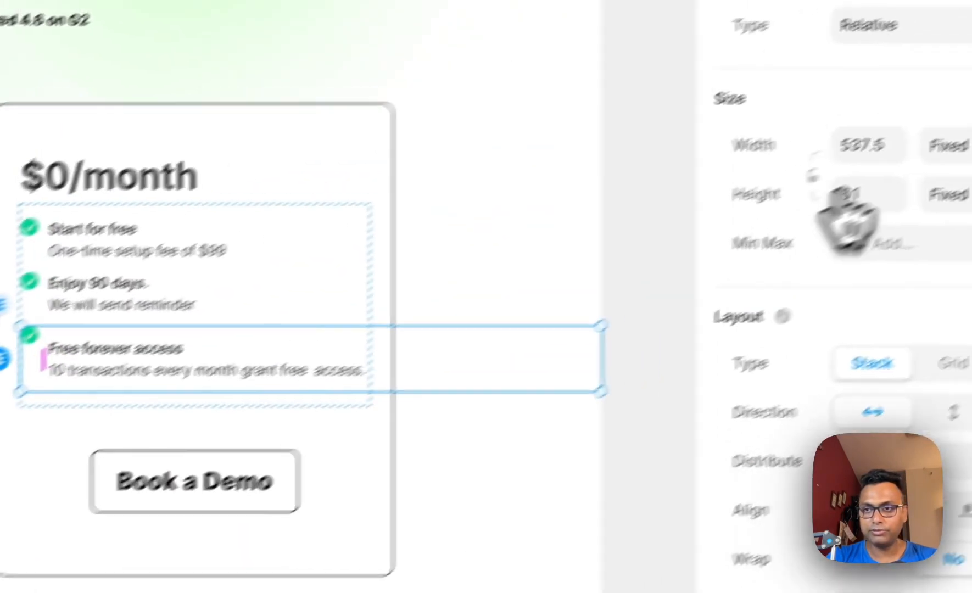
pyautogui.click(884, 217)
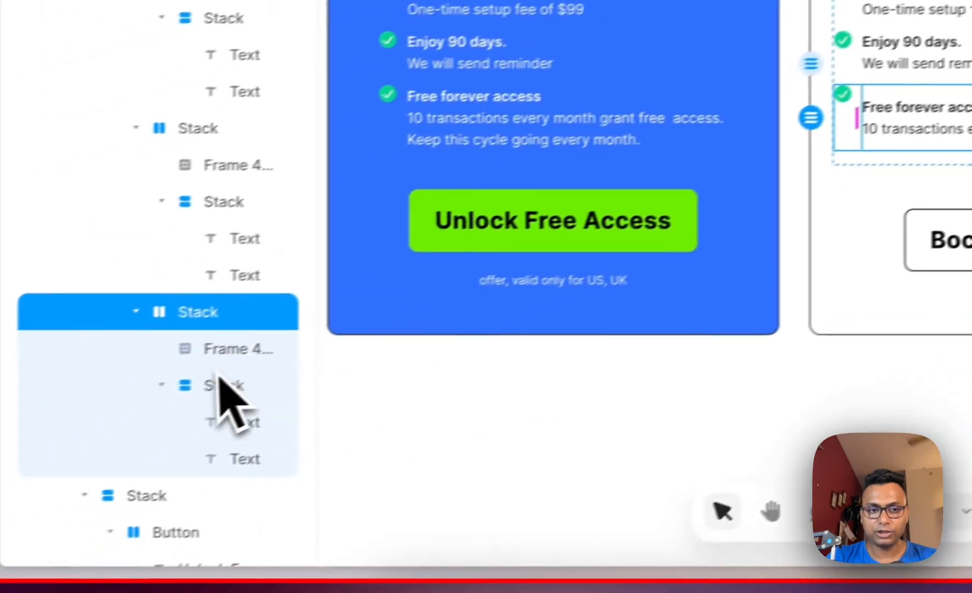
# Set the width of the Free forever access title and its description text in Plan 2 to Fill
pyautogui.click(259, 343)
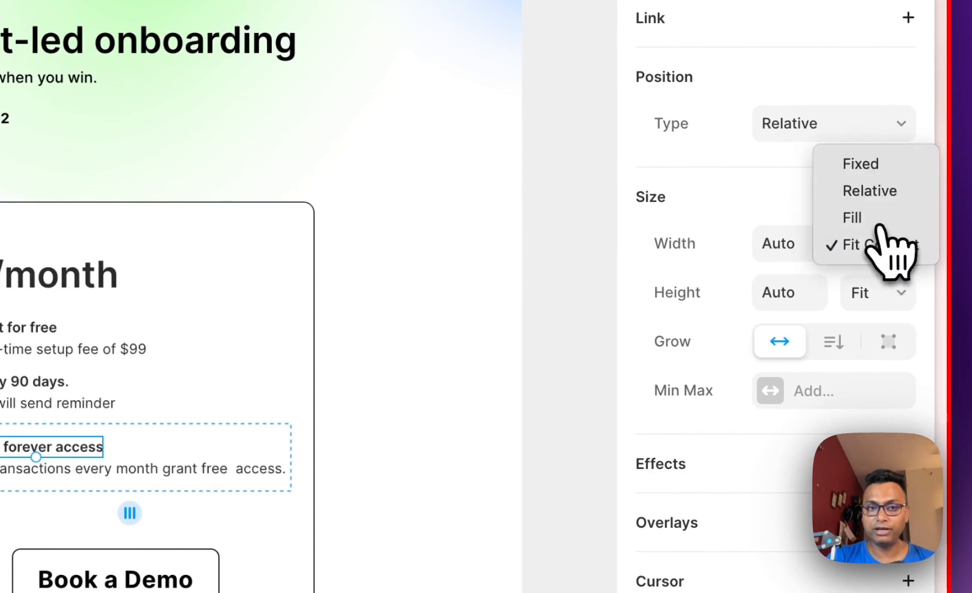
pyautogui.click(879, 224)
pyautogui.click(258, 458)
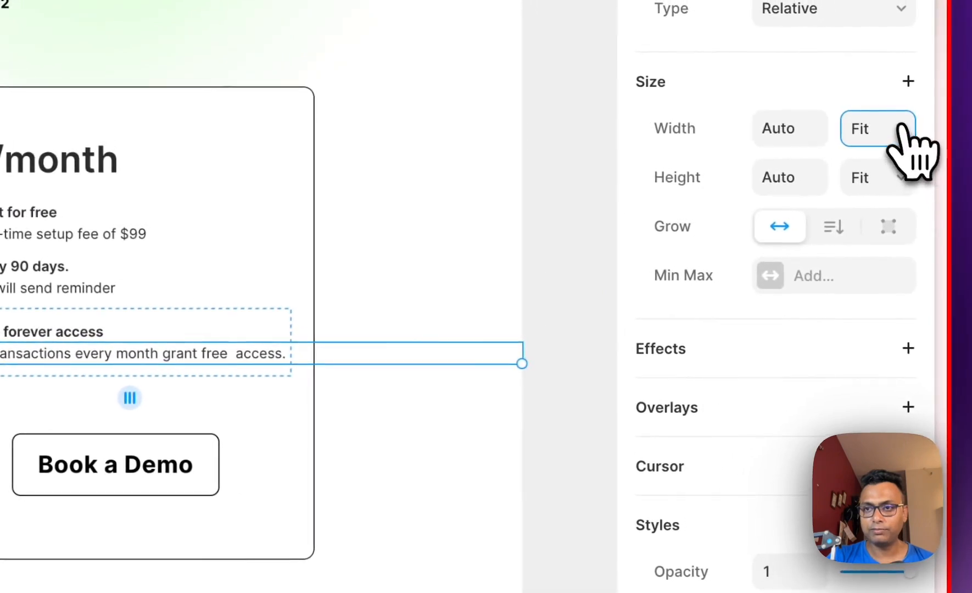
pyautogui.click(888, 110)
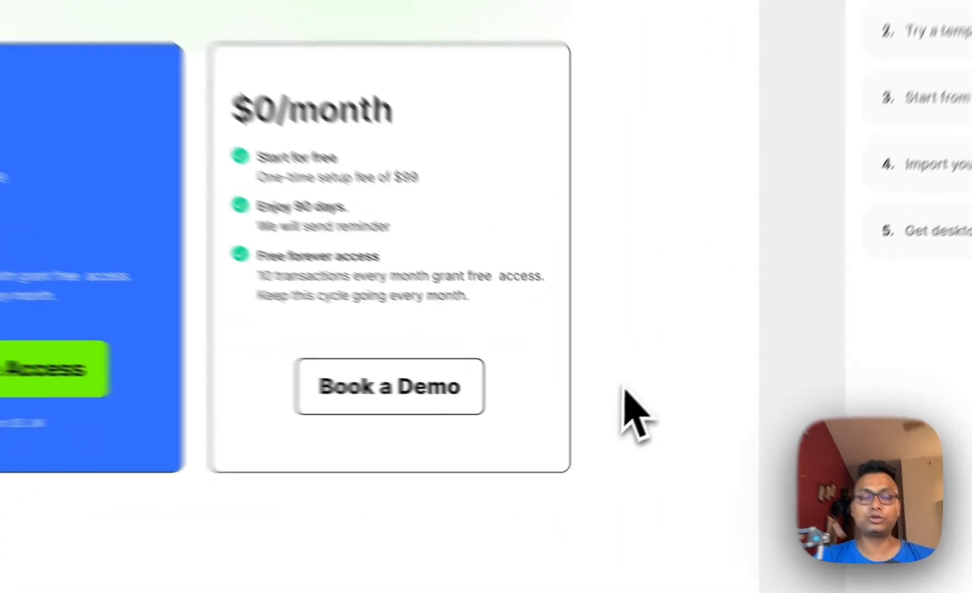
# Examine how the two pricing cards are laid out in the Tablet and Phone breakpoints
pyautogui.scroll(-2, 624, 389)
pyautogui.scroll(-3, 624, 389)
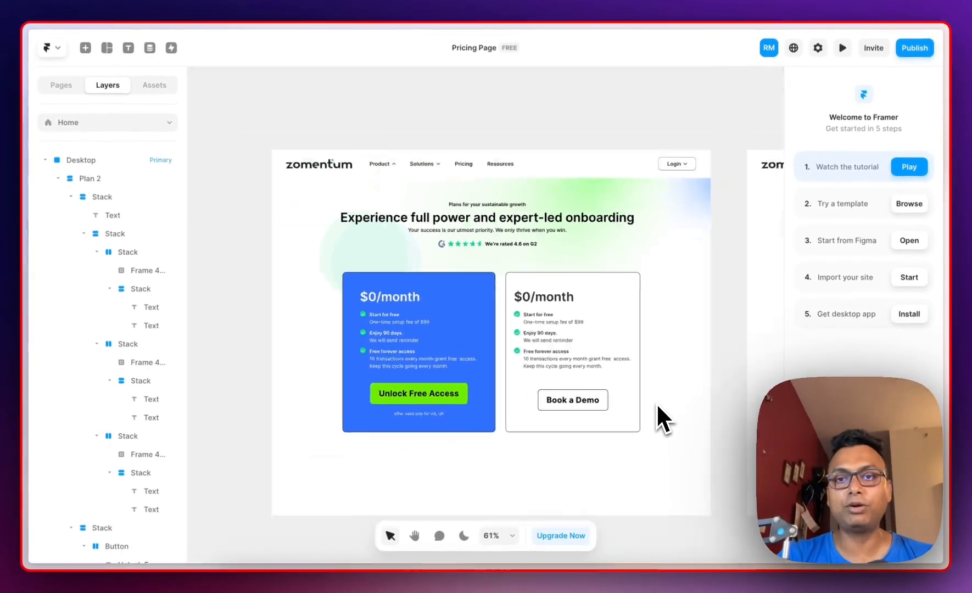
pyautogui.hscroll(3, 624, 389)
pyautogui.hscroll(3, 656, 403)
pyautogui.scroll(-2, 657, 402)
pyautogui.hscroll(2, 654, 405)
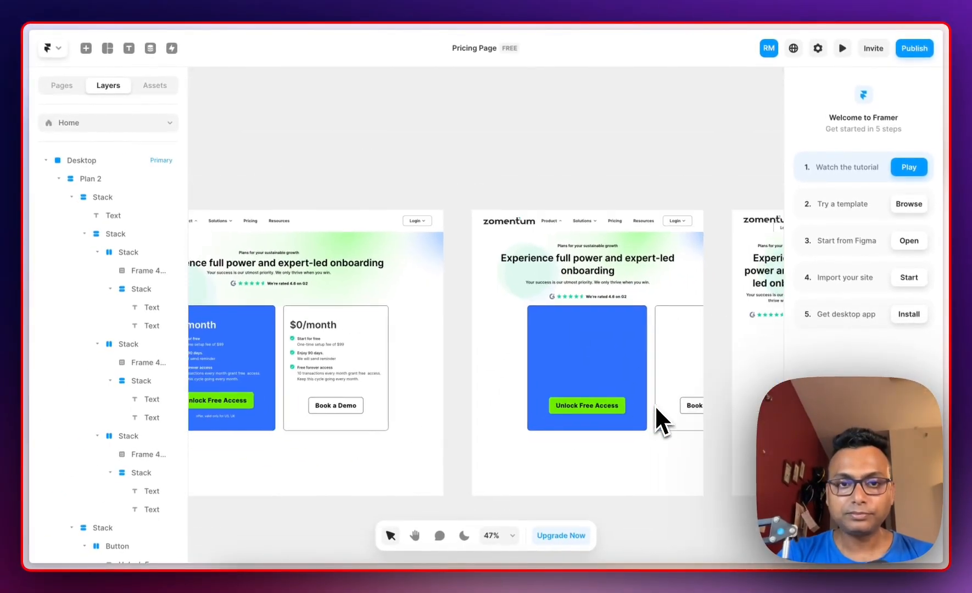
pyautogui.scroll(-2, 651, 406)
pyautogui.hscroll(2, 593, 418)
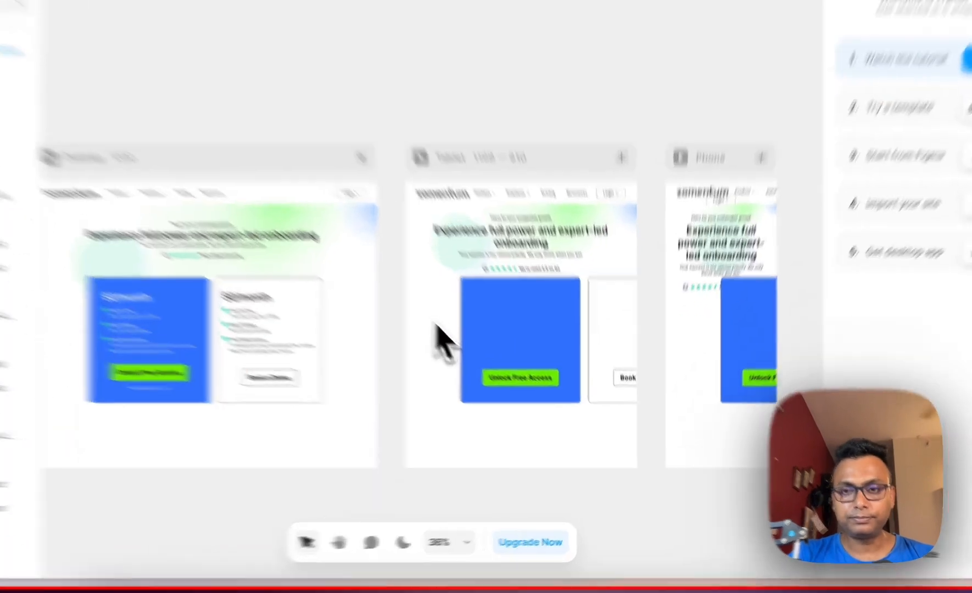
# Delete the pricing cards from the Tablet and Phone breakpoints
pyautogui.moveTo(488, 364); pyautogui.dragTo(619, 426)
pyautogui.moveTo(580, 341); pyautogui.dragTo(596, 360)
pyautogui.press('Delete')
pyautogui.hscroll(5, 613, 378)
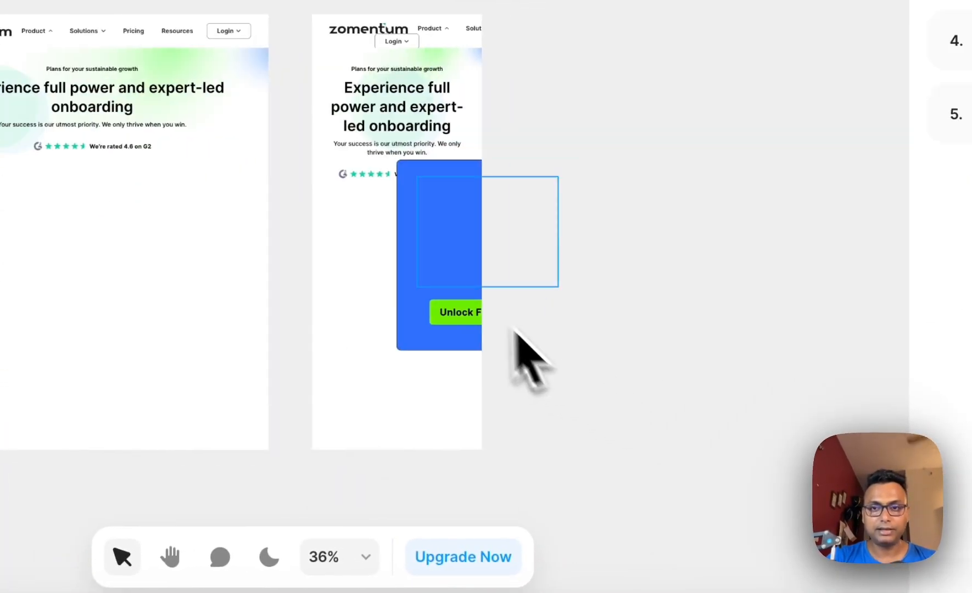
pyautogui.moveTo(354, 232); pyautogui.dragTo(718, 379)
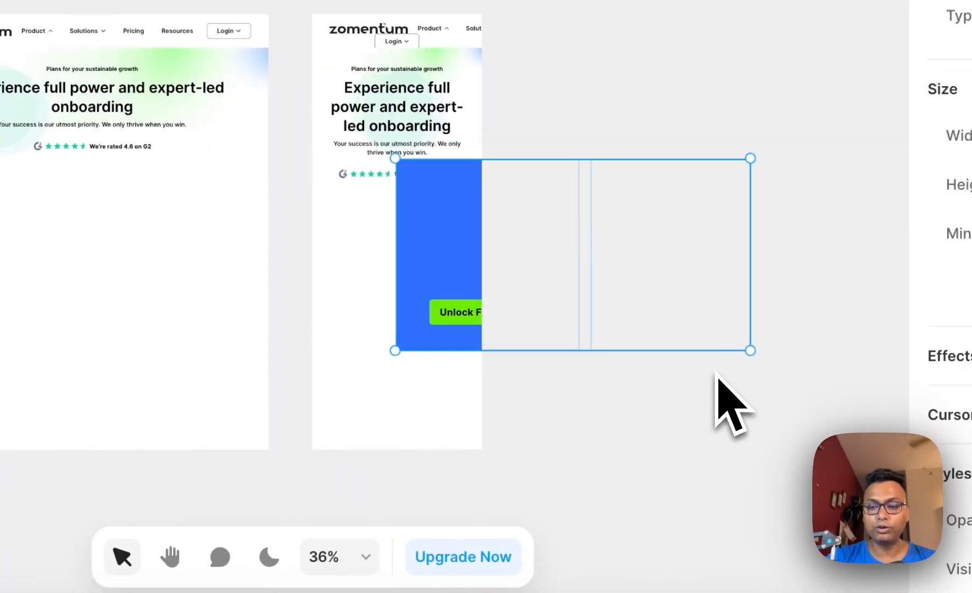
pyautogui.press('Delete')
# Wrap the two pricing cards in the Desktop breakpoint in a single stack
pyautogui.hscroll(-5, 717, 373)
pyautogui.scroll(1, 717, 374)
pyautogui.hscroll(-4, 717, 372)
pyautogui.scroll(3, 220, 324)
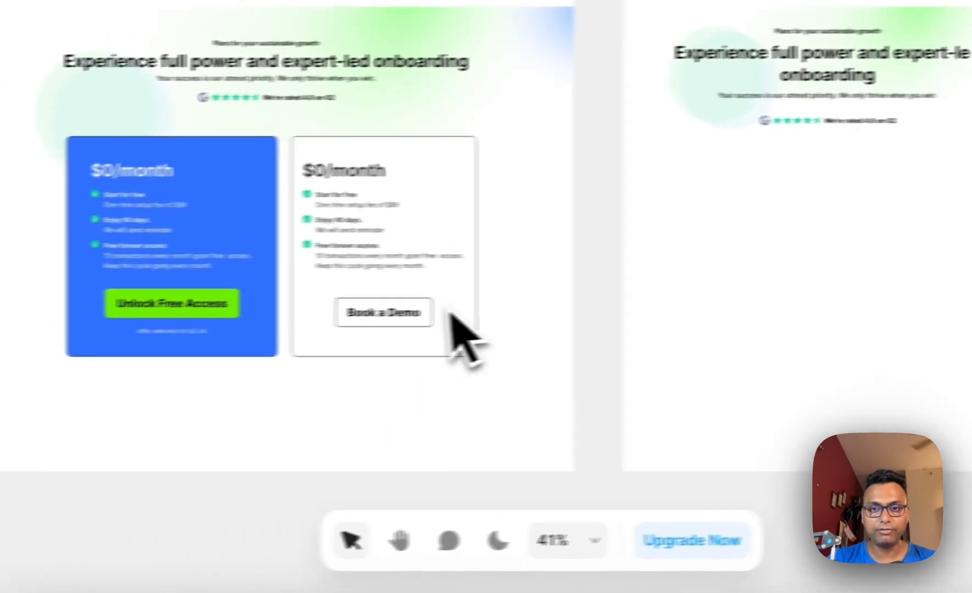
pyautogui.hscroll(-1, 214, 327)
pyautogui.scroll(-1, 215, 328)
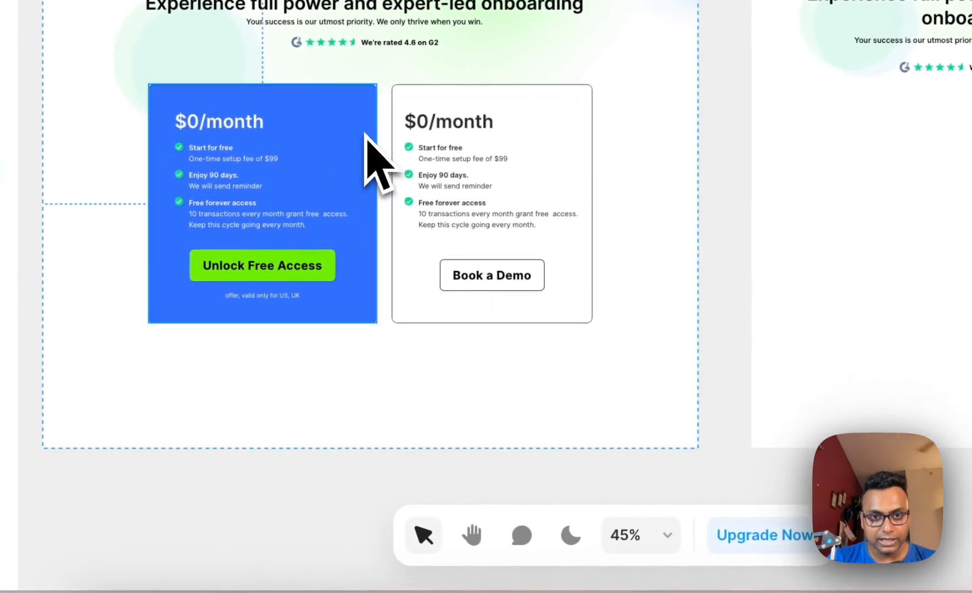
pyautogui.rightClick(563, 113)
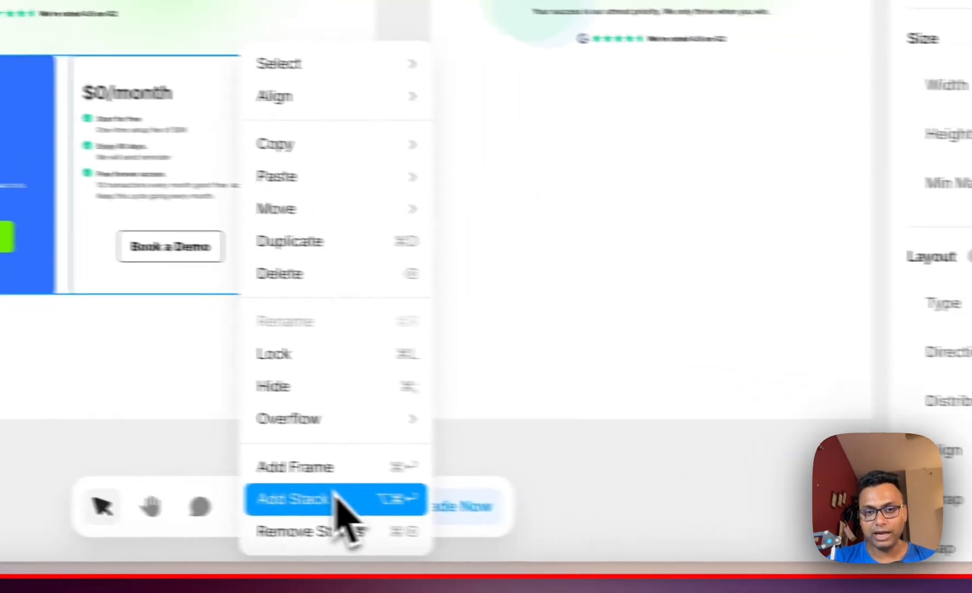
pyautogui.click(654, 526)
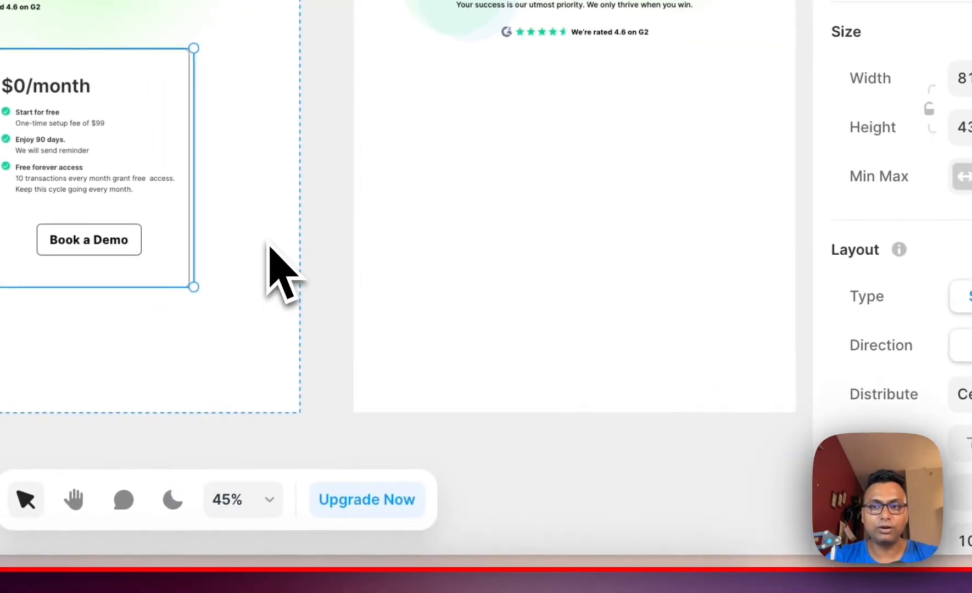
# Set both the width and height of the new pricing cards stack to Fit Content
pyautogui.scroll(-3, 964, 468)
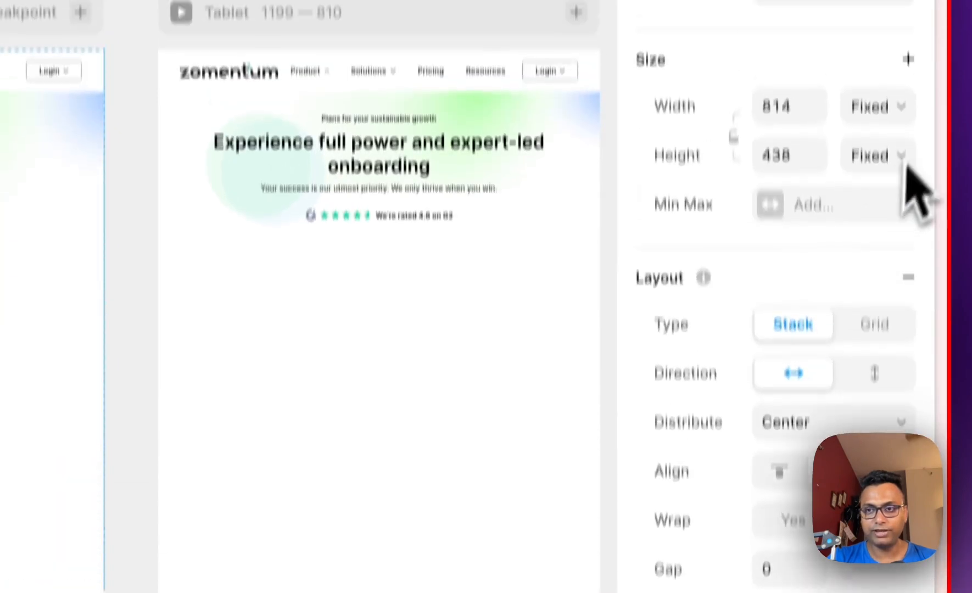
pyautogui.click(878, 174)
pyautogui.click(904, 260)
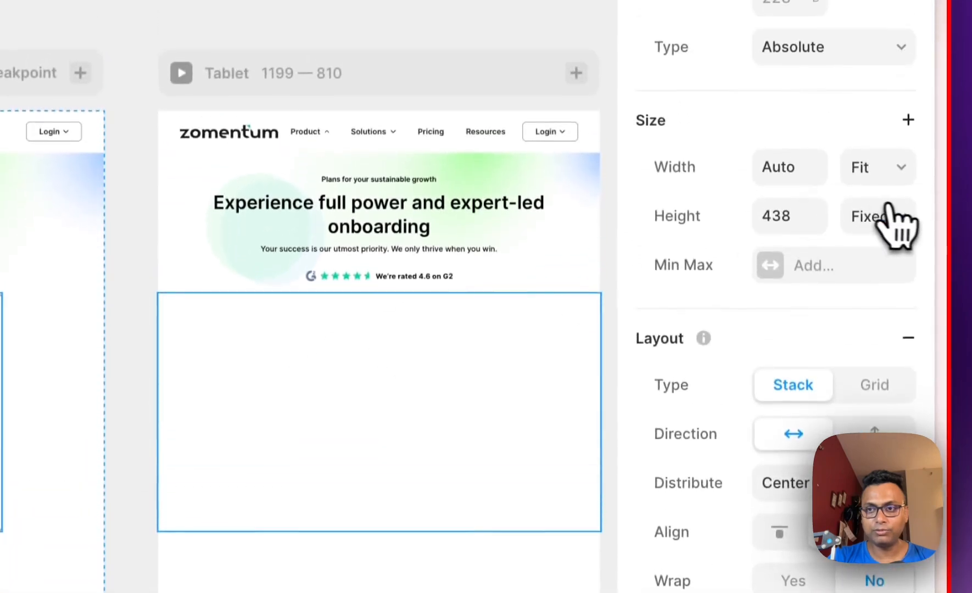
pyautogui.click(890, 224)
pyautogui.click(883, 314)
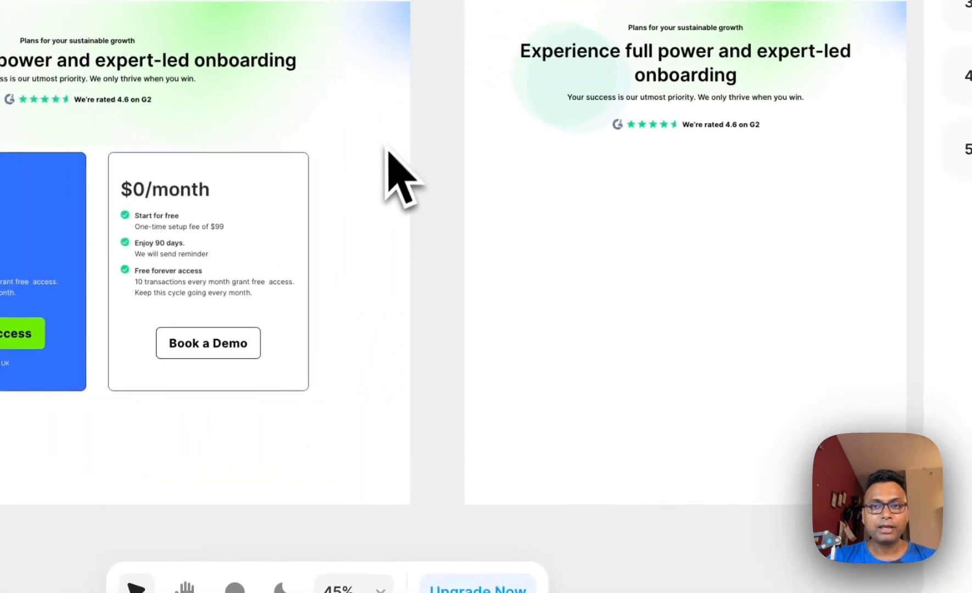
# Delete the existing Tablet and Phone breakpoints
pyautogui.scroll(-3, 392, 165)
pyautogui.scroll(-3, 395, 166)
pyautogui.hscroll(4, 487, 146)
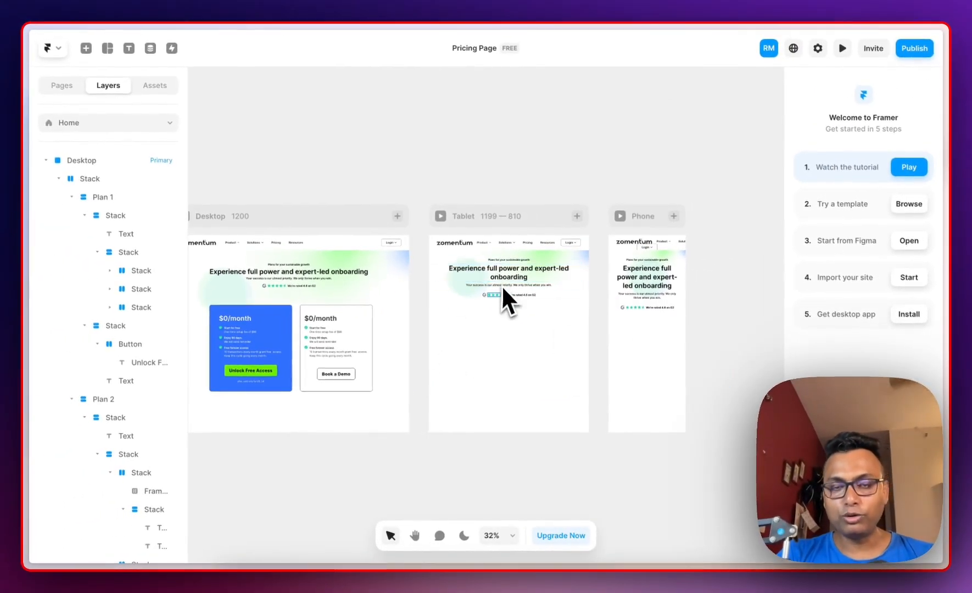
pyautogui.scroll(-1, 509, 311)
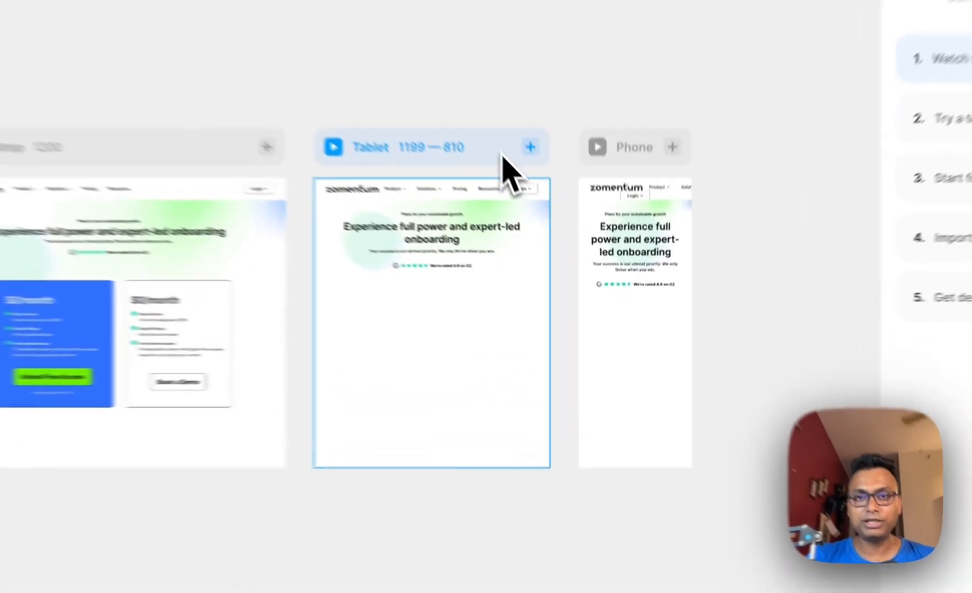
pyautogui.rightClick(551, 226)
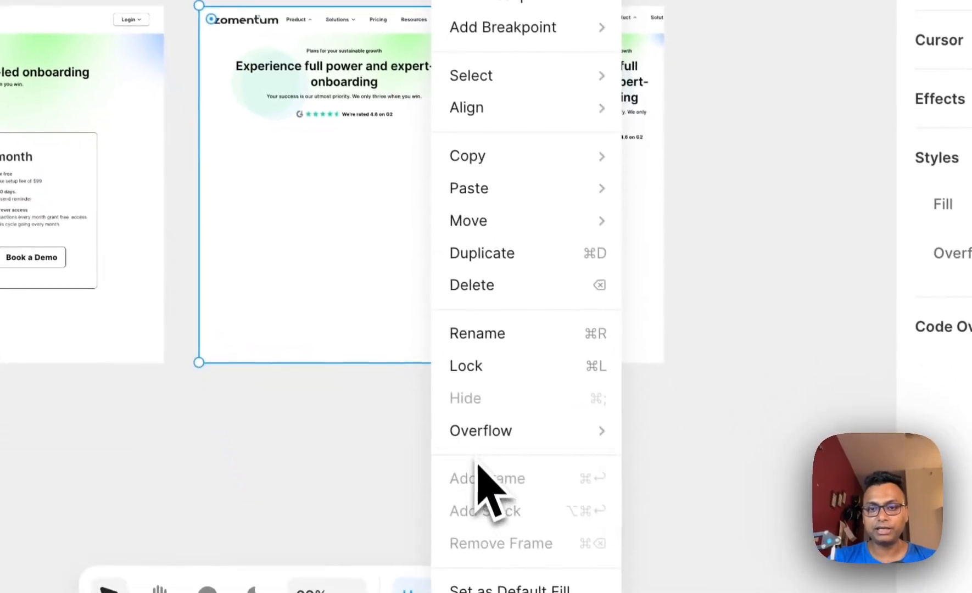
pyautogui.click(517, 280)
pyautogui.click(391, 269)
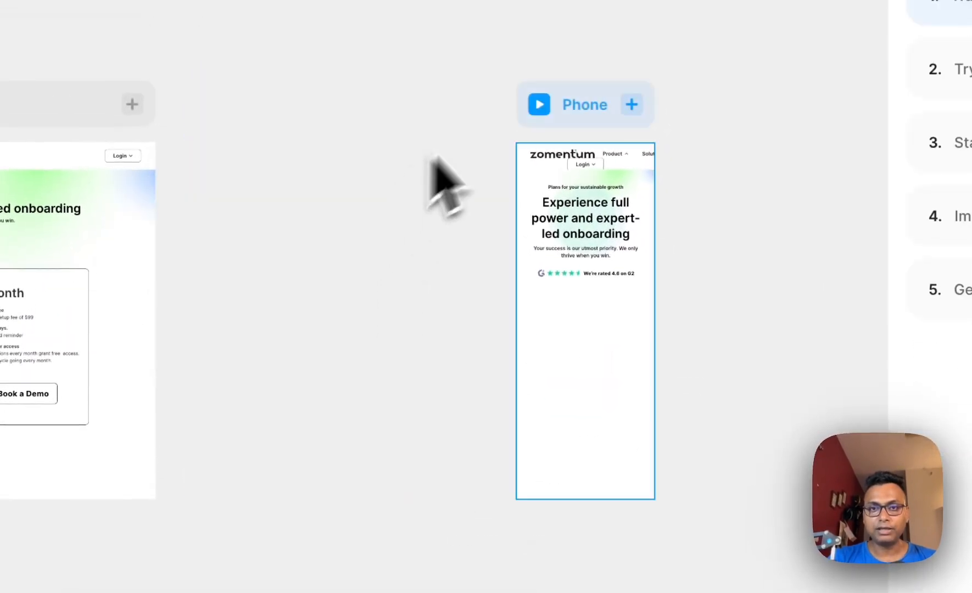
pyautogui.rightClick(569, 117)
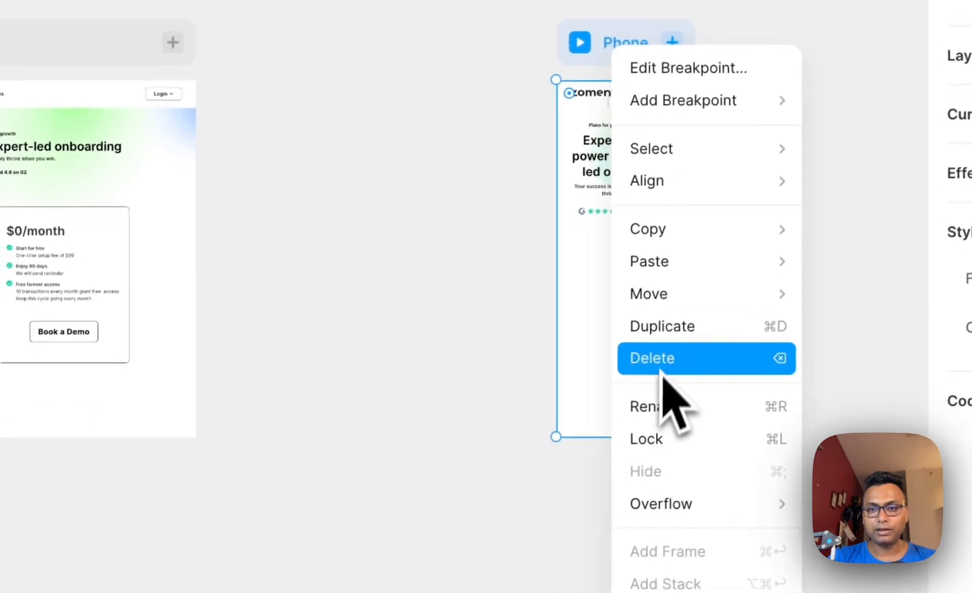
pyautogui.click(668, 352)
# Add a new Tablet breakpoint beside Desktop and set its pricing cards stack to vertical direction
pyautogui.click(384, 228)
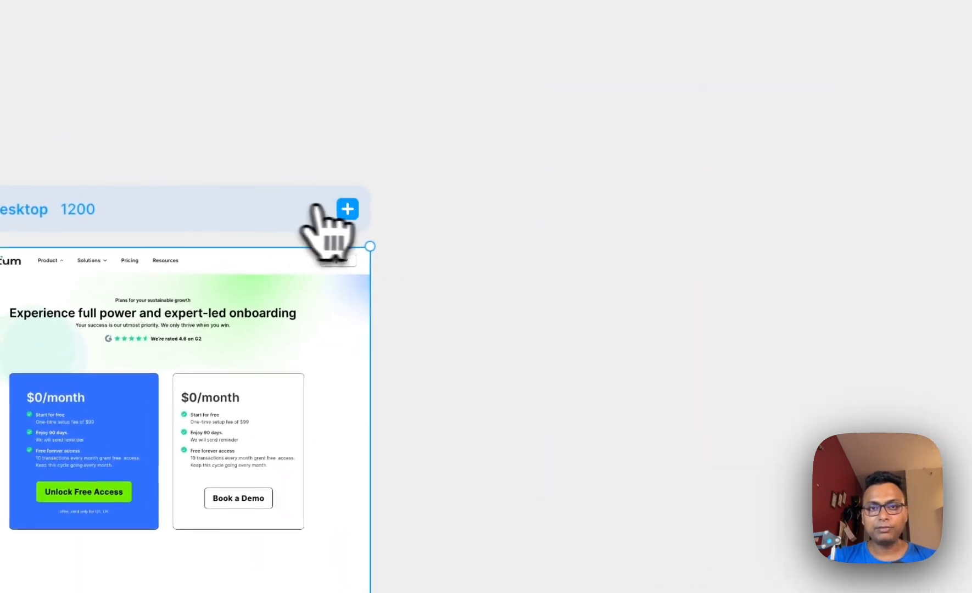
pyautogui.click(348, 209)
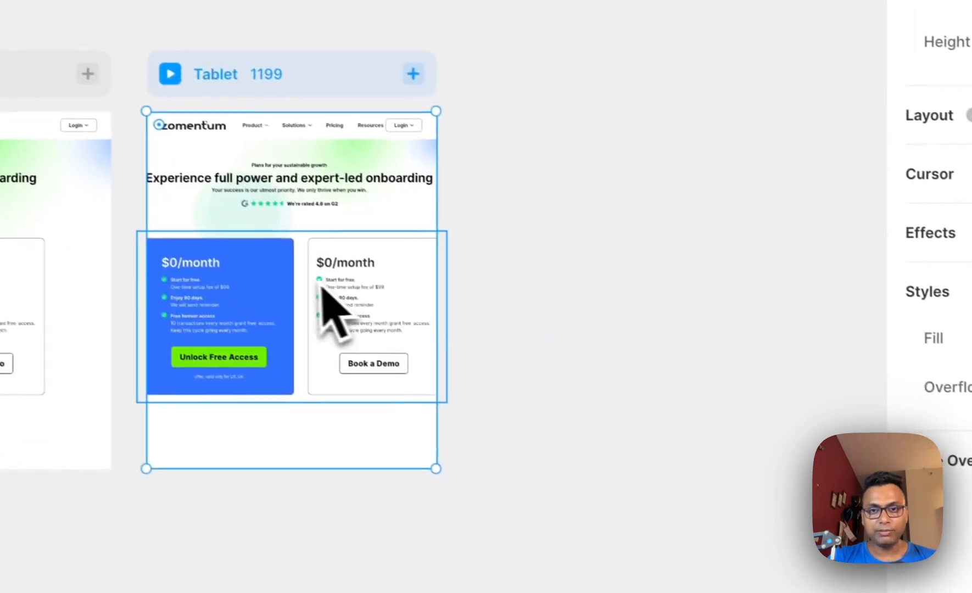
pyautogui.click(521, 384)
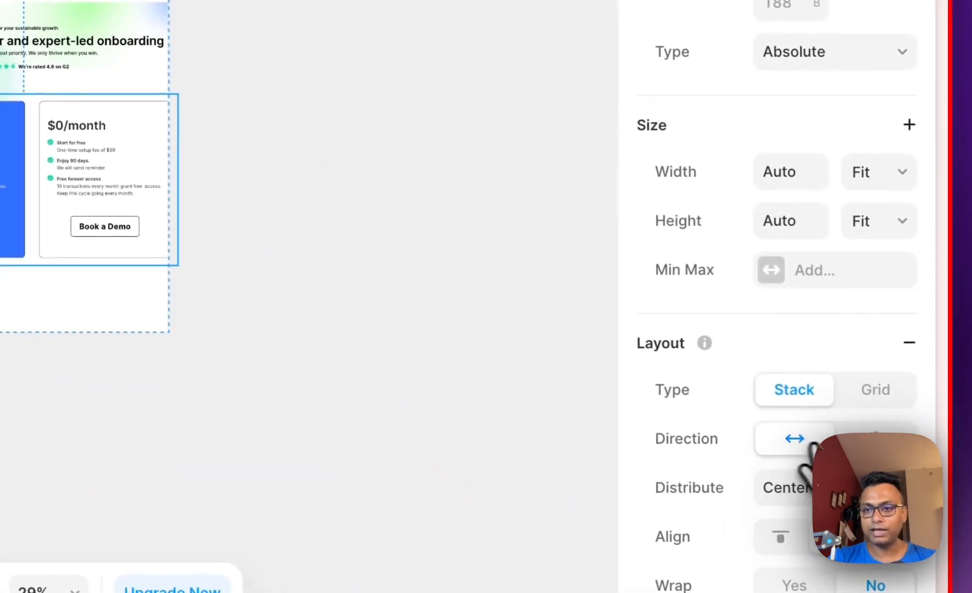
pyautogui.click(872, 438)
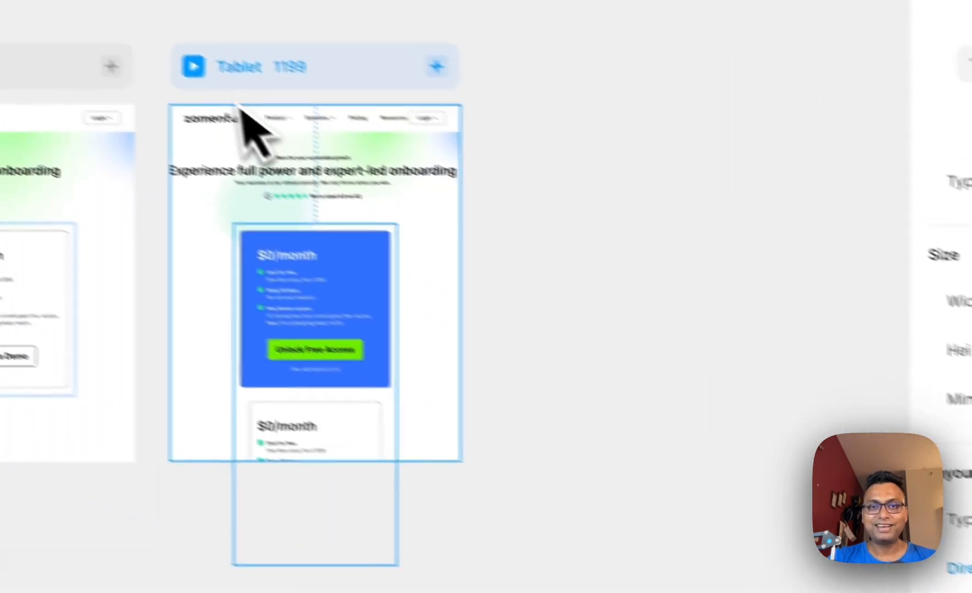
# Lengthen the Tablet frame so that it encloses both vertically stacked pricing cards
pyautogui.click(243, 109)
pyautogui.moveTo(280, 486); pyautogui.dragTo(328, 484)
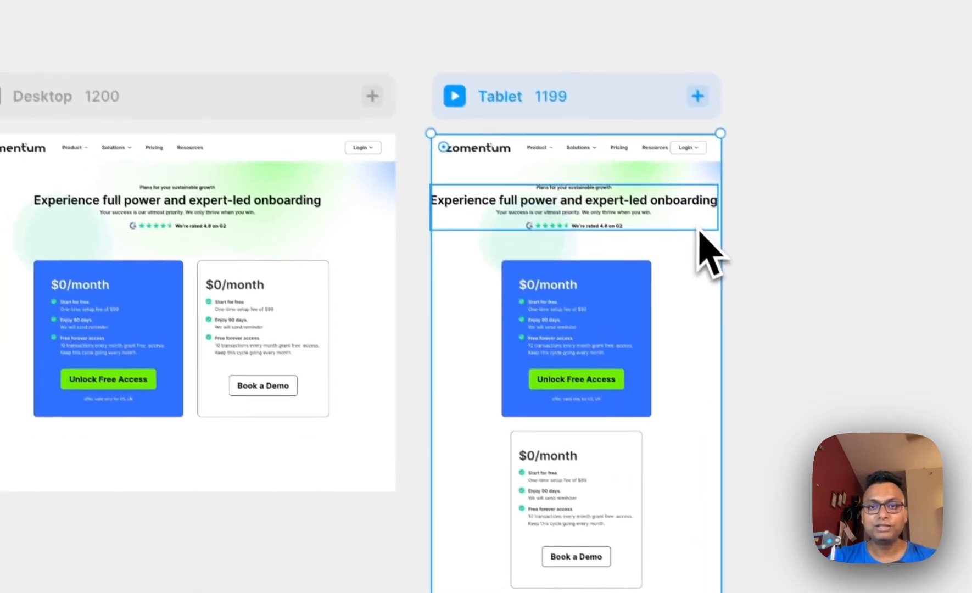
pyautogui.click(557, 73)
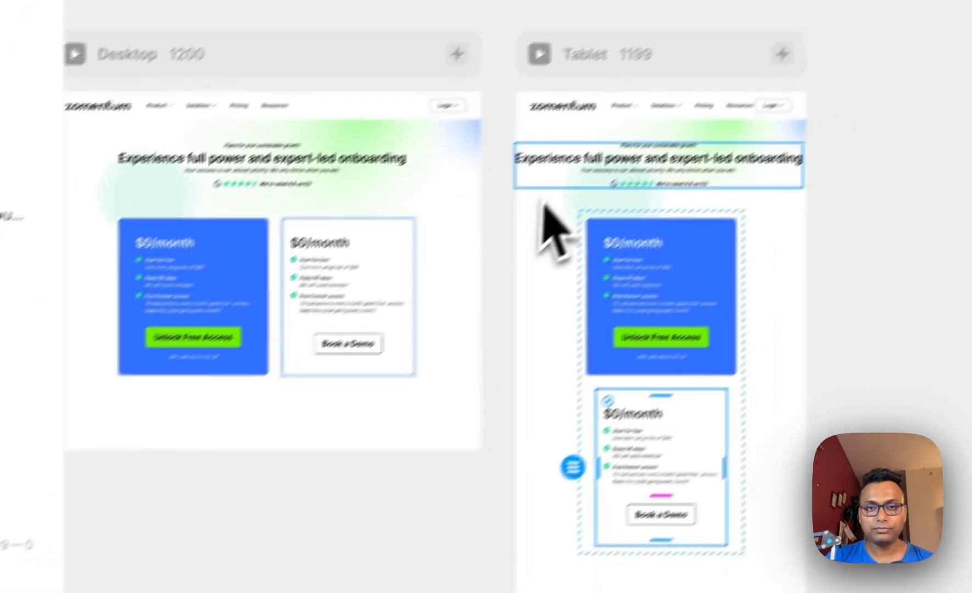
# Set the width of the text stack inside the Tablet's Heading Texts to Fill
pyautogui.doubleClick(555, 176)
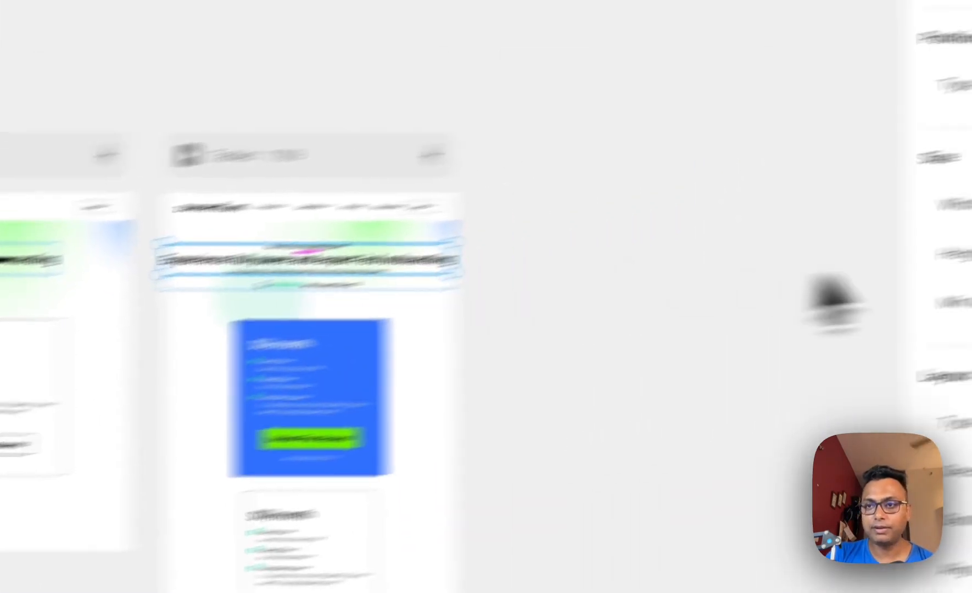
pyautogui.click(909, 256)
pyautogui.click(889, 309)
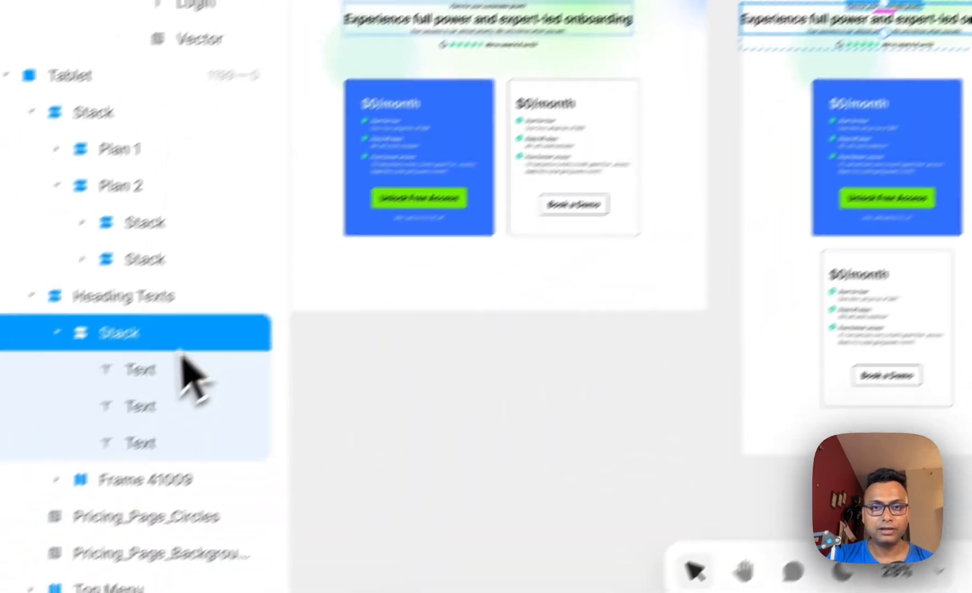
pyautogui.click(226, 329)
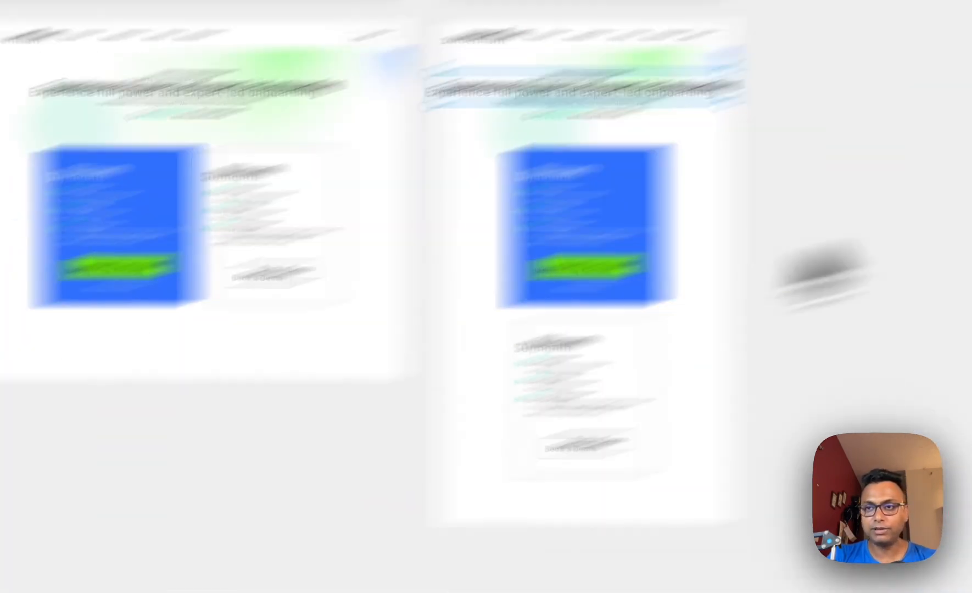
pyautogui.click(937, 245)
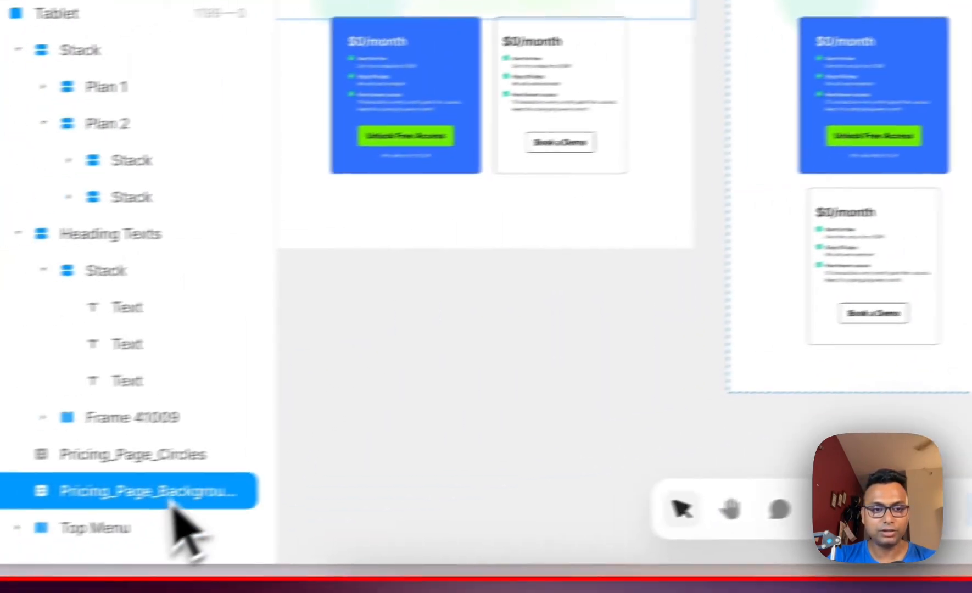
# Try Fit Content width on the Tablet's inner heading stack and check the sizing of Heading Texts and its first text
pyautogui.click(204, 518)
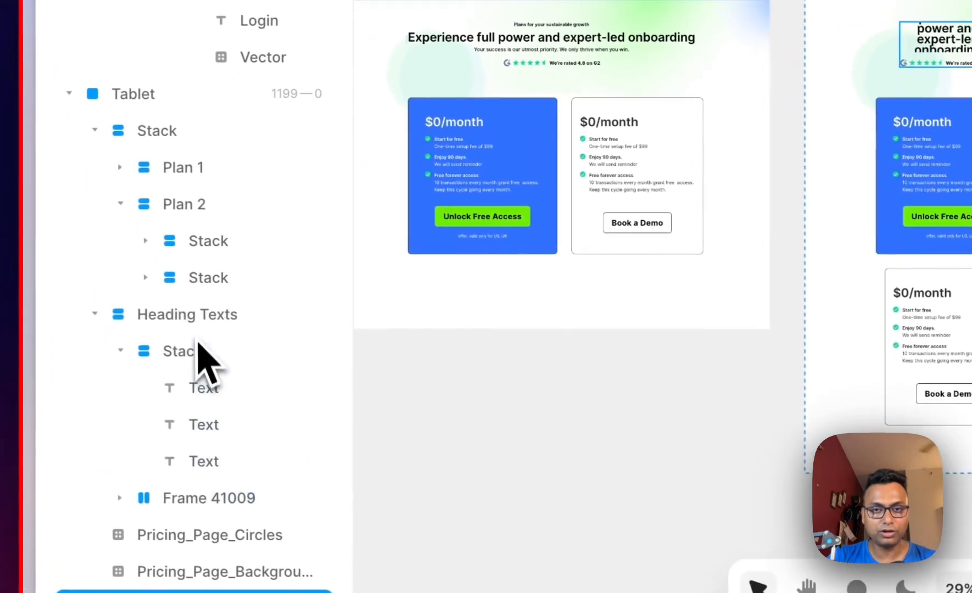
pyautogui.click(193, 228)
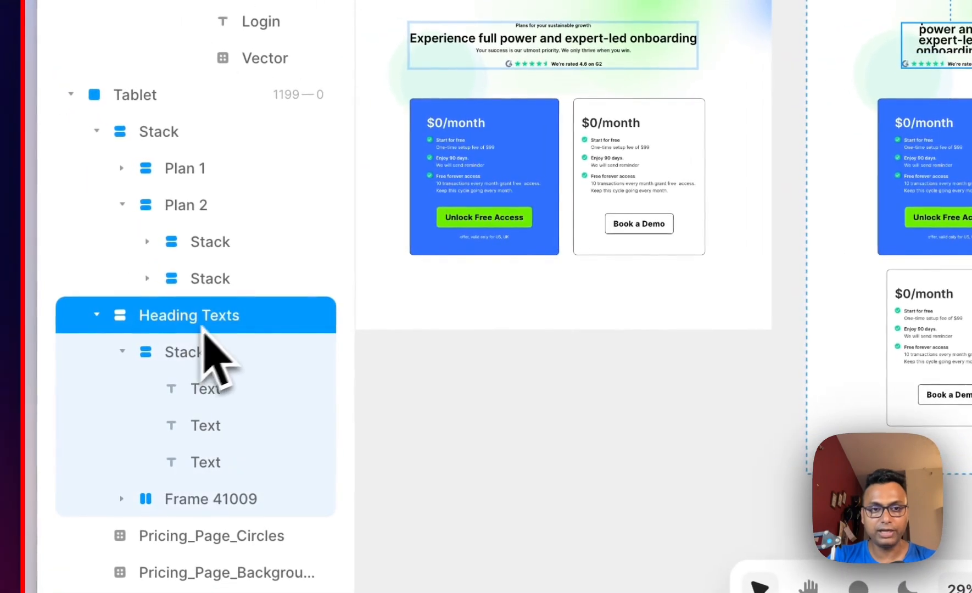
pyautogui.click(158, 135)
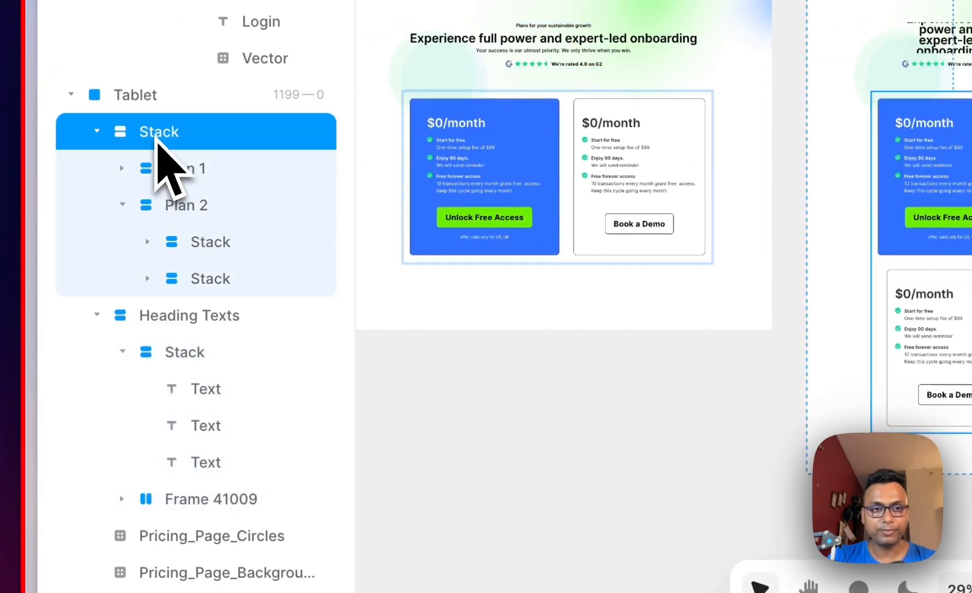
pyautogui.click(165, 319)
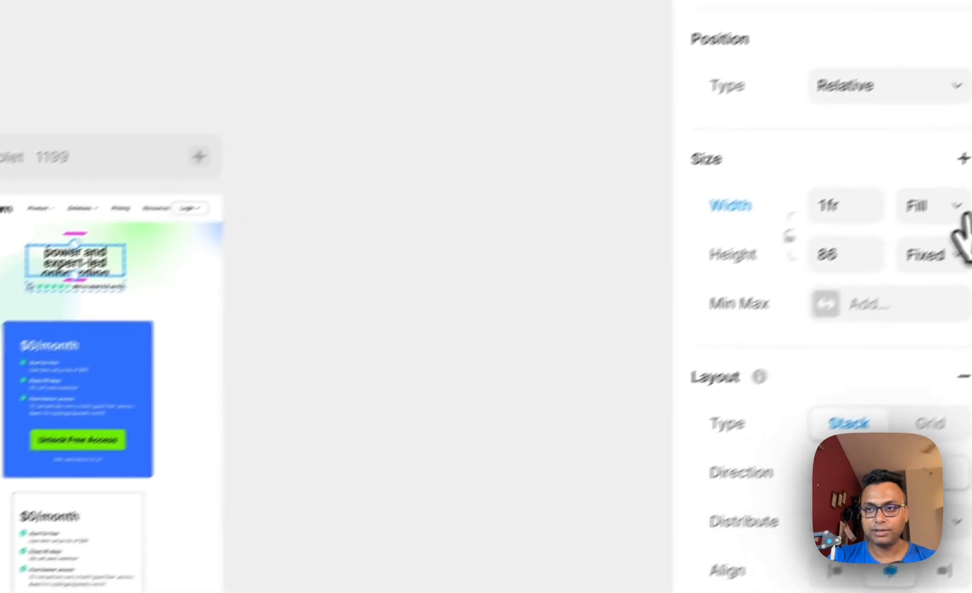
pyautogui.click(950, 209)
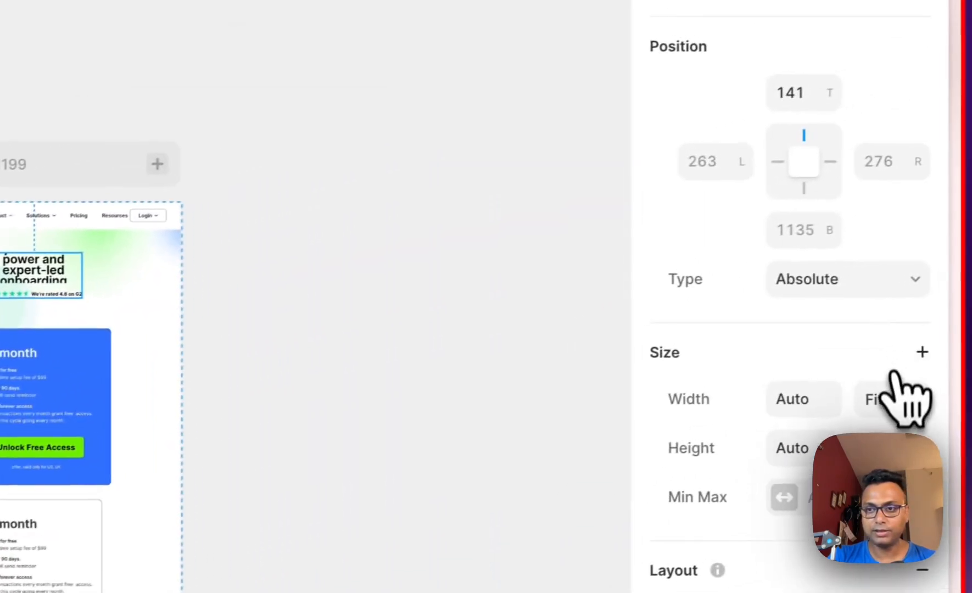
pyautogui.click(901, 402)
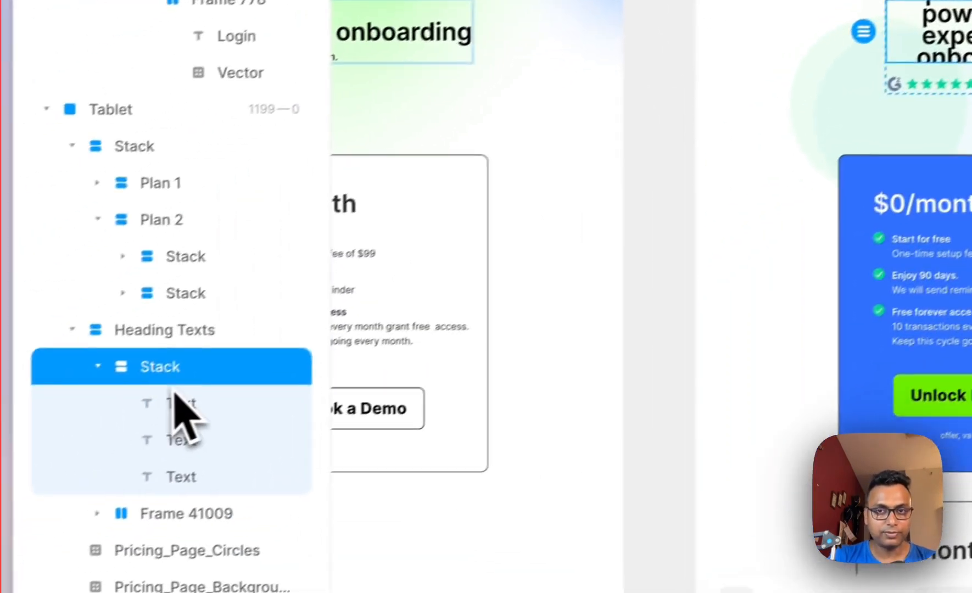
pyautogui.click(209, 394)
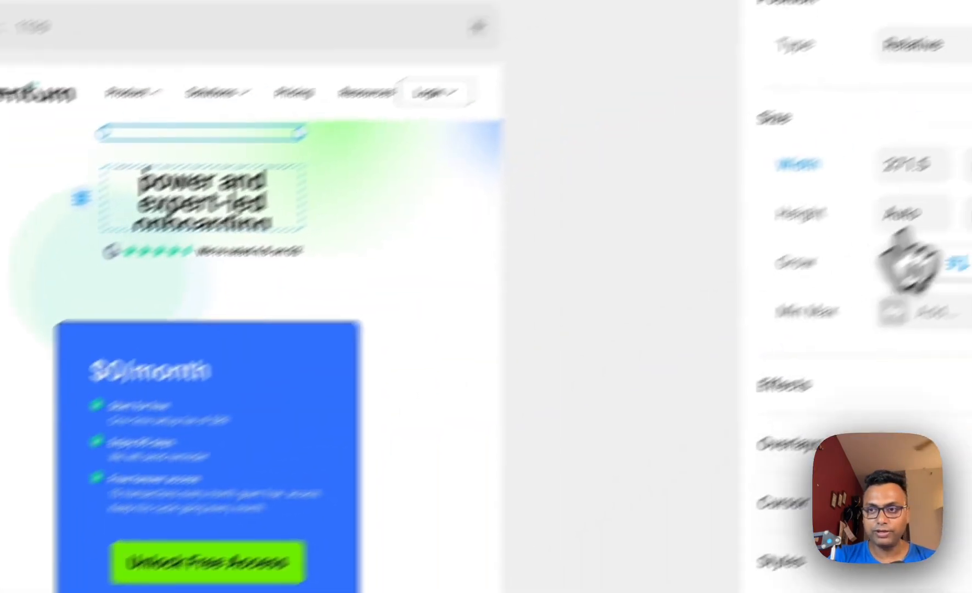
pyautogui.click(874, 237)
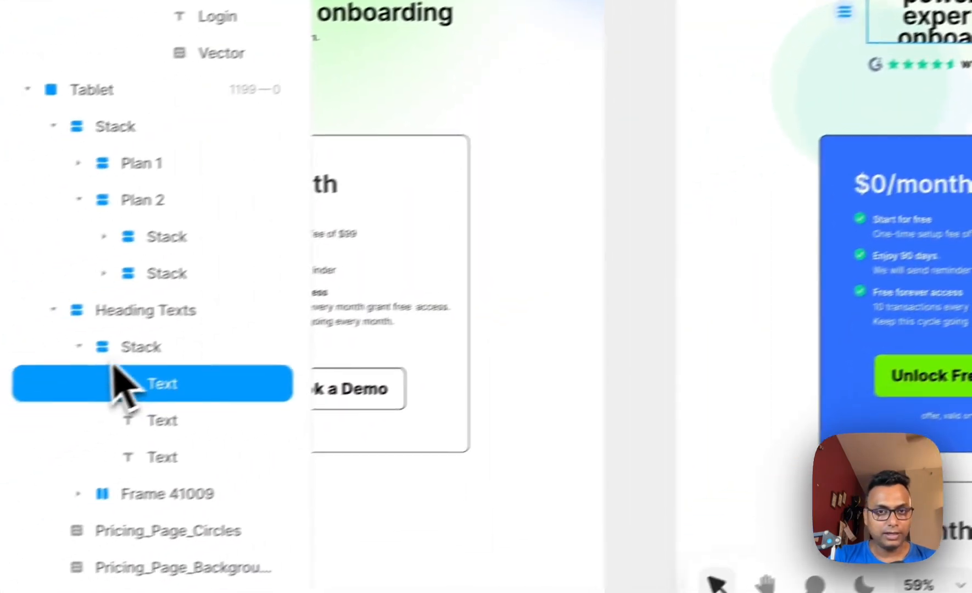
# Set the width of the stack inside the Tablet's Heading Texts back to Fill
pyautogui.click(142, 348)
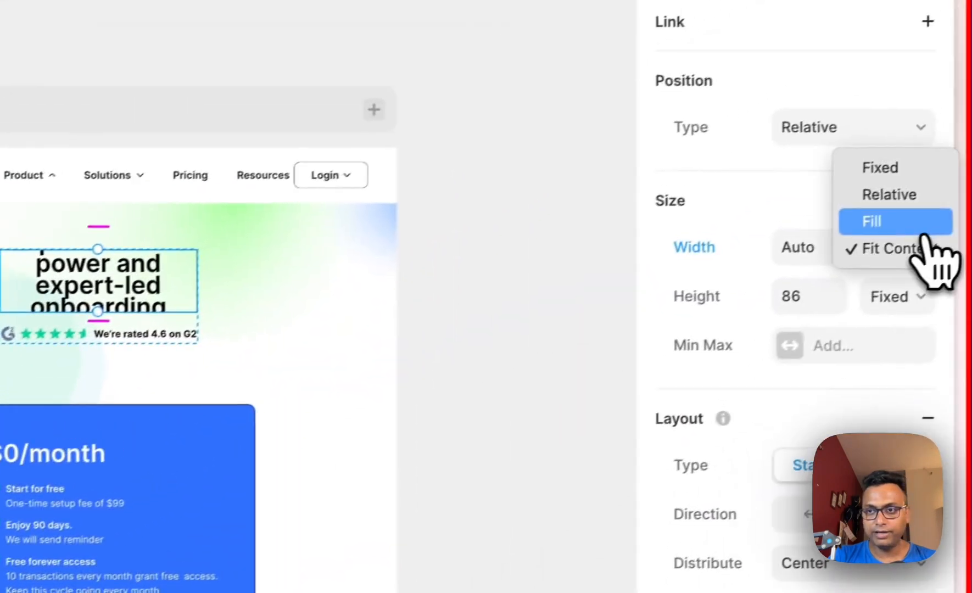
pyautogui.click(896, 231)
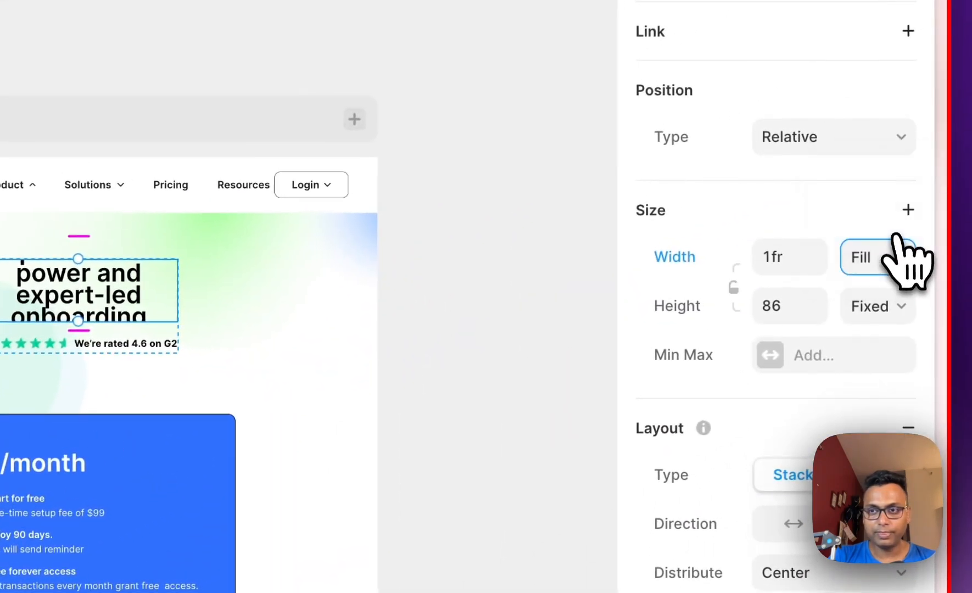
pyautogui.press('Escape')
# Give the Tablet's Heading Texts a Fixed width and stretch it across the full 810 frame width
pyautogui.click(198, 442)
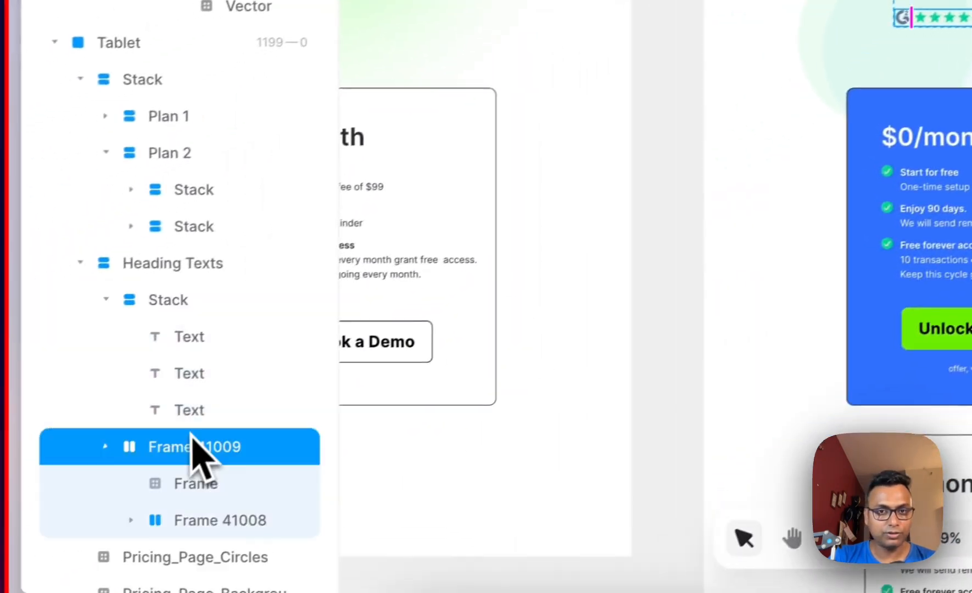
pyautogui.click(123, 441)
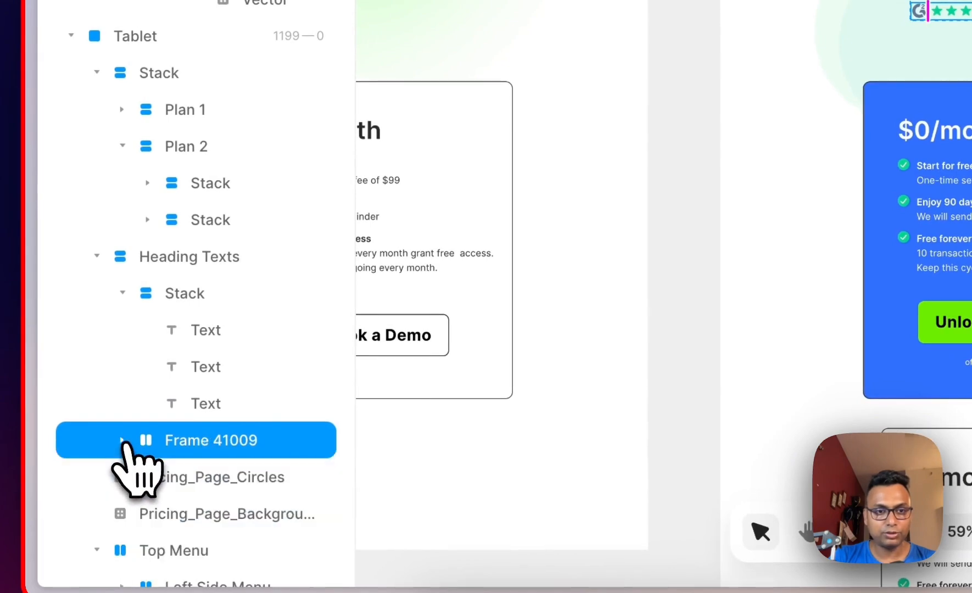
pyautogui.click(122, 292)
pyautogui.click(187, 294)
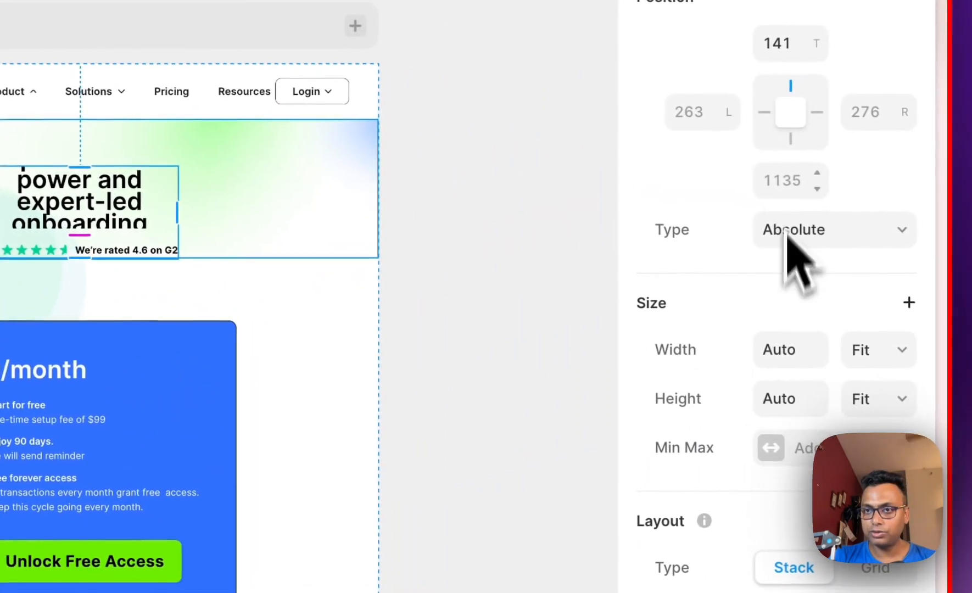
pyautogui.click(765, 113)
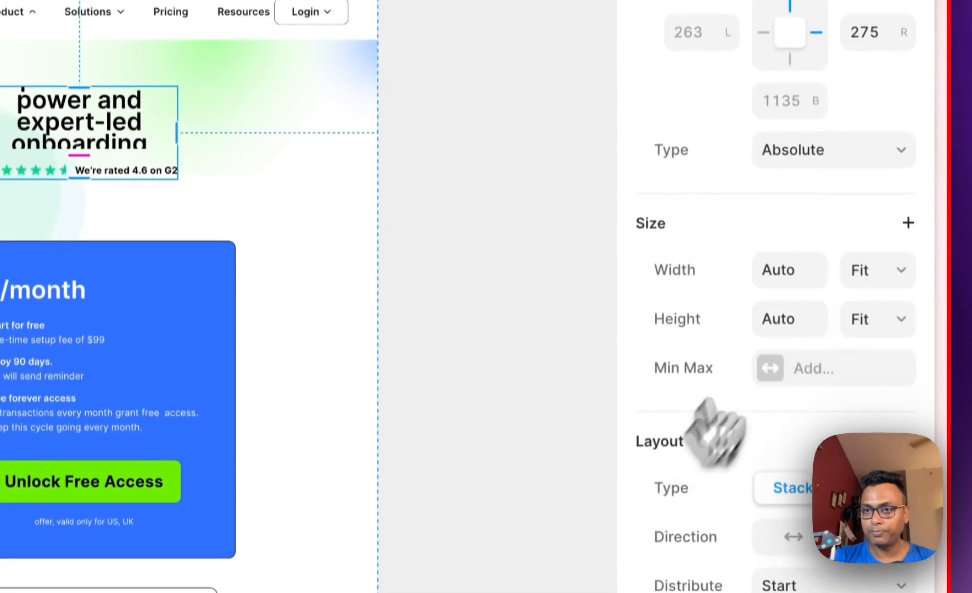
pyautogui.click(898, 351)
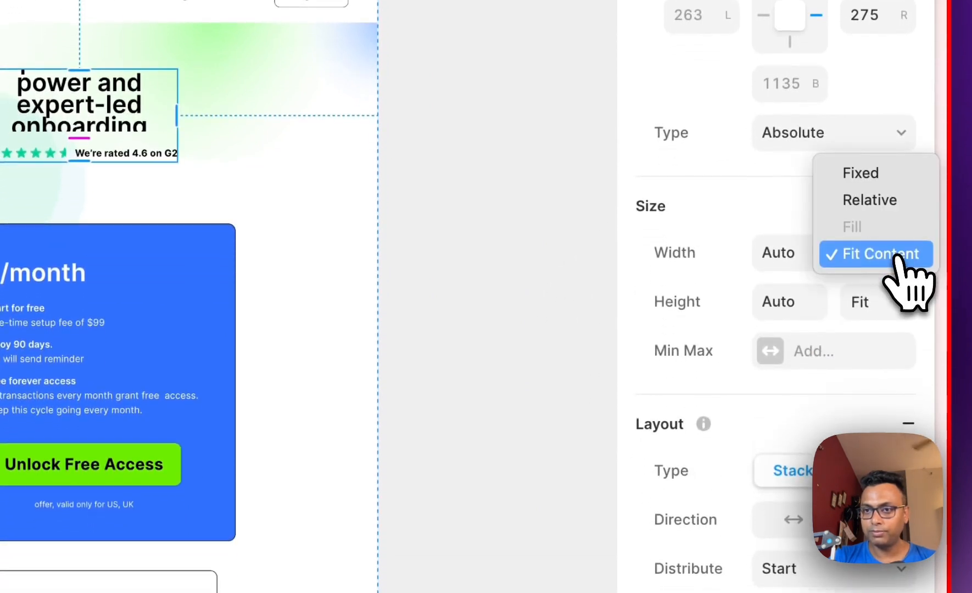
pyautogui.click(877, 173)
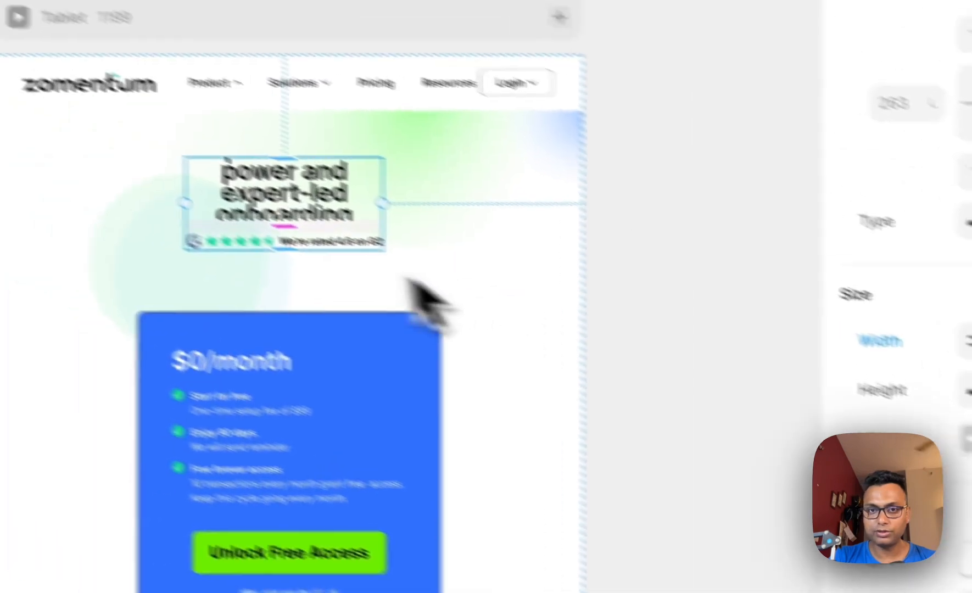
pyautogui.moveTo(277, 245); pyautogui.dragTo(276, 293)
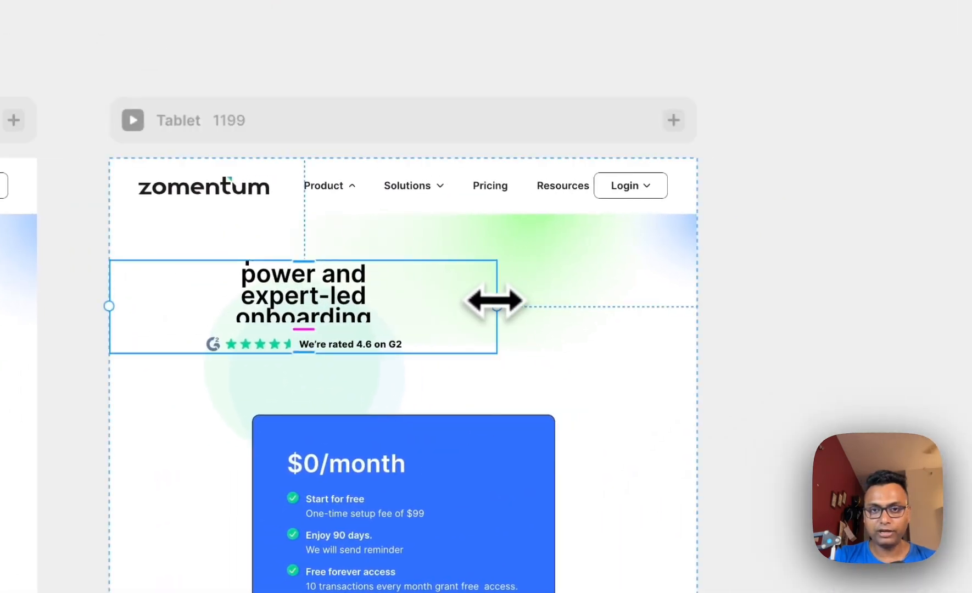
pyautogui.moveTo(495, 300); pyautogui.dragTo(683, 323)
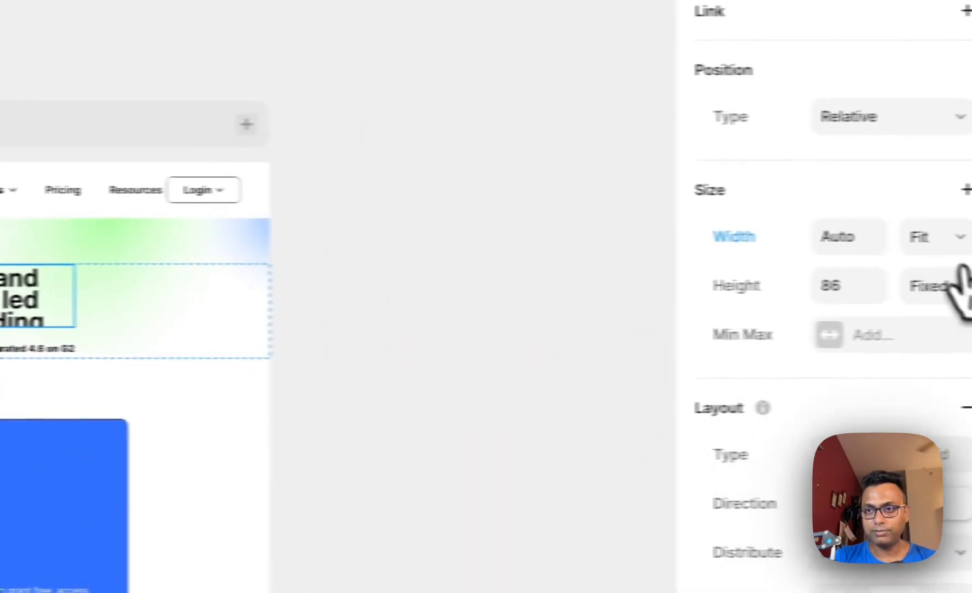
# Set the width of the Tablet's inner heading stack and its three texts to Fill
pyautogui.click(879, 237)
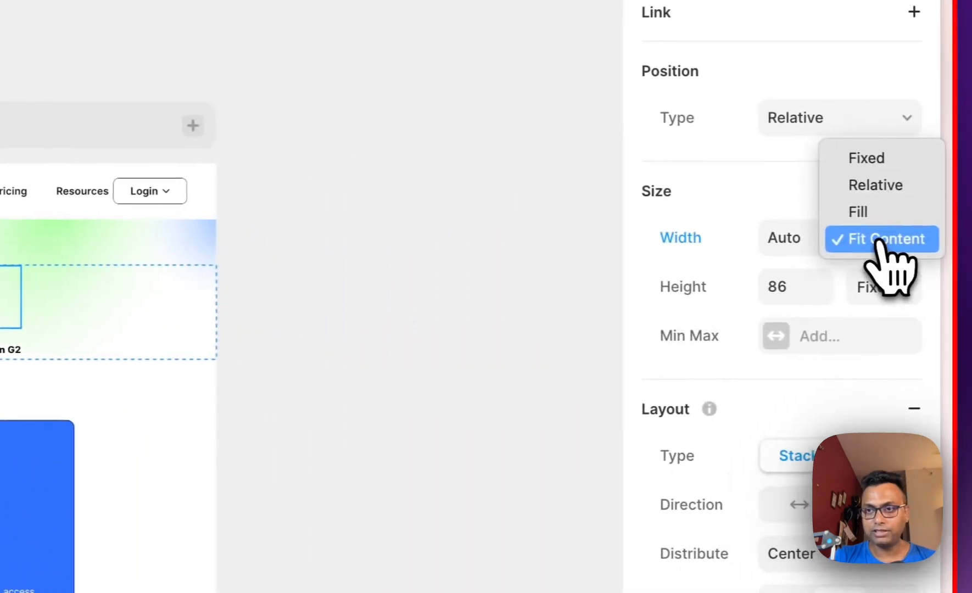
pyautogui.click(873, 220)
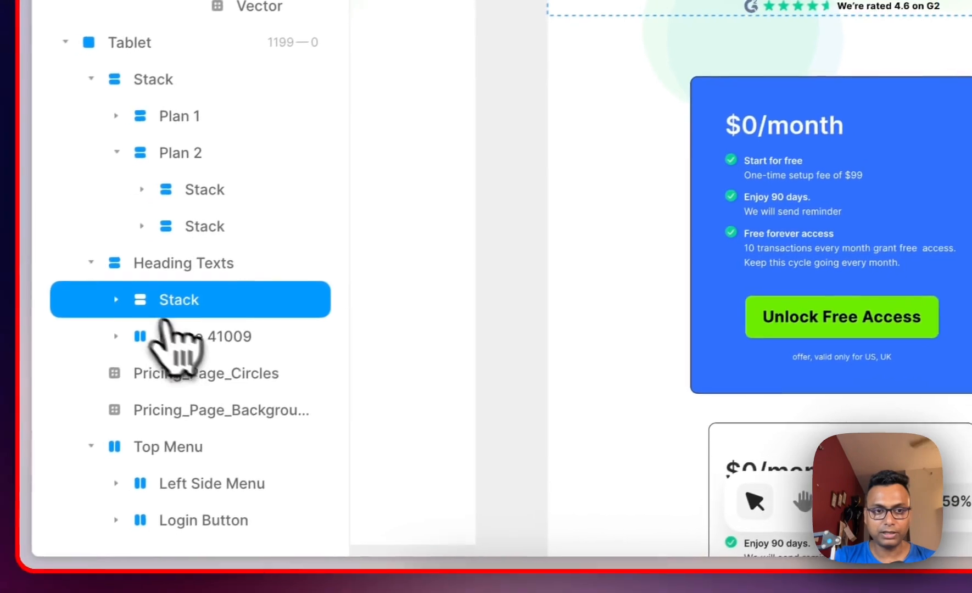
pyautogui.click(119, 298)
pyautogui.click(192, 337)
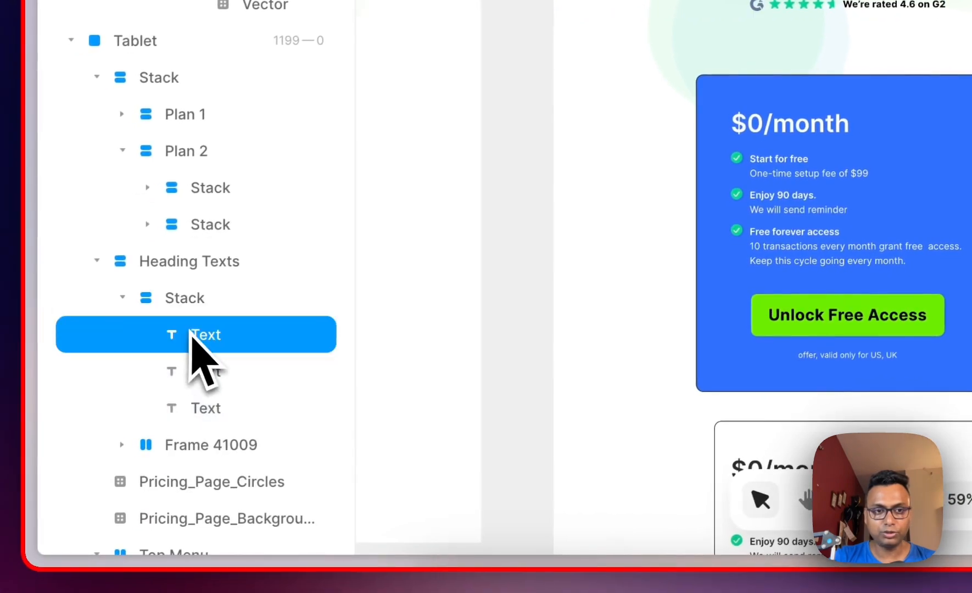
pyautogui.keyDown('shift'); pyautogui.click(223, 409); pyautogui.keyUp('shift')
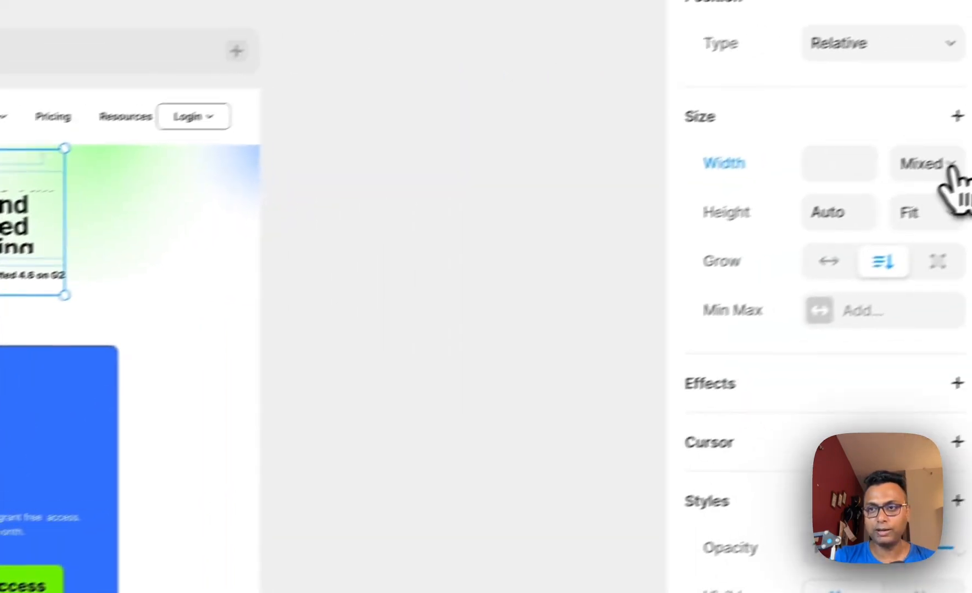
pyautogui.click(934, 164)
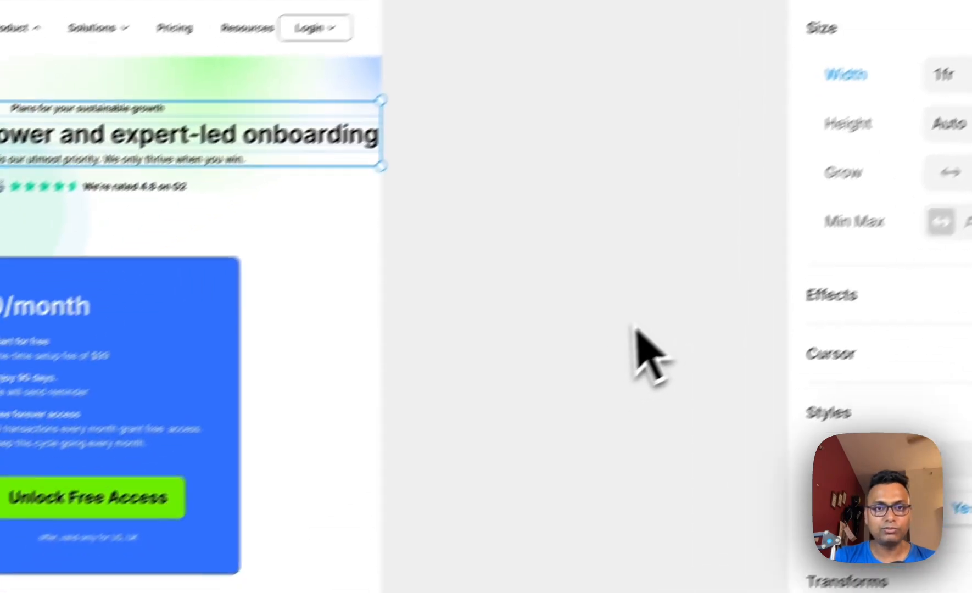
pyautogui.click(464, 448)
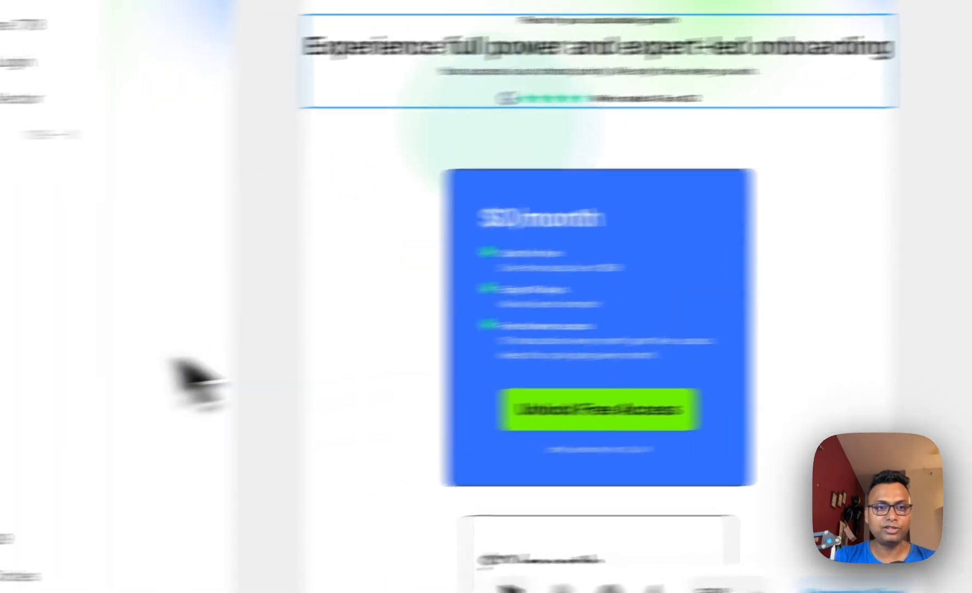
# Set the padding of the Tablet's Heading Texts to 40
pyautogui.click(196, 354)
pyautogui.scroll(-5, 670, 380)
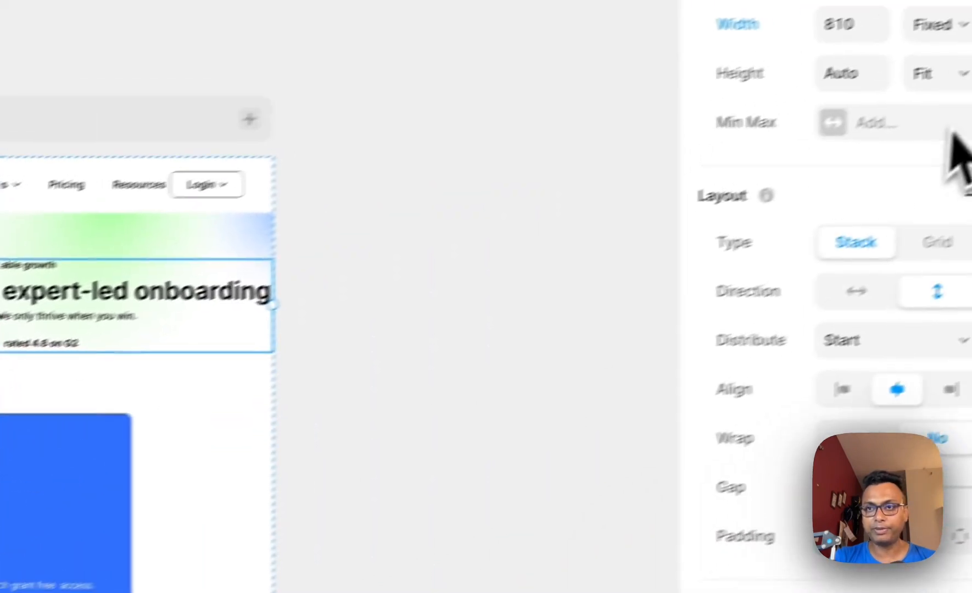
pyautogui.click(890, 96)
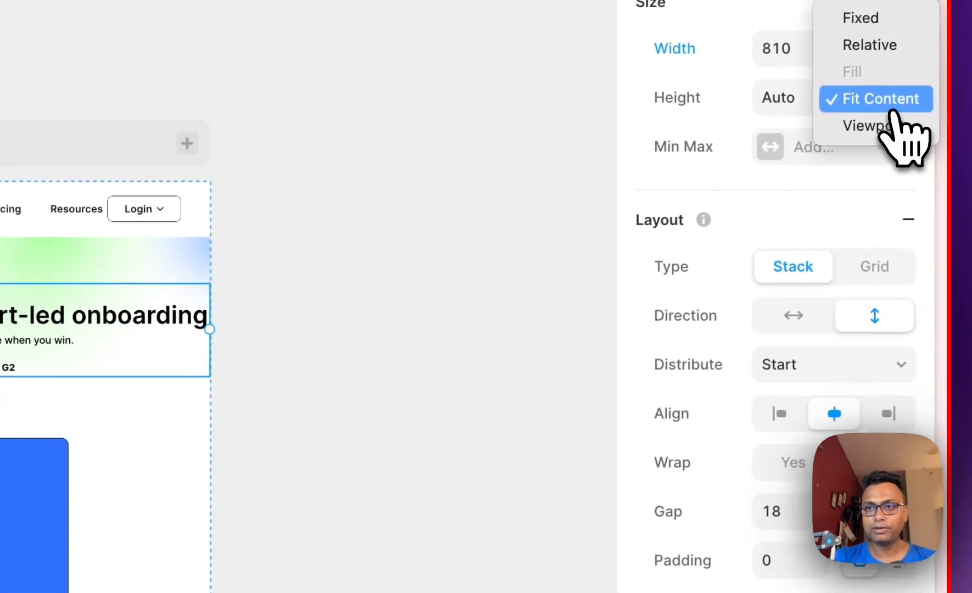
pyautogui.click(778, 569)
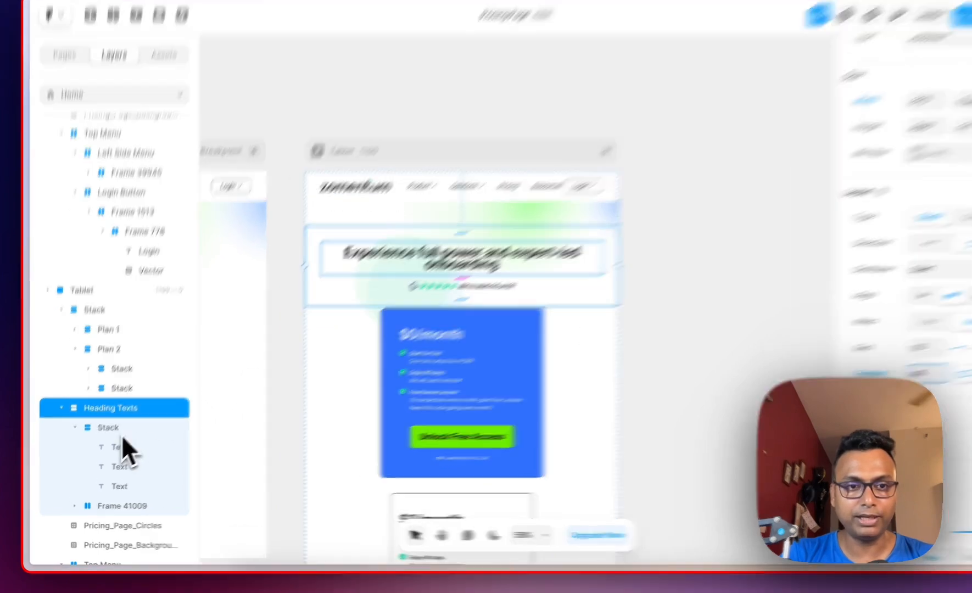
# Set the height of the text stack inside the Tablet's Heading Texts to Fit Content
pyautogui.click(118, 451)
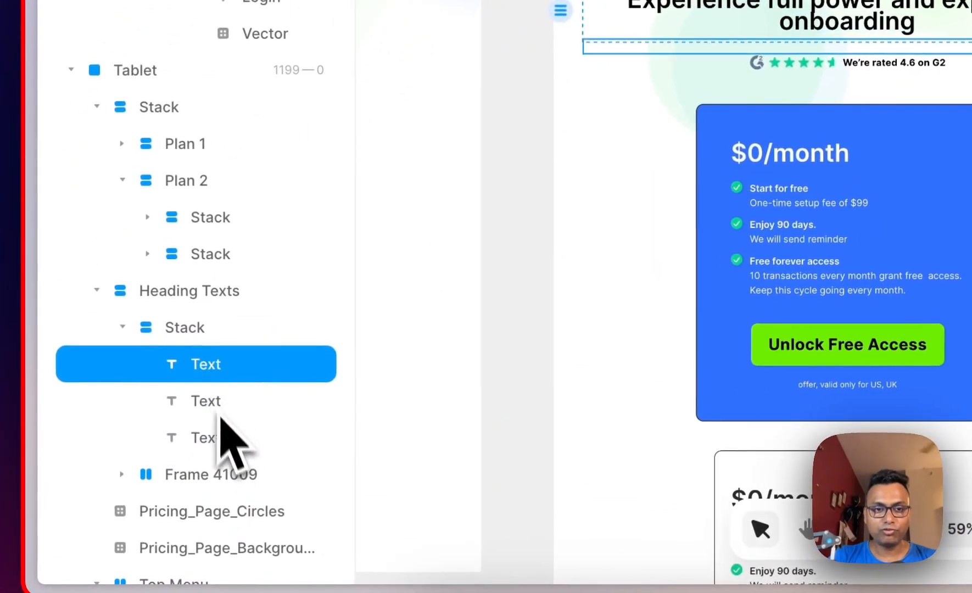
pyautogui.click(224, 439)
pyautogui.click(215, 411)
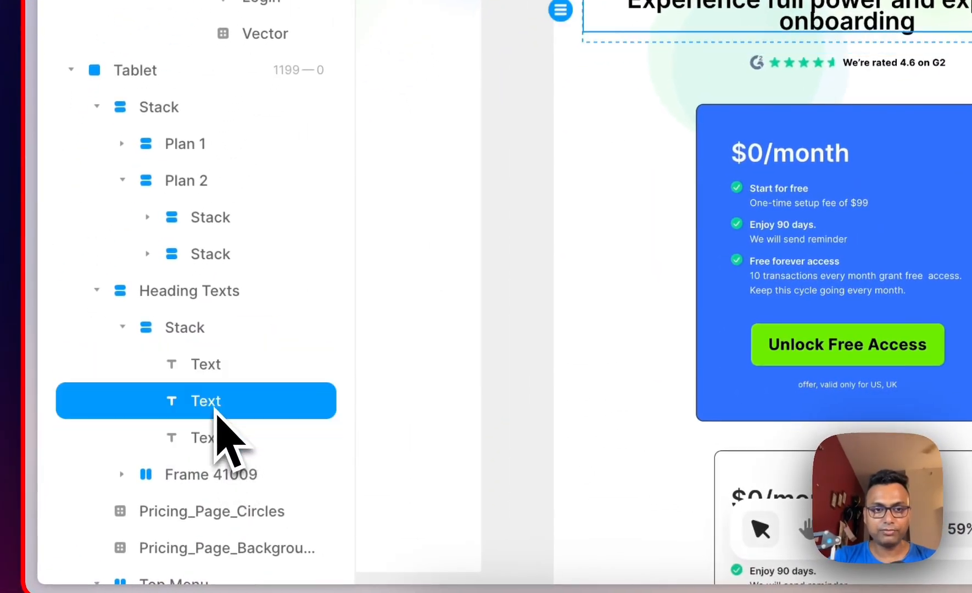
pyautogui.click(209, 340)
pyautogui.click(920, 258)
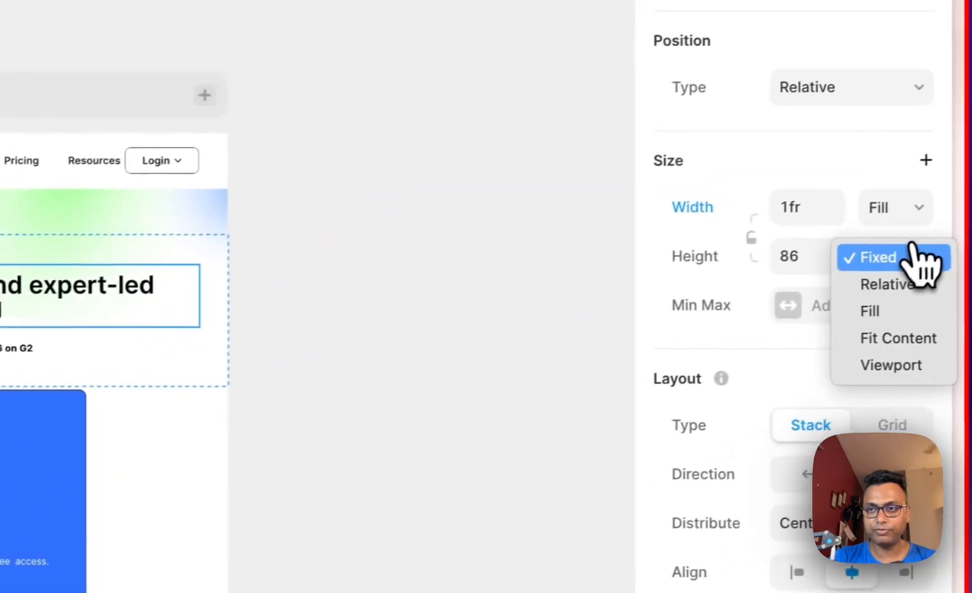
pyautogui.click(887, 354)
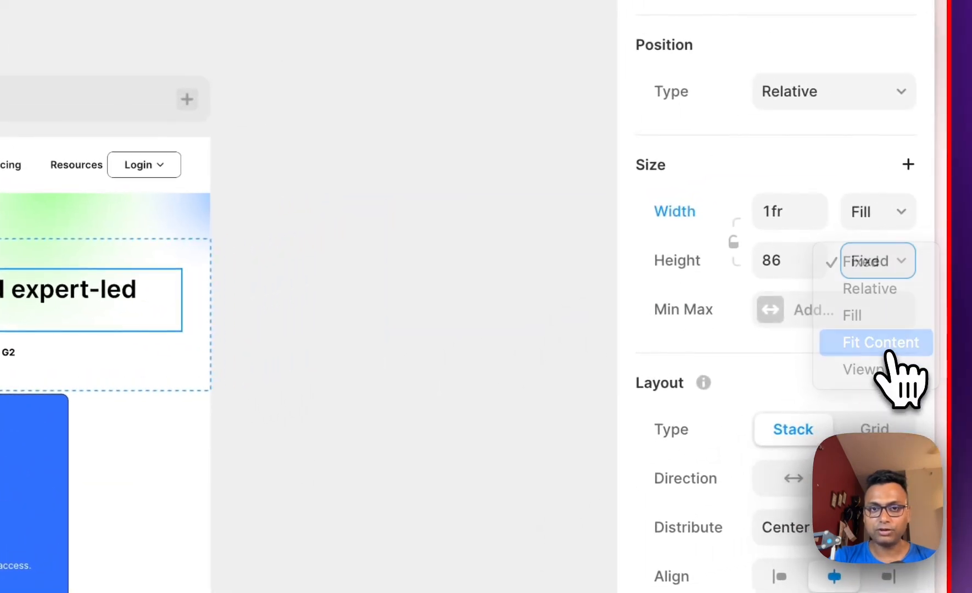
pyautogui.click(497, 446)
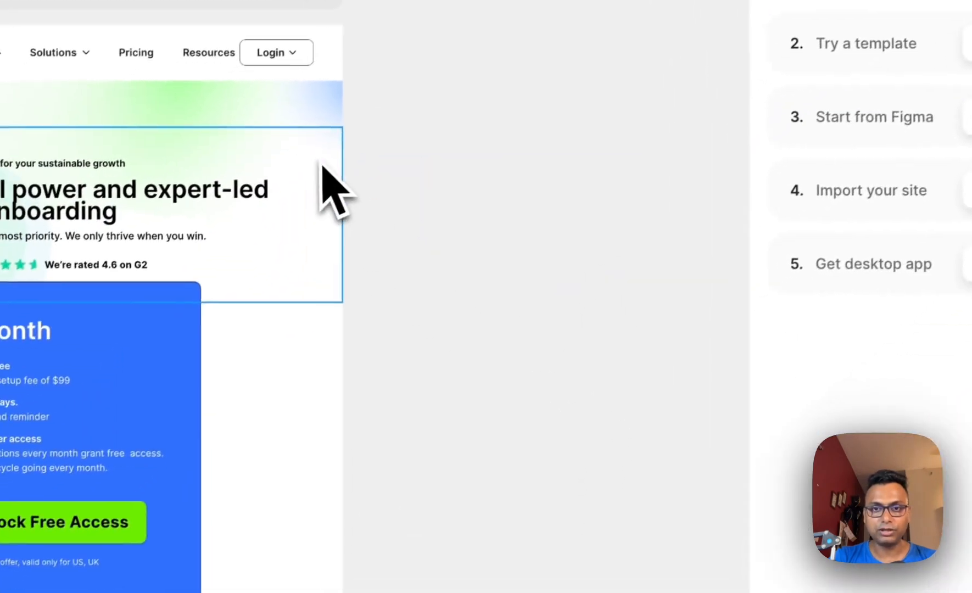
# Move the Tablet's Heading Texts up so that it sits between the top menu and the first pricing card
pyautogui.moveTo(188, 270); pyautogui.dragTo(185, 235)
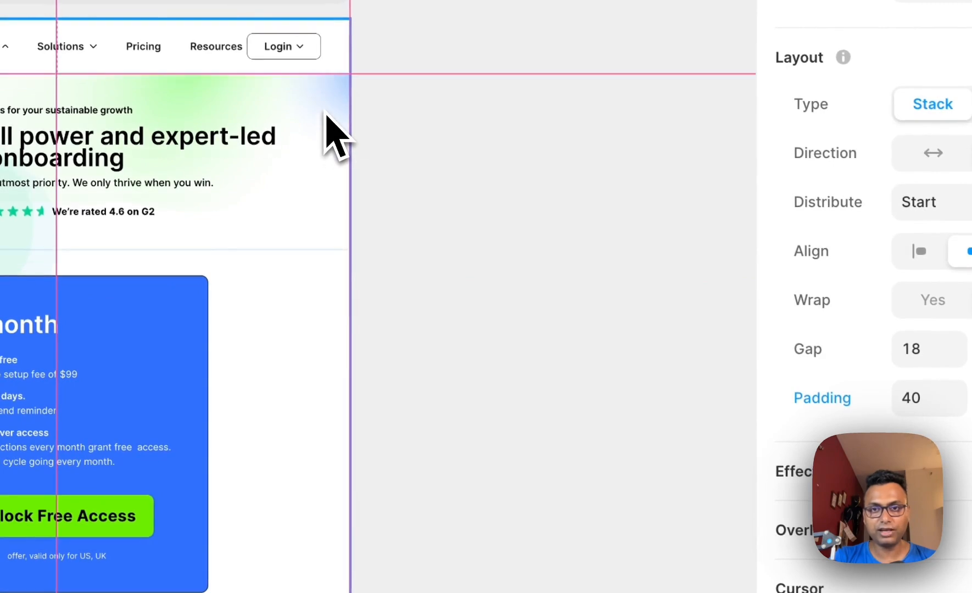
pyautogui.moveTo(335, 135); pyautogui.dragTo(412, 282)
pyautogui.click(475, 413)
pyautogui.click(332, 254)
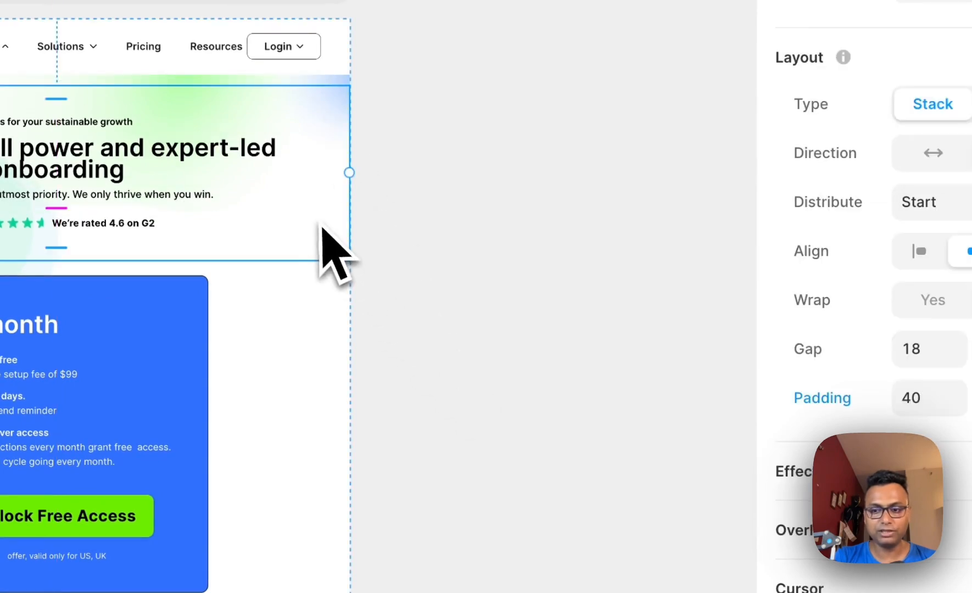
pyautogui.click(427, 368)
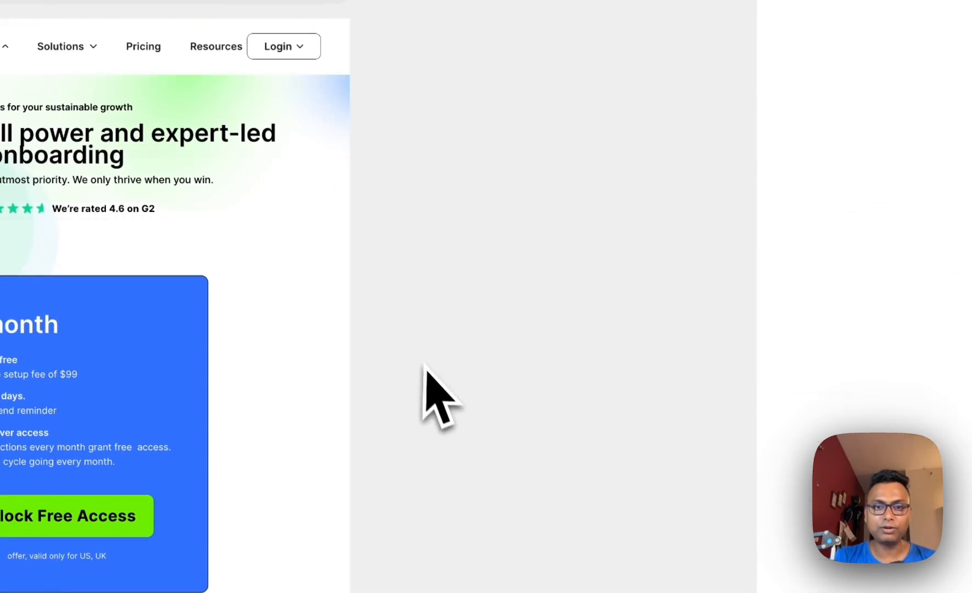
# Set the width of the Tablet's second pricing card to Fill so that it matches the first card
pyautogui.scroll(-3, 426, 368)
pyautogui.scroll(-3, 428, 369)
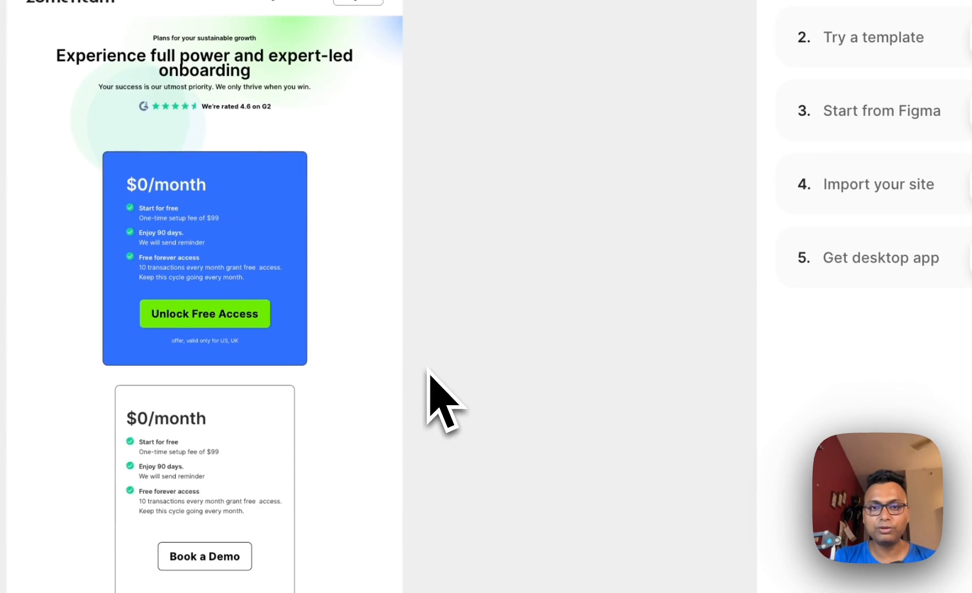
pyautogui.click(293, 417)
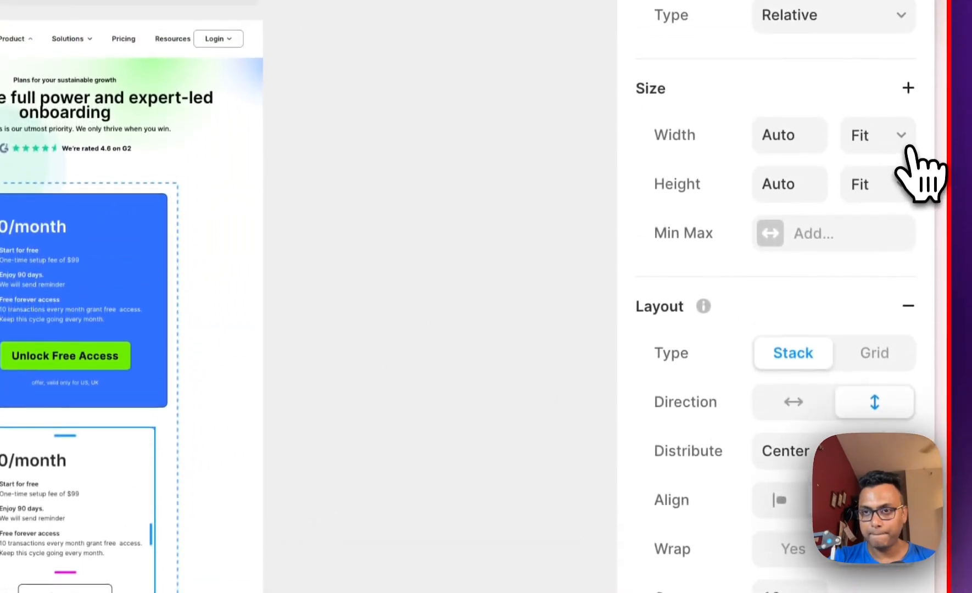
pyautogui.click(900, 139)
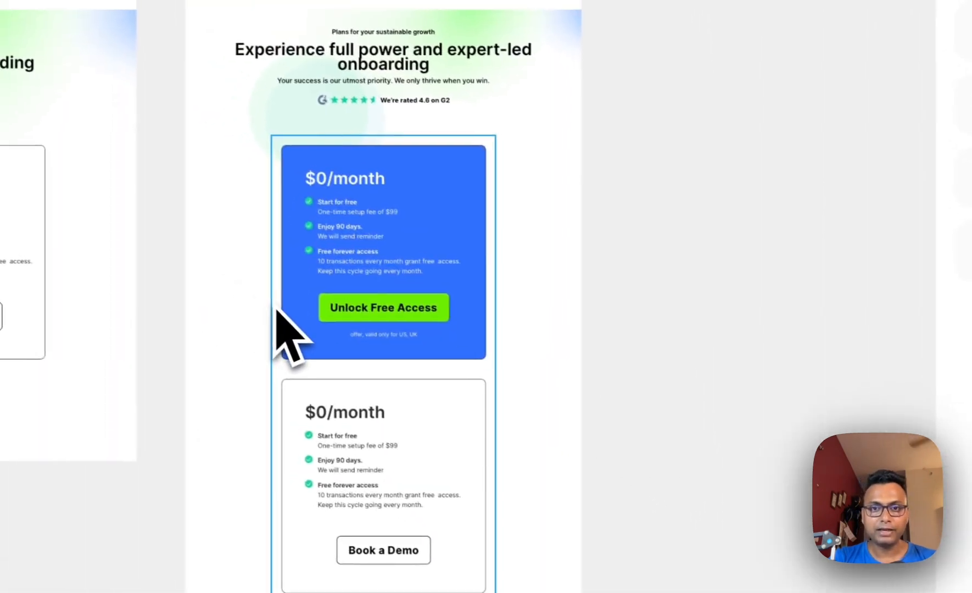
# Check the width sizing options of the Tablet's pricing cards stack and keep Fit Content
pyautogui.click(83, 199)
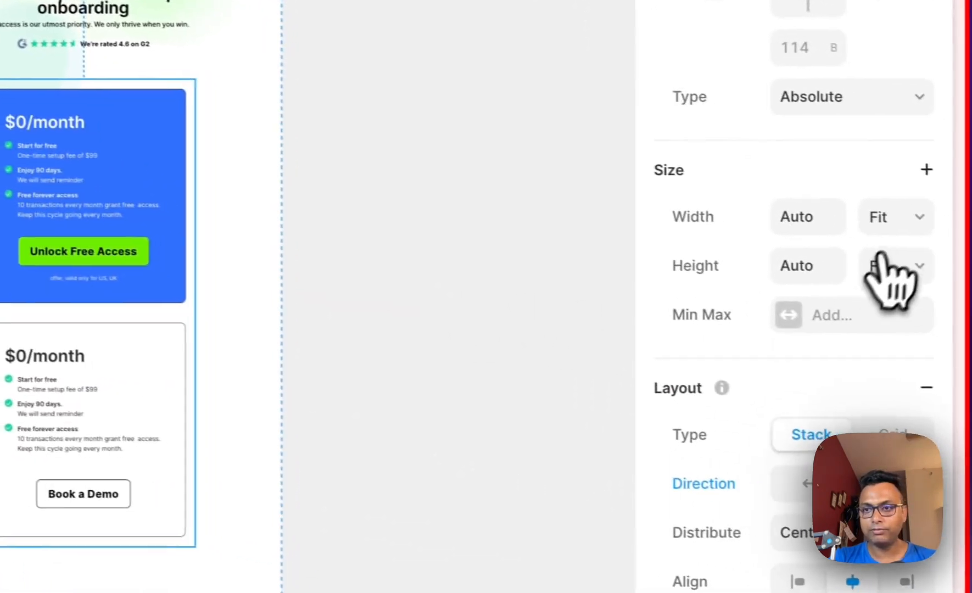
pyautogui.click(890, 215)
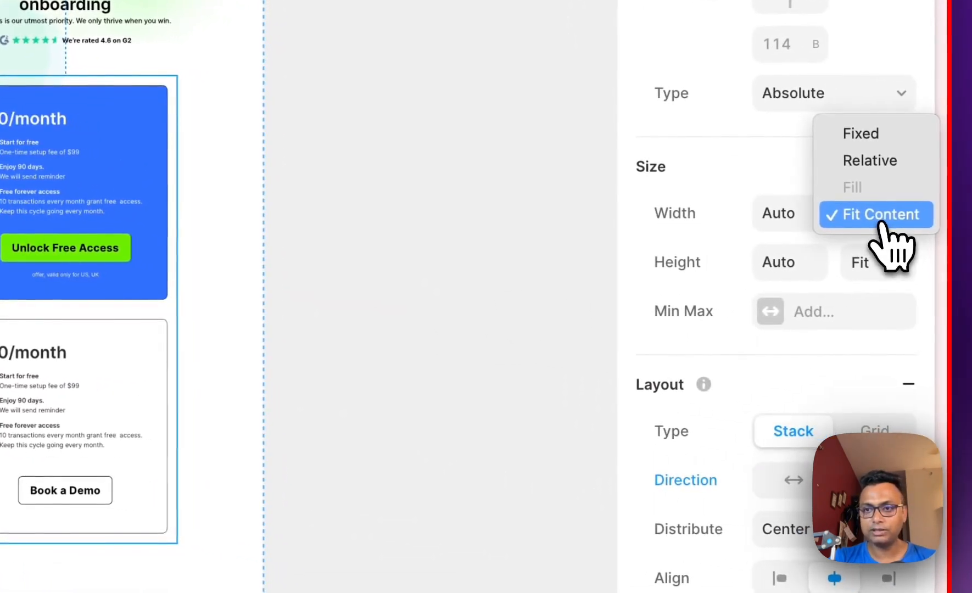
pyautogui.click(886, 225)
pyautogui.click(479, 440)
pyautogui.scroll(-1, 481, 442)
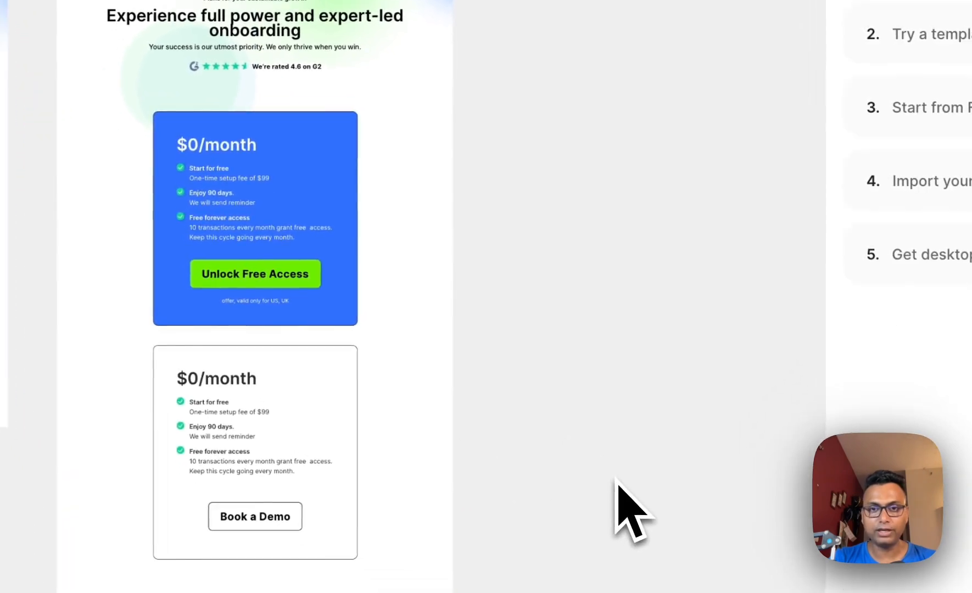
# Add a Phone breakpoint (390) next to the Tablet breakpoint
pyautogui.scroll(2, 426, 299)
pyautogui.hscroll(2, 426, 299)
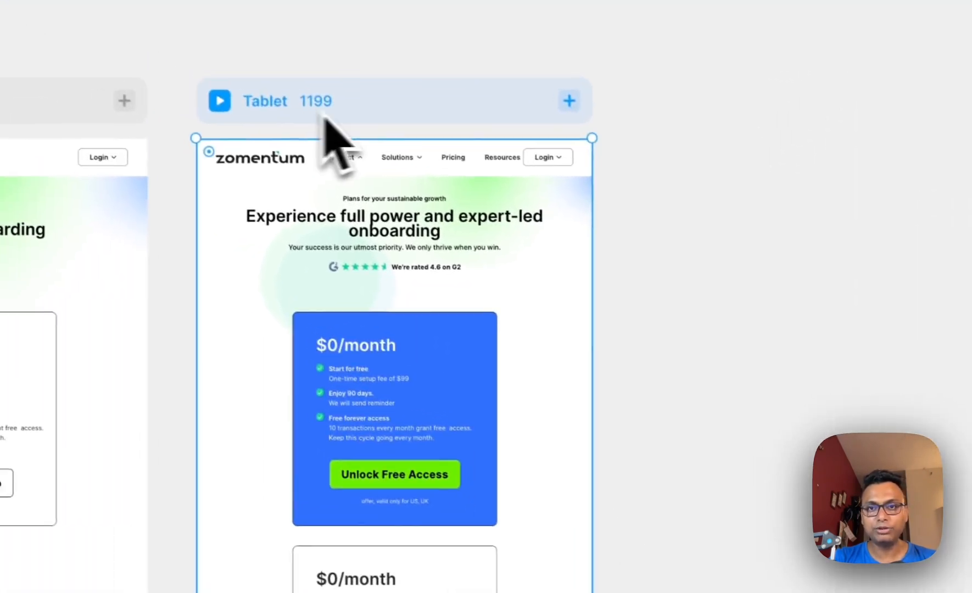
pyautogui.click(569, 101)
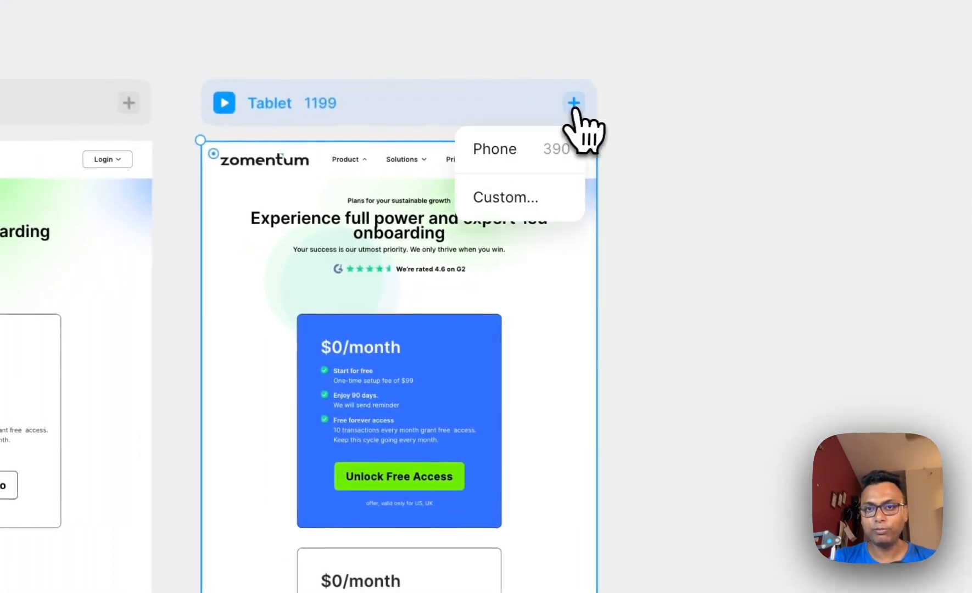
pyautogui.click(538, 147)
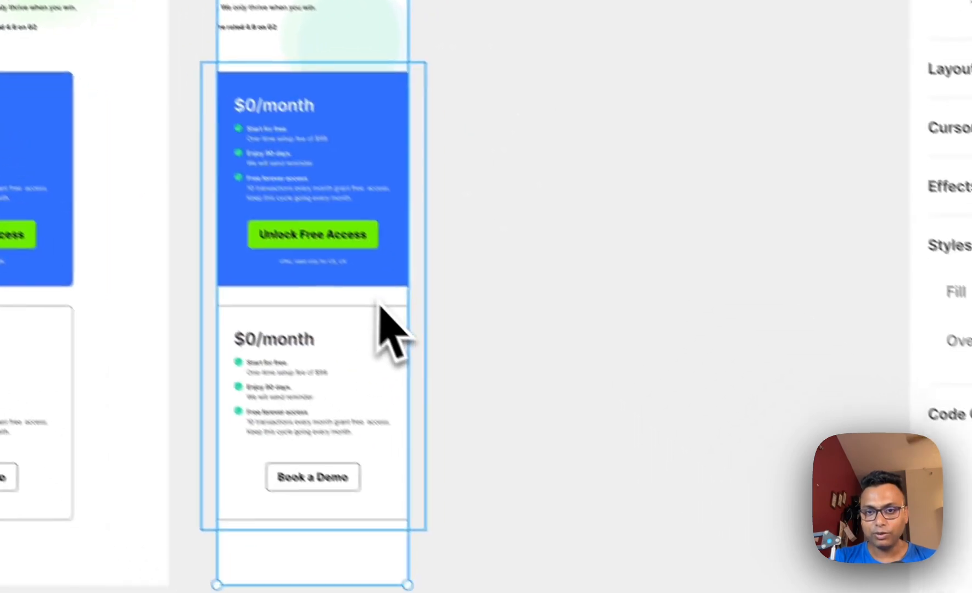
# Check the width sizing options of the Phone's pricing cards stack and keep Fit Content
pyautogui.click(539, 429)
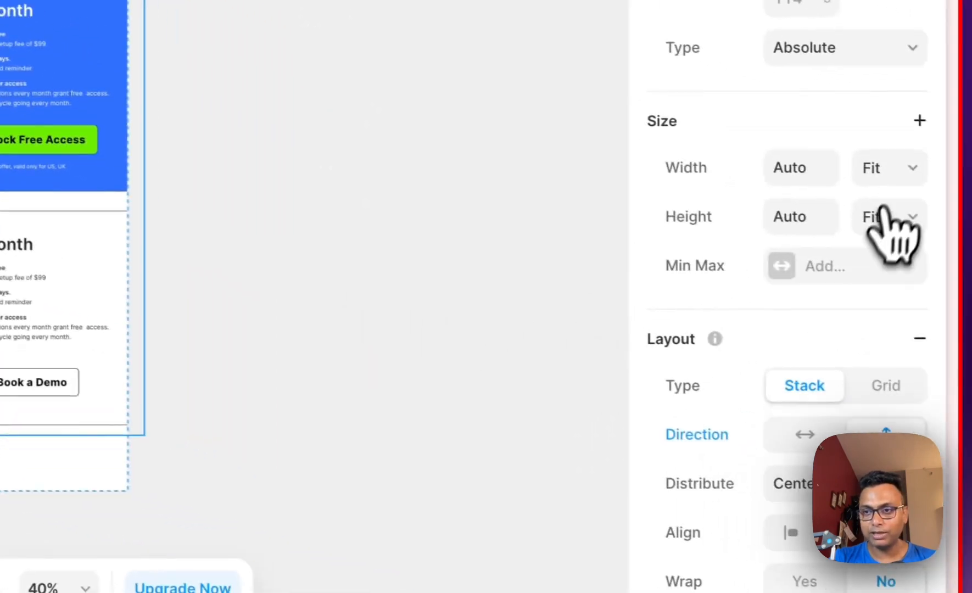
pyautogui.click(893, 169)
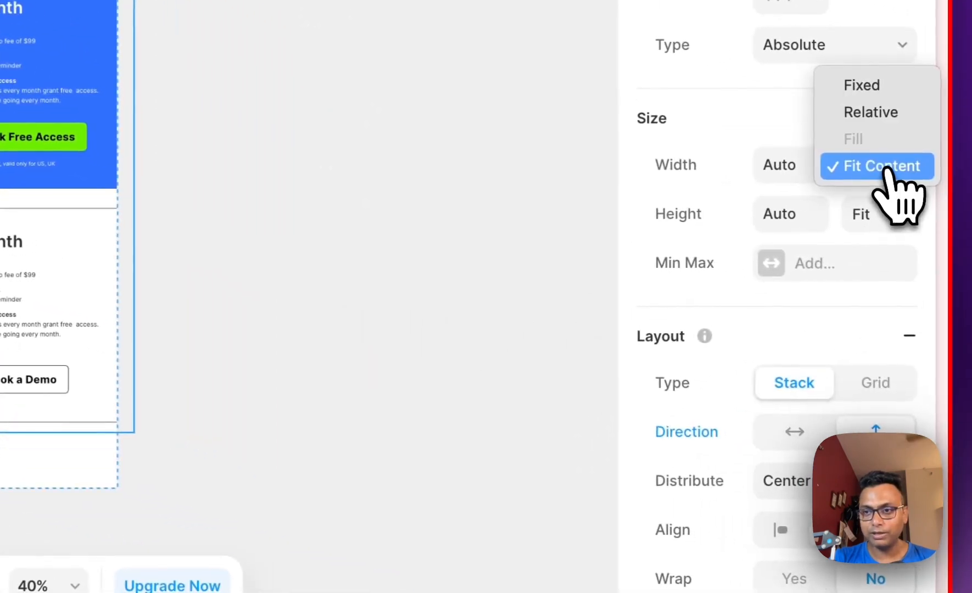
pyautogui.click(893, 170)
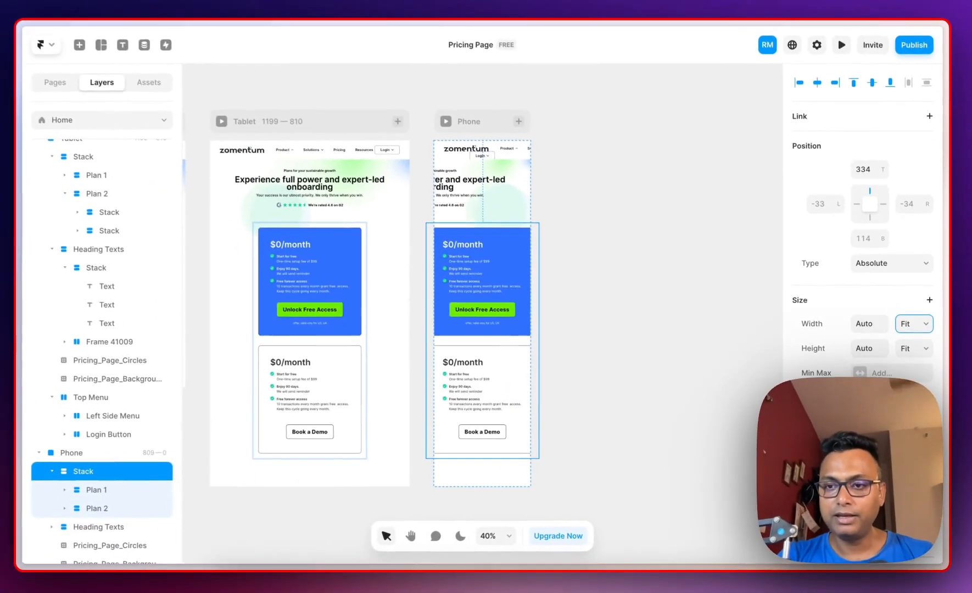
pyautogui.scroll(-2, 864, 230)
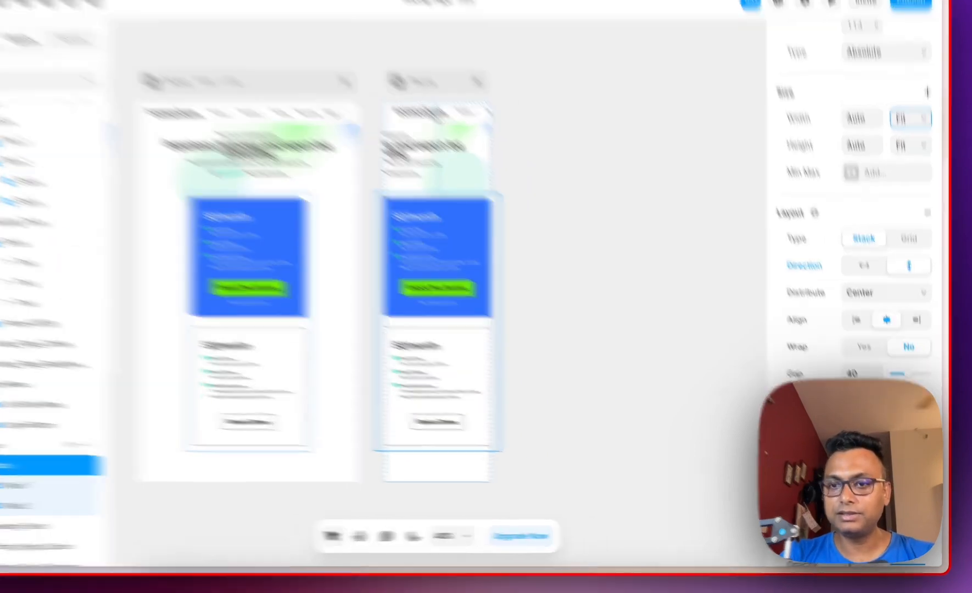
pyautogui.click(866, 413)
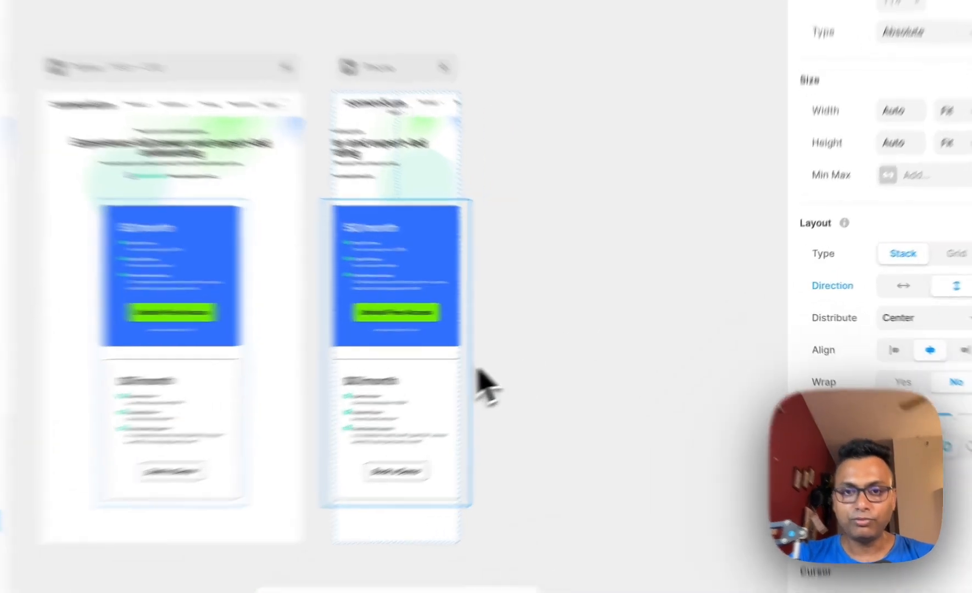
# Try setting the width of the Phone's first pricing card to Fill
pyautogui.click(546, 355)
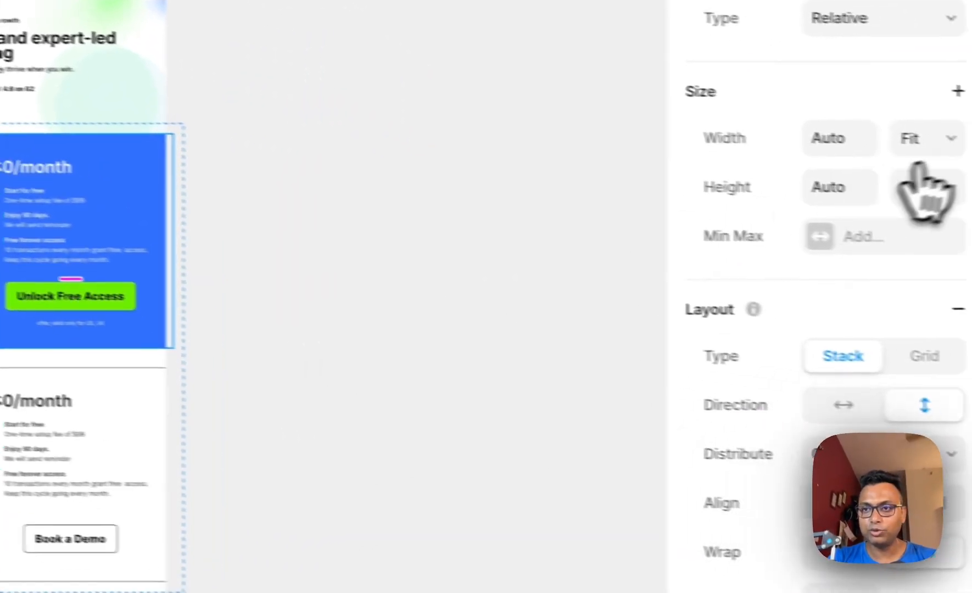
pyautogui.click(923, 140)
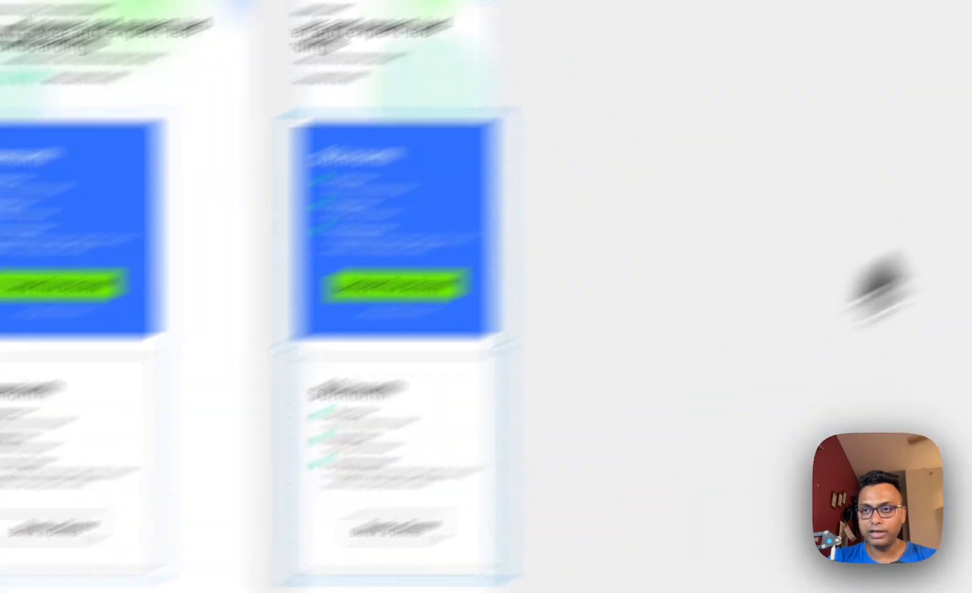
pyautogui.click(897, 114)
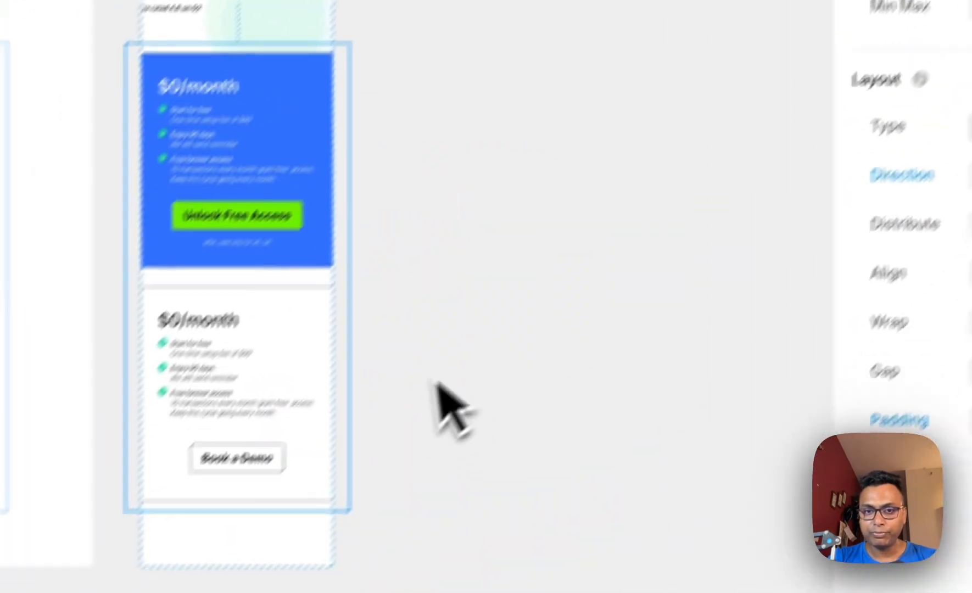
# Set the gap between the Phone's stacked pricing cards to 45
pyautogui.click(438, 381)
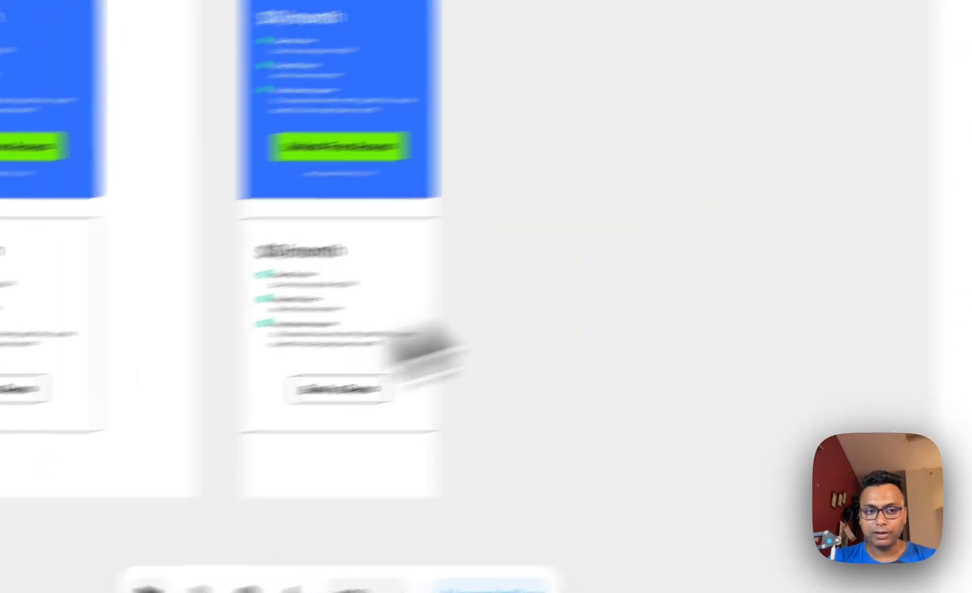
pyautogui.click(177, 340)
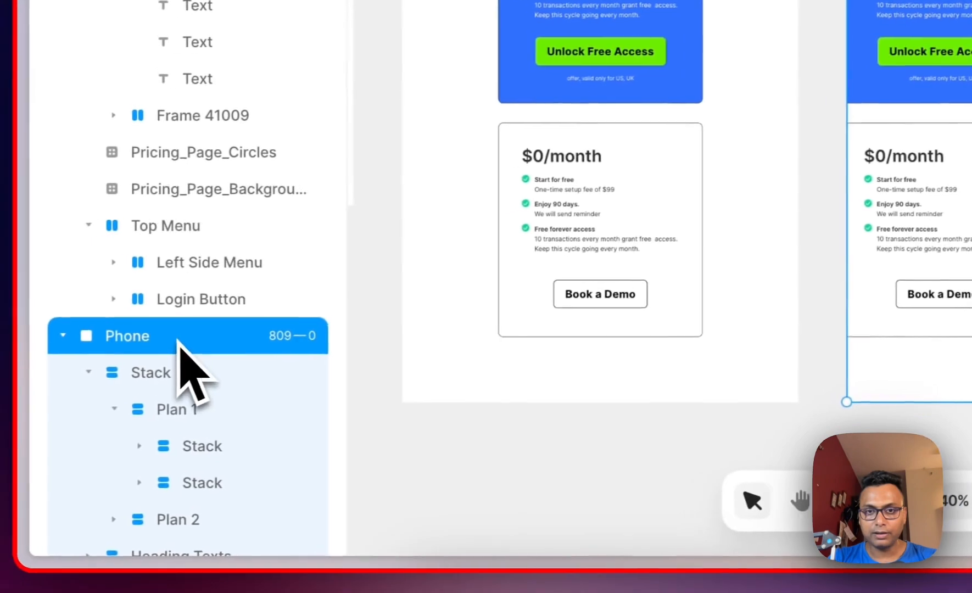
pyautogui.click(191, 374)
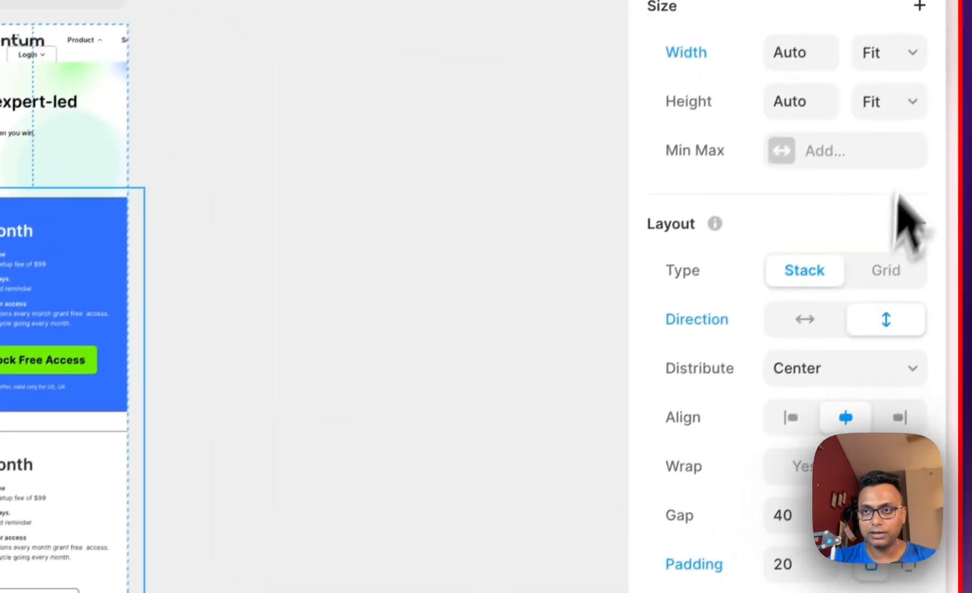
pyautogui.click(890, 52)
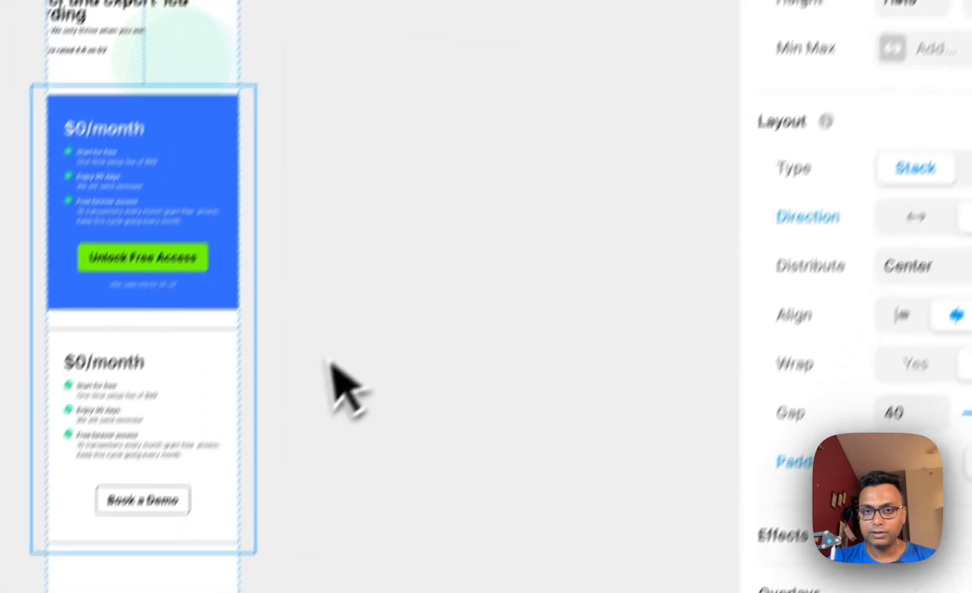
pyautogui.click(98, 561)
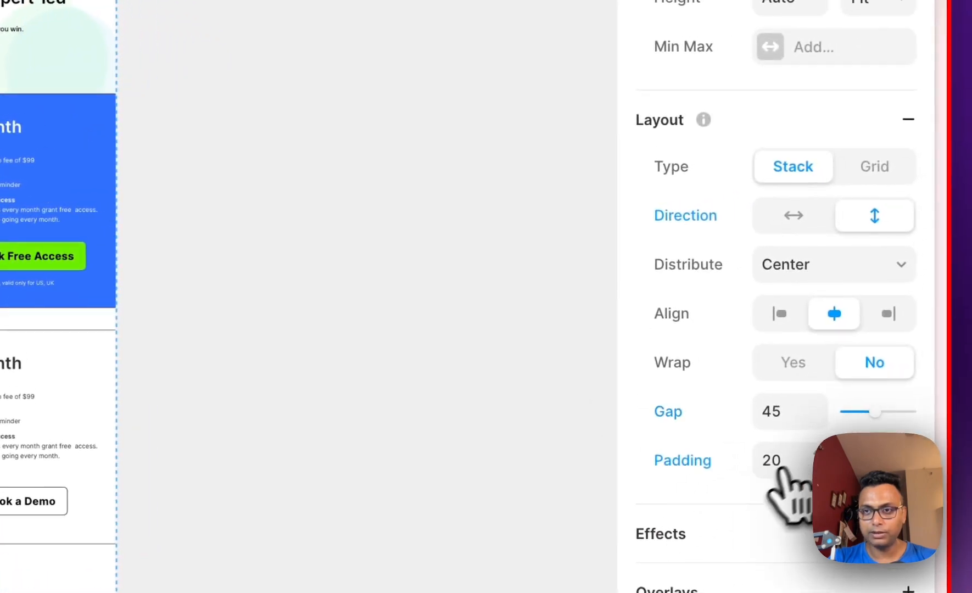
pyautogui.scroll(3, 779, 466)
pyautogui.scroll(4, 895, 160)
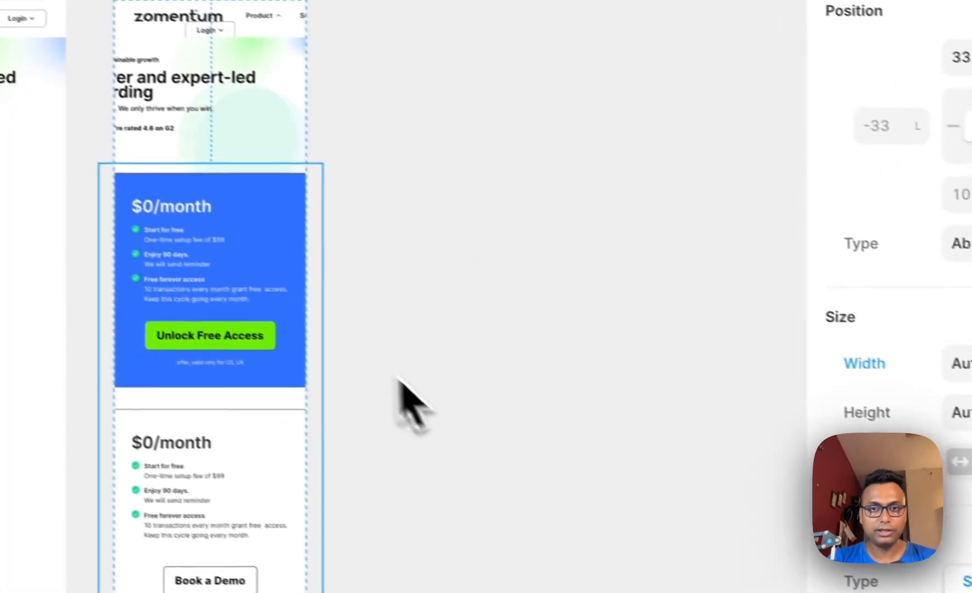
pyautogui.click(398, 379)
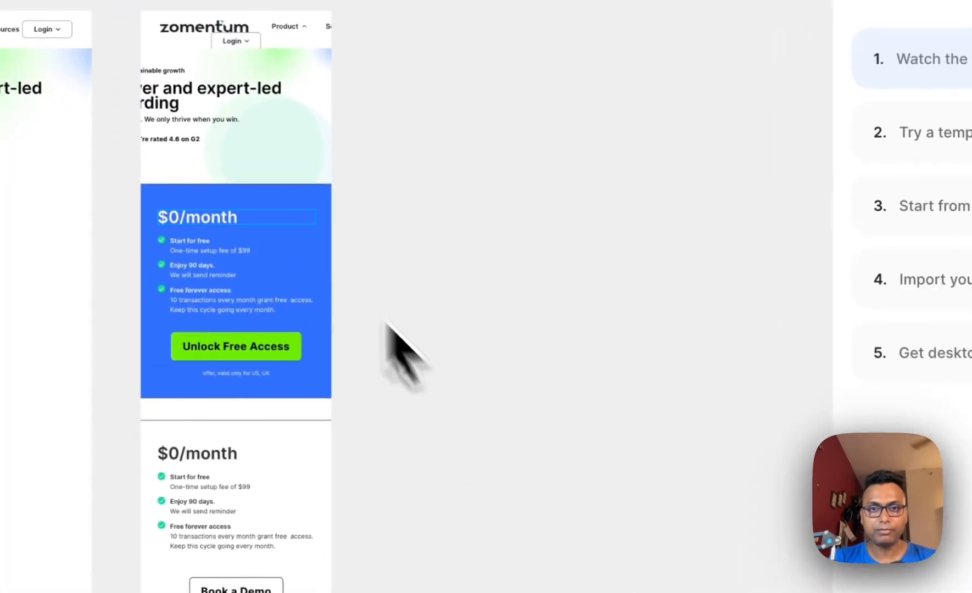
# Narrow the Phone's pricing cards stack from both sides to about 101% of the frame's width, keeping its height on Fit Content
pyautogui.click(227, 173)
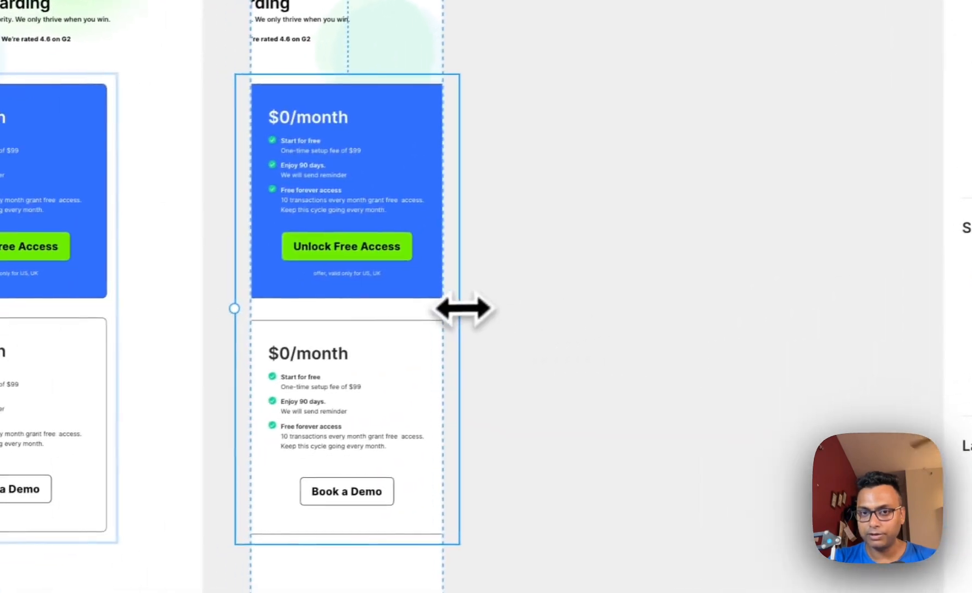
pyautogui.moveTo(132, 373); pyautogui.dragTo(117, 373)
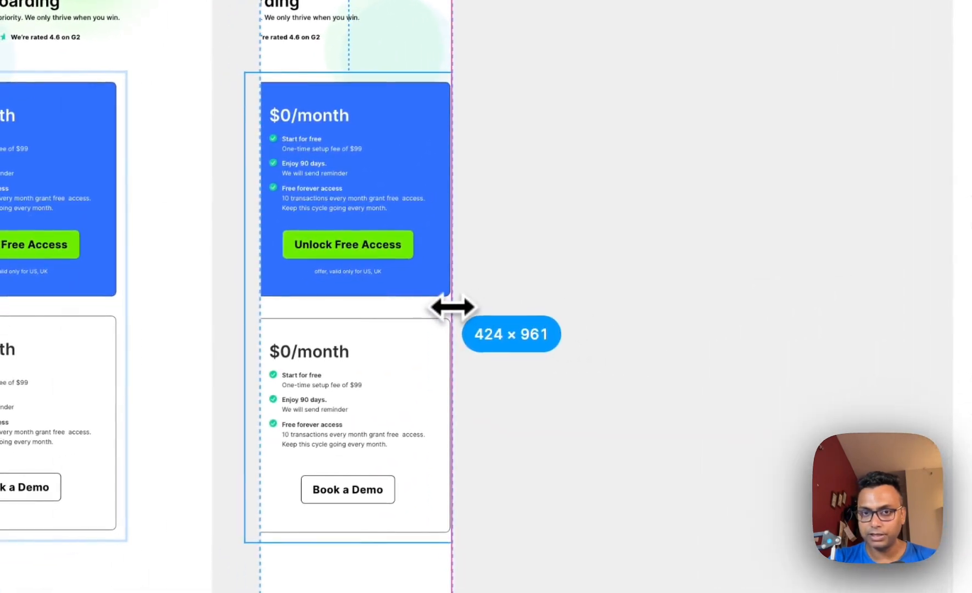
pyautogui.moveTo(243, 306); pyautogui.dragTo(269, 308)
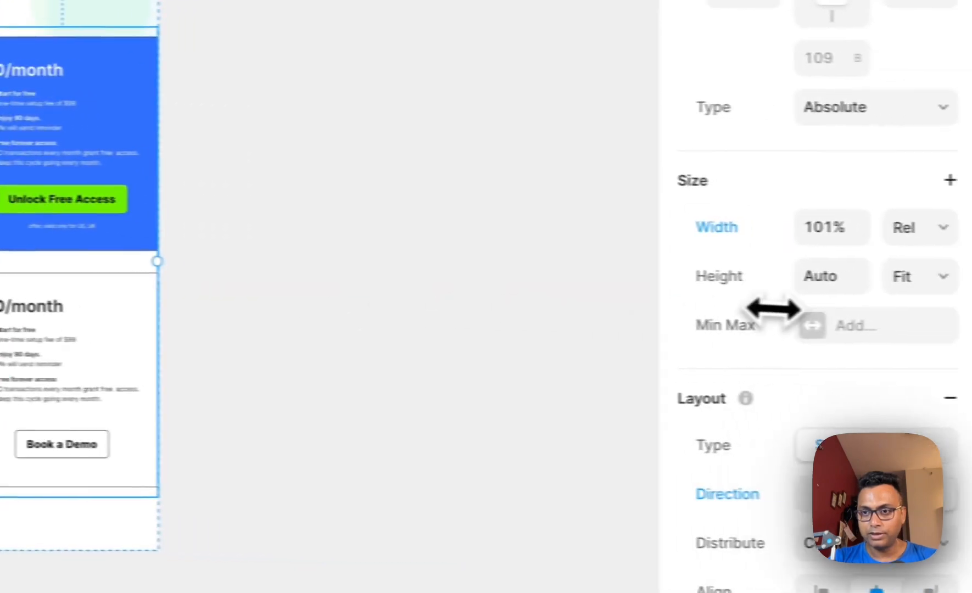
pyautogui.scroll(-10, 753, 329)
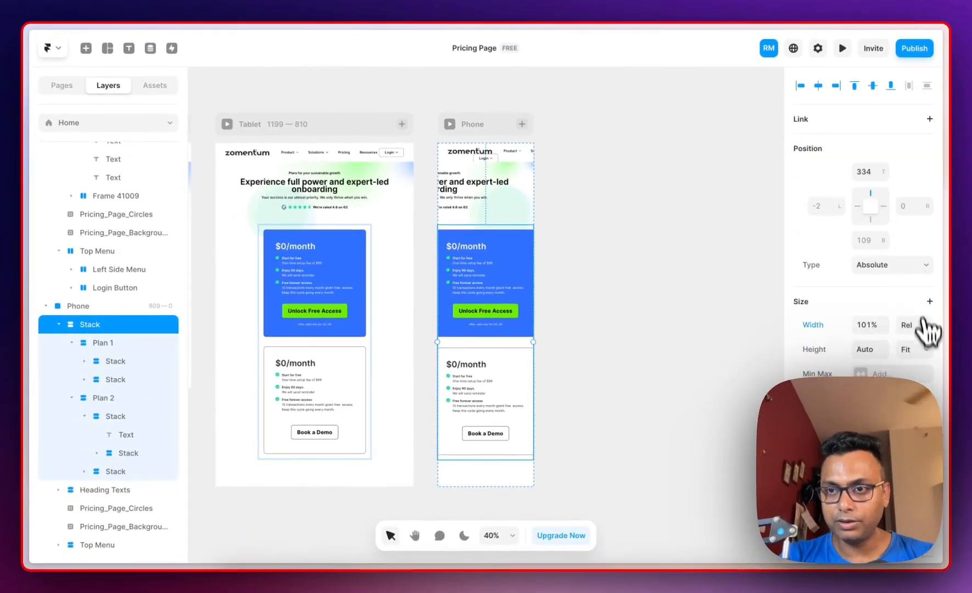
pyautogui.click(923, 349)
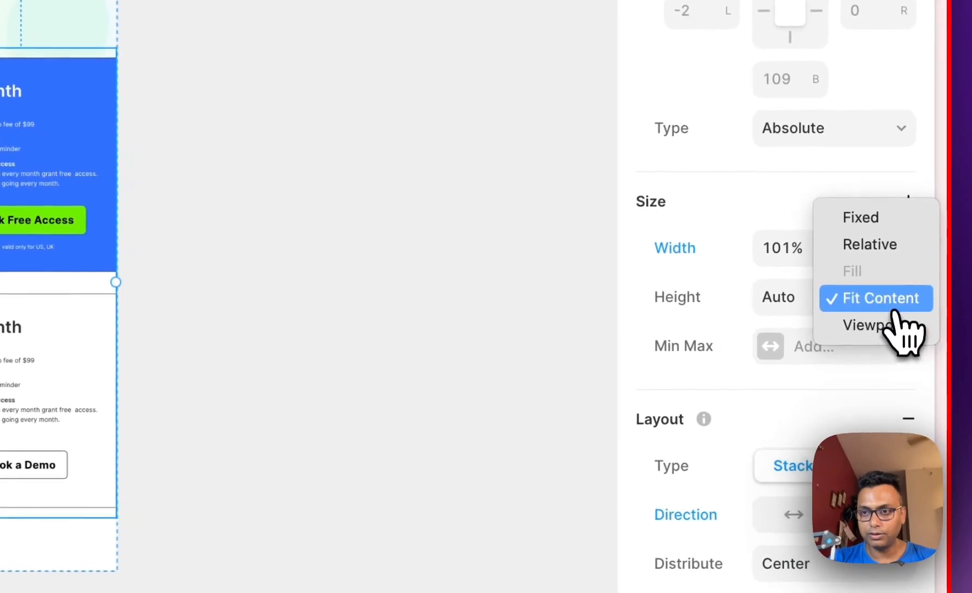
pyautogui.click(894, 308)
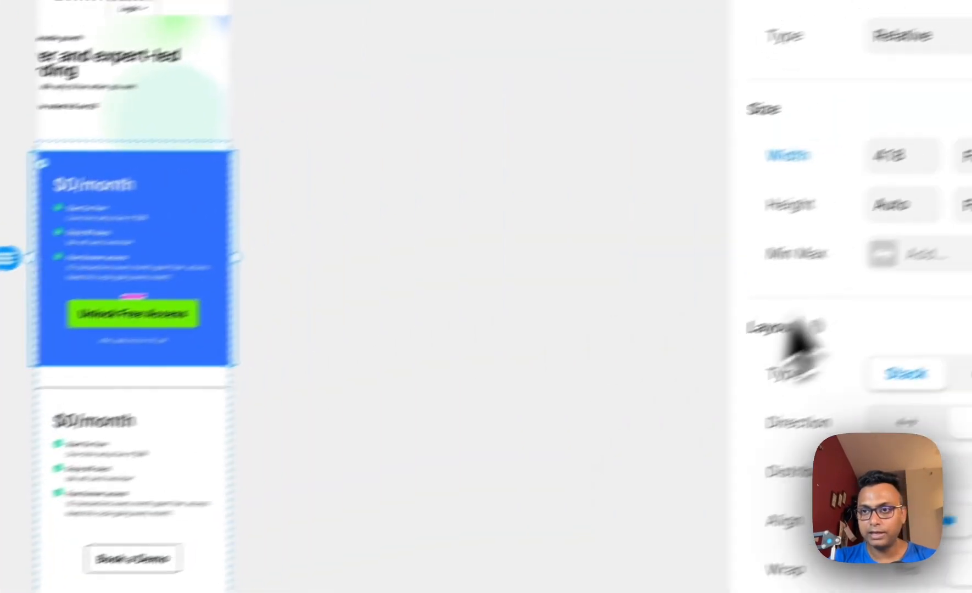
# Set the width of both pricing cards in the Phone's stack to Fill
pyautogui.click(878, 200)
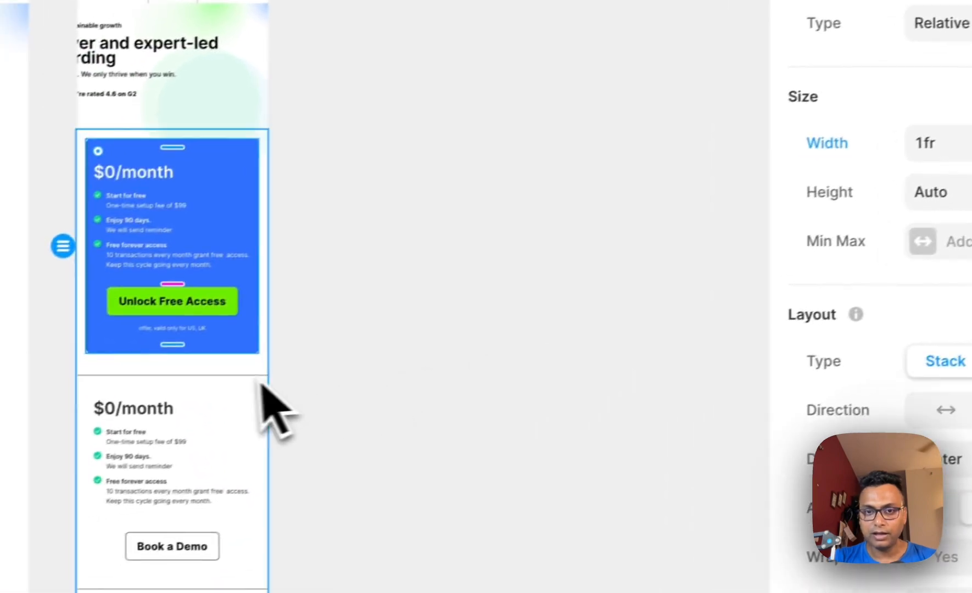
pyautogui.click(89, 469)
pyautogui.click(964, 145)
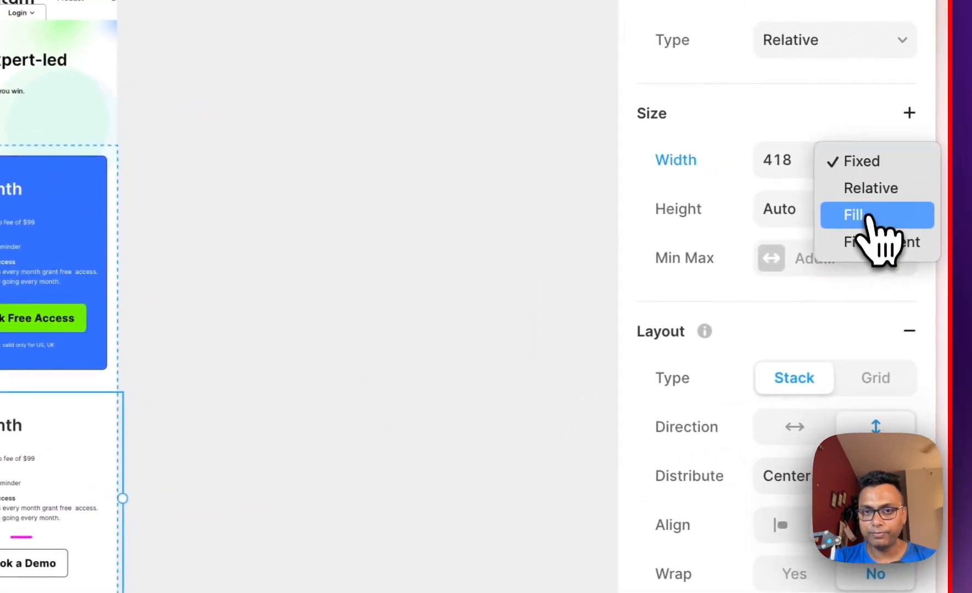
pyautogui.click(968, 202)
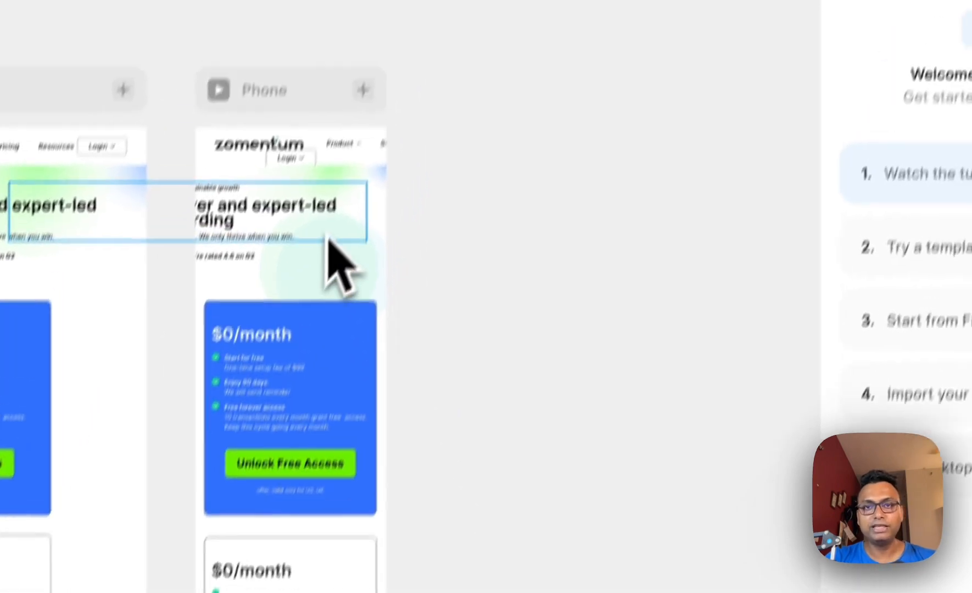
# Set the height of the text stack inside the Phone's Heading Texts to Fit Content and keep the Heading Texts' width on Relative
pyautogui.click(385, 70)
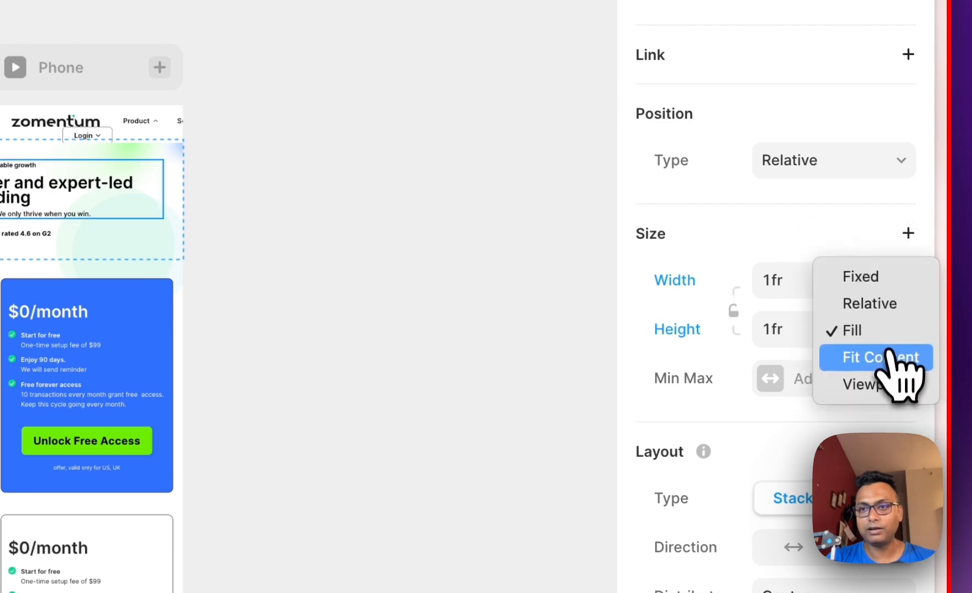
pyautogui.click(889, 355)
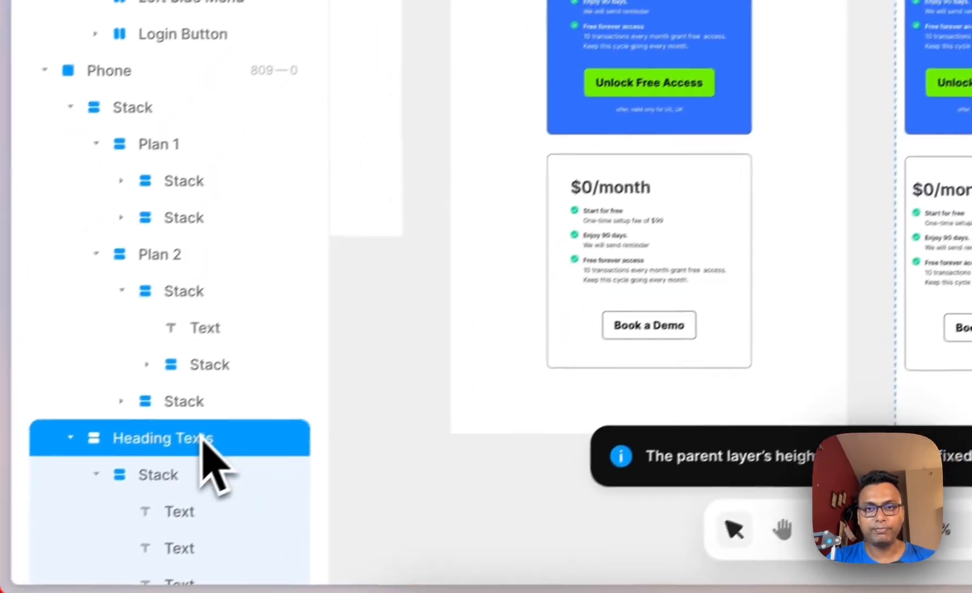
pyautogui.click(879, 324)
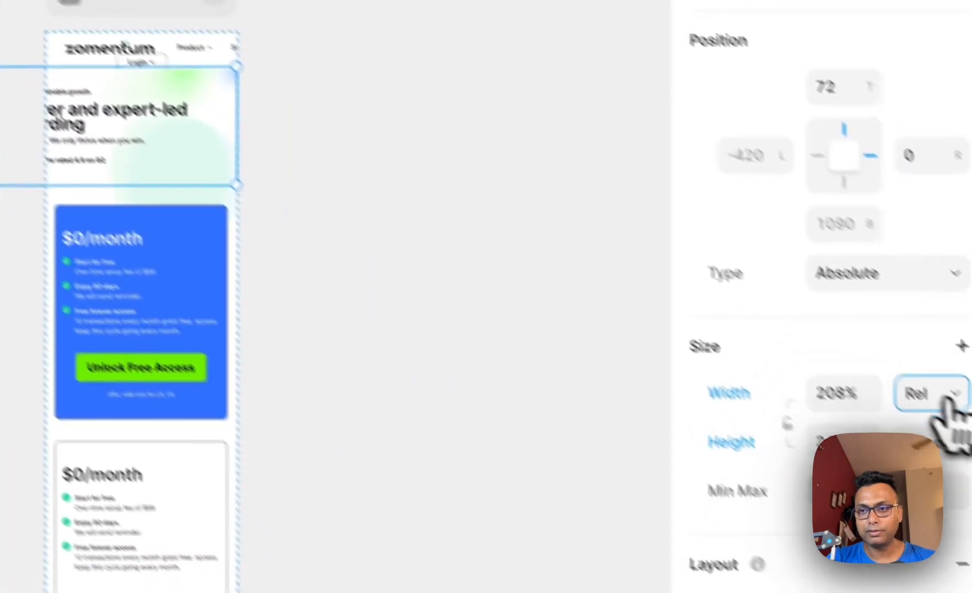
pyautogui.click(931, 395)
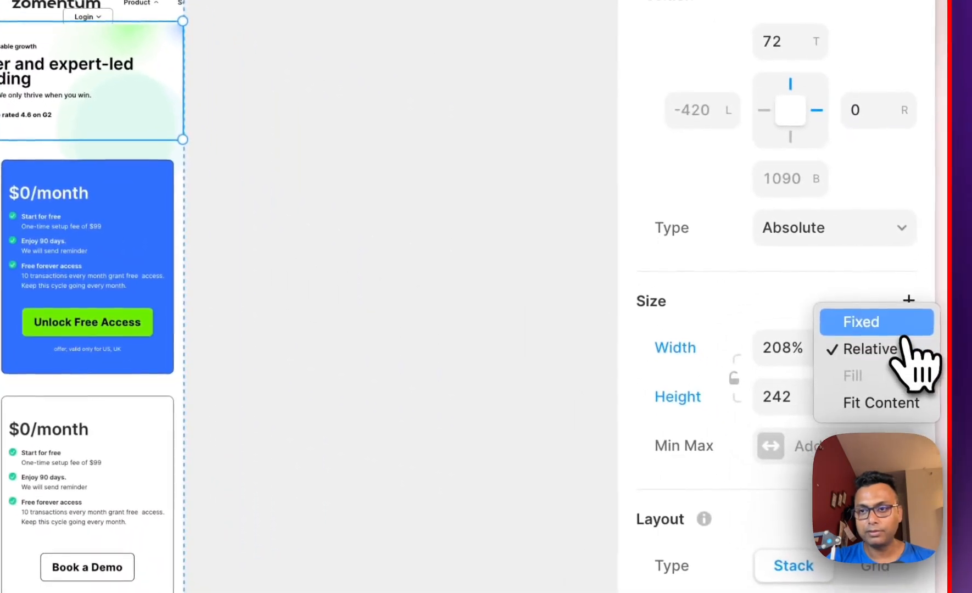
pyautogui.click(900, 349)
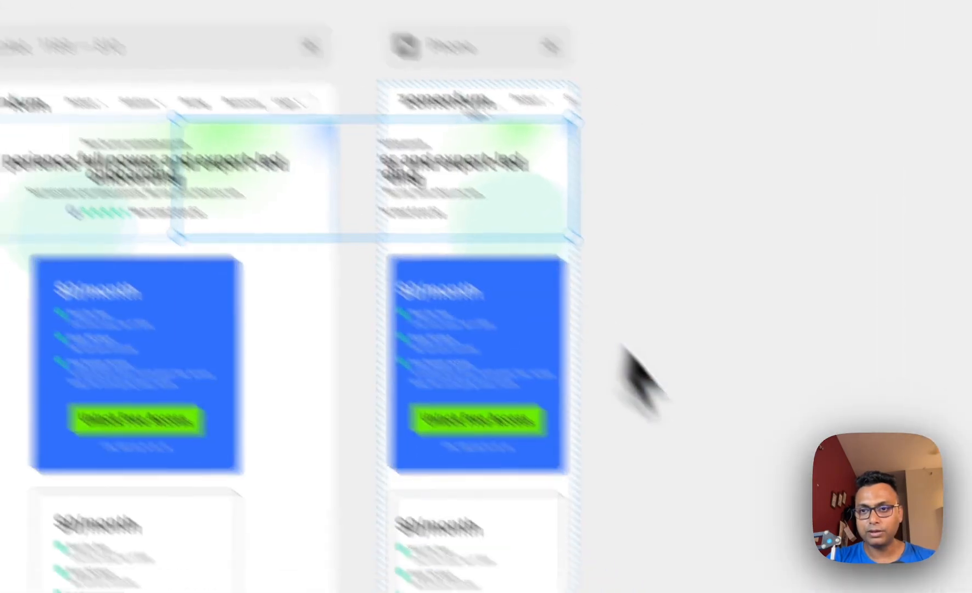
# Set the width of the three texts inside the Phone's Heading Texts, and of the stack holding them, to Fit Content
pyautogui.click(137, 470)
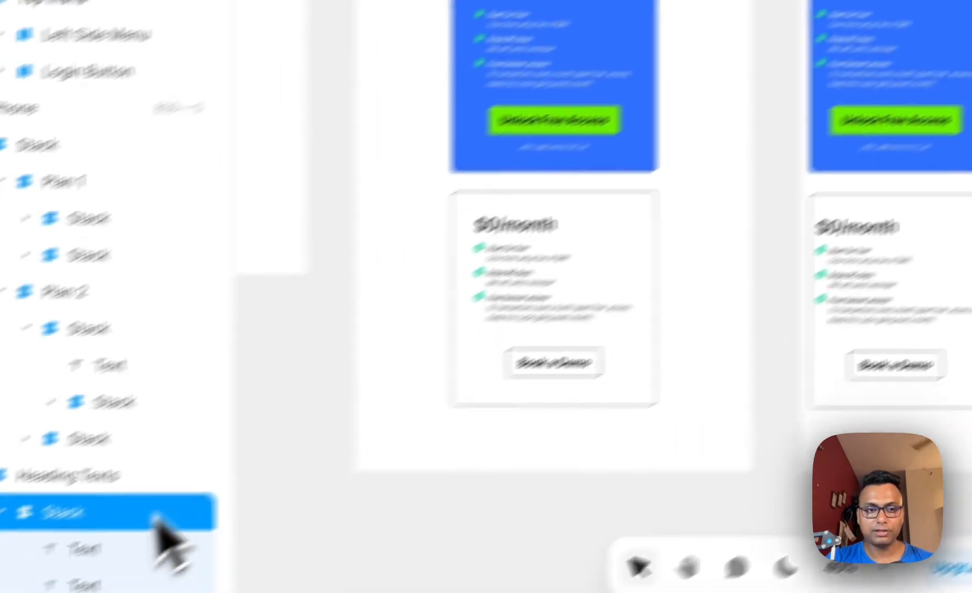
pyautogui.click(234, 497)
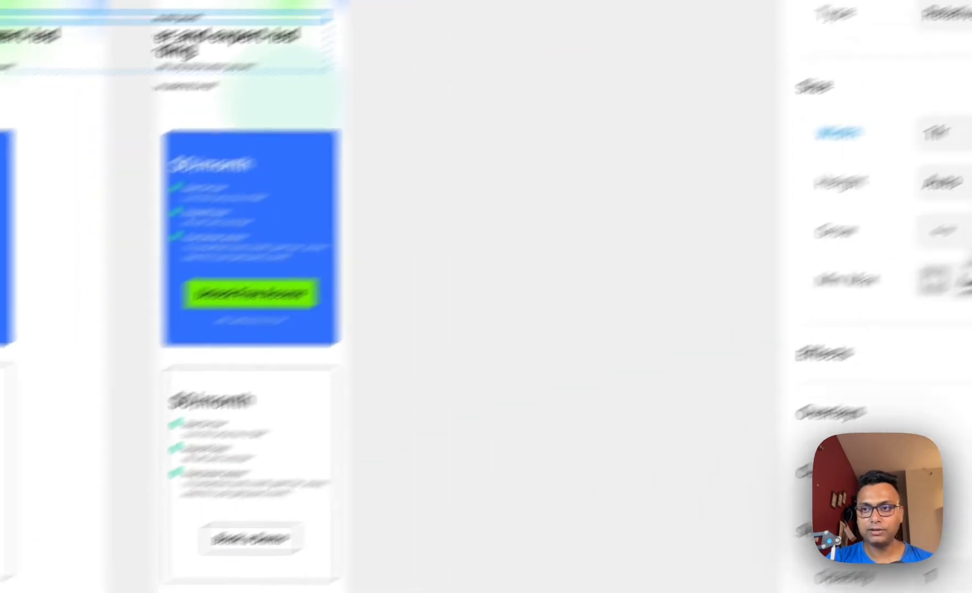
pyautogui.click(838, 133)
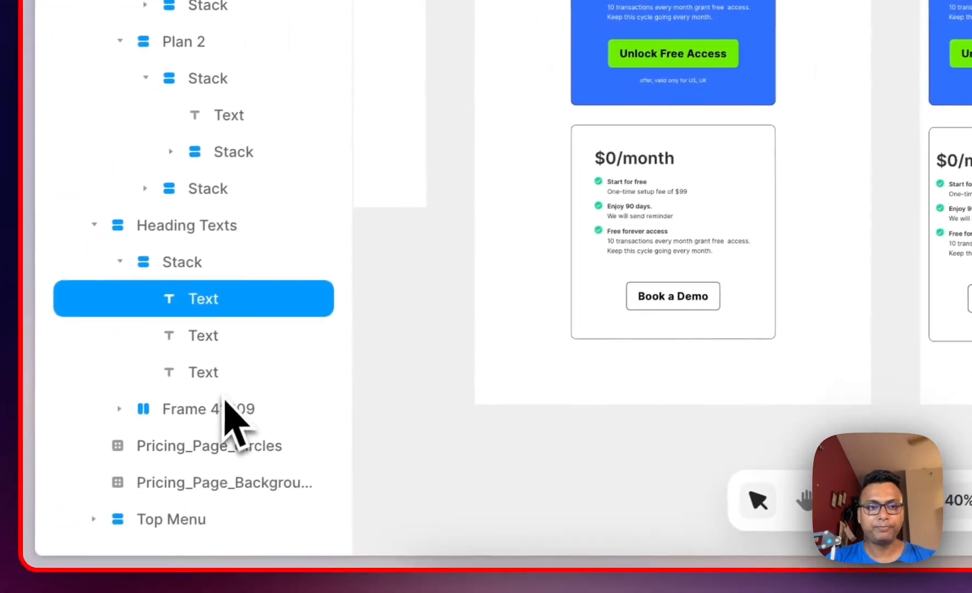
pyautogui.click(229, 373)
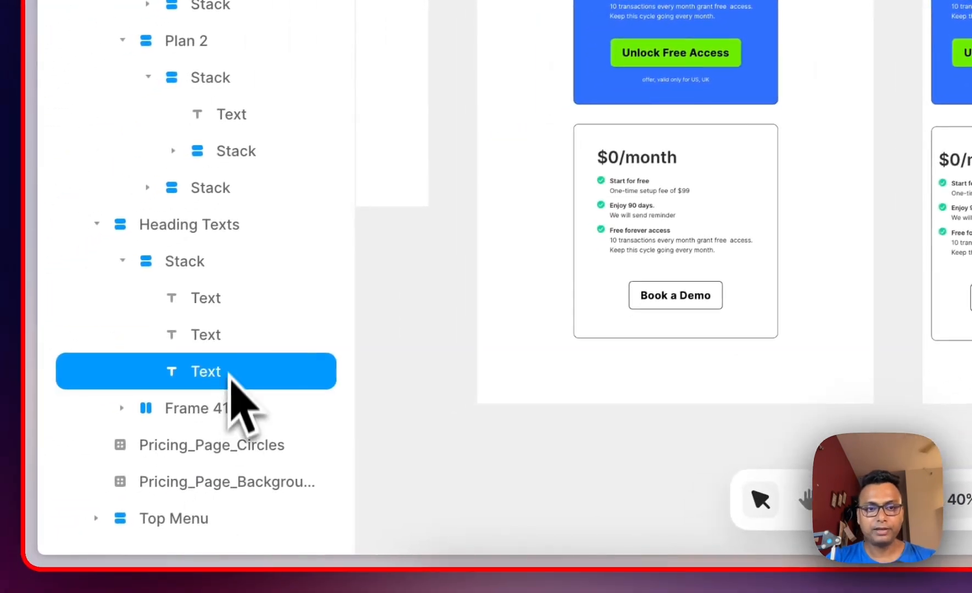
pyautogui.keyDown('shift'); pyautogui.click(253, 335); pyautogui.keyUp('shift')
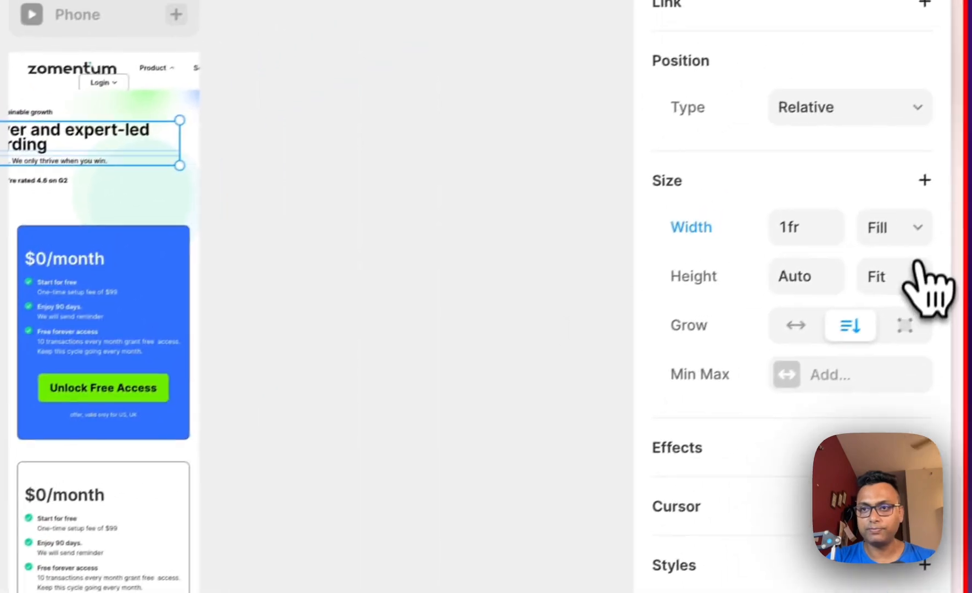
pyautogui.click(879, 237)
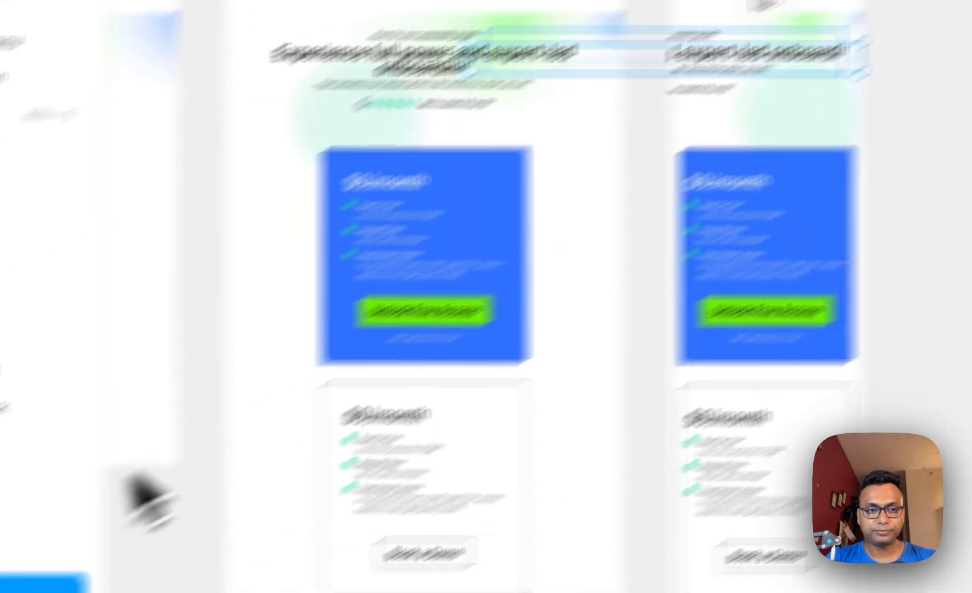
pyautogui.click(167, 367)
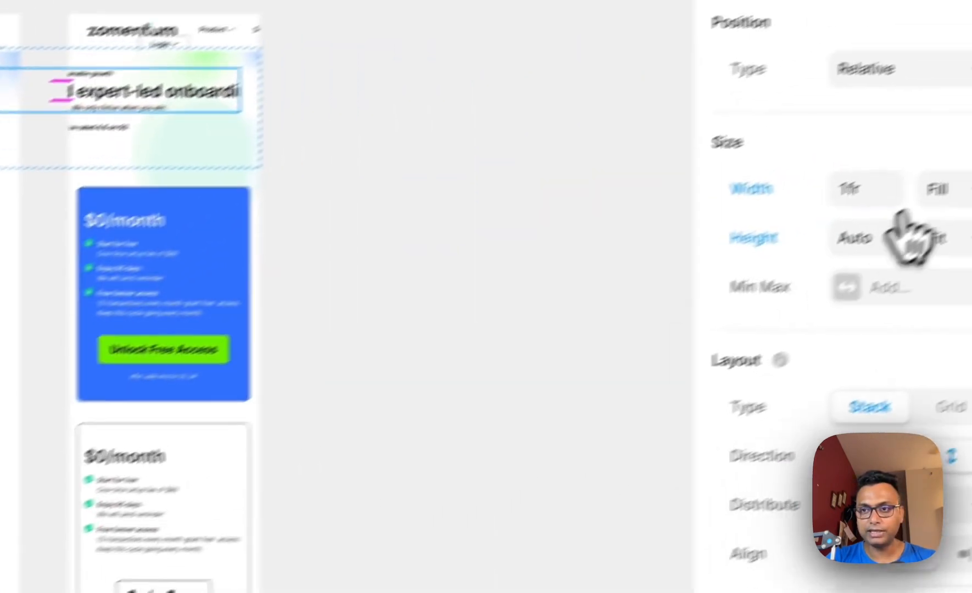
pyautogui.click(892, 225)
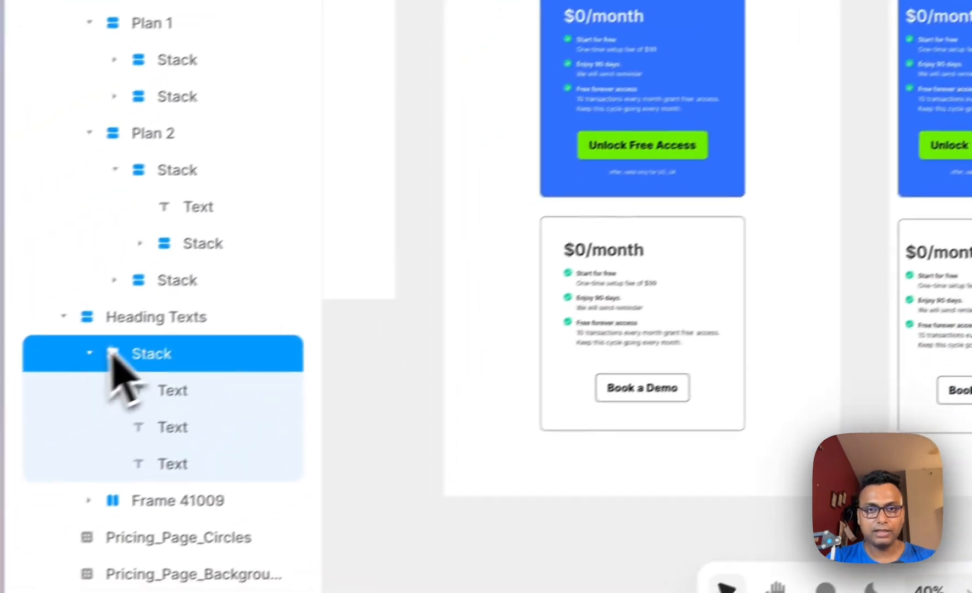
# Move the Phone's Heading Texts out of the frame and back in, so its left edge lies within the Phone and its top is at 145
pyautogui.click(186, 310)
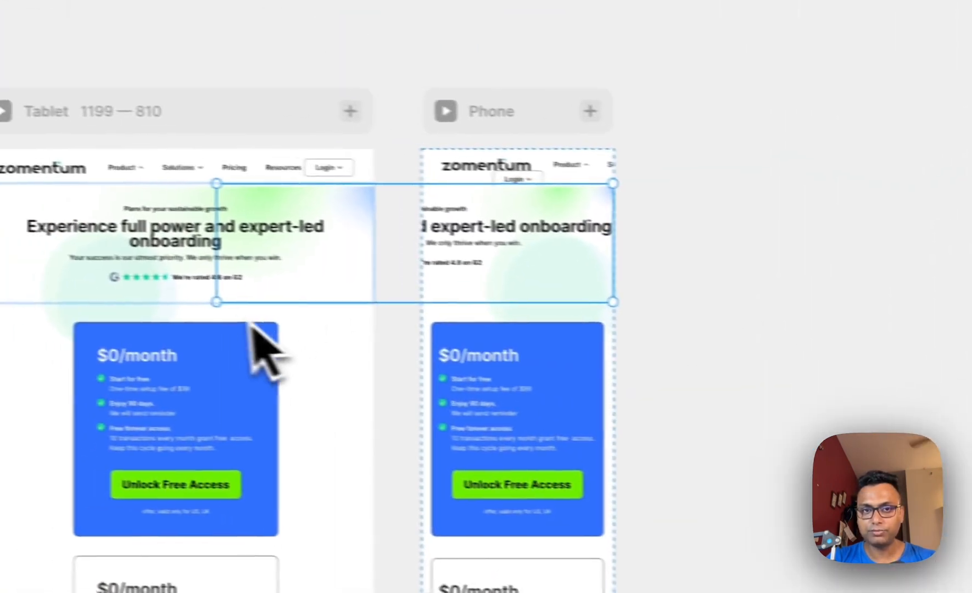
pyautogui.moveTo(218, 302); pyautogui.dragTo(263, 310)
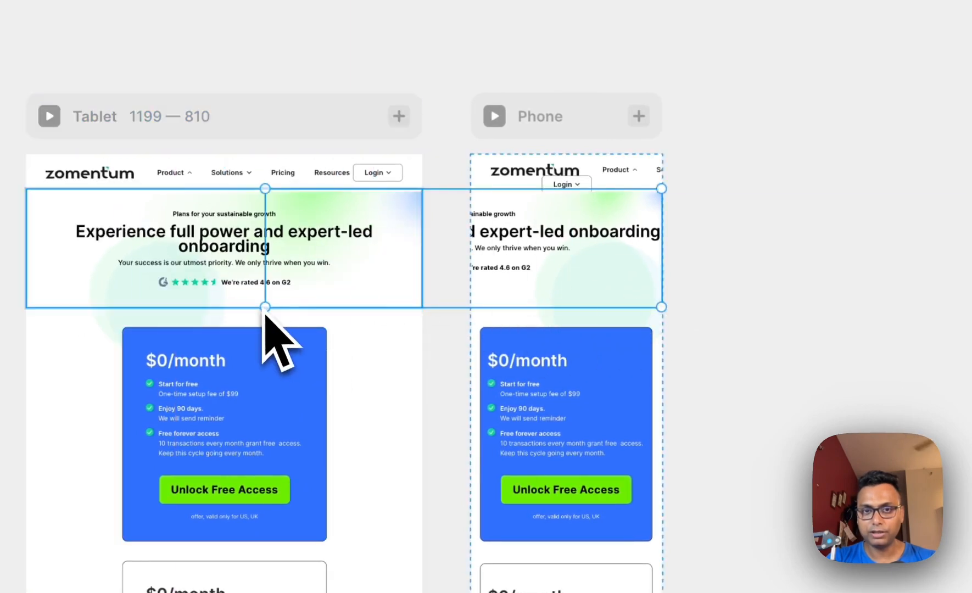
pyautogui.moveTo(520, 296); pyautogui.dragTo(773, 338)
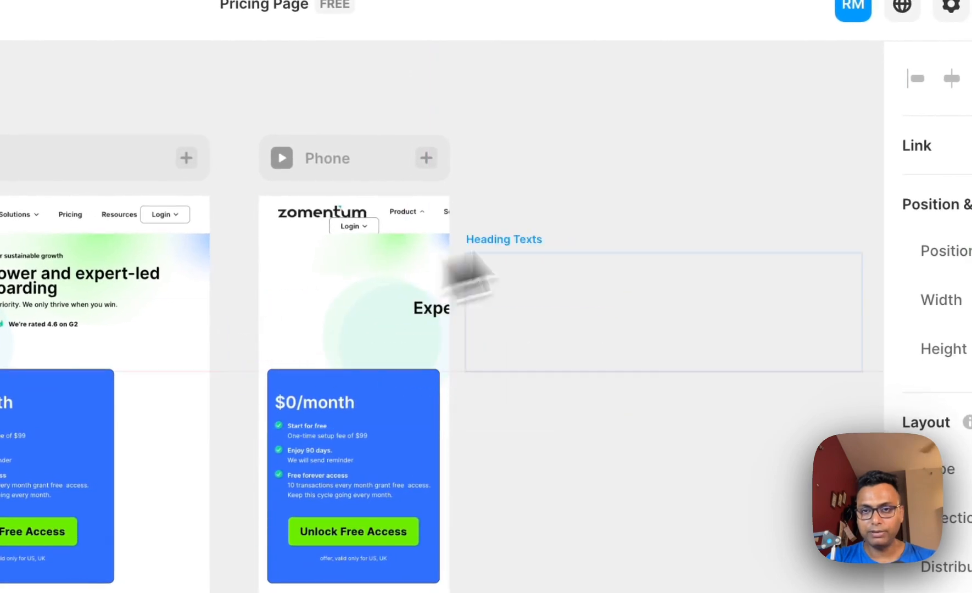
pyautogui.moveTo(517, 232); pyautogui.dragTo(453, 256)
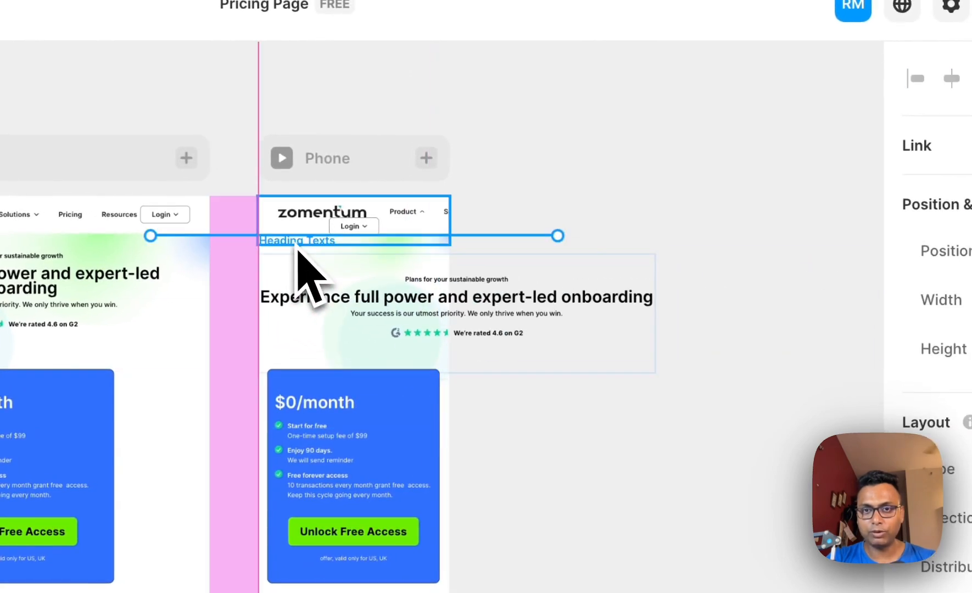
pyautogui.moveTo(314, 258); pyautogui.dragTo(314, 262)
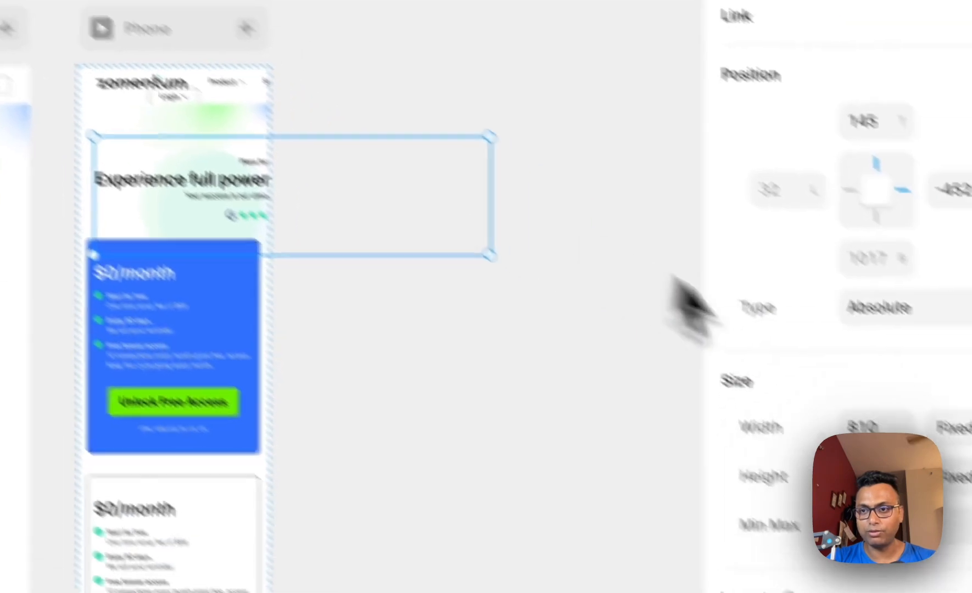
# Set the Phone's Heading Texts width to Fit Content, and the width of its inner stack and three texts to Fill
pyautogui.click(879, 374)
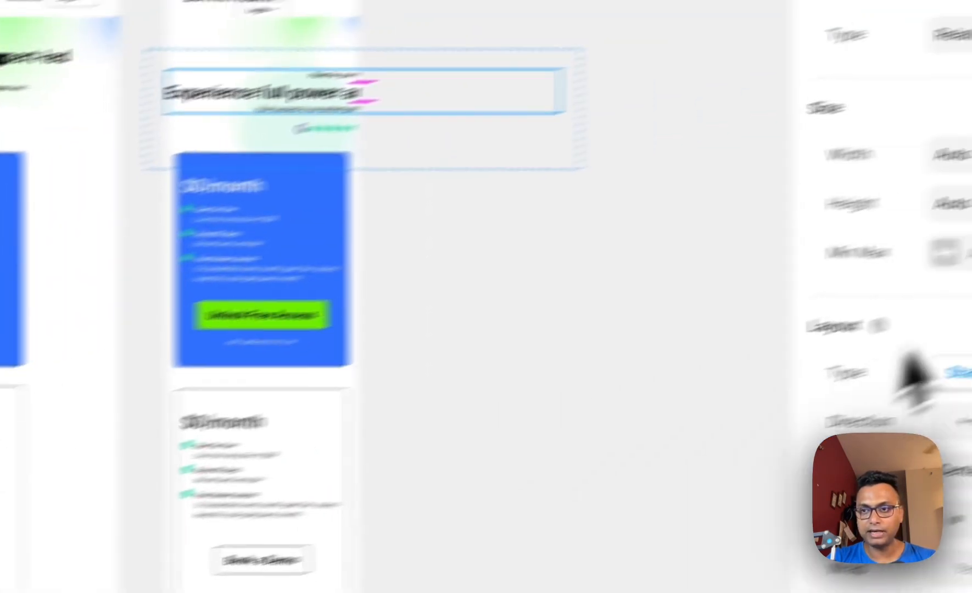
pyautogui.click(897, 204)
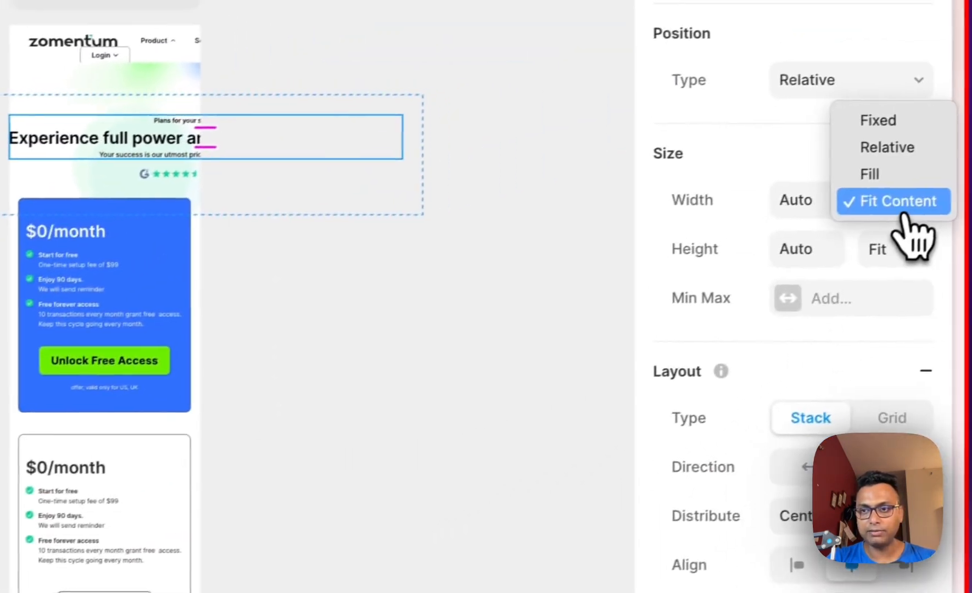
pyautogui.click(886, 184)
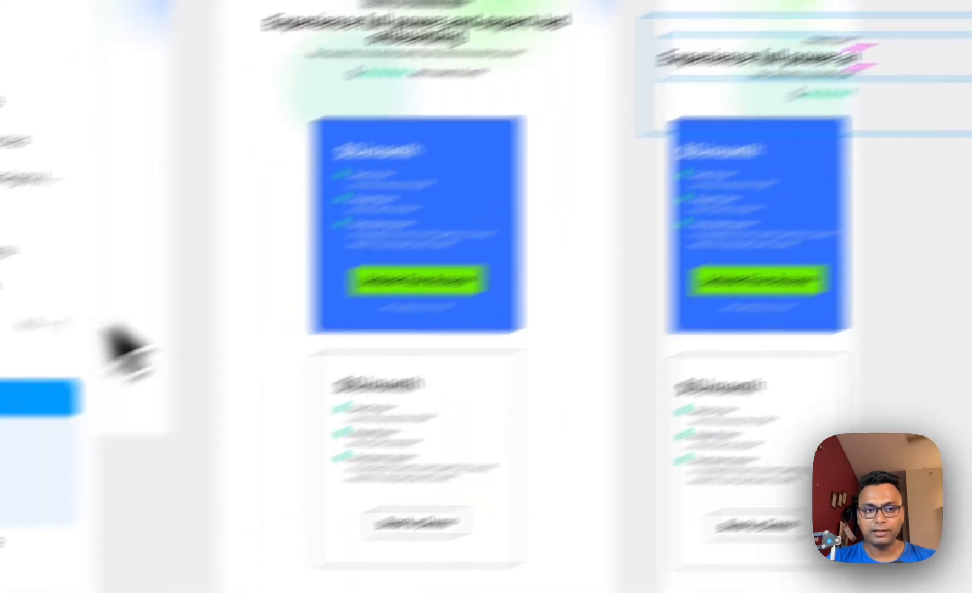
pyautogui.click(203, 337)
pyautogui.keyDown('shift'); pyautogui.click(226, 392); pyautogui.keyUp('shift')
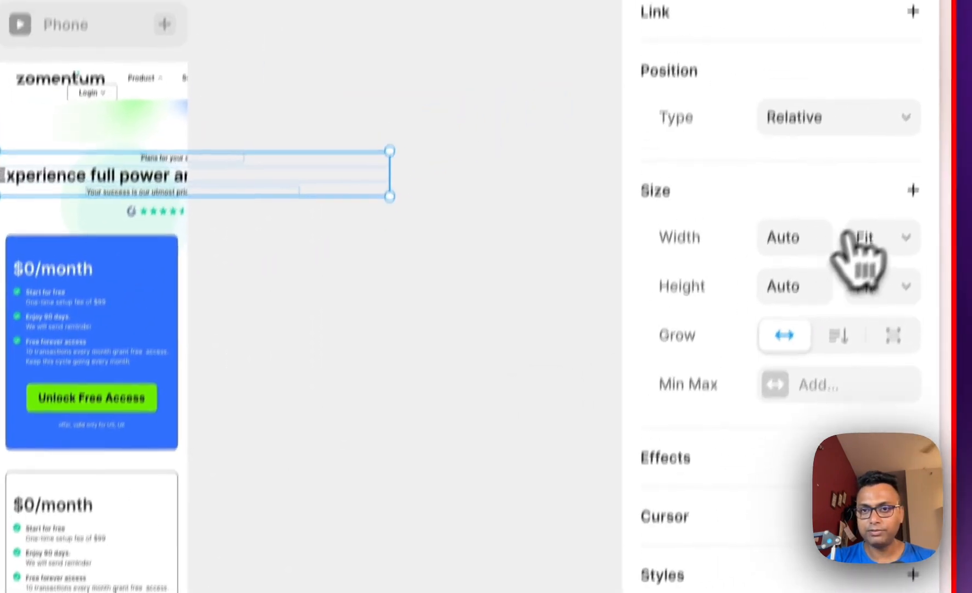
pyautogui.click(896, 315)
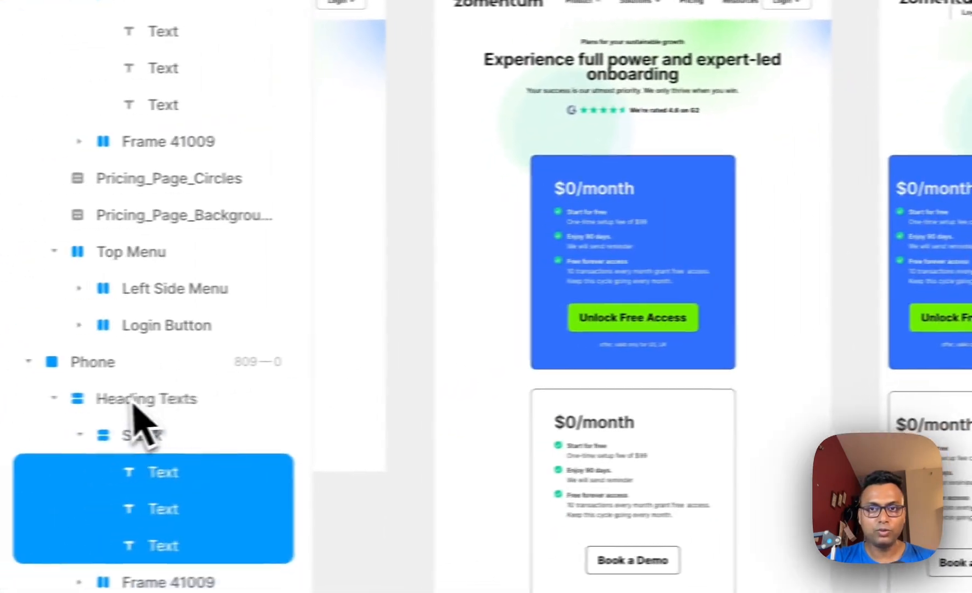
# Center the Heading Texts horizontally in the Phone frame and nudge it up towards the top menu
pyautogui.click(134, 401)
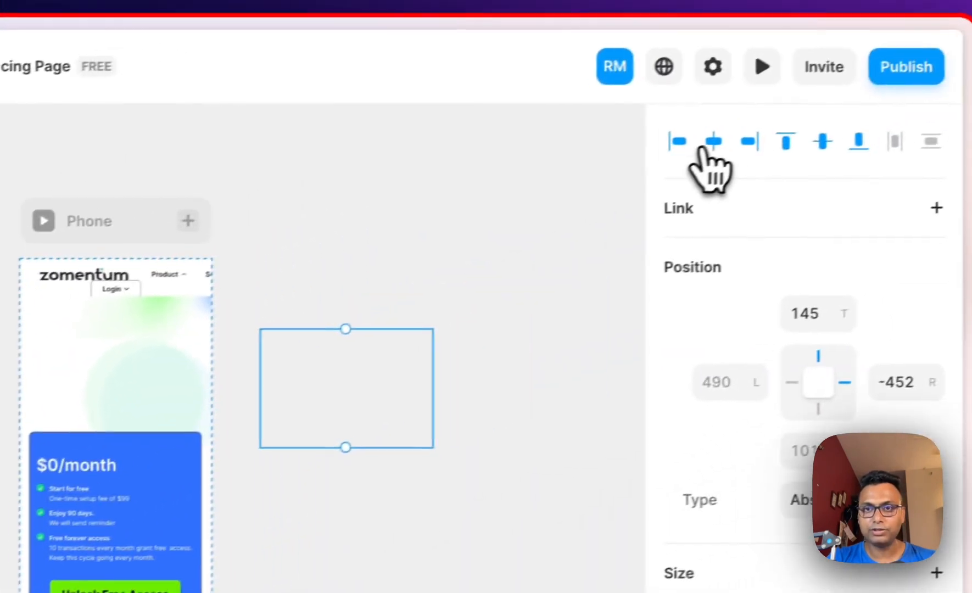
pyautogui.click(688, 149)
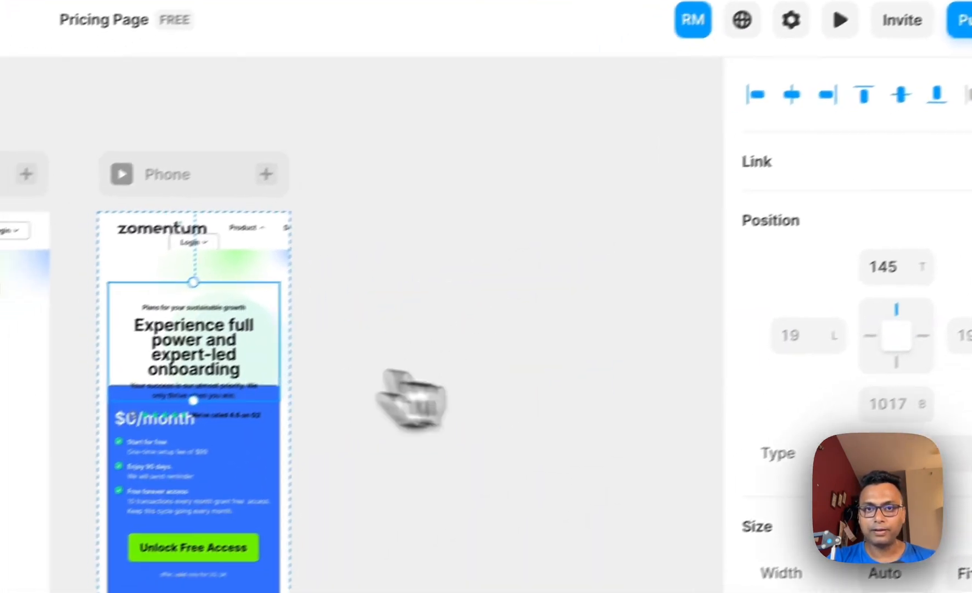
pyautogui.hotkey('shift', 'Up')
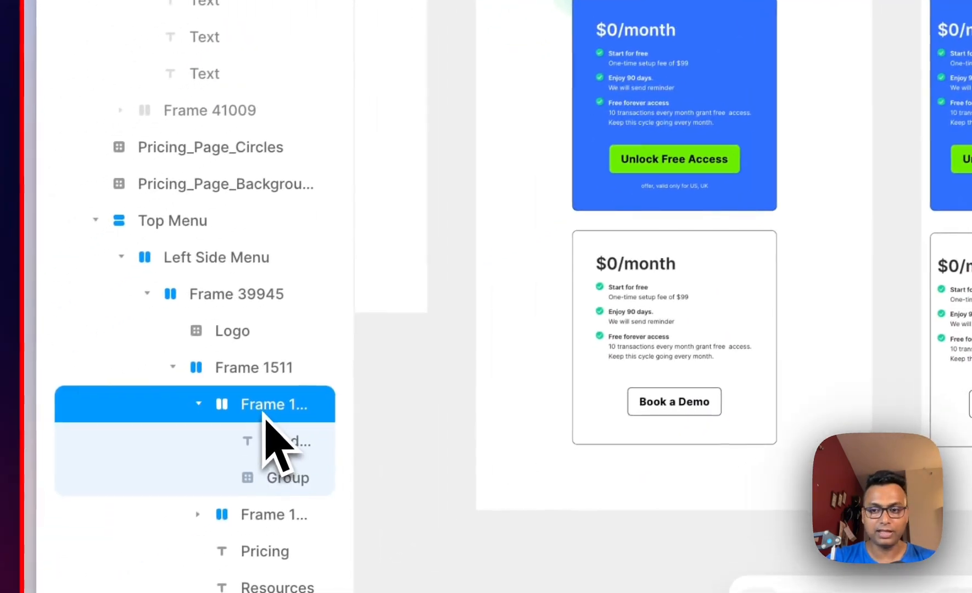
# Hide the Product item and the whole Frame 1511 of navigation links in the Phone's top menu
pyautogui.press('BackSpace')
pyautogui.click(261, 381)
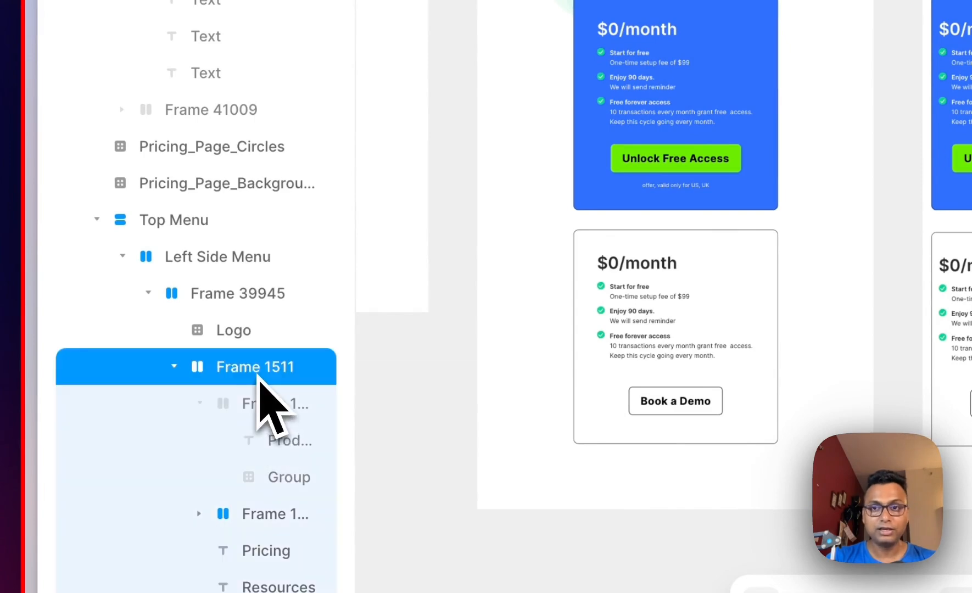
pyautogui.hotkey('ctrl', 'shift', 'h')
# Set the width of Frame 39945, which holds the logo in the Phone's top menu, to Fill
pyautogui.click(231, 306)
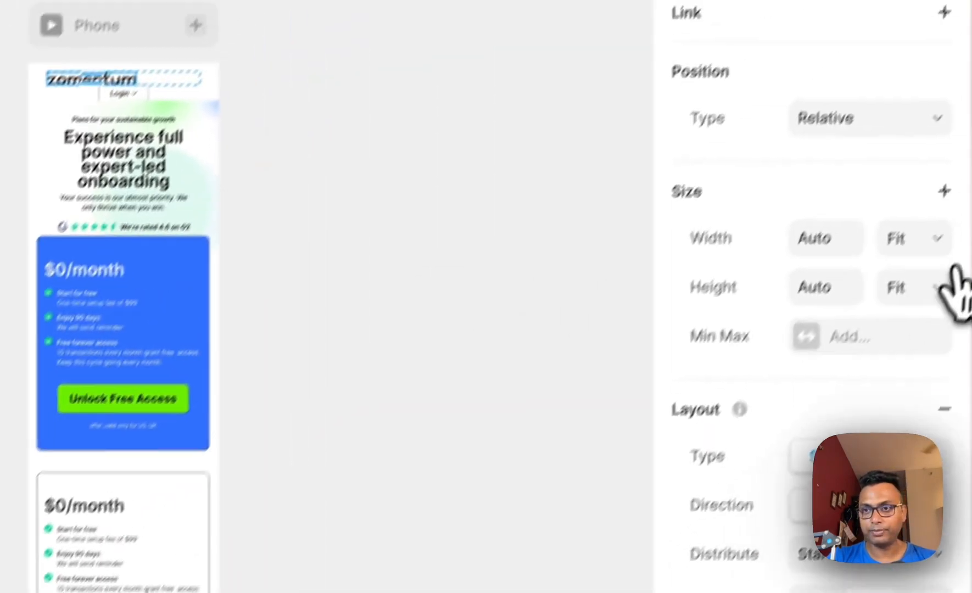
pyautogui.click(916, 239)
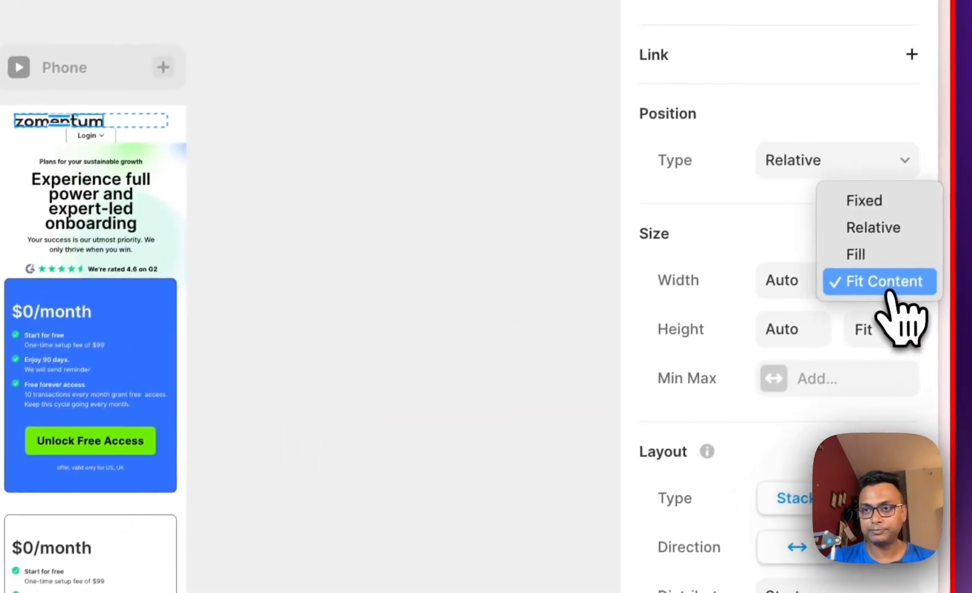
pyautogui.click(878, 261)
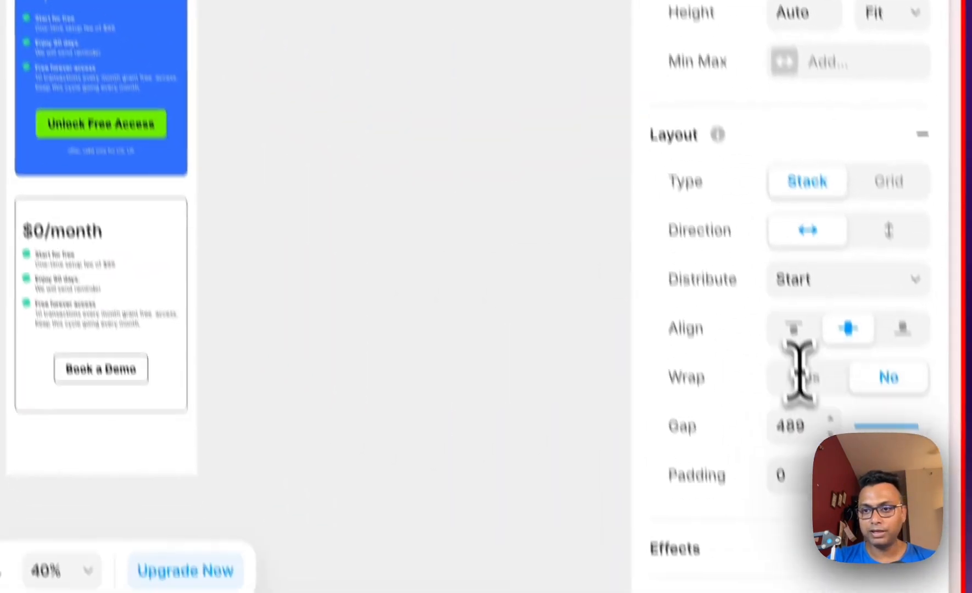
pyautogui.click(796, 362)
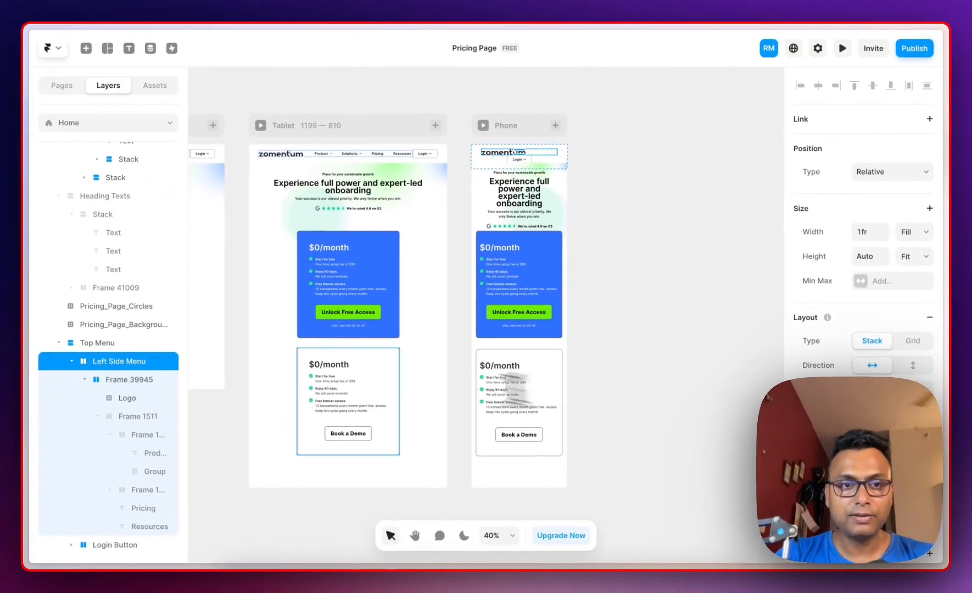
# Move the Phone's Heading Texts down below the top menu and shift the pricing cards stack down beneath the rating line
pyautogui.scroll(3, 125, 419)
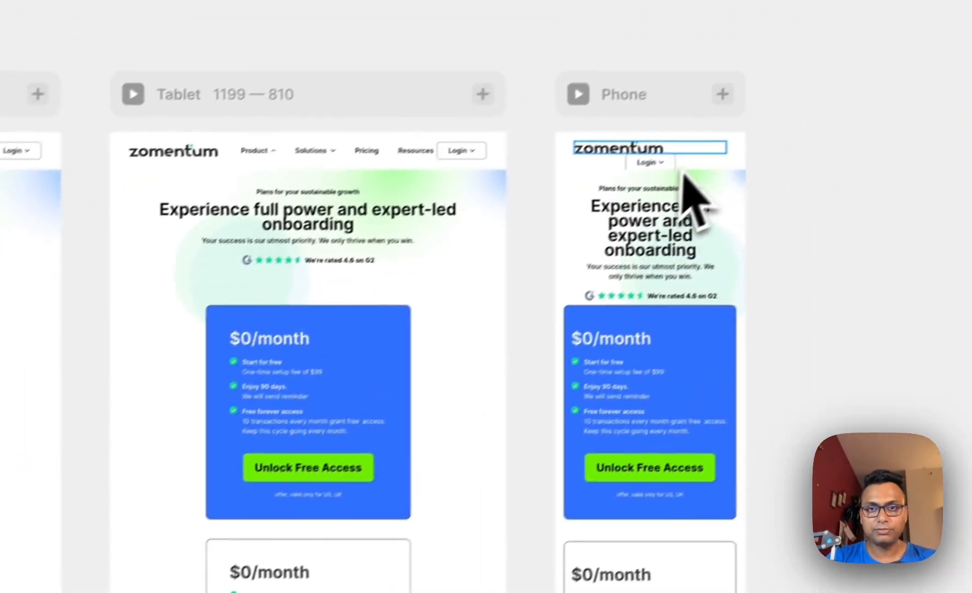
pyautogui.click(693, 163)
pyautogui.scroll(3, 706, 155)
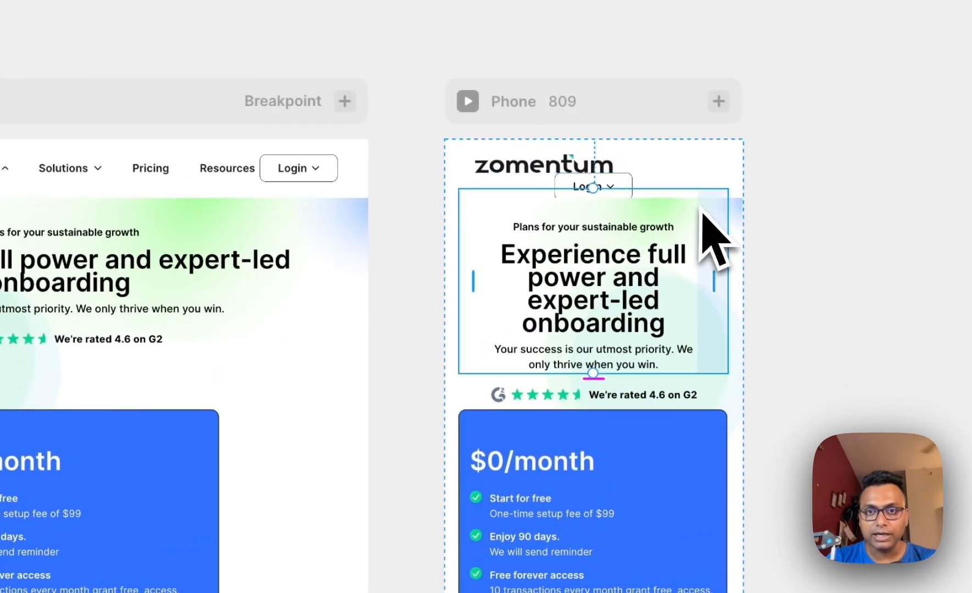
pyautogui.moveTo(682, 218); pyautogui.dragTo(685, 239)
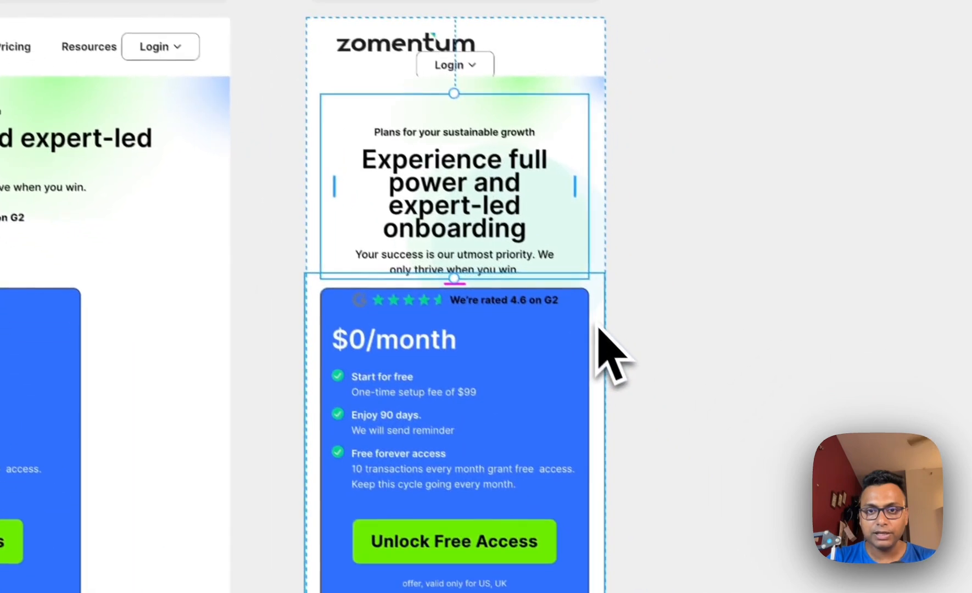
pyautogui.moveTo(735, 443); pyautogui.dragTo(735, 463)
pyautogui.moveTo(585, 331); pyautogui.dragTo(589, 375)
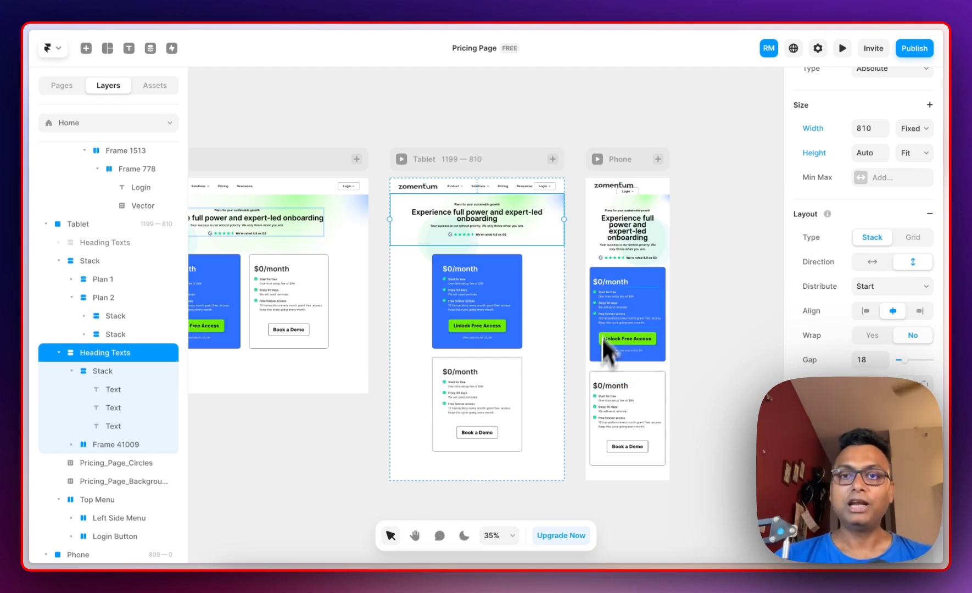
# Delete the Tablet and Phone breakpoints, leaving only the Desktop frame
pyautogui.click(507, 161)
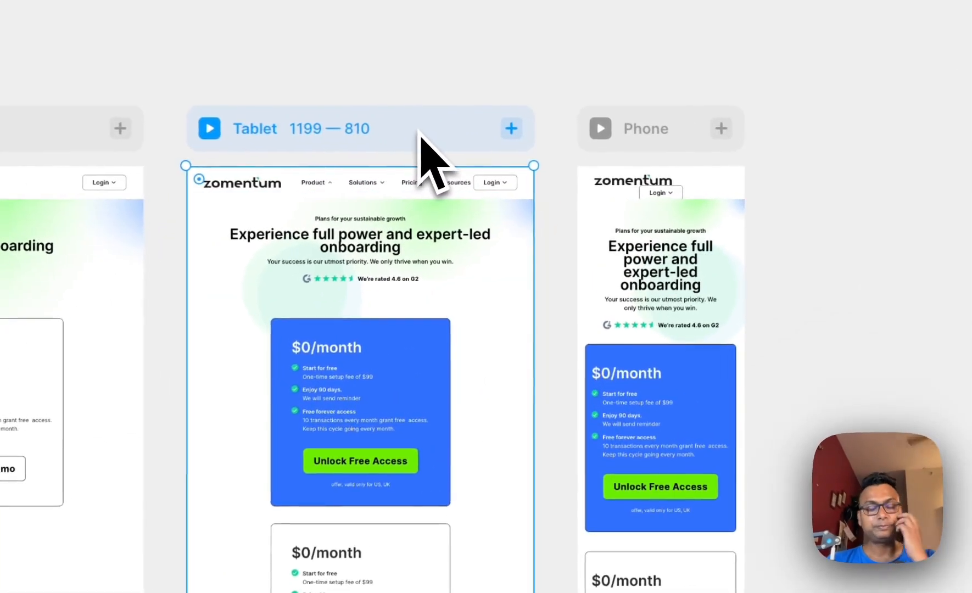
pyautogui.press('Delete')
pyautogui.click(447, 453)
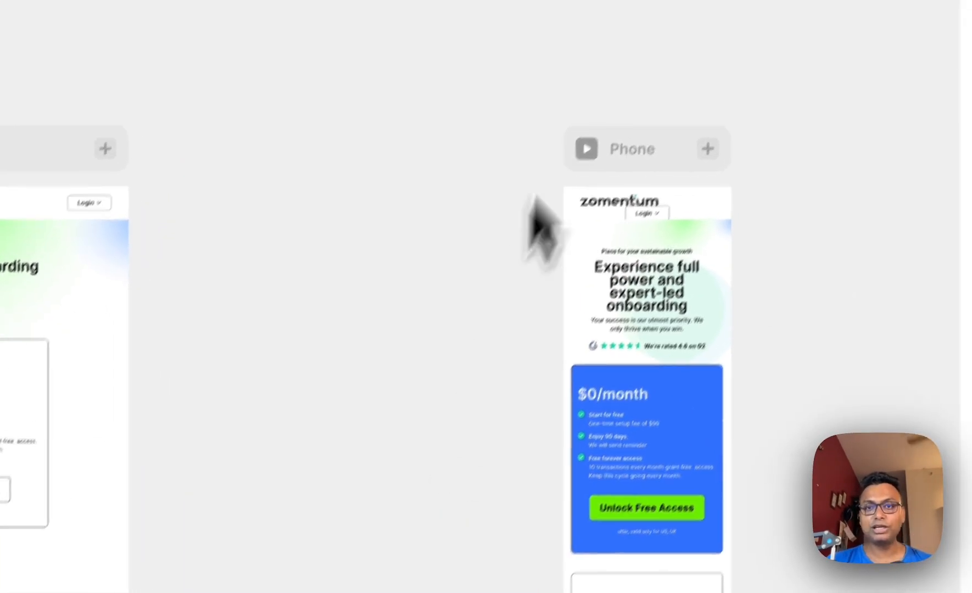
pyautogui.click(653, 124)
pyautogui.press('Delete')
pyautogui.click(402, 518)
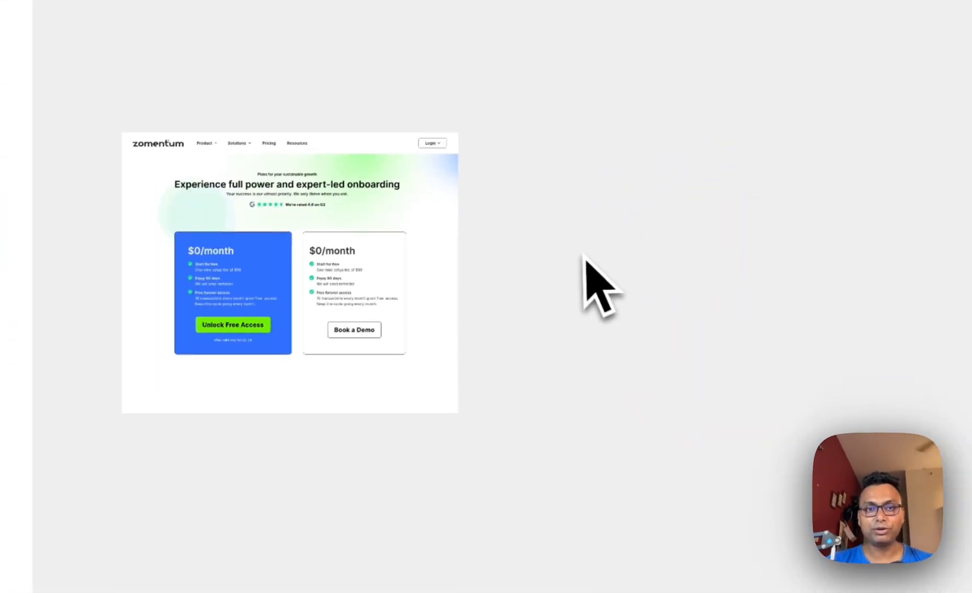
# Select all of the layers inside the Desktop frame and delete them
pyautogui.moveTo(94, 150); pyautogui.dragTo(508, 338)
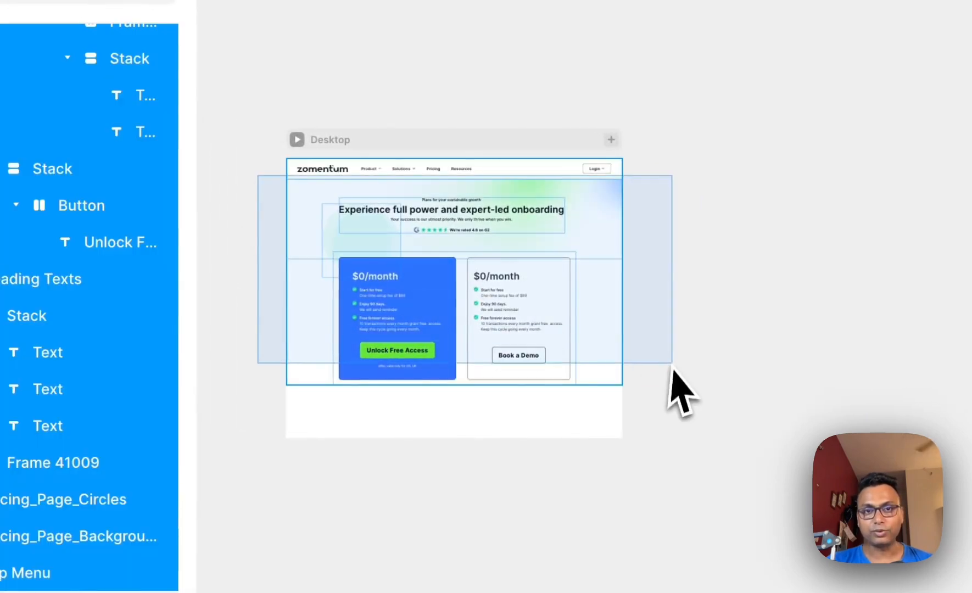
pyautogui.moveTo(670, 367); pyautogui.dragTo(685, 406)
pyautogui.press('Delete')
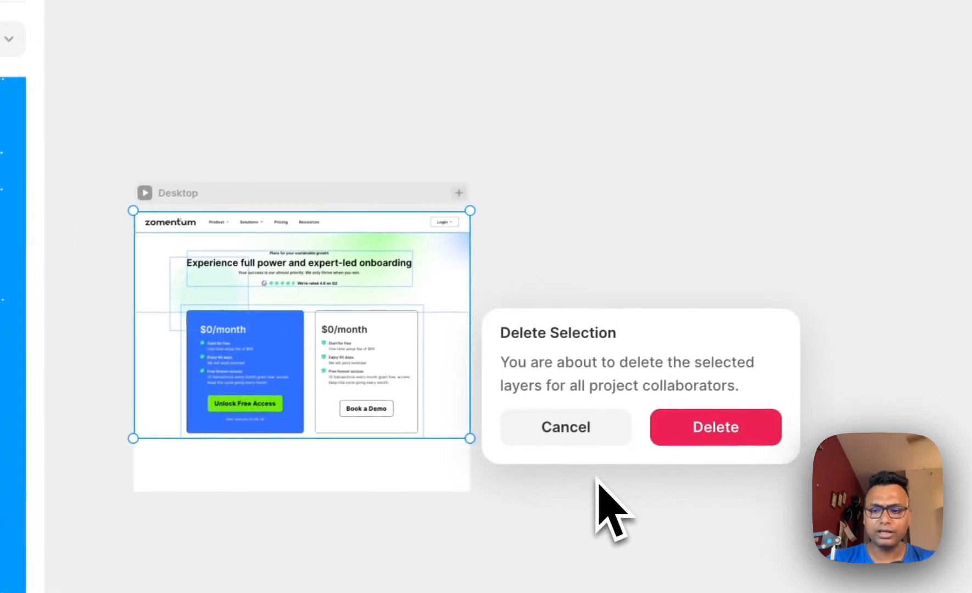
pyautogui.press('Return')
# Set the width of the empty Desktop breakpoint to 1440
pyautogui.click(398, 211)
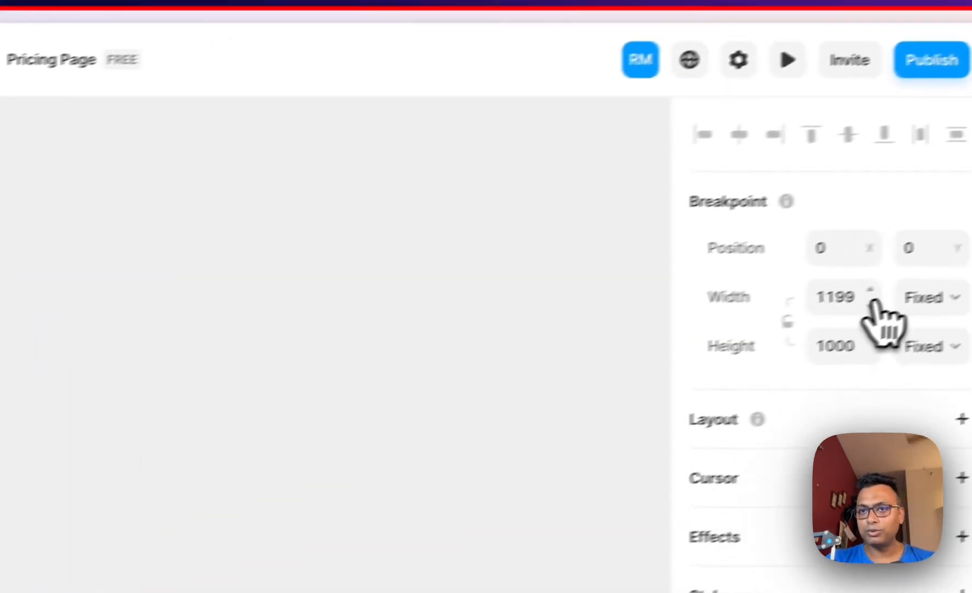
pyautogui.click(790, 312)
pyautogui.write('14')
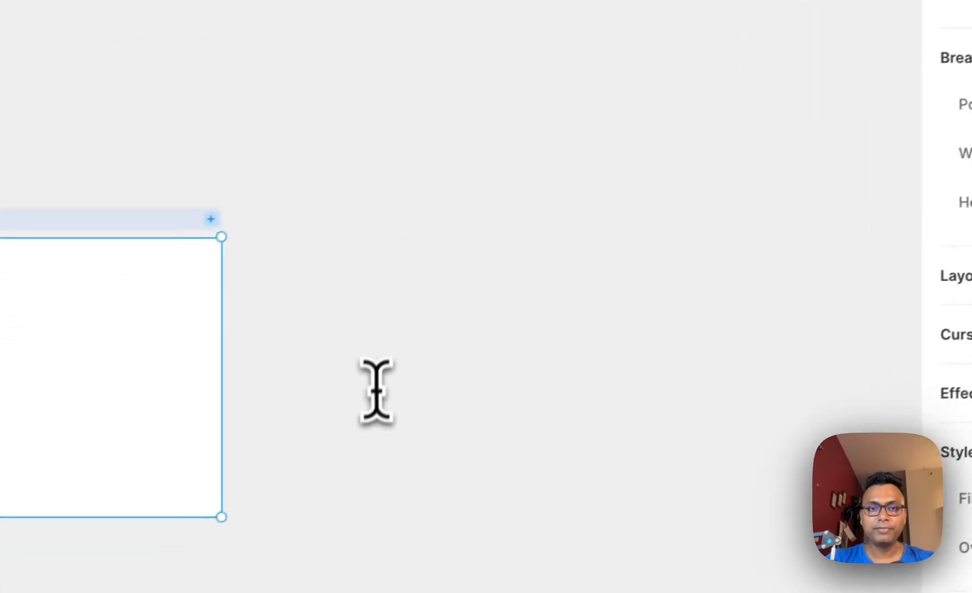
pyautogui.scroll(-3, 71, 551)
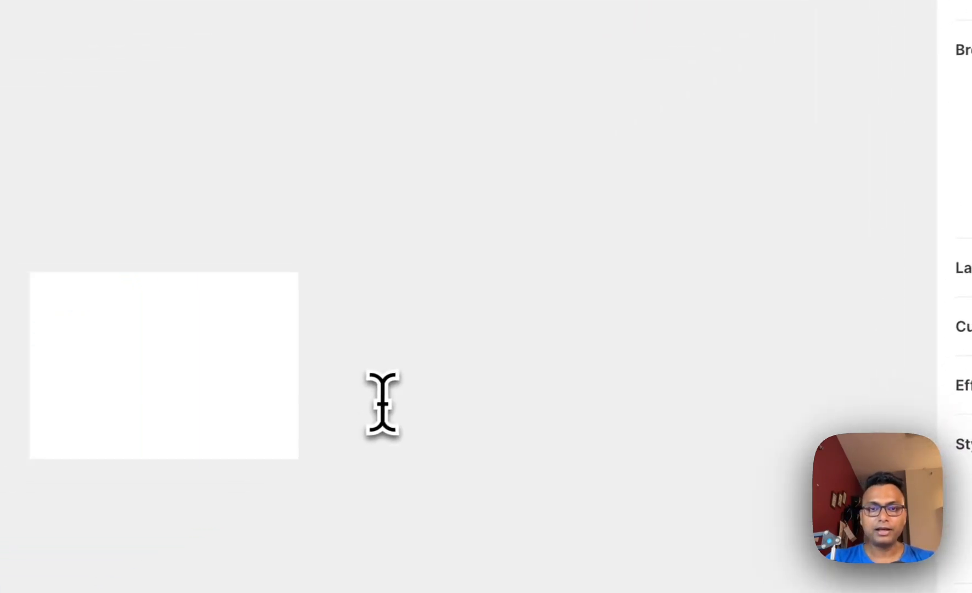
# Switch to Figma and copy the Pricing Page May - 1 frame to the clipboard with the Figma to HTML with Framer plugin
pyautogui.moveTo(389, 258); pyautogui.dragTo(350, 592)
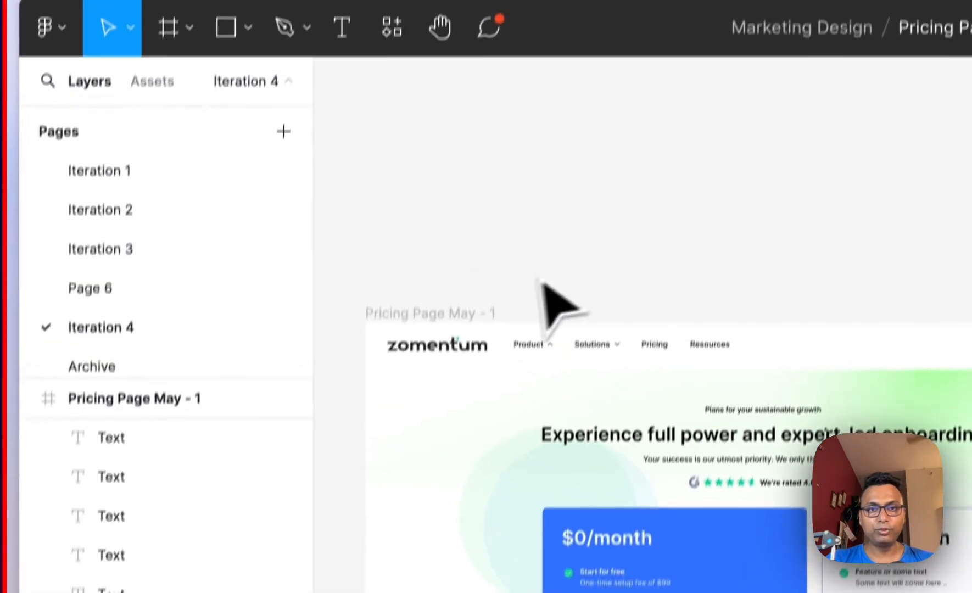
pyautogui.click(473, 352)
pyautogui.click(387, 64)
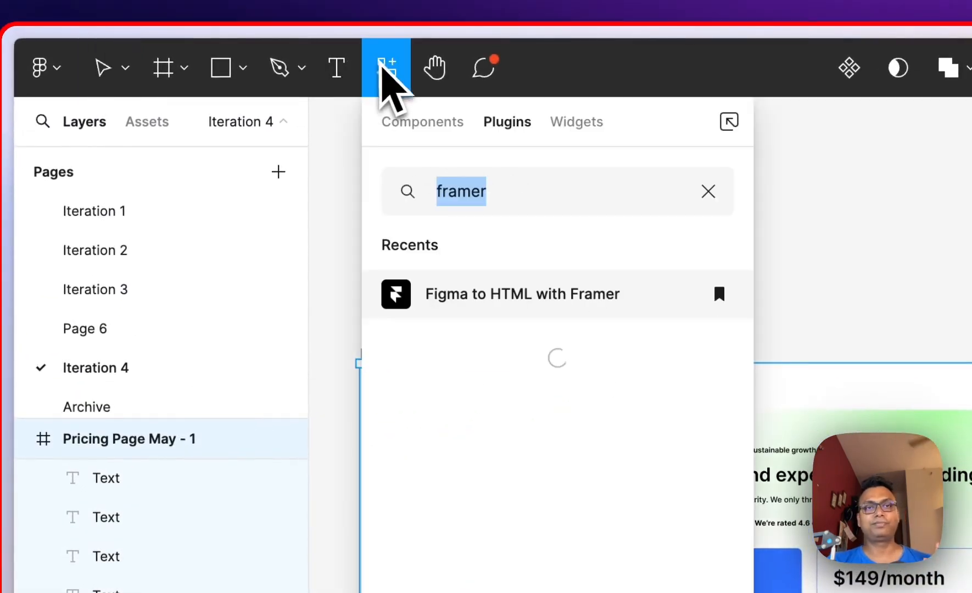
pyautogui.press('Escape')
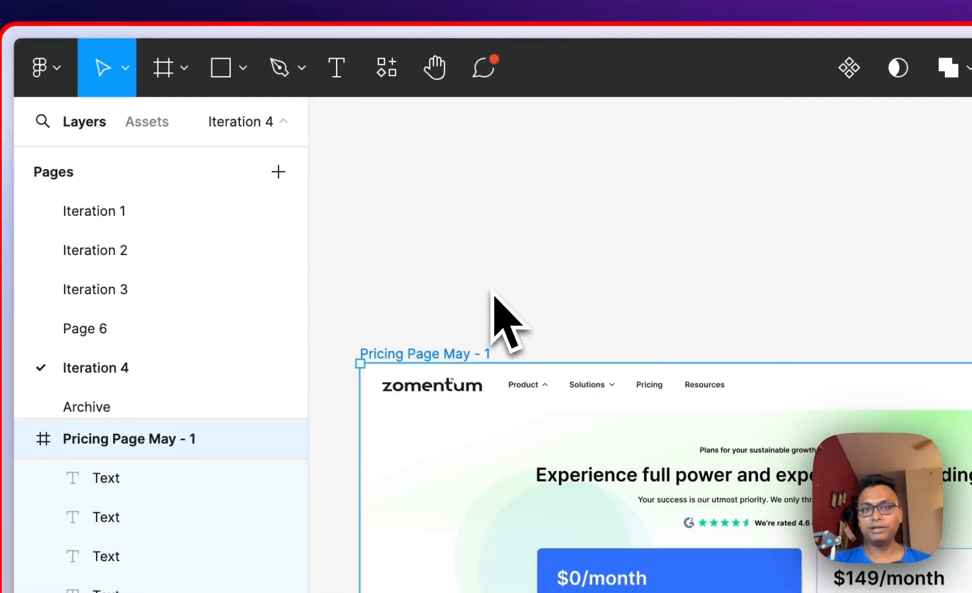
pyautogui.press('Escape')
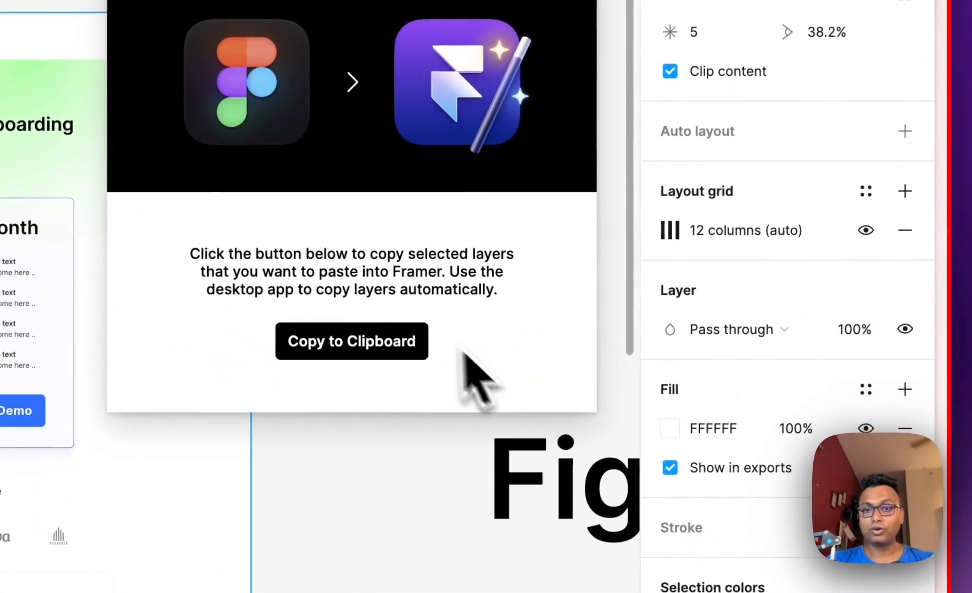
pyautogui.click(673, 358)
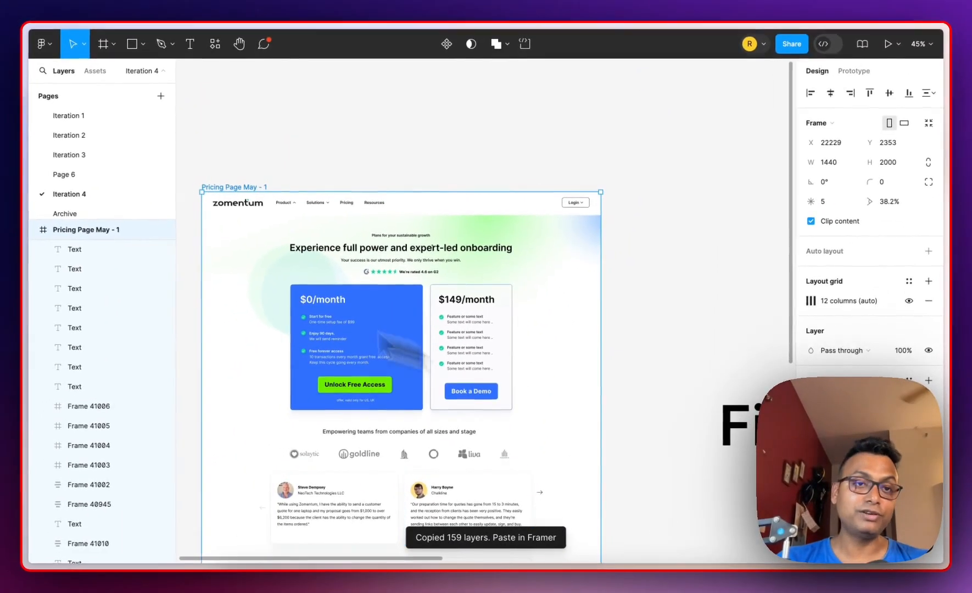
# Switch back to the Pricing Page project in Framer and paste the copied layers into the Desktop frame
pyautogui.moveTo(33, 327)
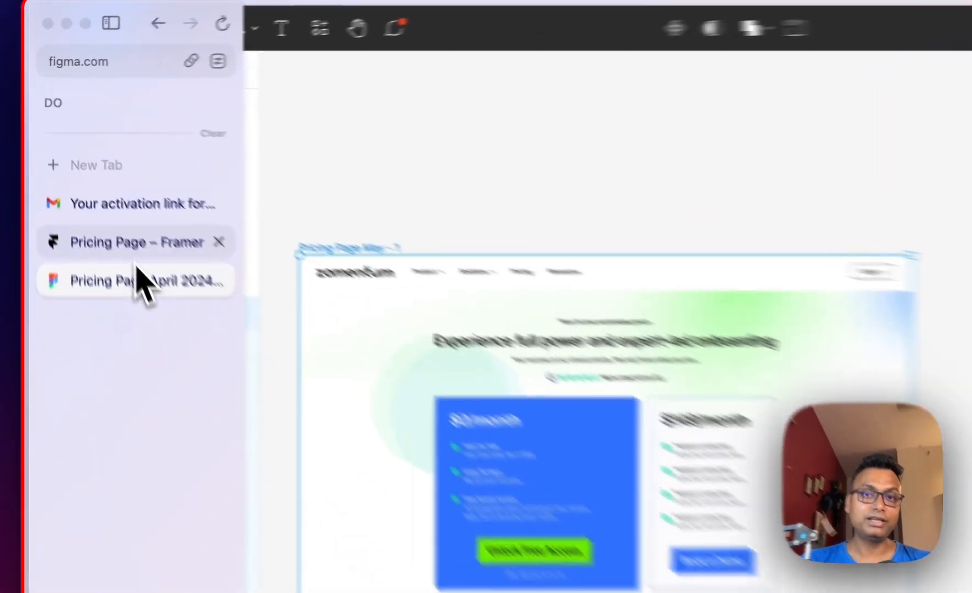
pyautogui.click(95, 188)
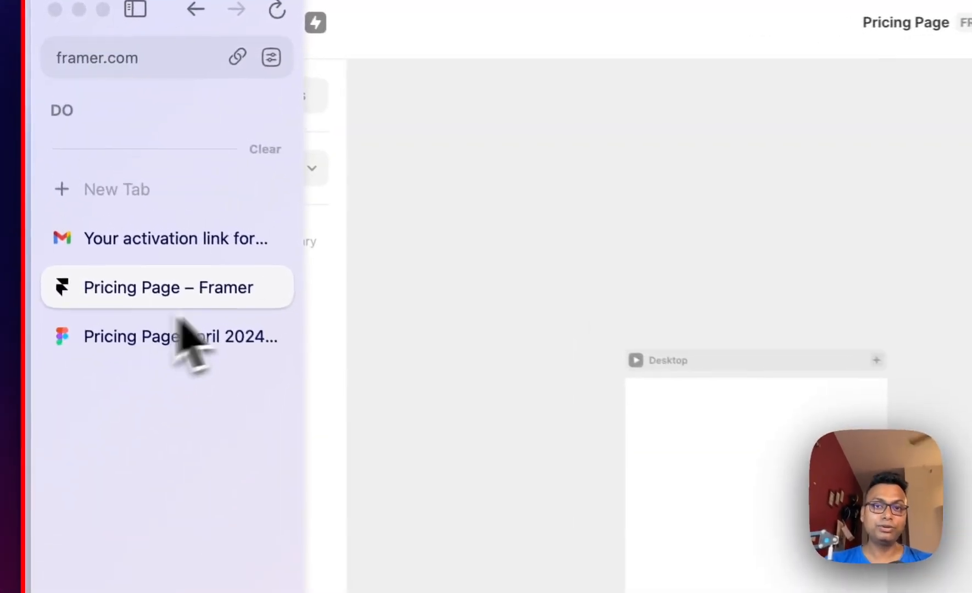
pyautogui.click(531, 324)
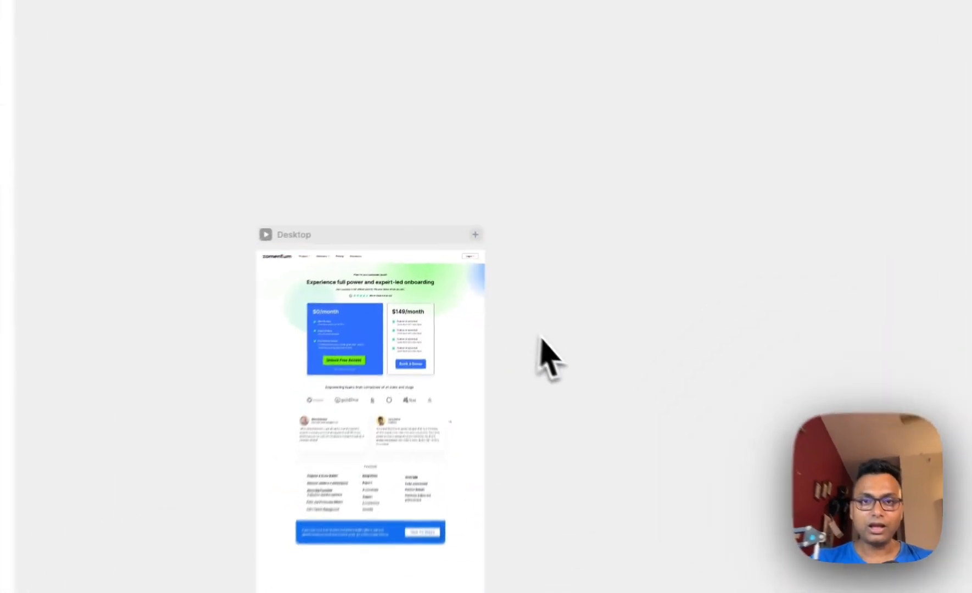
pyautogui.scroll(5, 374, 437)
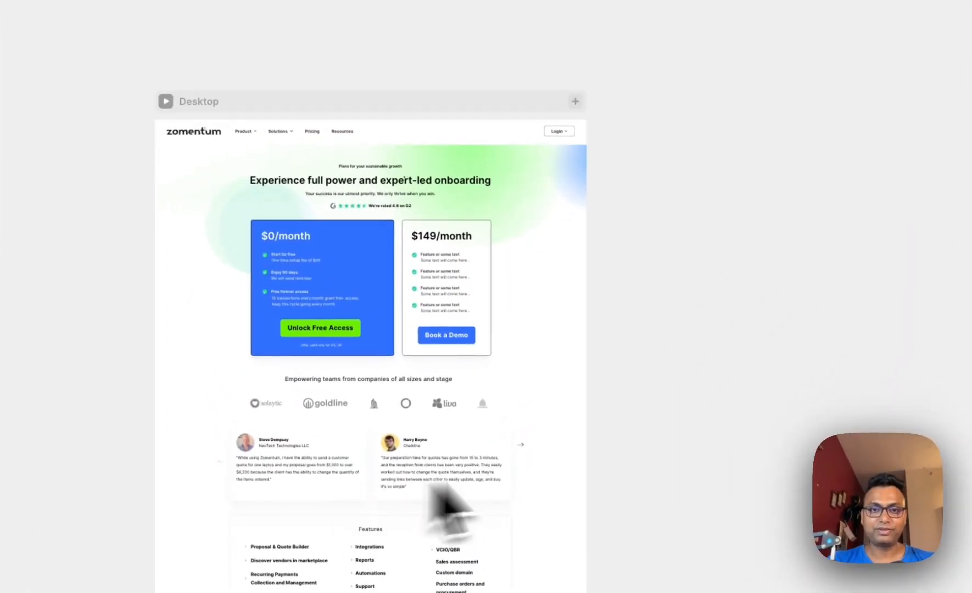
# Try adding a Tablet breakpoint beside the Desktop frame and delete it again
pyautogui.click(325, 113)
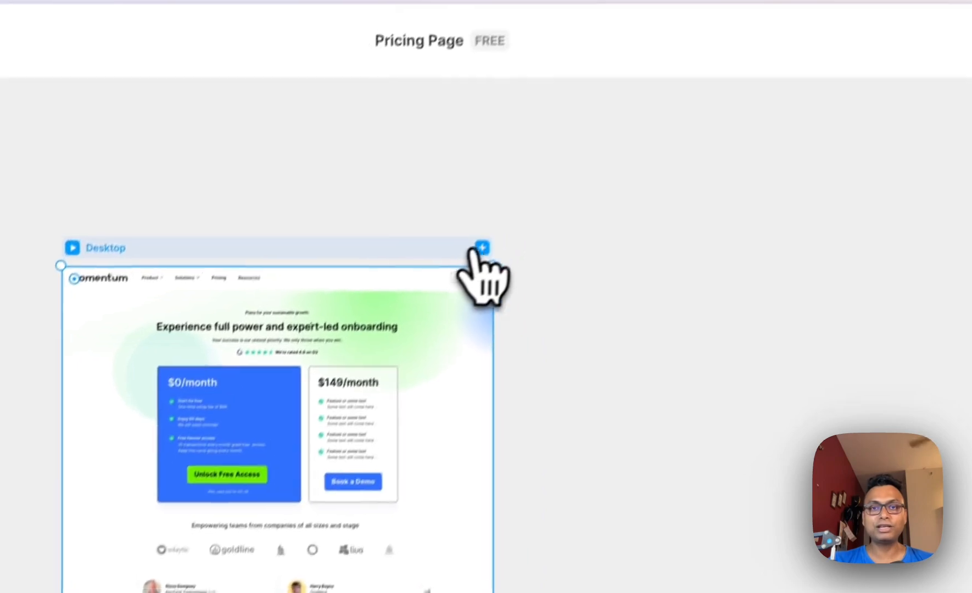
pyautogui.click(576, 101)
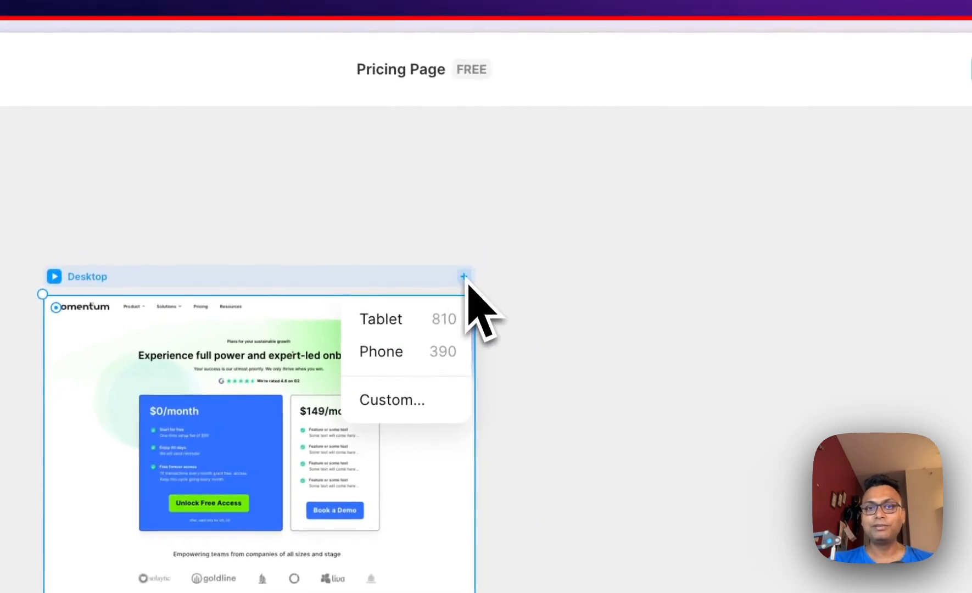
pyautogui.click(442, 321)
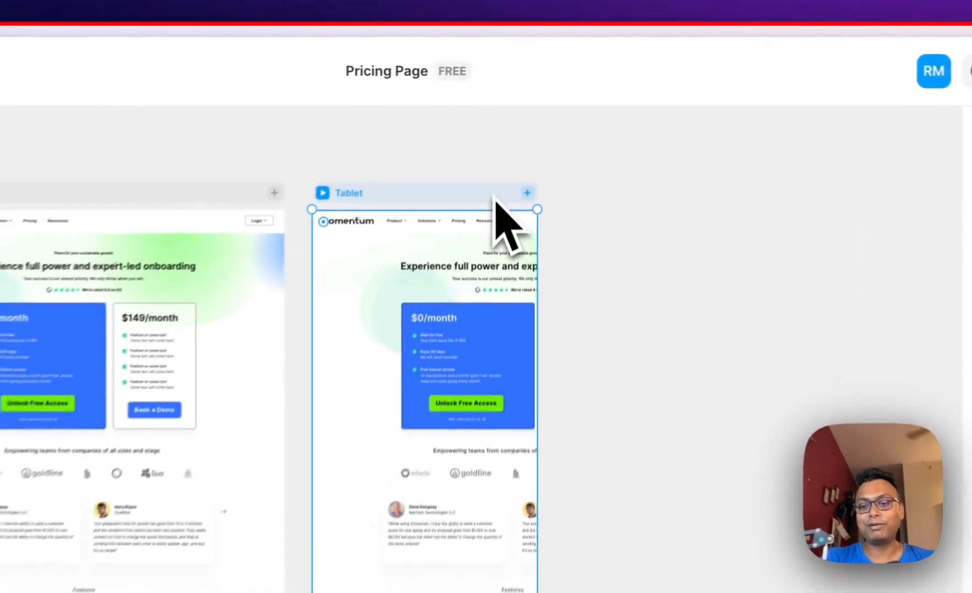
pyautogui.press('Delete')
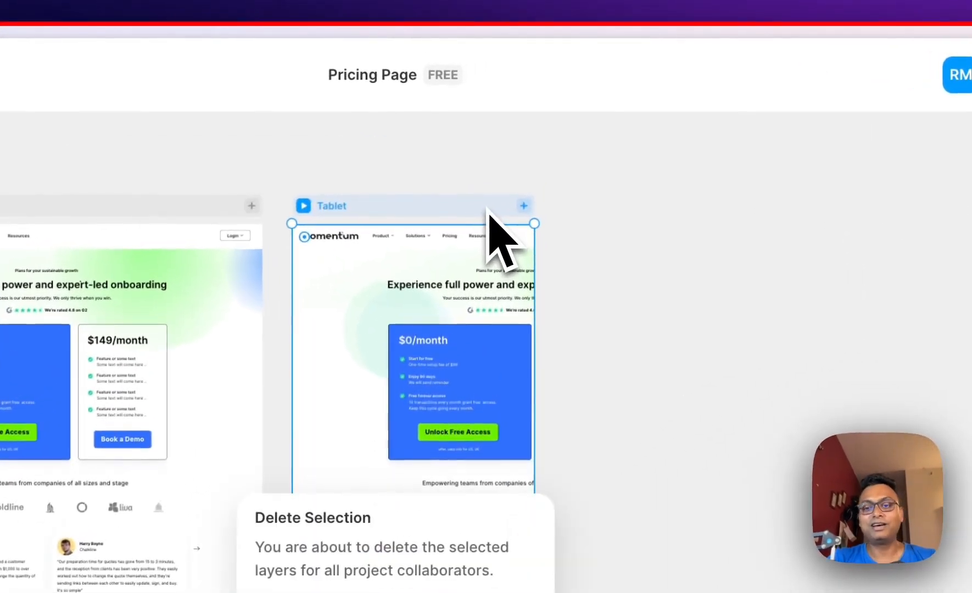
pyautogui.press('Return')
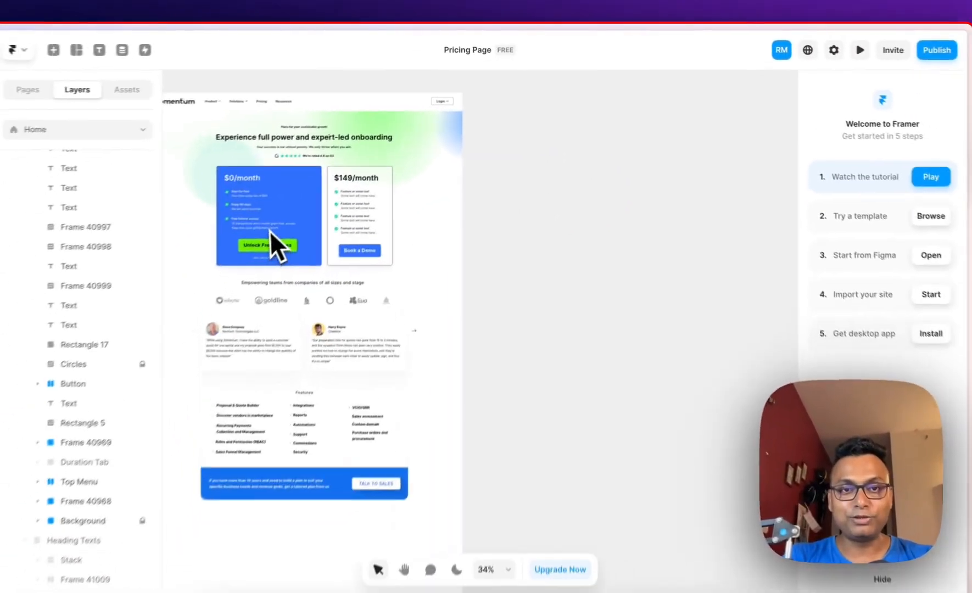
# Preview the Desktop page, examine its sections from header to footer, and return to the canvas with nothing selected
pyautogui.scroll(2, 287, 217)
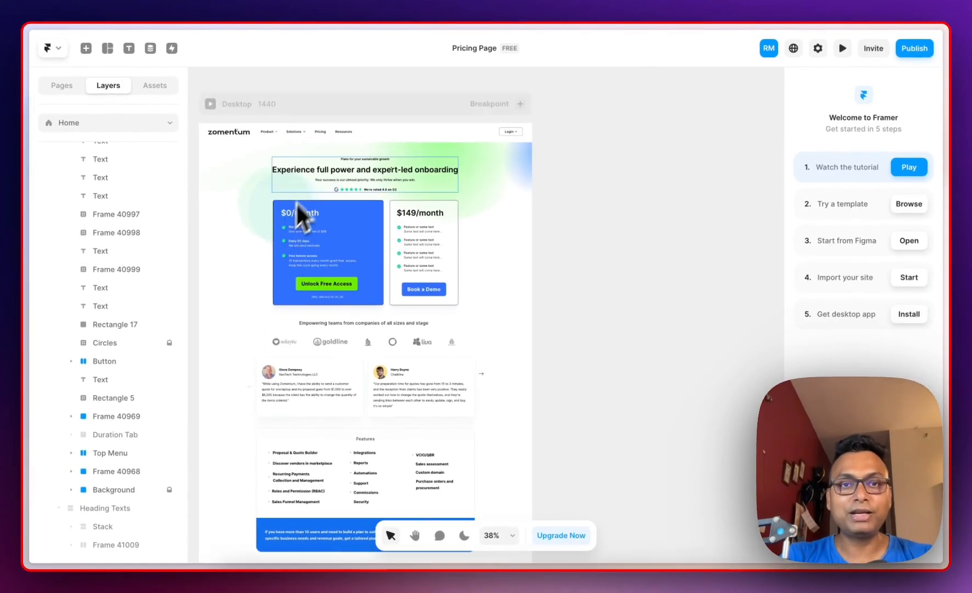
pyautogui.click(309, 110)
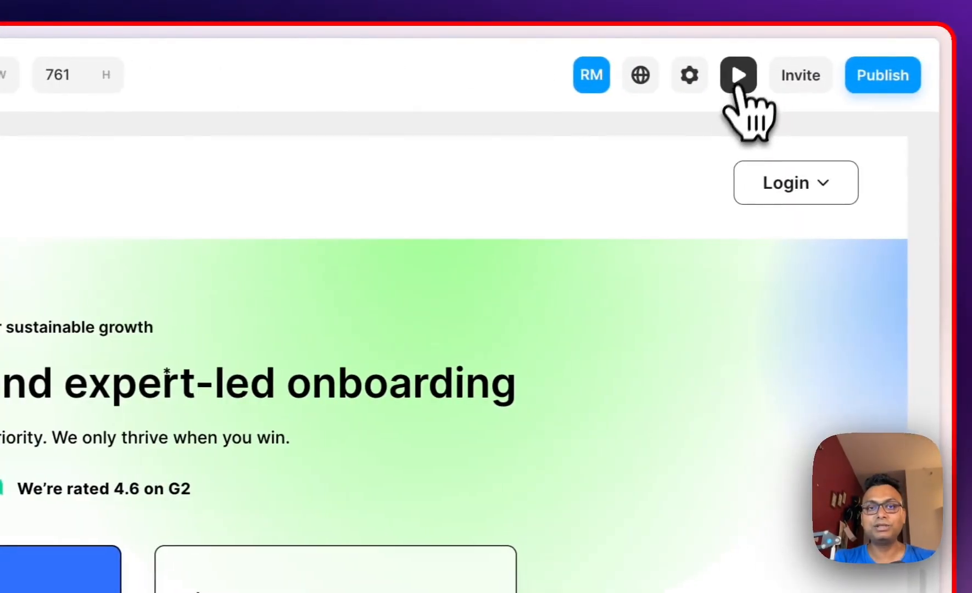
pyautogui.scroll(-10, 653, 423)
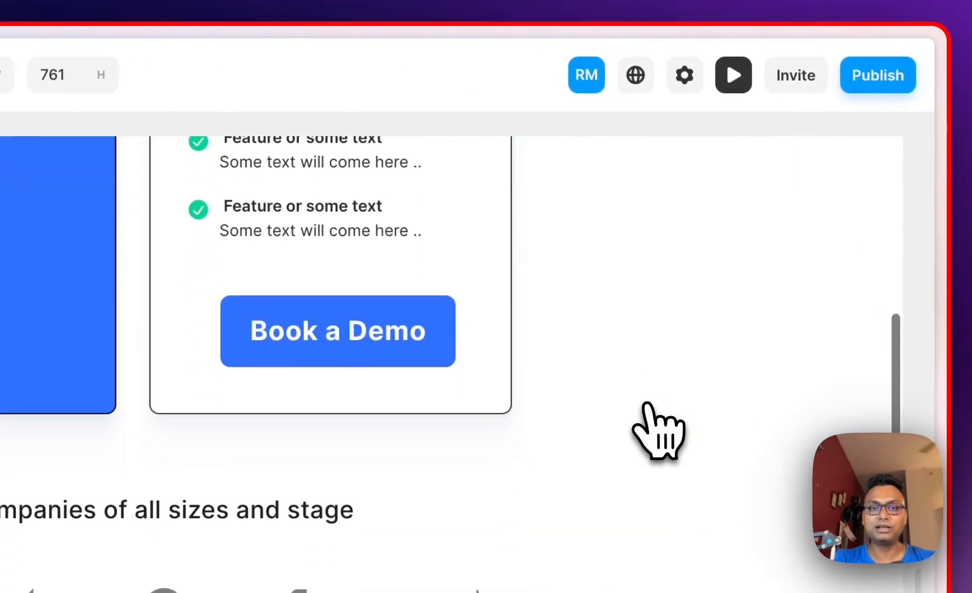
pyautogui.scroll(-6, 647, 405)
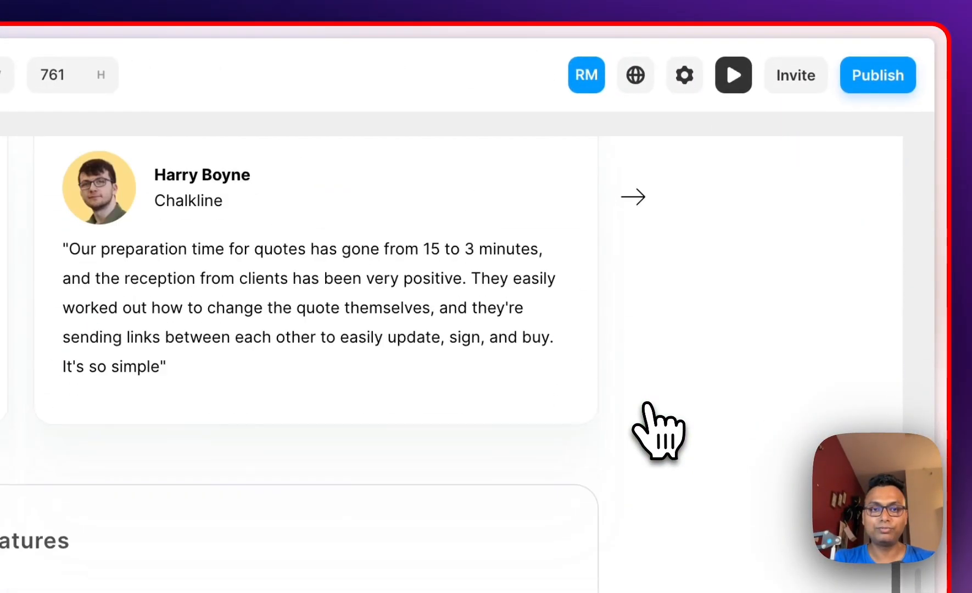
pyautogui.scroll(12, 647, 406)
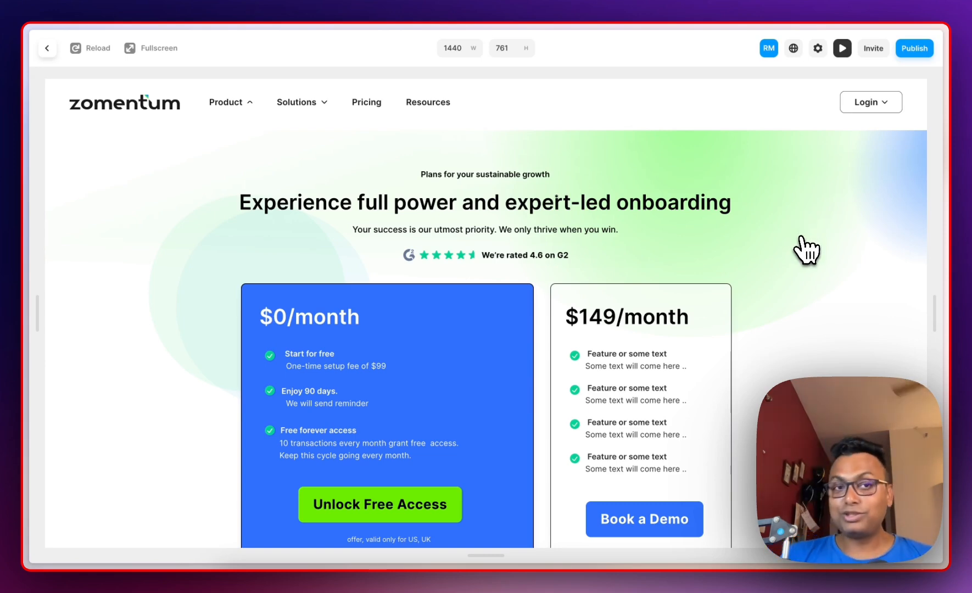
pyautogui.scroll(-2, 766, 228)
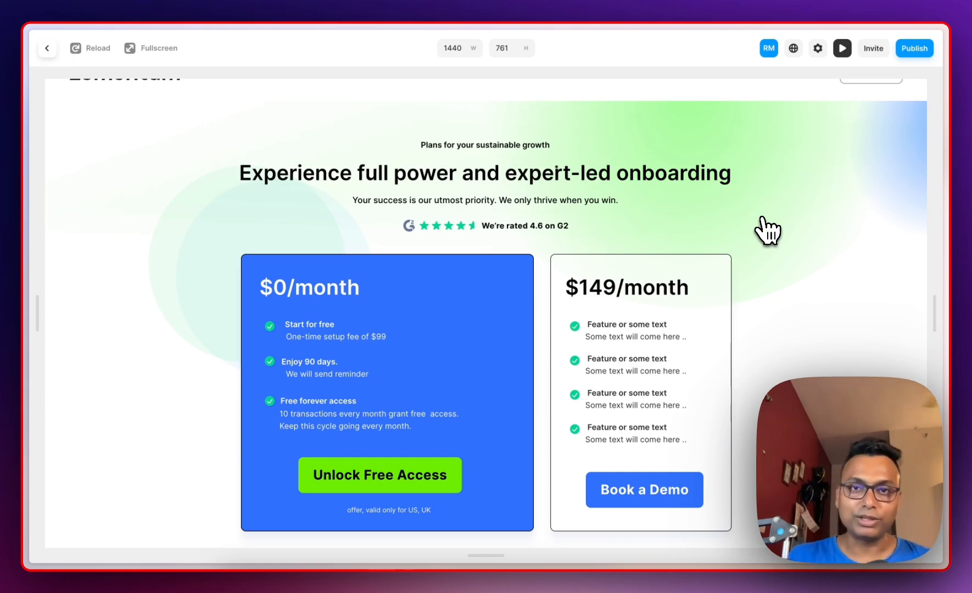
pyautogui.scroll(-9, 766, 230)
pyautogui.scroll(10, 766, 229)
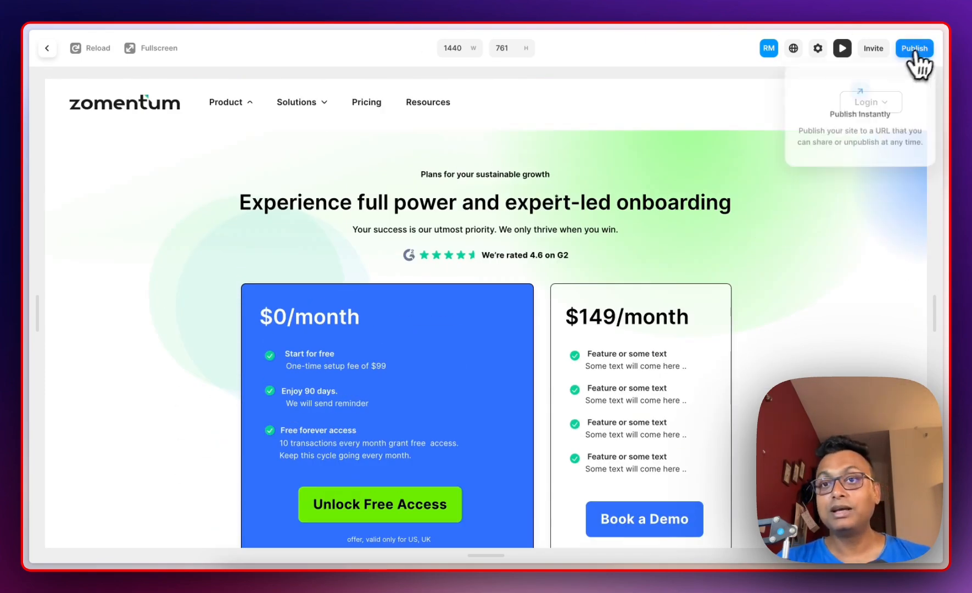
pyautogui.click(47, 48)
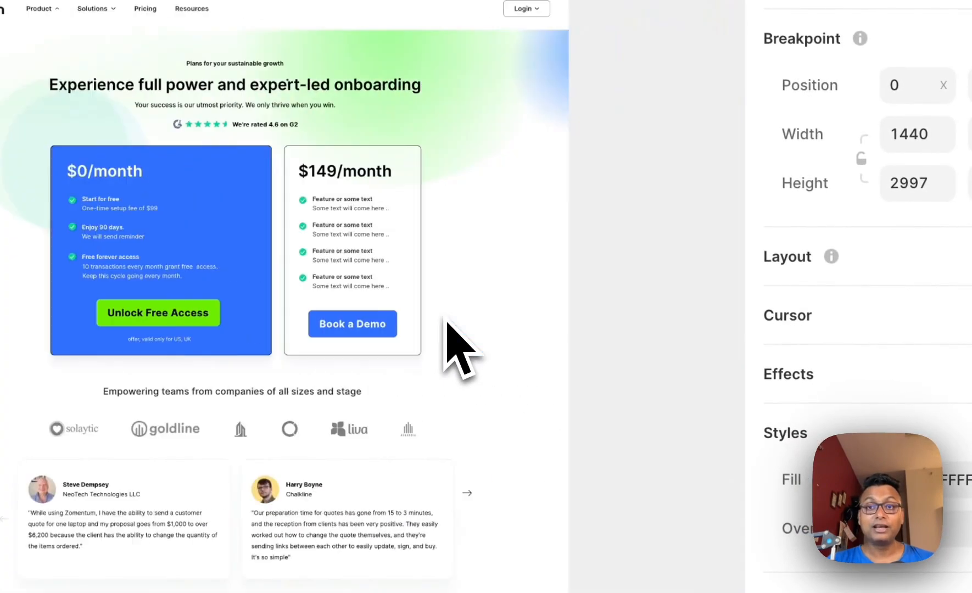
pyautogui.click(623, 315)
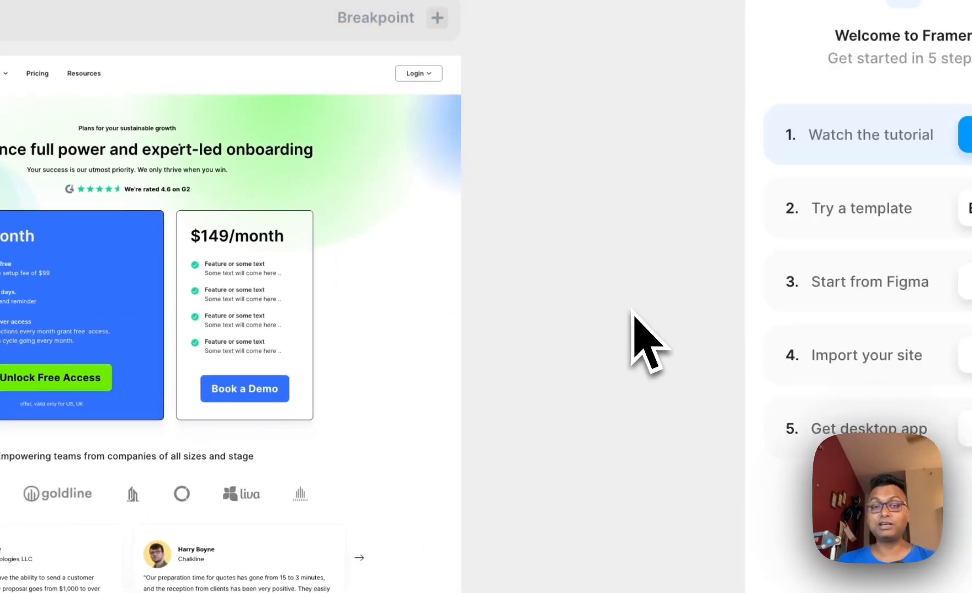